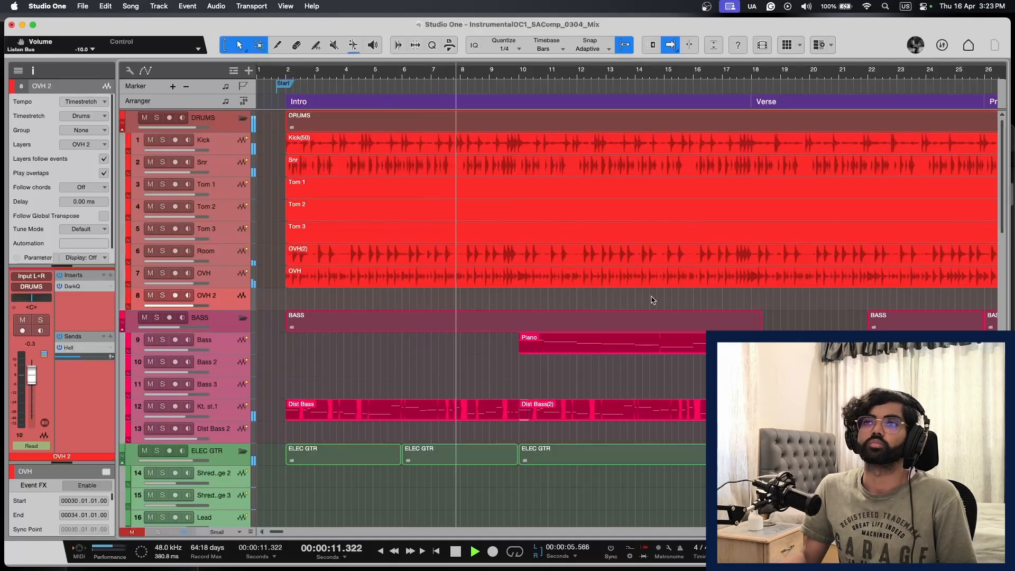
# Step: Play the song from the Intro into the Pre Chorus while examining the drum, bass and guitar tracks, and stop playback
pyautogui.press('w')
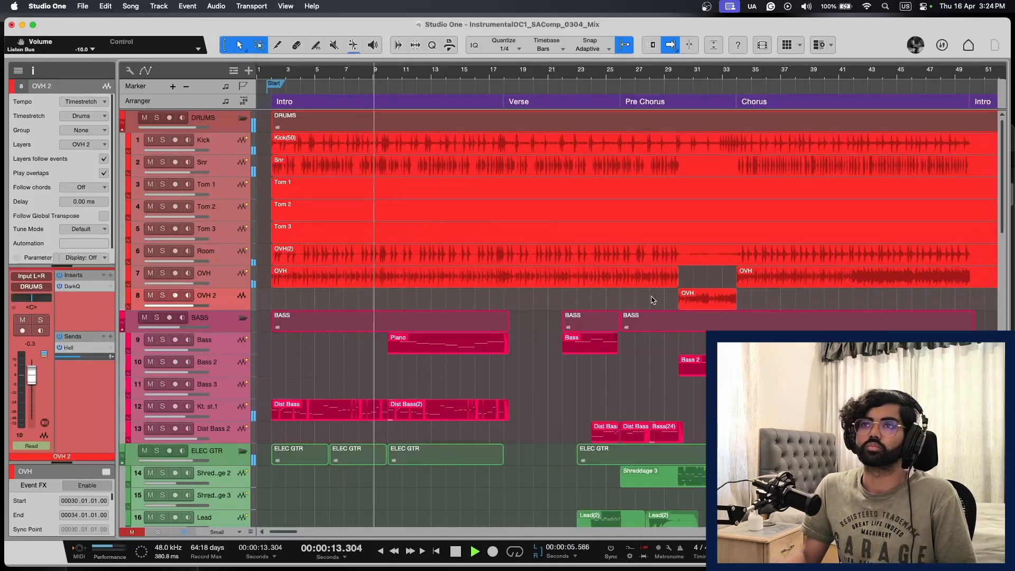
pyautogui.scroll(1, 651, 300)
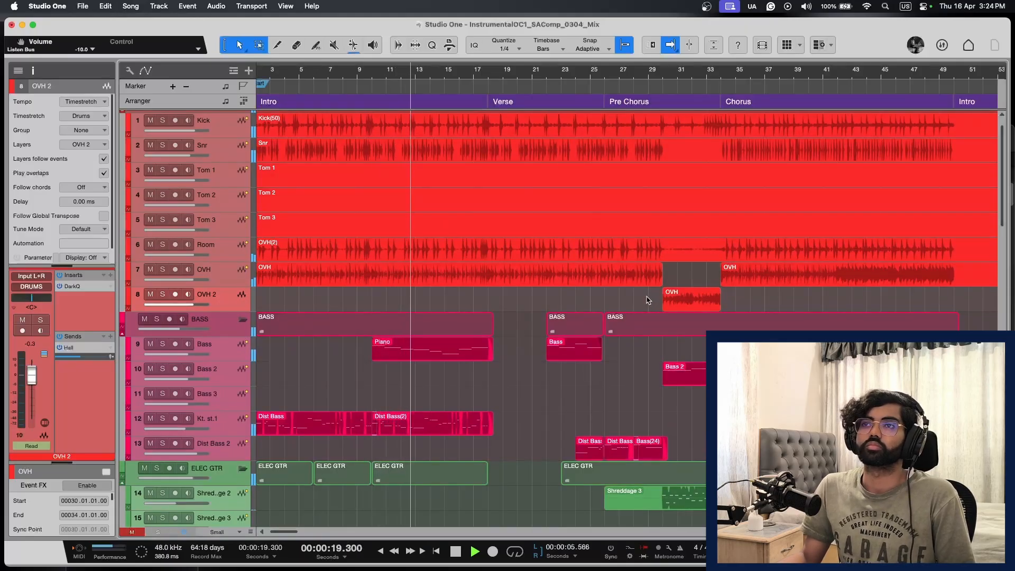
pyautogui.hscroll(2, 649, 300)
pyautogui.scroll(1, 649, 300)
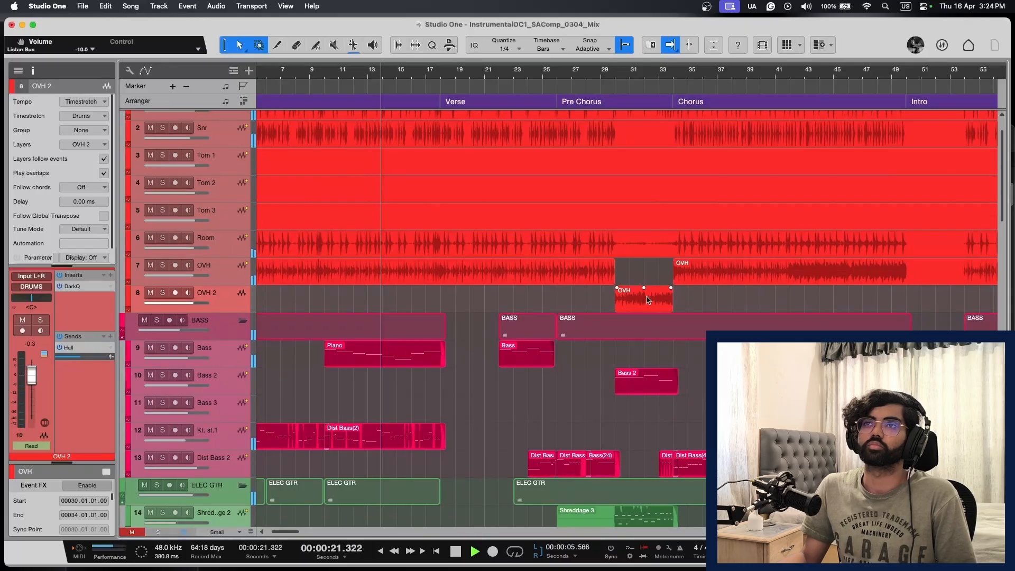
pyautogui.scroll(-1, 648, 300)
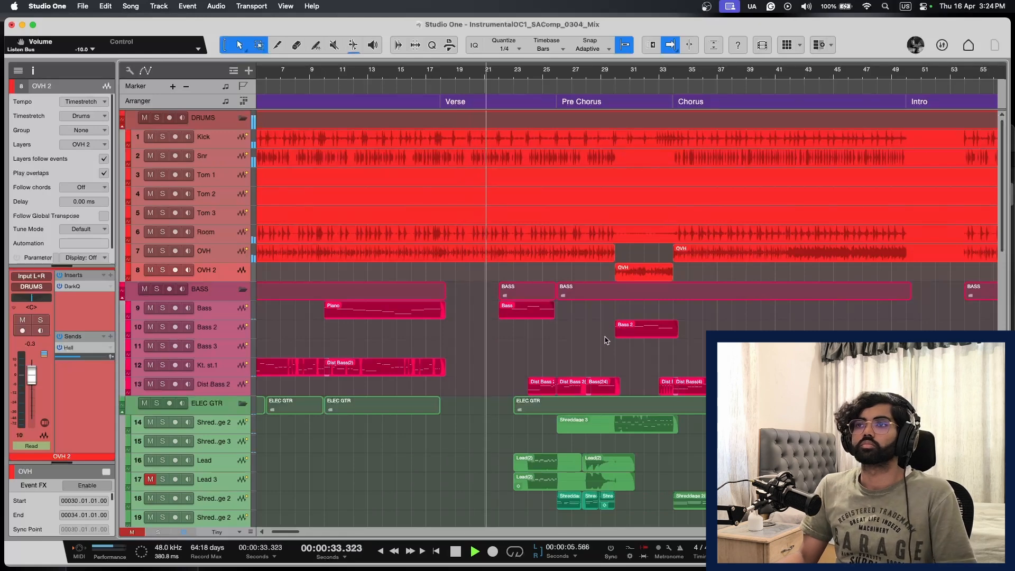
pyautogui.hotkey('shift', 'e')
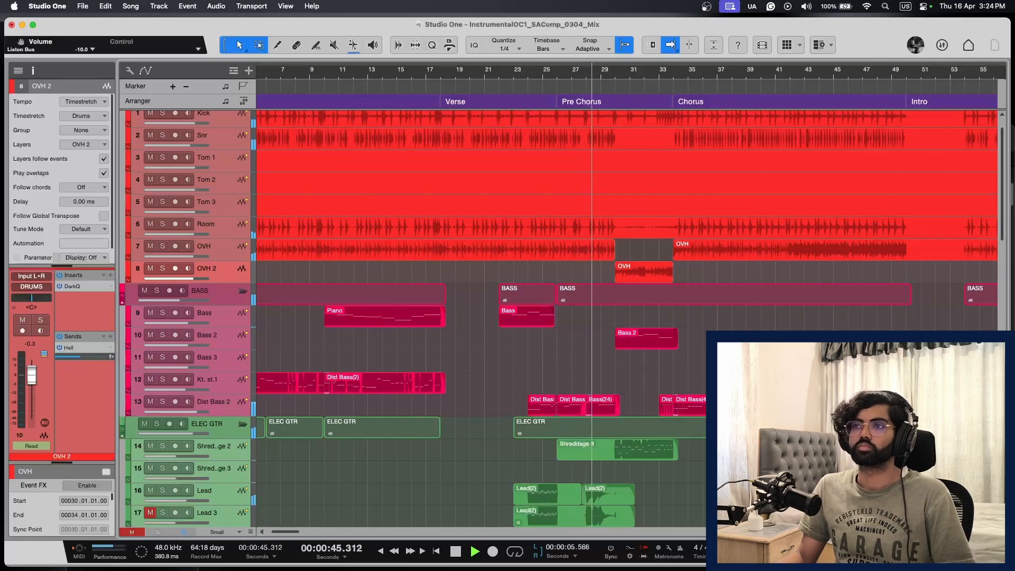
pyautogui.hotkey('shift', 'e')
pyautogui.press('e')
pyautogui.press('e')
pyautogui.hotkey('shift', 'w')
pyautogui.hotkey('shift', 'w')
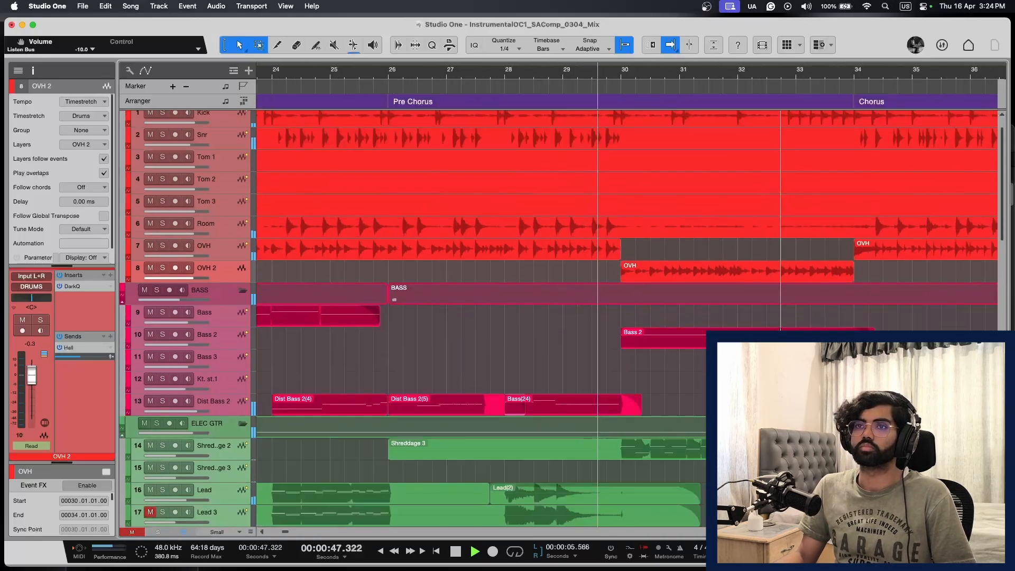
pyautogui.press('w')
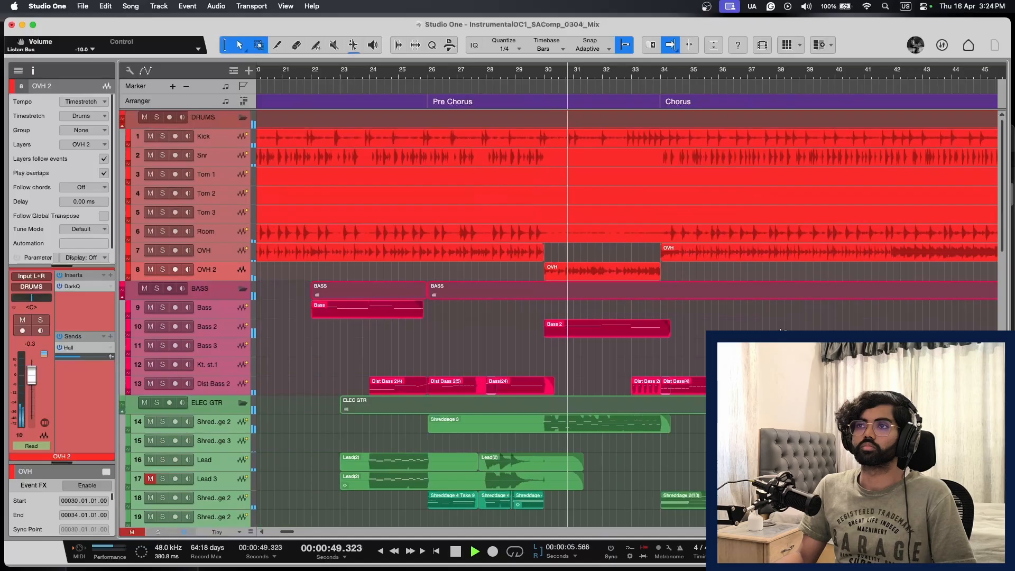
pyautogui.press('space')
pyautogui.hotkey('shift', 'e')
pyautogui.scroll(2, 596, 328)
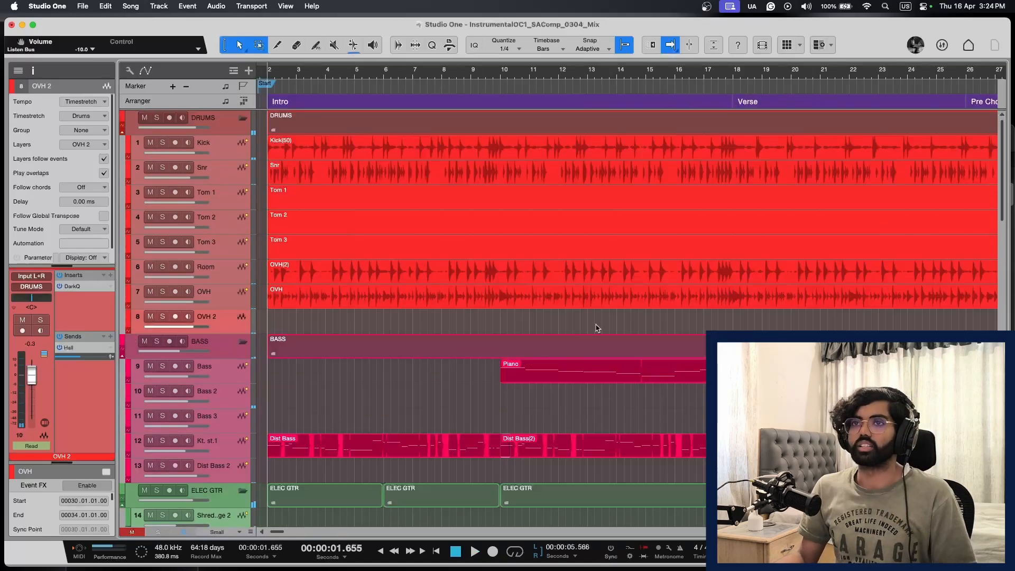
pyautogui.hotkey('shift', 'e')
pyautogui.hotkey('shift', 'e')
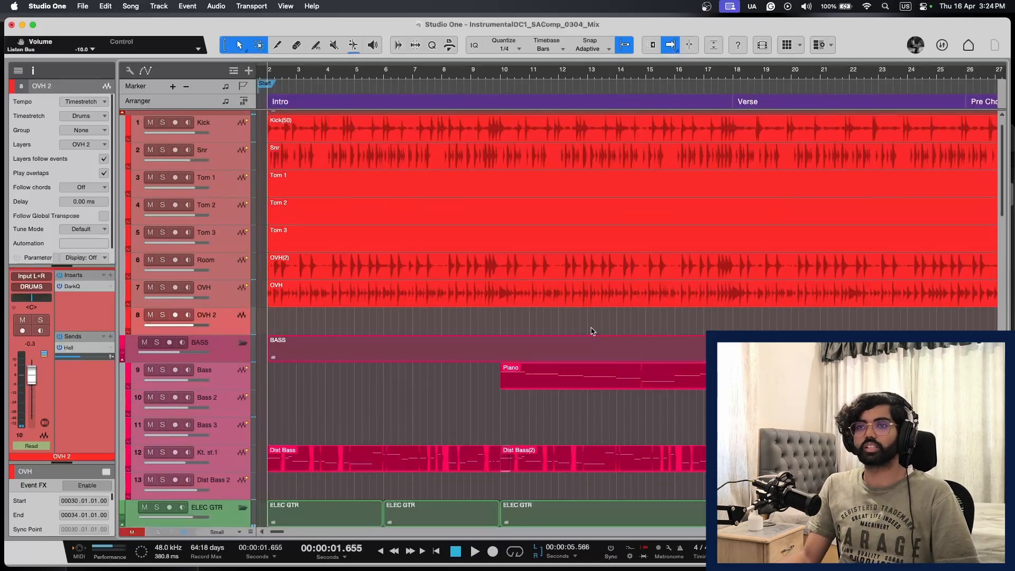
pyautogui.press('e')
pyautogui.scroll(2, 591, 329)
pyautogui.press('w')
pyautogui.press('w')
pyautogui.press('w')
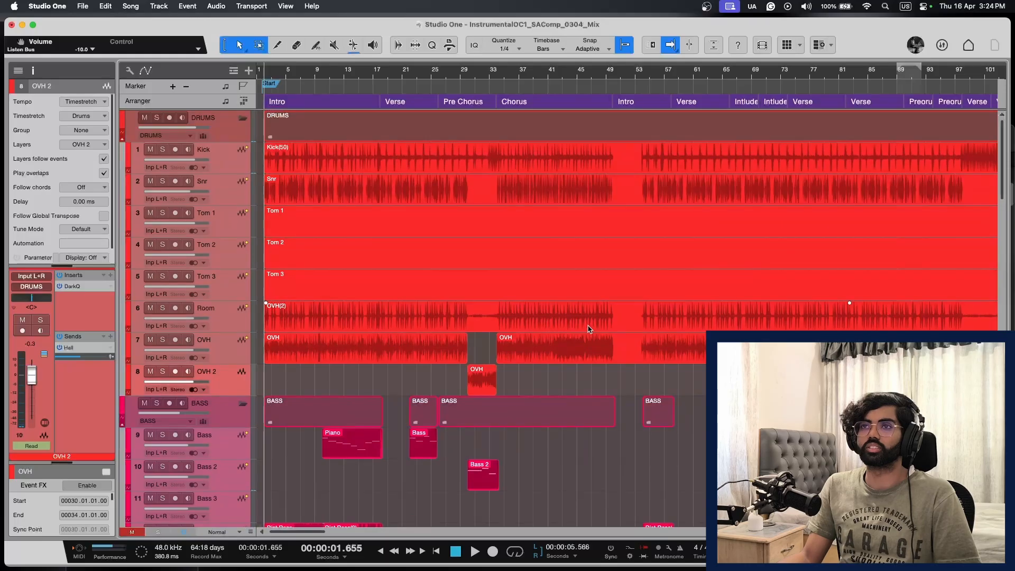
pyautogui.press('e')
pyautogui.press('e')
pyautogui.press('w')
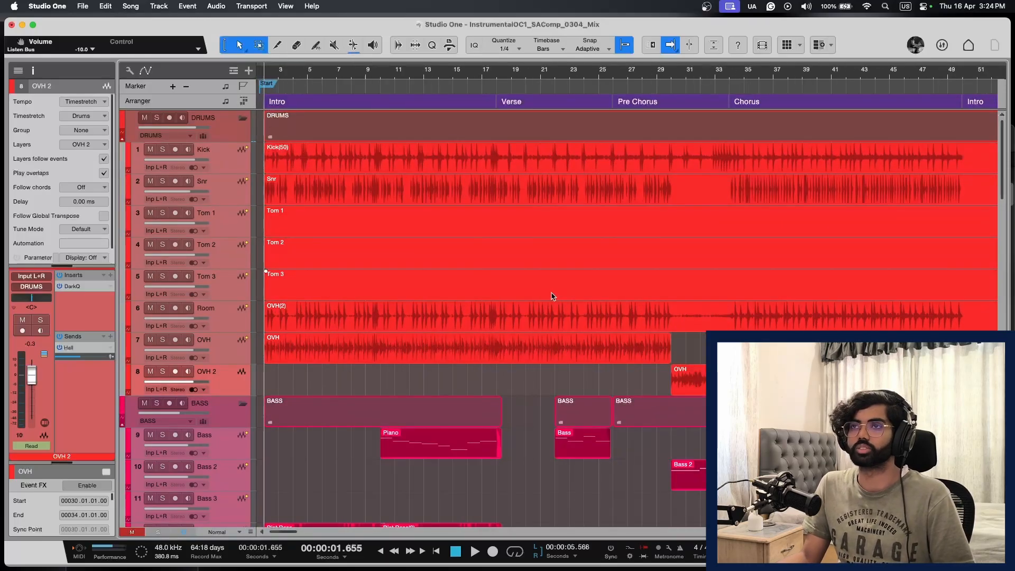
pyautogui.hotkey('shift', 'e')
pyautogui.hotkey('shift', 'w')
pyautogui.press('w')
pyautogui.press('w')
pyautogui.press('w')
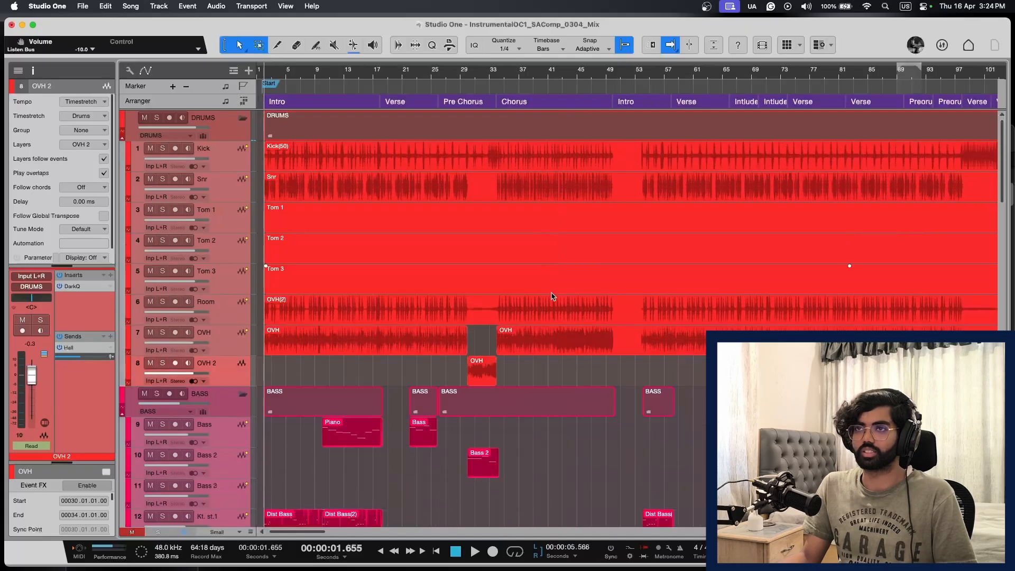
# Step: Place the playback cursor at the start of the first Chorus
pyautogui.scroll(-10, 534, 301)
pyautogui.hotkey('shift', 'w')
pyautogui.hotkey('shift', 'w')
pyautogui.press('e')
pyautogui.press('e')
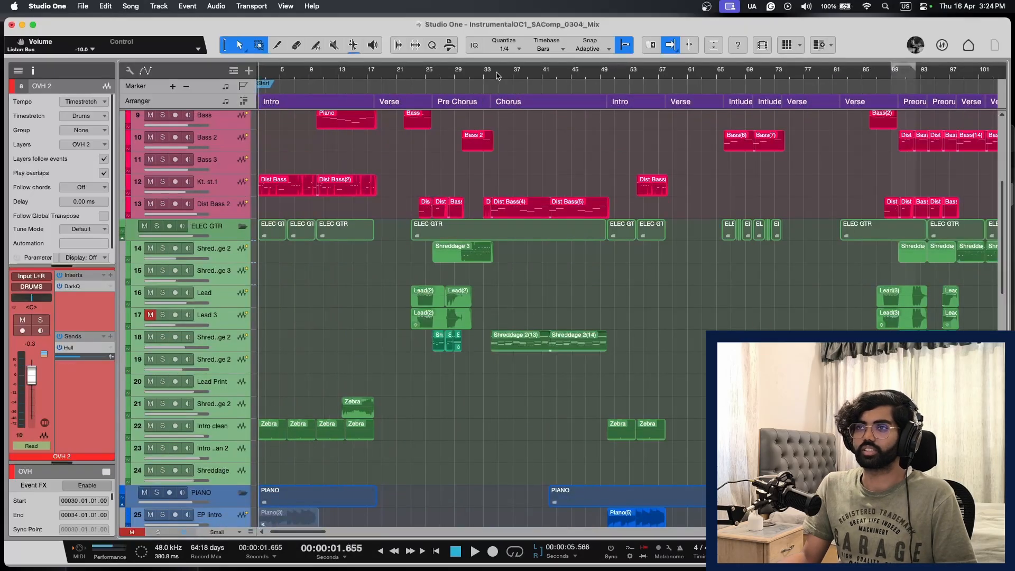
pyautogui.click(492, 74)
pyautogui.scroll(10, 691, 200)
pyautogui.press('e')
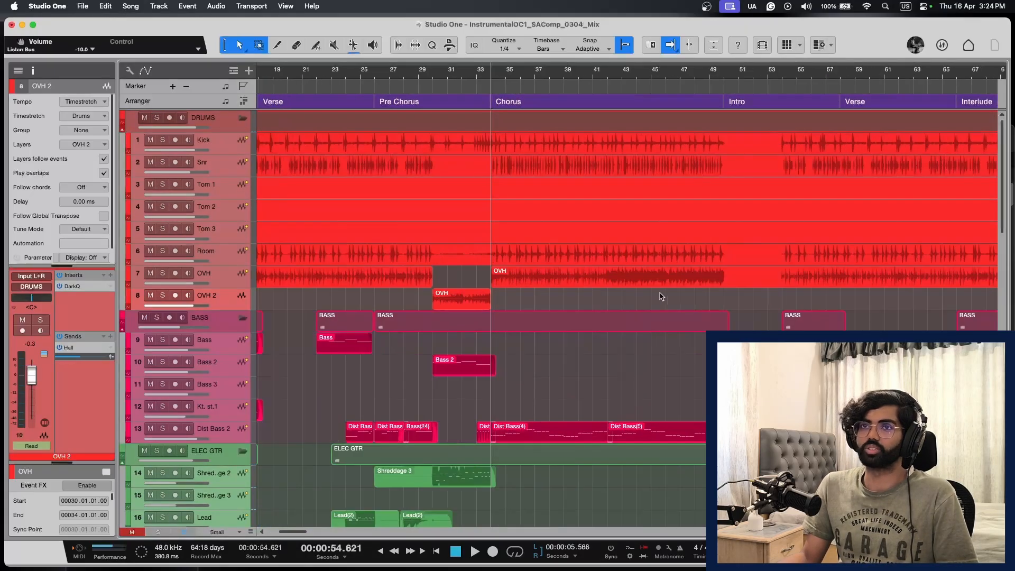
# Step: Look through the console's channels up to the MUSIC bus, select that bus, and return to the arrangement
pyautogui.press('F3')
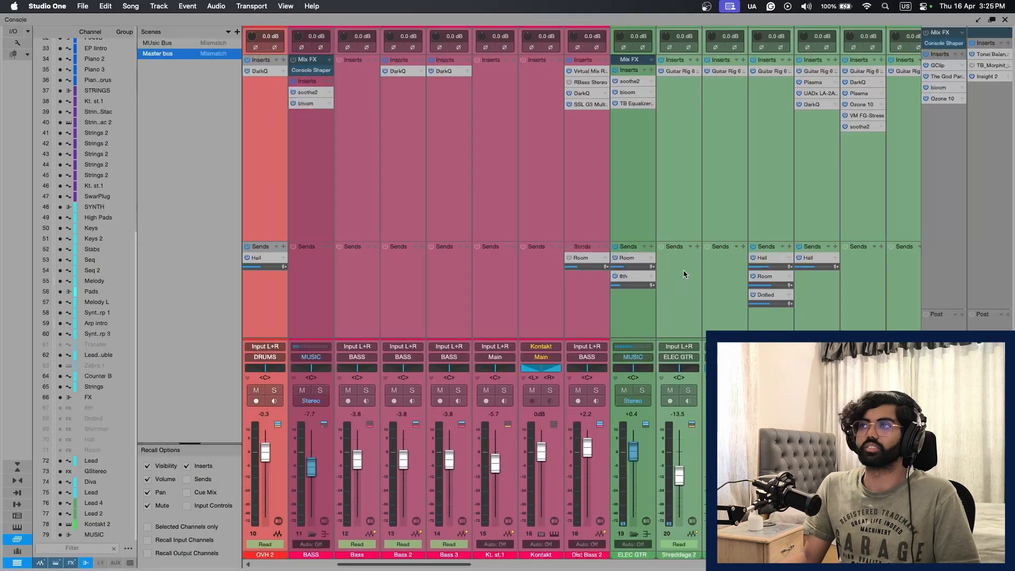
pyautogui.hscroll(20, 801, 204)
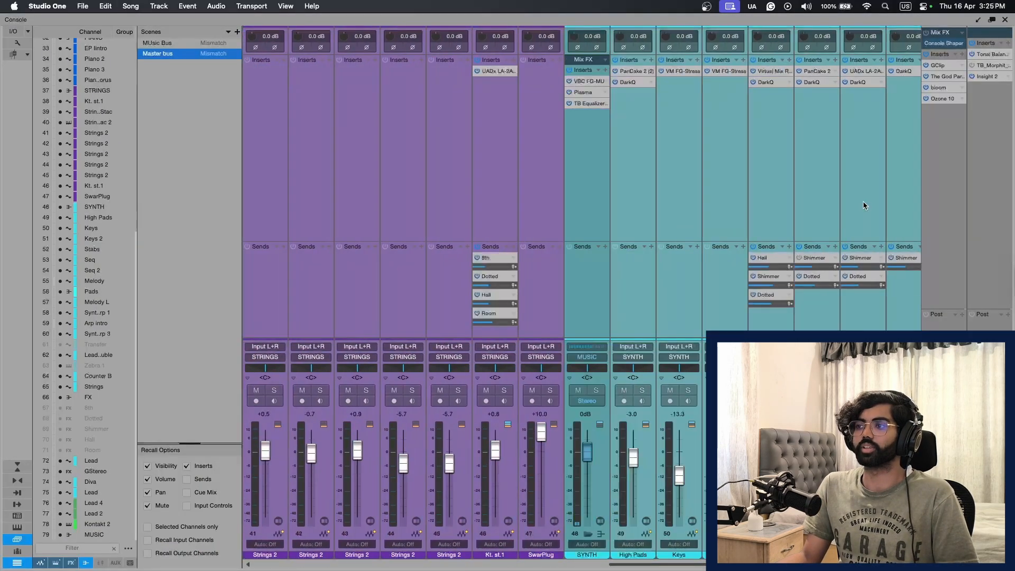
pyautogui.hscroll(4, 864, 200)
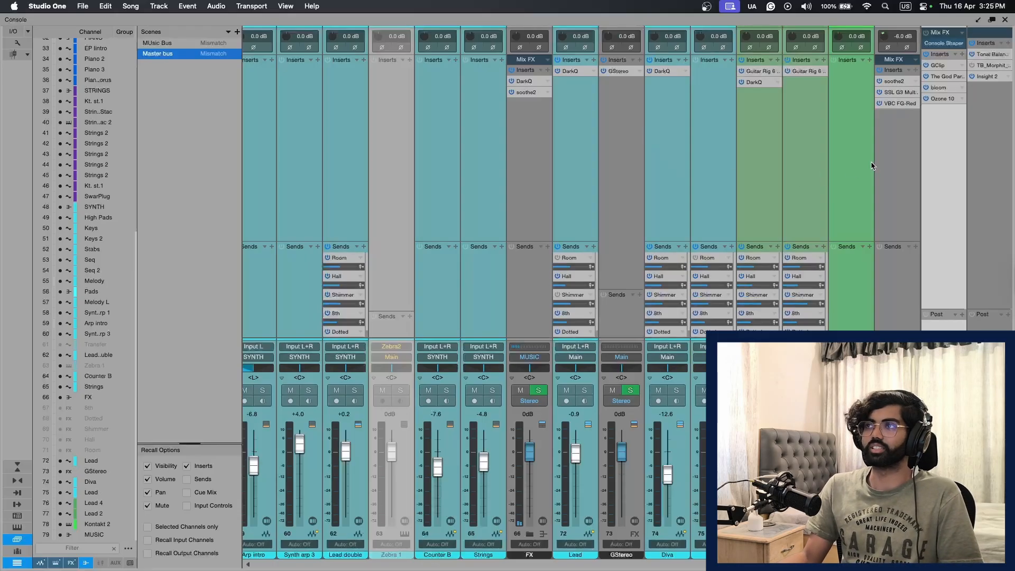
pyautogui.click(915, 161)
pyautogui.click(919, 160)
pyautogui.click(1005, 20)
pyautogui.scroll(10, 571, 328)
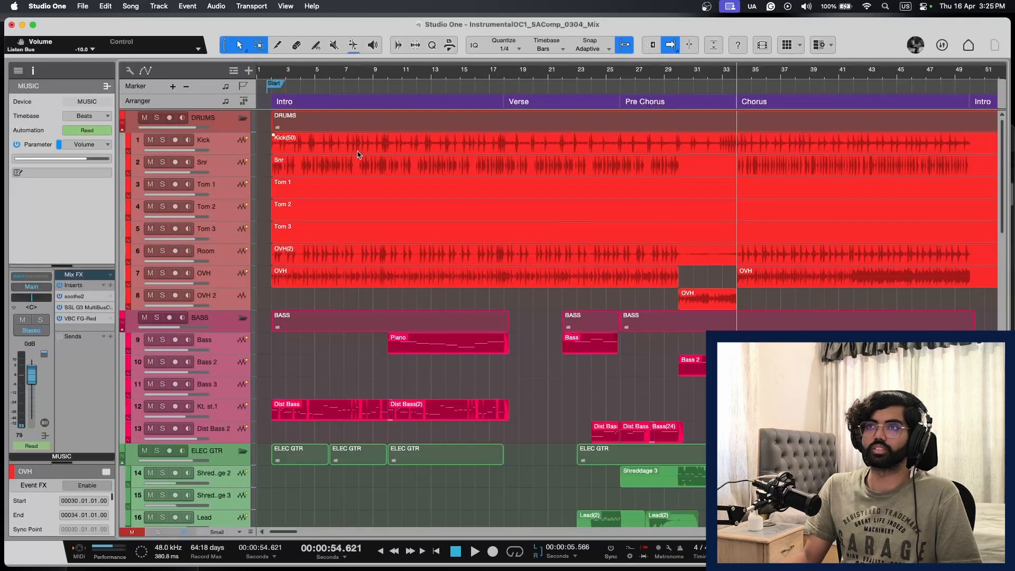
pyautogui.press('w')
pyautogui.press('w')
pyautogui.press('e')
pyautogui.press('e')
pyautogui.hscroll(-7, 610, 244)
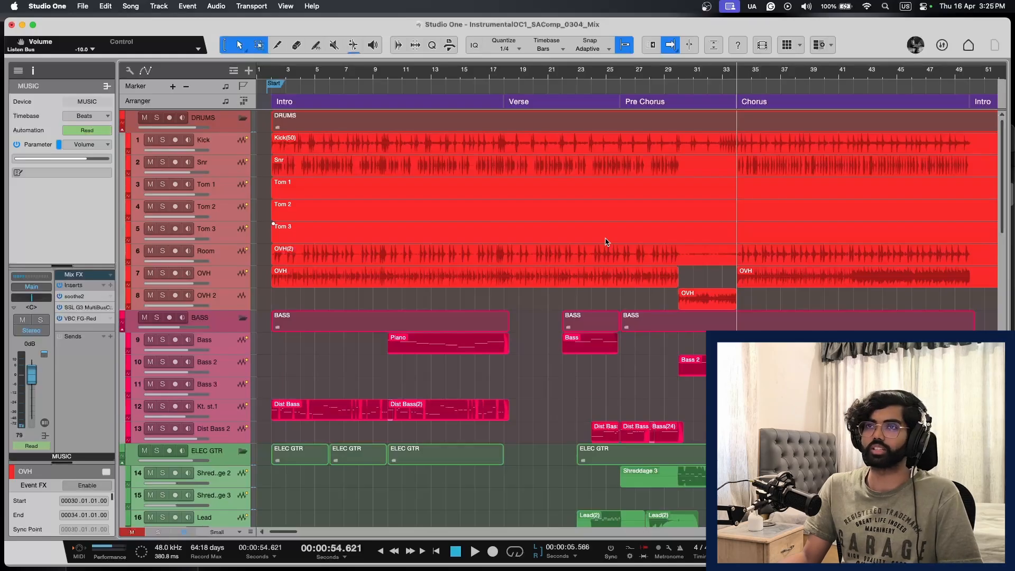
pyautogui.press('e')
pyautogui.hscroll(-10, 606, 242)
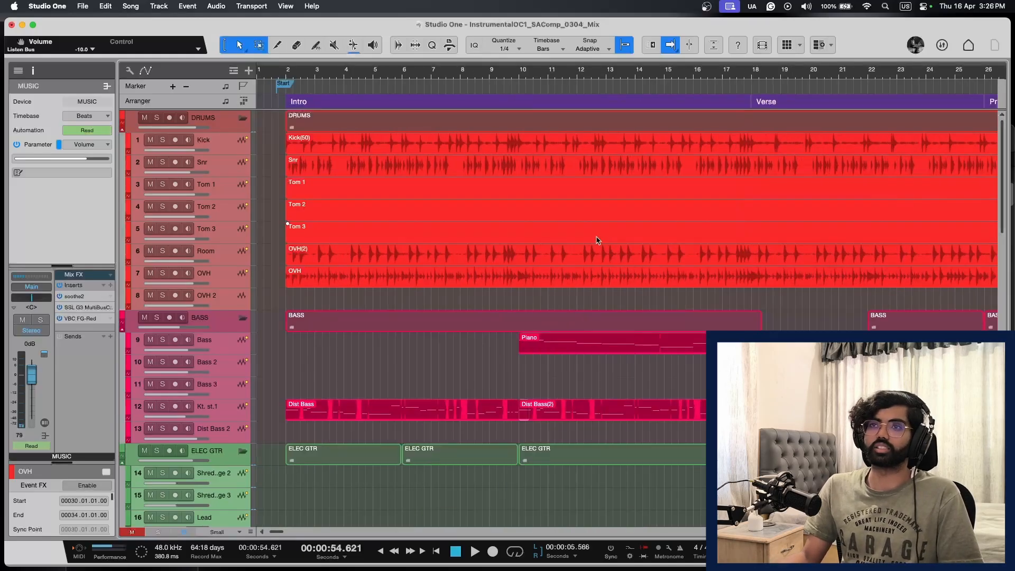
pyautogui.press('w')
pyautogui.press('w')
pyautogui.press('w')
pyautogui.press('w')
pyautogui.press('w')
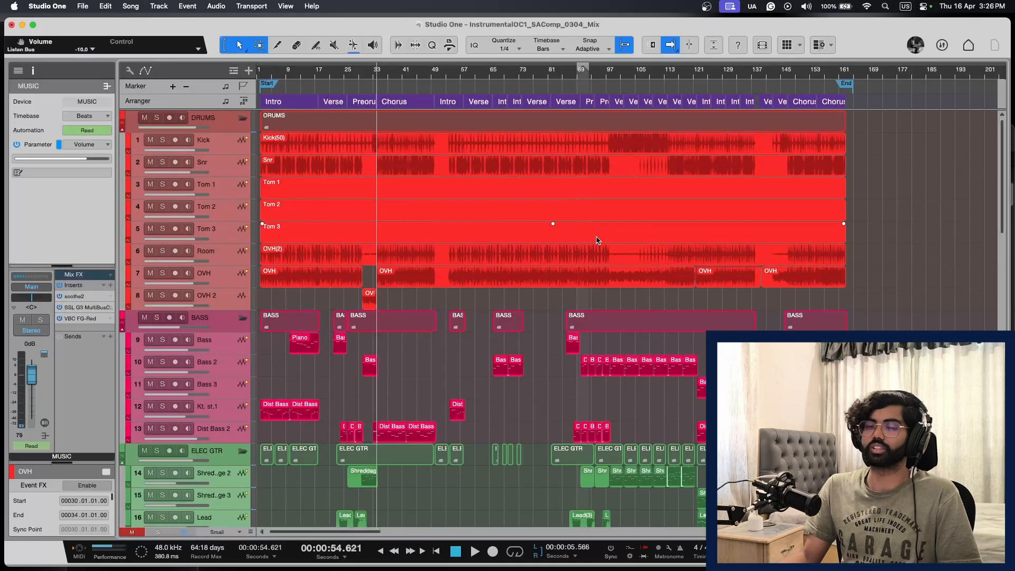
pyautogui.hotkey('shift', 'e')
pyautogui.press('e')
pyautogui.hscroll(-5, 596, 240)
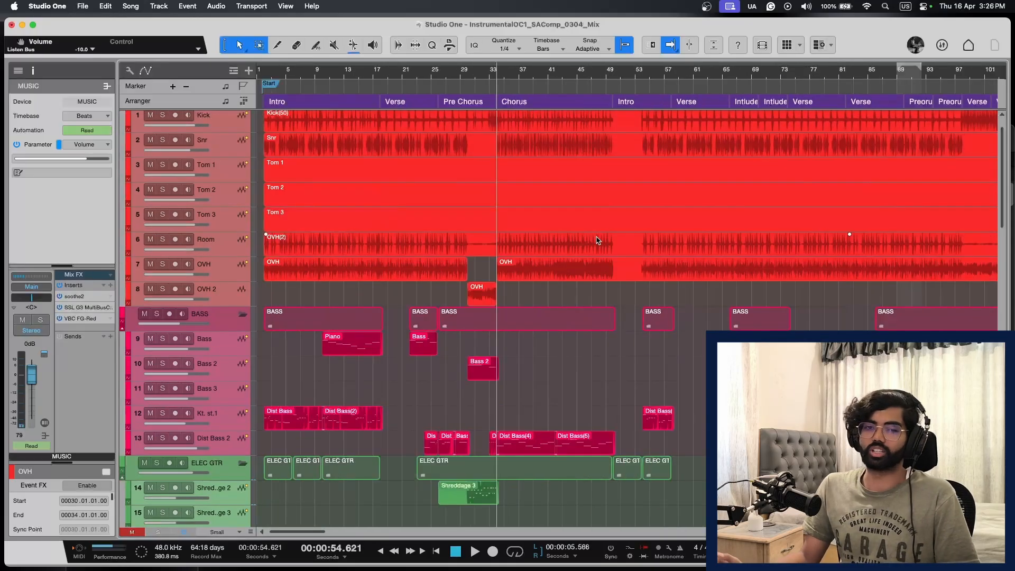
pyautogui.press('e')
pyautogui.hscroll(-5, 597, 240)
# Step: Return the playback position to the start of the Intro and play the section
pyautogui.press(',')
pyautogui.press('e')
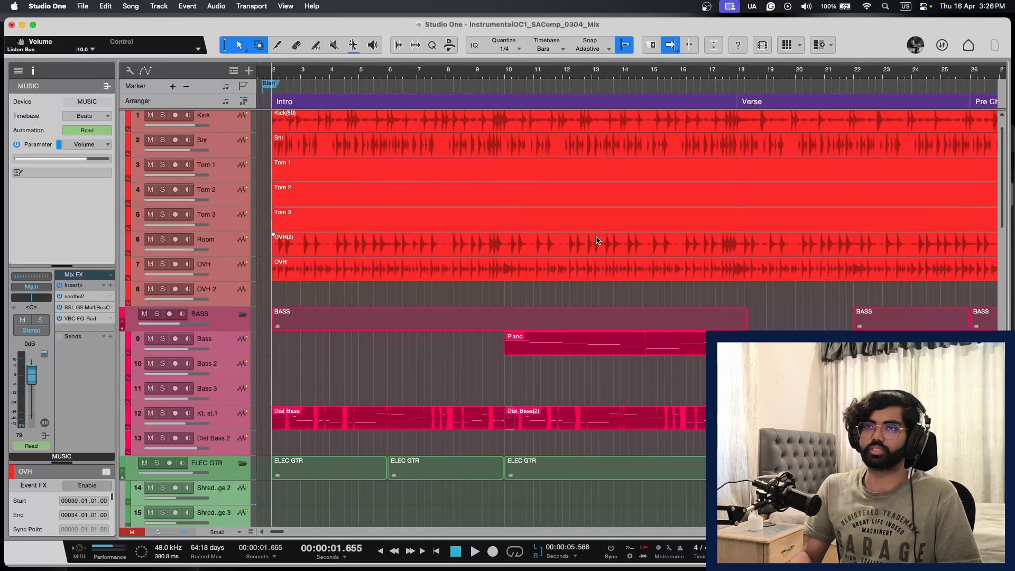
pyautogui.hotkey('shift', 'e')
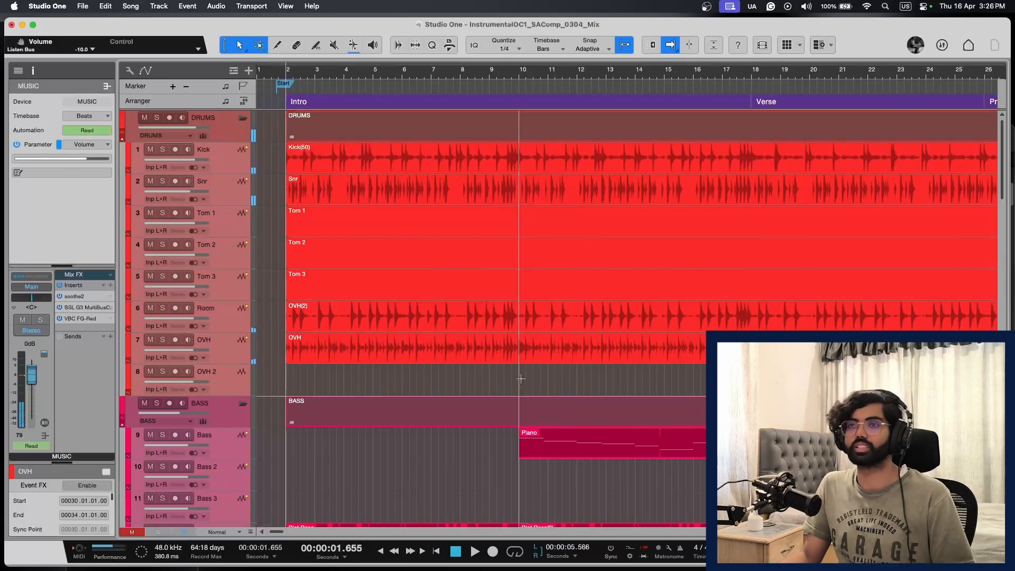
pyautogui.press('space')
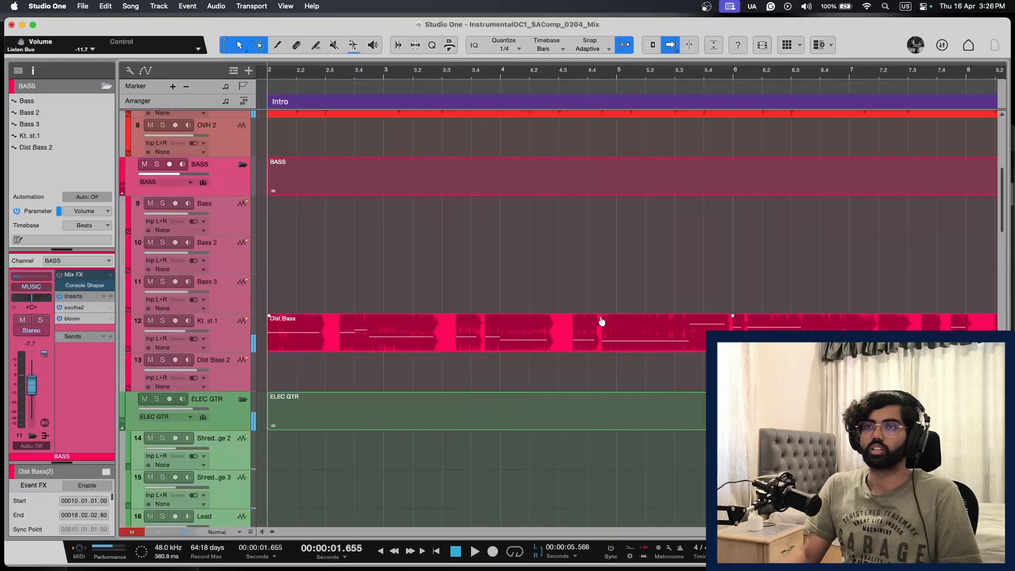
# Step: Insert the SSL G3 MultiBusComp plug-in on the Kt. st.1 bass track
pyautogui.hscroll(-3, 601, 321)
pyautogui.hotkey('shift', 'e')
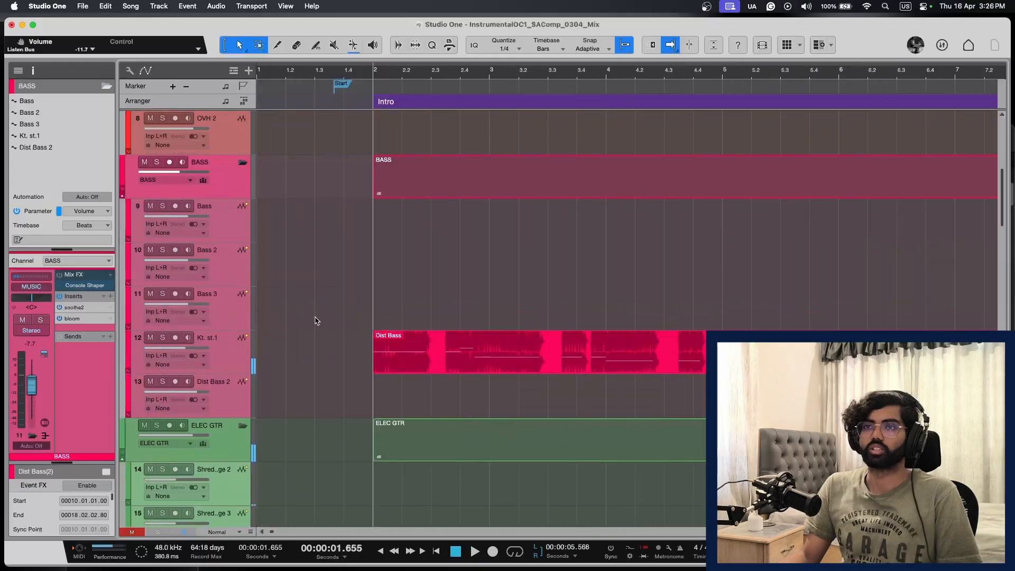
pyautogui.press('e')
pyautogui.press('e')
pyautogui.click(229, 355)
pyautogui.click(111, 275)
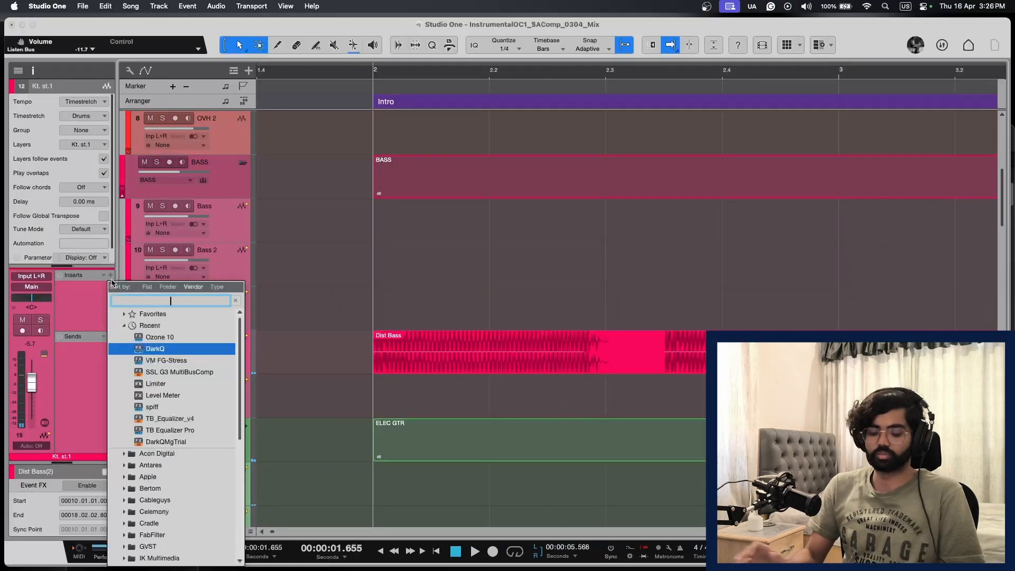
pyautogui.write('multib')
pyautogui.press('Down')
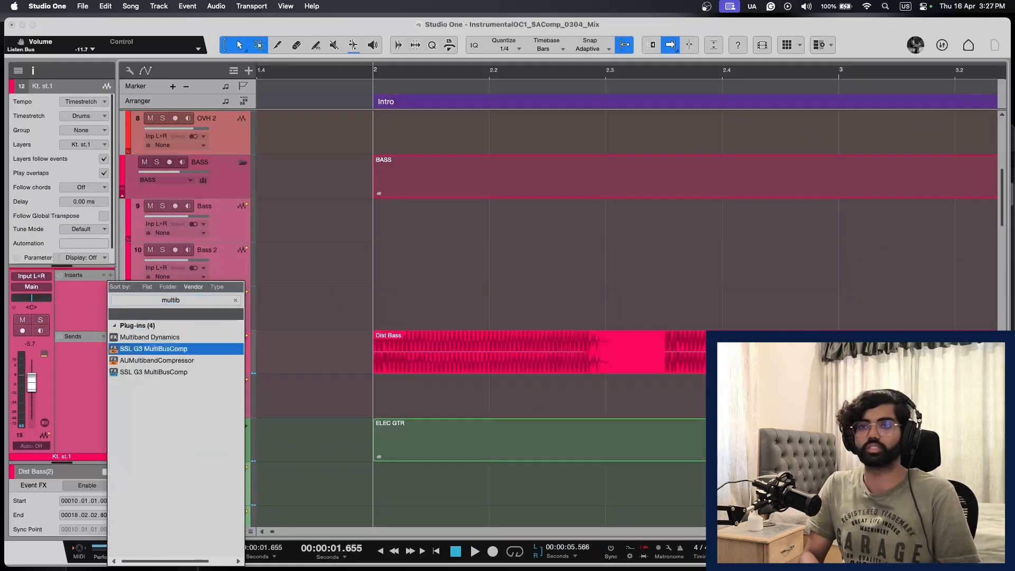
pyautogui.press('Return')
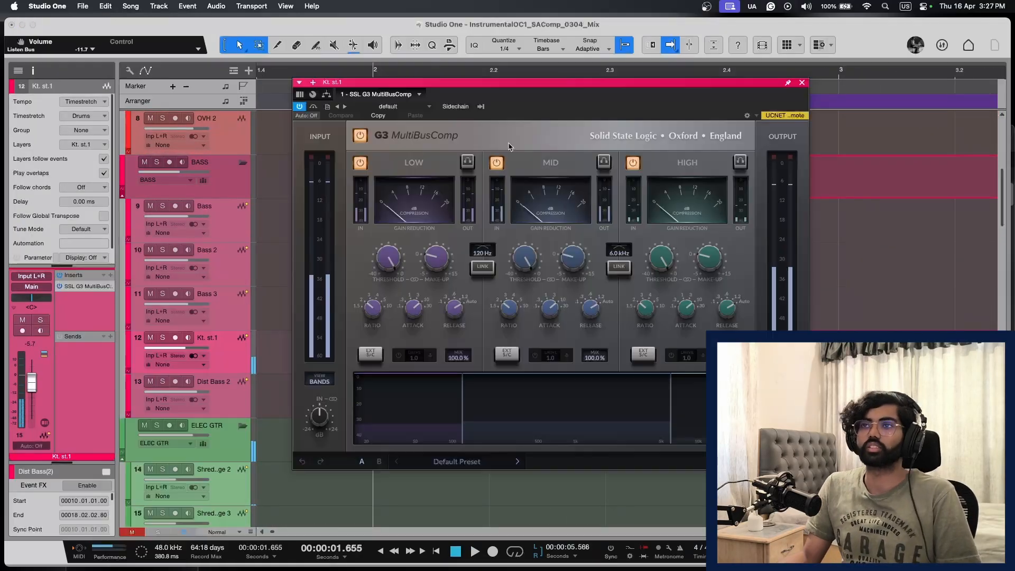
# Step: Switch off the compressor's Low band and shift the Mid band's crossovers to 218 Hz and 10.9 kHz during playback
pyautogui.click(361, 164)
pyautogui.press('space')
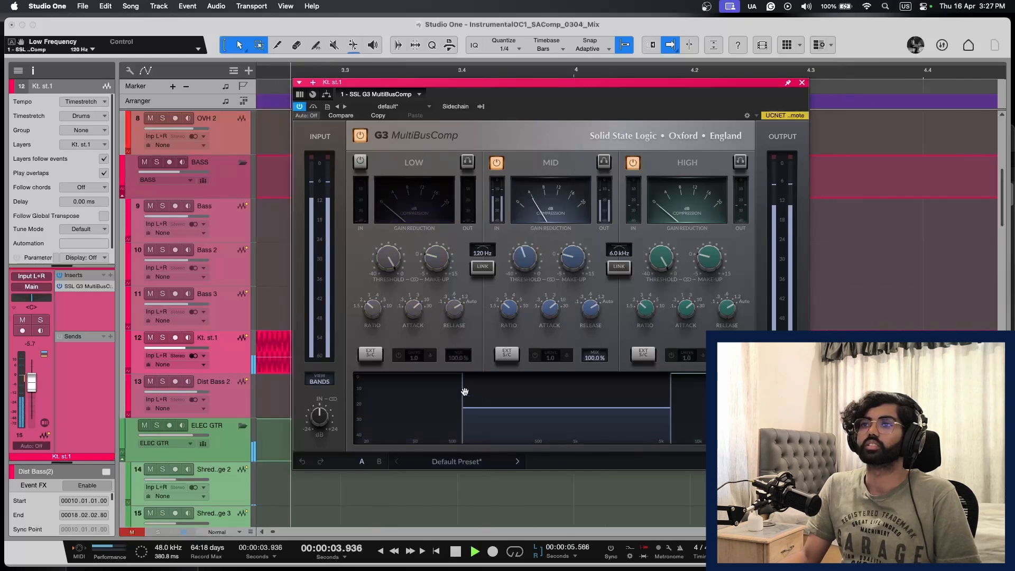
pyautogui.moveTo(473, 396); pyautogui.dragTo(499, 390)
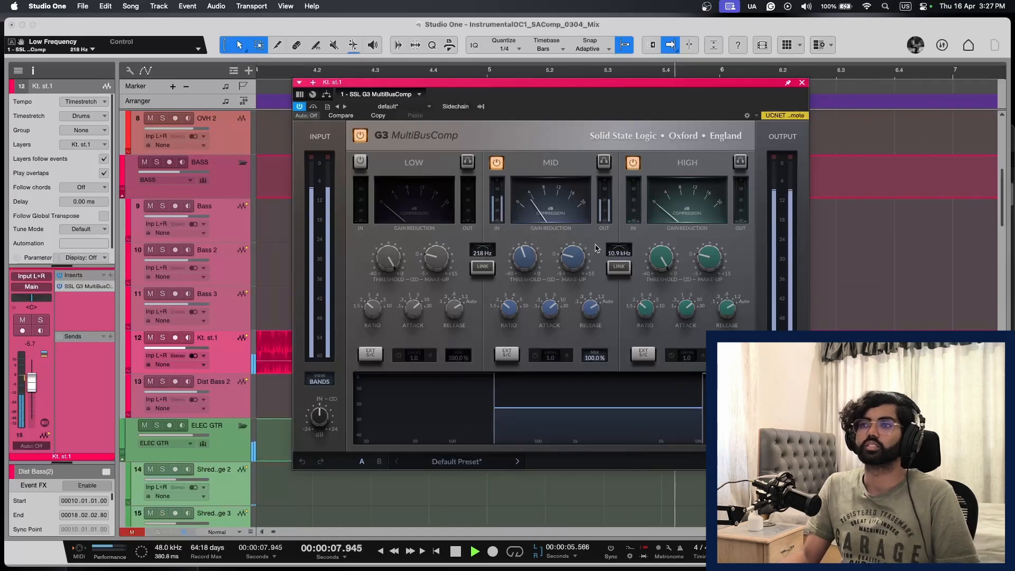
pyautogui.press('w')
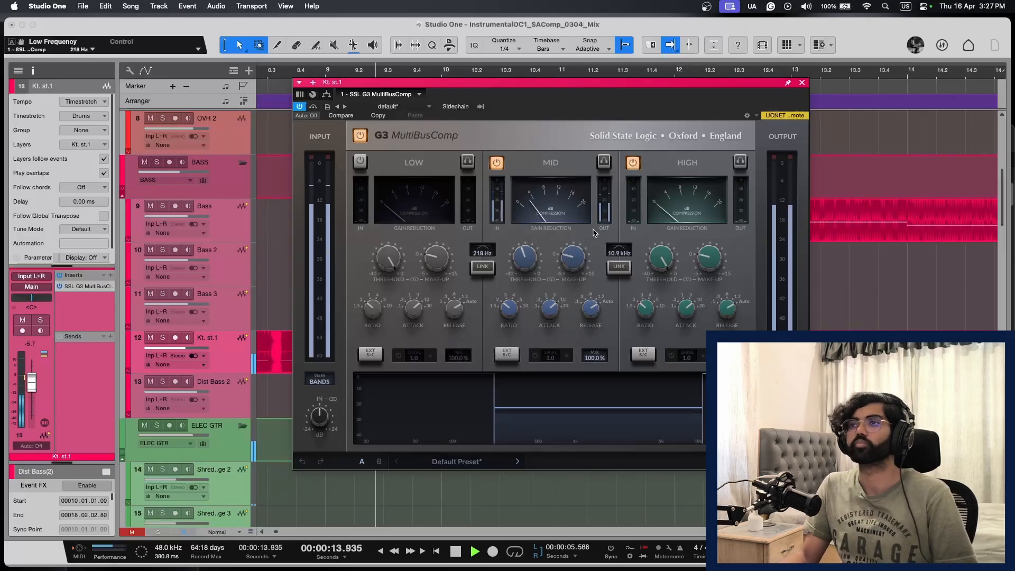
# Step: Set the Mid band's release to .1 s and replay the Intro from its start to audition the compression
pyautogui.press('space')
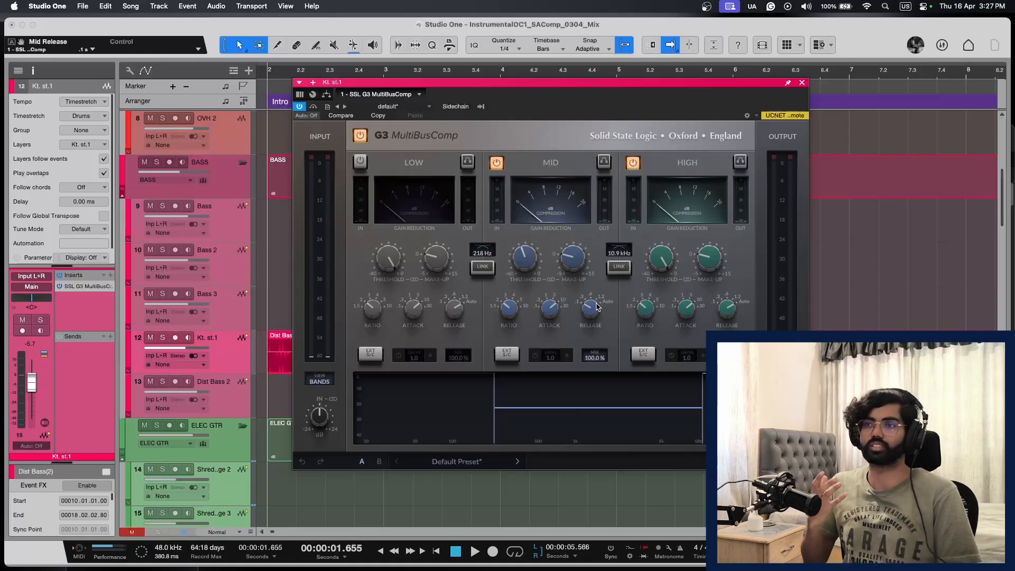
pyautogui.press('space')
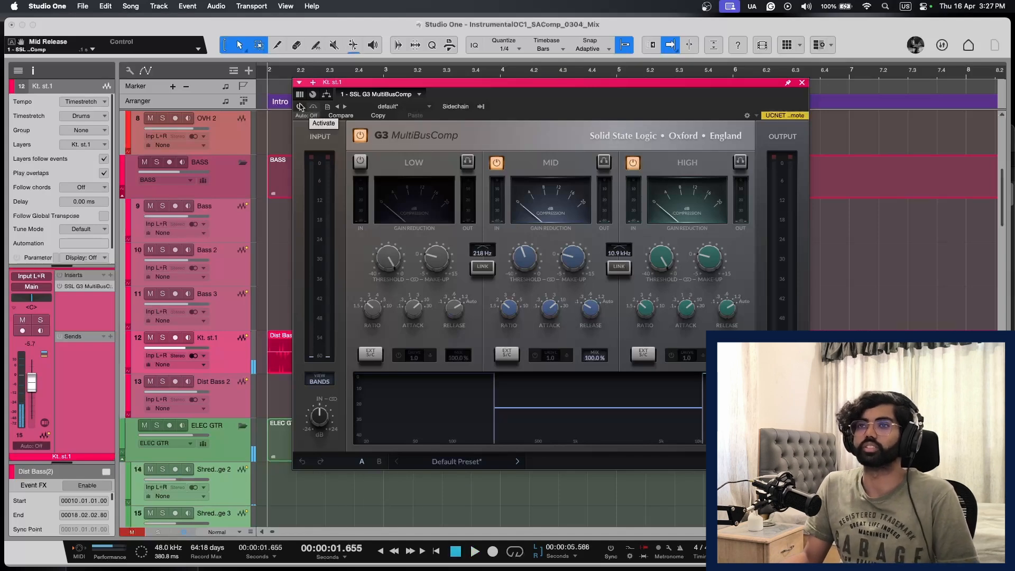
pyautogui.press('space')
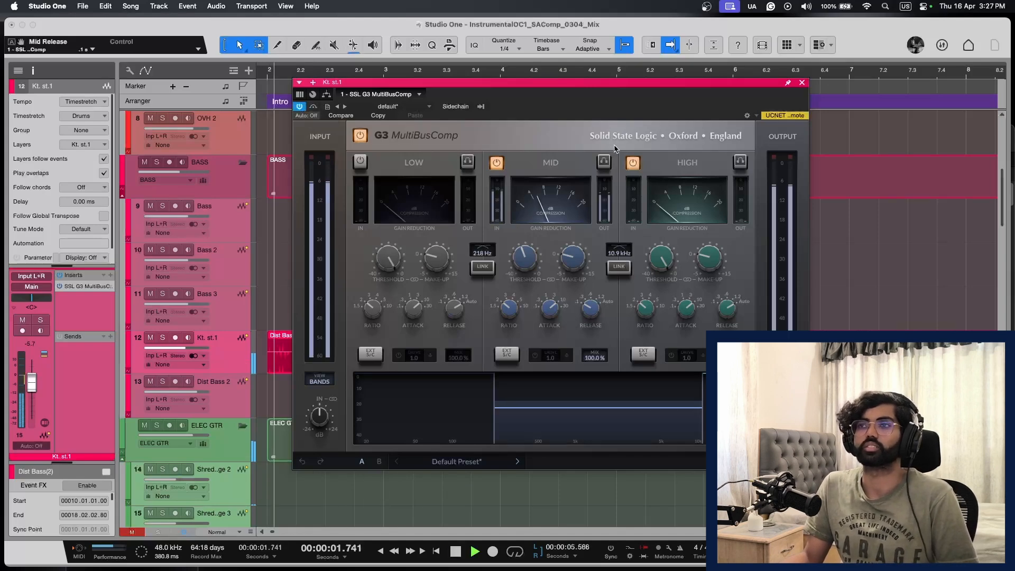
# Step: Close the compressor and play the Intro from its start while reviewing the drum, guitar and piano tracks
pyautogui.click(802, 84)
pyautogui.press('space')
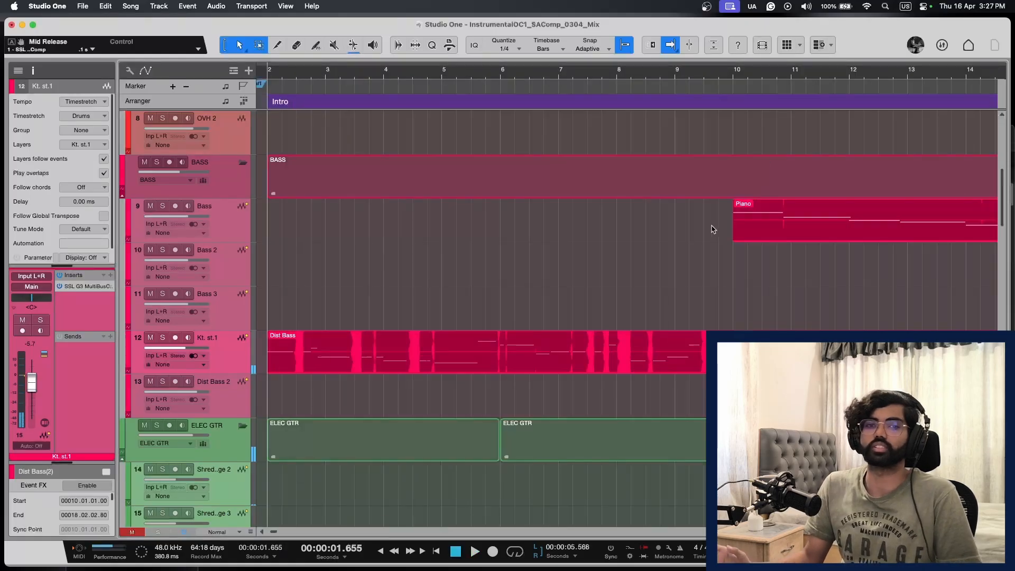
pyautogui.scroll(5, 550, 280)
pyautogui.scroll(5, 550, 280)
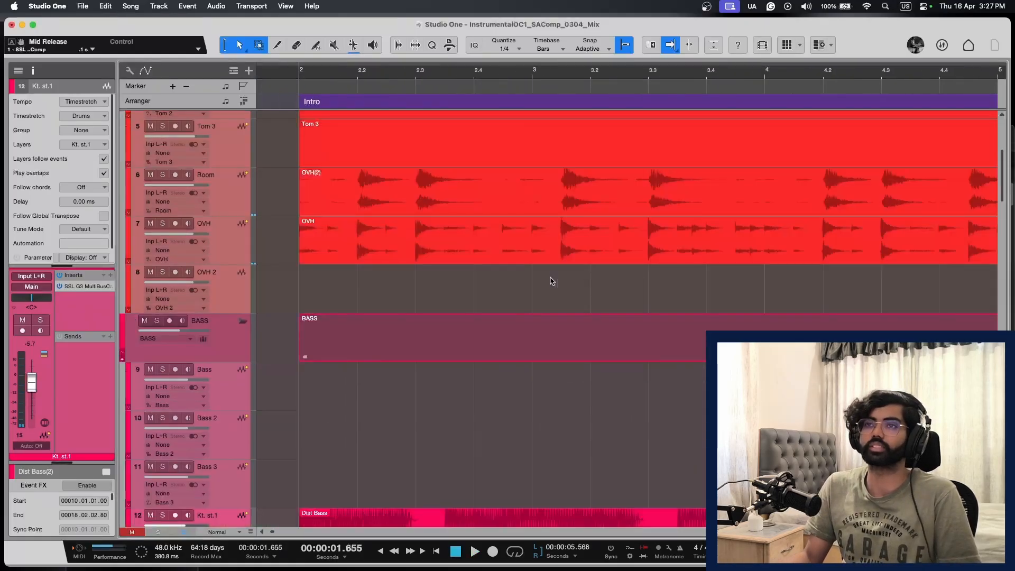
pyautogui.press('space')
pyautogui.scroll(4, 580, 274)
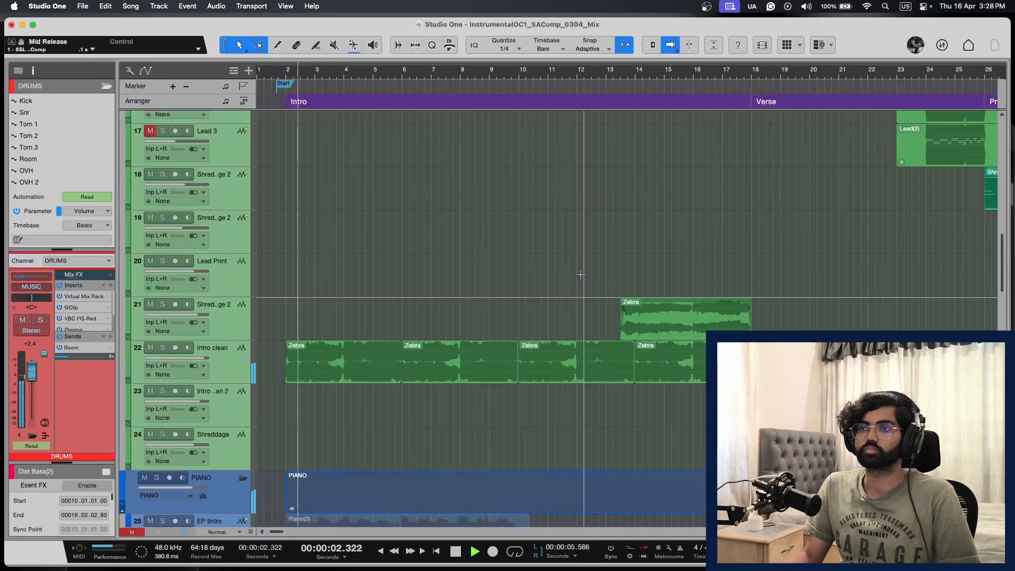
pyautogui.scroll(-5, 580, 274)
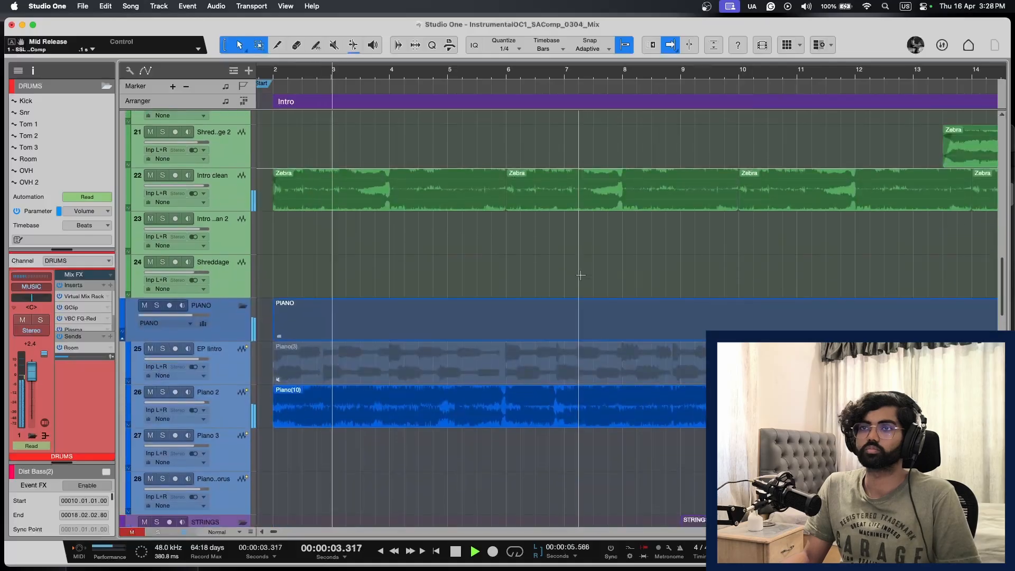
pyautogui.press('space')
# Step: Add a Hall send to the Intro clean guitar track
pyautogui.click(246, 193)
pyautogui.click(104, 337)
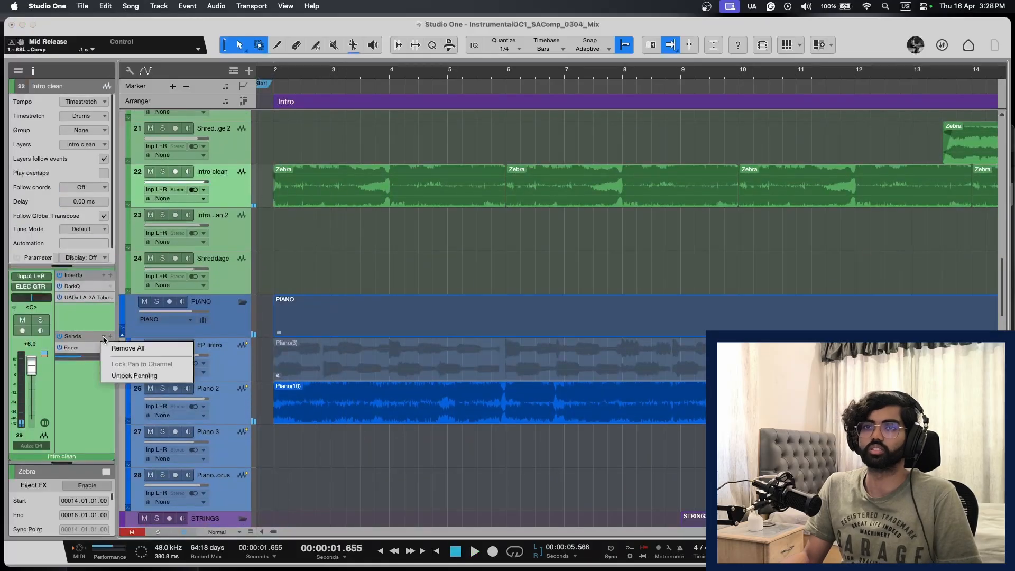
pyautogui.click(77, 317)
pyautogui.click(110, 337)
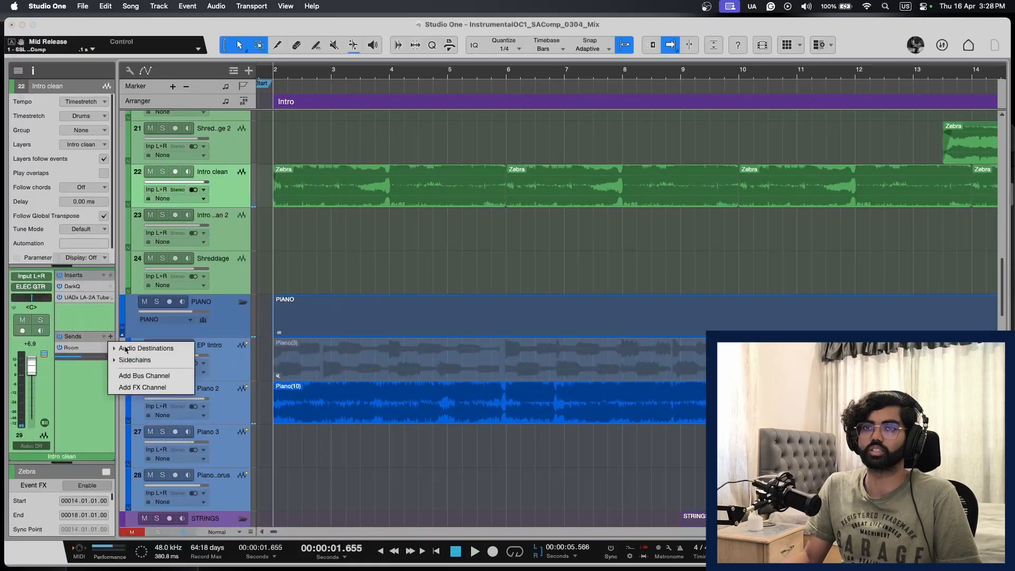
pyautogui.click(118, 348)
pyautogui.click(155, 489)
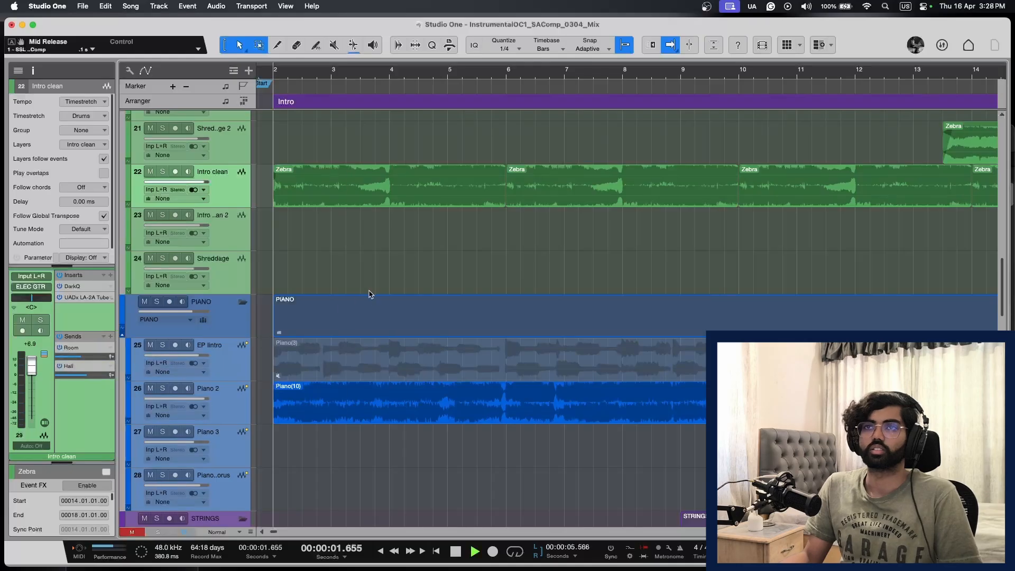
# Step: Set the Intro clean track's Hall send to about -9 dB and its volume to +4.9 dB during playback
pyautogui.press('space')
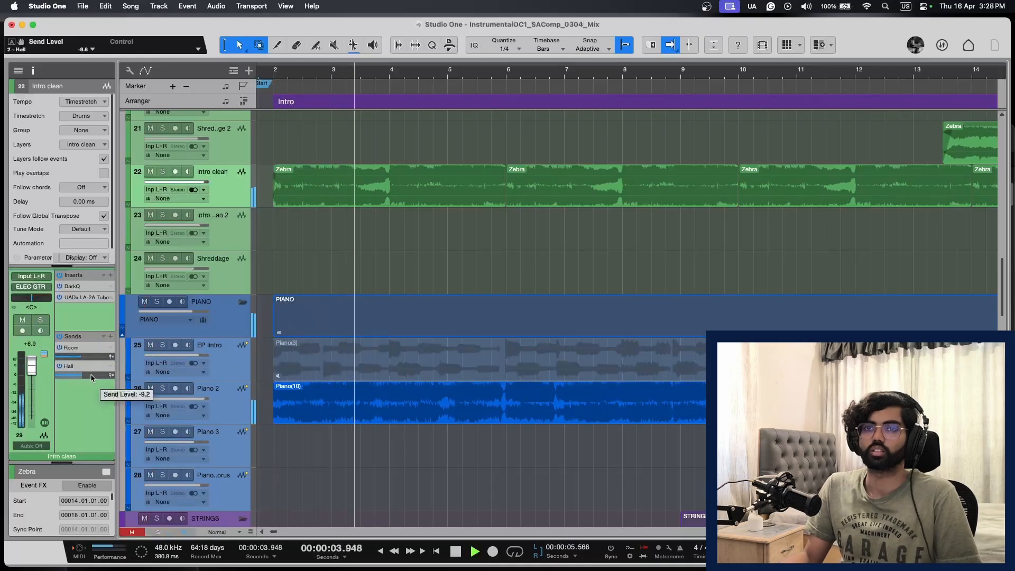
pyautogui.press('w')
pyautogui.moveTo(153, 182); pyautogui.dragTo(131, 189)
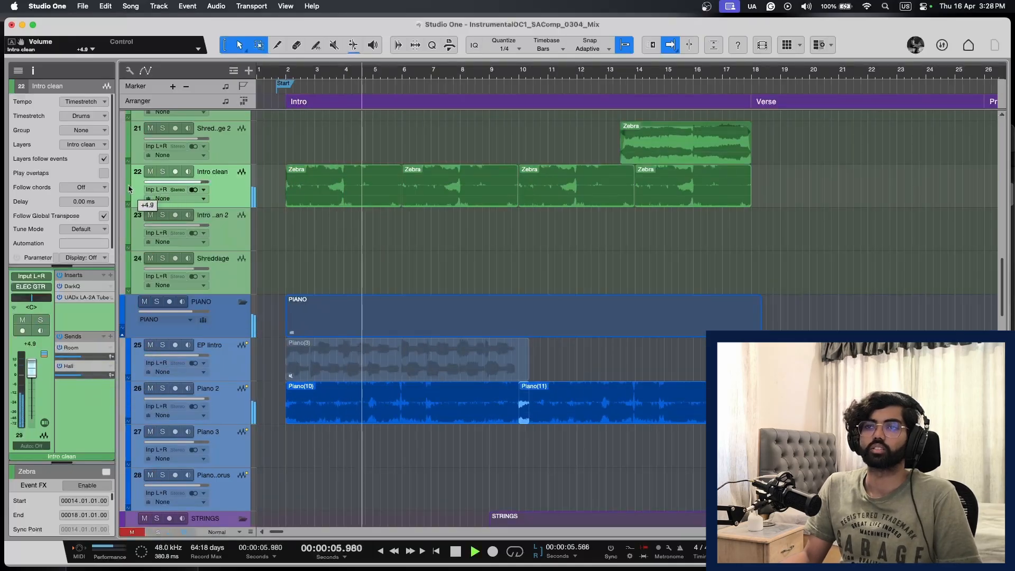
# Step: Play on through the Intro and examine the piano, strings and synth tracks
pyautogui.press('w')
pyautogui.scroll(-2, 436, 260)
pyautogui.press('e')
pyautogui.hscroll(-3, 424, 311)
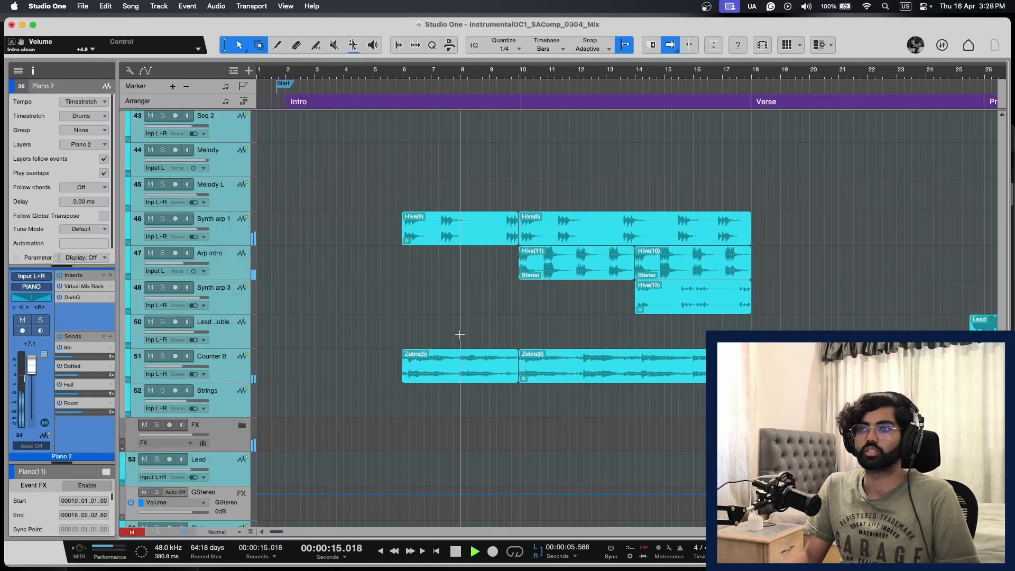
pyautogui.hscroll(3, 459, 334)
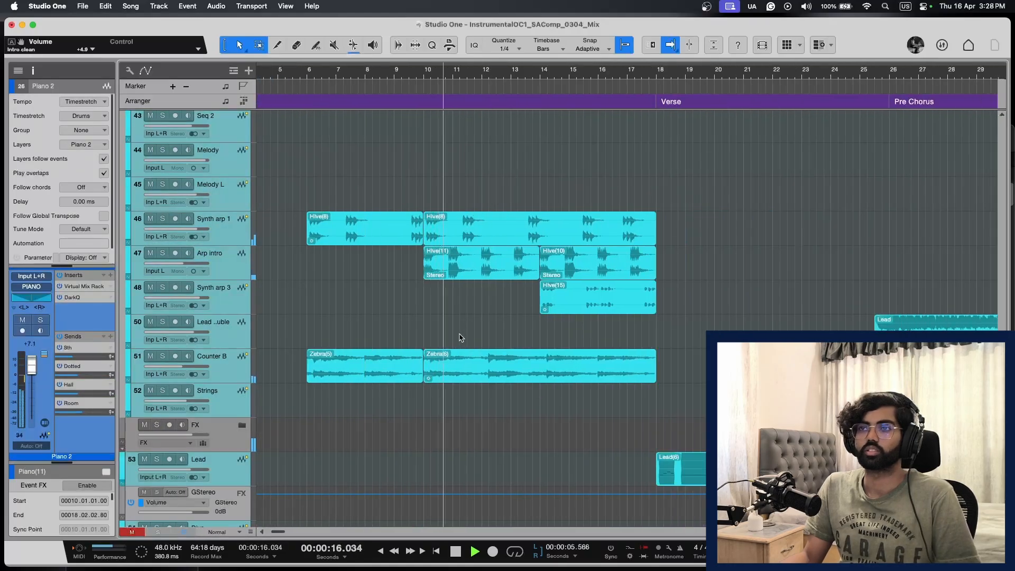
pyautogui.hscroll(3, 459, 334)
pyautogui.scroll(-4, 459, 334)
pyautogui.scroll(10, 459, 336)
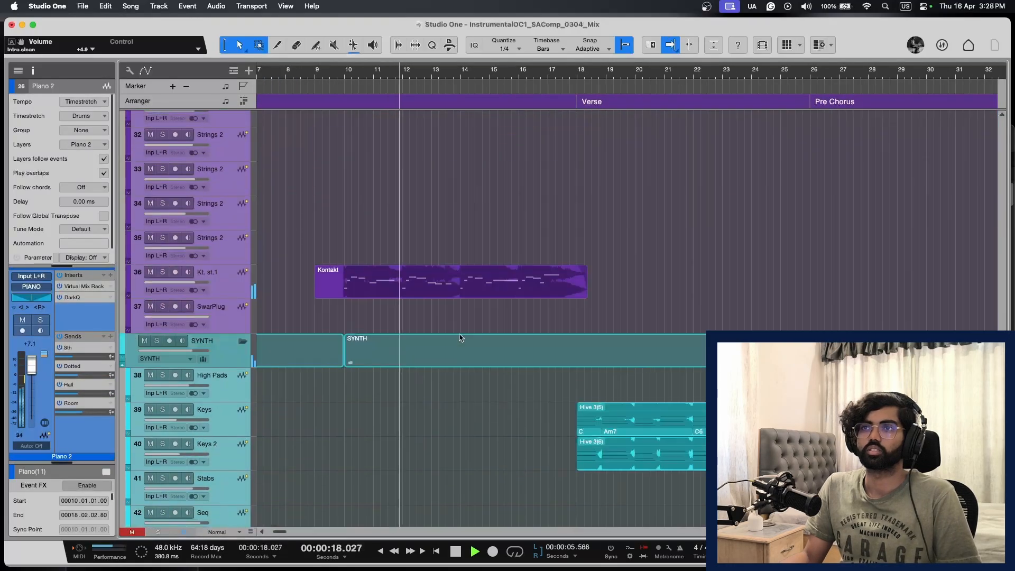
# Step: Move the playback position to bar 10 and rename the Kt. st.1 track in the strings group as Santoor
pyautogui.click(343, 73)
pyautogui.press('space')
pyautogui.press('e')
pyautogui.hotkey('shift', 'e')
pyautogui.hotkey('shift', 'e')
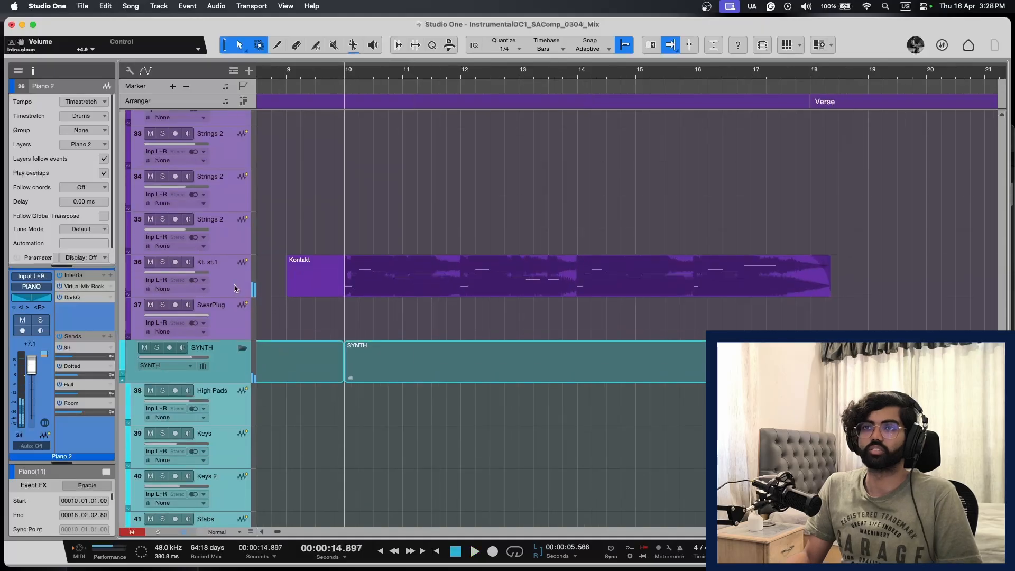
pyautogui.click(235, 288)
pyautogui.hotkey('shift', 'e')
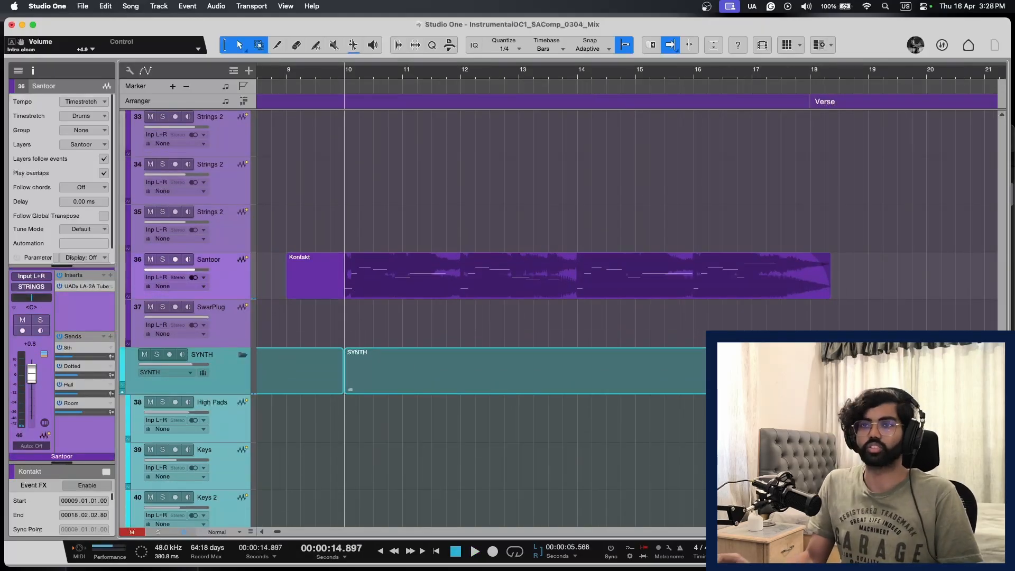
# Step: Audition the Santoor track in solo from bar 10 and release the solo
pyautogui.hotkey('shift', 'e')
pyautogui.hotkey('shift', 'e')
pyautogui.hotkey('shift', 'e')
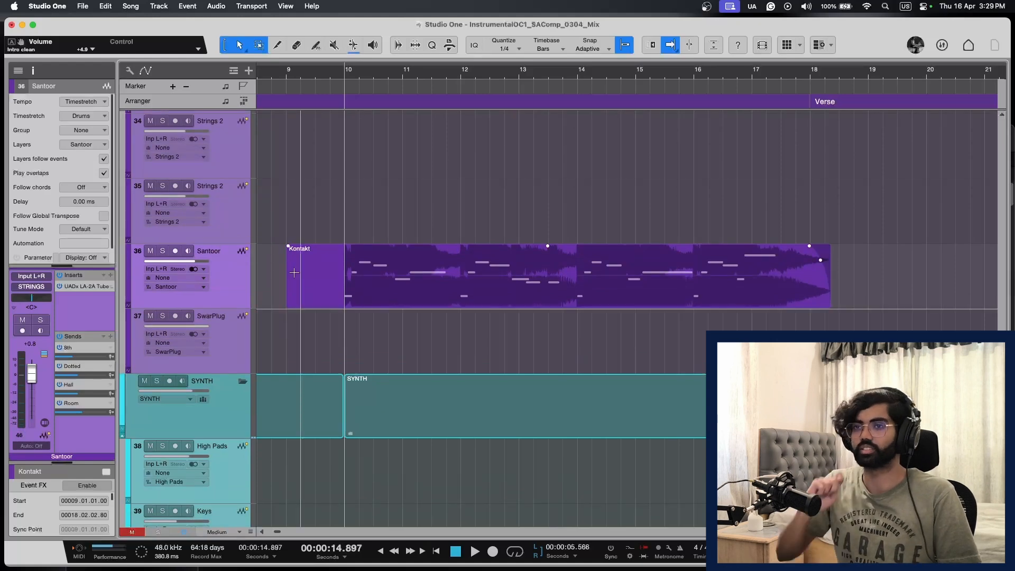
pyautogui.press('s')
pyautogui.press('space')
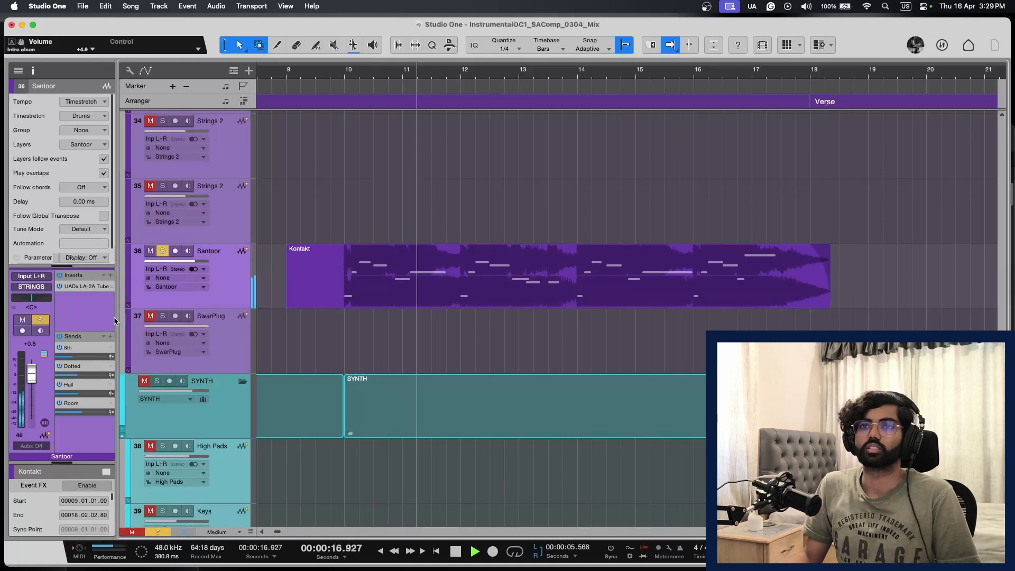
pyautogui.press('s')
pyautogui.press('space')
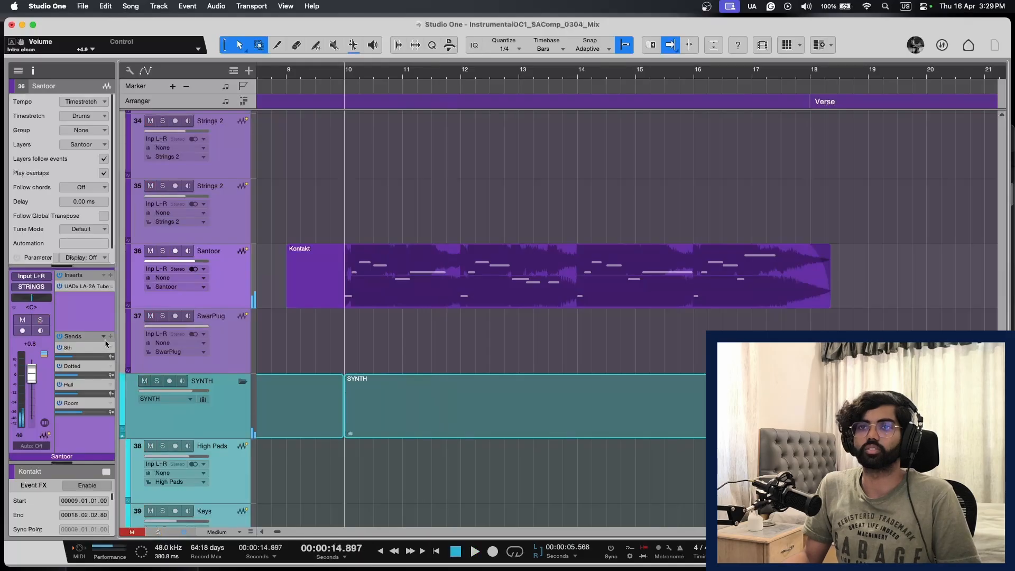
# Step: Remove all sends from the Santoor track and insert the Raum 4 reverb on it
pyautogui.click(105, 338)
pyautogui.click(130, 350)
pyautogui.click(111, 274)
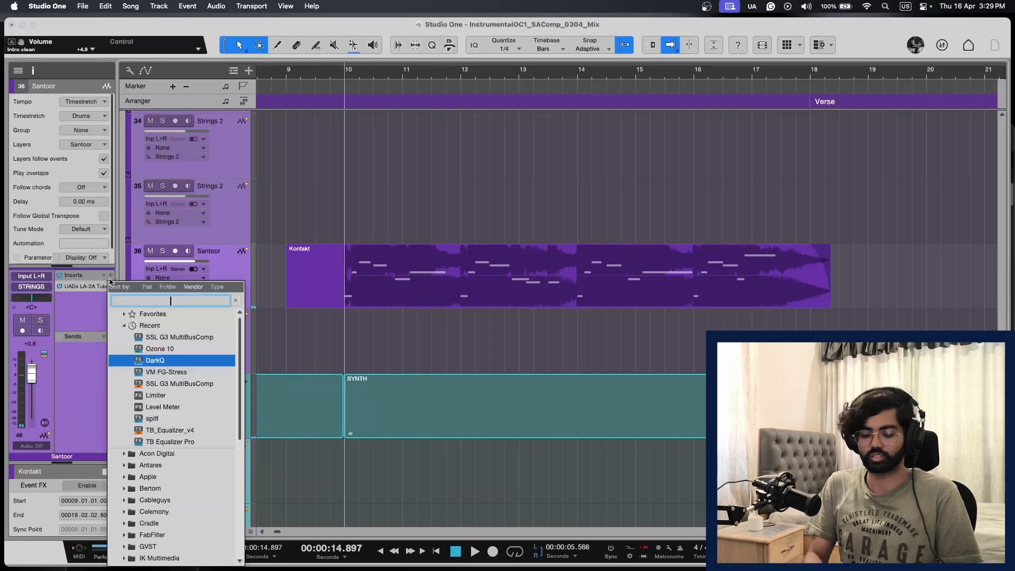
pyautogui.write('r')
pyautogui.write('a')
pyautogui.press('Return')
# Step: Set Raum's decay to 4.4 s and lower its mix while auditioning the Santoor both soloed and in the full mix
pyautogui.press('space')
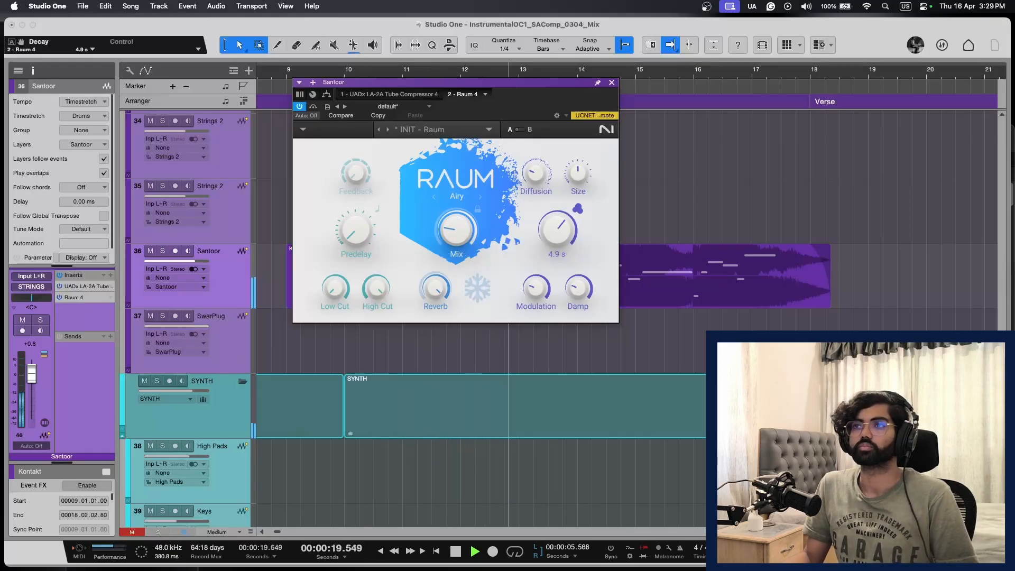
pyautogui.hotkey('shift', 'e')
pyautogui.hotkey('shift', 'e')
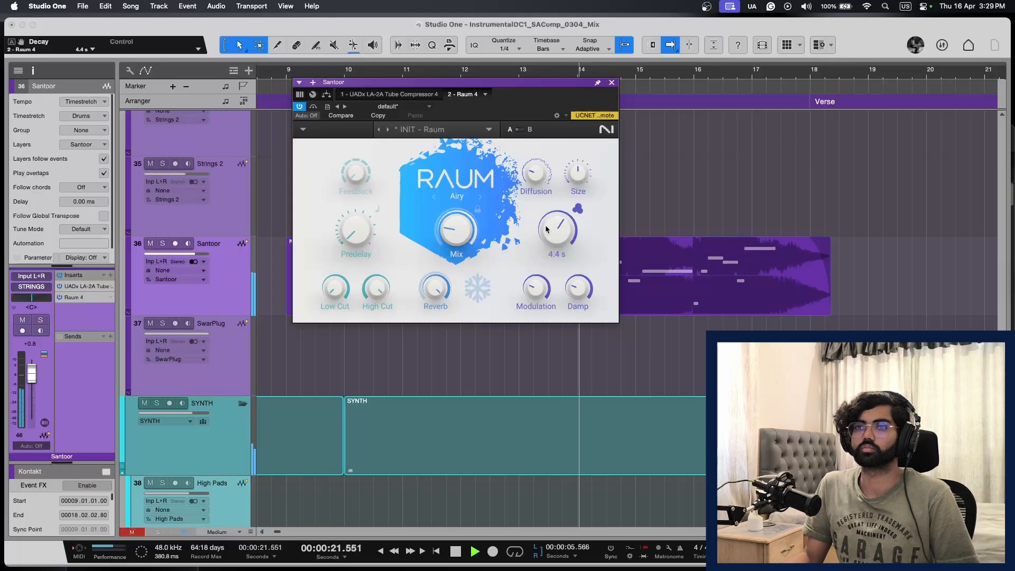
pyautogui.press('s')
pyautogui.press('s')
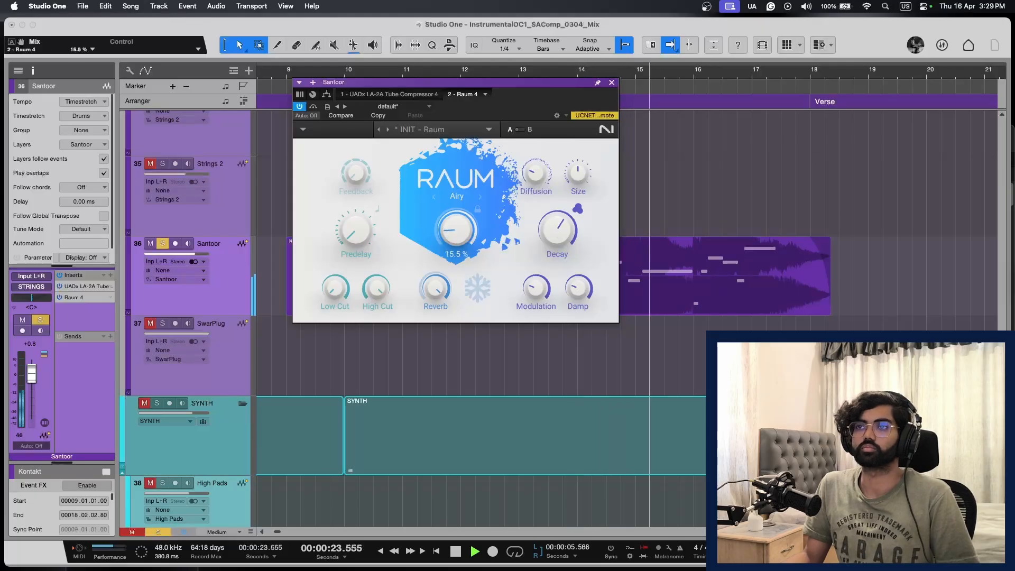
pyautogui.click(611, 83)
# Step: Replay the Intro from bar 10 to check the Santoor reverb in the full mix
pyautogui.press('w')
pyautogui.hotkey('shift', 'w')
pyautogui.hotkey('shift', 'w')
pyautogui.hscroll(1, 652, 175)
pyautogui.press('space')
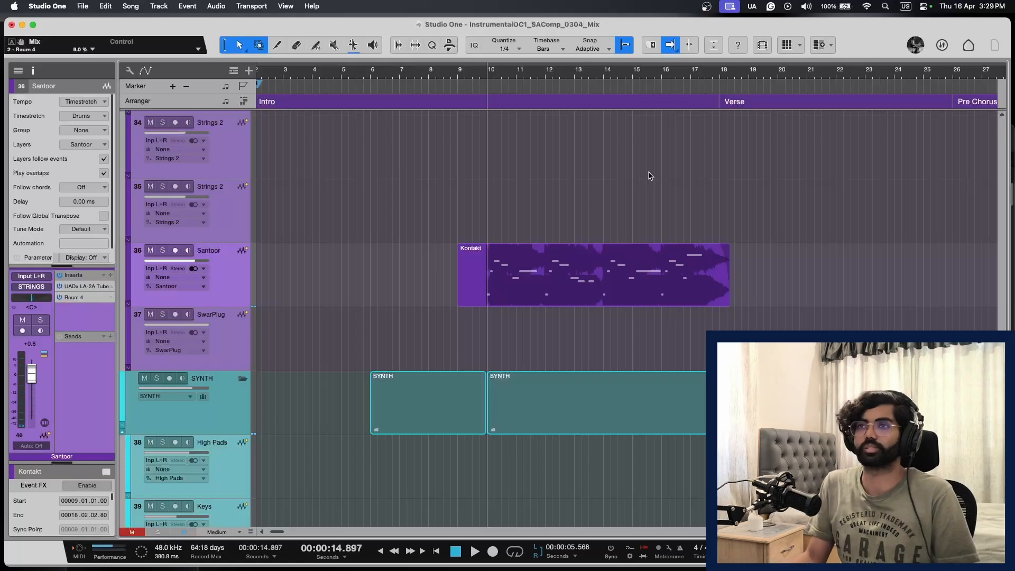
pyautogui.press('space')
pyautogui.hotkey('shift', 'e')
pyautogui.hotkey('shift', 'e')
pyautogui.hscroll(4, 643, 183)
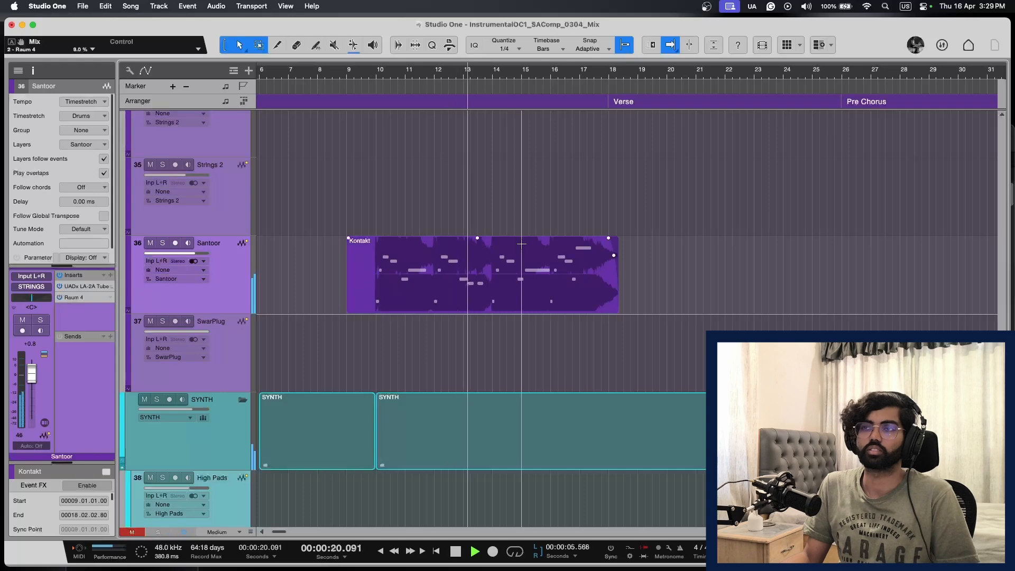
# Step: Set the predelay of Raum 4 on the Santoor track to 23 ms during playback
pyautogui.hotkey('shift', 'e')
pyautogui.scroll(-3, 522, 243)
pyautogui.hscroll(2, 522, 243)
pyautogui.press('e')
pyautogui.doubleClick(82, 297)
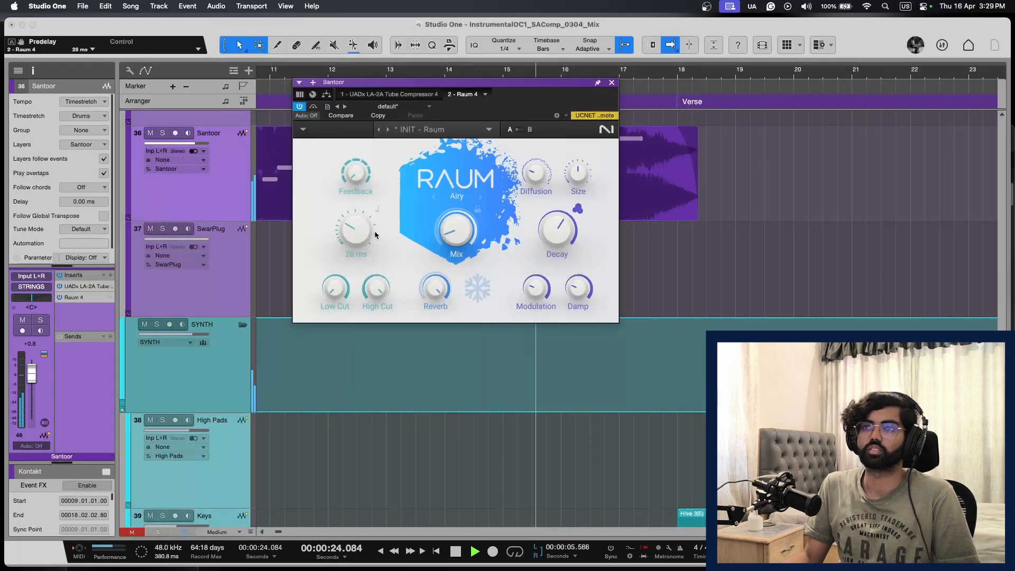
pyautogui.click(611, 84)
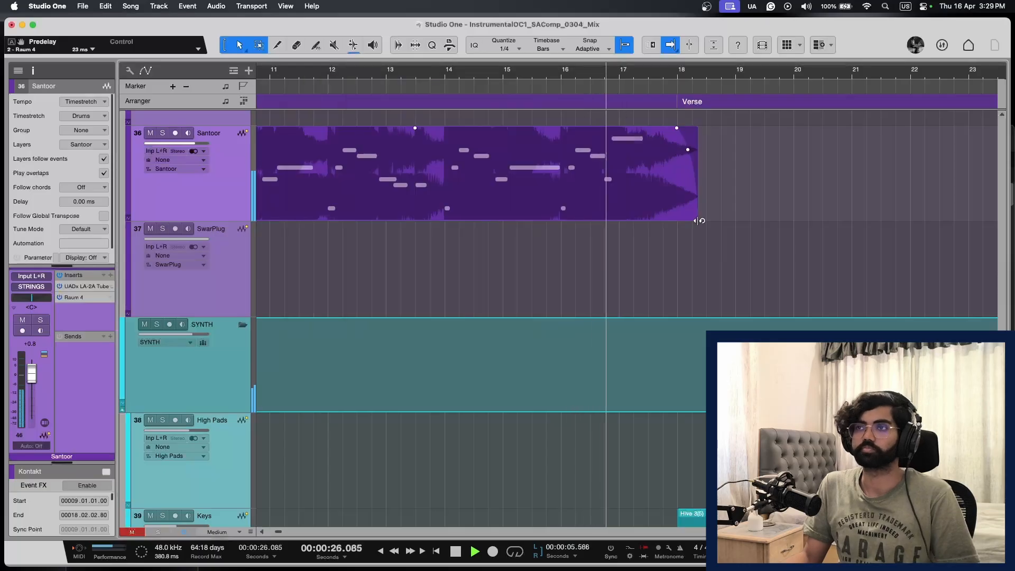
# Step: Listen to the transition into the Verse and replay it from just before bar 18, following the Keys tracks
pyautogui.hotkey('shift', 'w')
pyautogui.press('w')
pyautogui.hscroll(3, 697, 221)
pyautogui.hotkey('shift', 'w')
pyautogui.hscroll(5, 614, 256)
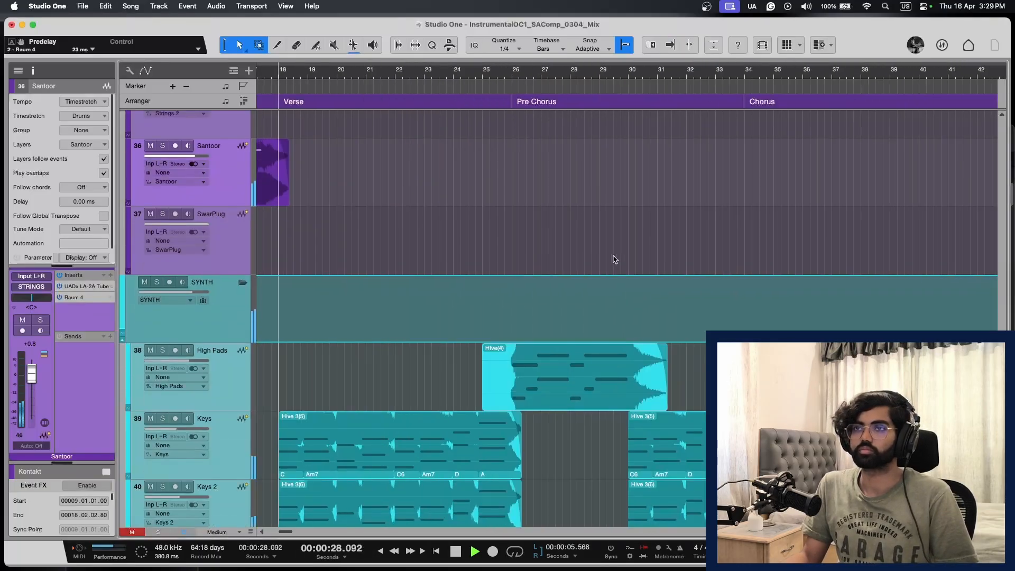
pyautogui.scroll(-4, 614, 259)
pyautogui.press('space')
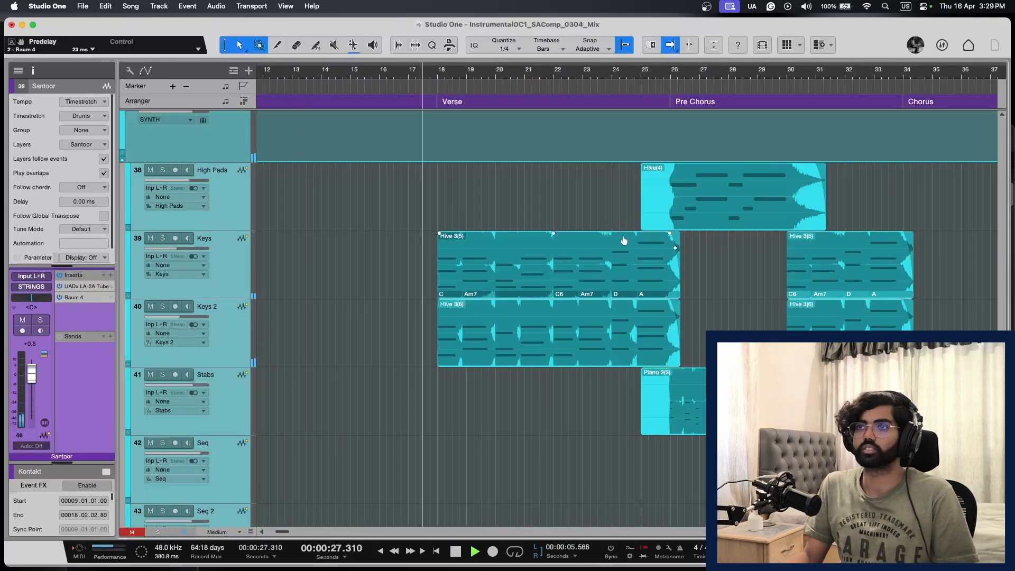
# Step: Examine the synth channels in the mixer console and the synth tracks' clips while the Verse plays
pyautogui.press('F3')
pyautogui.hscroll(3, 762, 138)
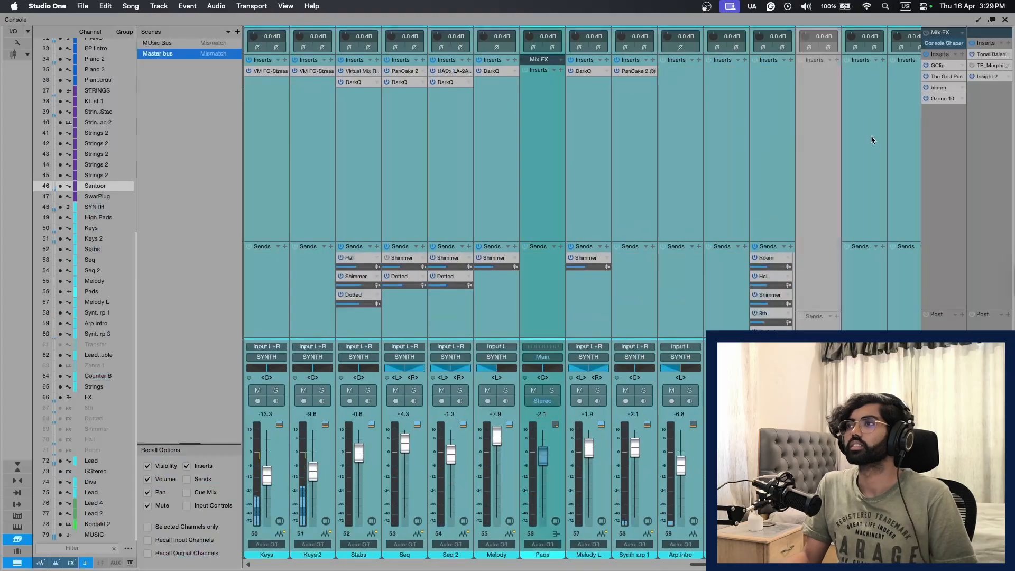
pyautogui.press('F3')
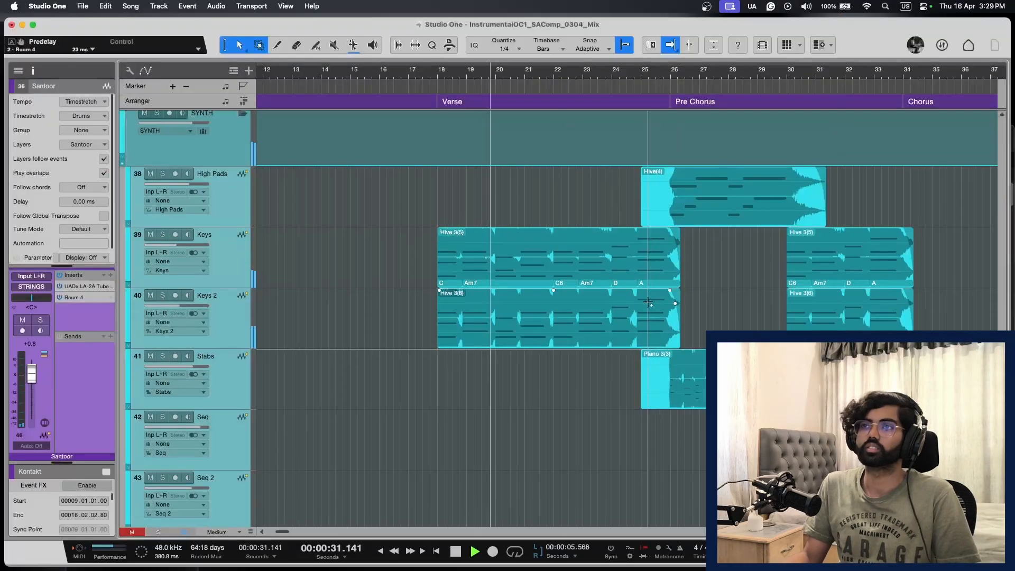
pyautogui.scroll(-5, 634, 312)
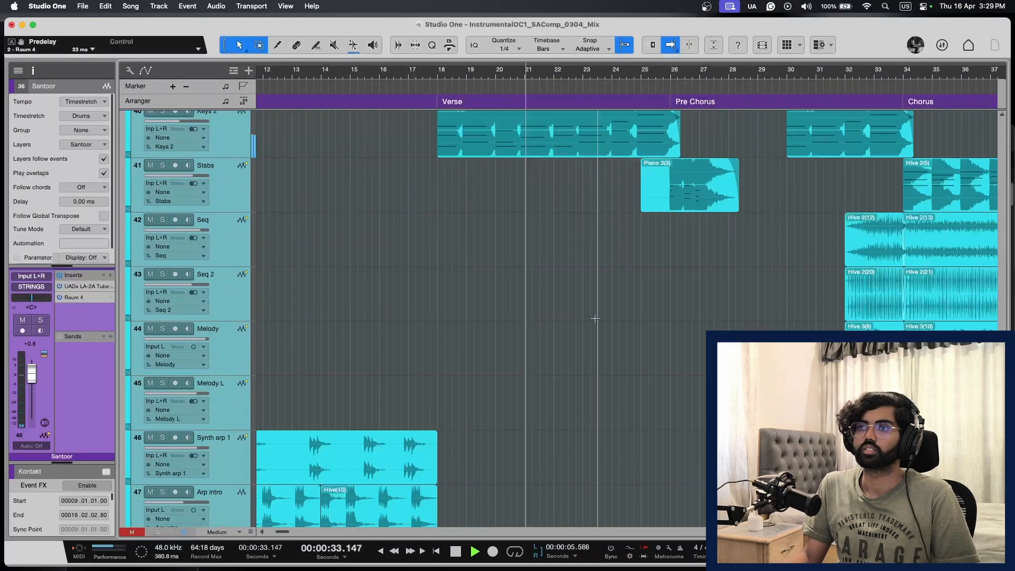
pyautogui.scroll(5, 595, 318)
pyautogui.press('e')
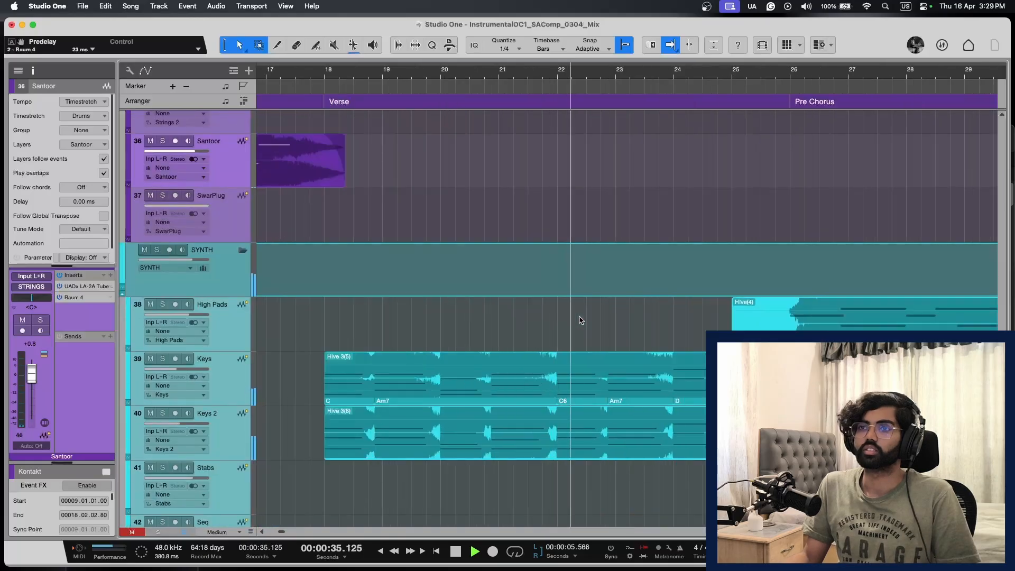
pyautogui.press('w')
pyautogui.press('space')
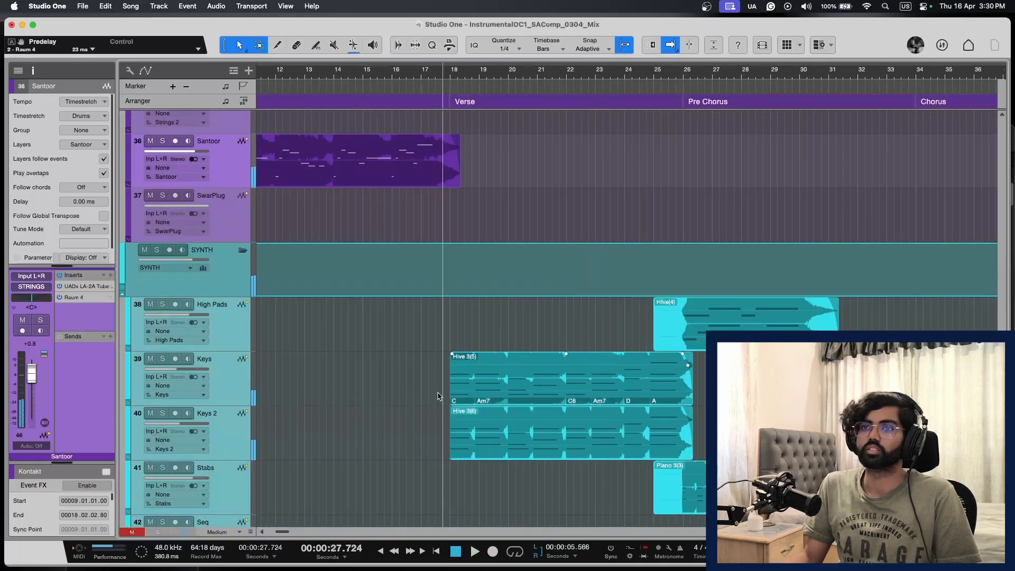
# Step: Solo Keys and Keys 2 and raise their volumes together during playback, bringing Keys to -8.4 dB
pyautogui.press('e')
pyautogui.click(223, 375)
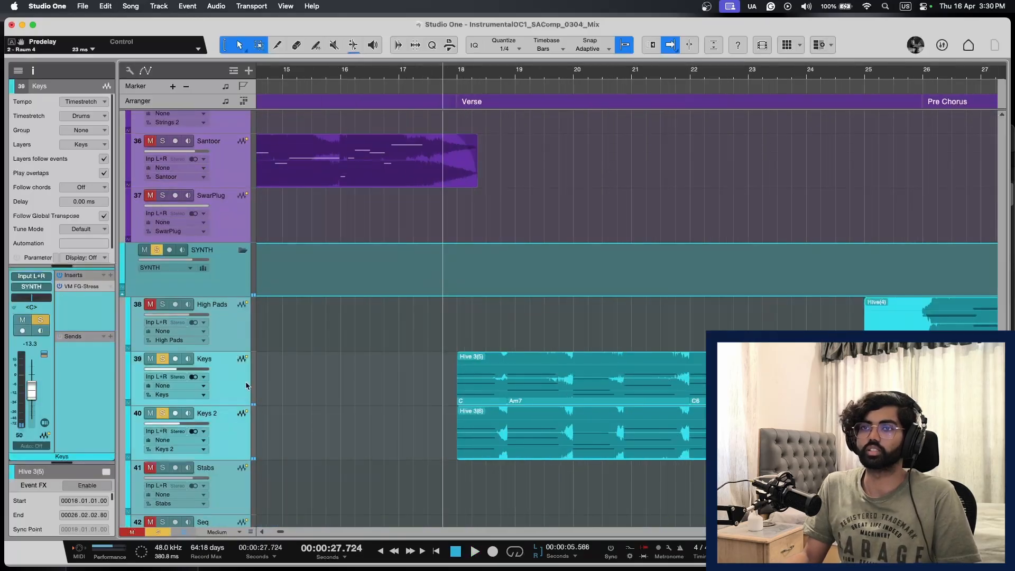
pyautogui.press('space')
pyautogui.moveTo(203, 370); pyautogui.dragTo(209, 369)
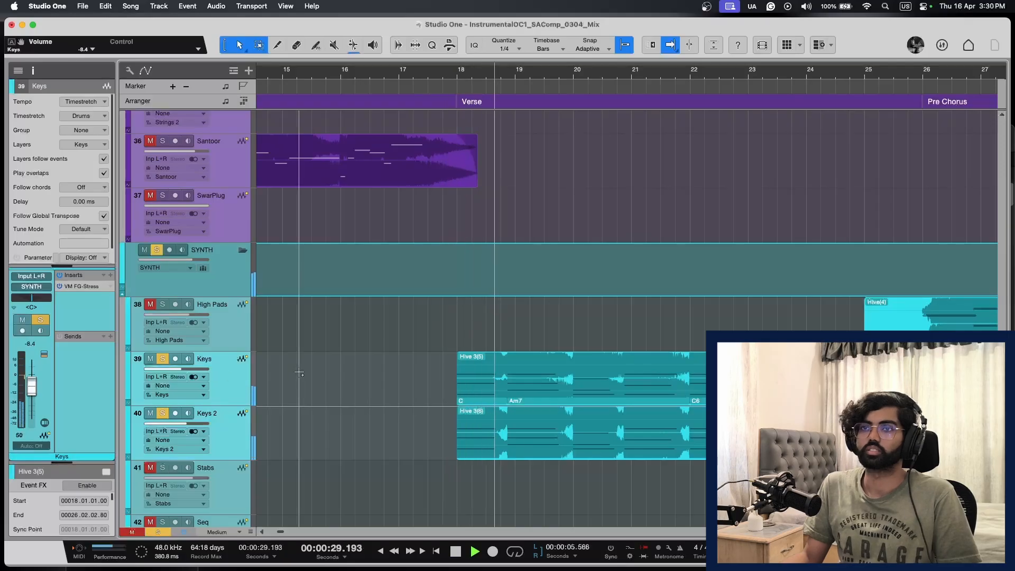
# Step: Release the solo on the two Keys tracks and replay the lead-in to the Verse in the full mix
pyautogui.press('s')
pyautogui.scroll(-5, 624, 362)
pyautogui.press('space')
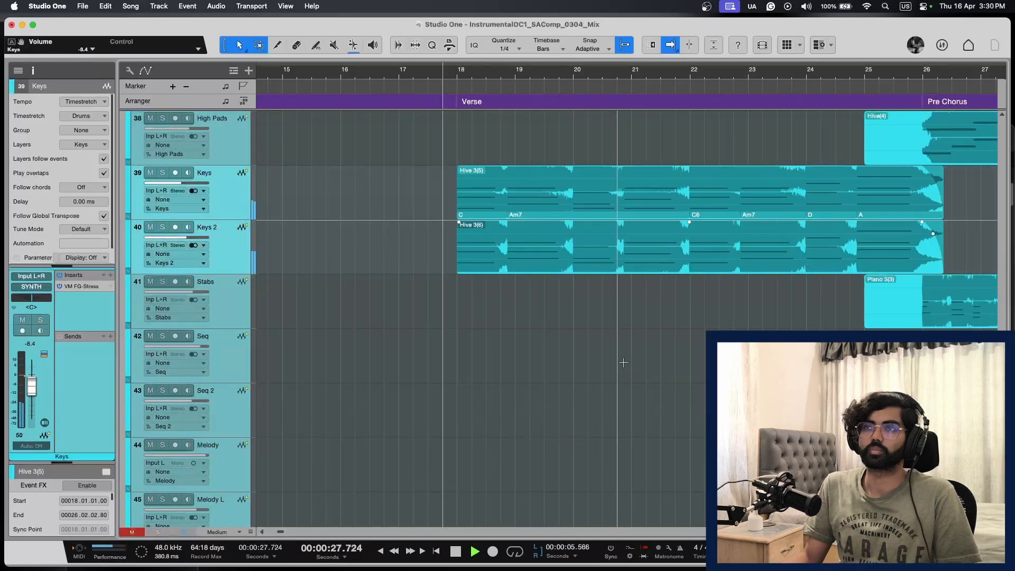
# Step: Find the Lead track below the FX folder during Verse playback and examine its DarkQ equalizer curve
pyautogui.press('space')
pyautogui.hotkey('shift', 'w')
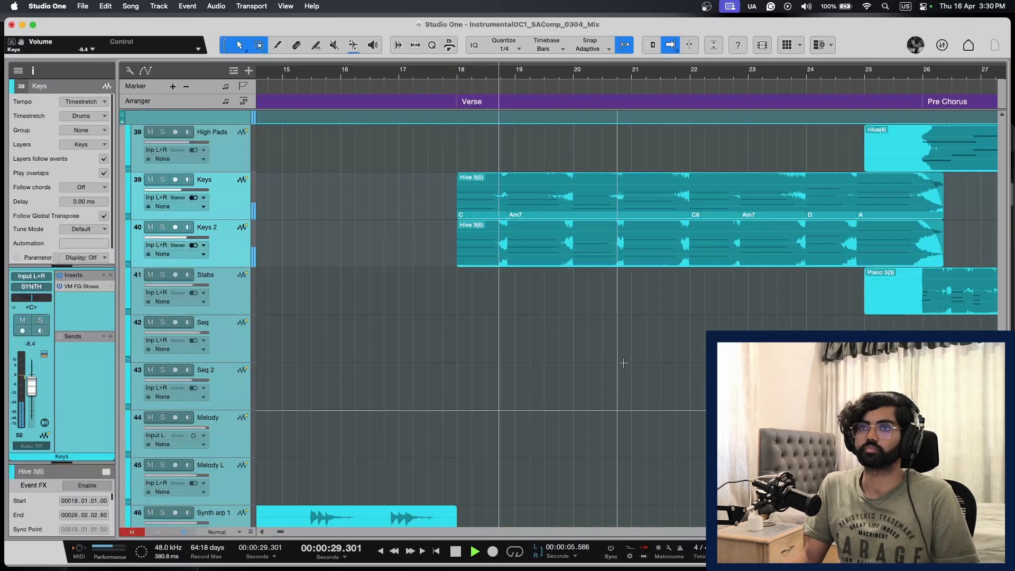
pyautogui.scroll(-4, 622, 363)
pyautogui.scroll(3, 622, 364)
pyautogui.scroll(-6, 623, 364)
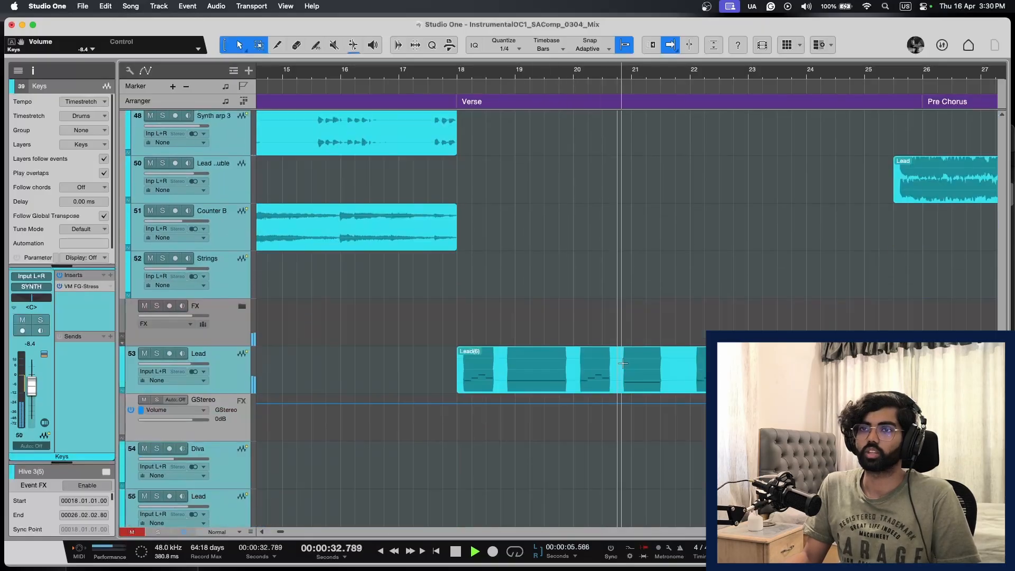
pyautogui.click(232, 381)
pyautogui.press('space')
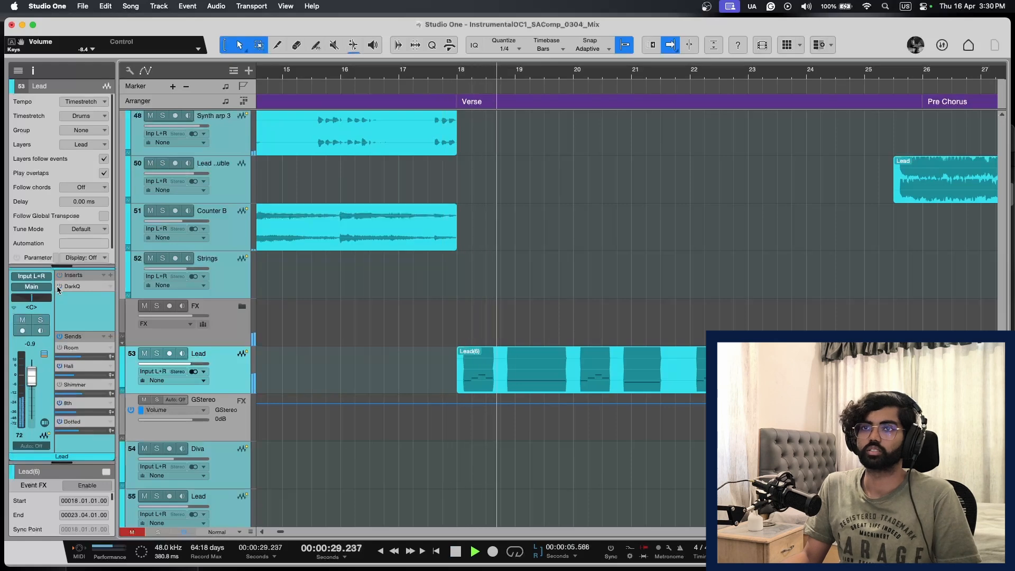
pyautogui.click(64, 286)
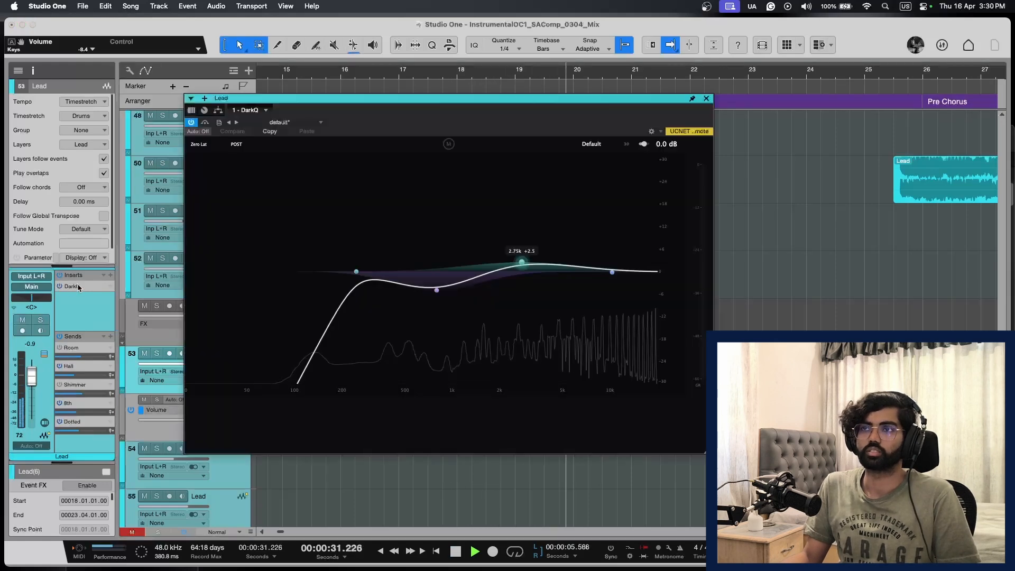
pyautogui.press('space')
pyautogui.click(706, 98)
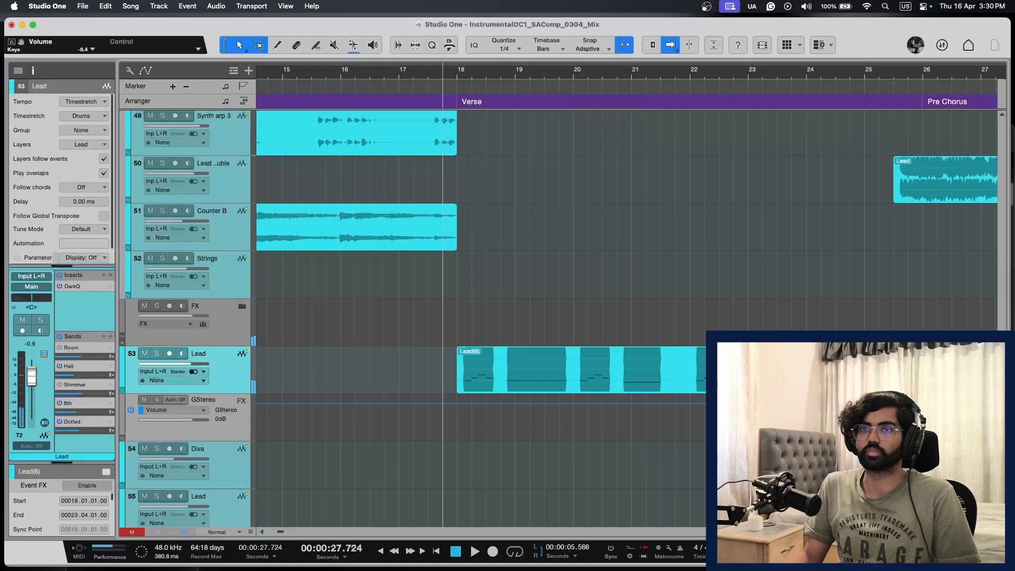
# Step: Reset the Lead track's DarkQ to a flat curve and cut 2322 Hz by 5.7 dB with a Q of 2.40
pyautogui.click(101, 286)
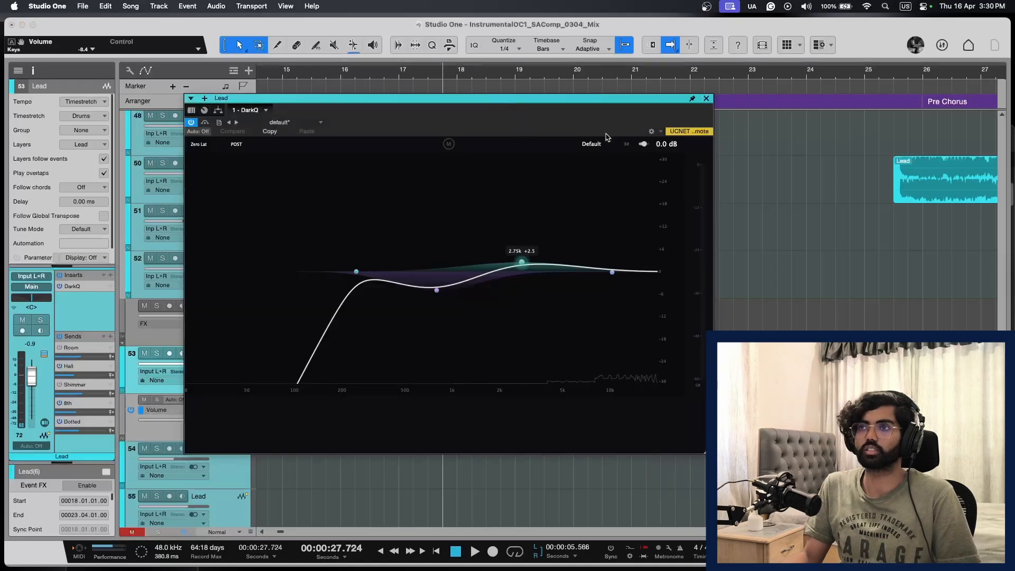
pyautogui.click(591, 144)
pyautogui.moveTo(606, 186)
pyautogui.click(611, 166)
pyautogui.press('space')
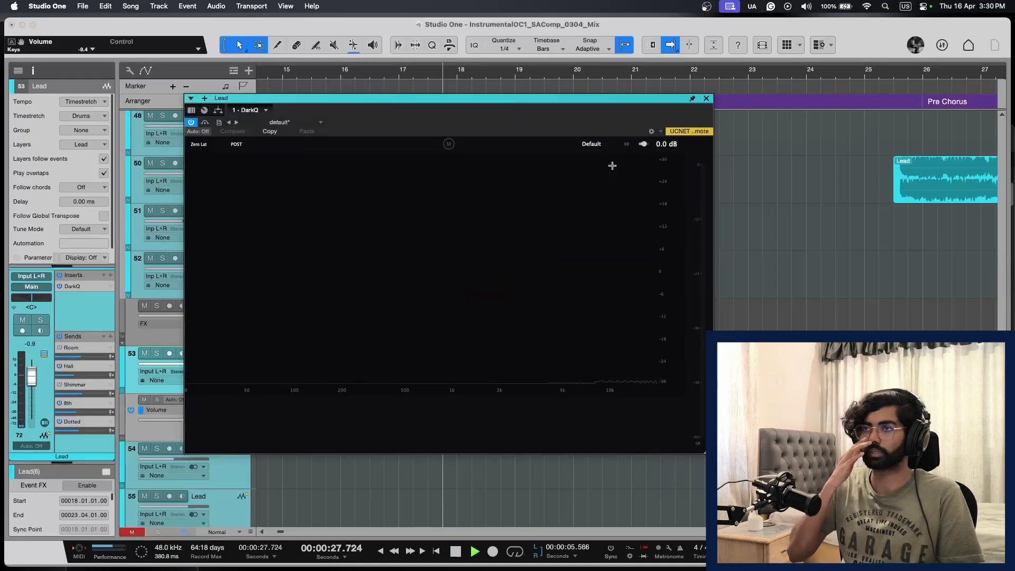
pyautogui.moveTo(435, 272); pyautogui.dragTo(510, 293)
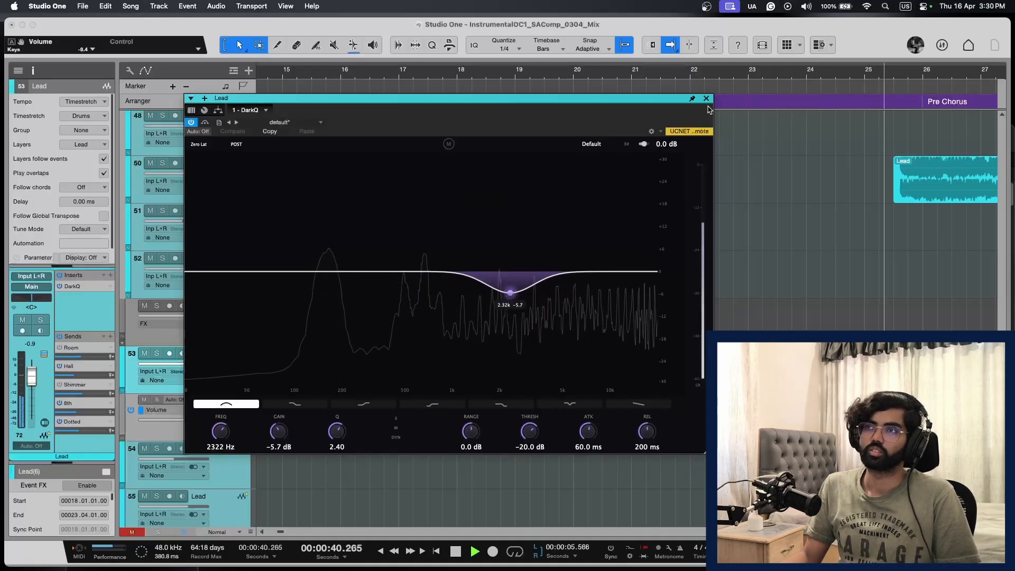
pyautogui.click(706, 98)
# Step: Solo the Lead track in the Verse and set its Hall send level to -11.7 dB
pyautogui.press('w')
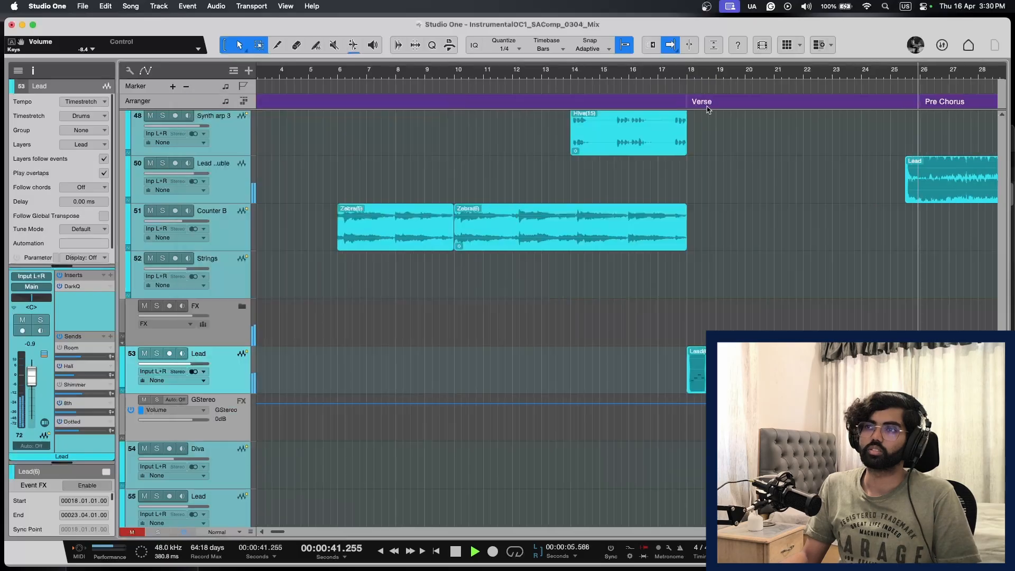
pyautogui.hscroll(2, 683, 313)
pyautogui.hotkey('shift', 'e')
pyautogui.press('e')
pyautogui.hscroll(2, 634, 330)
pyautogui.press('l')
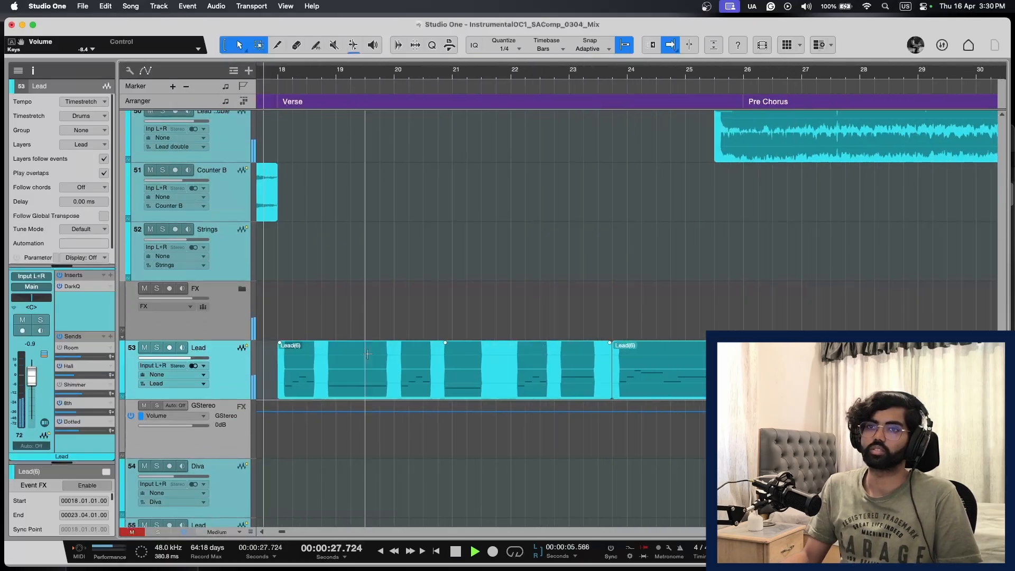
pyautogui.press('s')
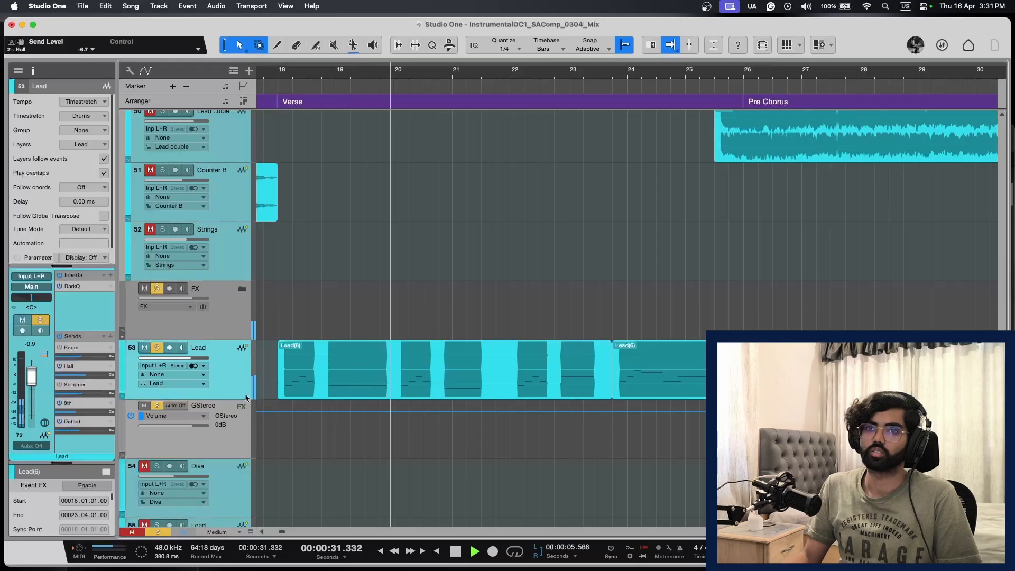
pyautogui.click(213, 327)
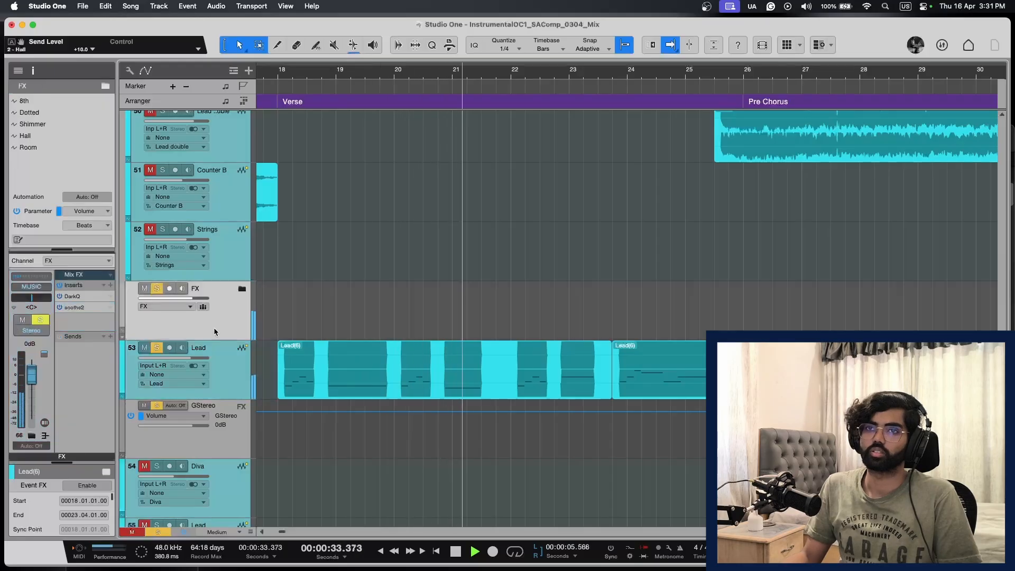
pyautogui.click(225, 361)
pyautogui.moveTo(72, 377); pyautogui.dragTo(63, 380)
# Step: Remove the Shimmer send from the Lead track and replay the Verse in the full mix
pyautogui.rightClick(109, 392)
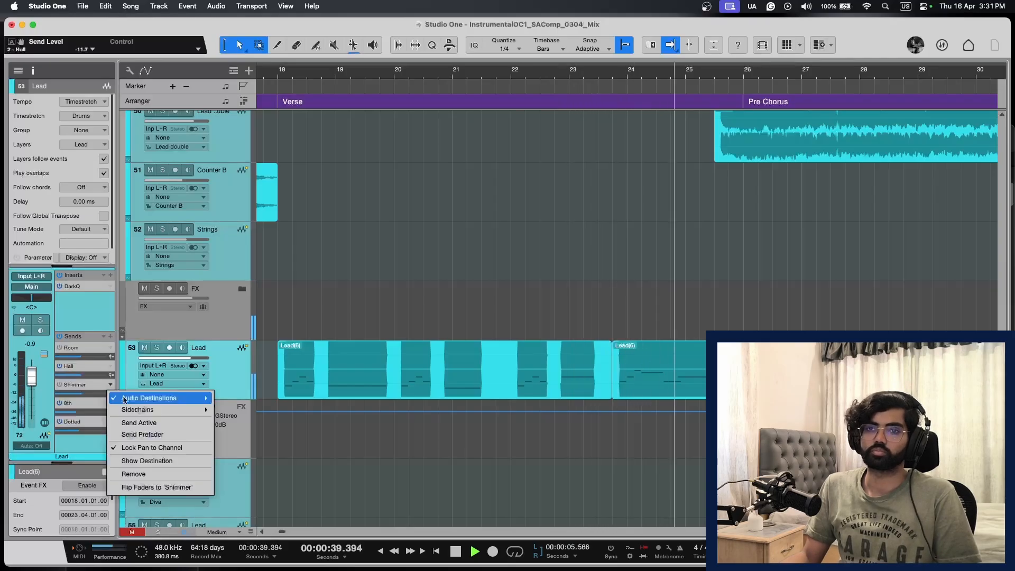
pyautogui.click(133, 474)
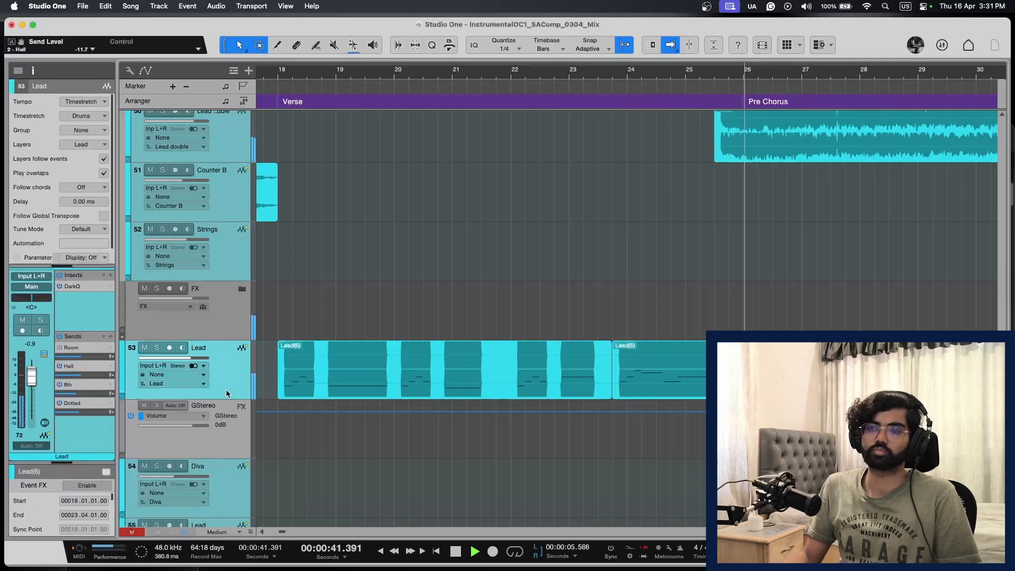
pyautogui.press('w')
pyautogui.hotkey('shift', 'w')
pyautogui.hotkey('shift', 'e')
pyautogui.press('space')
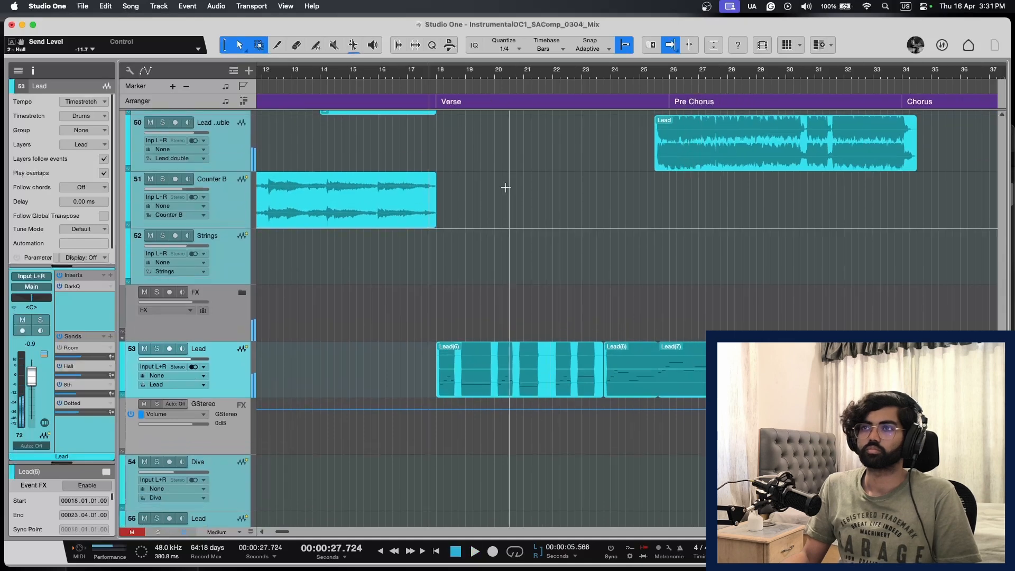
pyautogui.press('e')
pyautogui.press('space')
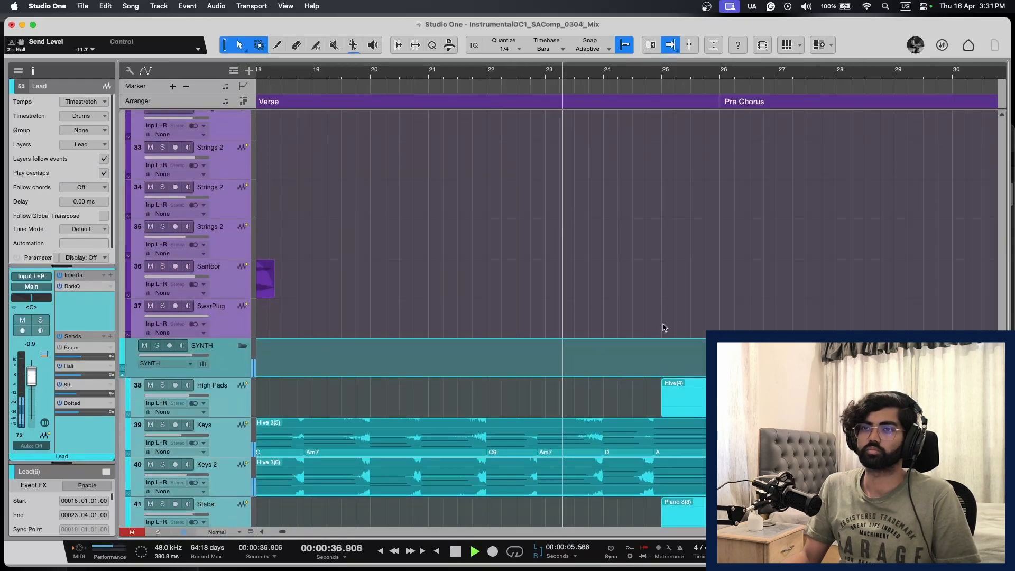
# Step: Lower the volume of the Lead track below the FX folder to -2.2 dB
pyautogui.scroll(-15, 664, 326)
pyautogui.press('w')
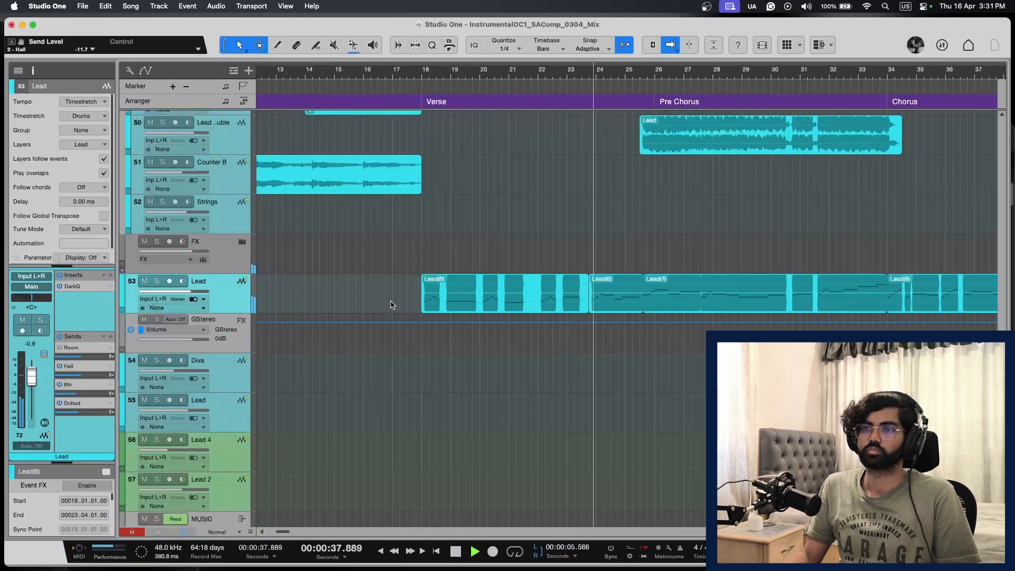
pyautogui.moveTo(129, 299); pyautogui.dragTo(146, 305)
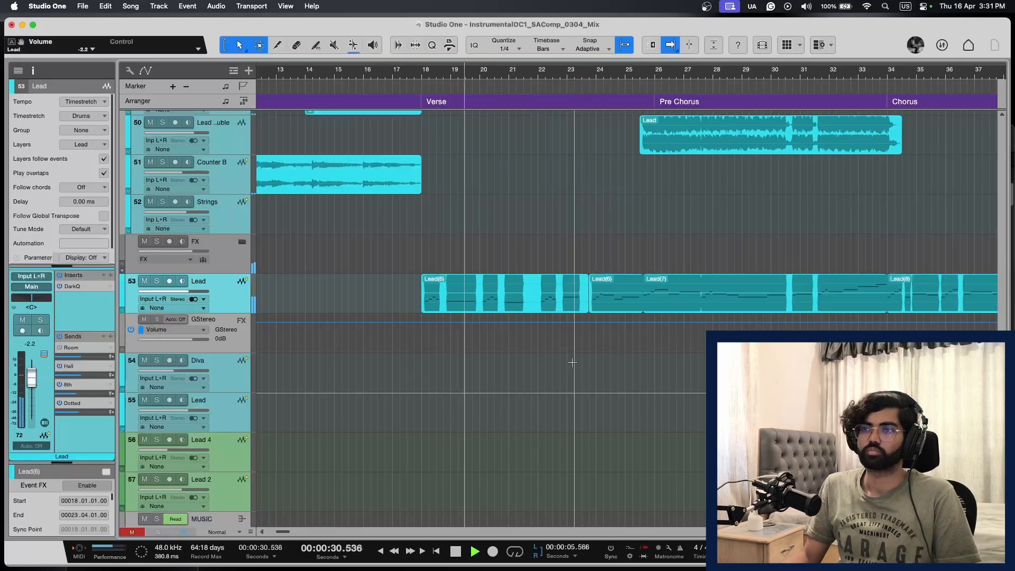
# Step: Recheck the Lead track's DarkQ cut during playback and follow its clips into the Pre Chorus
pyautogui.click(61, 287)
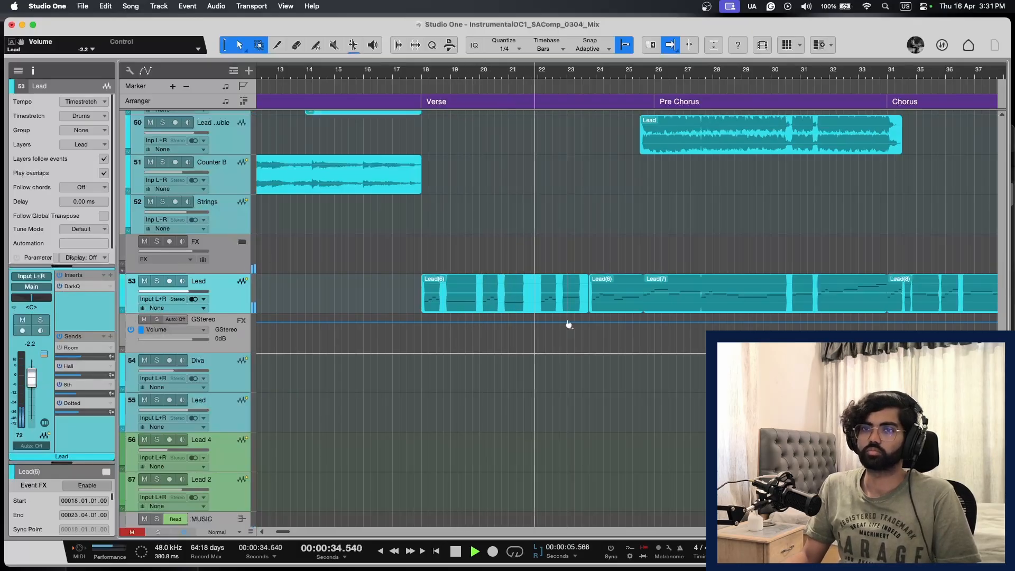
pyautogui.doubleClick(98, 283)
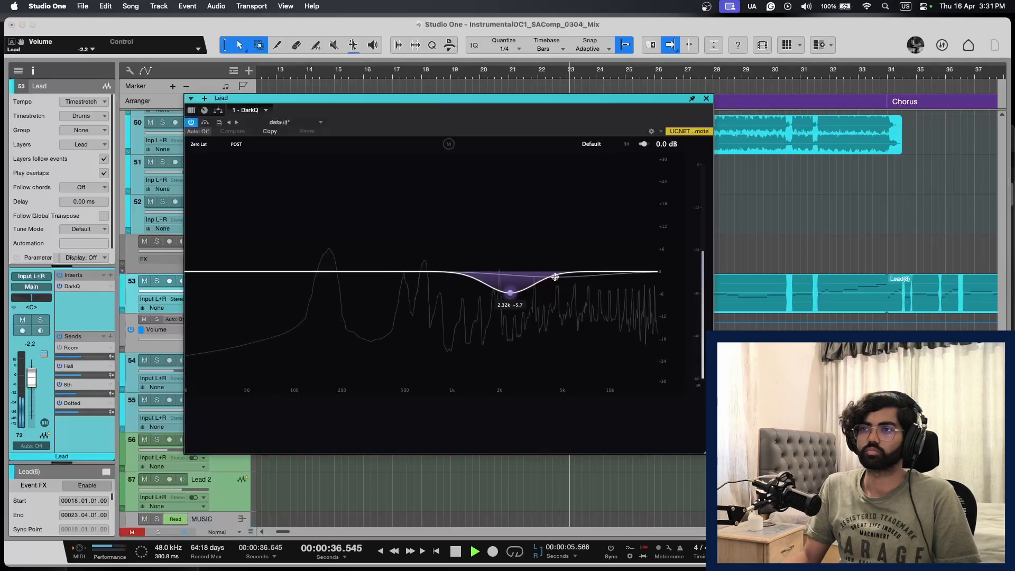
pyautogui.click(706, 98)
pyautogui.scroll(5, 595, 280)
pyautogui.hscroll(3, 593, 281)
pyautogui.scroll(-5, 593, 280)
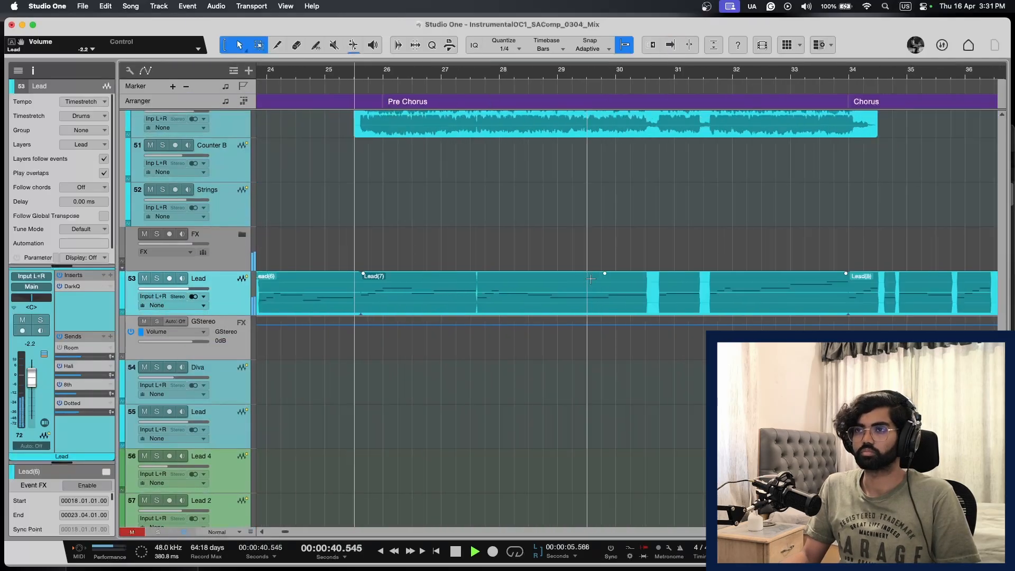
pyautogui.scroll(10, 592, 281)
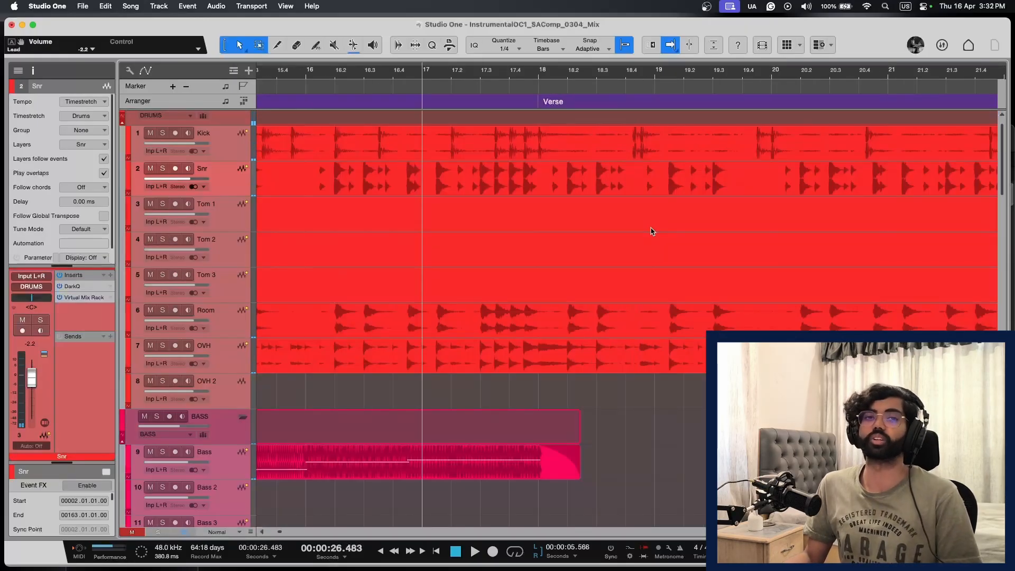
pyautogui.press('w')
pyautogui.press('w')
pyautogui.press('w')
pyautogui.hotkey('shift', 'w')
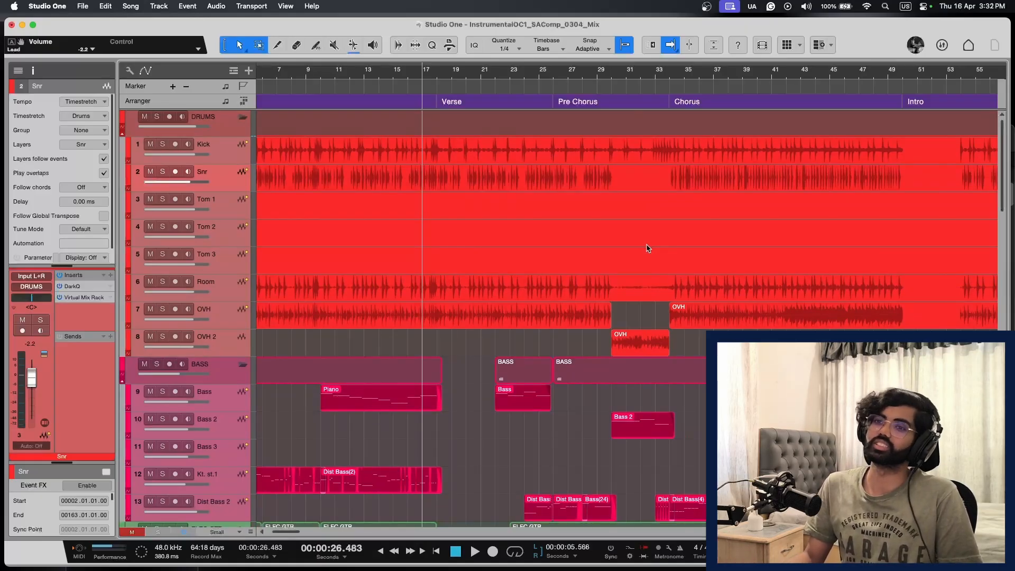
pyautogui.press('e')
pyautogui.press('e')
pyautogui.press('e')
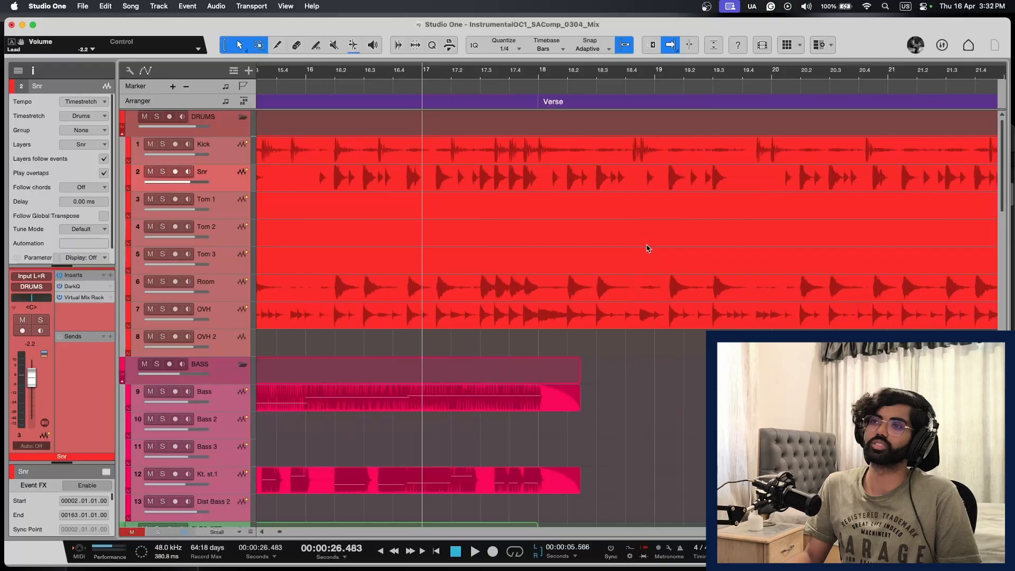
pyautogui.press('w')
pyautogui.press('w')
pyautogui.press('w')
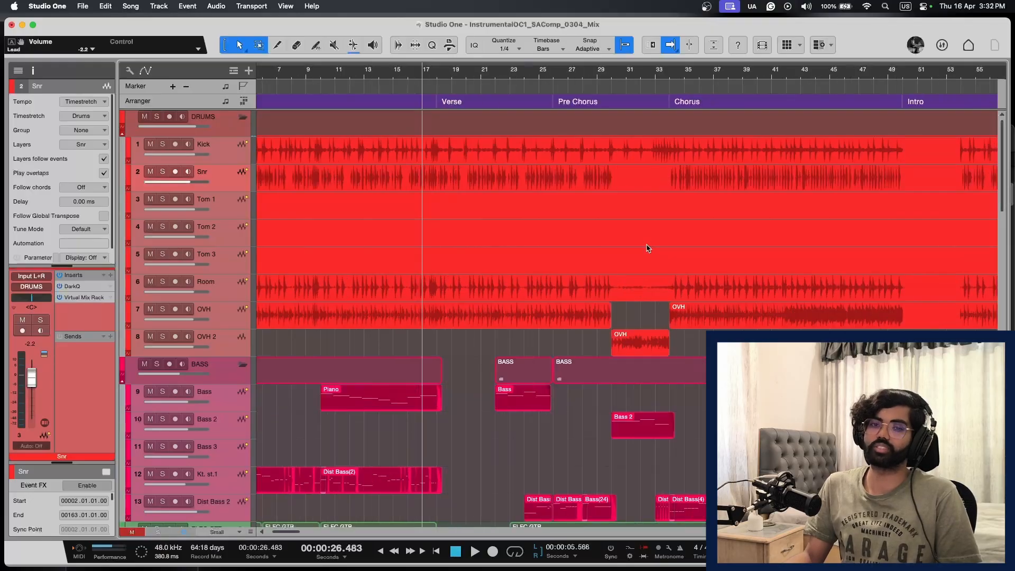
pyautogui.press('w')
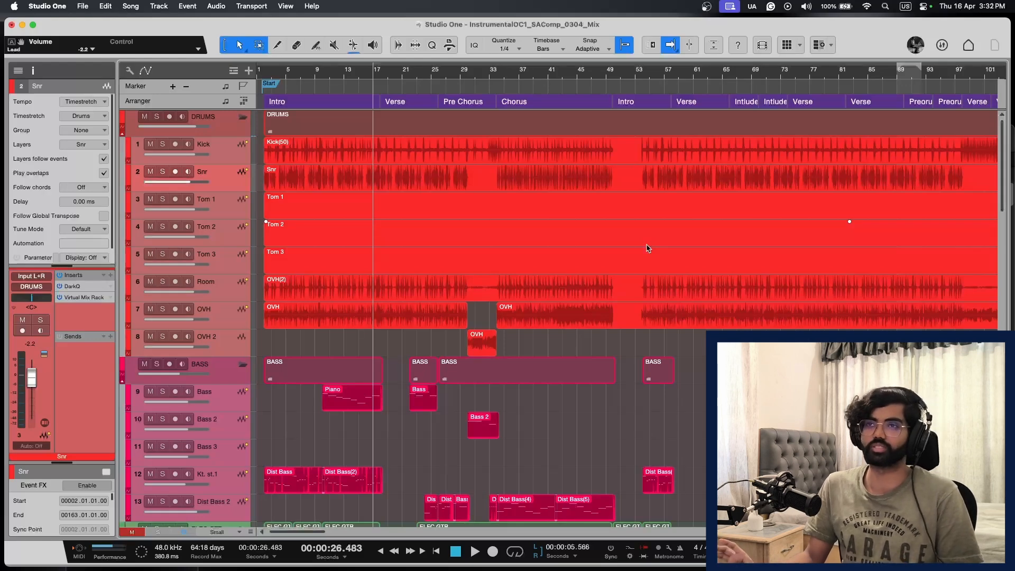
pyautogui.press('e')
pyautogui.press('e')
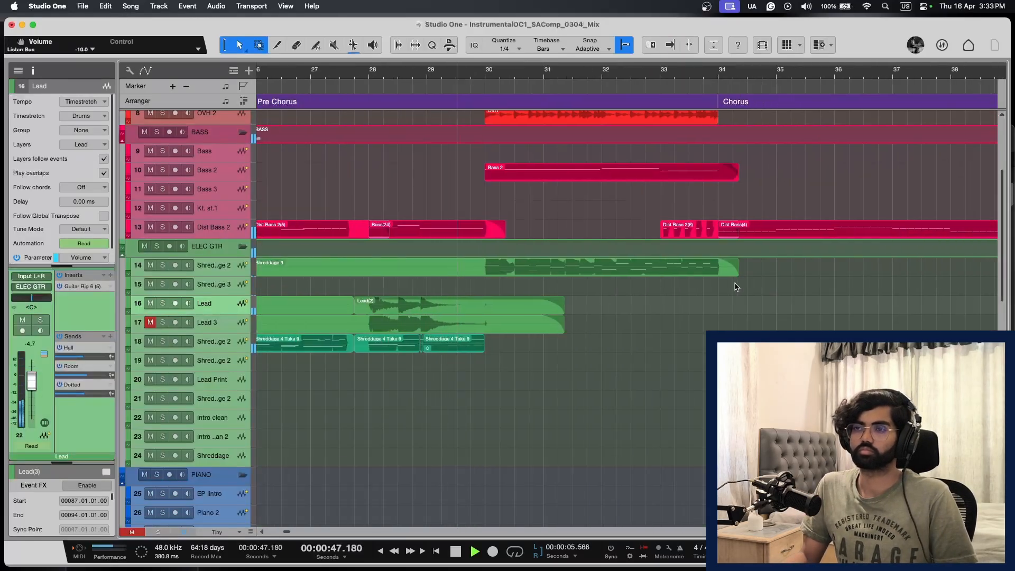
# Step: Solo the Shreddage 2 guitar on track 14 and play it from bar 30 of the Pre Chorus
pyautogui.hotkey('shift', 'e')
pyautogui.hscroll(1, 736, 287)
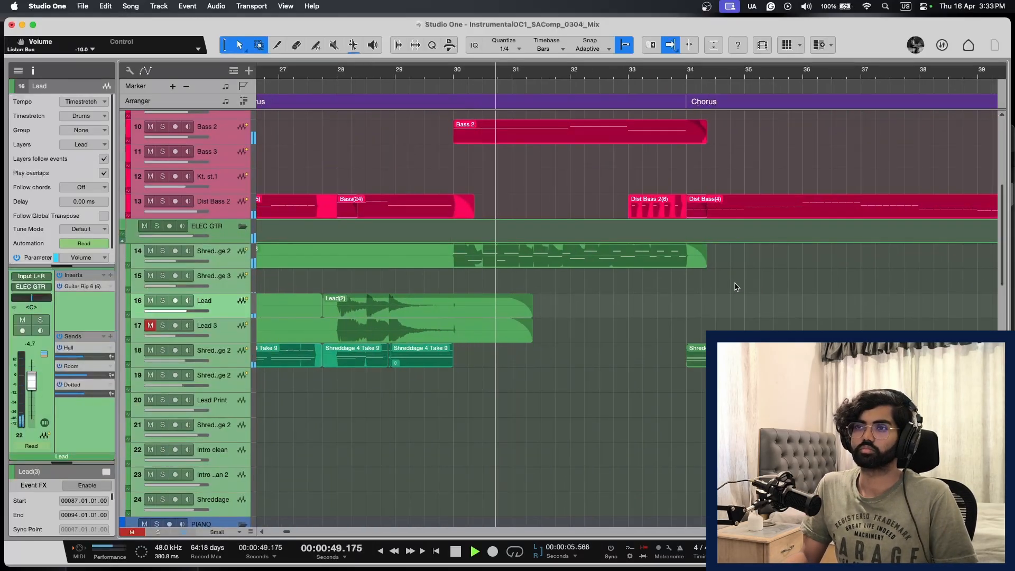
pyautogui.hscroll(2, 736, 287)
pyautogui.press('space')
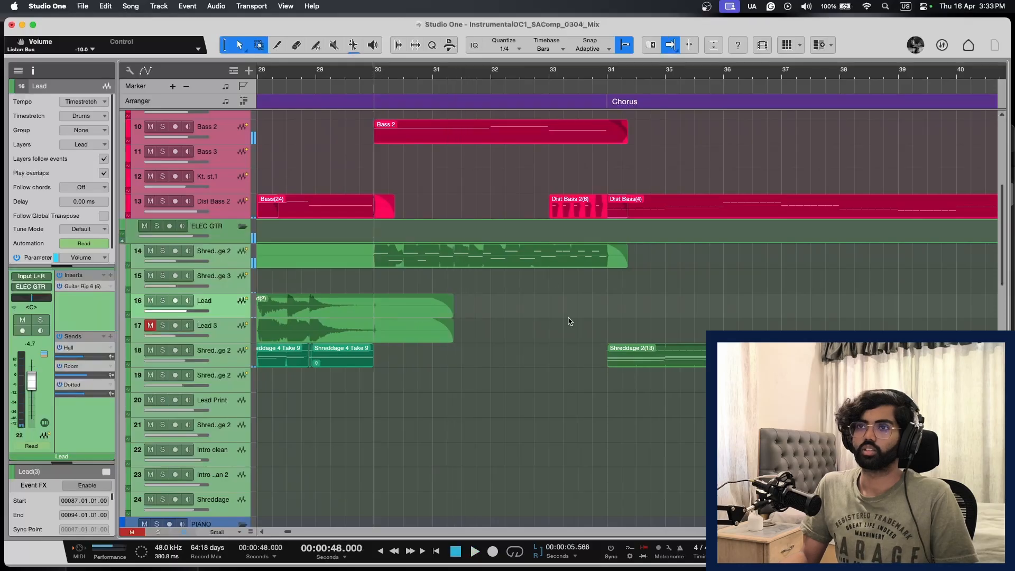
pyautogui.scroll(-2, 531, 357)
pyautogui.click(243, 203)
pyautogui.press('s')
pyautogui.press('space')
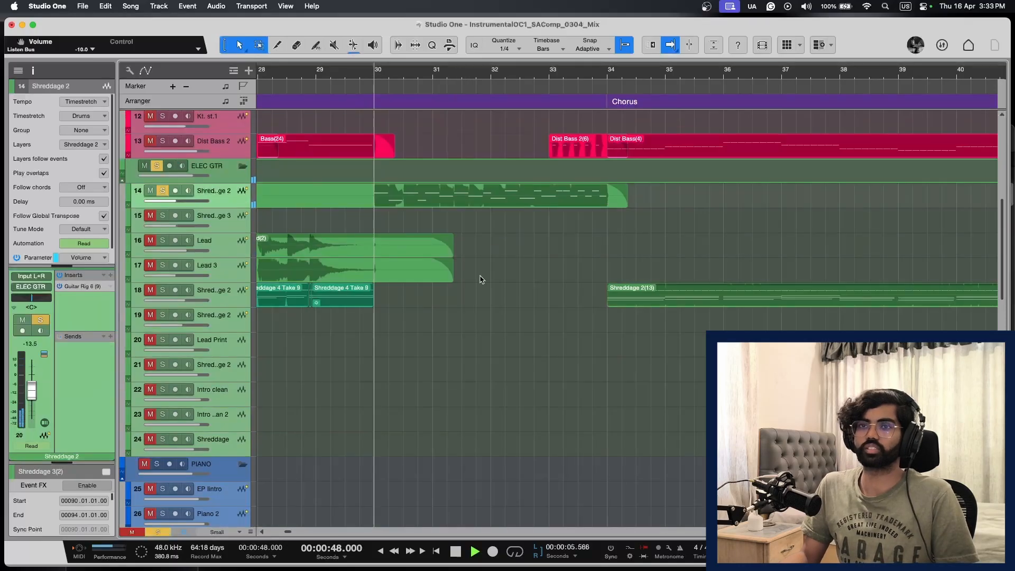
pyautogui.hotkey('shift', 'e')
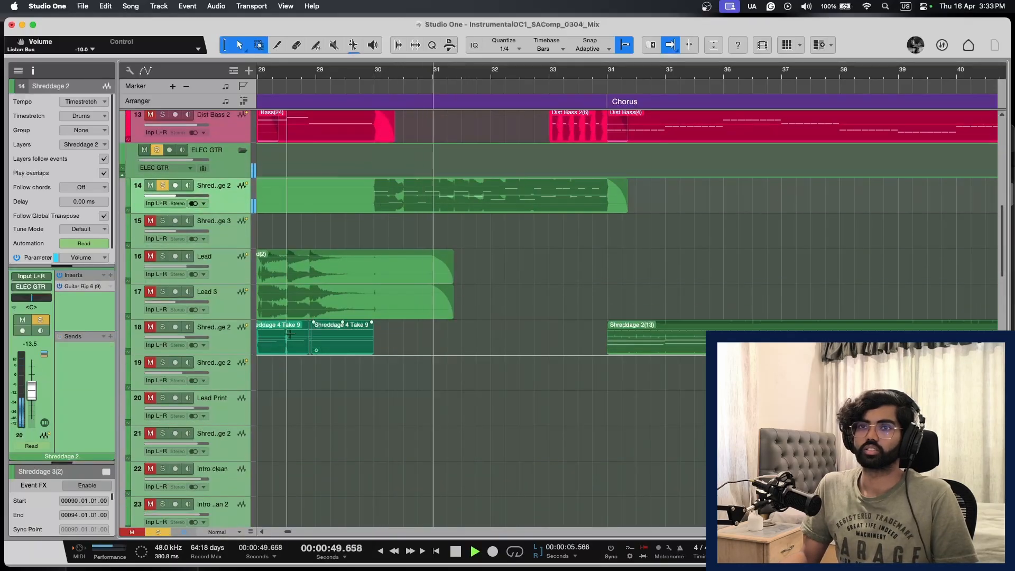
# Step: Add a Hall send to the soloed Shreddage 2 guitar and set its level to -9.6 dB
pyautogui.press('space')
pyautogui.click(111, 336)
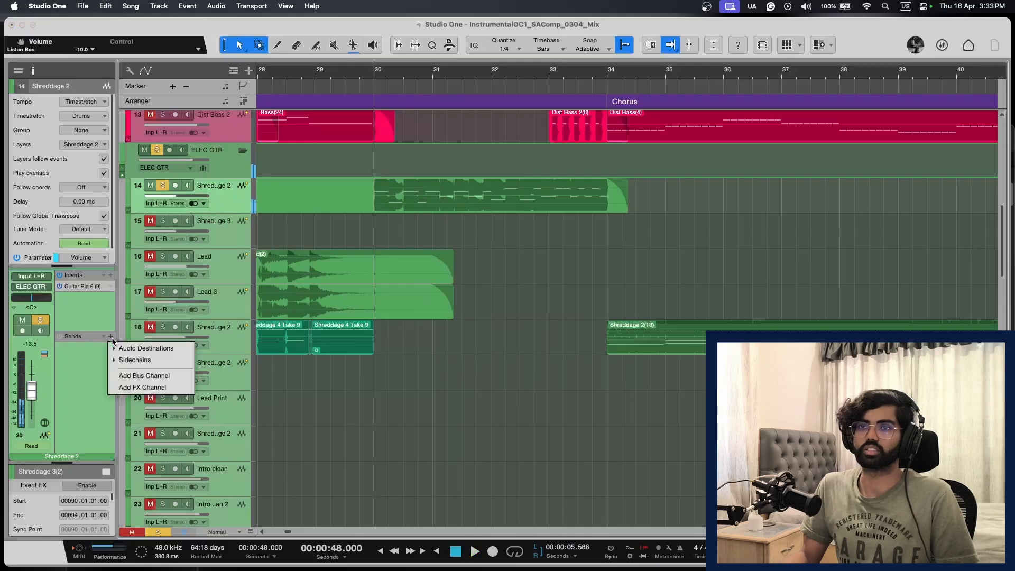
pyautogui.click(177, 354)
pyautogui.click(153, 458)
pyautogui.press('space')
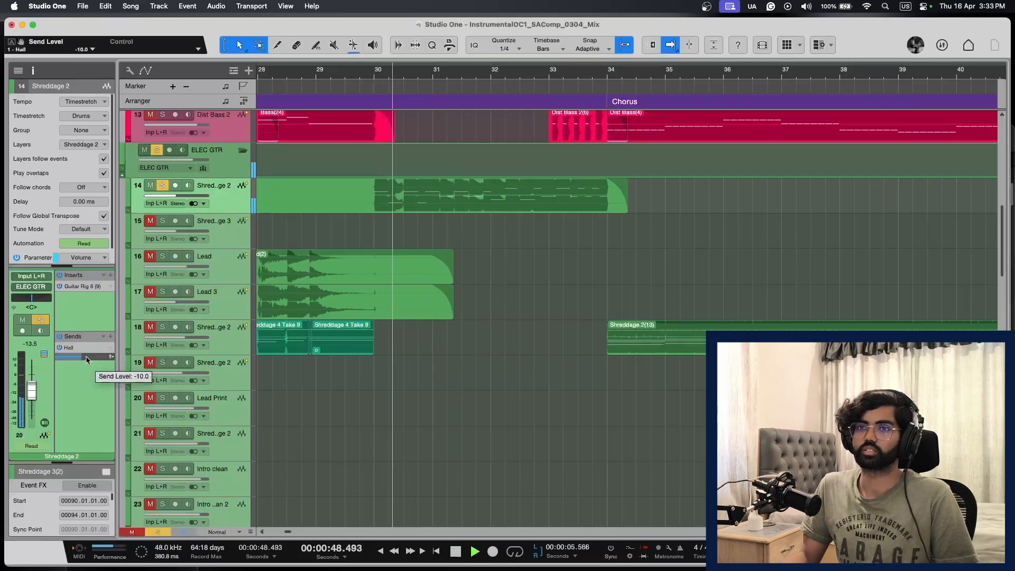
pyautogui.moveTo(86, 357); pyautogui.dragTo(88, 358)
# Step: Release the solo on the Shreddage 2 guitar and replay the Pre Chorus from bar 30 in the full mix
pyautogui.press('s')
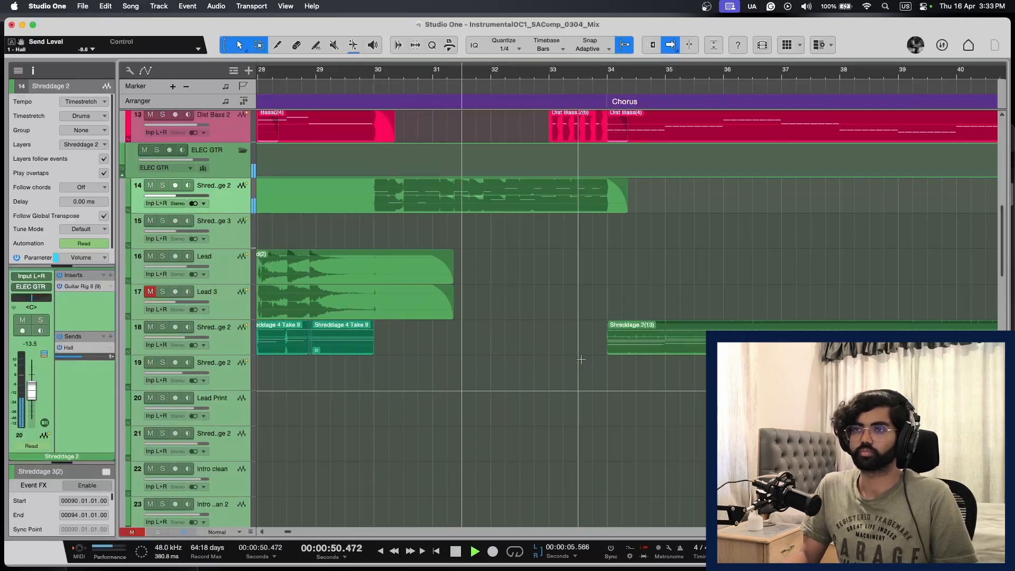
pyautogui.press('space')
pyautogui.scroll(5, 631, 344)
pyautogui.press('space')
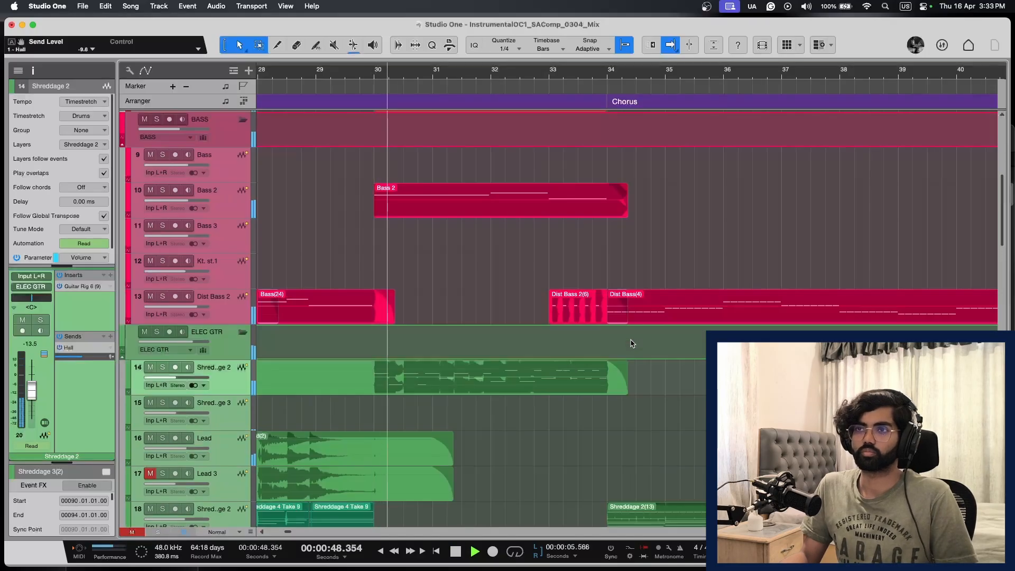
# Step: Solo the Keys track in the SYNTH folder and play it from bar 30 of the Pre Chorus
pyautogui.scroll(3, 631, 343)
pyautogui.scroll(-15, 631, 343)
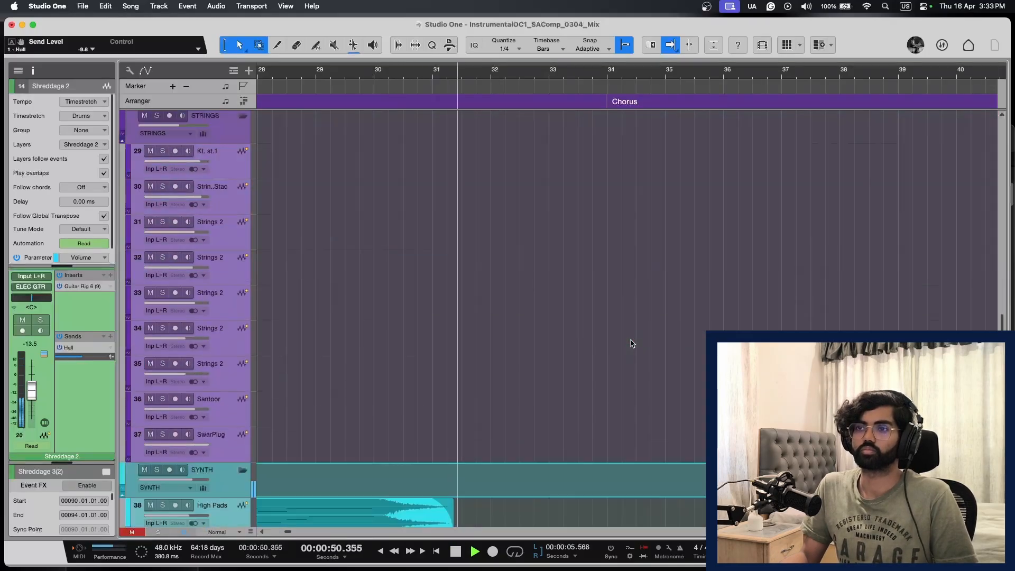
pyautogui.scroll(-5, 631, 344)
pyautogui.press('space')
pyautogui.click(243, 332)
pyautogui.press('s')
pyautogui.press('space')
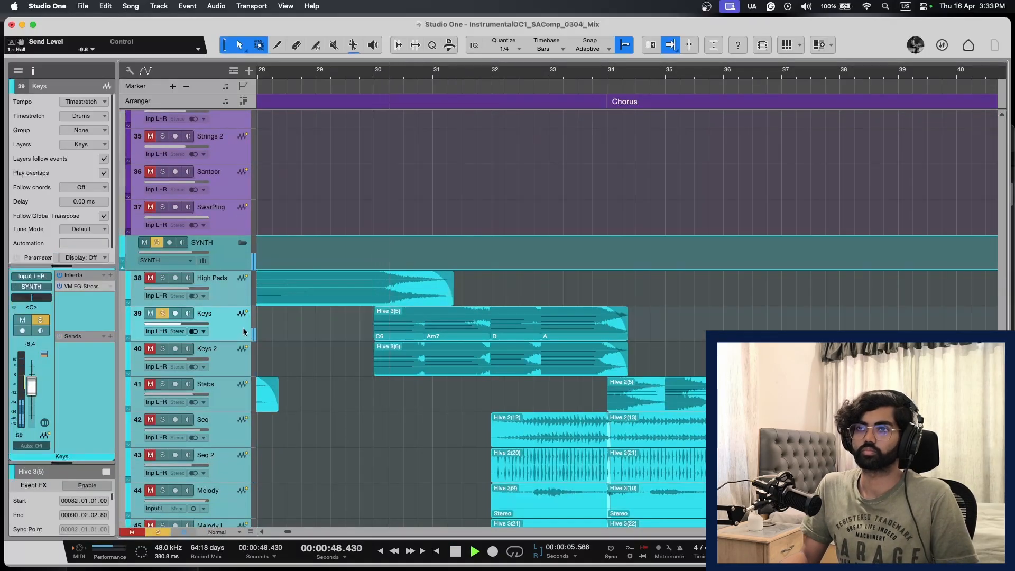
pyautogui.press('w')
pyautogui.press('w')
pyautogui.press('e')
pyautogui.press('e')
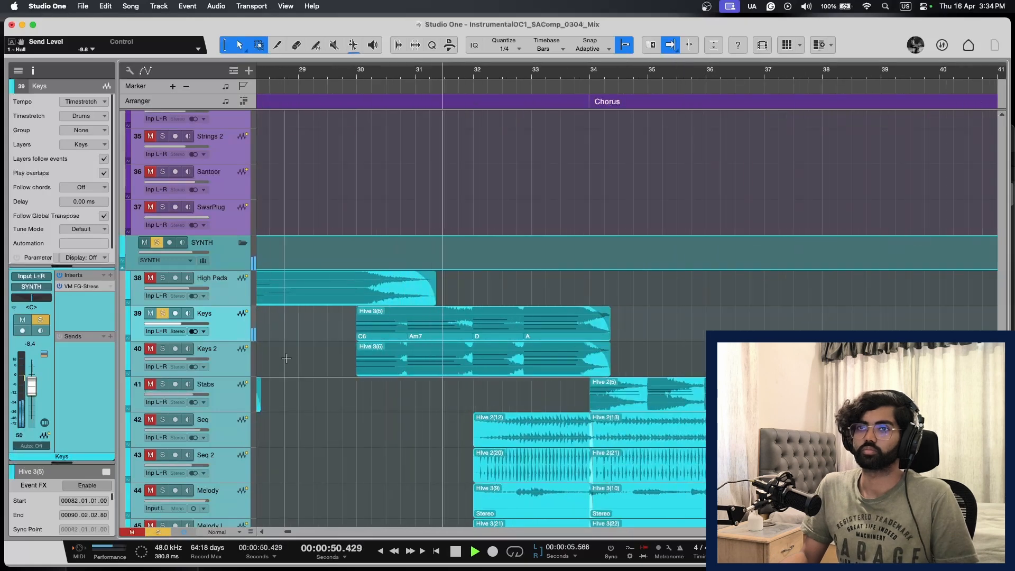
# Step: Audition Keys 2 soloed together with Keys, release the solo on both tracks and stop playback
pyautogui.click(286, 358)
pyautogui.press('s')
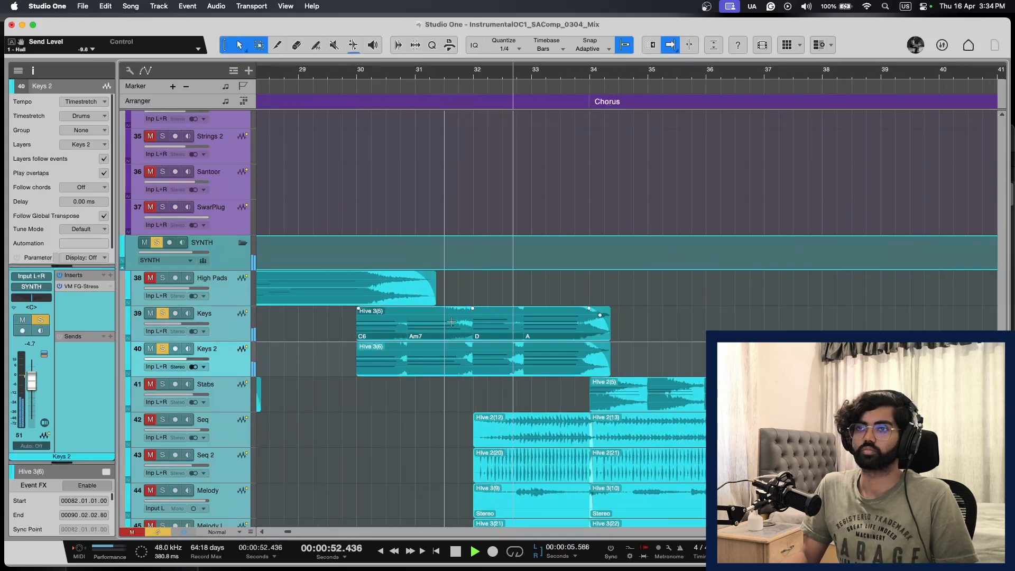
pyautogui.press('w')
pyautogui.press('s')
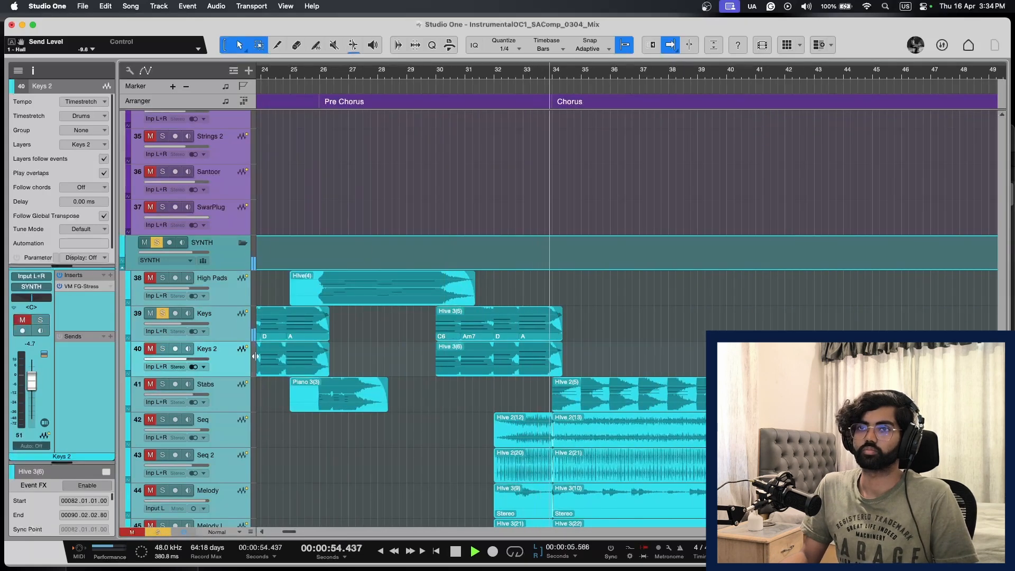
pyautogui.click(224, 330)
pyautogui.press('s')
pyautogui.press('space')
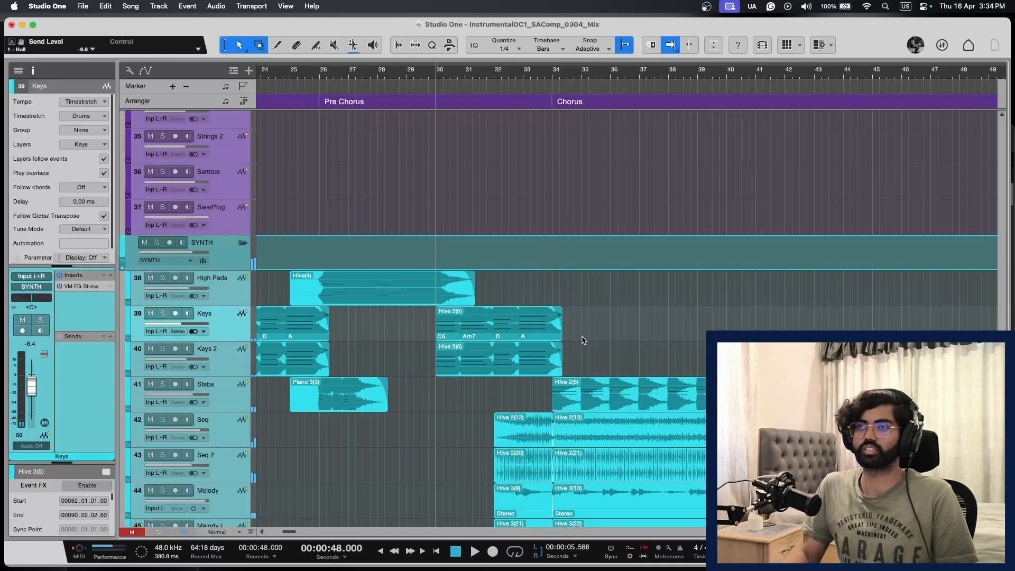
# Step: Play the Pre Chorus from bar 30 in the full mix and examine the synth tracks' clips
pyautogui.press('e')
pyautogui.press('e')
pyautogui.scroll(2, 581, 340)
pyautogui.press('w')
pyautogui.press('w')
pyautogui.hotkey('shift', 'w')
pyautogui.hotkey('shift', 'w')
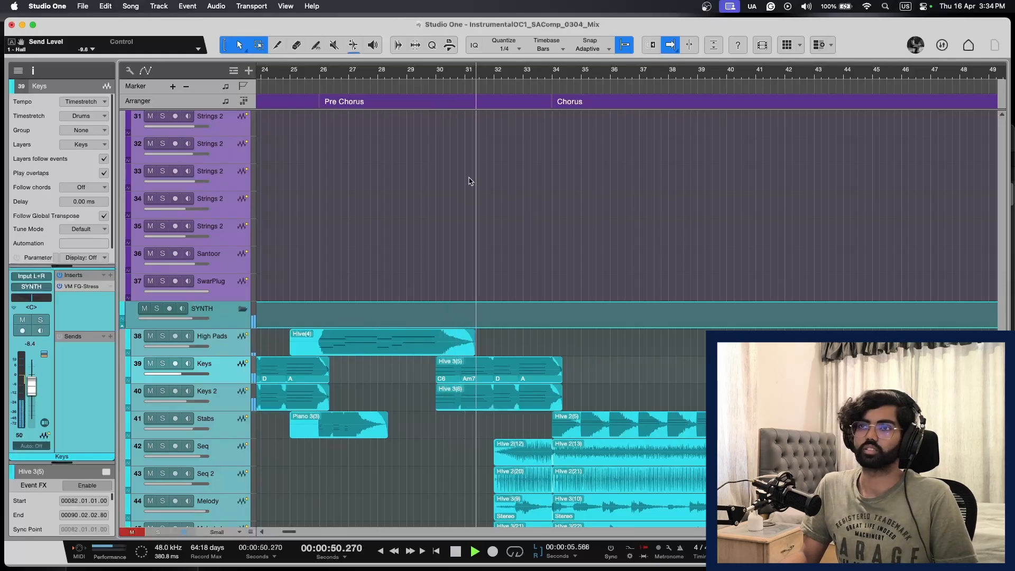
pyautogui.scroll(-2, 469, 268)
pyautogui.scroll(-2, 470, 268)
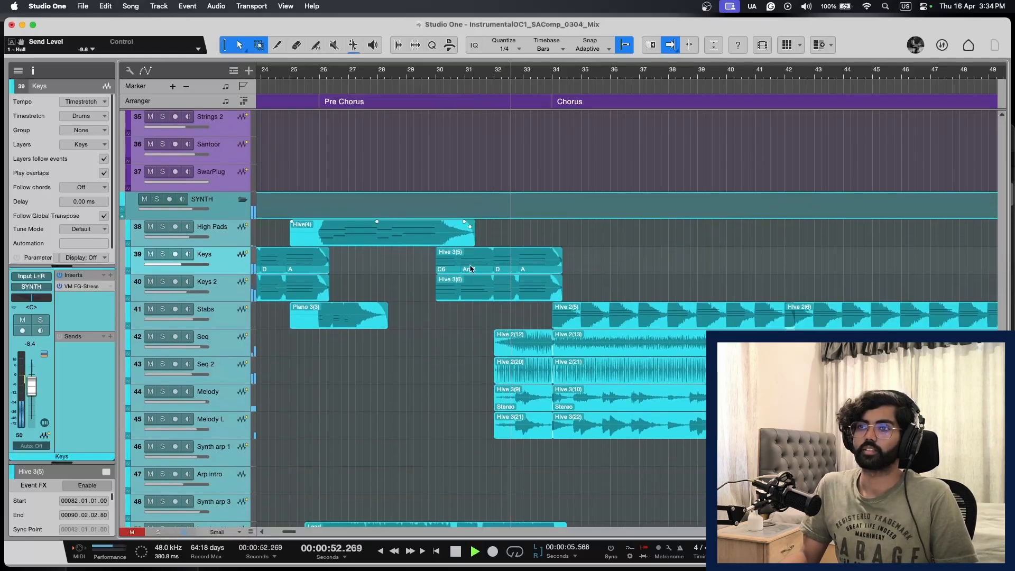
# Step: Raise the SYNTH bus volume automation point at the start of the Chorus and resume playback
pyautogui.hotkey('shift', 'e')
pyautogui.hotkey('shift', 'e')
pyautogui.hotkey('shift', 'e')
pyautogui.press('e')
pyautogui.press('e')
pyautogui.scroll(-1, 481, 282)
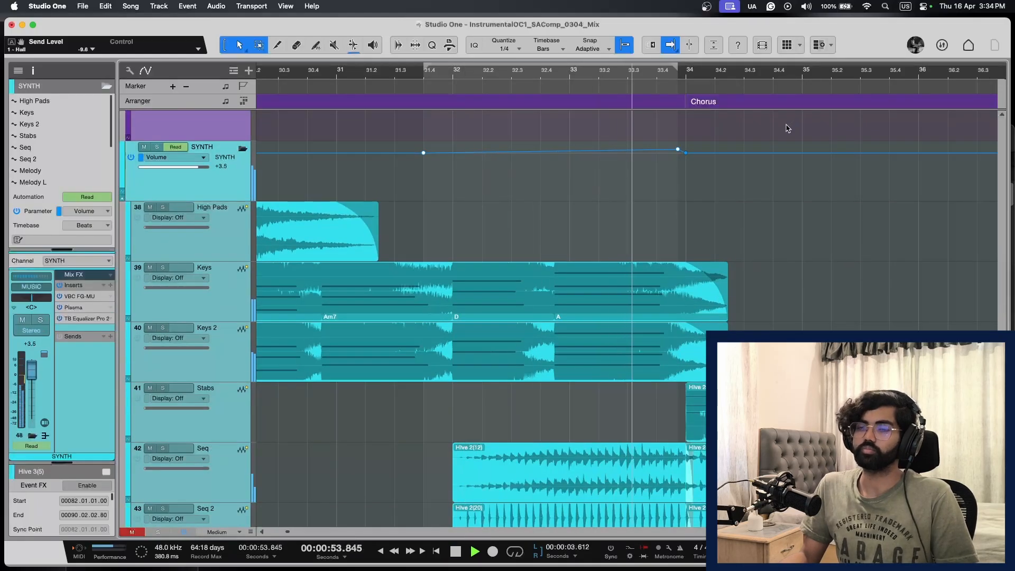
pyautogui.hscroll(1, 728, 204)
pyautogui.press('space')
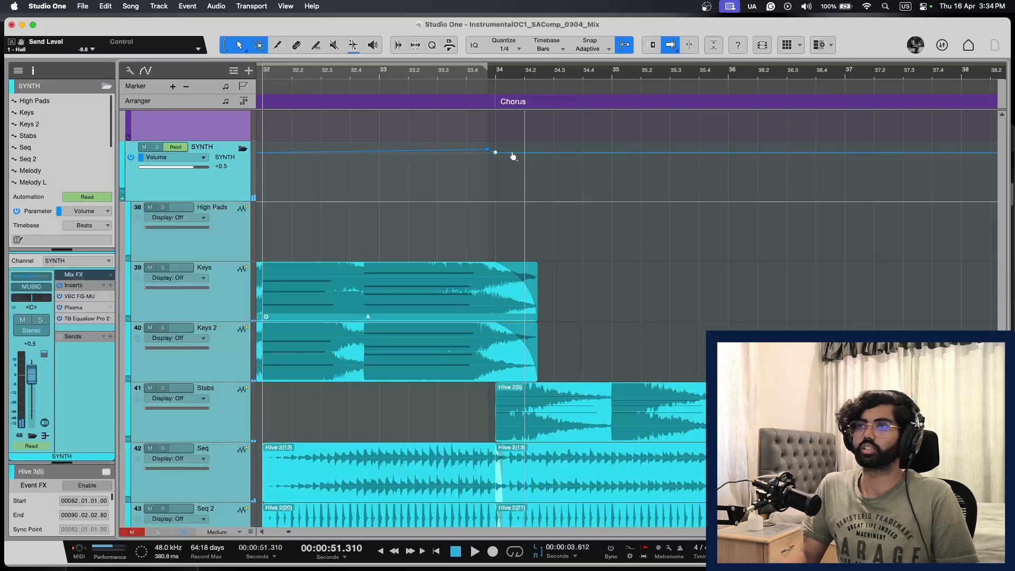
pyautogui.moveTo(496, 151); pyautogui.dragTo(499, 129)
pyautogui.press('space')
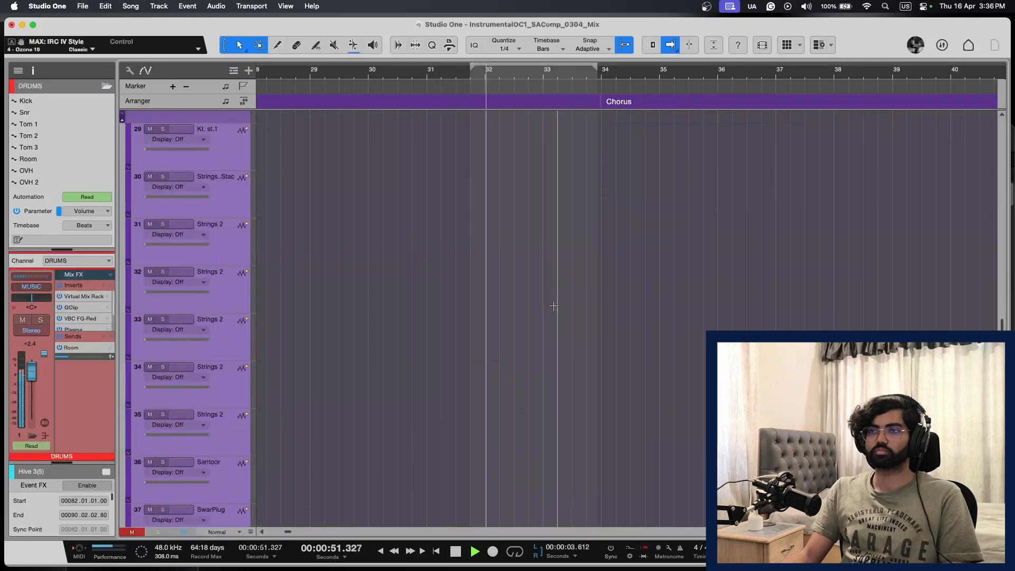
# Step: Hide the track automation and follow the synth clips during playback into the Chorus
pyautogui.scroll(2, 554, 306)
pyautogui.press('a')
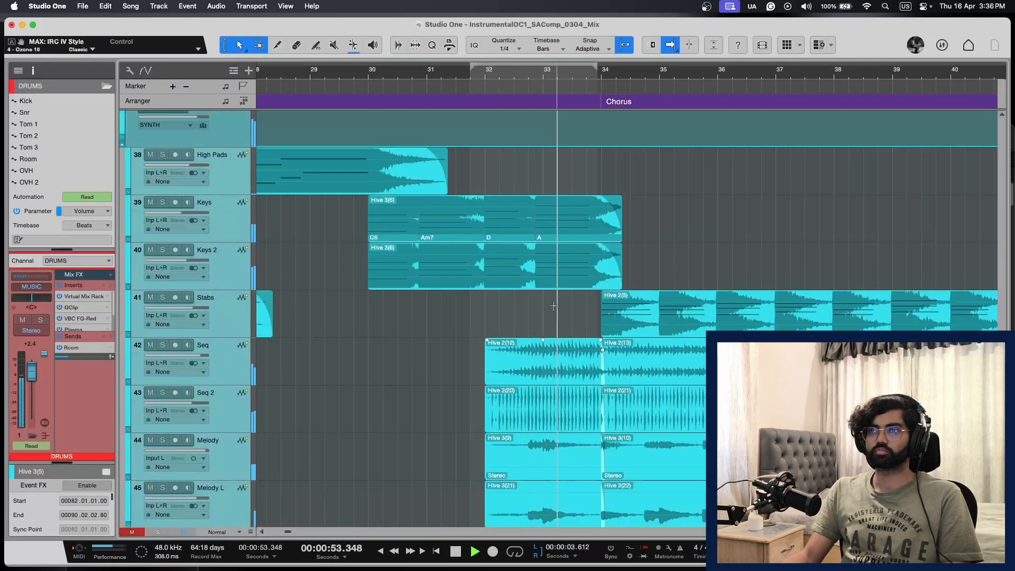
pyautogui.hotkey('shift', 'w')
pyautogui.hotkey('shift', 'w')
pyautogui.hscroll(1, 553, 306)
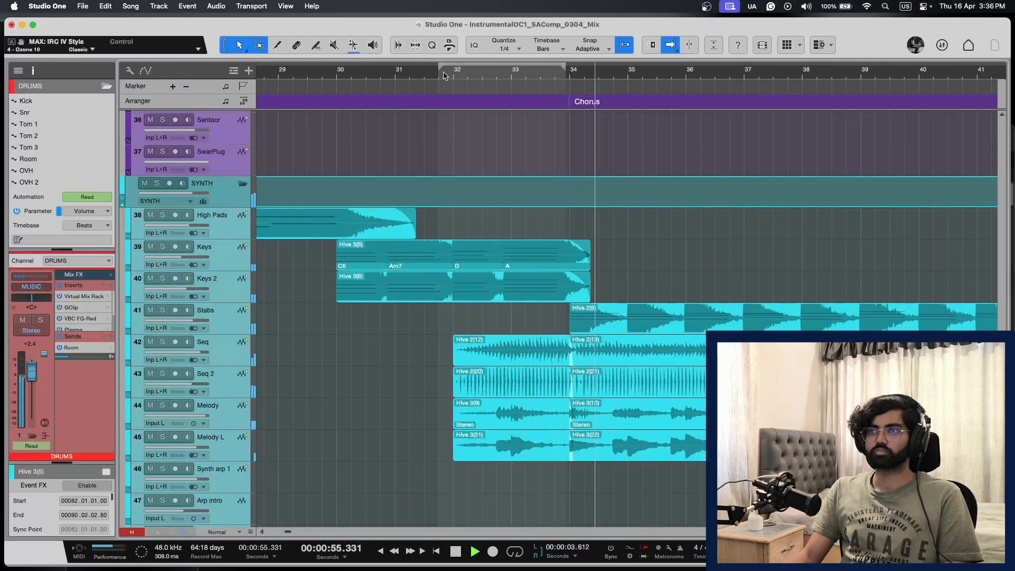
# Step: Solo the Seq track to hear it across the Pre Chorus to Chorus transition, release the solo and stop playback
pyautogui.click(365, 354)
pyautogui.press('s')
pyautogui.hotkey('shift', 'e')
pyautogui.hotkey('shift', 'e')
pyautogui.hotkey('shift', 'e')
pyautogui.hotkey('shift', 'e')
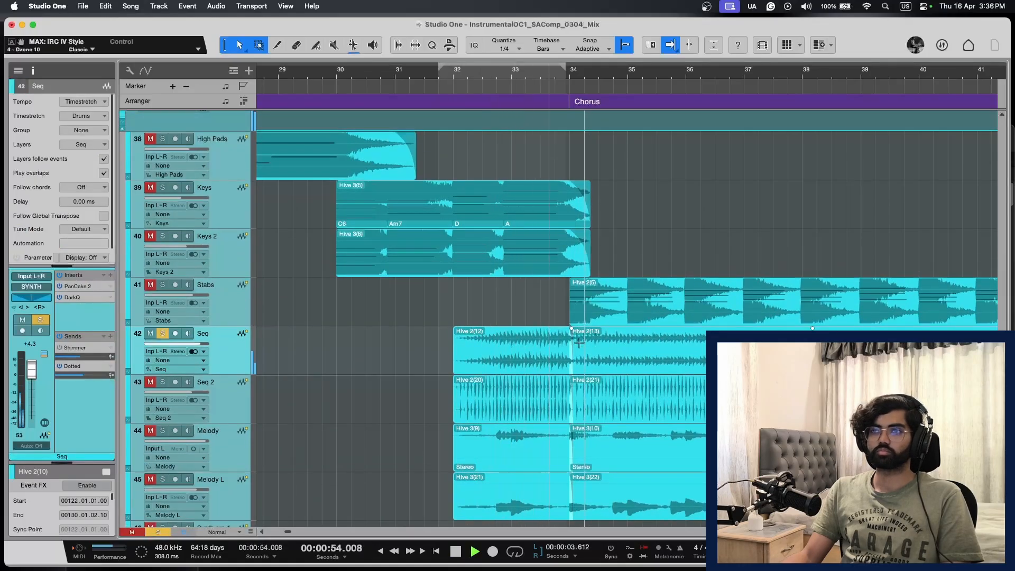
pyautogui.press('s')
pyautogui.press('space')
# Step: Duplicate the Seq track without its clips and move the Seq clip at bars 32 to 34 onto the duplicate
pyautogui.rightClick(237, 353)
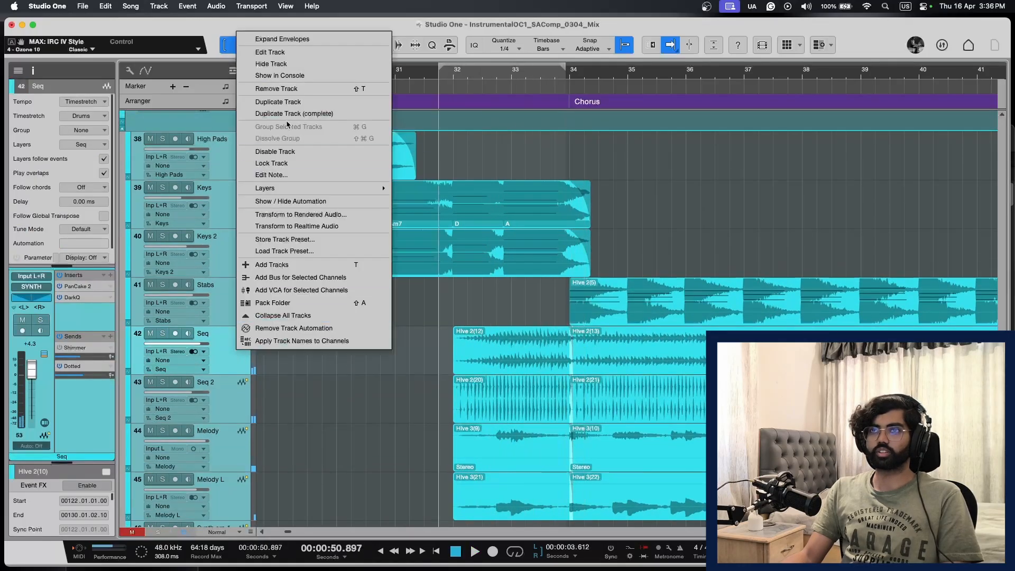
pyautogui.click(277, 101)
pyautogui.click(507, 363)
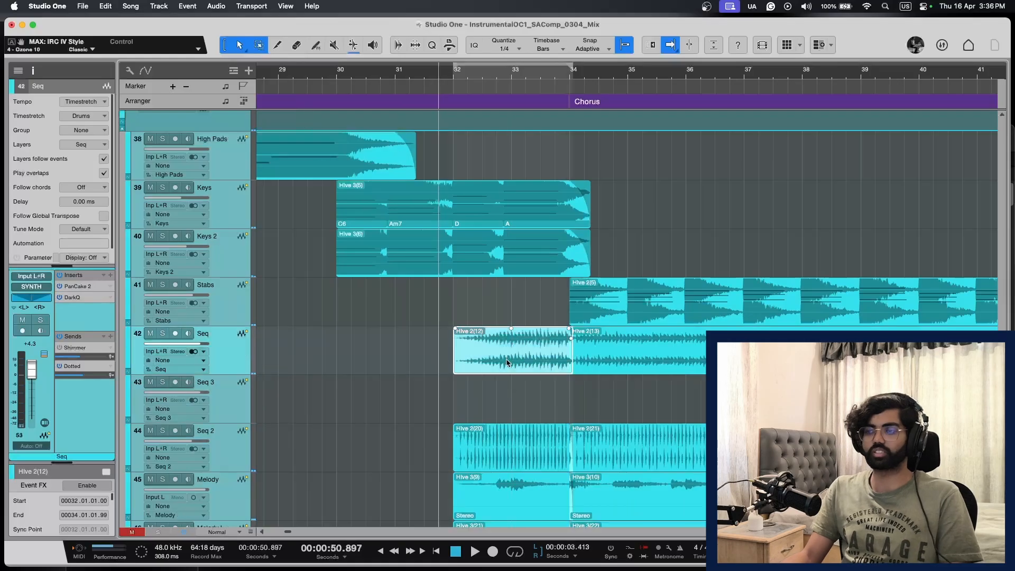
pyautogui.moveTo(507, 362); pyautogui.dragTo(505, 379)
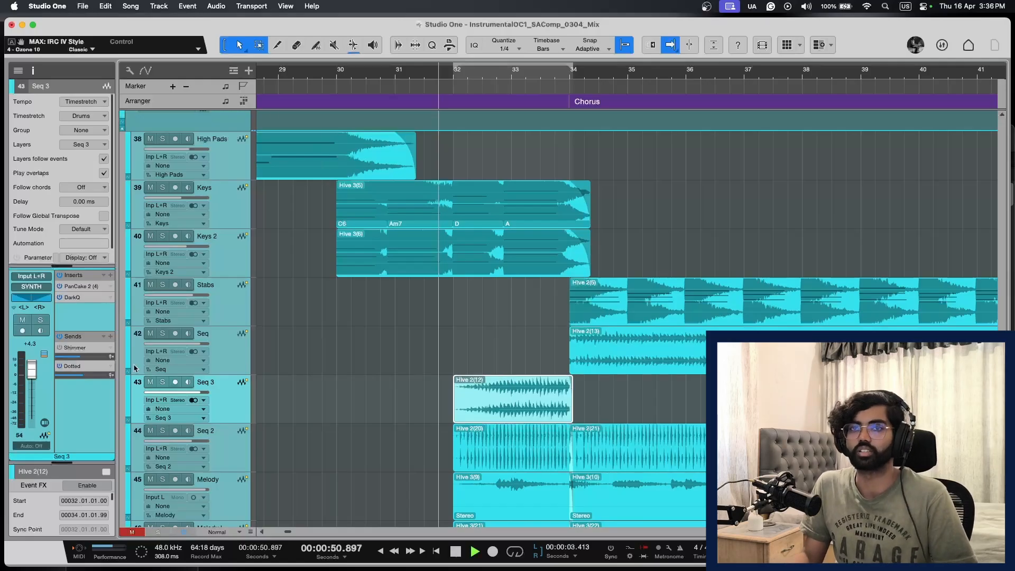
# Step: Play the build-up from just before bar 32 with its clip on Seq 3 and examine the Chorus clips
pyautogui.press('w')
pyautogui.hscroll(3, 624, 332)
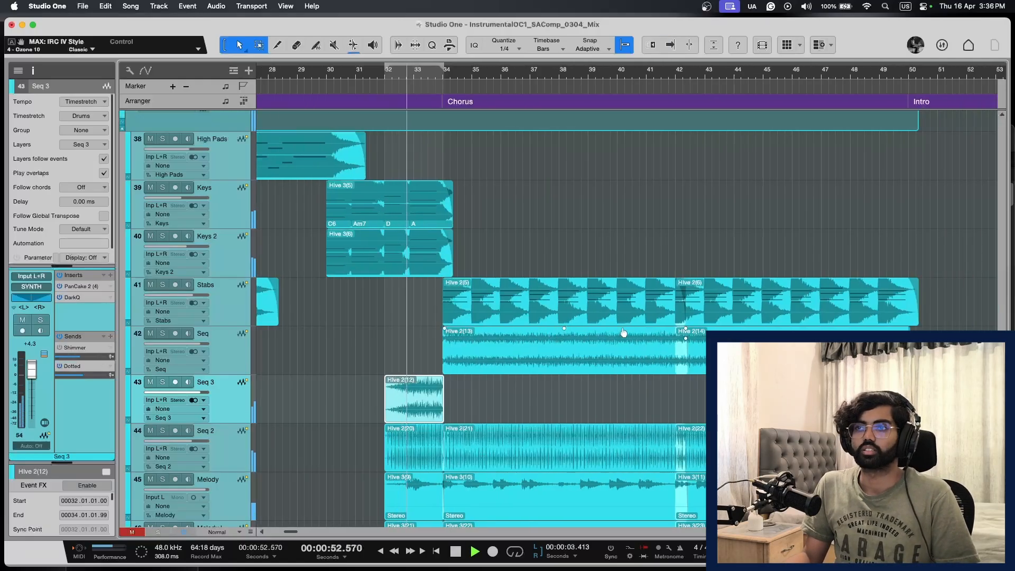
pyautogui.hotkey('shift', 'w')
pyautogui.press('f')
pyautogui.press('e')
pyautogui.hotkey('shift', 'w')
pyautogui.hotkey('shift', 'w')
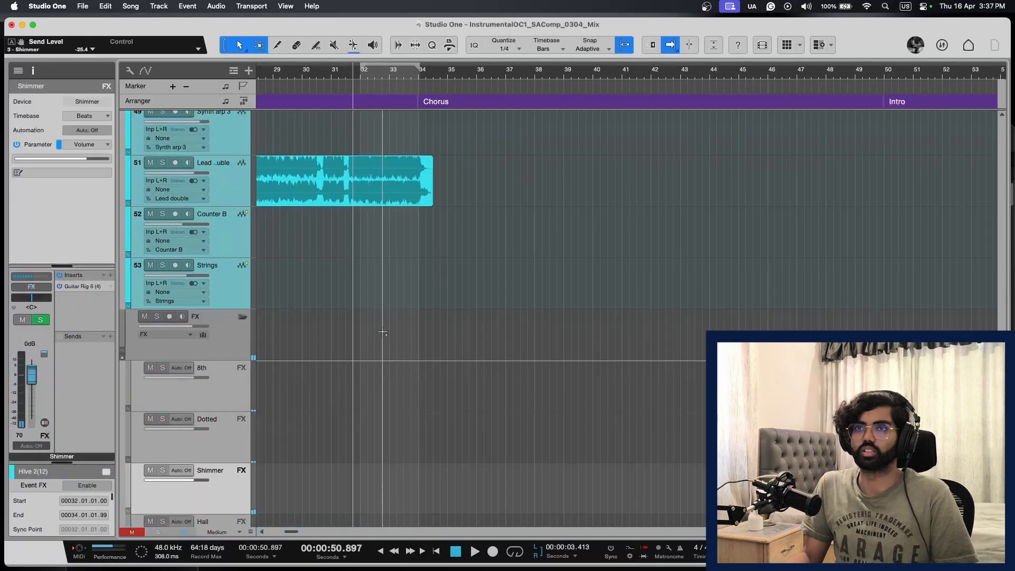
# Step: Open the Guitar Rig 6 insert on the Shimmer FX channel
pyautogui.press('e')
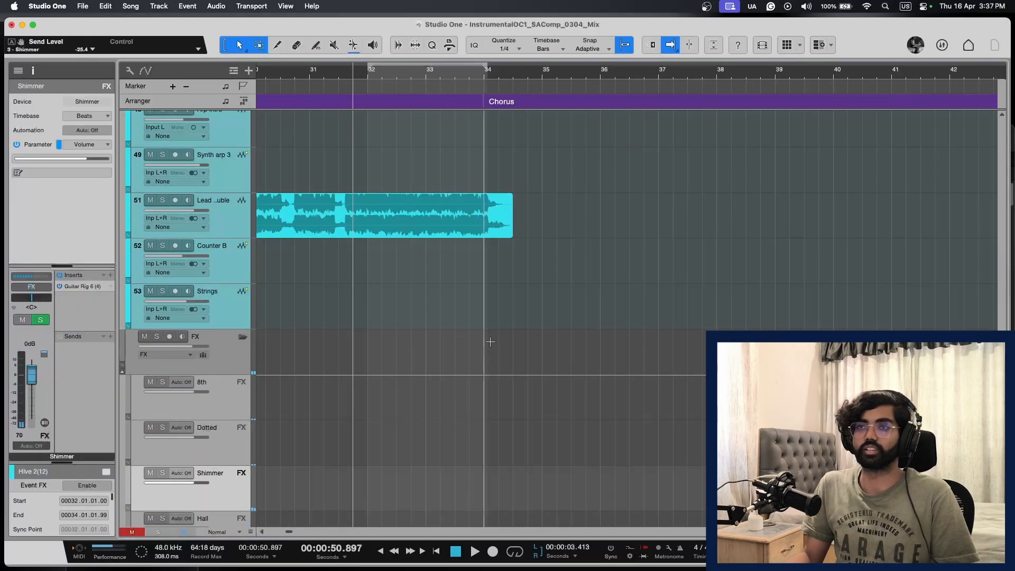
pyautogui.press('e')
pyautogui.hotkey('shift', 'w')
pyautogui.hotkey('shift', 'w')
pyautogui.scroll(5, 490, 341)
pyautogui.scroll(-1, 490, 341)
pyautogui.scroll(1, 491, 346)
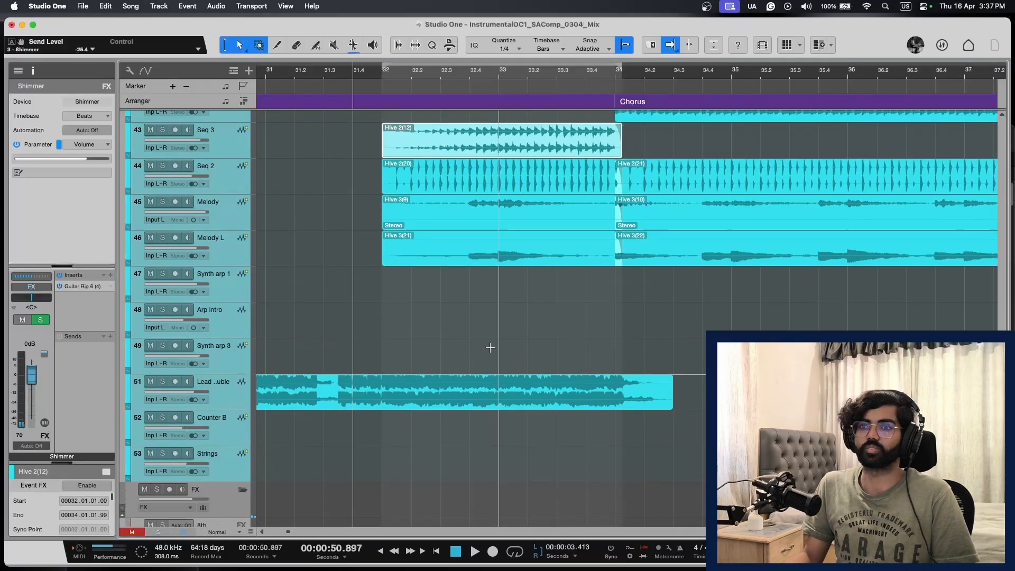
pyautogui.scroll(-6, 491, 347)
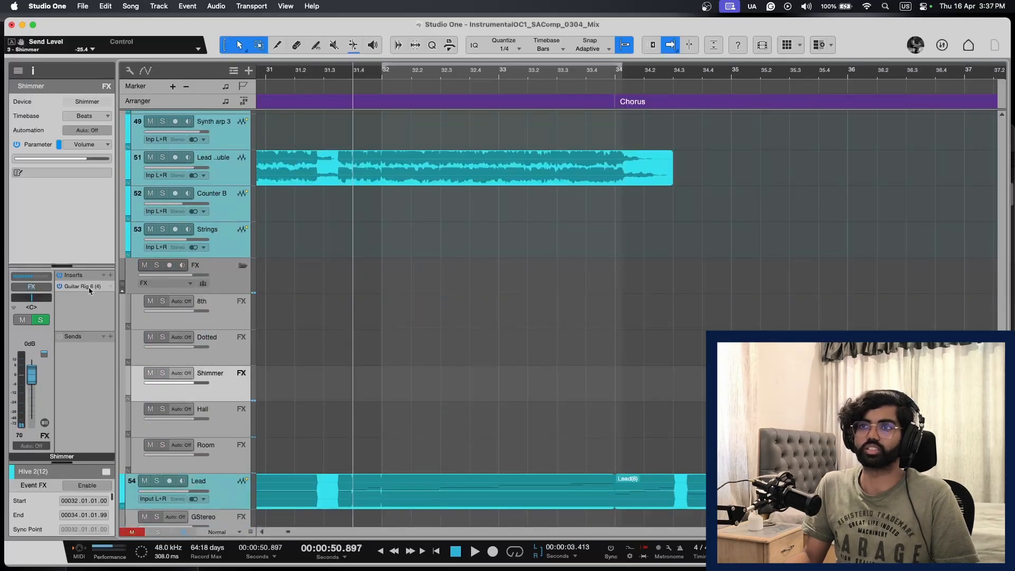
pyautogui.click(89, 290)
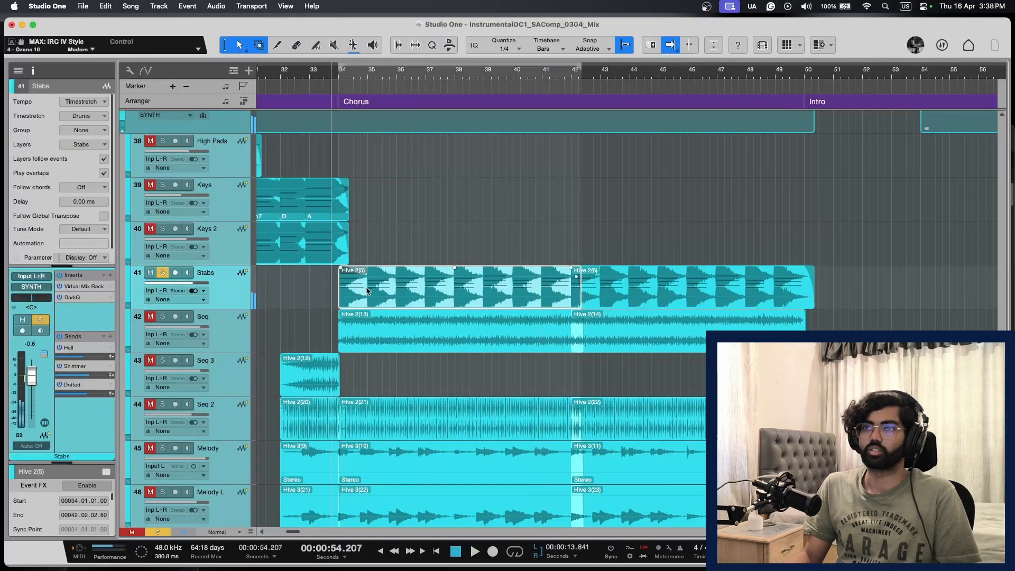
# Step: Release the solo on the Stabs track and play the Chorus from bar 34 in the full mix
pyautogui.press('s')
pyautogui.press('e')
pyautogui.hotkey('shift', 'e')
pyautogui.press('e')
pyautogui.hotkey('shift', 'e')
pyautogui.press('l')
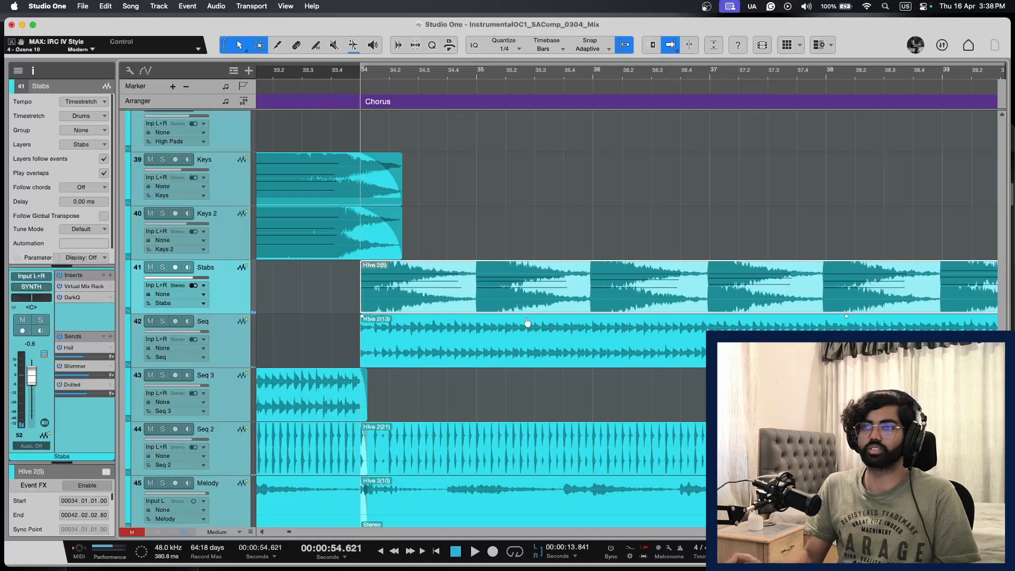
pyautogui.press('space')
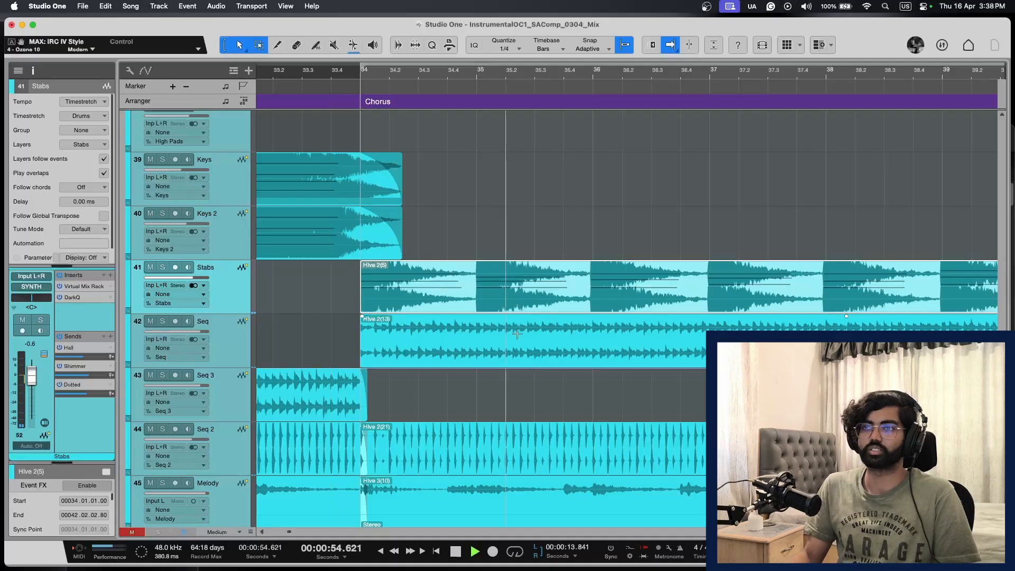
# Step: Lower the mid band of the Stabs track's DarkQ to -12.1 dB at 1115 Hz and close the plug-in
pyautogui.click(72, 297)
pyautogui.moveTo(311, 345); pyautogui.dragTo(321, 386)
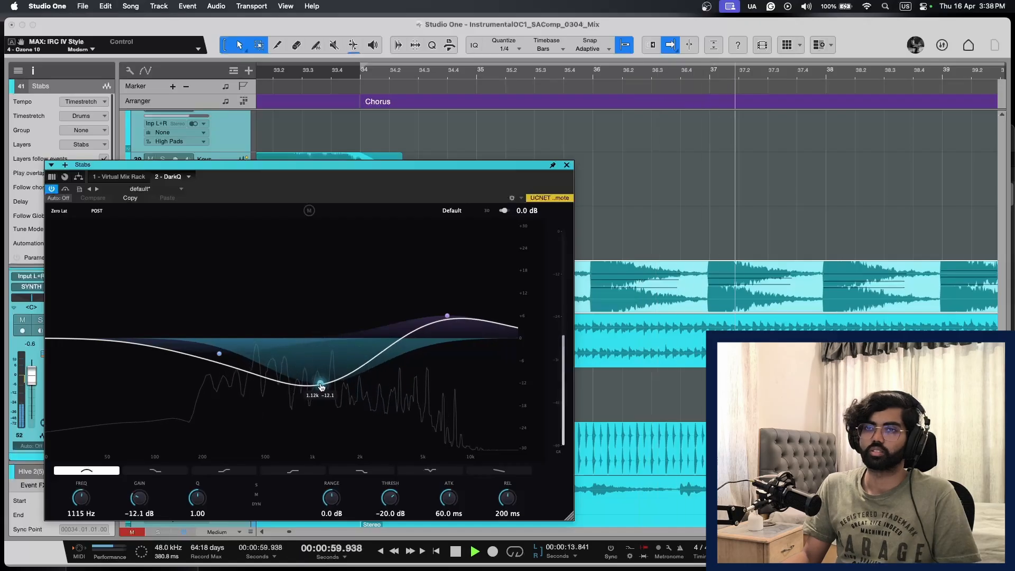
pyautogui.click(566, 164)
# Step: Listen to the Stabs clips with the deeper EQ cut through the Chorus and stop playback
pyautogui.press('w')
pyautogui.press('w')
pyautogui.hscroll(6, 680, 188)
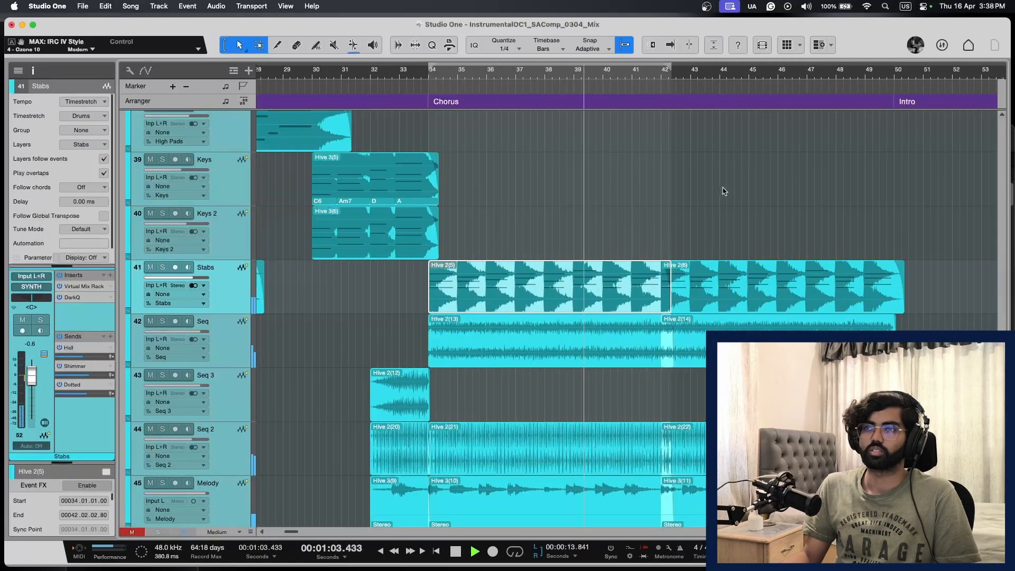
pyautogui.hotkey('shift', 'e')
pyautogui.press('e')
pyautogui.press('w')
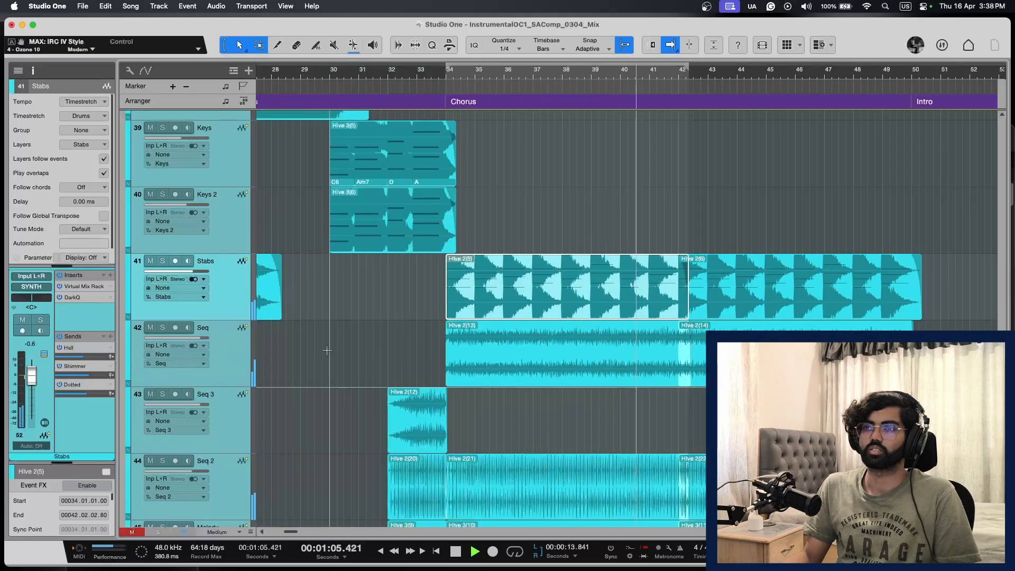
pyautogui.press('space')
# Step: Replay the Chorus from bar 34 and examine how the Stabs, Seq and Melody tracks sit in the mix
pyautogui.scroll(-5, 499, 337)
pyautogui.press('e')
pyautogui.hotkey('shift', 'w')
pyautogui.scroll(2, 728, 300)
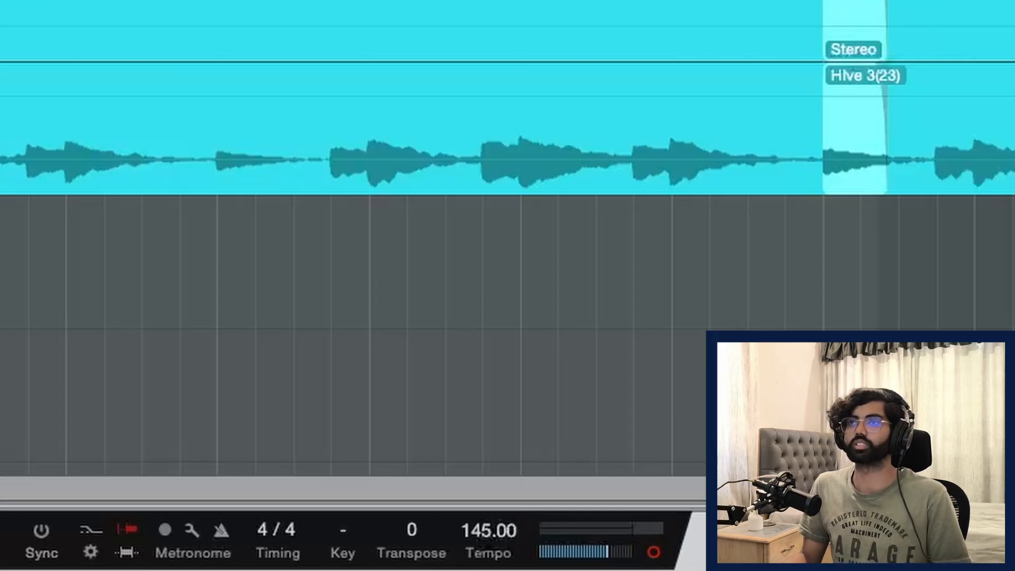
pyautogui.scroll(3, 613, 275)
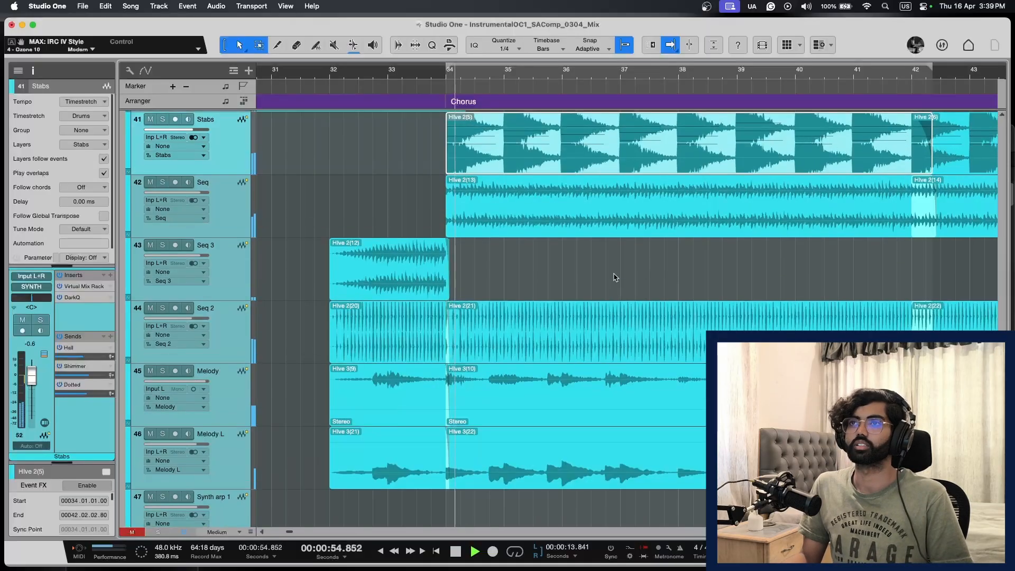
pyautogui.hscroll(2, 613, 274)
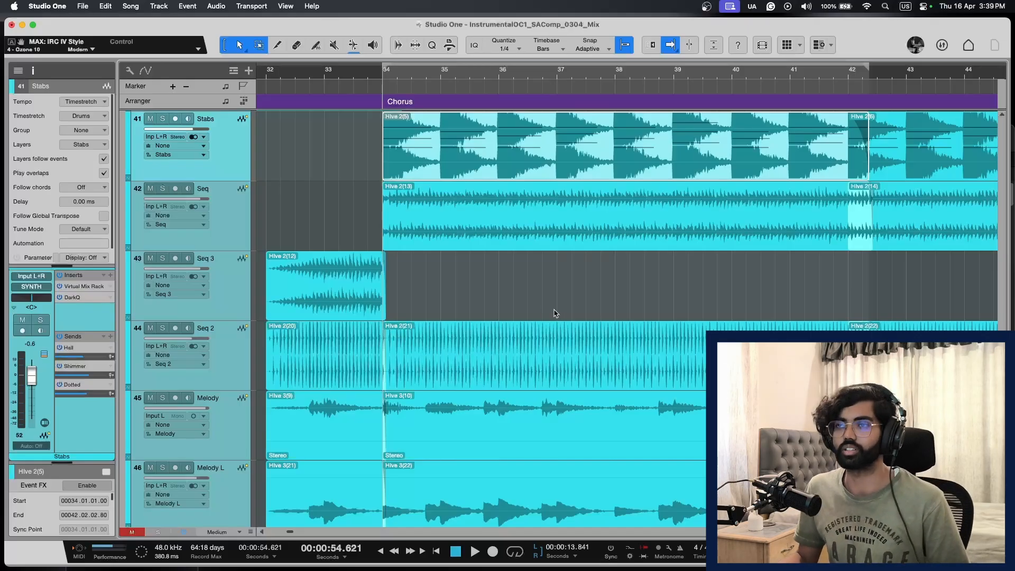
pyautogui.hotkey('shift', 'w')
pyautogui.hotkey('shift', 'w')
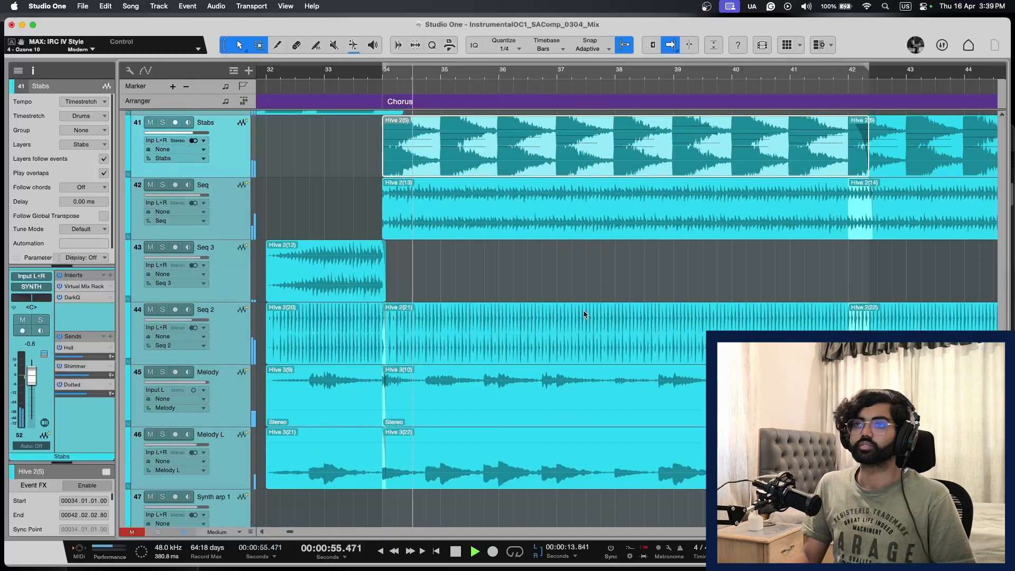
pyautogui.hotkey('shift', 'e')
pyautogui.hotkey('shift', 'e')
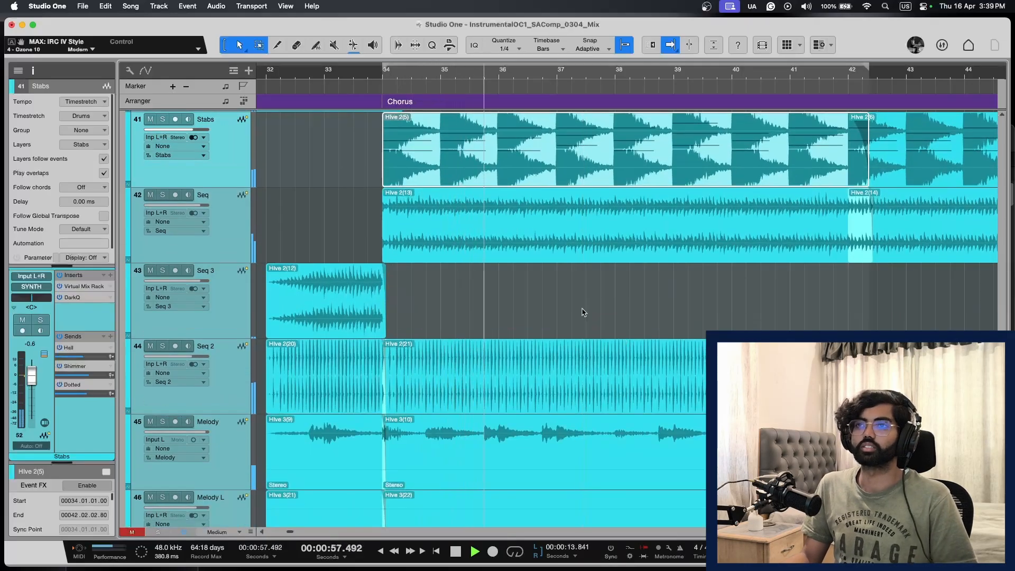
pyautogui.press('space')
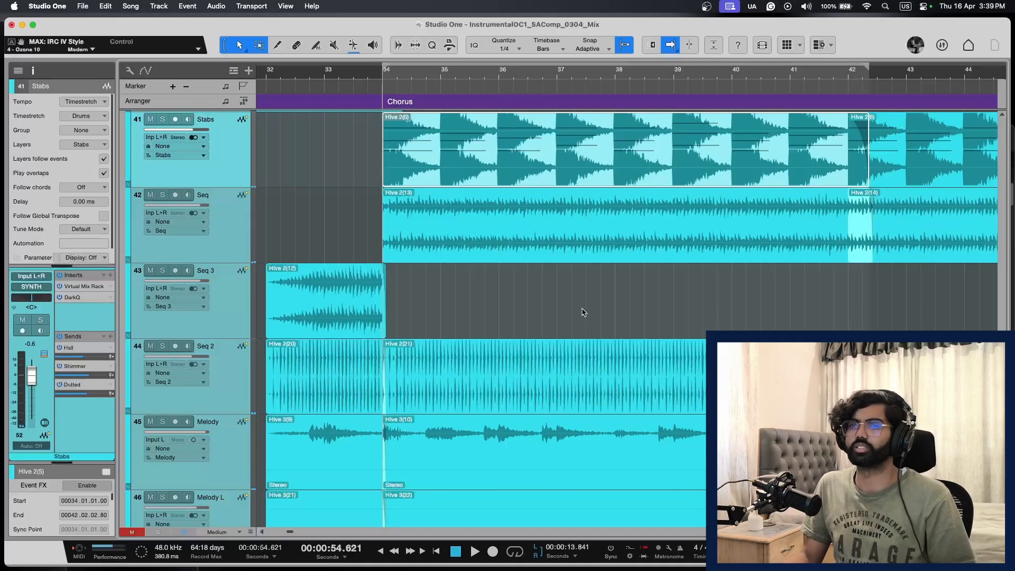
pyautogui.press('space')
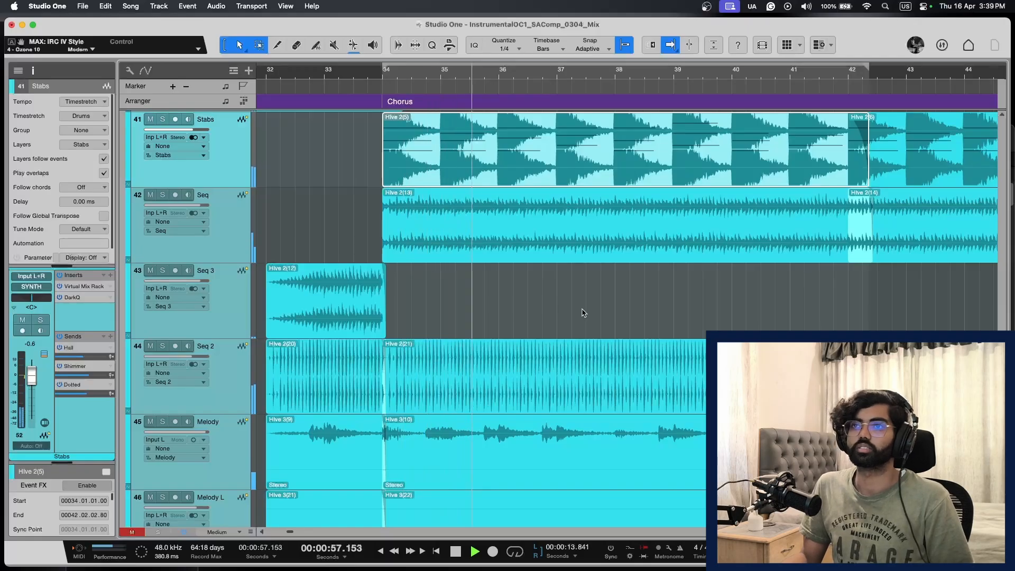
# Step: Play the Chorus from bar 34 and examine the Shreddage 2 guitar track in the full mix
pyautogui.scroll(15, 583, 313)
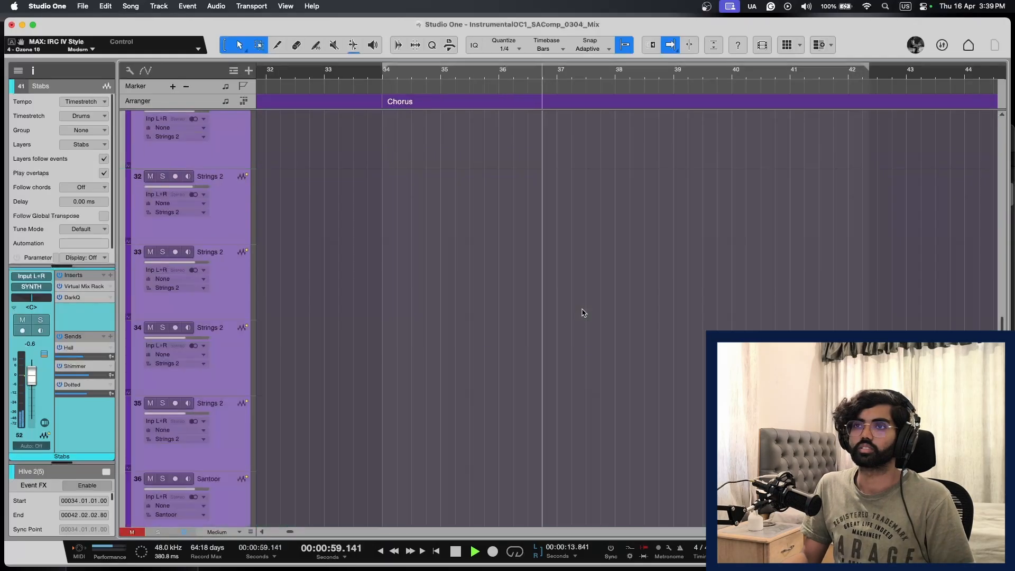
pyautogui.scroll(10, 583, 312)
pyautogui.press('space')
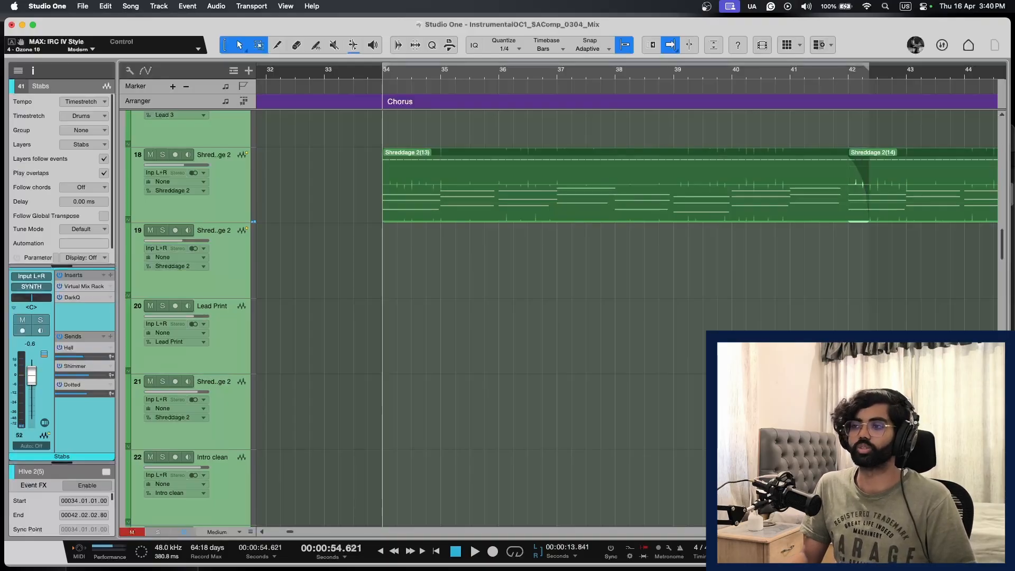
pyautogui.press('space')
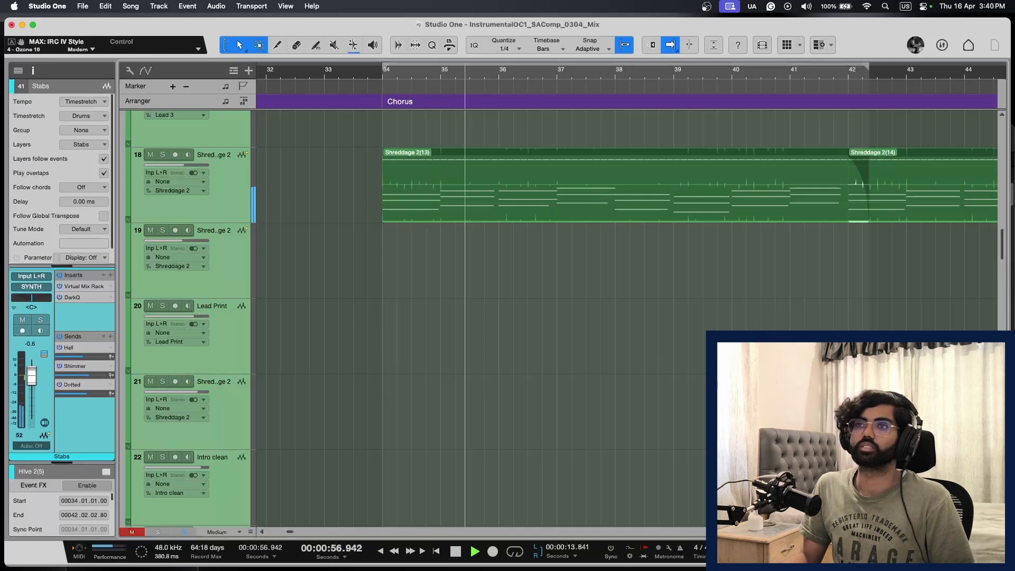
pyautogui.press('space')
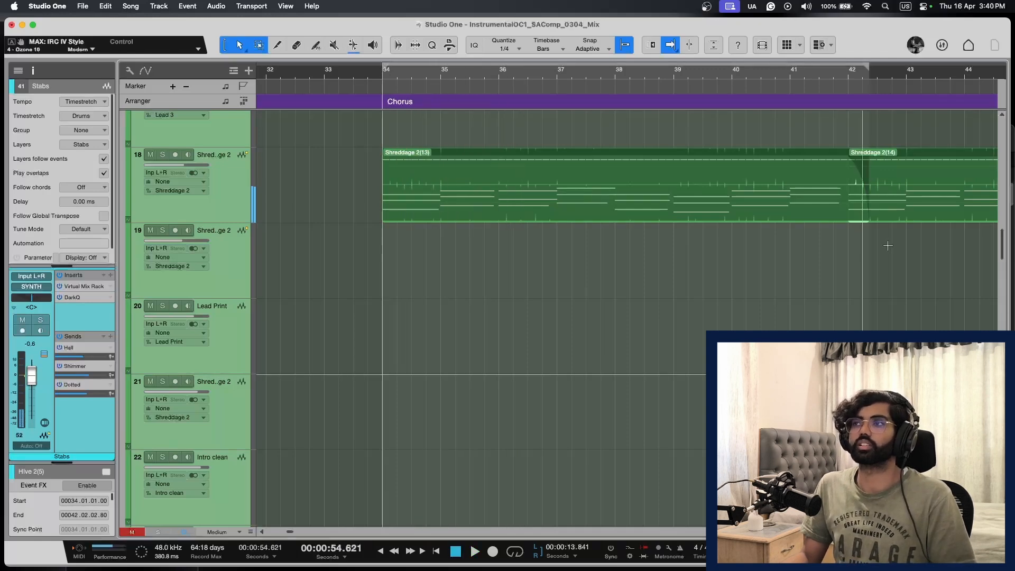
# Step: Check the Chorus spectrum in the Listen Bus's Tonal Balance Control using the Fine view and close the plug-in
pyautogui.press('F3')
pyautogui.doubleClick(992, 55)
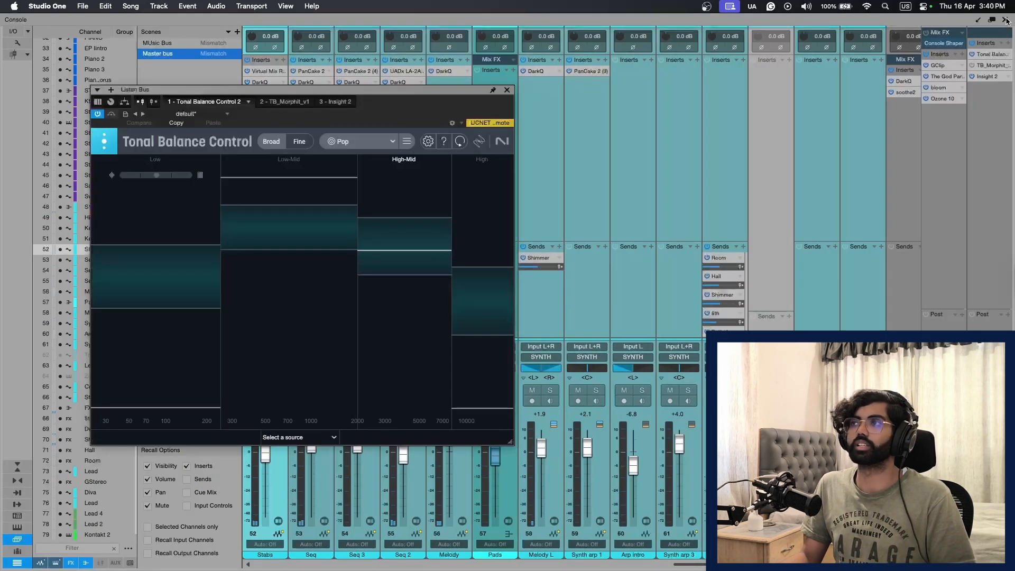
pyautogui.press('F3')
pyautogui.press('F3')
pyautogui.press('F3')
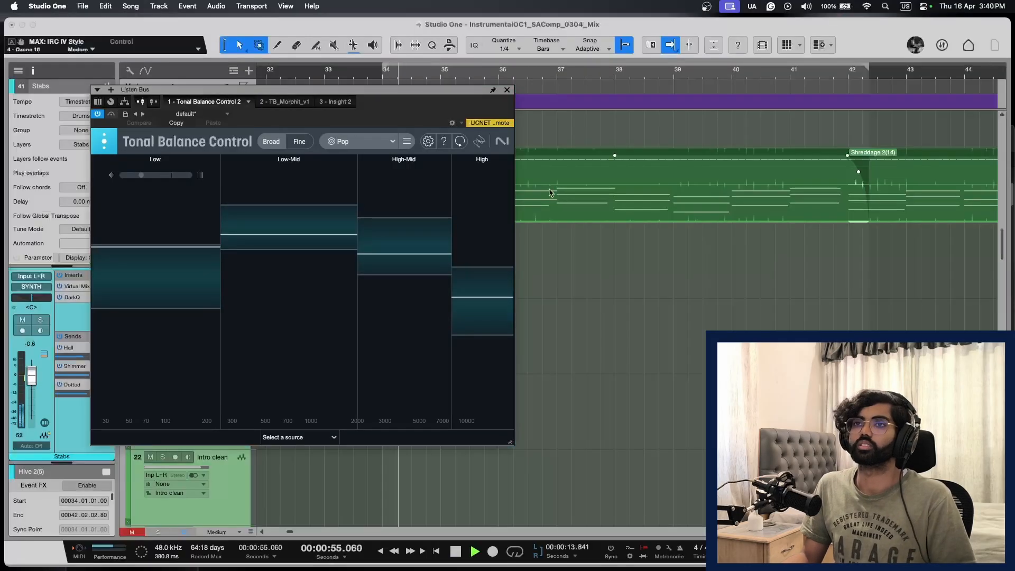
pyautogui.click(293, 144)
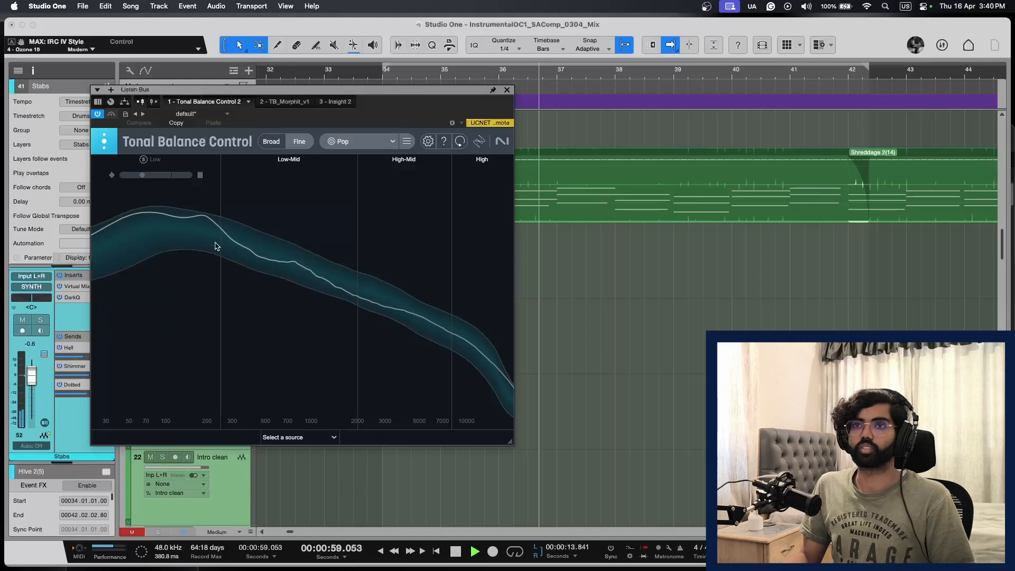
pyautogui.press('space')
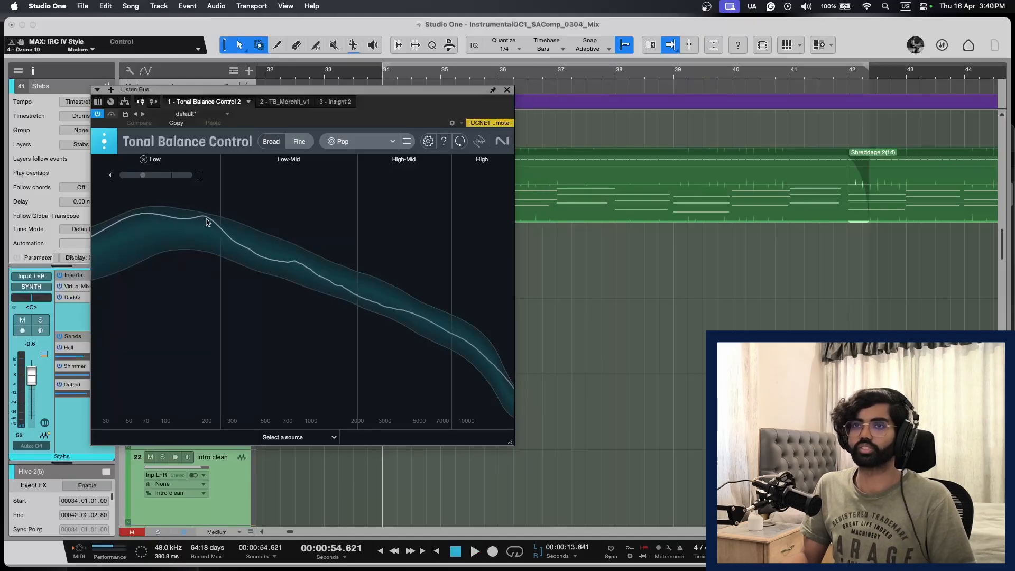
pyautogui.click(506, 91)
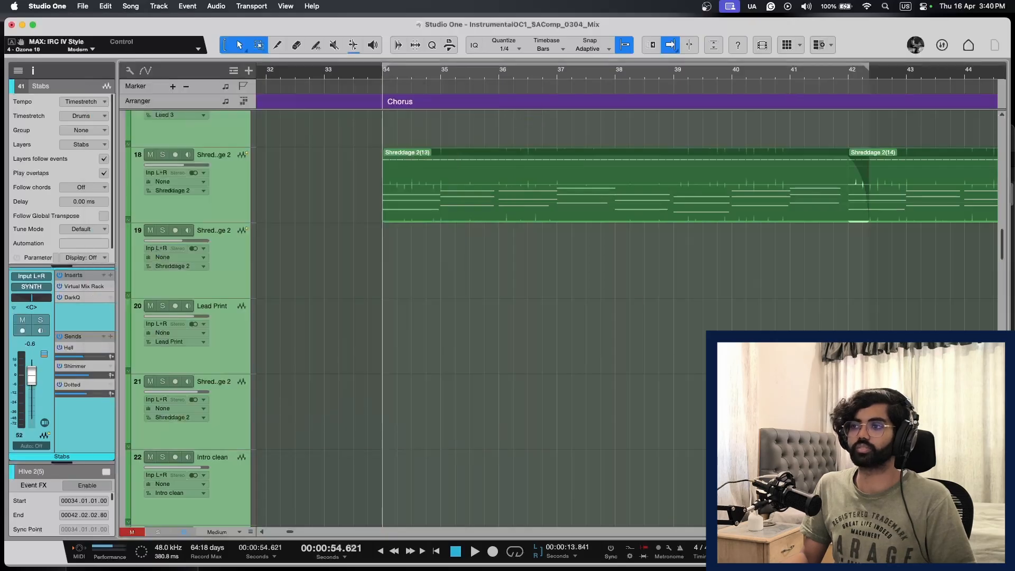
# Step: Go through the synth, piano and bass tracks in the Chorus and audition the mix with Dist Bass 2 muted
pyautogui.scroll(-10, 686, 429)
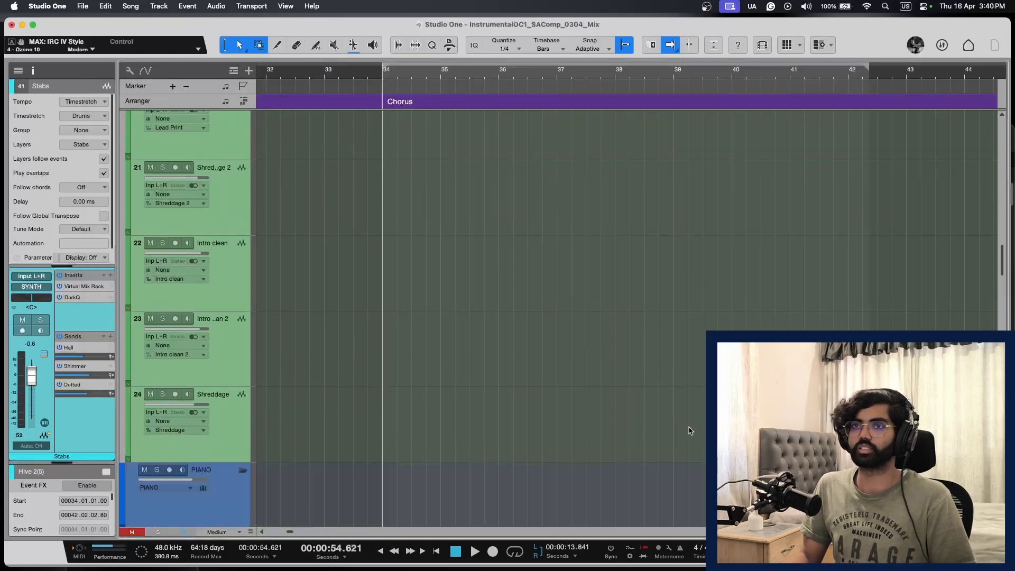
pyautogui.scroll(-10, 669, 422)
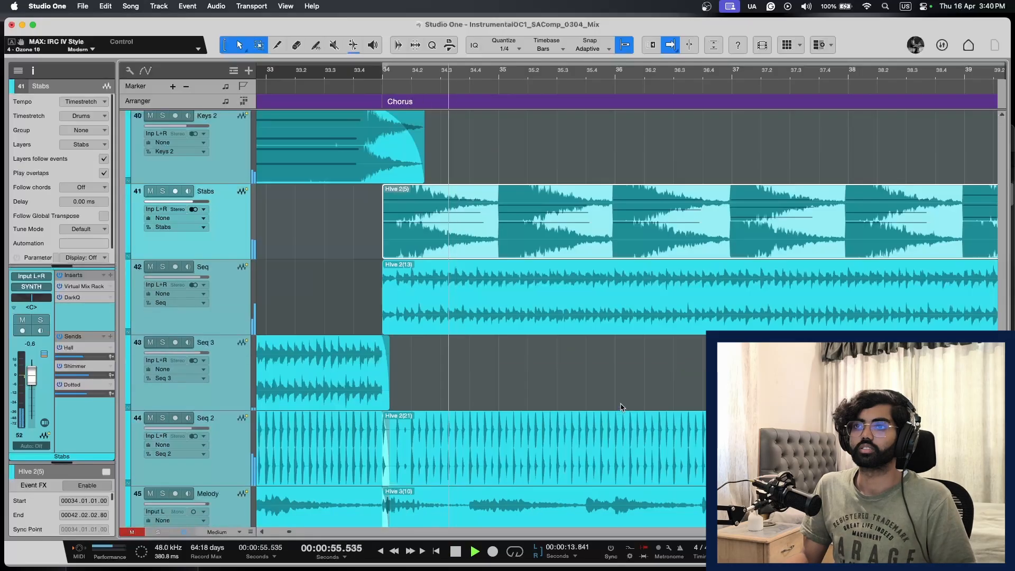
pyautogui.hscroll(-2, 598, 385)
pyautogui.scroll(20, 588, 384)
pyautogui.press('space')
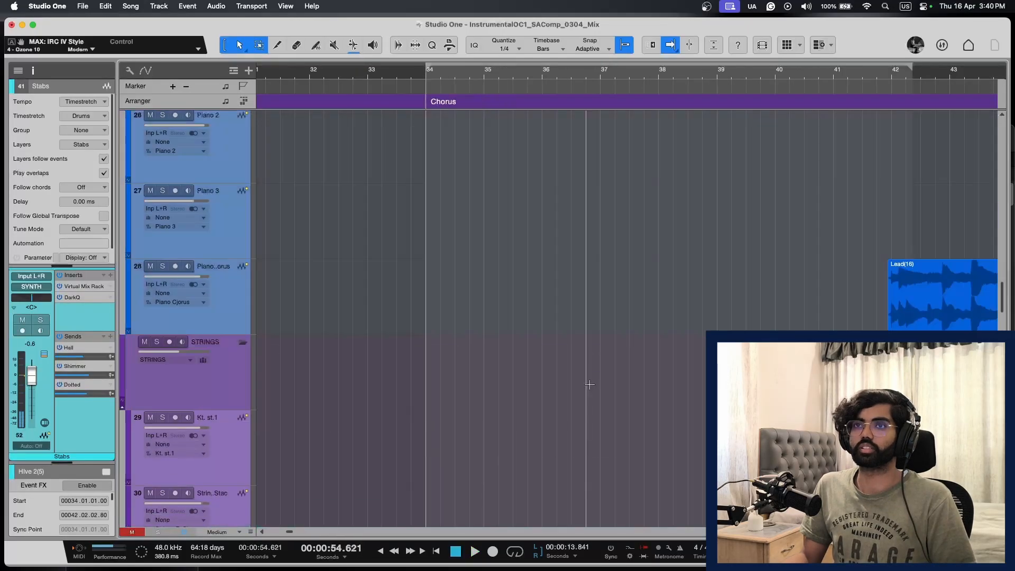
pyautogui.scroll(-2, 528, 359)
pyautogui.scroll(1, 363, 289)
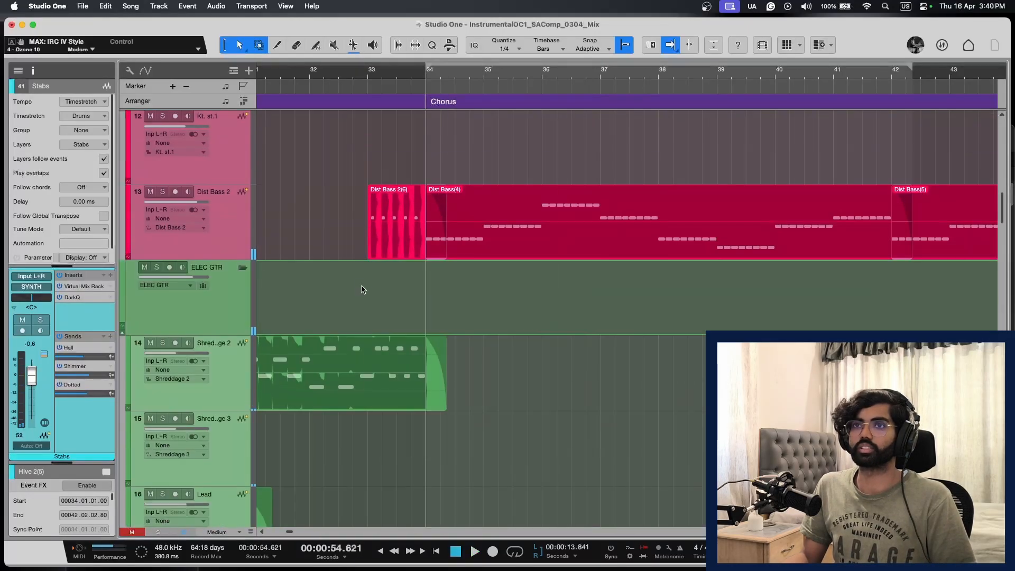
pyautogui.press('space')
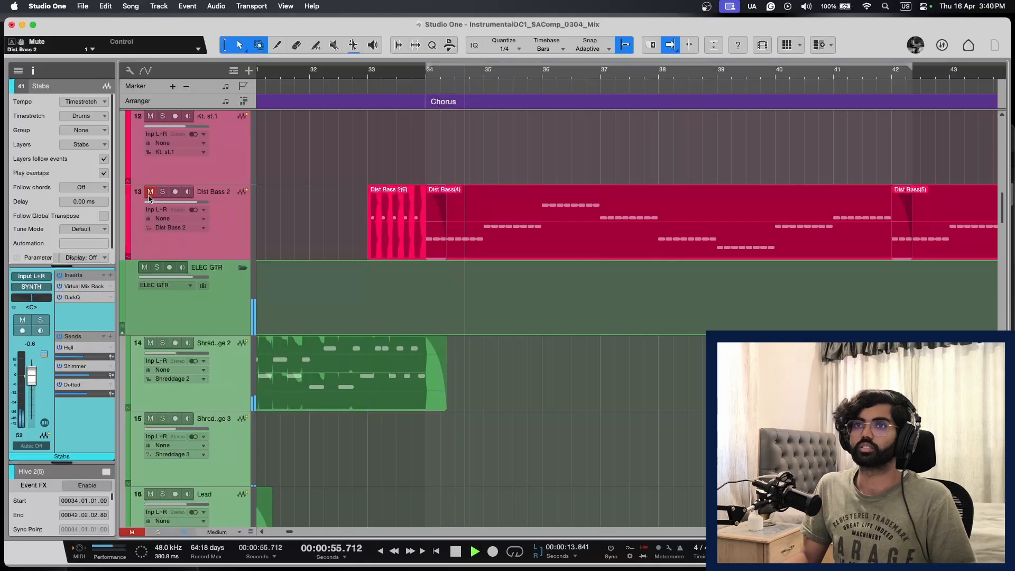
# Step: Enable the low band in Dist Bass 2's SSL G3 MultiBusComp, set its threshold to -14.7 during playback, and close the plug-in
pyautogui.click(235, 239)
pyautogui.press('space')
pyautogui.doubleClick(89, 320)
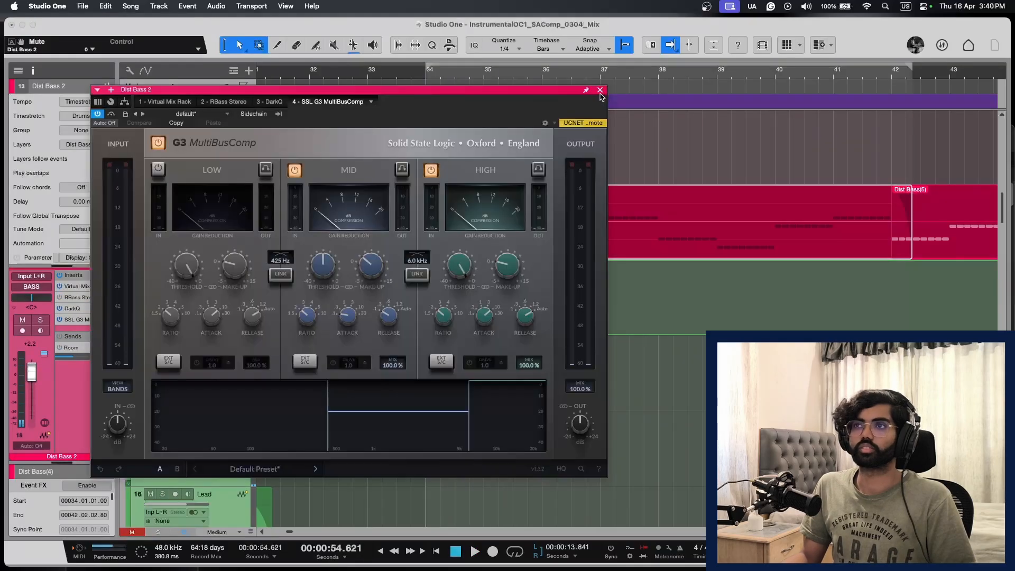
pyautogui.click(601, 91)
pyautogui.doubleClick(74, 320)
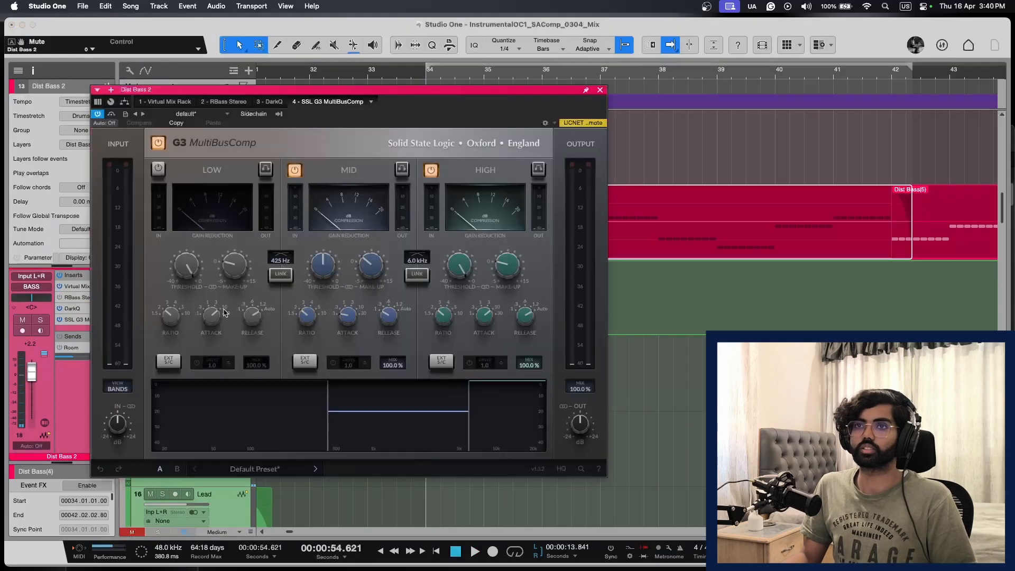
pyautogui.click(158, 169)
pyautogui.press('space')
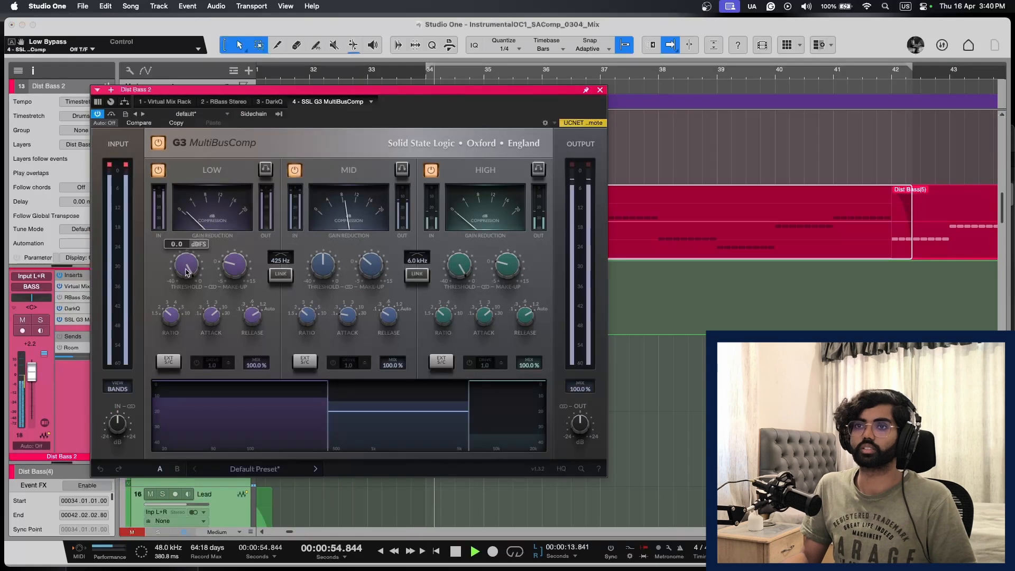
pyautogui.moveTo(186, 296); pyautogui.dragTo(187, 321)
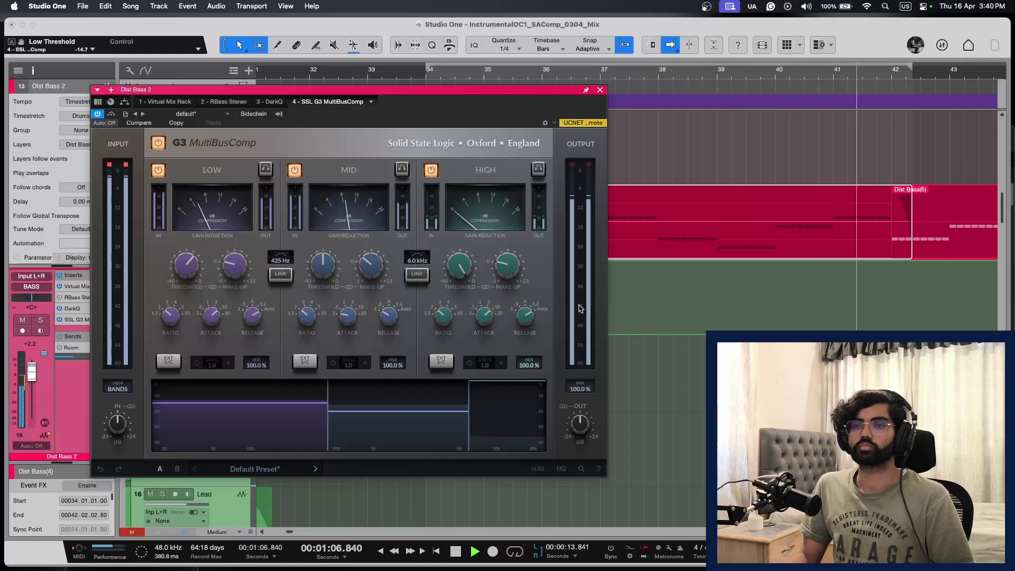
pyautogui.click(600, 90)
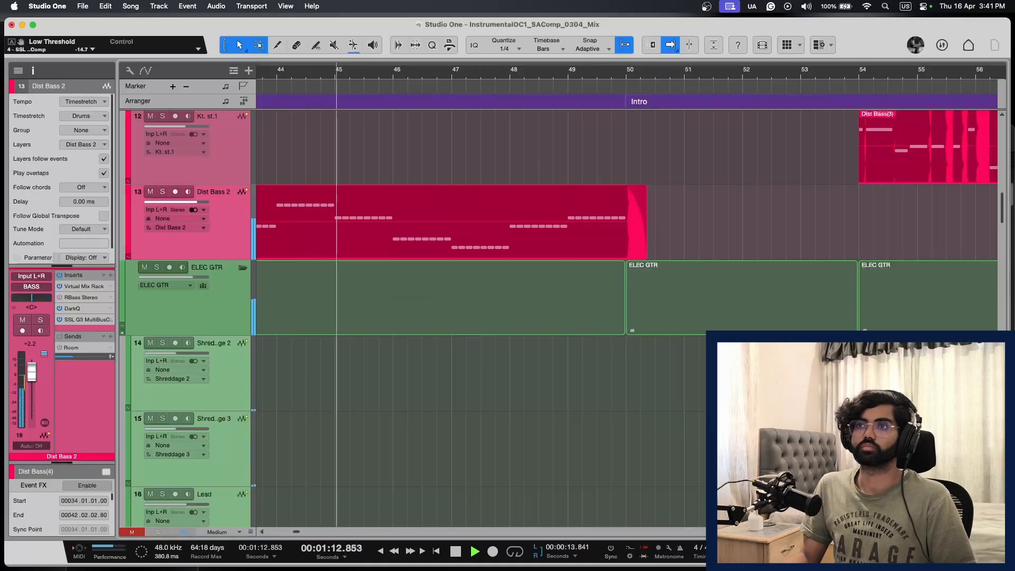
# Step: Compare the mix against the Pop target in the Listen Bus's Tonal Balance Control, switching from Fine to Broad view
pyautogui.press('F3')
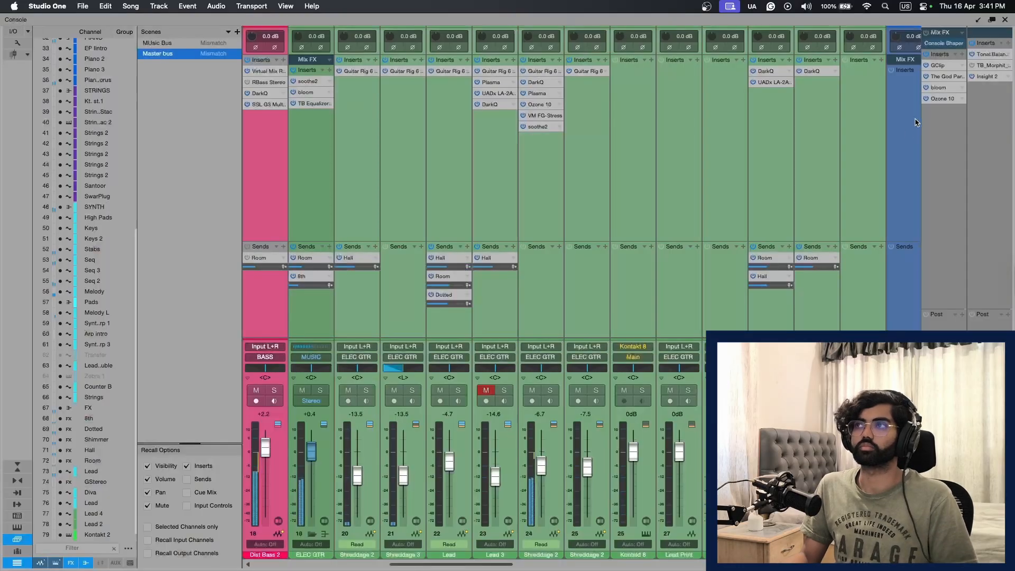
pyautogui.click(985, 78)
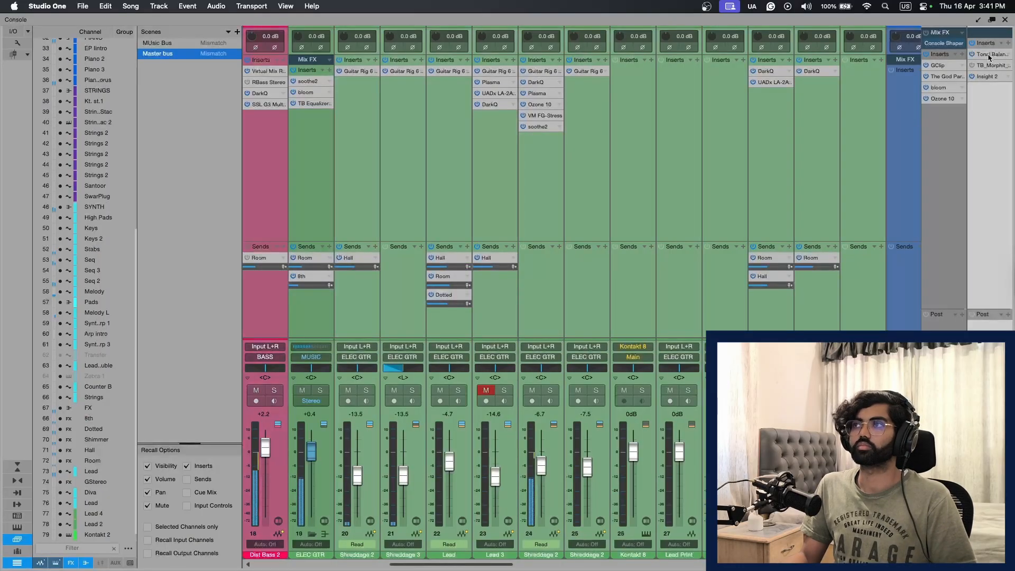
pyautogui.click(988, 54)
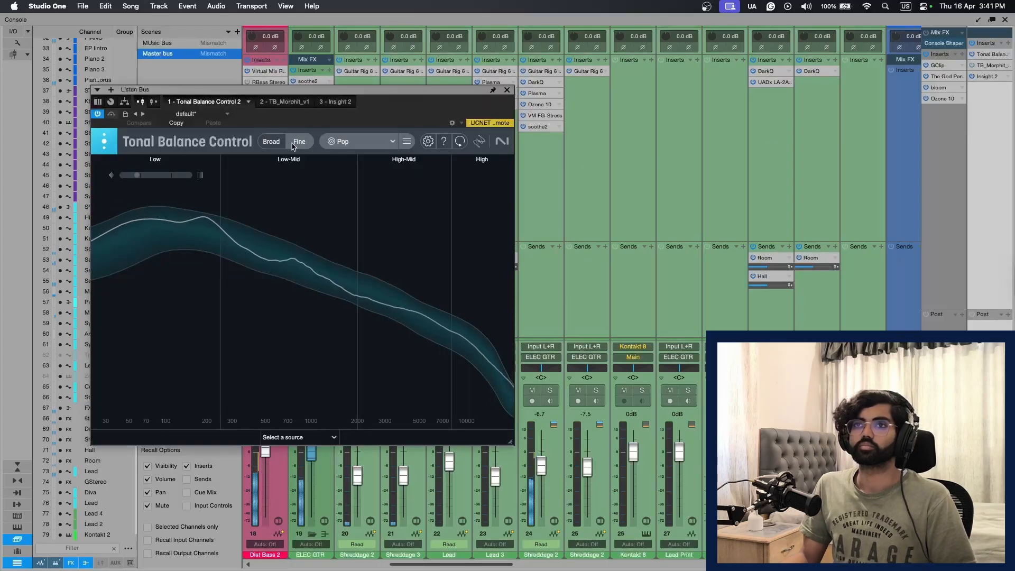
pyautogui.click(277, 141)
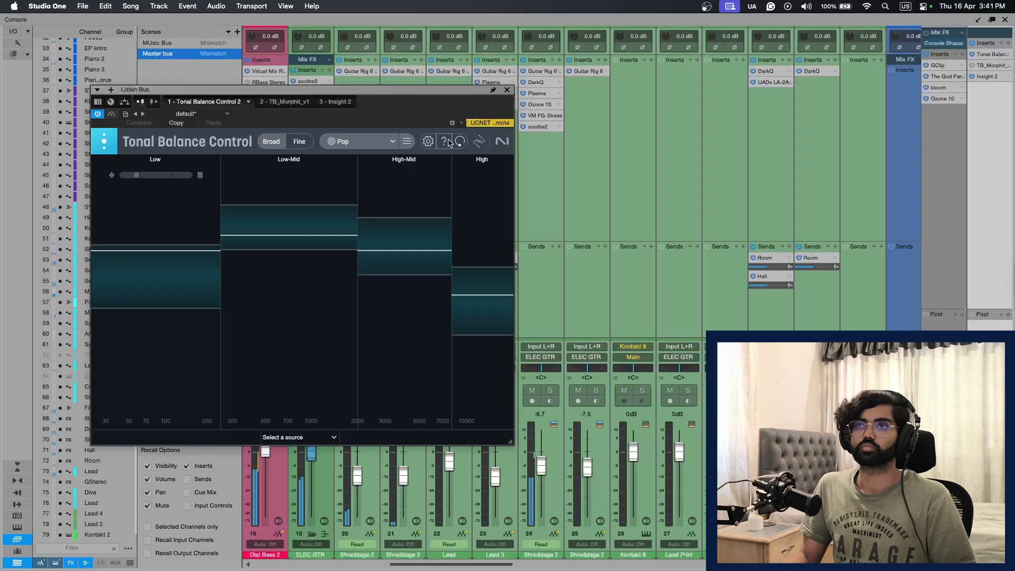
pyautogui.click(507, 90)
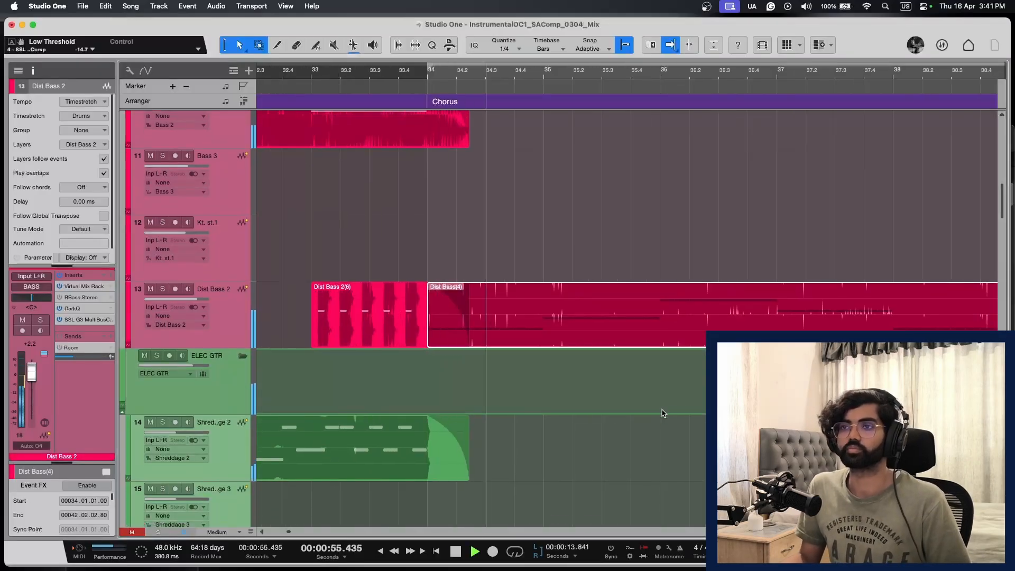
# Step: Listen to the Chorus while examining the Kick and Snr tracks in the drum group, and stop playback
pyautogui.press('f')
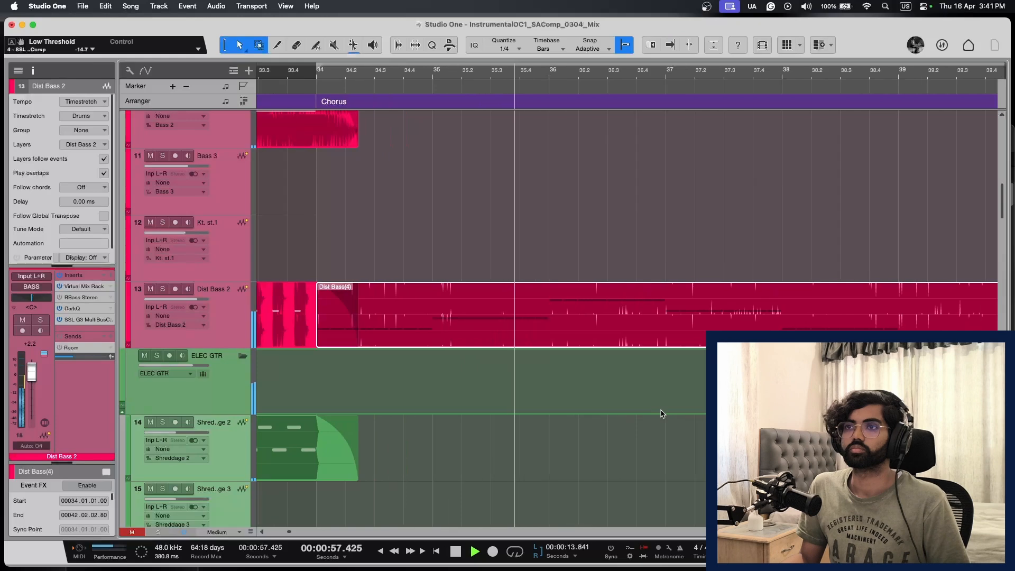
pyautogui.scroll(12, 661, 413)
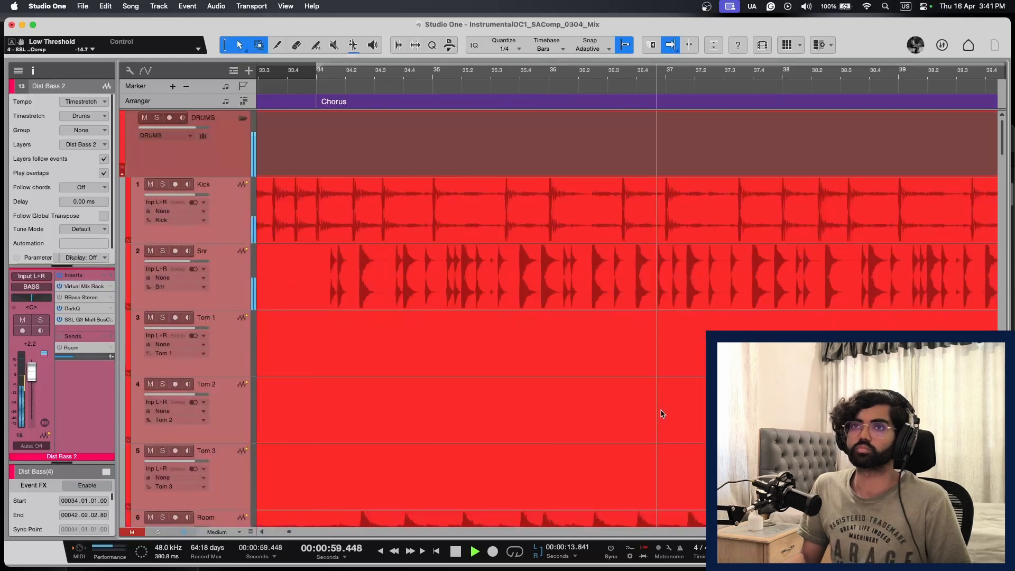
pyautogui.press('w')
pyautogui.press('w')
pyautogui.press('space')
# Step: Lower the output of the DRUMS bus's bloom plug-in to -2.2 while the Chorus plays
pyautogui.click(242, 170)
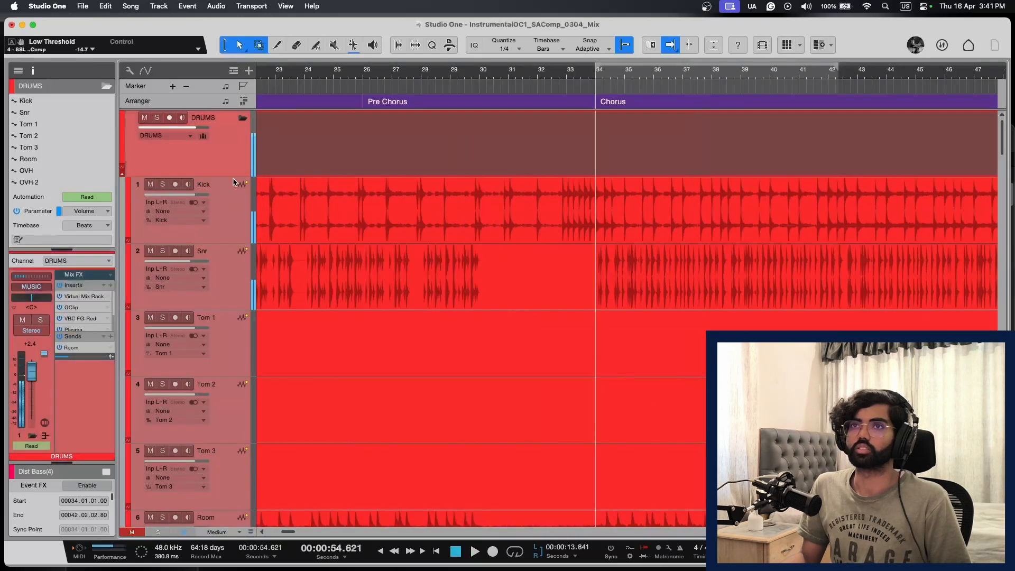
pyautogui.scroll(-2, 100, 309)
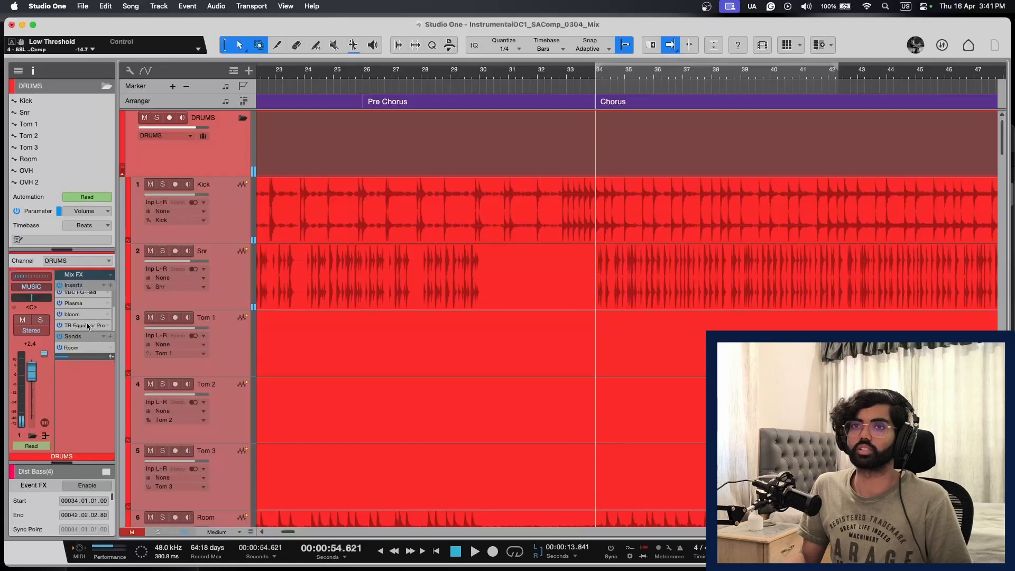
pyautogui.click(72, 313)
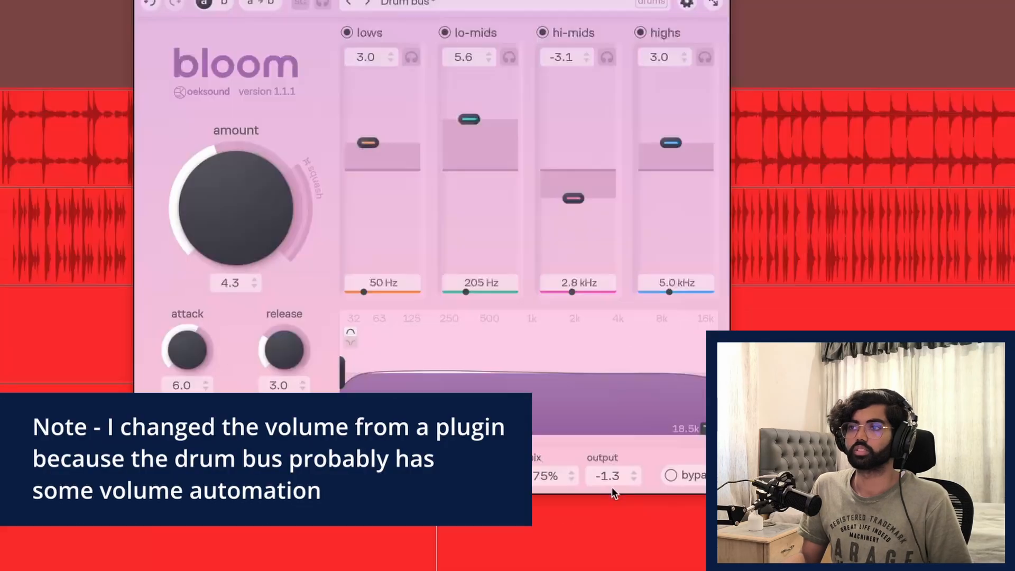
pyautogui.press('space')
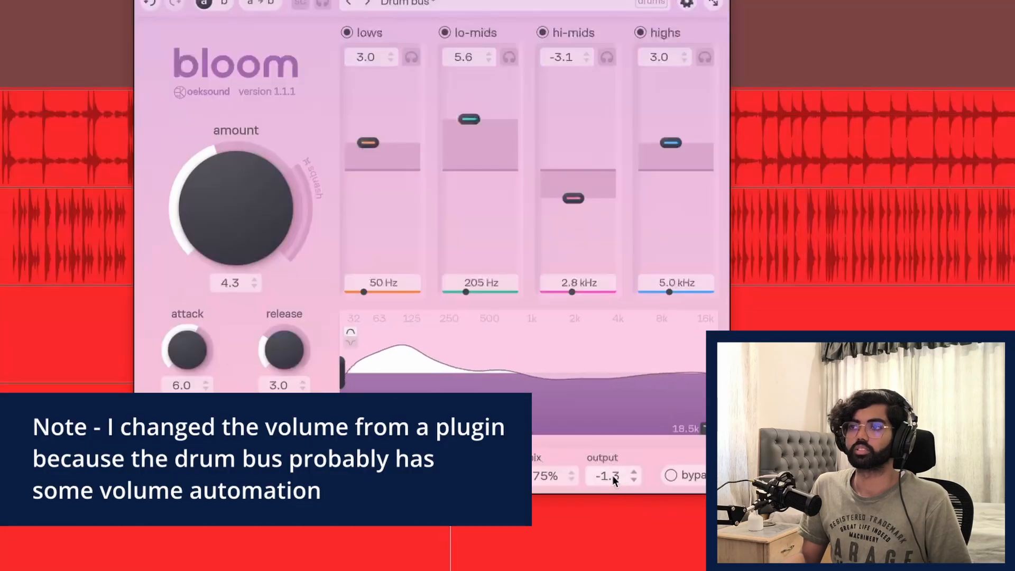
pyautogui.moveTo(715, 438); pyautogui.dragTo(715, 451)
pyautogui.moveTo(614, 493); pyautogui.dragTo(615, 479)
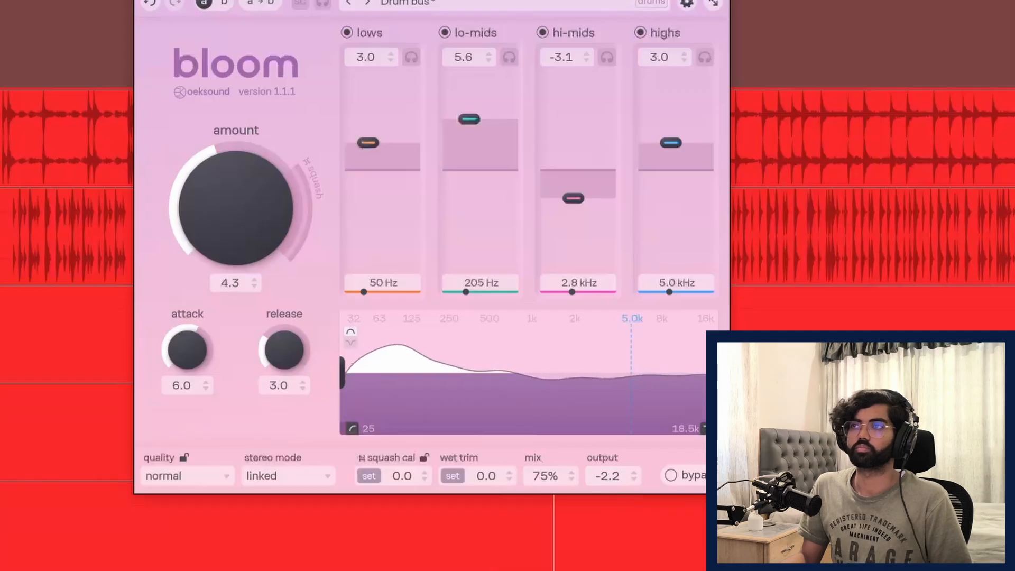
pyautogui.click(718, 0)
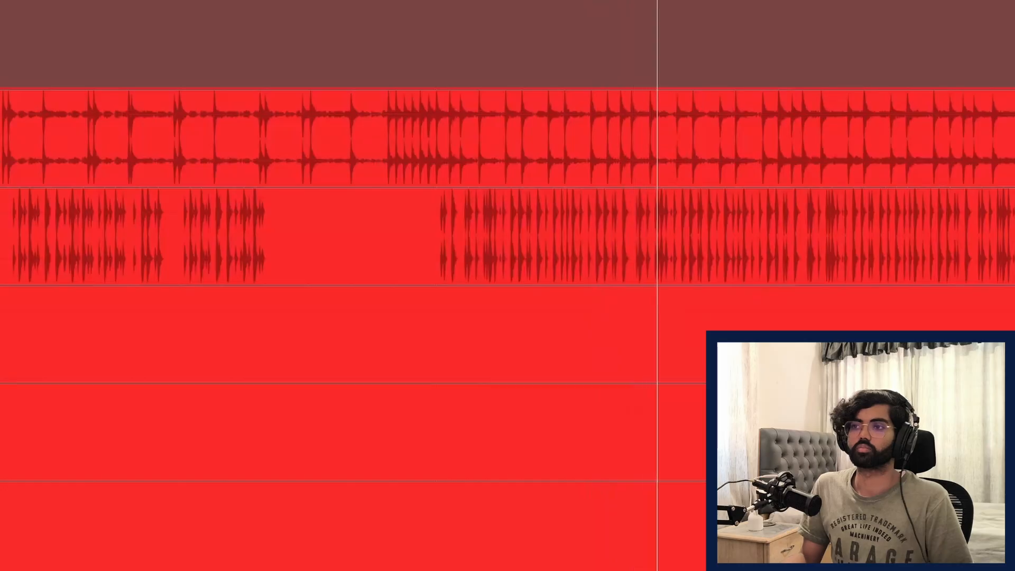
# Step: Listen through the Chorus, close the DRUMS bus's bloom plug-in and replay the section from bar 34
pyautogui.hscroll(3, 689, 425)
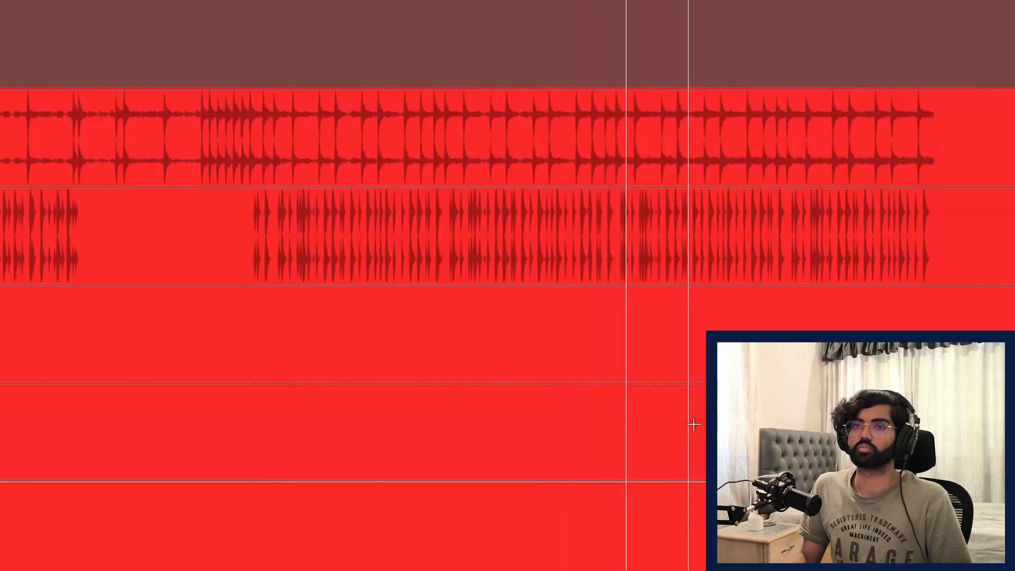
pyautogui.press('space')
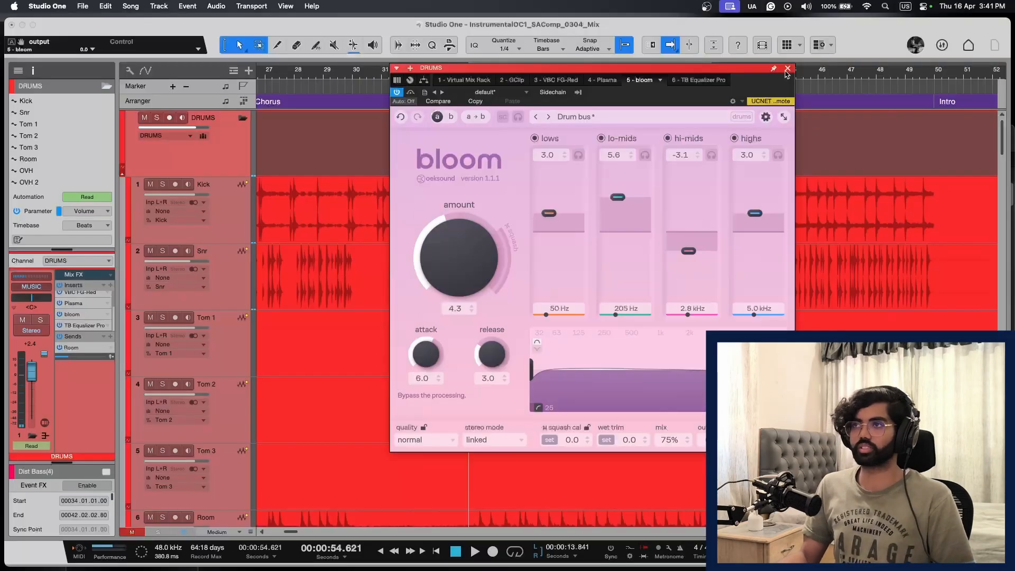
pyautogui.click(787, 69)
pyautogui.press('space')
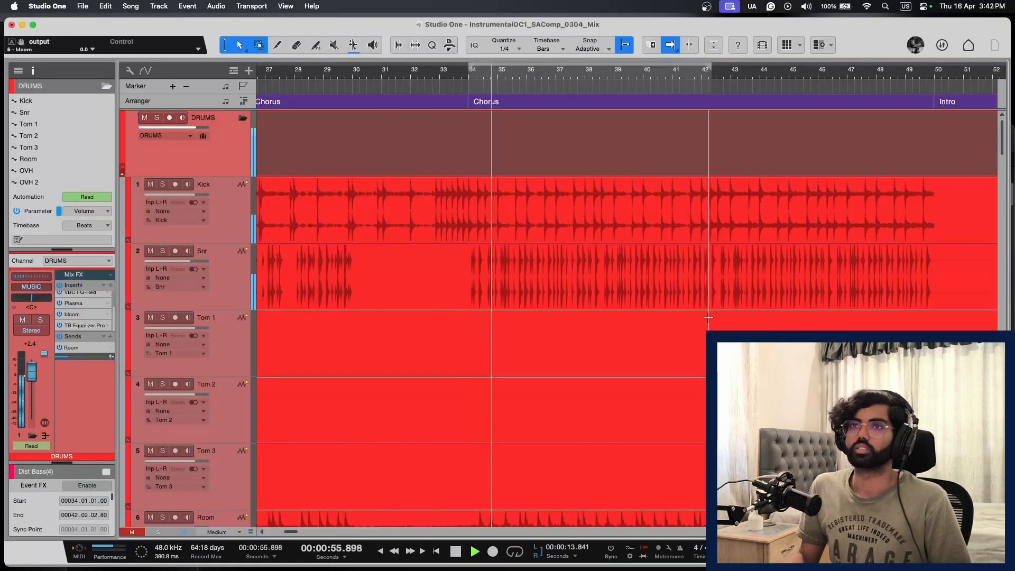
# Step: Set the output of the DRUMS bus's bloom plug-in to -1.5 while the Chorus plays, and close the plug-in
pyautogui.doubleClick(77, 315)
pyautogui.press('space')
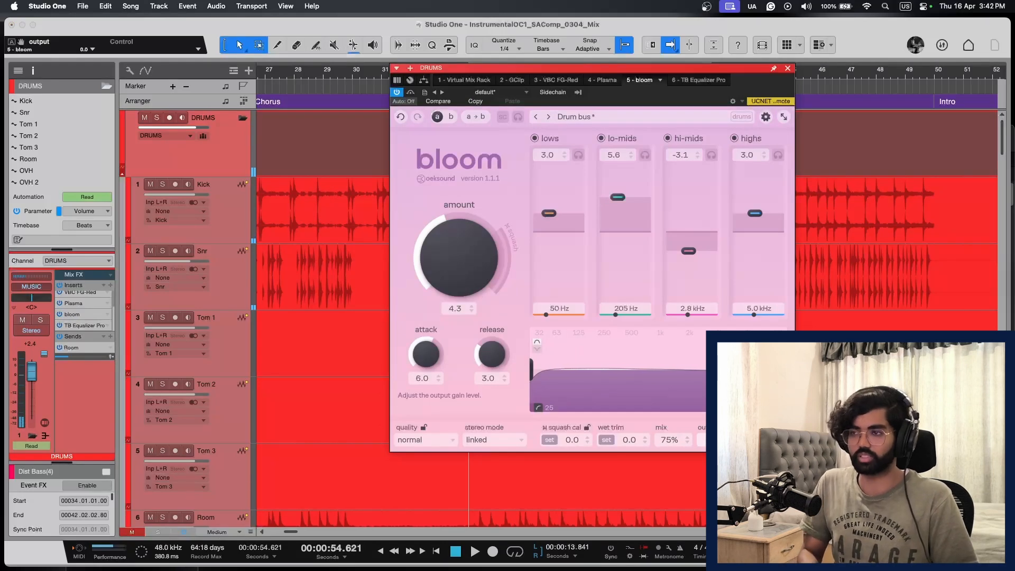
pyautogui.press('space')
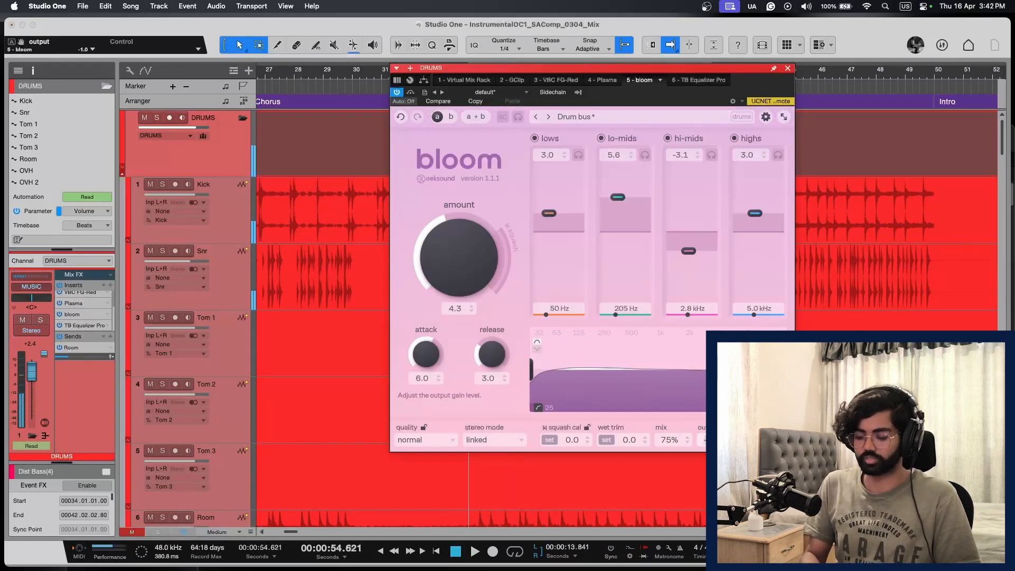
pyautogui.click(787, 68)
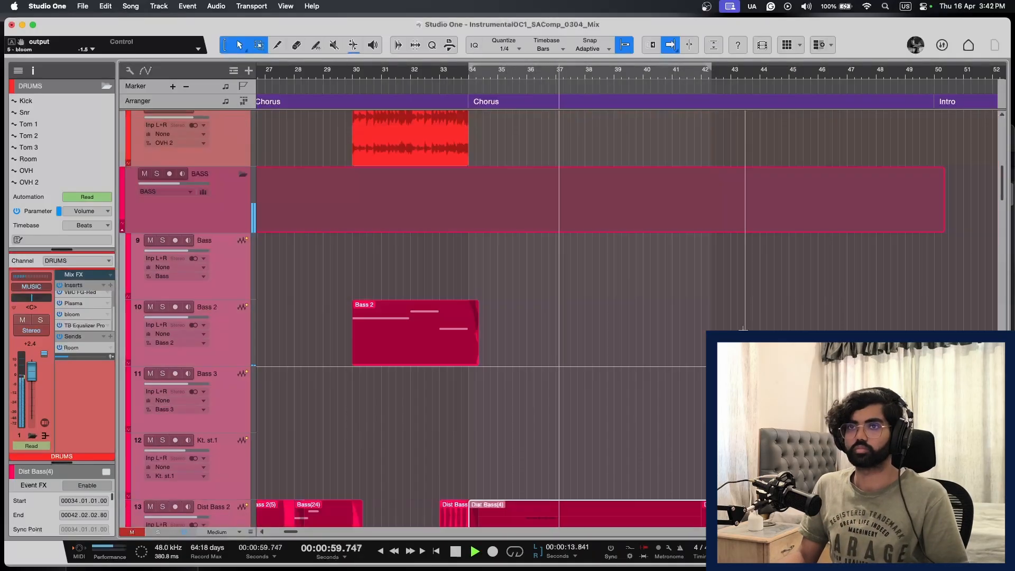
# Step: In the SYNTH bus's Equalizer Pro, move side band 4 to 3936 Hz at 2.57 dB and set side band 2 to 9138 Hz at 3.45 dB
pyautogui.scroll(-8, 739, 317)
pyautogui.scroll(-3, 739, 317)
pyautogui.press('space')
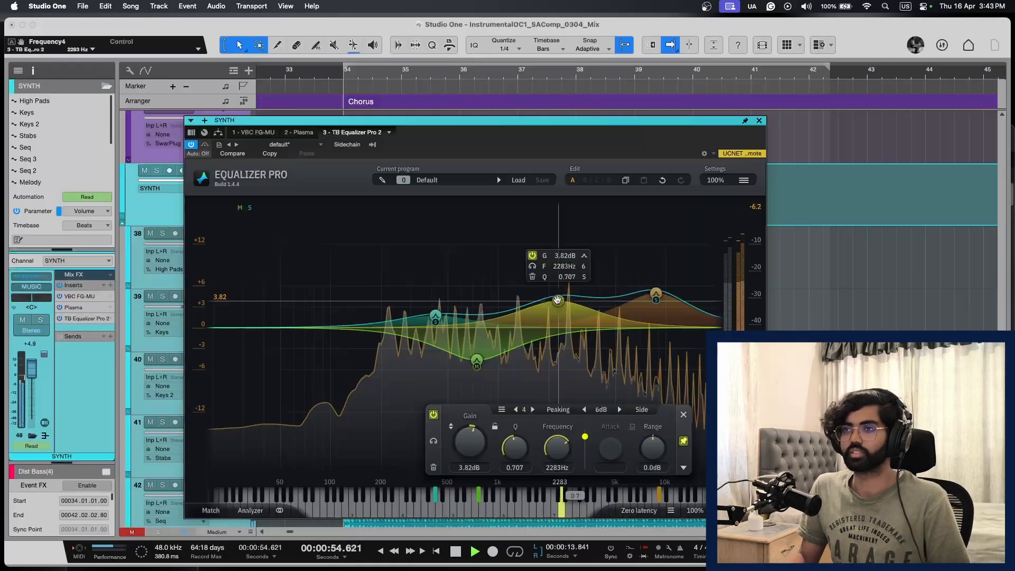
pyautogui.moveTo(557, 298); pyautogui.dragTo(597, 299)
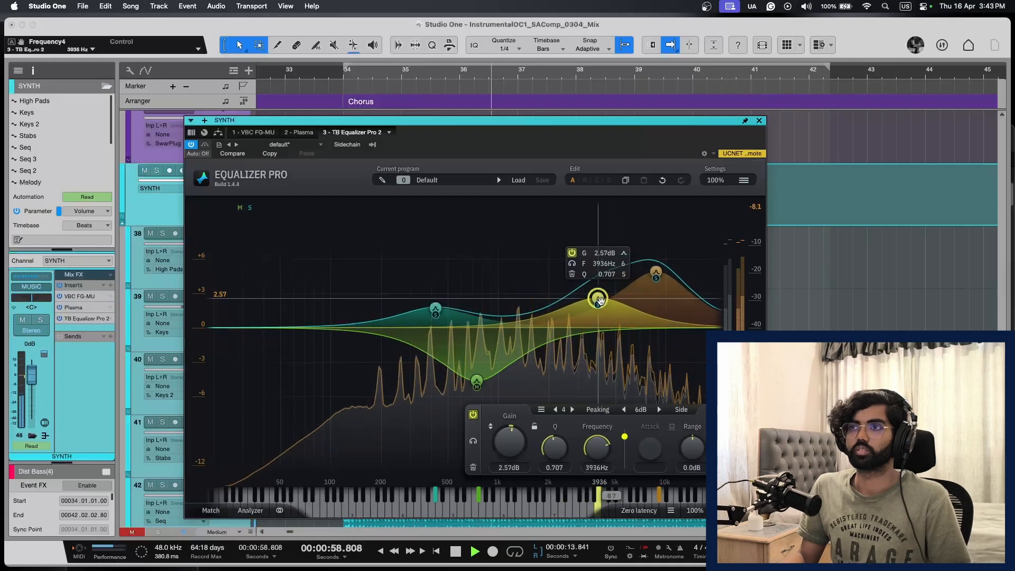
pyautogui.moveTo(655, 272); pyautogui.dragTo(659, 288)
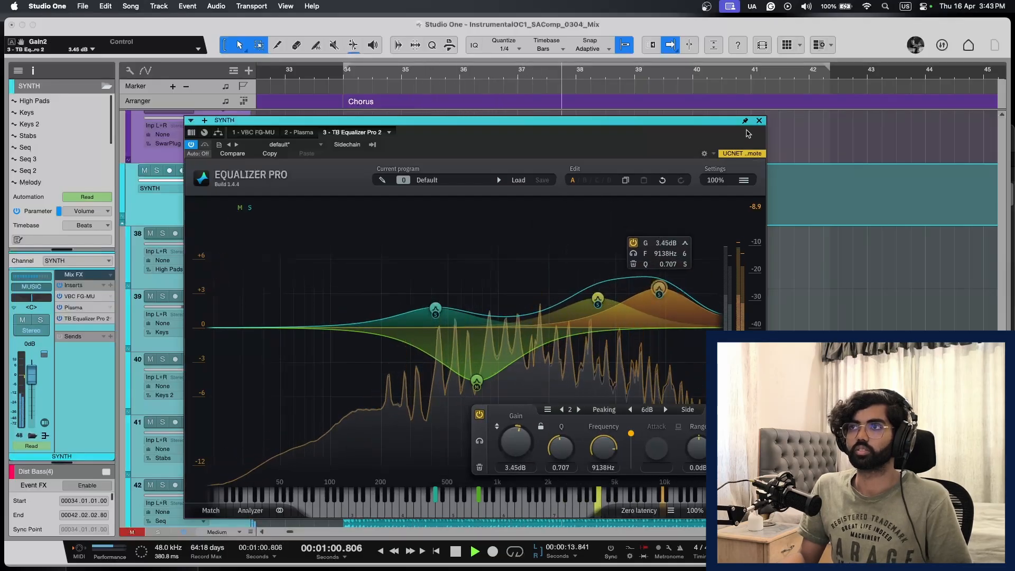
pyautogui.click(759, 121)
# Step: Replay the Chorus while looking over the tracks in the SYNTH group, and stop playback
pyautogui.click(315, 433)
pyautogui.scroll(-4, 317, 430)
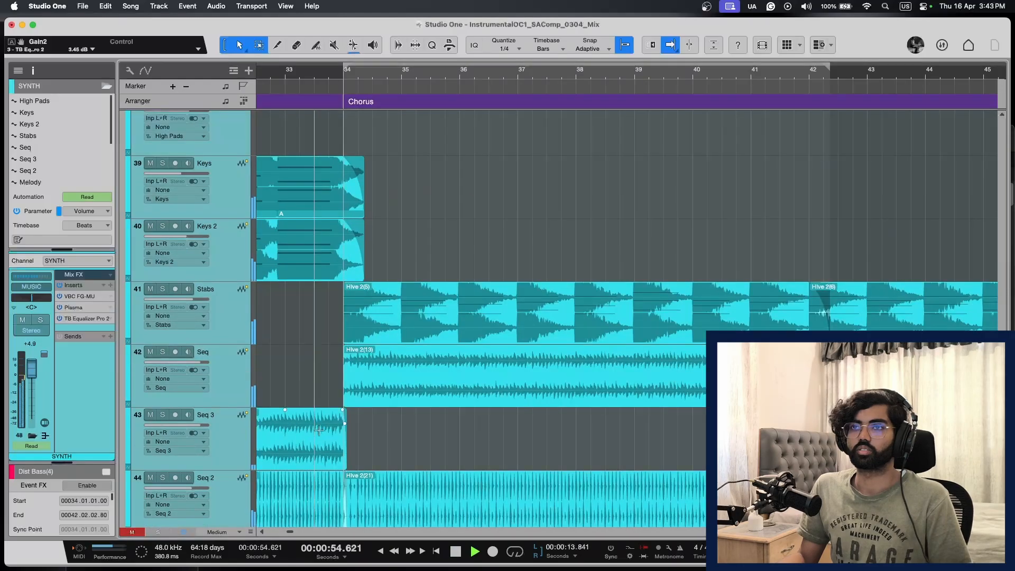
pyautogui.scroll(5, 426, 387)
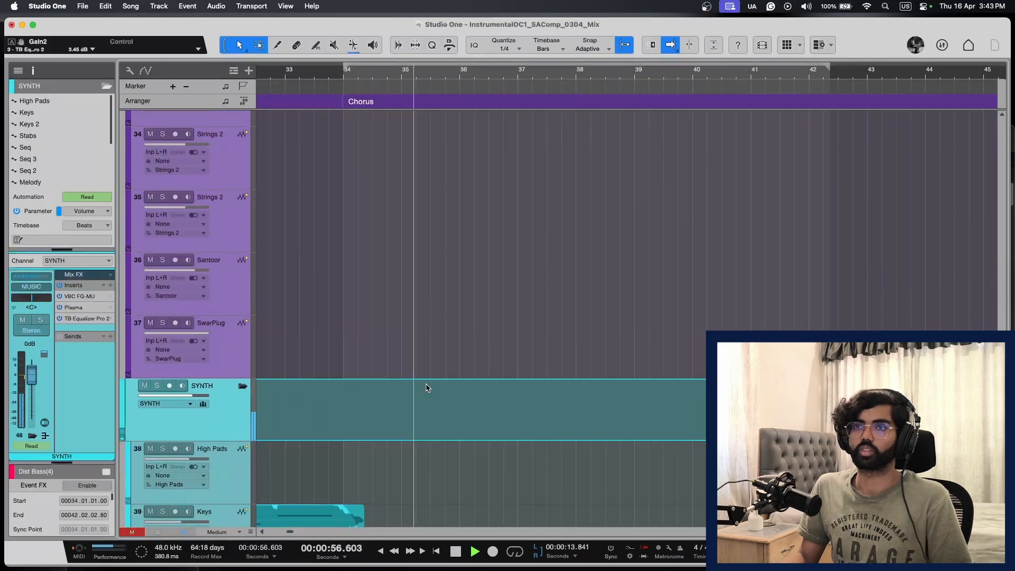
pyautogui.scroll(-3, 426, 388)
pyautogui.press('space')
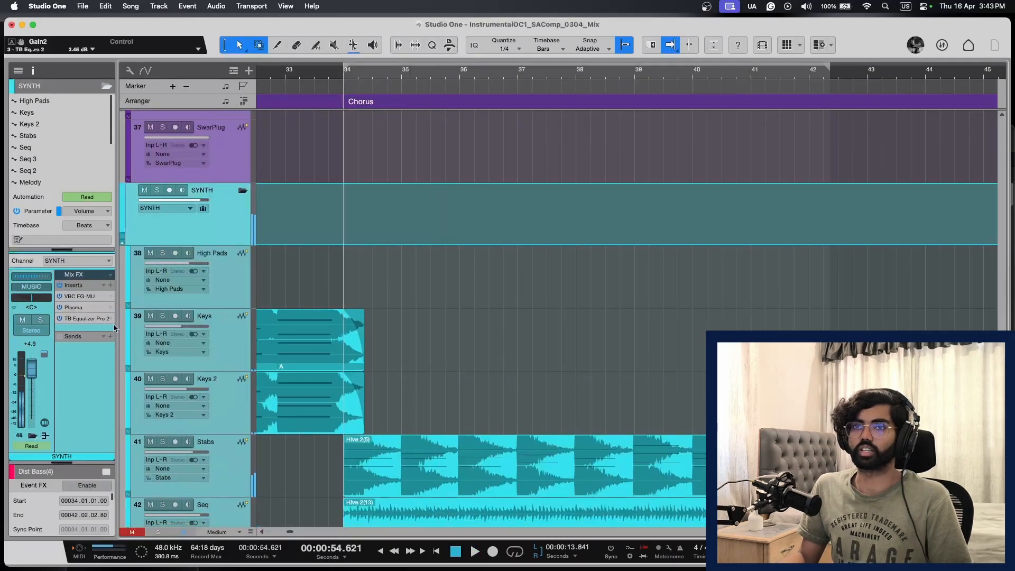
# Step: Open the SYNTH bus's equalizer in demo mode, switch band 4 from Side to both L and R, and set it to 1.60 dB at 3851 Hz
pyautogui.click(80, 320)
pyautogui.click(387, 401)
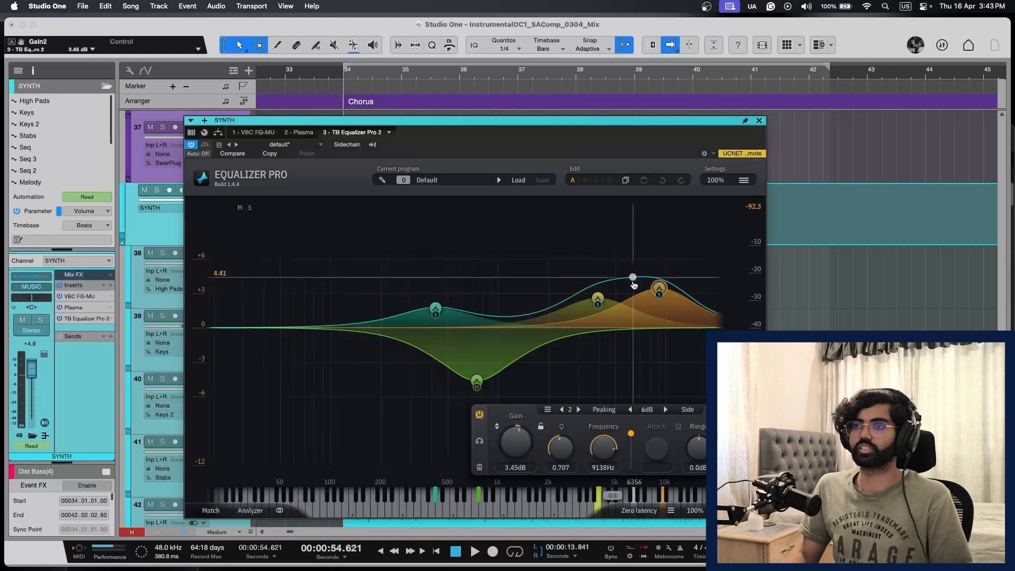
pyautogui.click(598, 299)
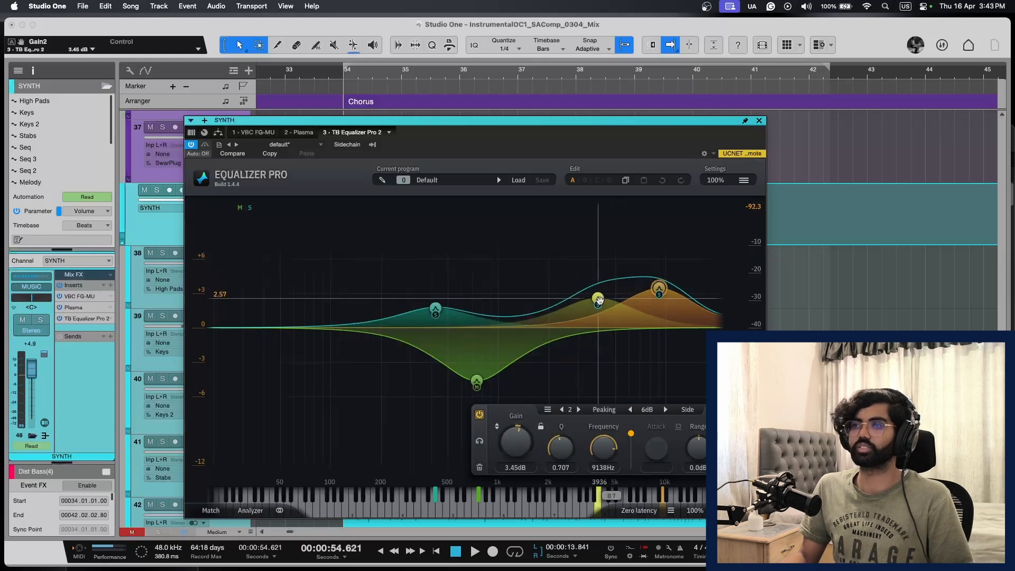
pyautogui.click(624, 274)
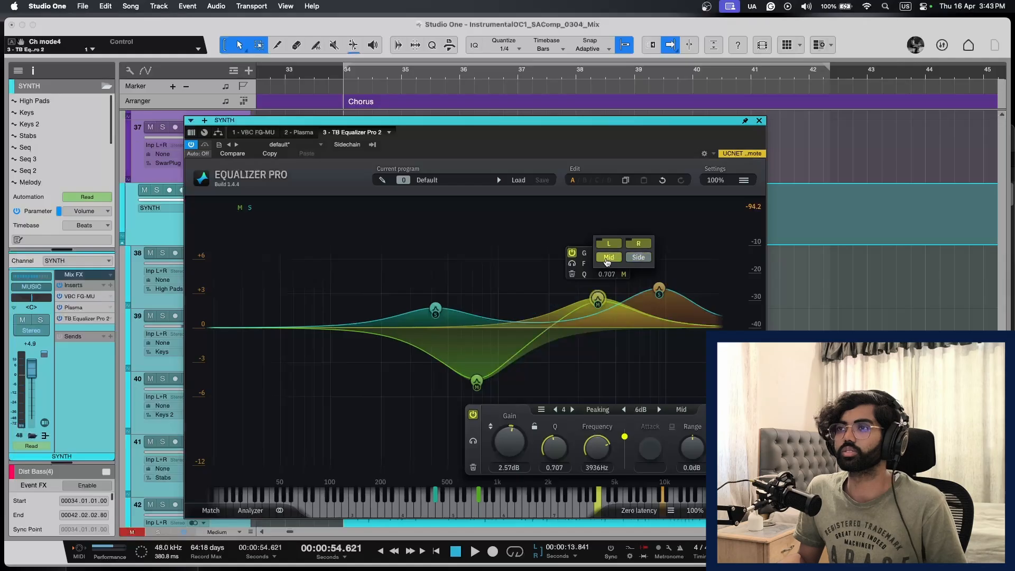
pyautogui.press('space')
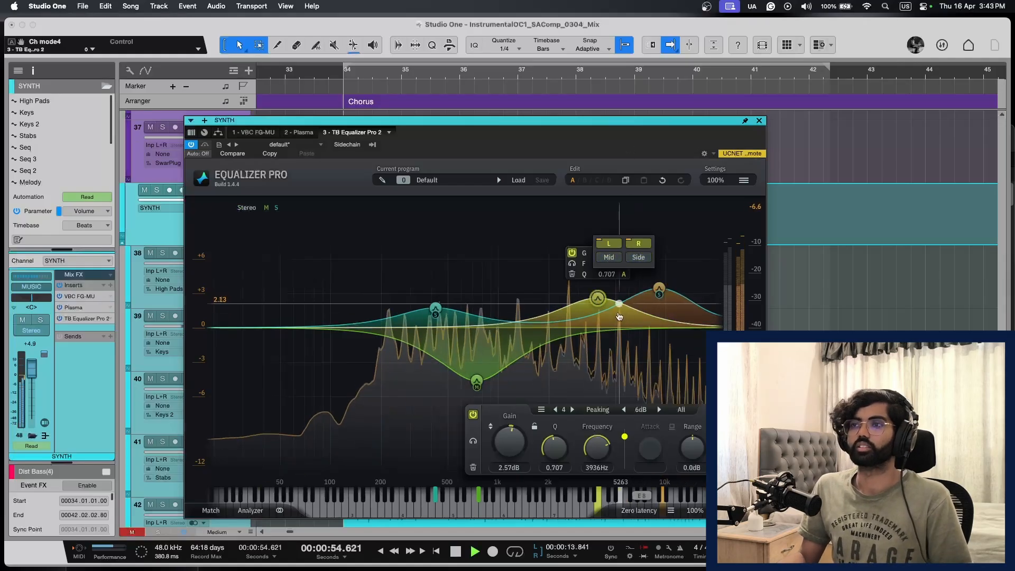
pyautogui.moveTo(597, 299); pyautogui.dragTo(596, 309)
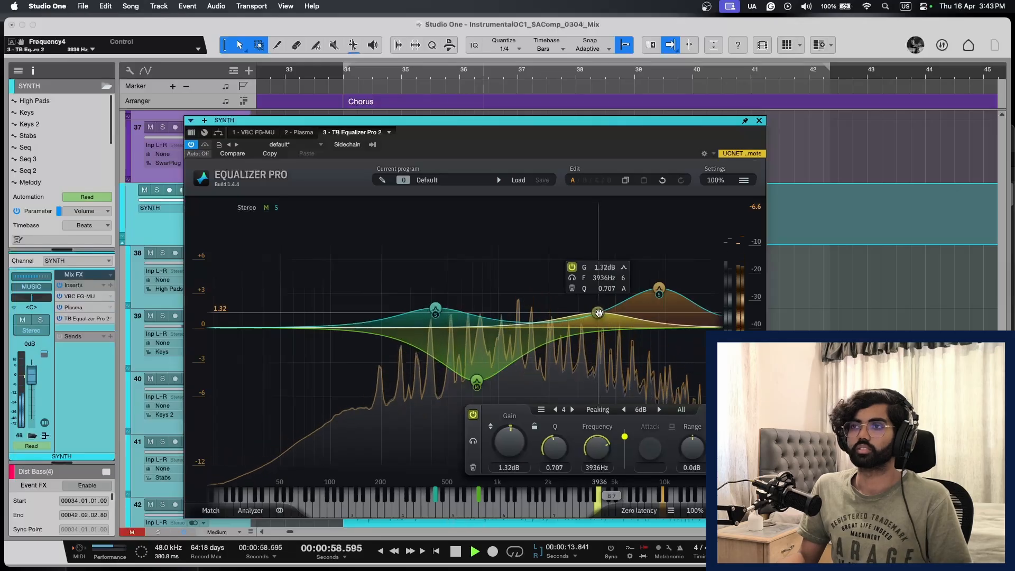
pyautogui.click(759, 121)
# Step: Listen through the Chorus while examining the synth, strings and piano tracks
pyautogui.hotkey('shift', 'w')
pyautogui.hotkey('shift', 'w')
pyautogui.scroll(-2, 658, 317)
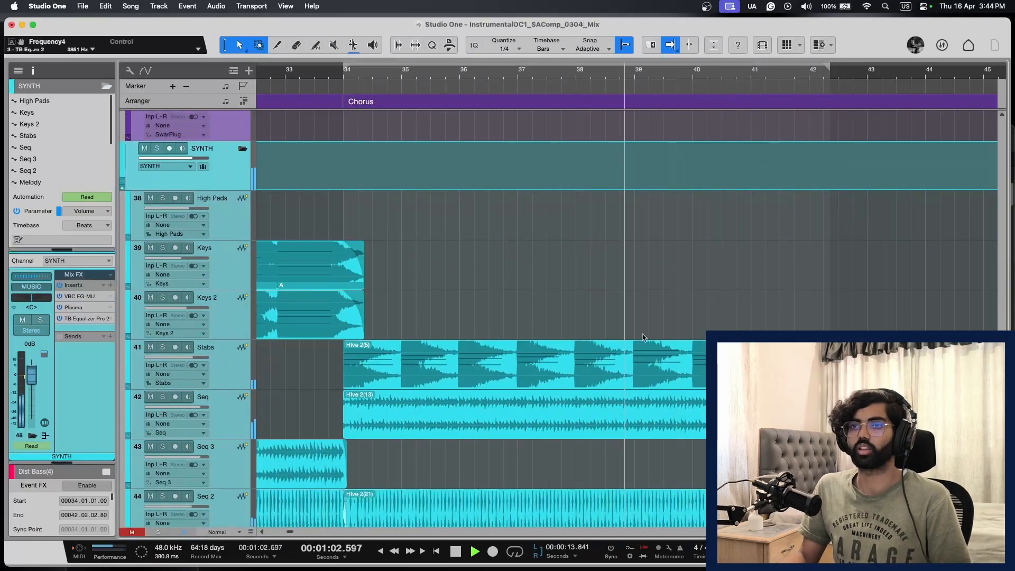
pyautogui.scroll(-8, 354, 430)
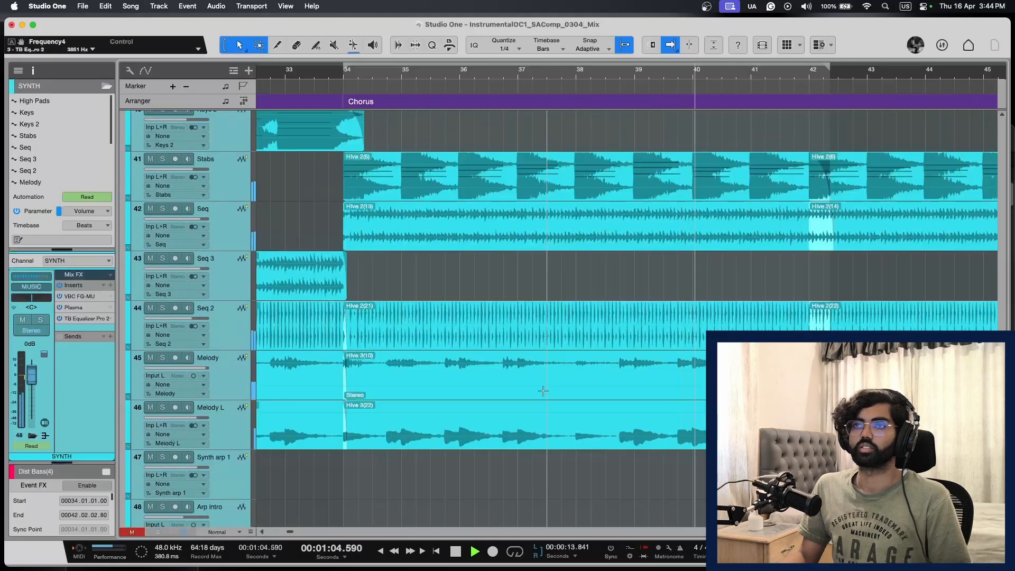
pyautogui.scroll(20, 543, 391)
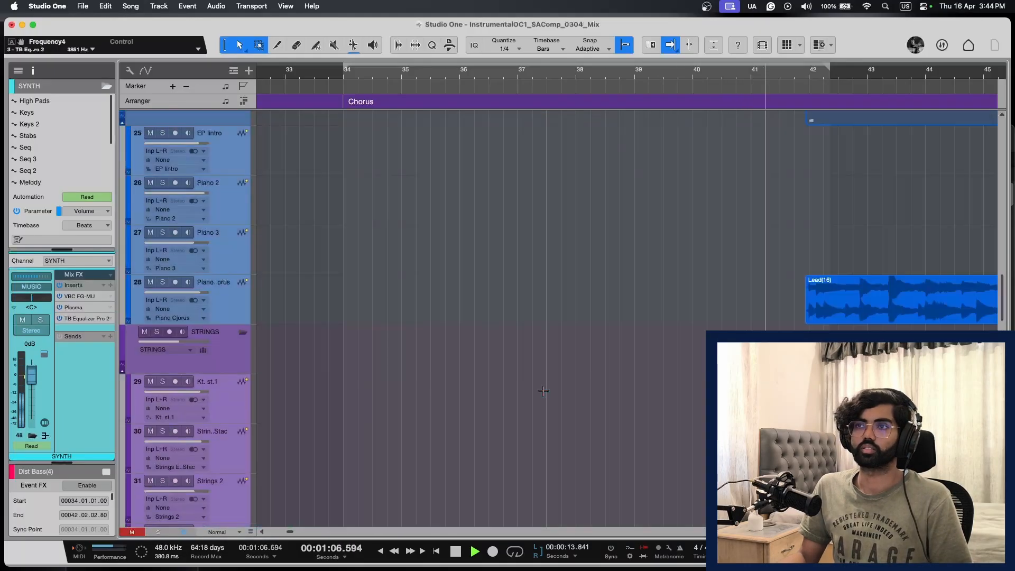
pyautogui.scroll(-12, 544, 391)
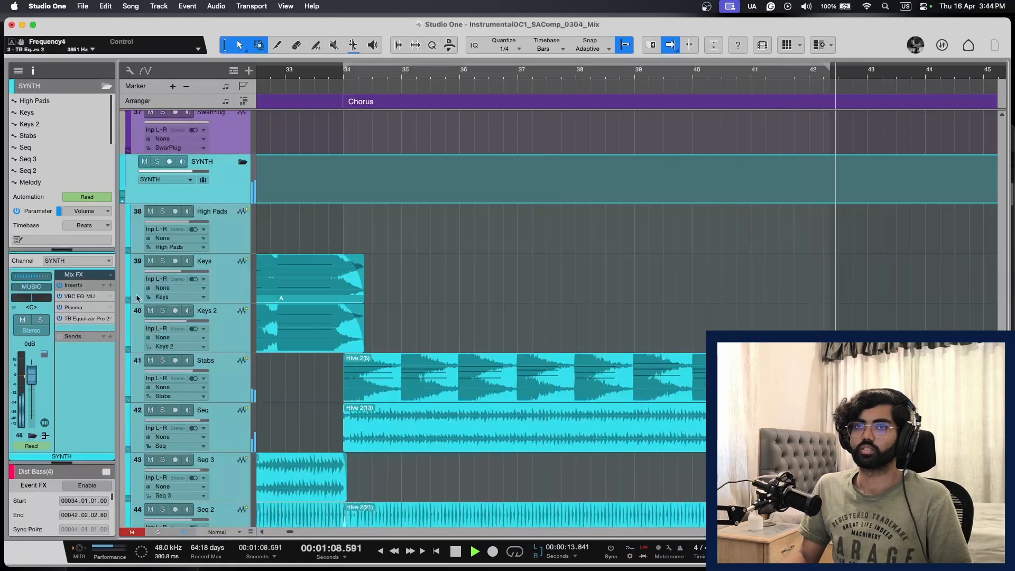
# Step: Reopen the SYNTH bus's equalizer in demo mode and compare the Chorus with band 4 disabled and enabled
pyautogui.click(79, 318)
pyautogui.press('space')
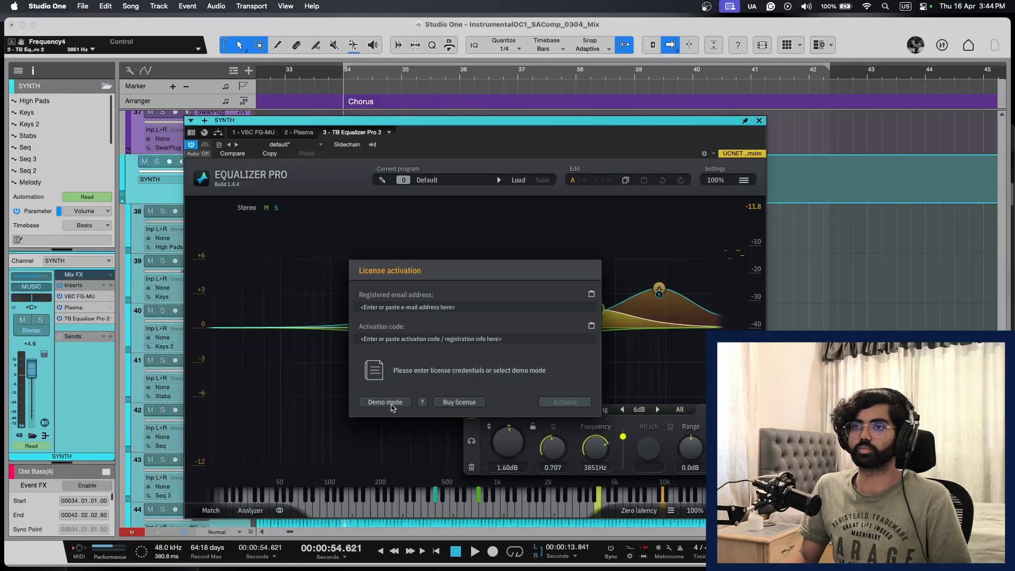
pyautogui.click(384, 403)
pyautogui.press('space')
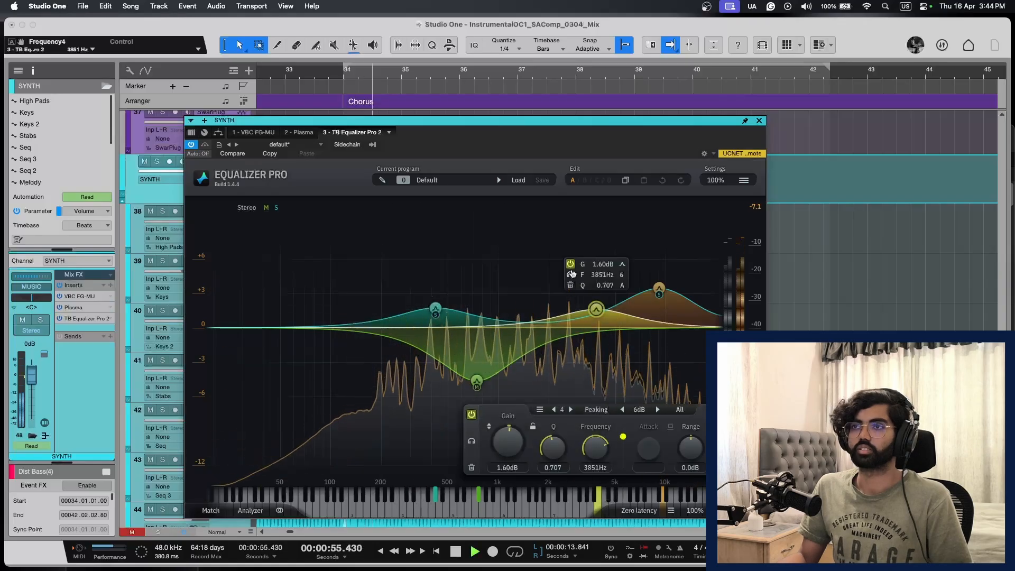
pyautogui.click(571, 264)
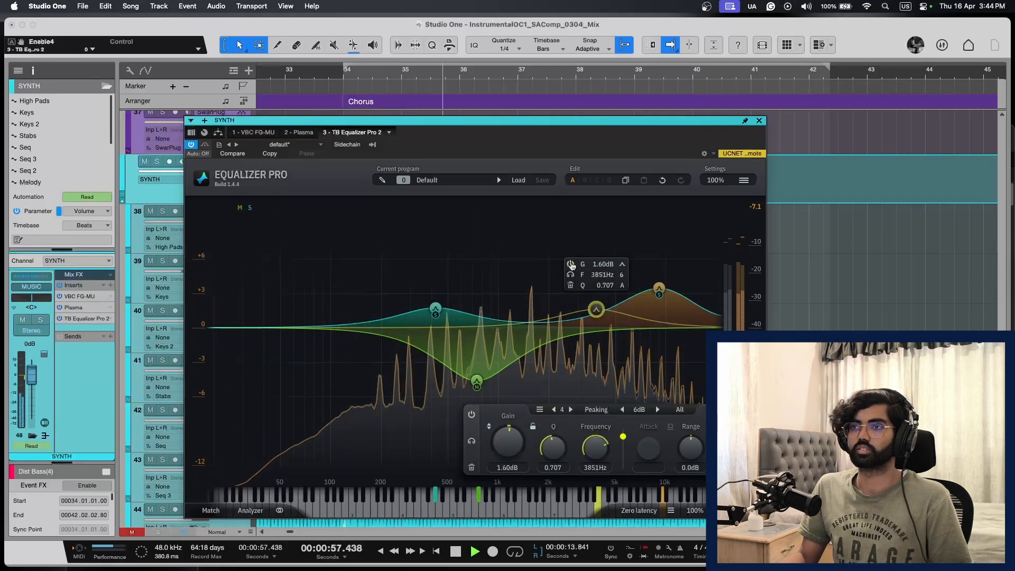
pyautogui.click(570, 263)
# Step: Move the SYNTH equalizer's band 4 to 6265 Hz at 1.55 dB while the Chorus plays, and close the plug-in
pyautogui.press('space')
pyautogui.moveTo(604, 310); pyautogui.dragTo(631, 310)
pyautogui.press('space')
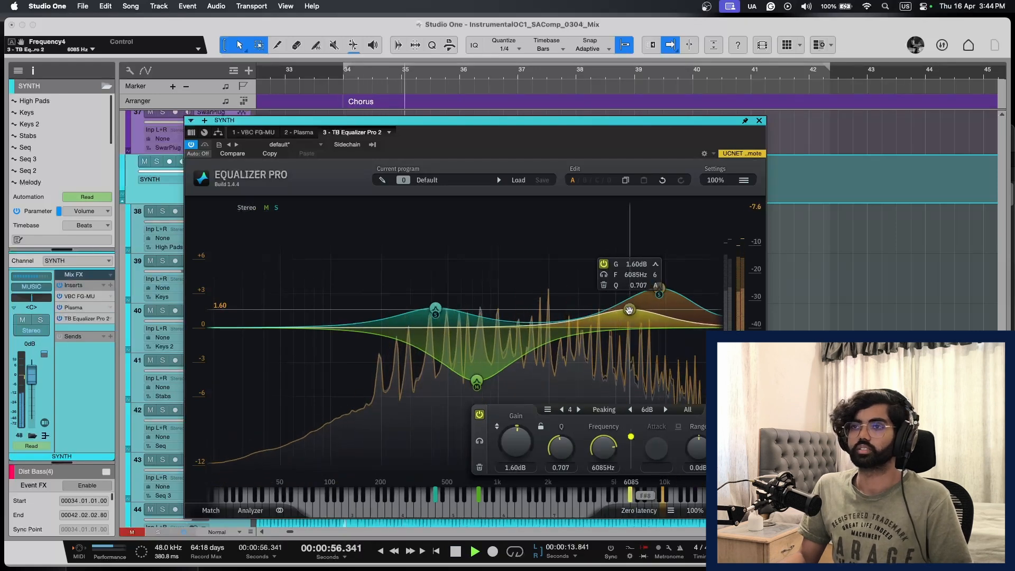
pyautogui.click(759, 121)
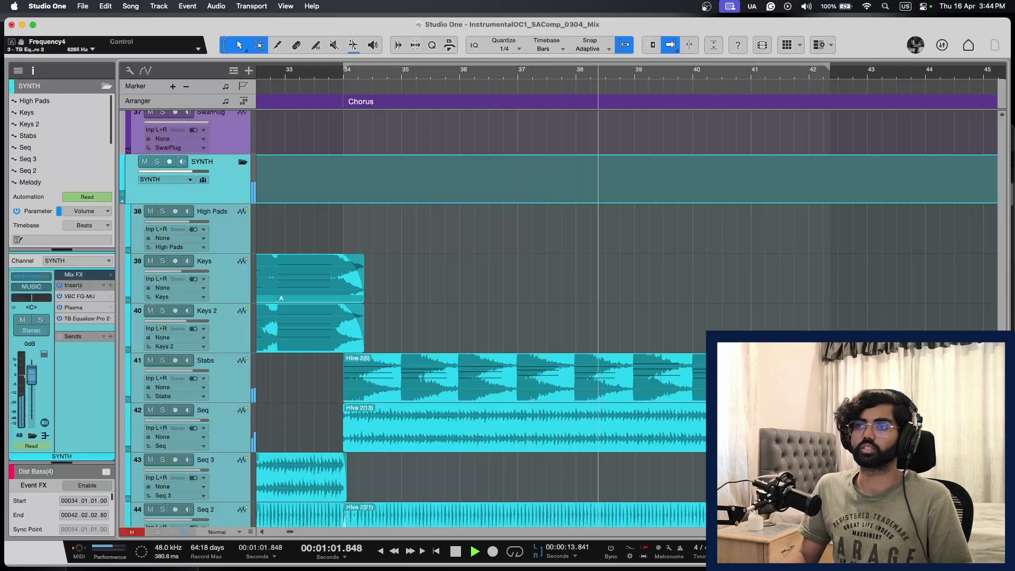
# Step: Reopen the SYNTH bus's equalizer in demo mode and add a -2.14 dB peaking cut at 2659 Hz, closing the plug-in
pyautogui.hotkey('shift', 'w')
pyautogui.hotkey('shift', 'w')
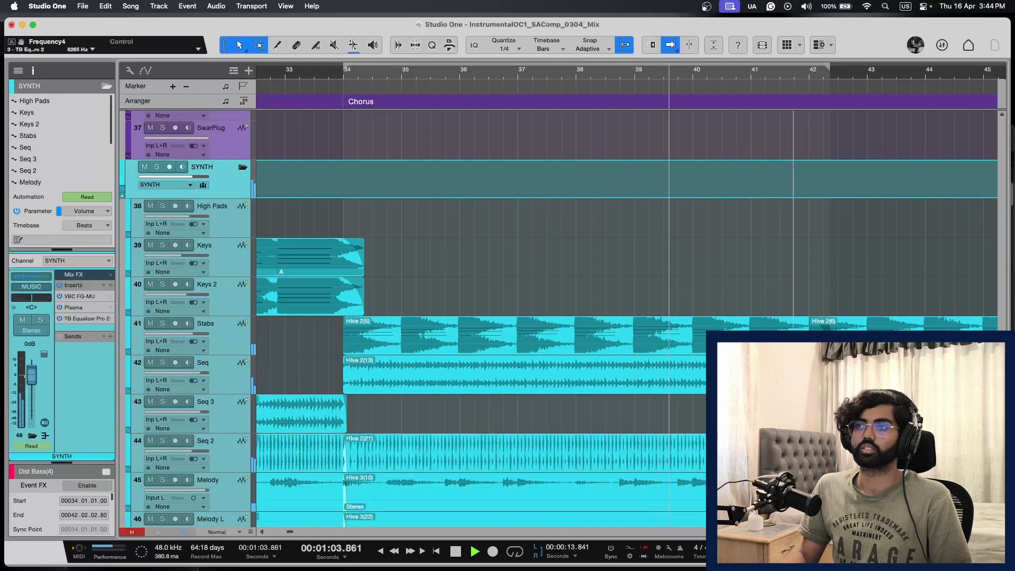
pyautogui.hotkey('shift', 'e')
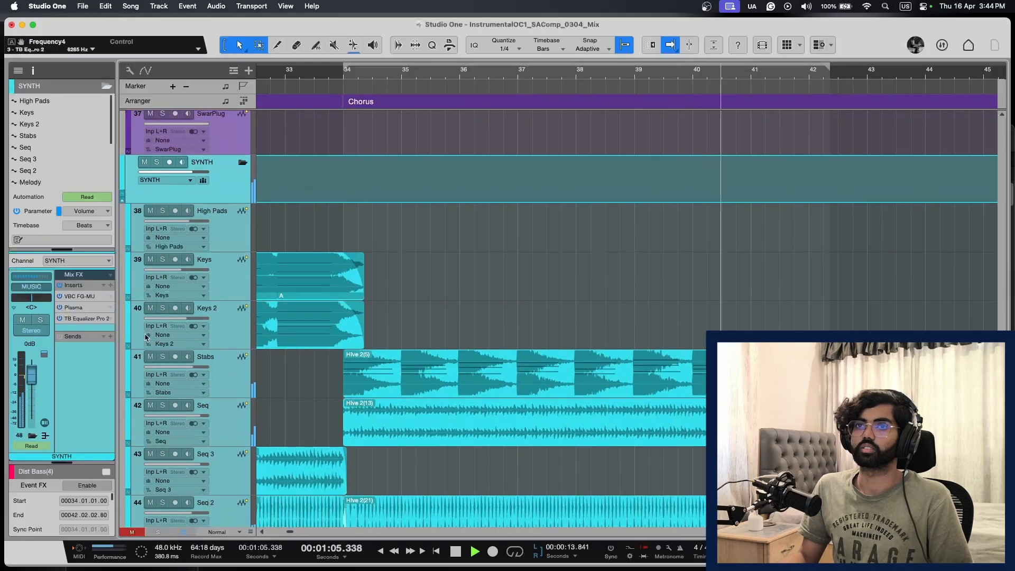
pyautogui.doubleClick(77, 319)
pyautogui.press('space')
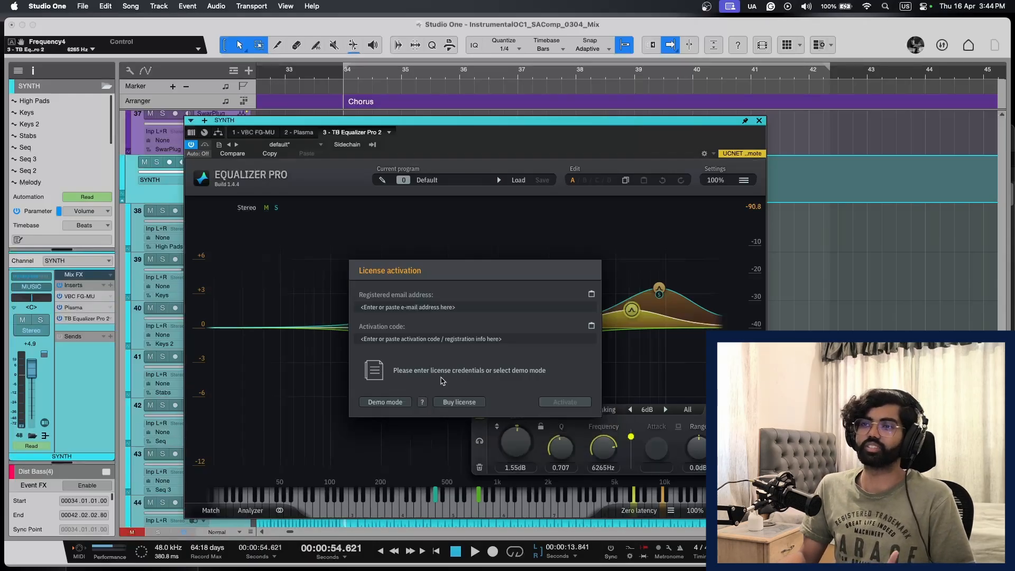
pyautogui.click(385, 402)
pyautogui.press('space')
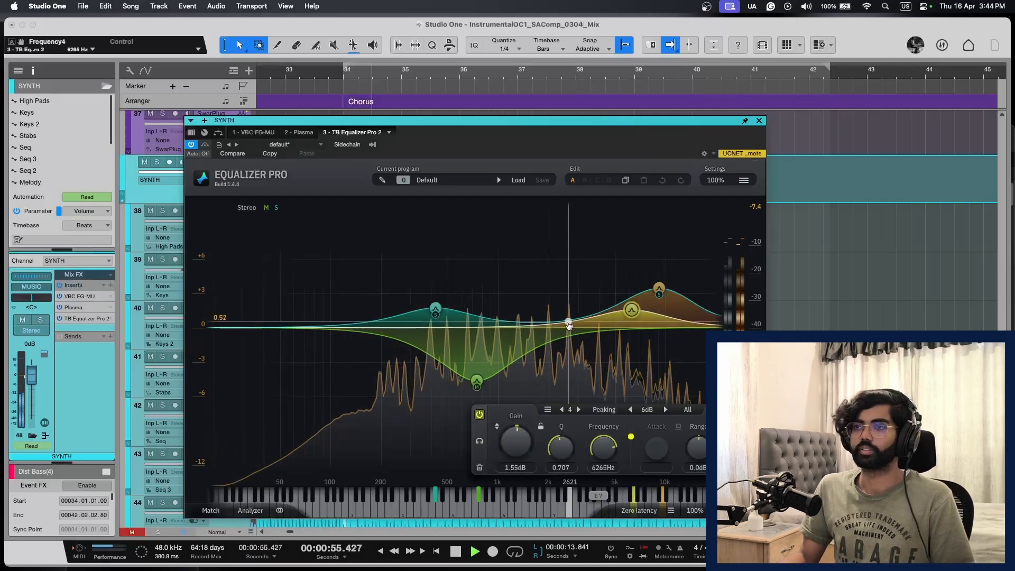
pyautogui.moveTo(568, 325); pyautogui.dragTo(568, 352)
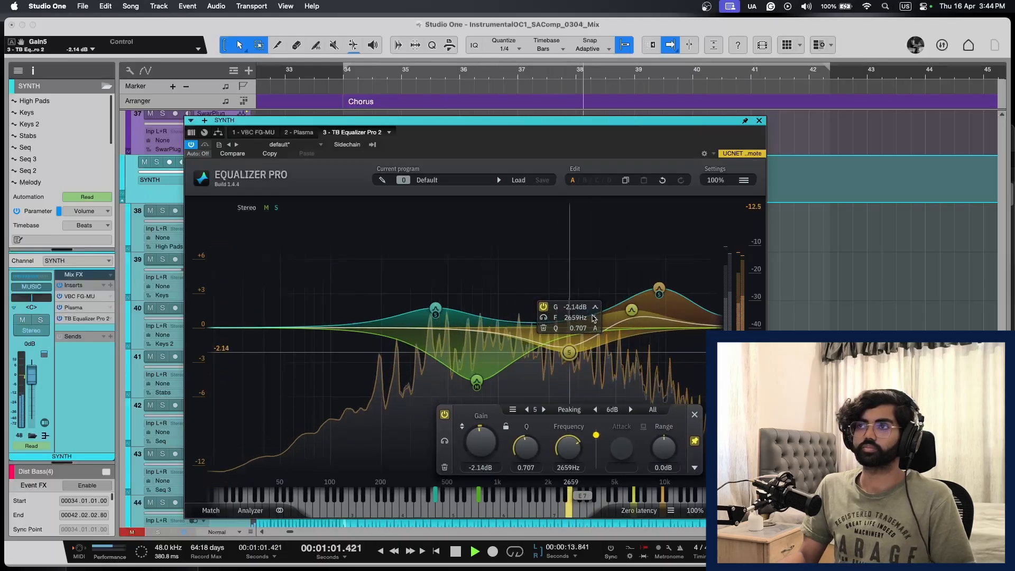
pyautogui.press('Escape')
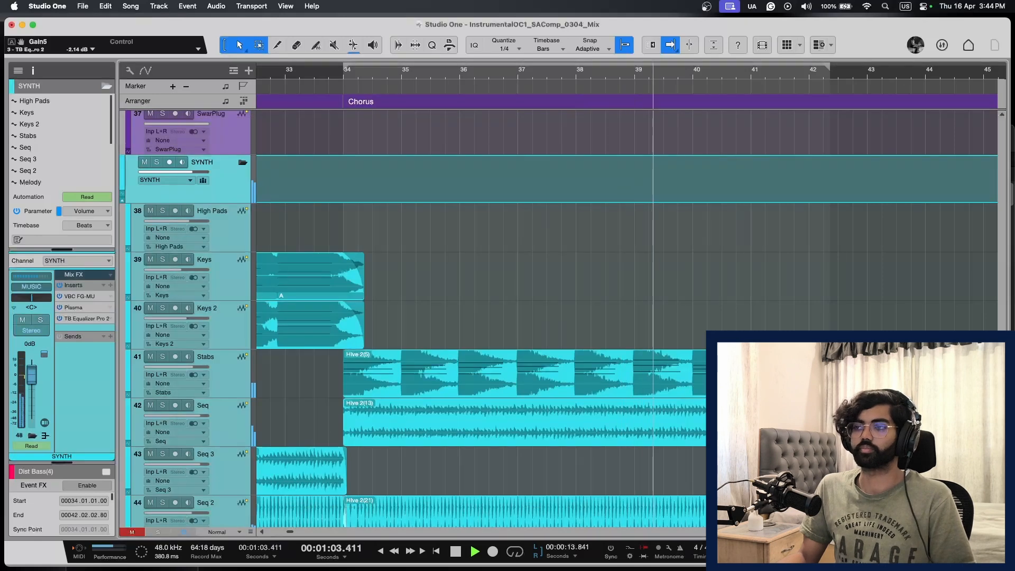
# Step: Solo the Seq track and add a Shimmer send to it with a level of -14.0
pyautogui.hscroll(5, 740, 423)
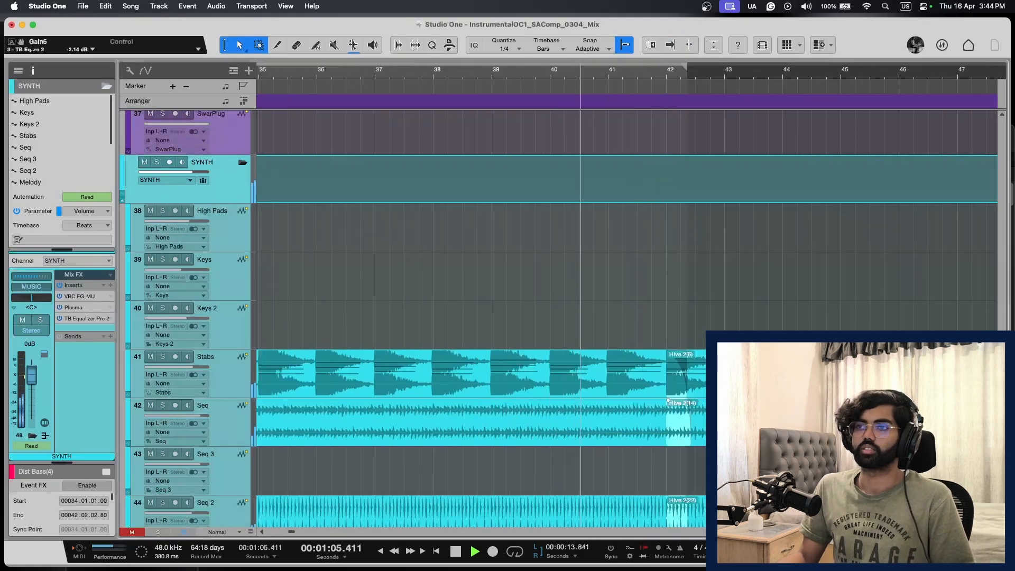
pyautogui.hotkey('shift', 'e')
pyautogui.press('w')
pyautogui.hotkey('shift', 'w')
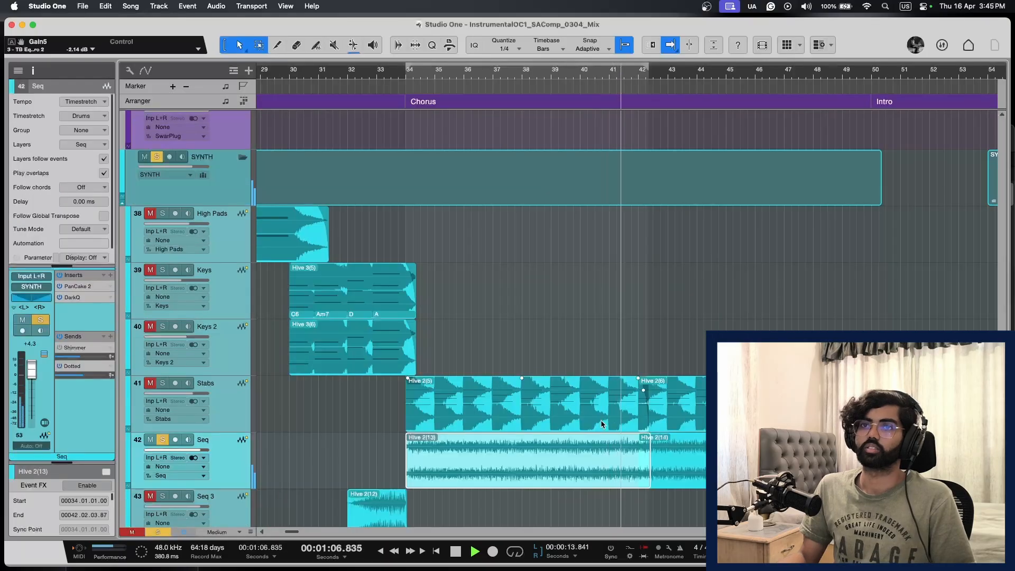
pyautogui.press('space')
pyautogui.click(111, 340)
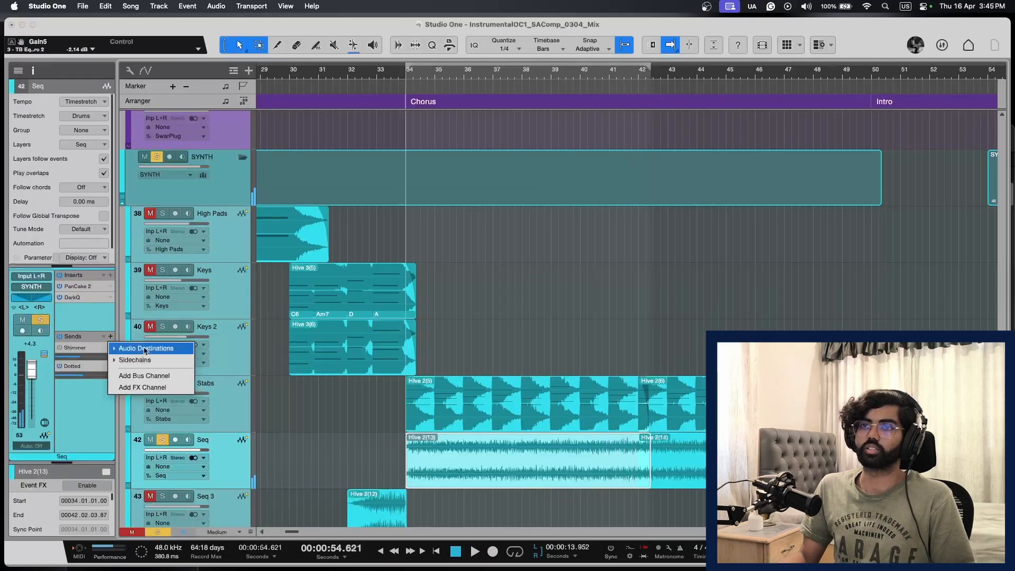
pyautogui.click(185, 477)
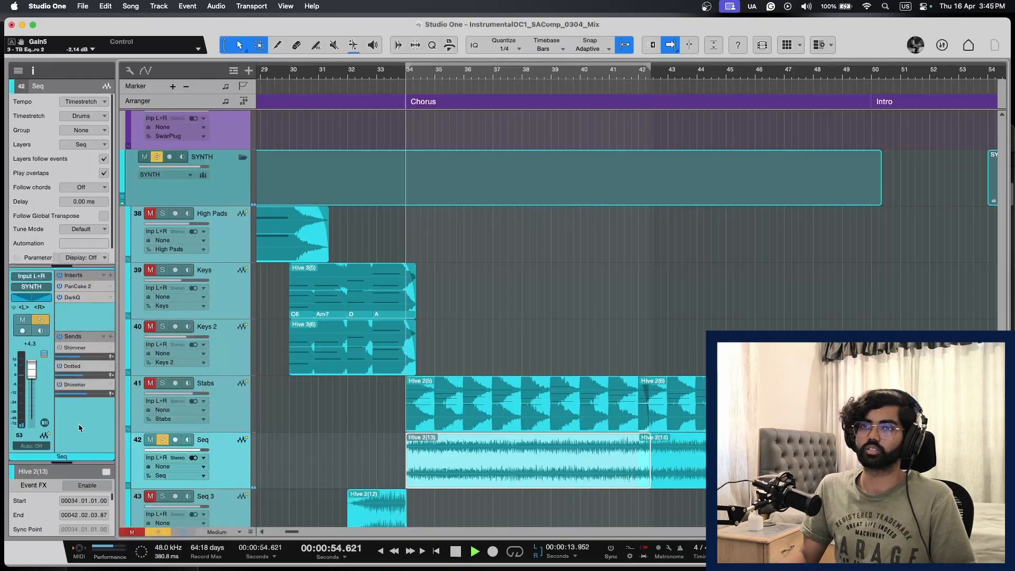
pyautogui.moveTo(69, 394); pyautogui.dragTo(88, 397)
# Step: Unsolo the Seq track and examine the Melody and Melody L tracks in the Chorus
pyautogui.press('s')
pyautogui.scroll(-3, 623, 385)
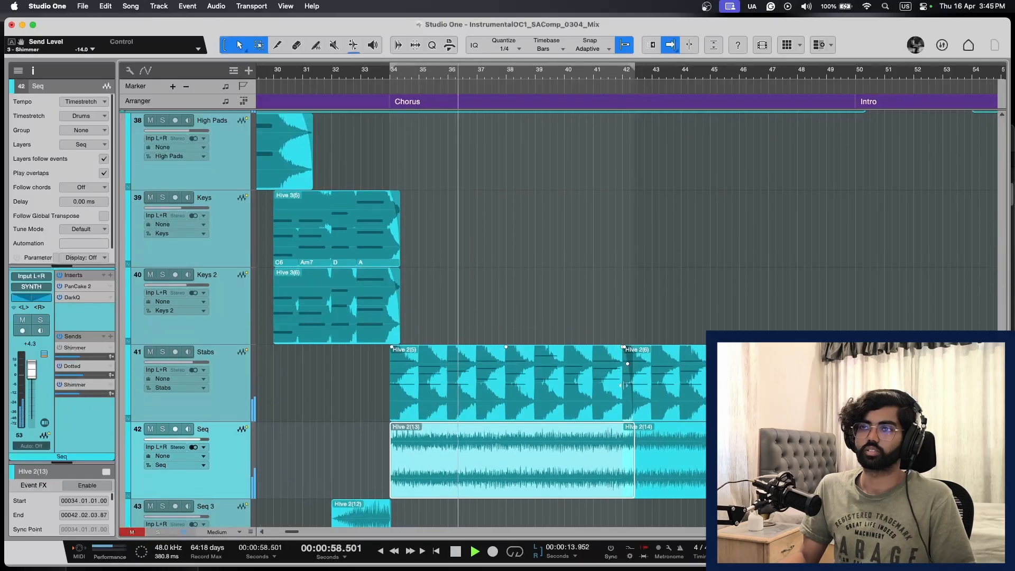
pyautogui.scroll(-3, 624, 385)
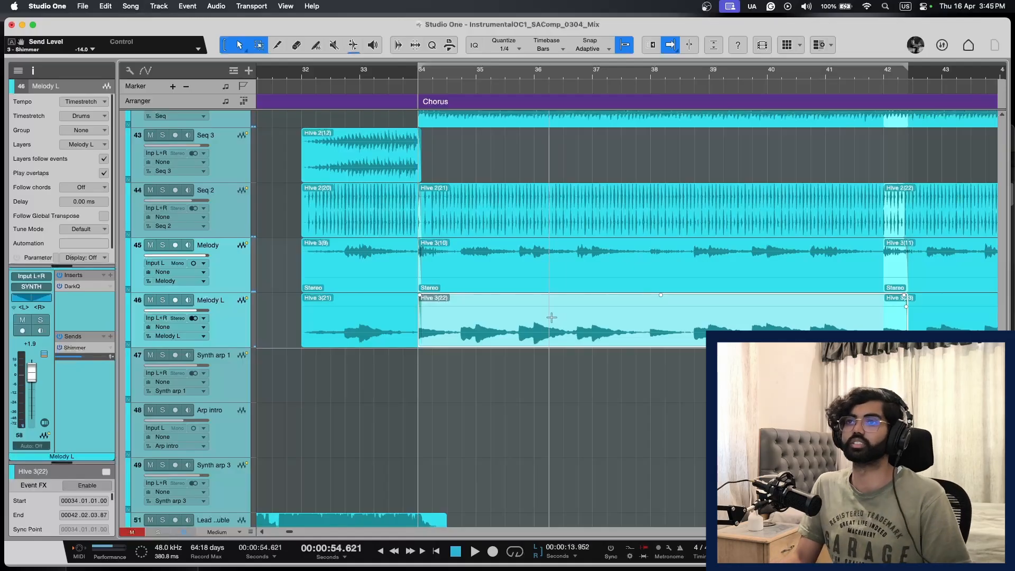
# Step: Play back the Chorus with its synth tracks in view
pyautogui.press('w')
pyautogui.hotkey('shift', 'w')
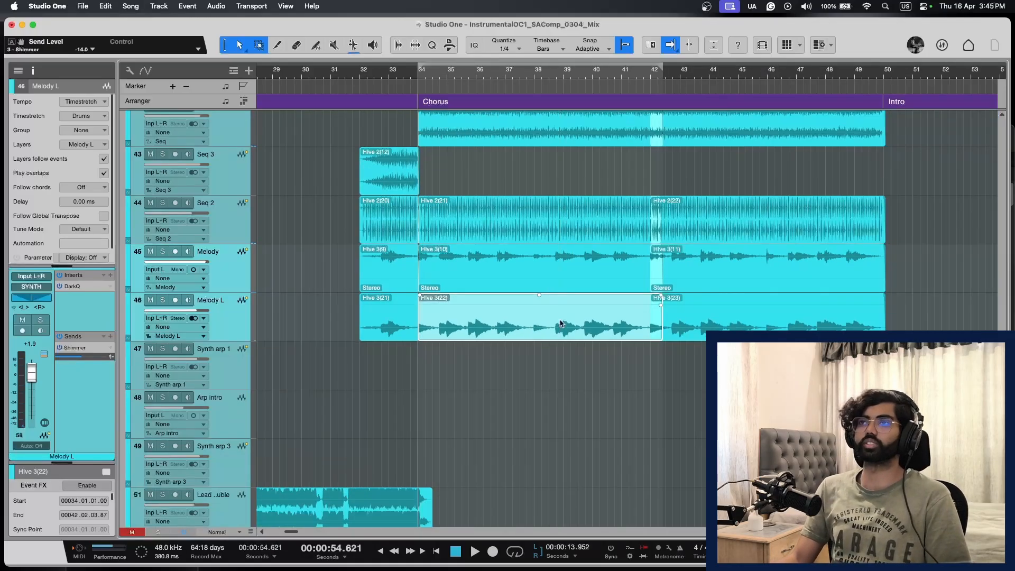
pyautogui.press('space')
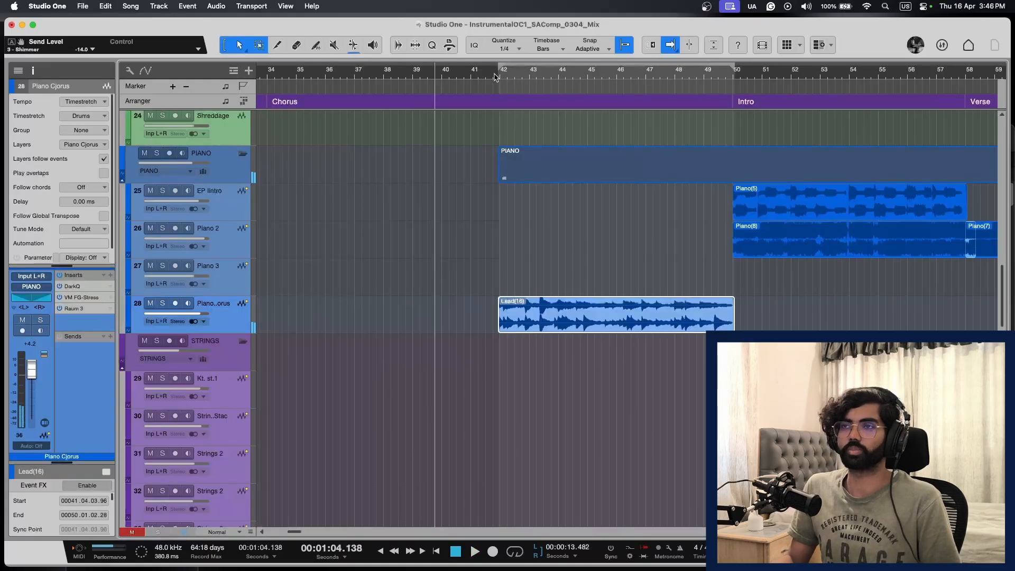
# Step: Place the playback position just before bar 42, solo the Piano Cjorus track and make a complete duplicate of it
pyautogui.click(496, 76)
pyautogui.press('z')
pyautogui.hotkey('shift', 'e')
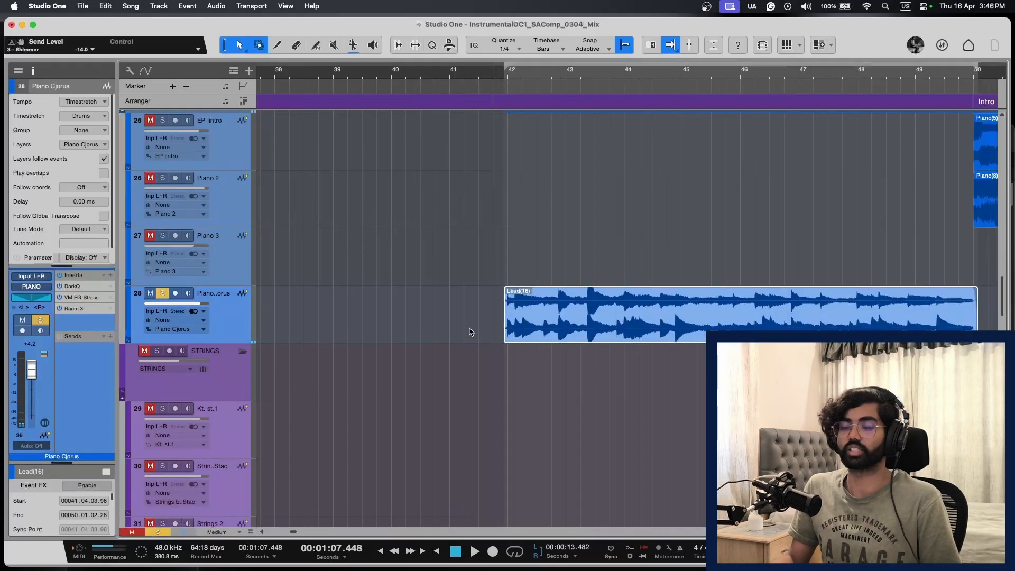
pyautogui.rightClick(242, 339)
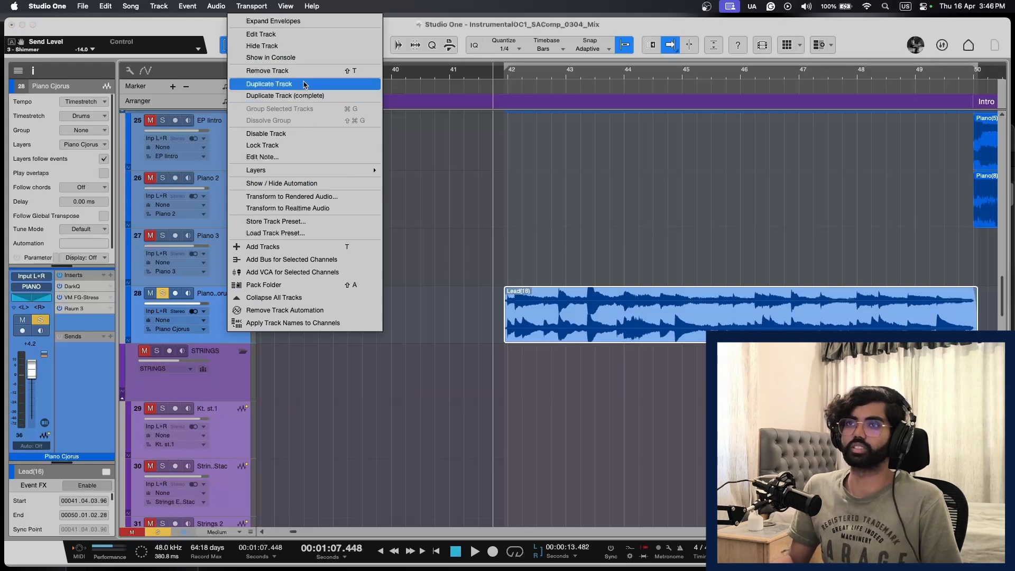
pyautogui.click(309, 96)
pyautogui.scroll(-6, 629, 378)
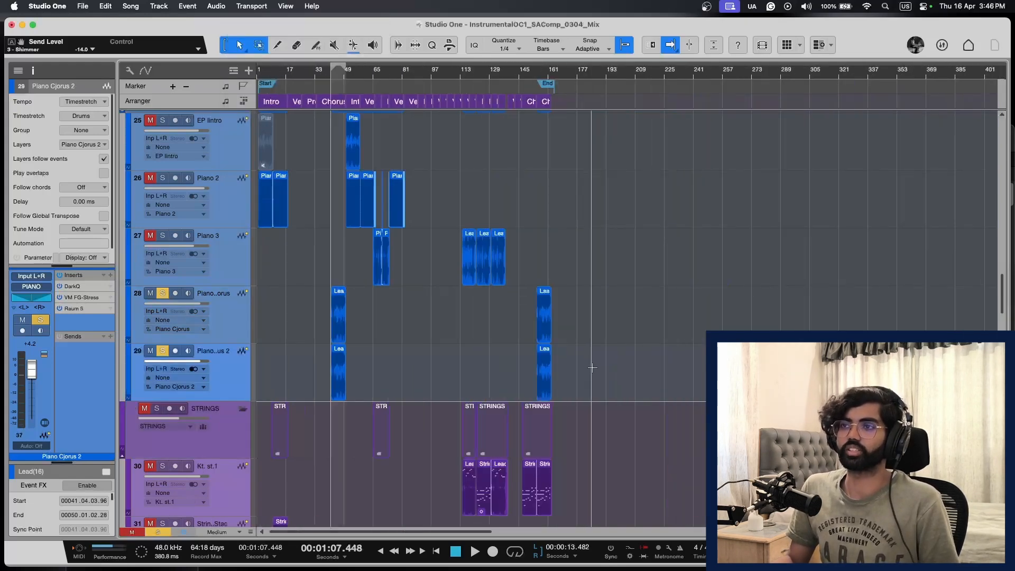
# Step: Select the duplicated piano track's Lead events and transpose them upward through the event settings
pyautogui.moveTo(775, 372); pyautogui.dragTo(324, 375)
pyautogui.press('e')
pyautogui.press('e')
pyautogui.press('e')
pyautogui.press('e')
pyautogui.press('e')
pyautogui.rightClick(476, 385)
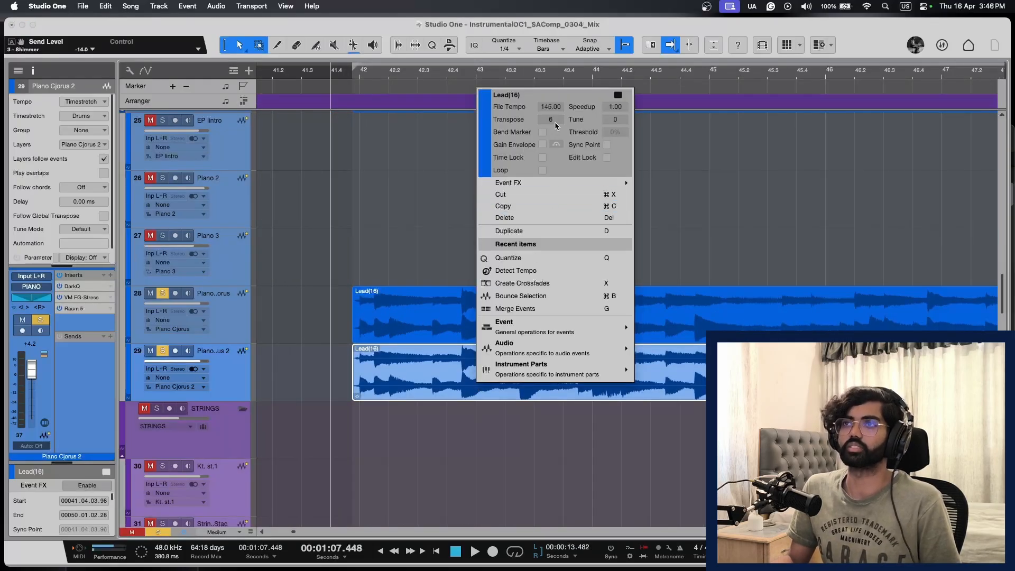
pyautogui.click(493, 24)
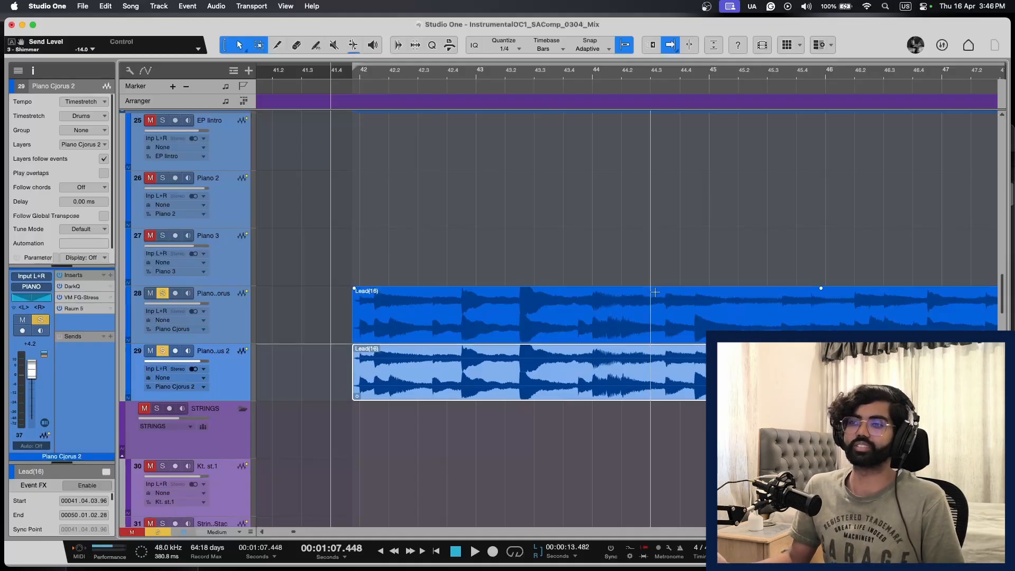
# Step: Take the original Piano Cjorus out of solo and listen to the transposed Piano Cjorus 2 from just before bar 42
pyautogui.press('w')
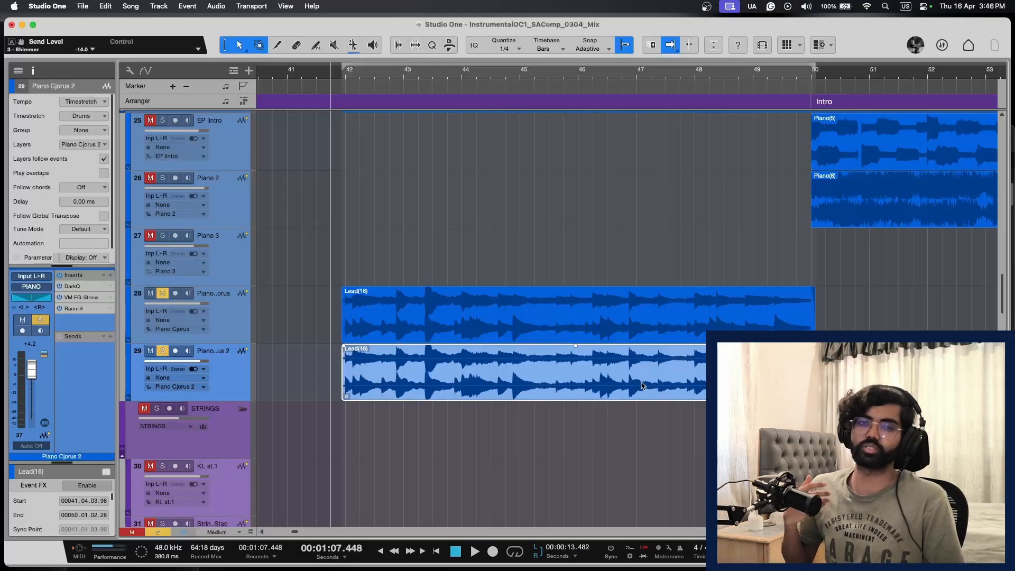
pyautogui.press('e')
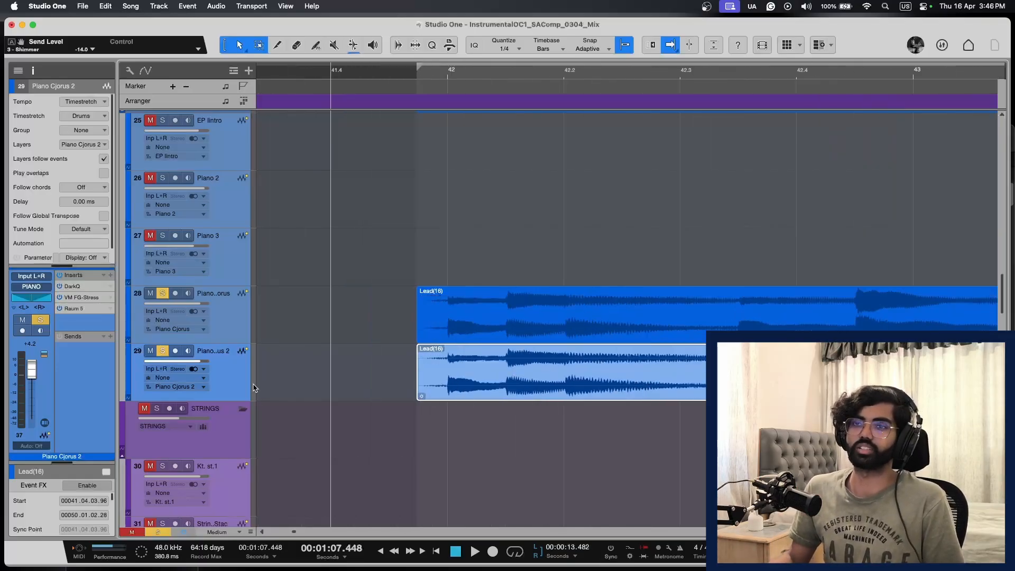
pyautogui.click(164, 293)
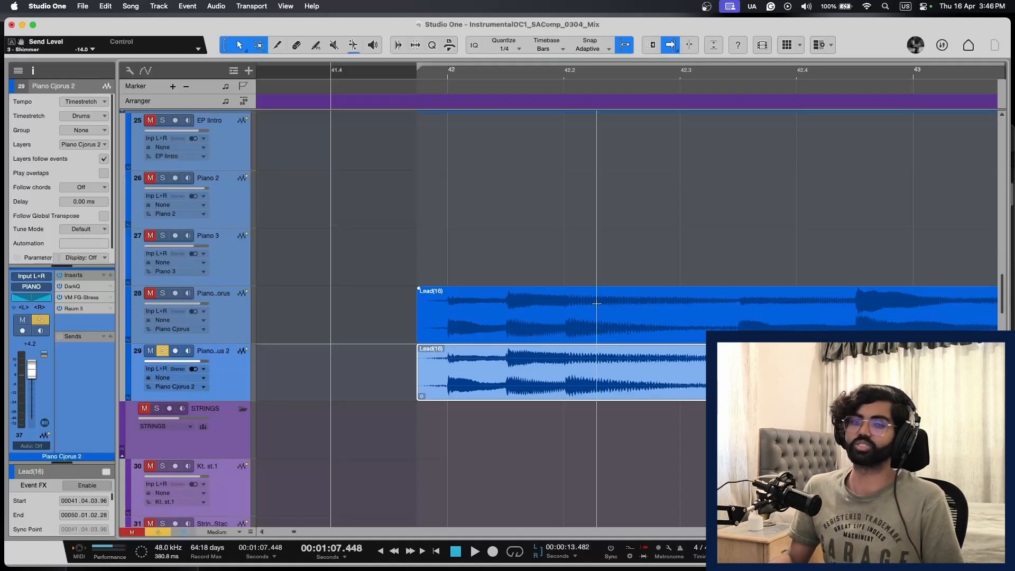
pyautogui.press('w')
pyautogui.press('w')
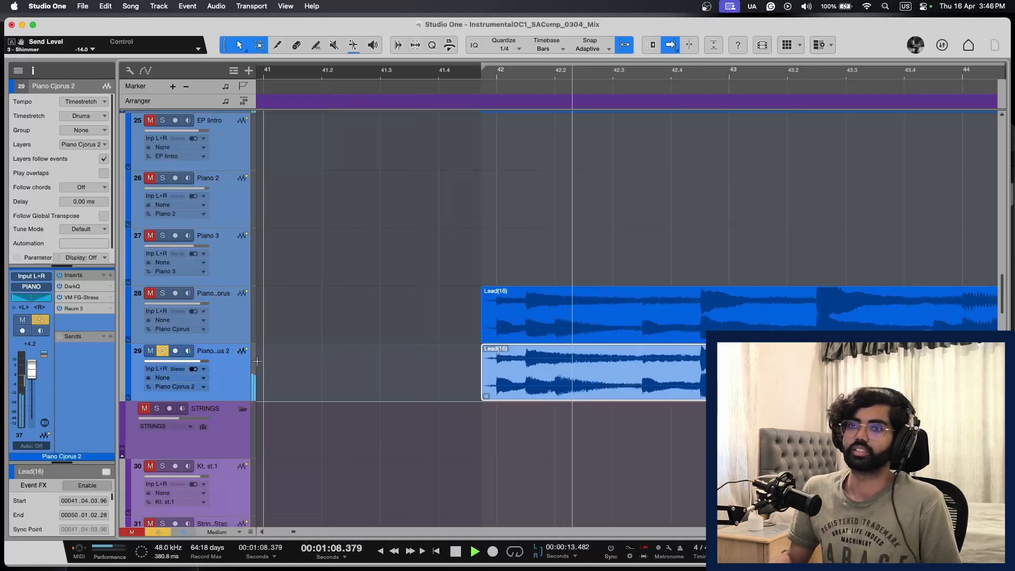
pyautogui.hotkey('alt', 'e')
pyautogui.press('space')
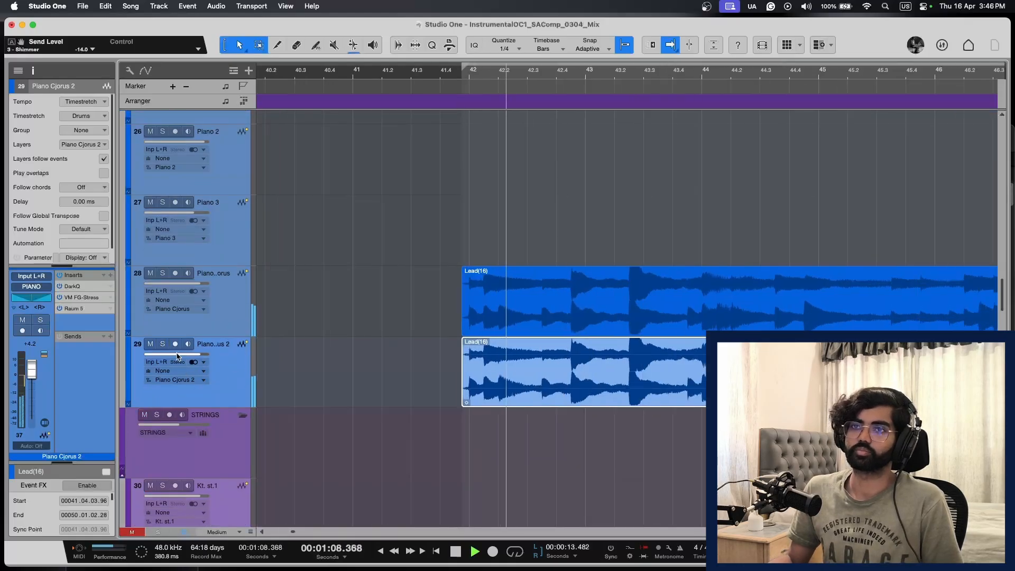
# Step: Lower the Piano Cjorus 2 volume to -0.9 and solo it together with Piano Cjorus during playback
pyautogui.moveTo(189, 355); pyautogui.dragTo(25, 375)
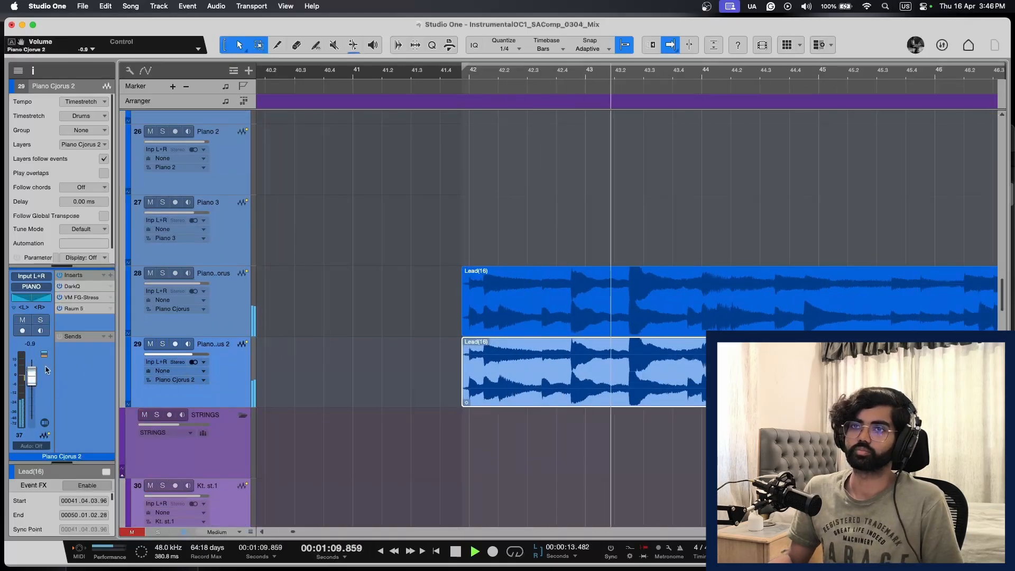
pyautogui.click(229, 318)
pyautogui.keyDown('shift'); pyautogui.click(222, 346); pyautogui.keyUp('shift')
pyautogui.press('s')
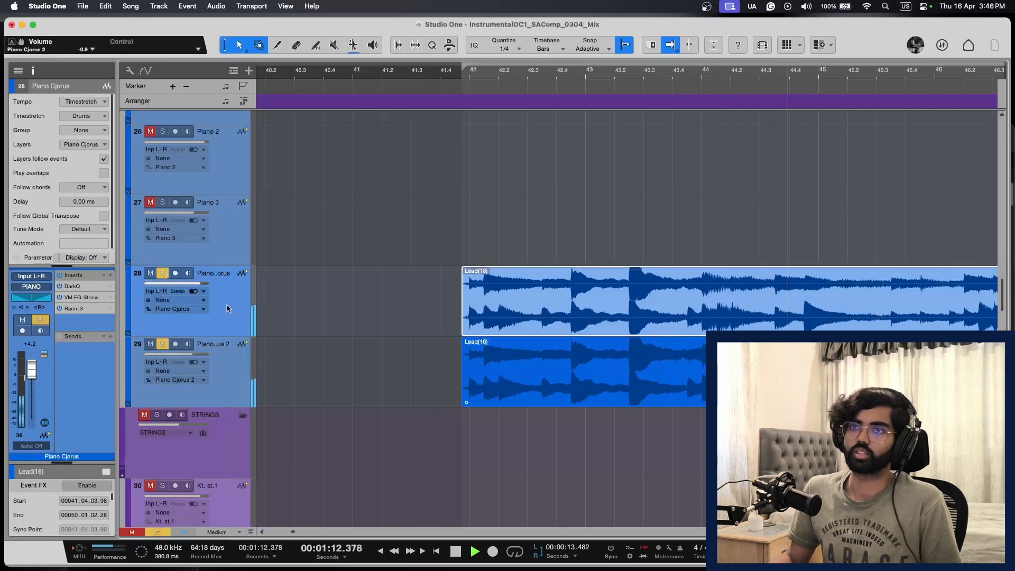
pyautogui.press('w')
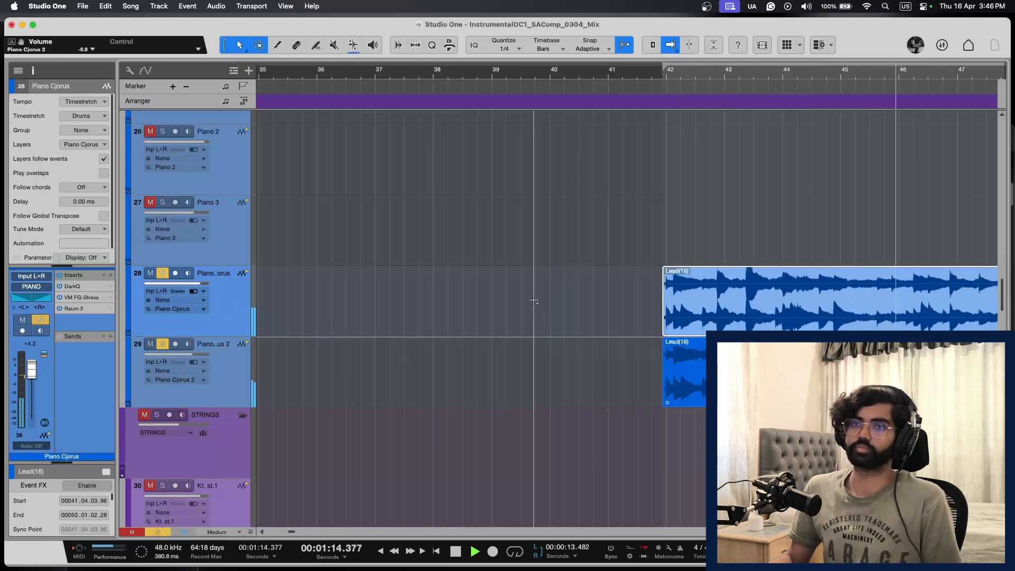
# Step: Unsolo both Chorus piano tracks and lower the Piano Cjorus 2 volume to -3.7
pyautogui.press('s')
pyautogui.hotkey('shift', 'w')
pyautogui.hscroll(8, 539, 320)
pyautogui.hotkey('shift', 'e')
pyautogui.press('w')
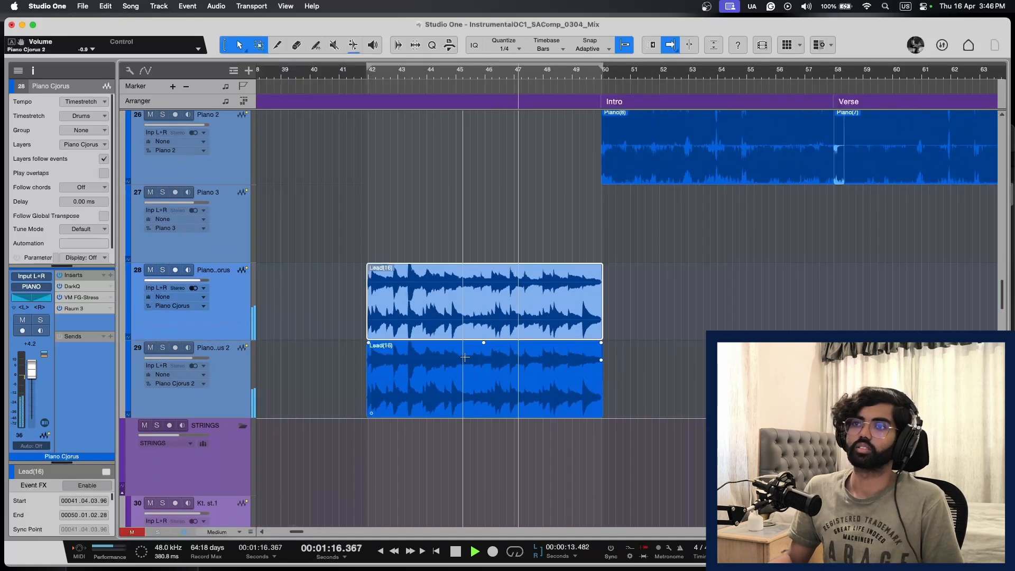
pyautogui.moveTo(192, 358); pyautogui.dragTo(95, 358)
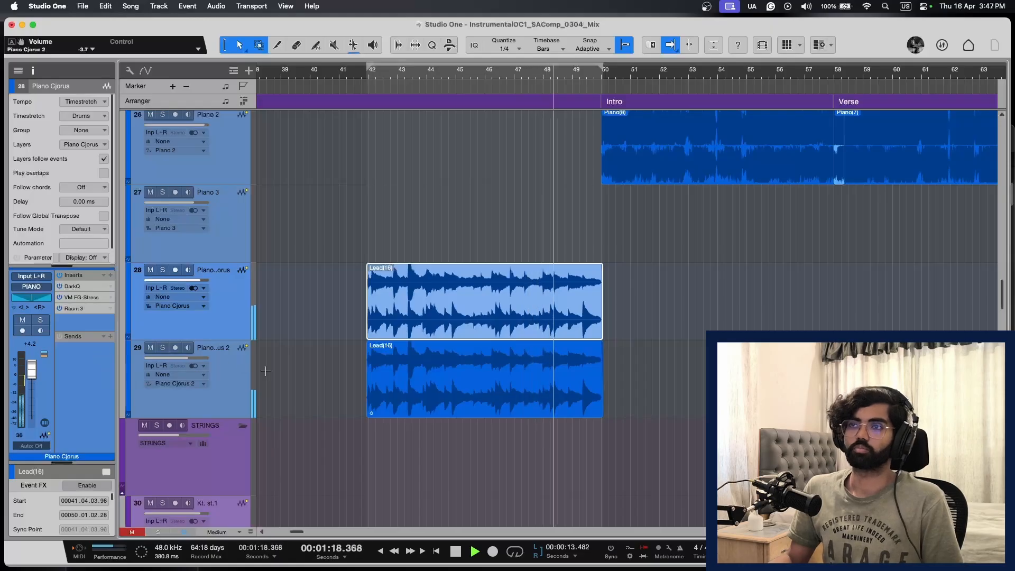
# Step: Replay the full mix from just before bar 42 and mute Piano Cjorus 2 to compare the sound without it
pyautogui.click(364, 75)
pyautogui.press('e')
pyautogui.press('e')
pyautogui.press('e')
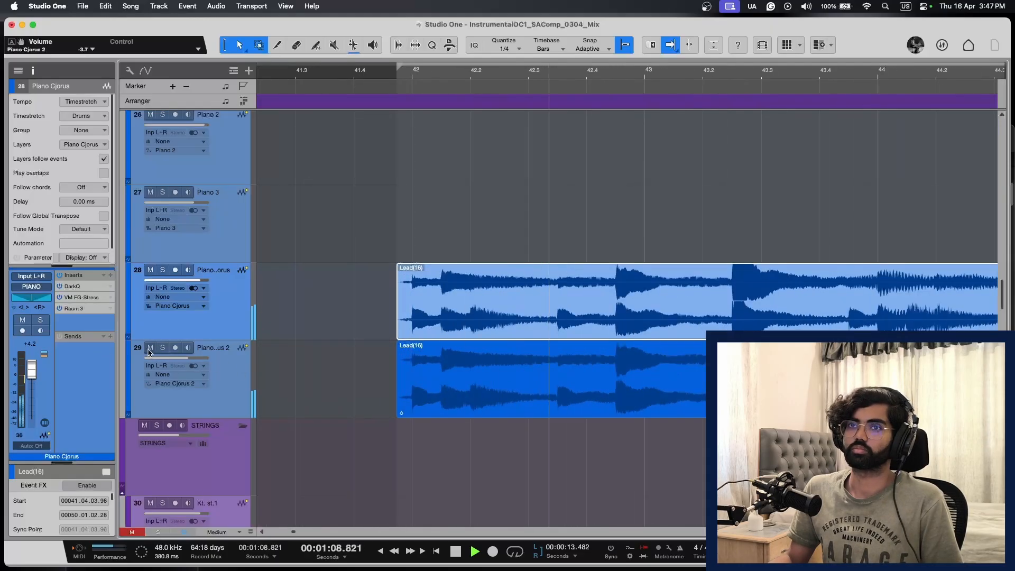
pyautogui.click(150, 348)
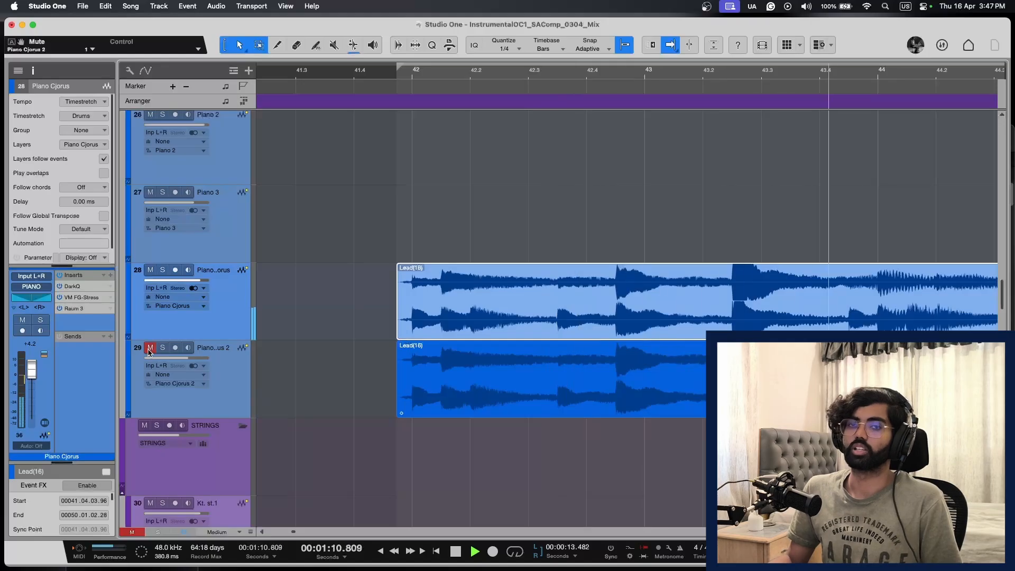
# Step: Solo the original Piano Cjorus, audition it from just before bar 42, and check it against the Piano Cjorus 2 layer
pyautogui.press('w')
pyautogui.hscroll(-5, 482, 381)
pyautogui.hotkey('shift', 'w')
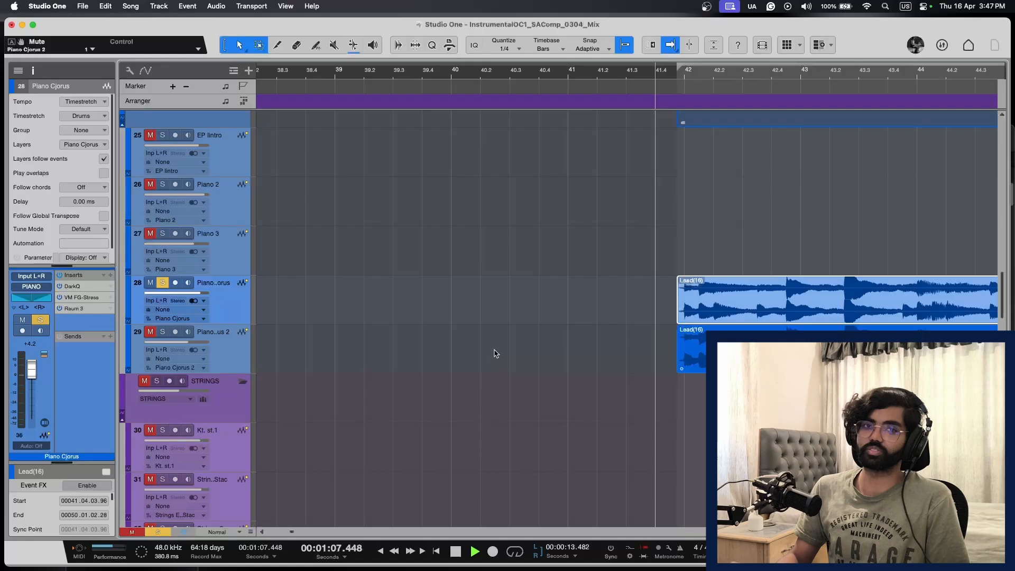
pyautogui.press('space')
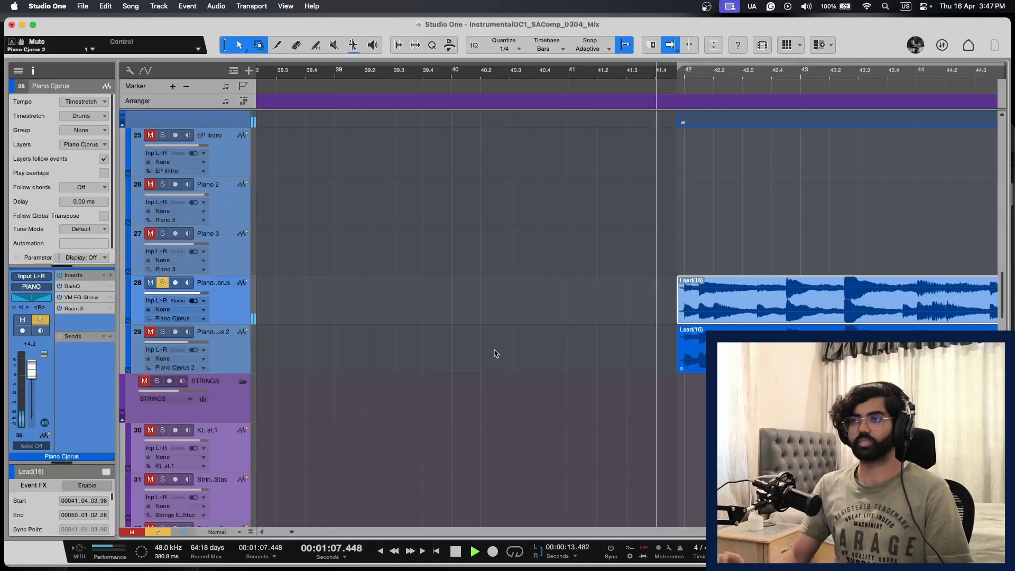
pyautogui.press('w')
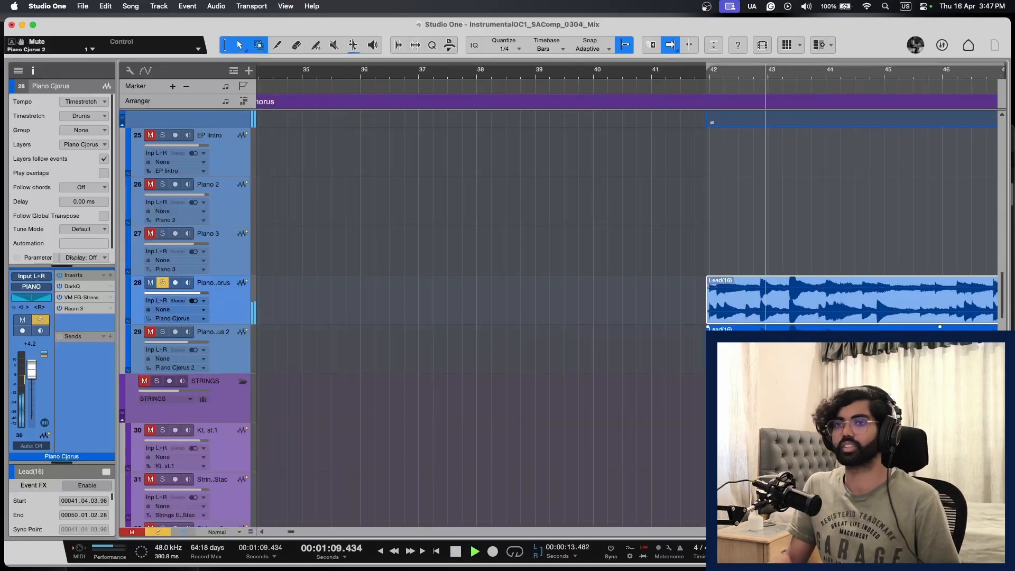
pyautogui.click(162, 332)
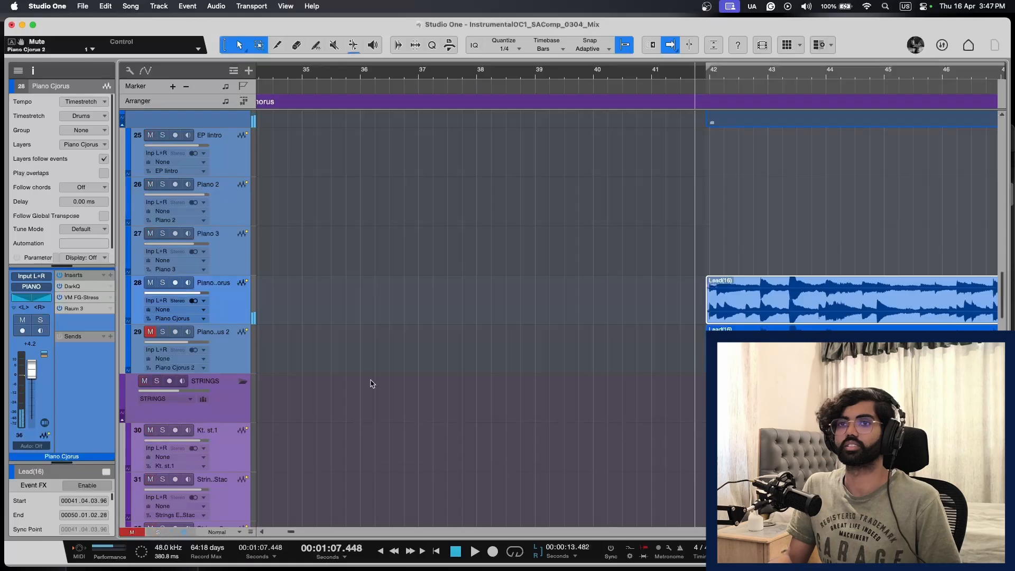
# Step: Listen to the full mix with Piano Cjorus 2 muted, unmute it and replay the passage
pyautogui.hscroll(5, 341, 354)
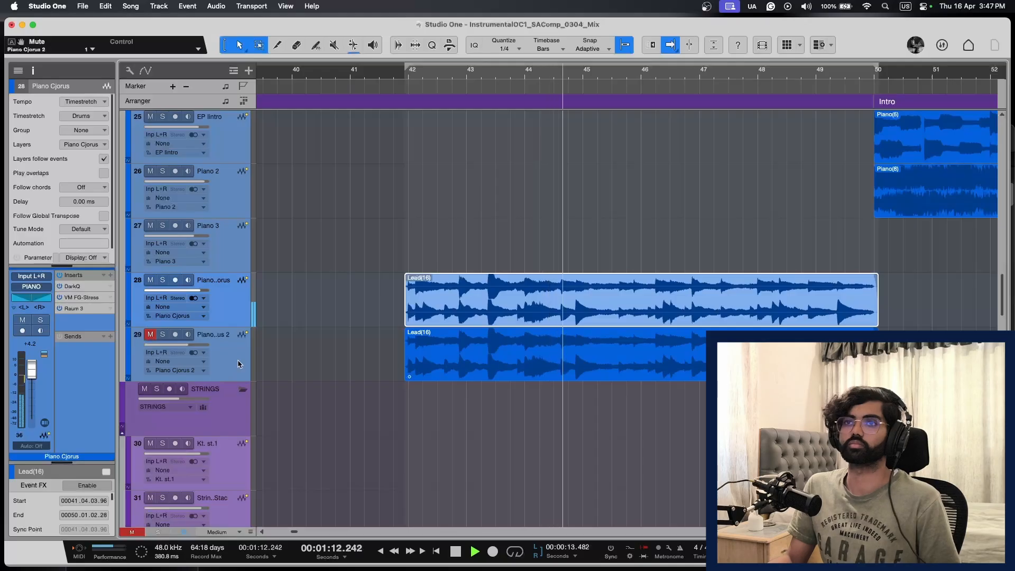
pyautogui.press('space')
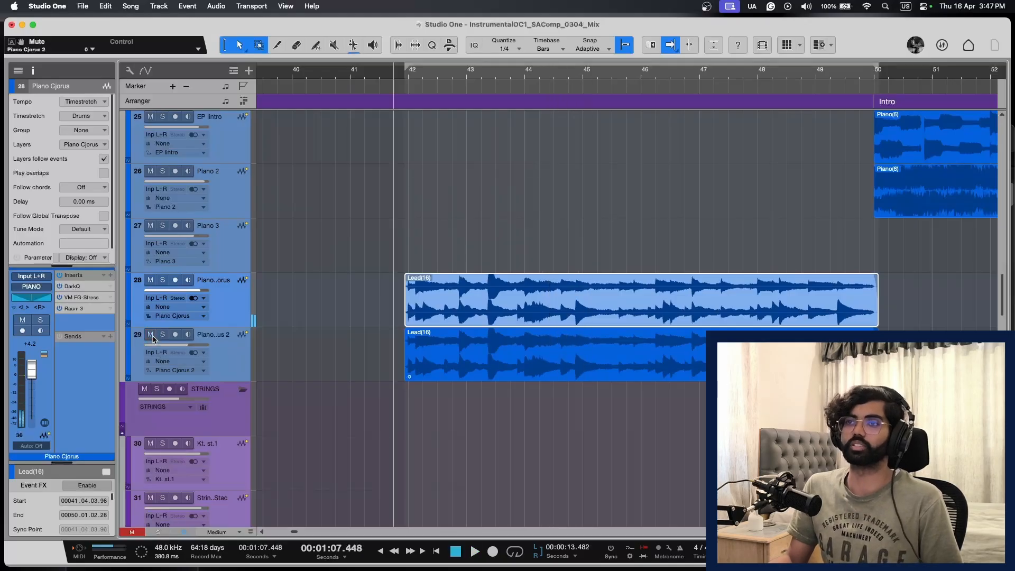
pyautogui.press('space')
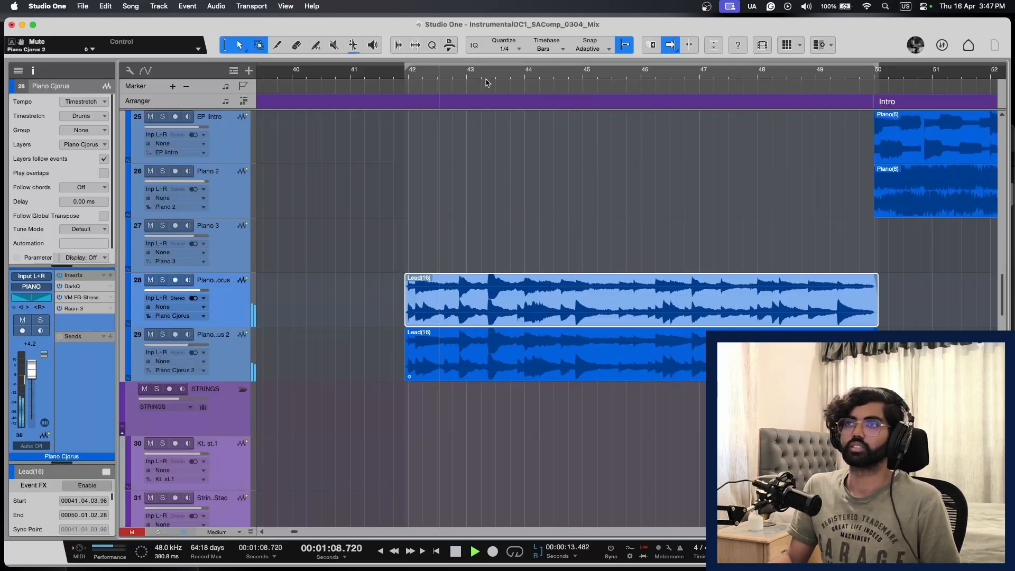
# Step: Open the bloom plug-in on the Main output and slightly raise the side control of its lo-mids band
pyautogui.press('F3')
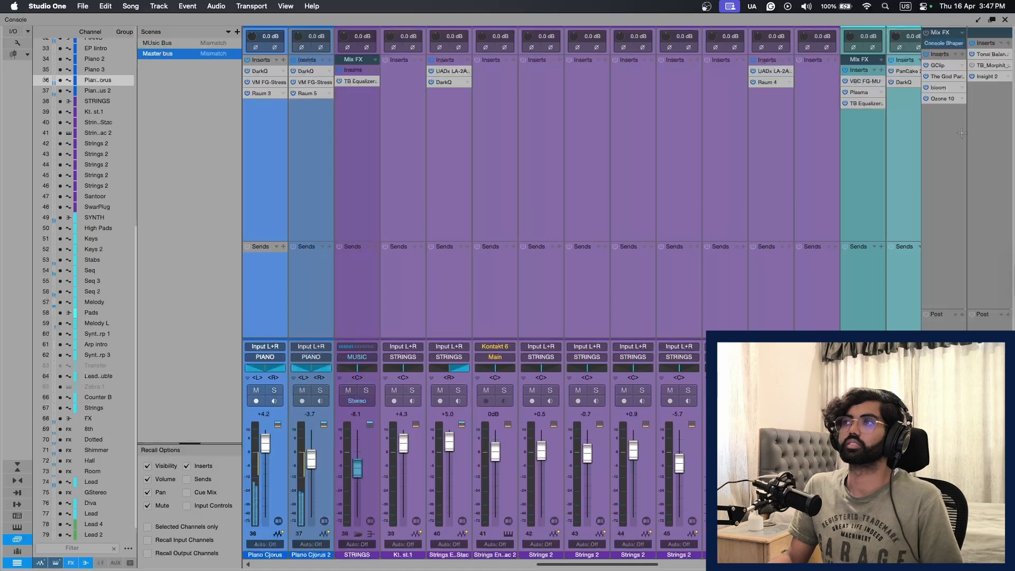
pyautogui.click(950, 90)
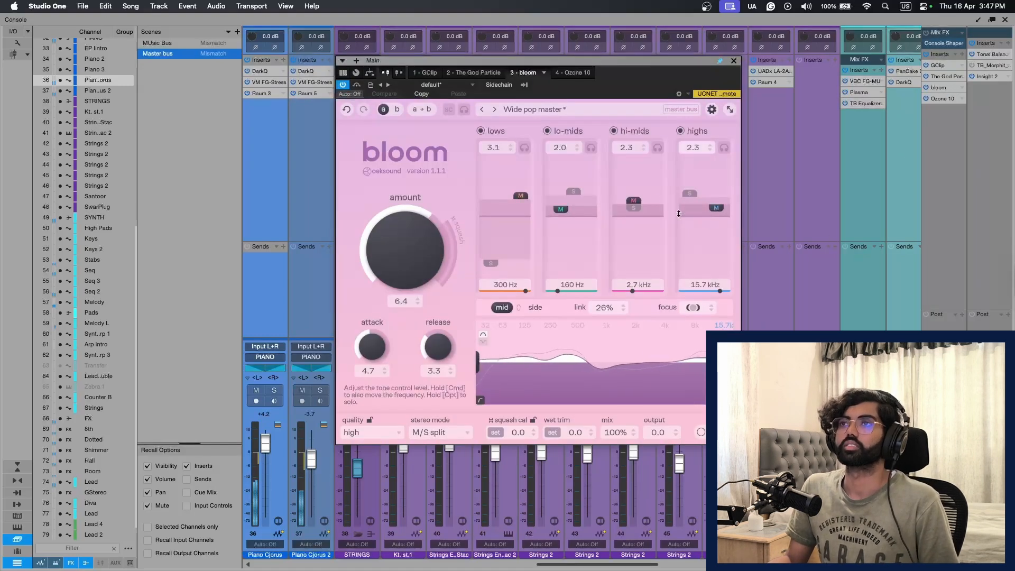
pyautogui.click(573, 190)
pyautogui.moveTo(573, 189); pyautogui.dragTo(574, 185)
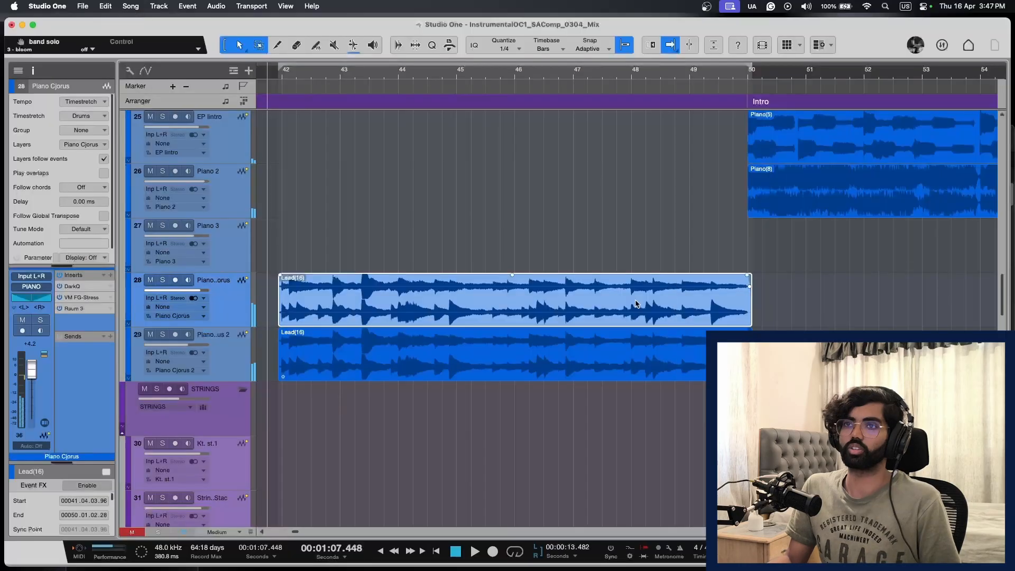
# Step: Play the Chorus piano passage with the adjusted bloom setting and mute the transposed Piano Cjorus 2 track during playback
pyautogui.scroll(5, 383, 377)
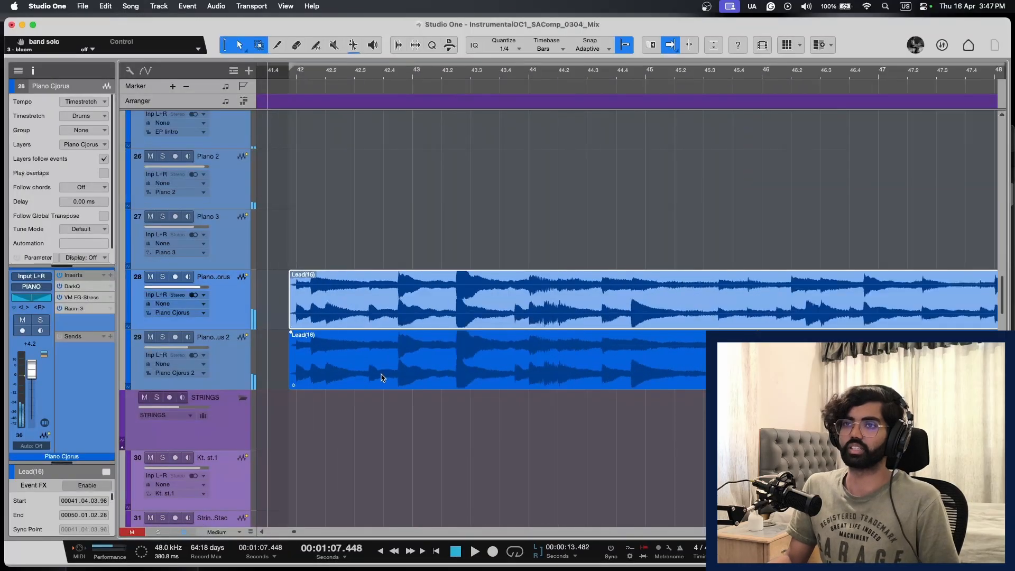
pyautogui.scroll(-5, 455, 374)
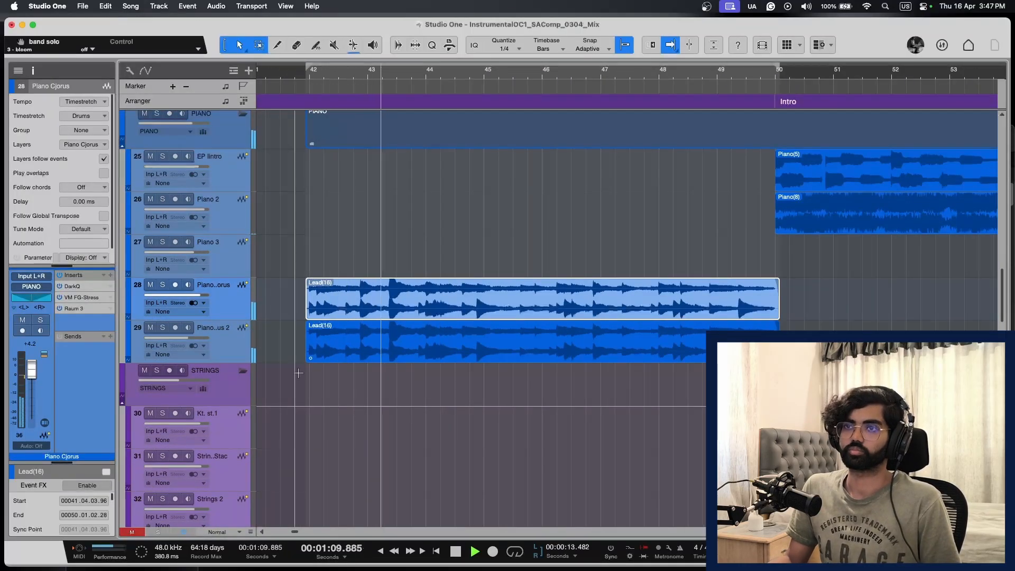
pyautogui.press('space')
pyautogui.hotkey('shift', 'e')
pyautogui.hotkey('shift', 'e')
pyautogui.press('e')
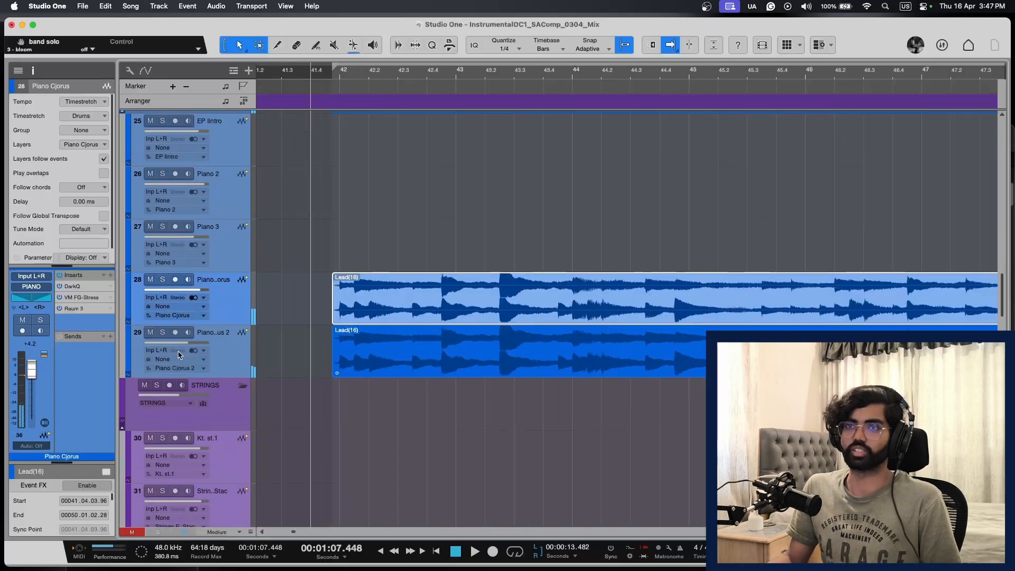
pyautogui.click(150, 333)
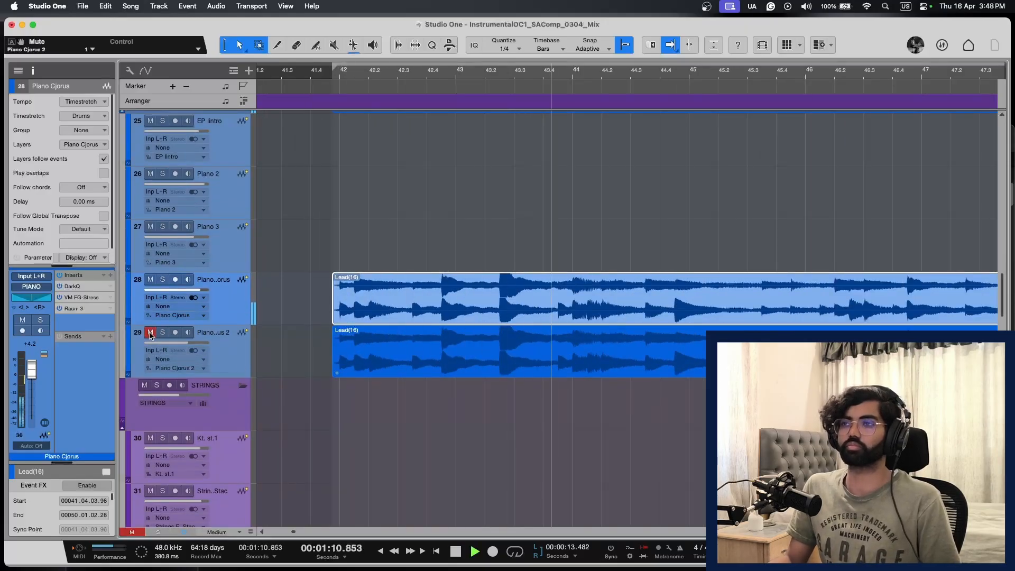
pyautogui.press('w')
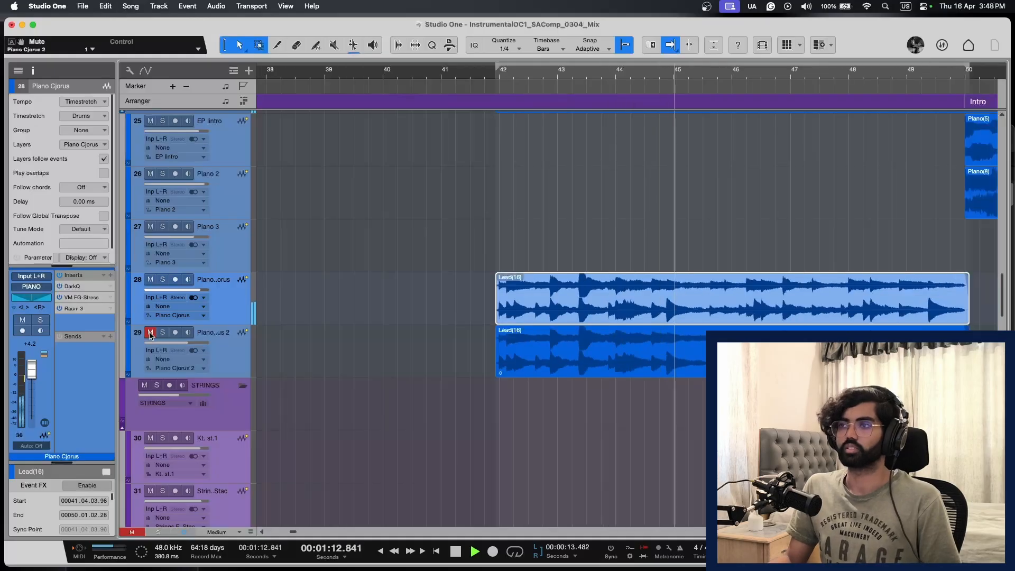
pyautogui.scroll(-5, 533, 334)
pyautogui.scroll(5, 535, 338)
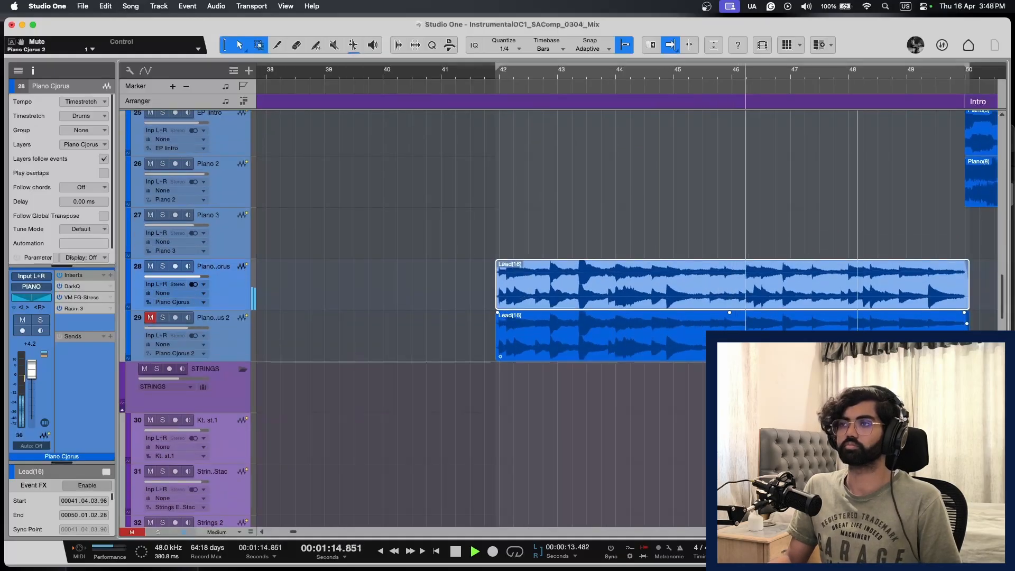
# Step: Unmute the Piano Cjorus 2 track and replay the Chorus piano passage from just before bar 42
pyautogui.hscroll(5, 476, 338)
pyautogui.press('space')
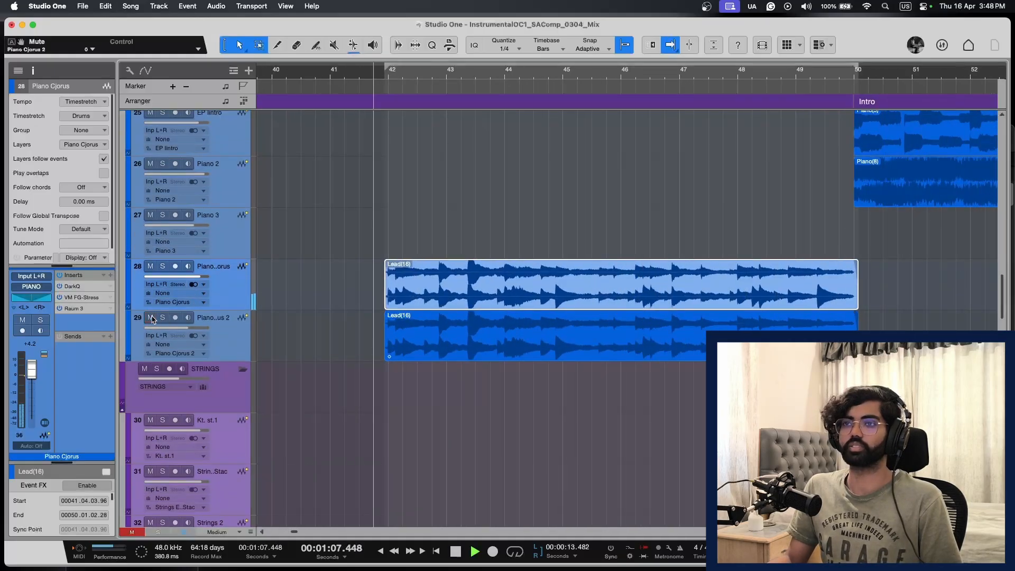
pyautogui.scroll(3, 529, 339)
pyautogui.press('e')
pyautogui.scroll(-5, 687, 344)
pyautogui.hscroll(3, 725, 396)
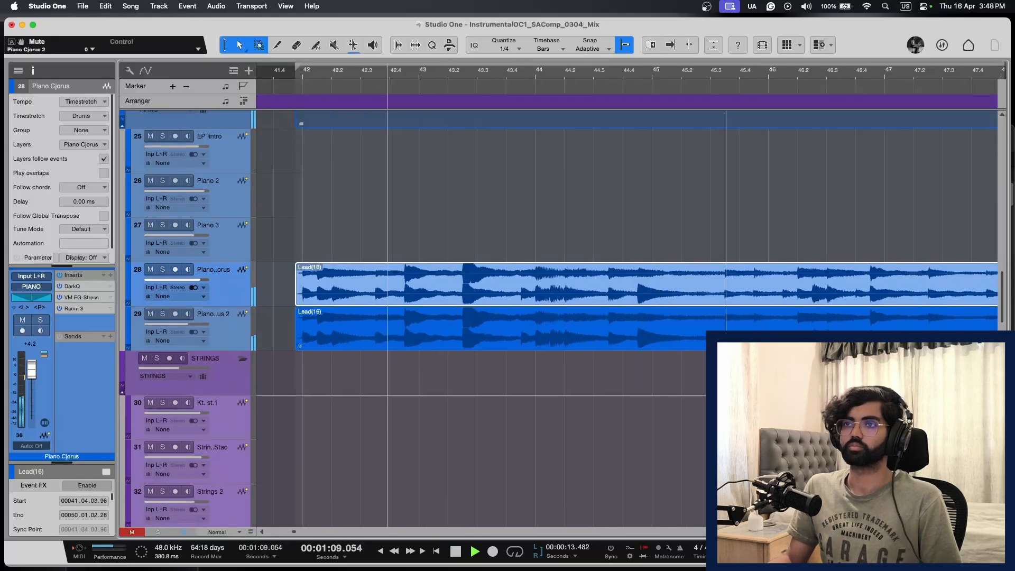
pyautogui.press('f')
pyautogui.hotkey('shift', 'e')
pyautogui.press('w')
pyautogui.hscroll(3, 740, 341)
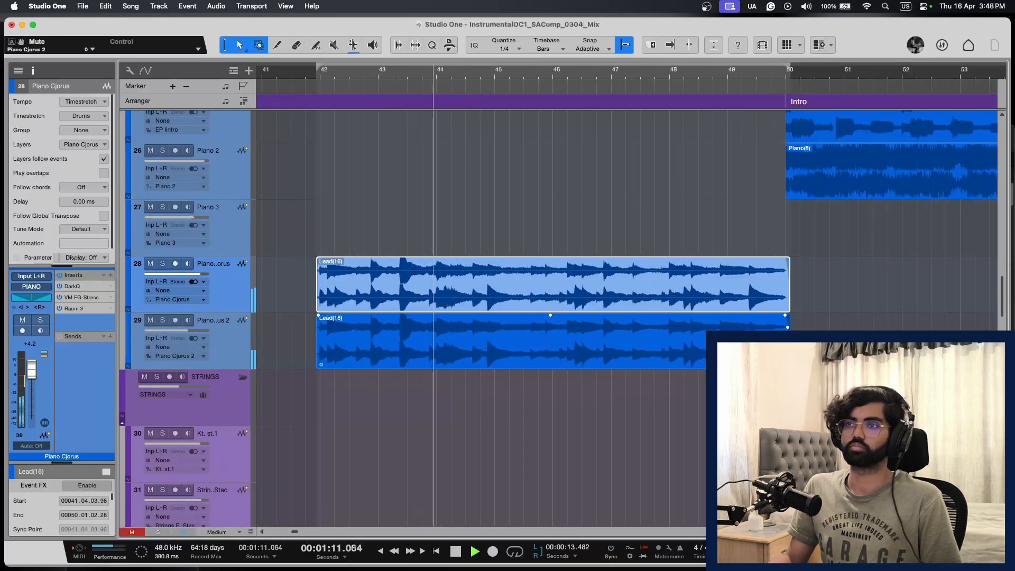
pyautogui.hotkey('shift', 'w')
pyautogui.press('w')
pyautogui.press('f')
pyautogui.press('space')
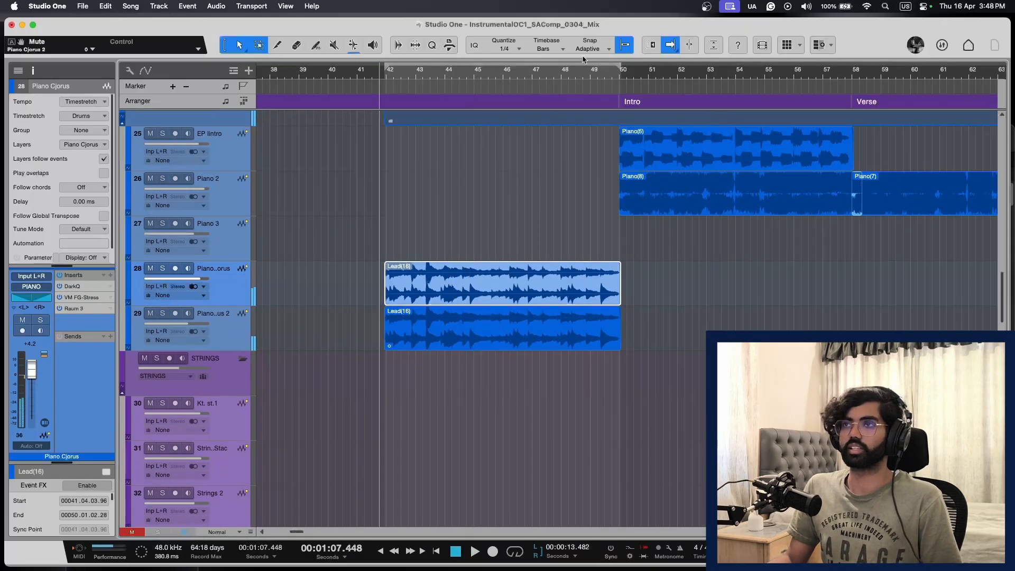
# Step: Set the playback position near bar 48 and transpose the final Chorus event Lead(17) on Piano Cjorus 2 by 12
pyautogui.click(567, 77)
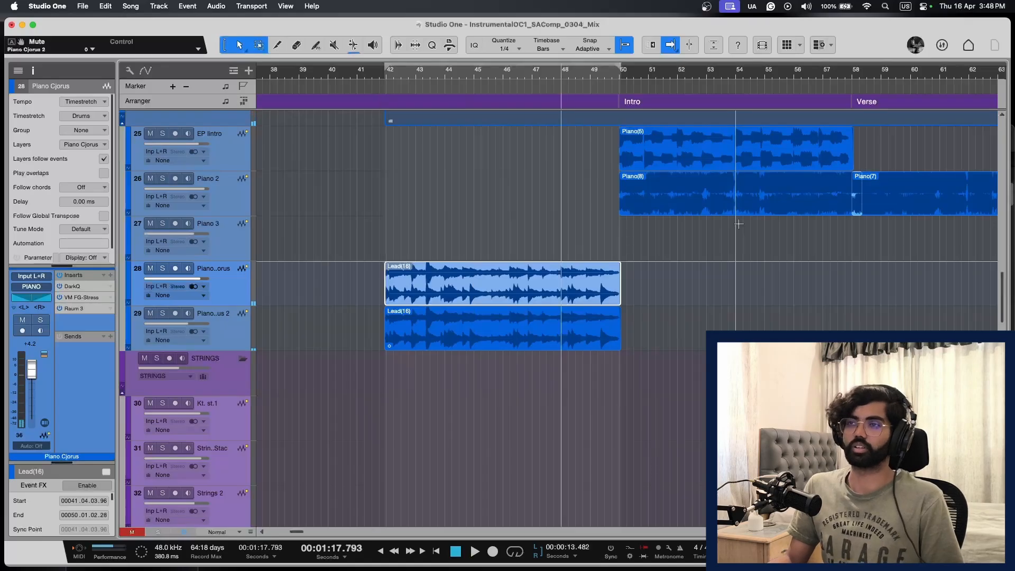
pyautogui.press('w')
pyautogui.press('w')
pyautogui.press('w')
pyautogui.hscroll(1, 745, 317)
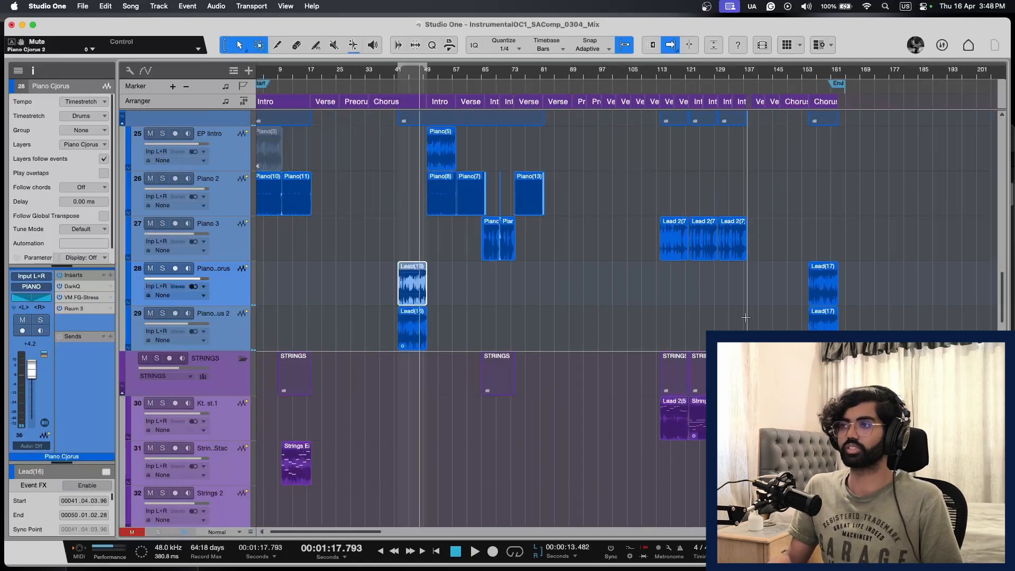
pyautogui.rightClick(822, 312)
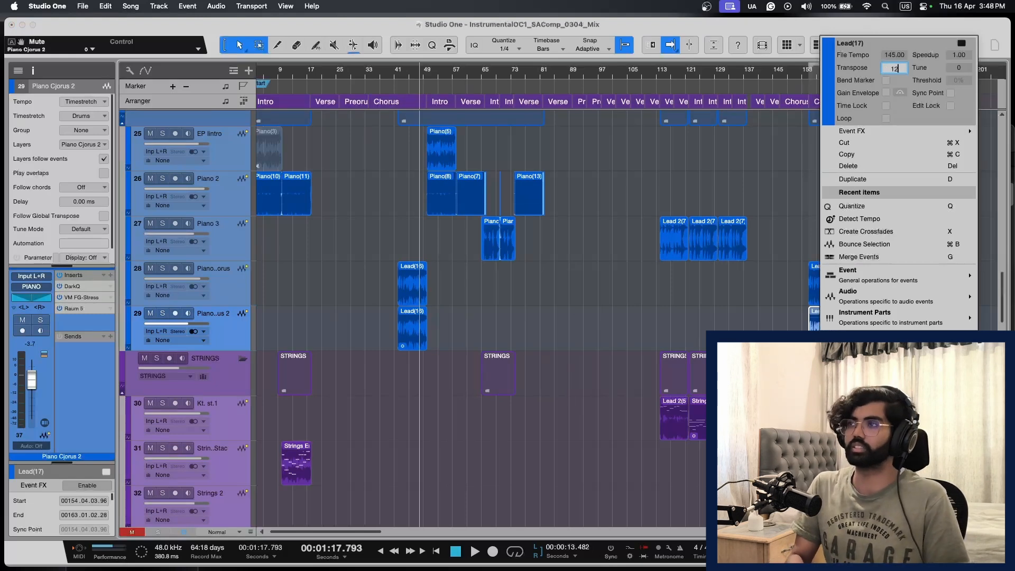
pyautogui.click(330, 19)
# Step: Play the full mix from around bar 48 to check the transition from the Chorus into the Intro piano parts
pyautogui.press('e')
pyautogui.press('e')
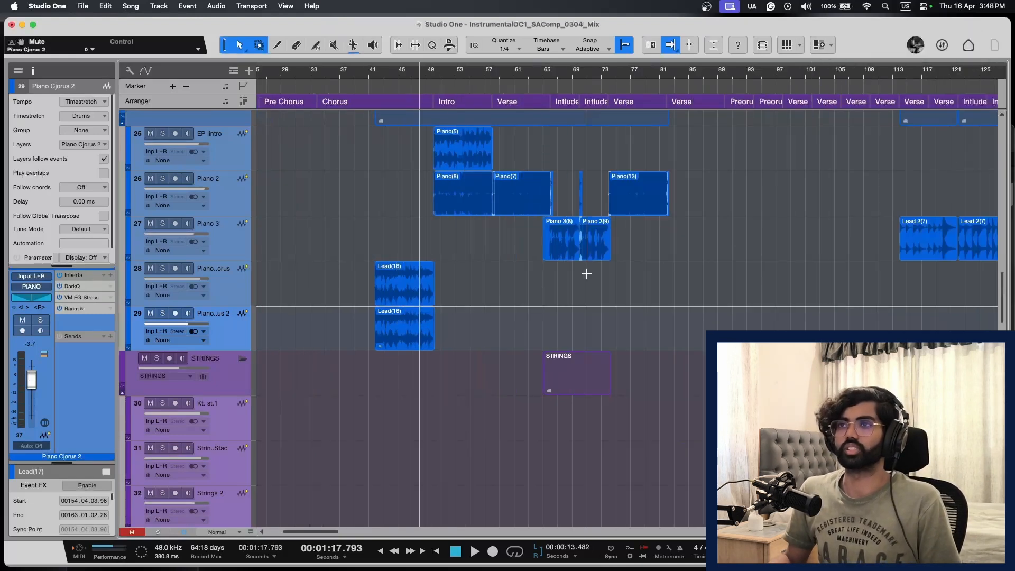
pyautogui.press('space')
pyautogui.press('space')
pyautogui.press('e')
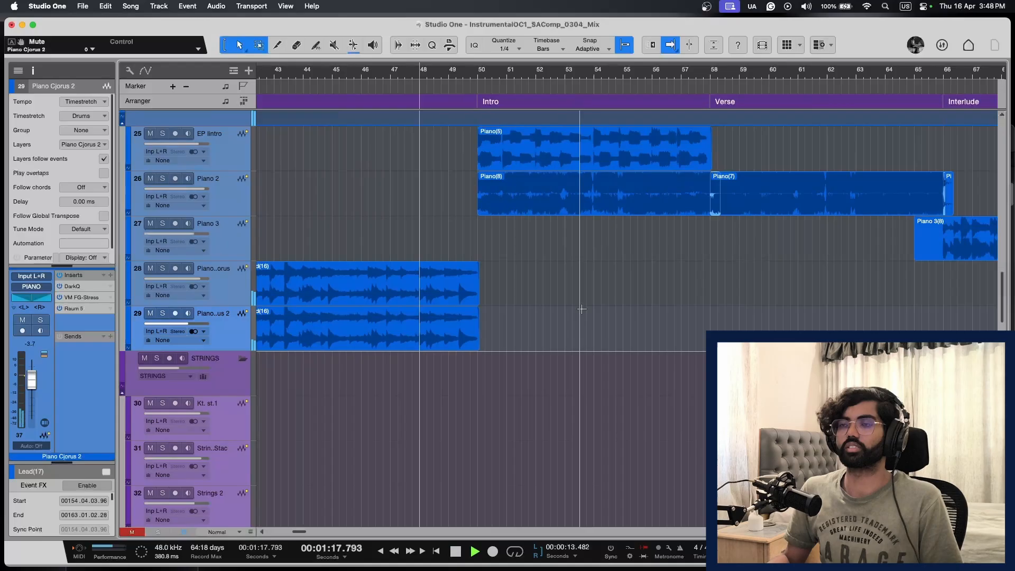
pyautogui.hscroll(-3, 582, 307)
pyautogui.hotkey('shift', 'w')
pyautogui.hotkey('shift', 'e')
pyautogui.hotkey('shift', 'e')
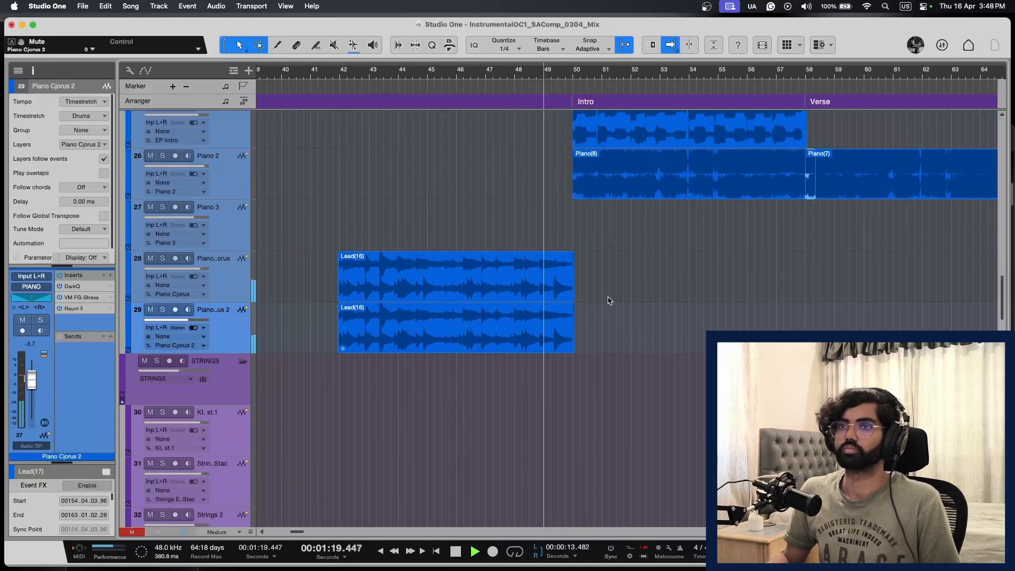
pyautogui.press('e')
pyautogui.press('e')
pyautogui.press('e')
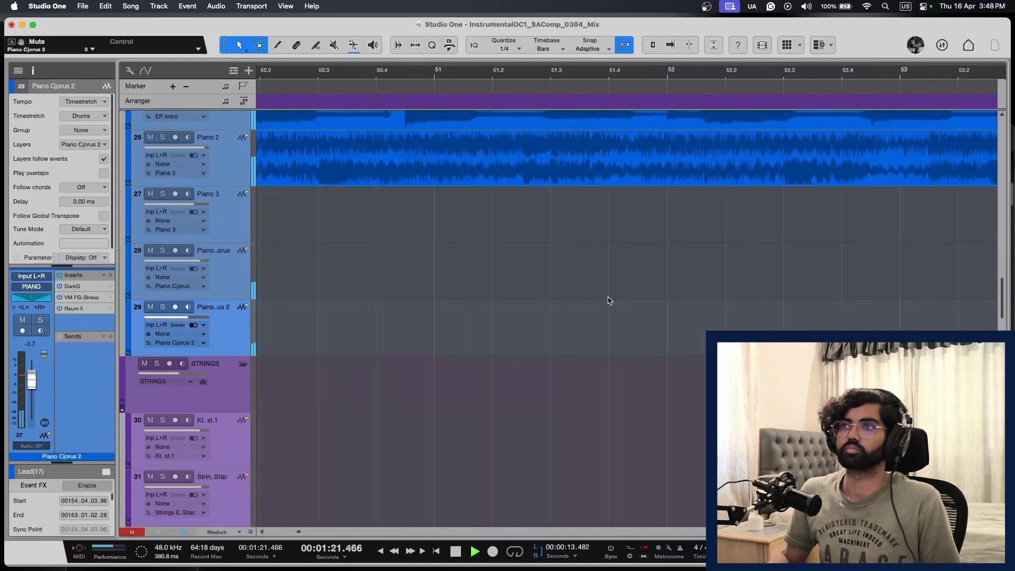
pyautogui.press('w')
pyautogui.press('w')
pyautogui.hotkey('shift', 'w')
pyautogui.hotkey('shift', 'e')
pyautogui.hotkey('shift', 'e')
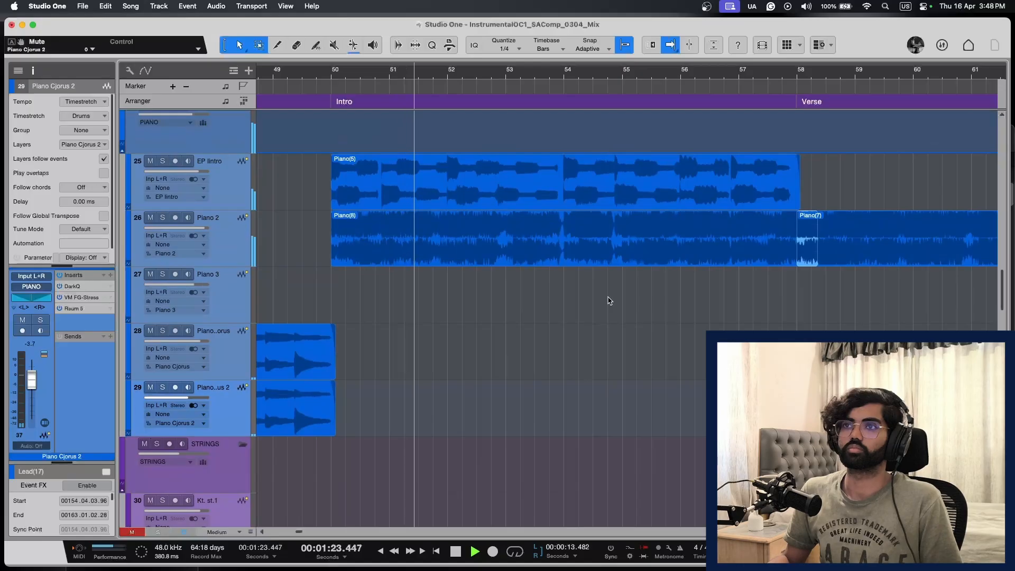
pyautogui.scroll(2, 609, 301)
pyautogui.hscroll(-1, 610, 300)
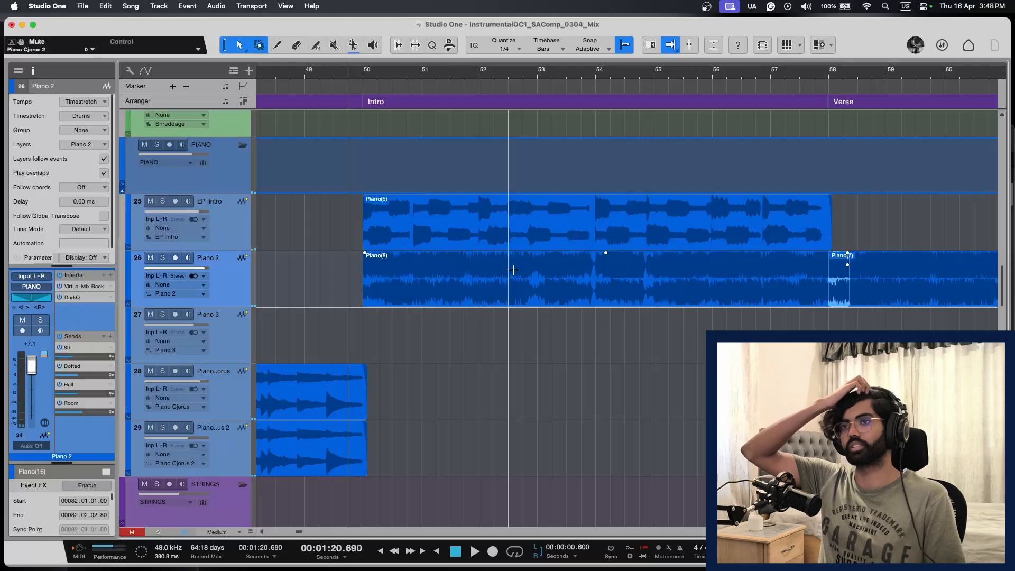
# Step: Solo the Piano 2 track and audition its Intro part from just before bar 50
pyautogui.press('s')
pyautogui.press('space')
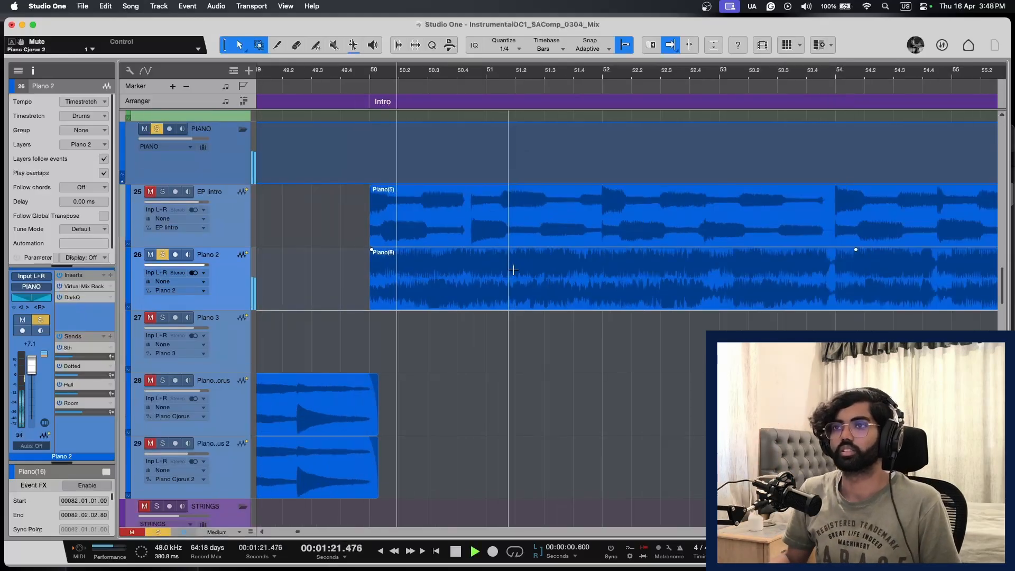
pyautogui.press('w')
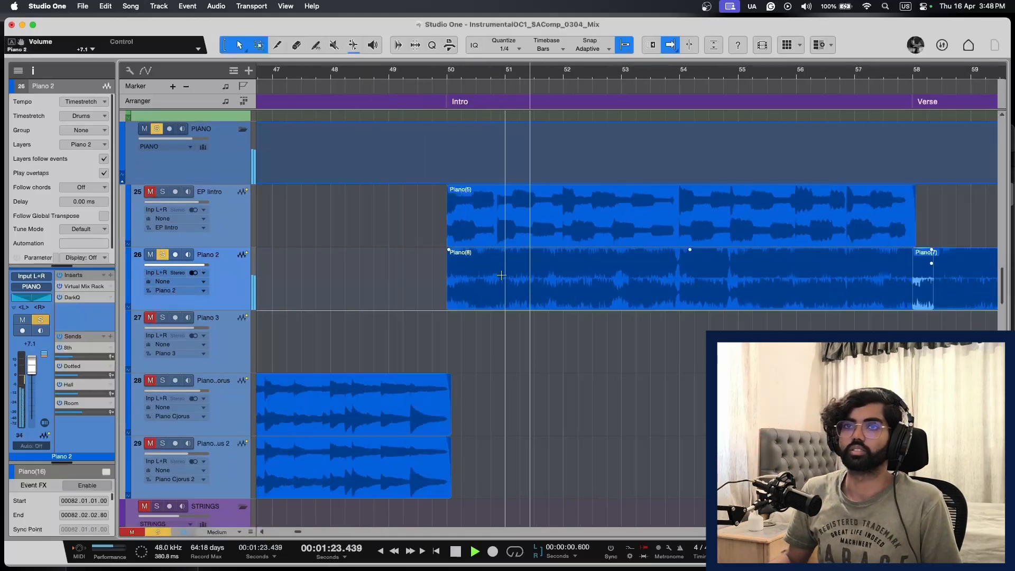
pyautogui.press('space')
# Step: Add a high-cut band to Piano 2's DarkQ equalizer and lower it to about 3.07 kHz during playback
pyautogui.click(89, 298)
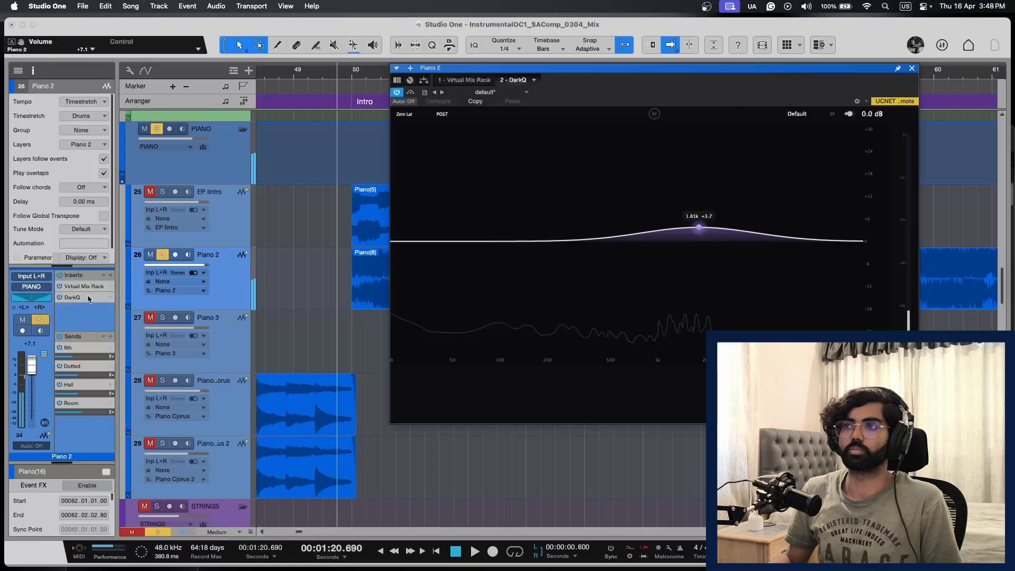
pyautogui.click(848, 236)
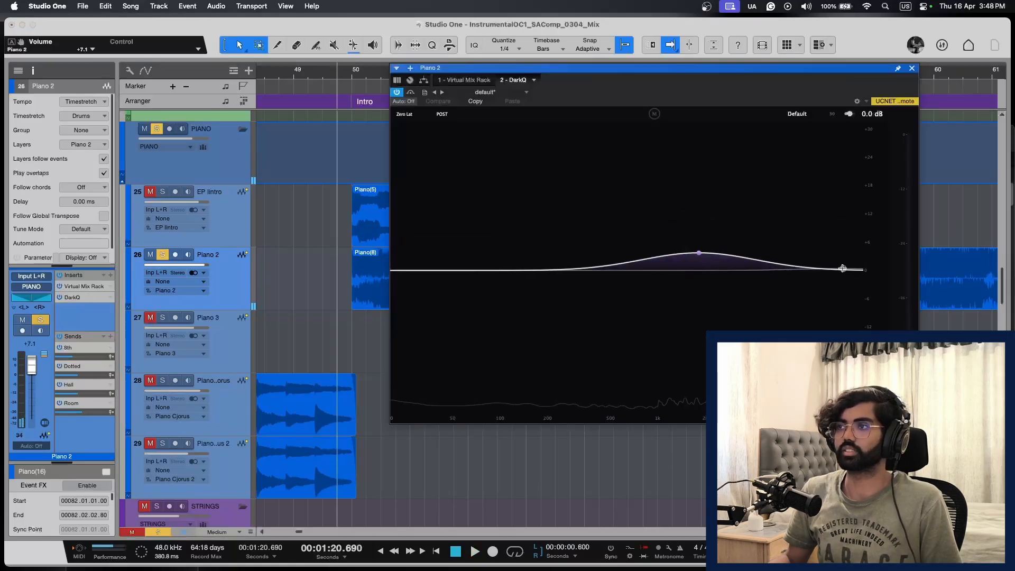
pyautogui.click(842, 268)
pyautogui.rightClick(843, 242)
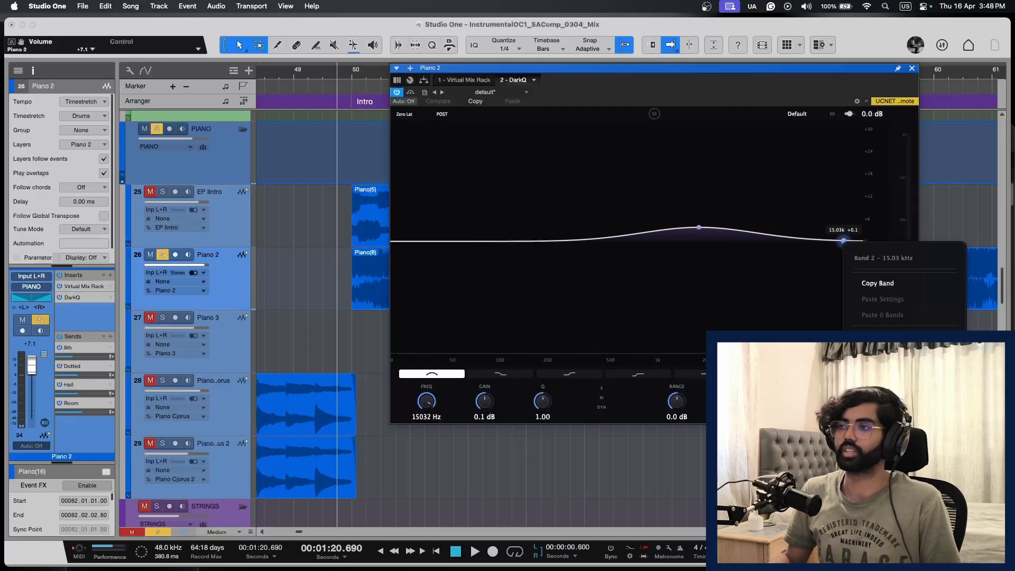
pyautogui.click(877, 399)
pyautogui.press('space')
pyautogui.moveTo(845, 244); pyautogui.dragTo(735, 250)
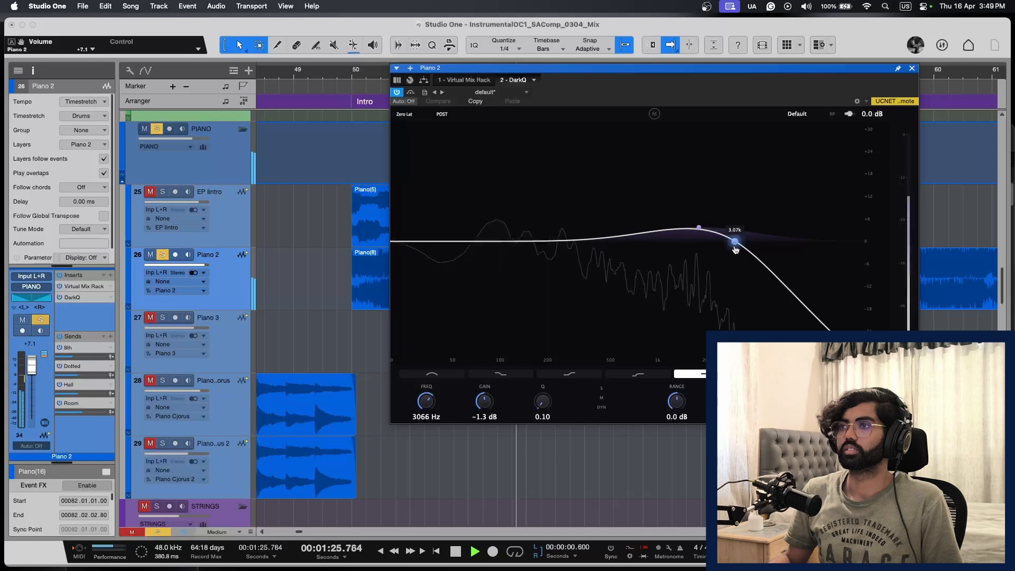
pyautogui.press('space')
pyautogui.click(911, 68)
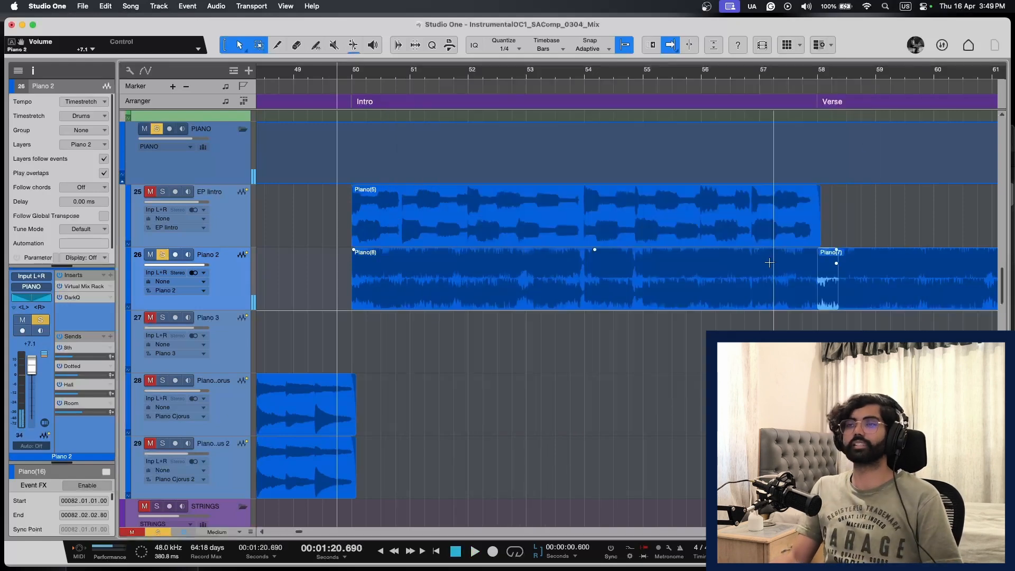
# Step: Unsolo Piano 2 and replay the Intro in the full mix, comparing its DarkQ equalizer bypassed and active
pyautogui.press('s')
pyautogui.press('space')
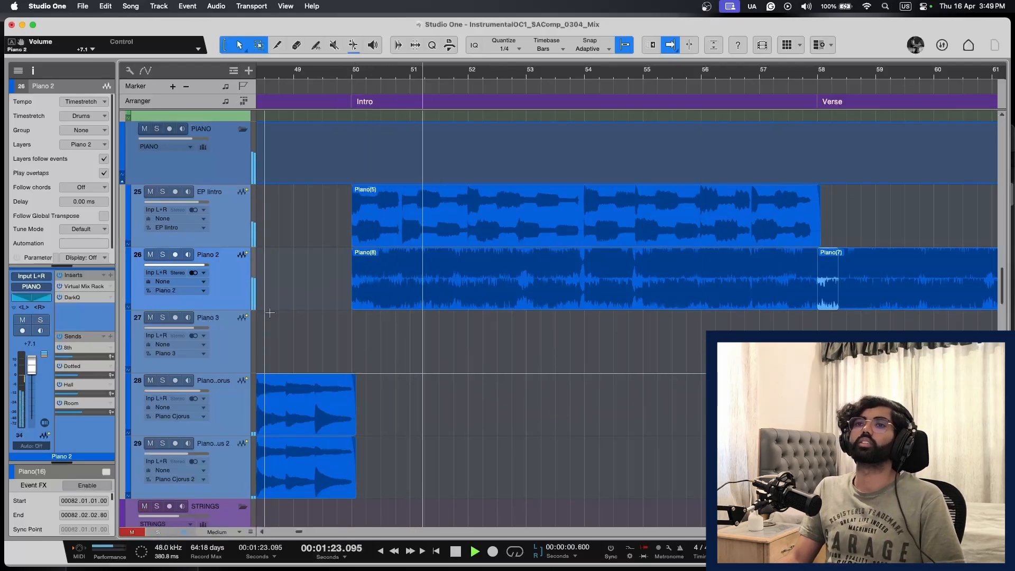
pyautogui.press('space')
pyautogui.press('space')
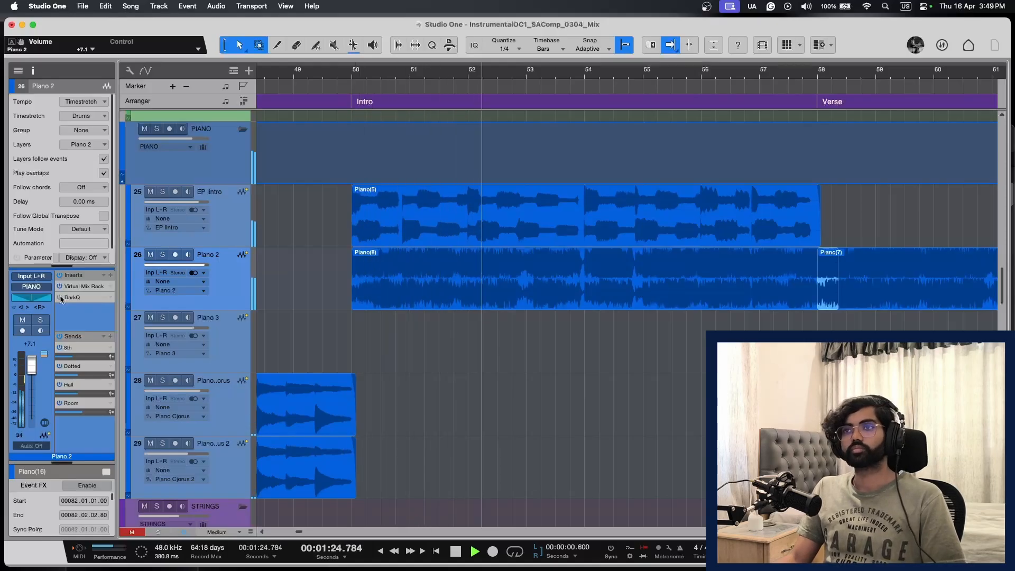
pyautogui.press('space')
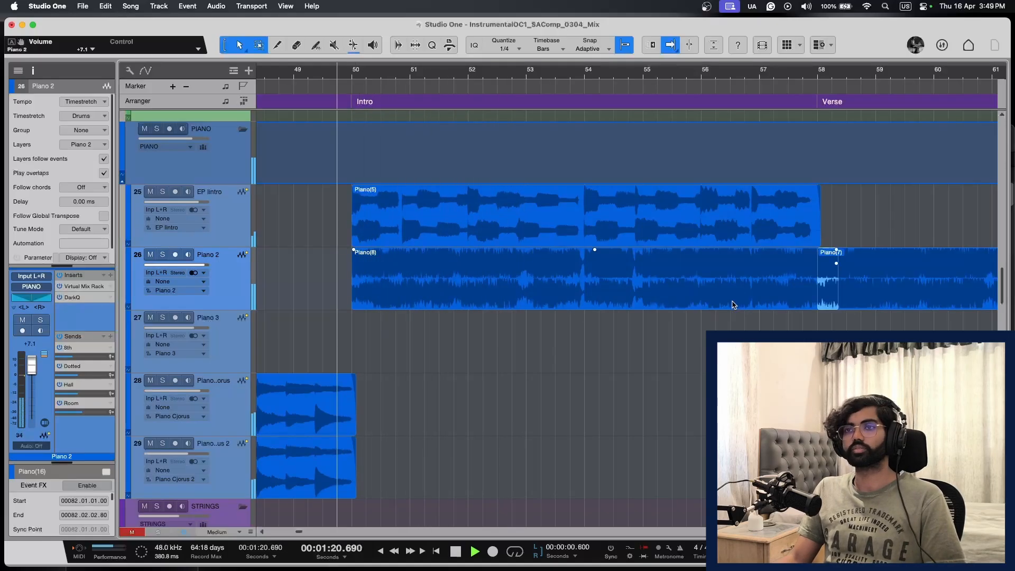
# Step: Listen to the Intro with Piano 2's DarkQ equalizer active and examine the surrounding piano and guitar tracks
pyautogui.hotkey('shift', 'e')
pyautogui.press('e')
pyautogui.press('w')
pyautogui.press('w')
pyautogui.hotkey('shift', 'w')
pyautogui.hotkey('shift', 'w')
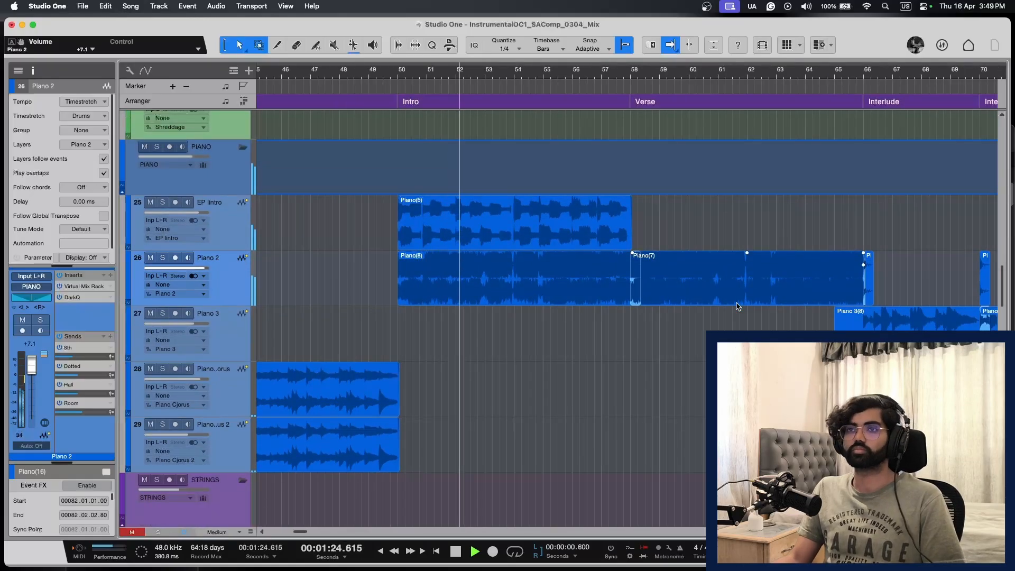
pyautogui.hotkey('shift', 'e')
pyautogui.press('e')
pyautogui.press('w')
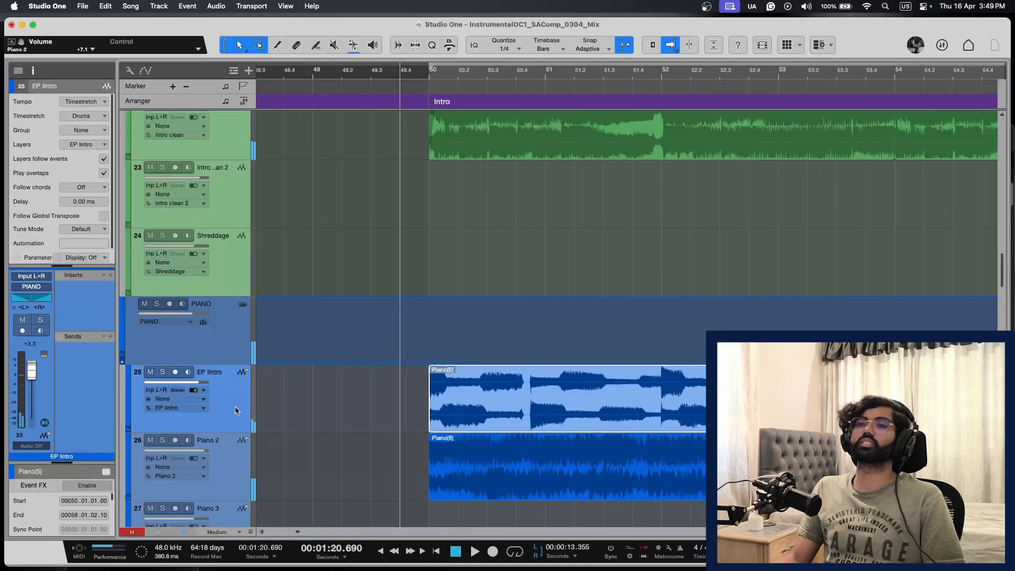
# Step: Solo the EP Intro track and audition its part from just before bar 50
pyautogui.press('s')
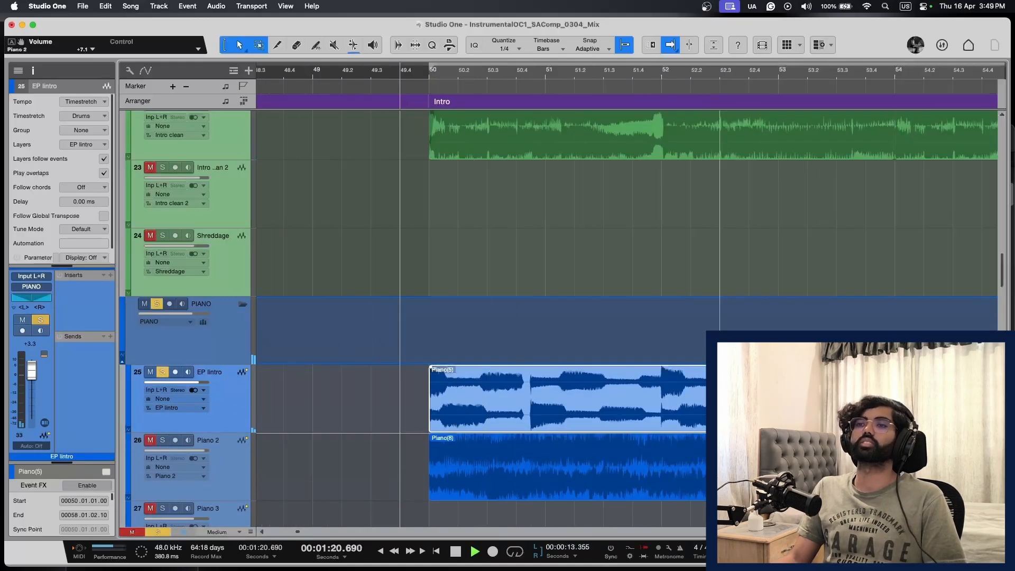
pyautogui.hotkey('shift', 'w')
pyautogui.press('w')
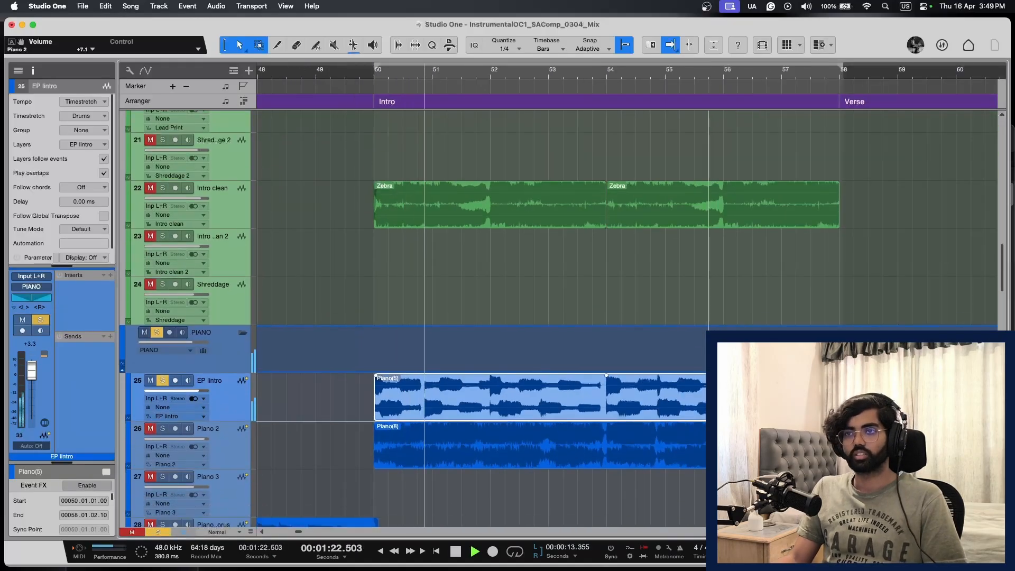
pyautogui.hotkey('shift', 'e')
pyautogui.press('space')
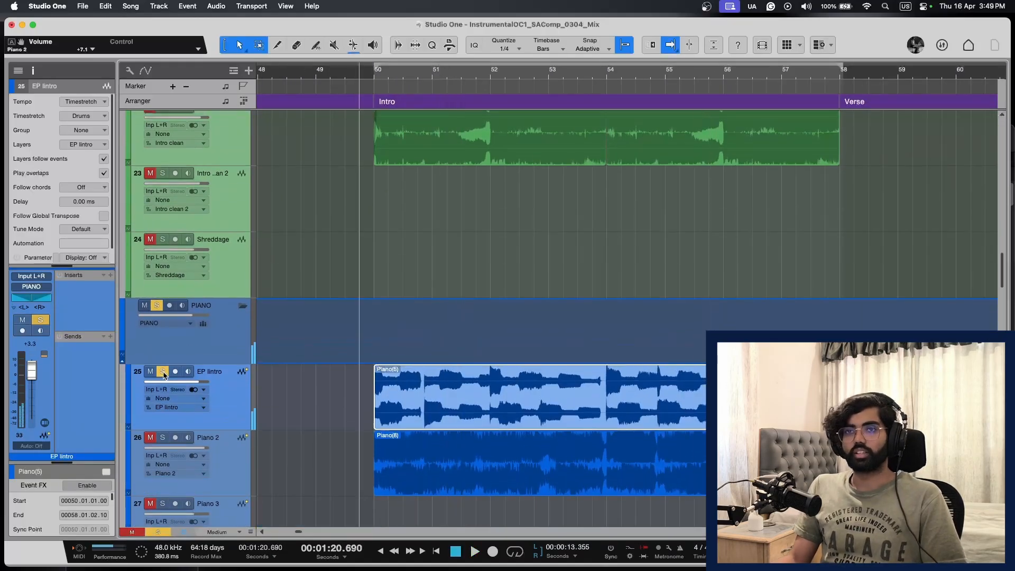
# Step: Add a send from the EP Intro track to the Hall effect channel and audition it in solo
pyautogui.click(111, 339)
pyautogui.click(118, 350)
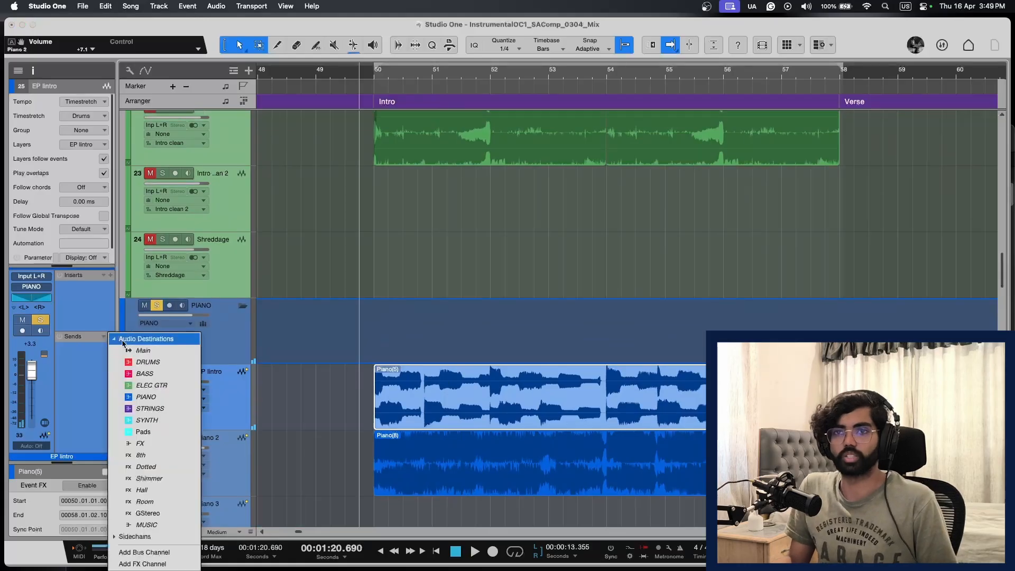
pyautogui.click(153, 489)
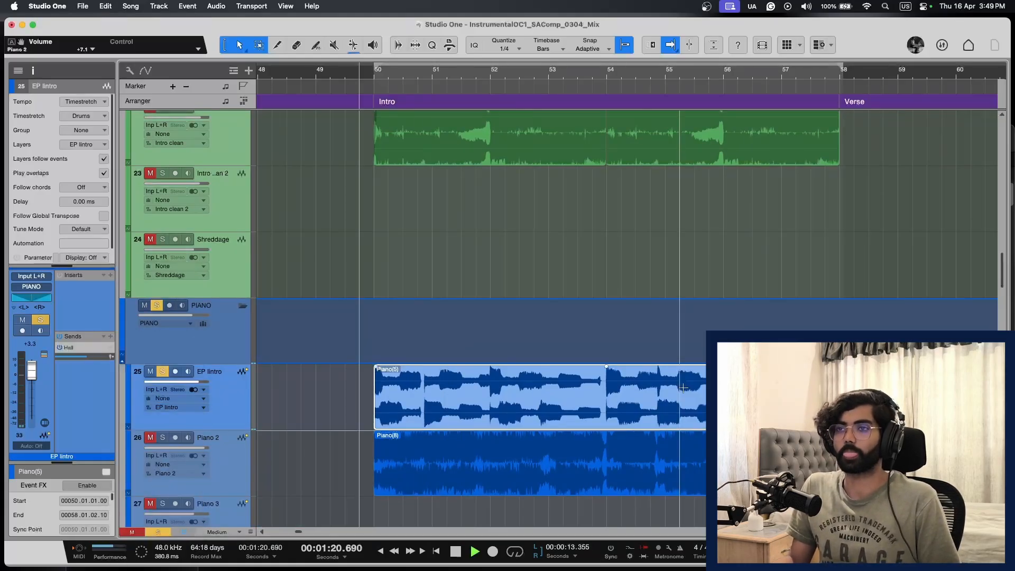
pyautogui.press('space')
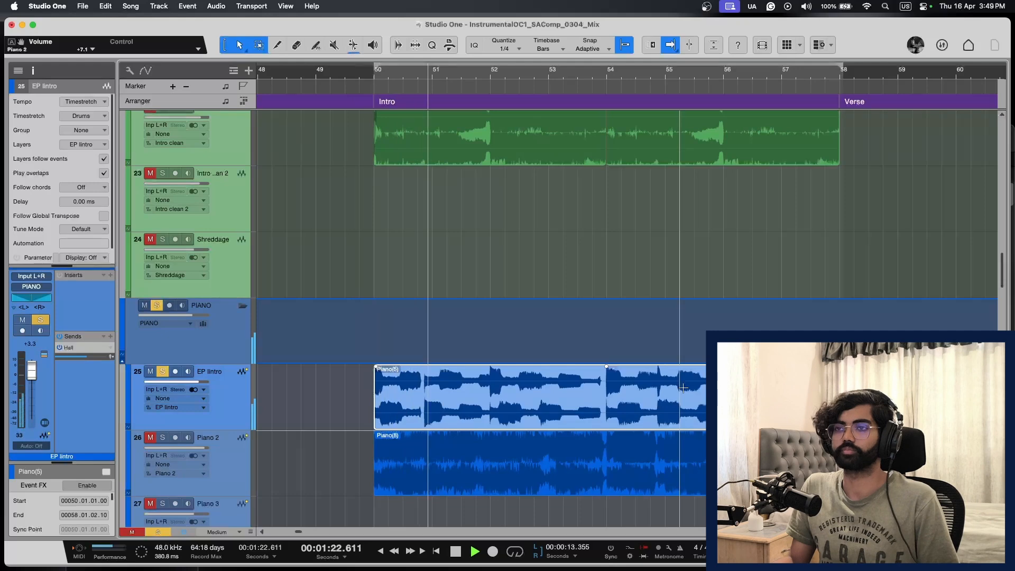
pyautogui.press('space')
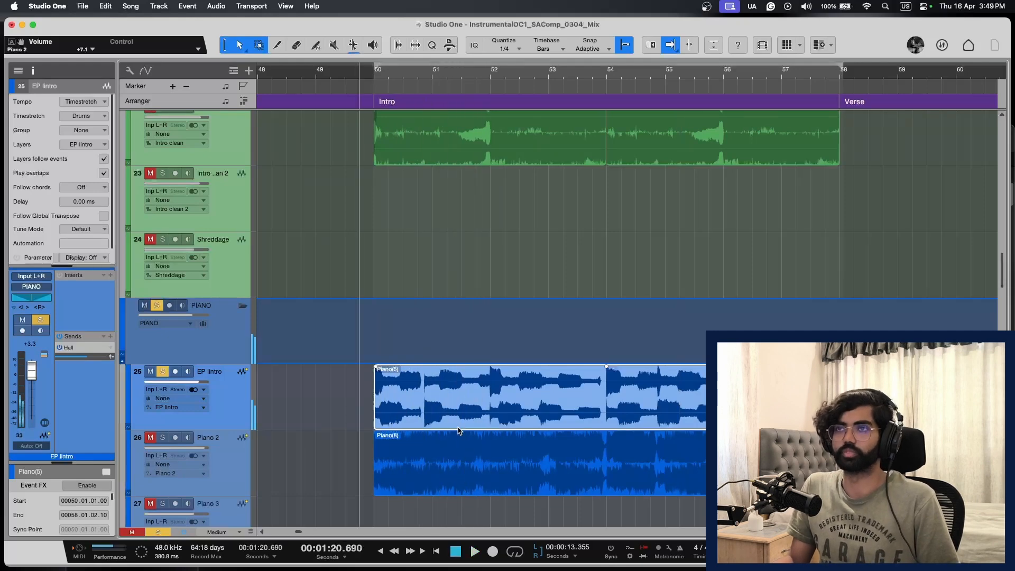
# Step: Unsolo EP Intro and check its Hall reverb against the full mix in the Intro
pyautogui.press('s')
pyautogui.scroll(-3, 470, 402)
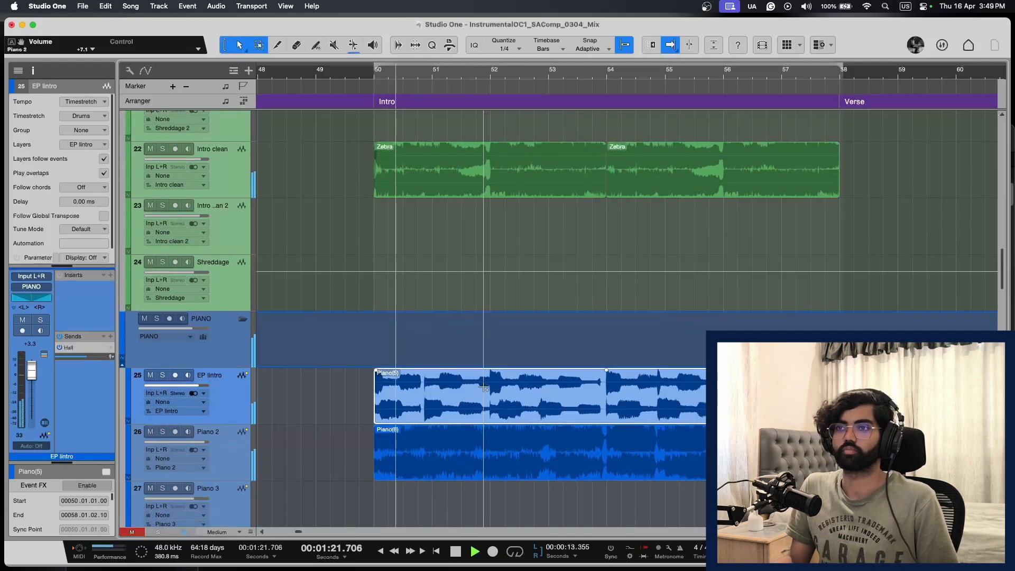
pyautogui.hscroll(3, 476, 394)
pyautogui.press('space')
# Step: Solo the EP Intro track and insert an Analog Delay on it
pyautogui.press('s')
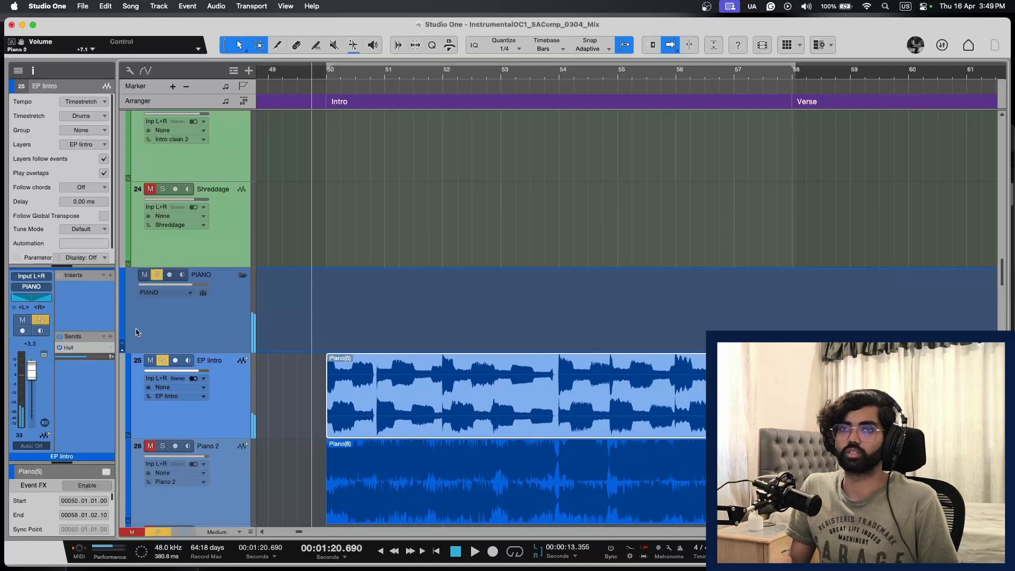
pyautogui.click(110, 275)
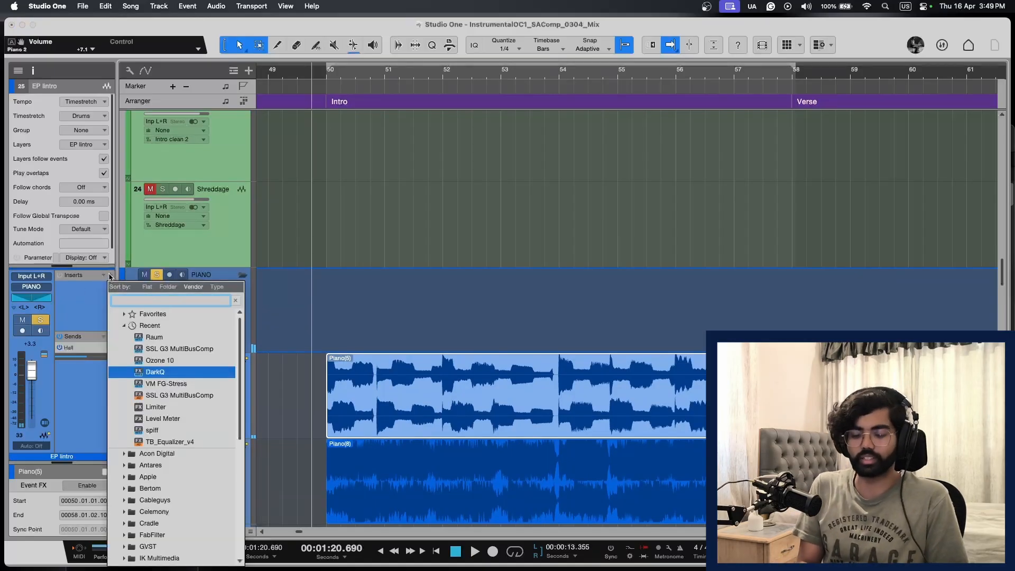
pyautogui.write('dela')
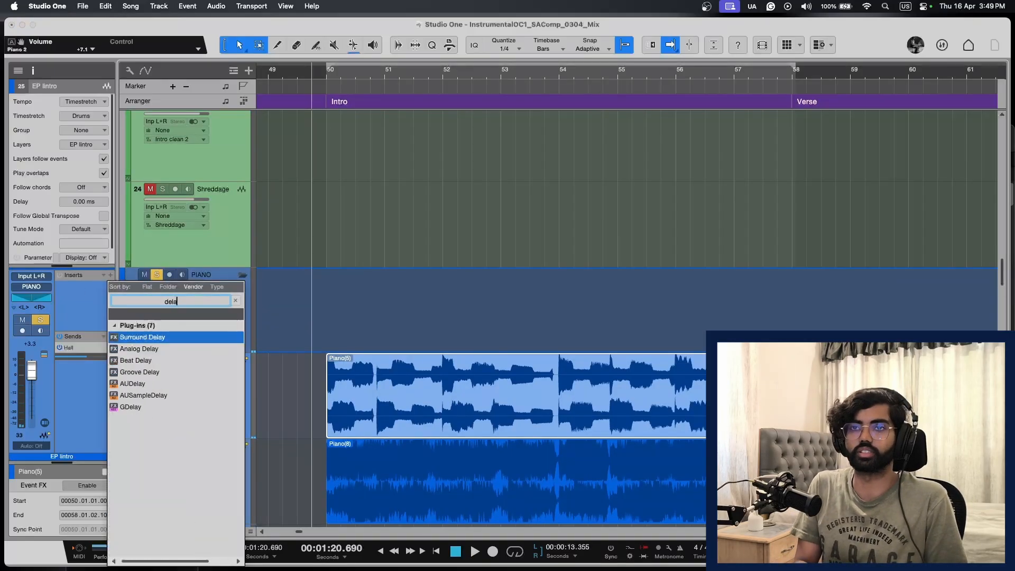
pyautogui.press('Down')
pyautogui.press('Return')
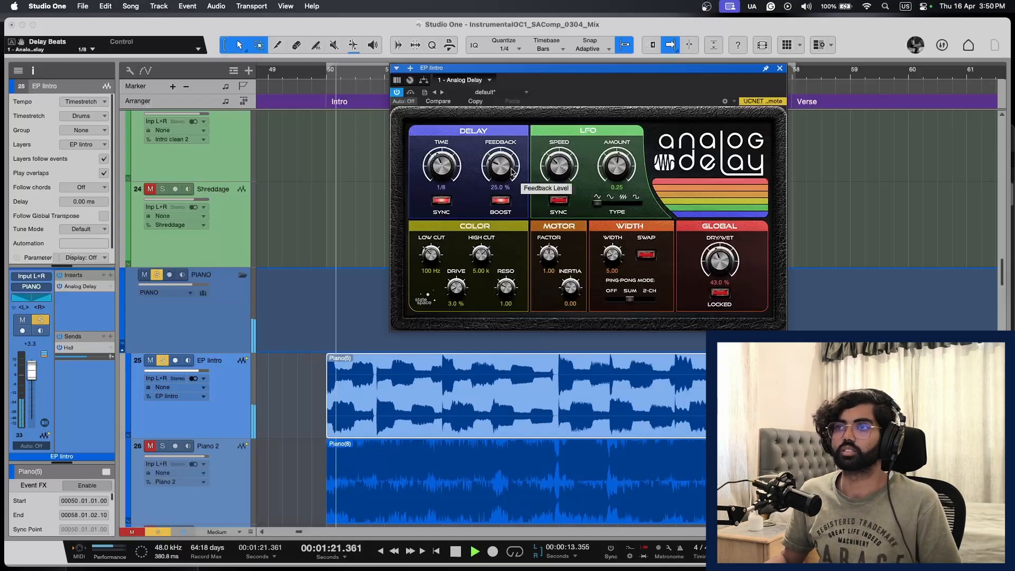
# Step: Set EP Intro's Analog Delay time to 1/4, width to 0.00 and drive to 65.5 % while auditioning it in solo
pyautogui.press('space')
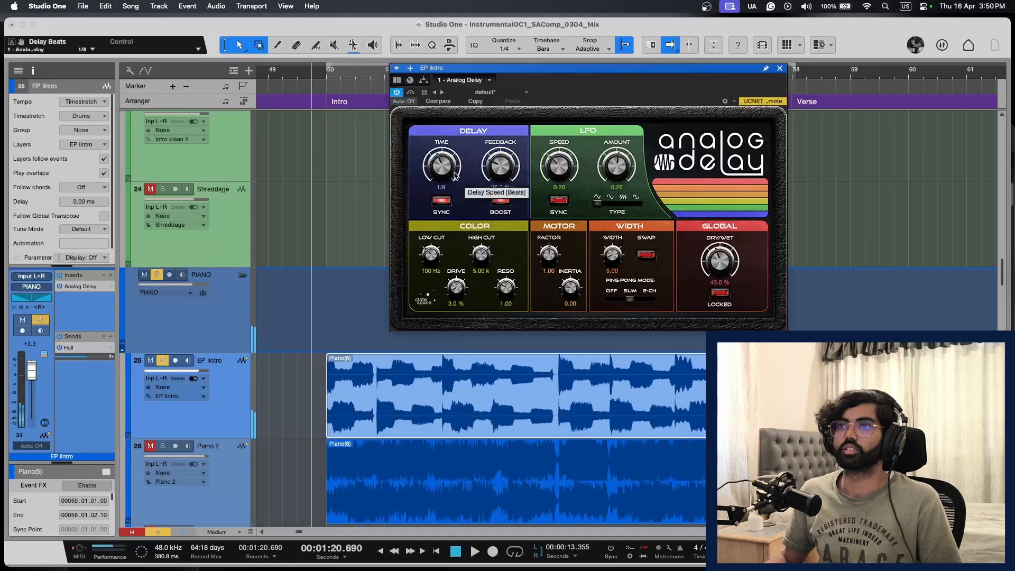
pyautogui.press('space')
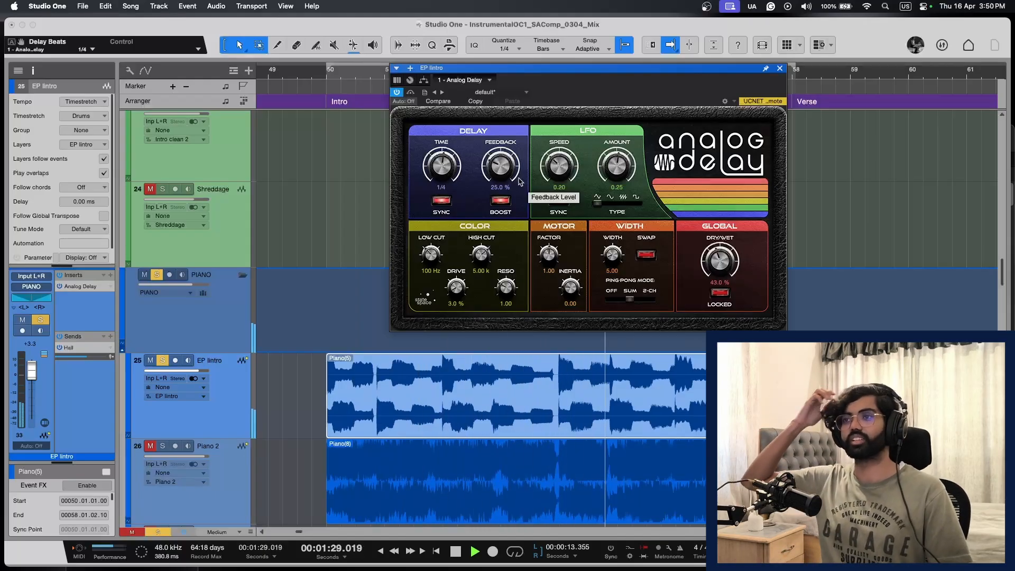
pyautogui.press('space')
pyautogui.press('space')
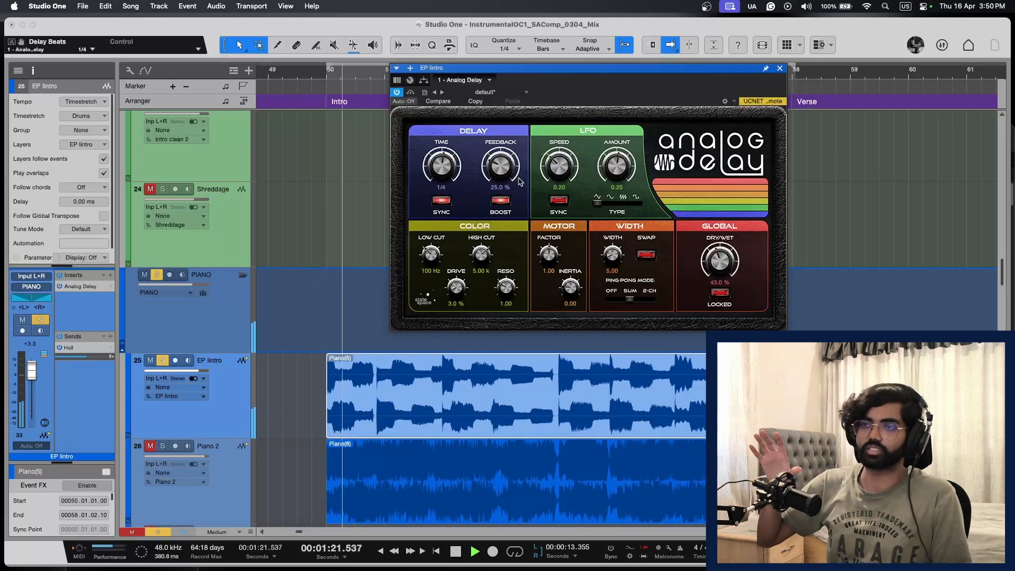
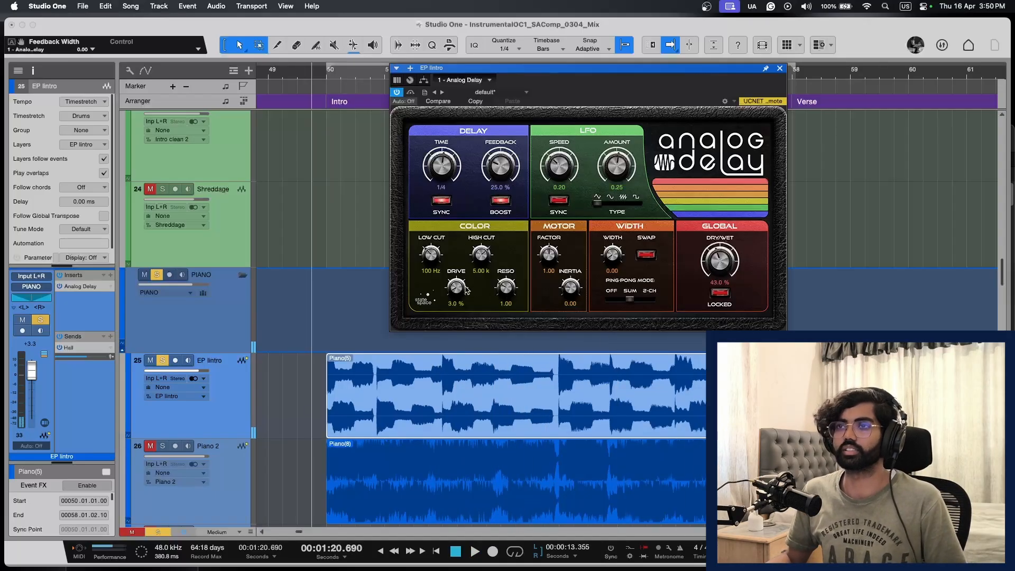
pyautogui.moveTo(458, 292); pyautogui.dragTo(473, 229)
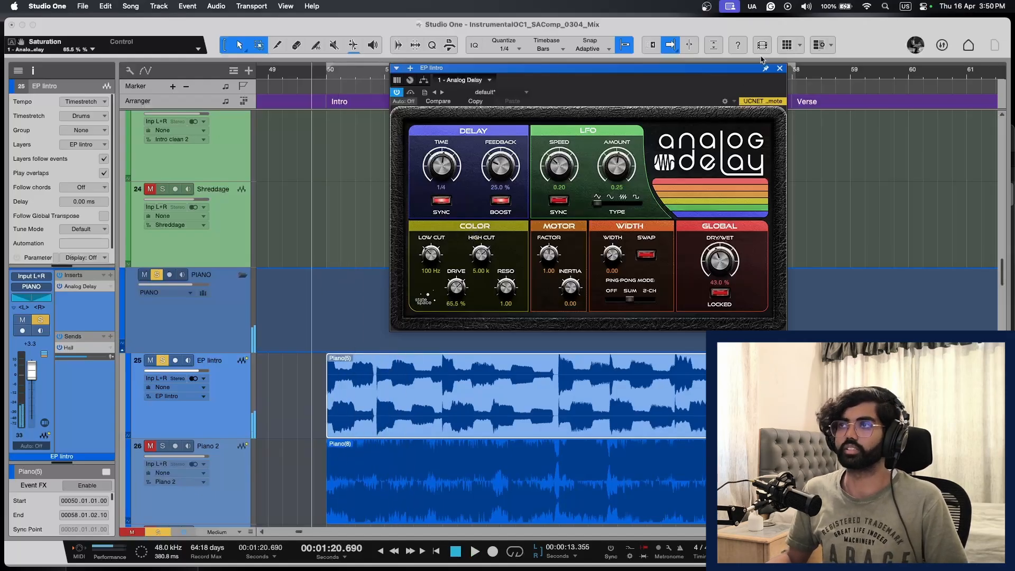
pyautogui.click(778, 69)
# Step: Unsolo EP Intro and listen to its Analog Delay against the full mix from the start of the Intro at bar 50
pyautogui.press('space')
pyautogui.hotkey('shift', 'e')
pyautogui.press('e')
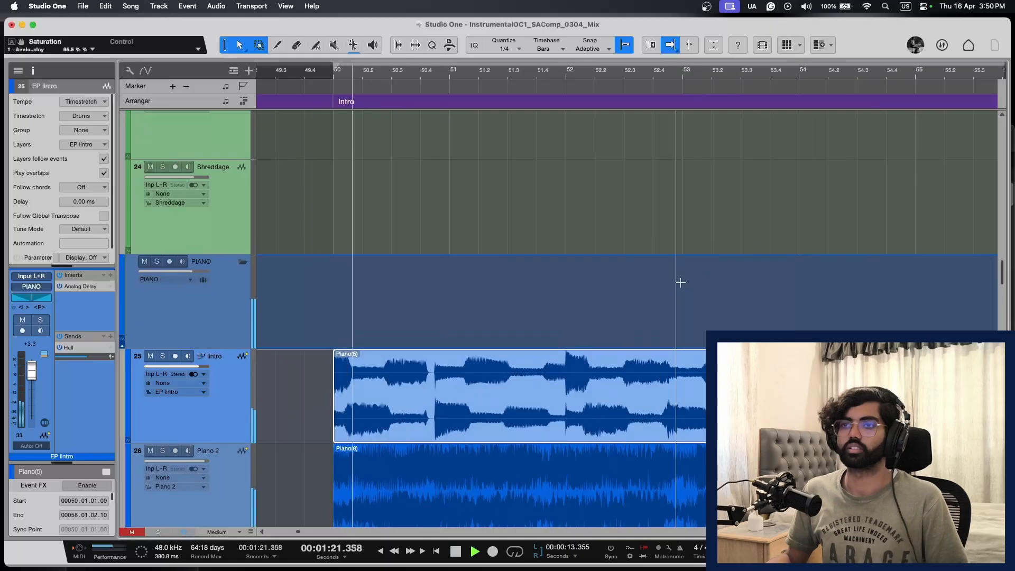
pyautogui.press('w')
pyautogui.hotkey('shift', 'w')
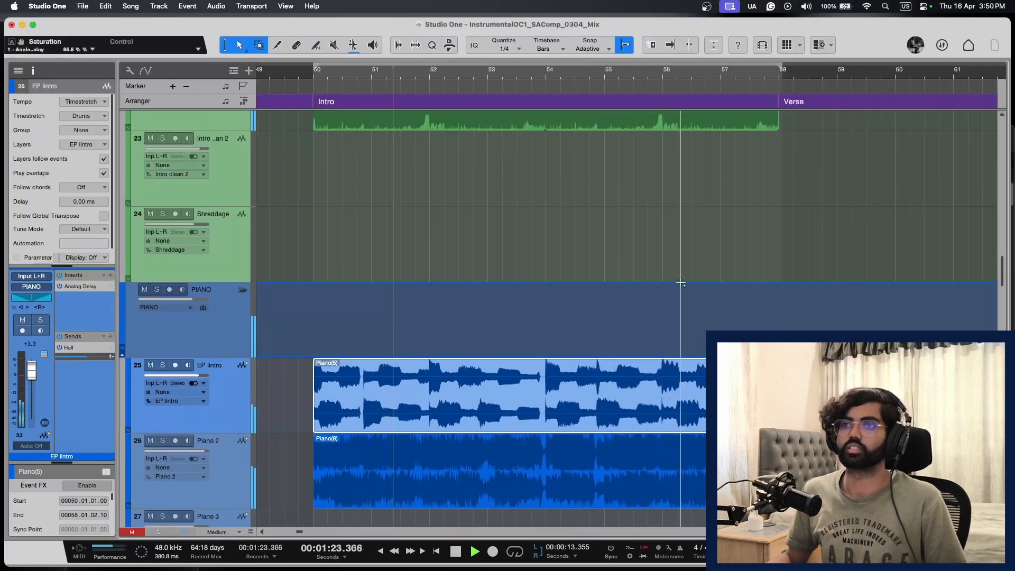
pyautogui.scroll(-2, 681, 283)
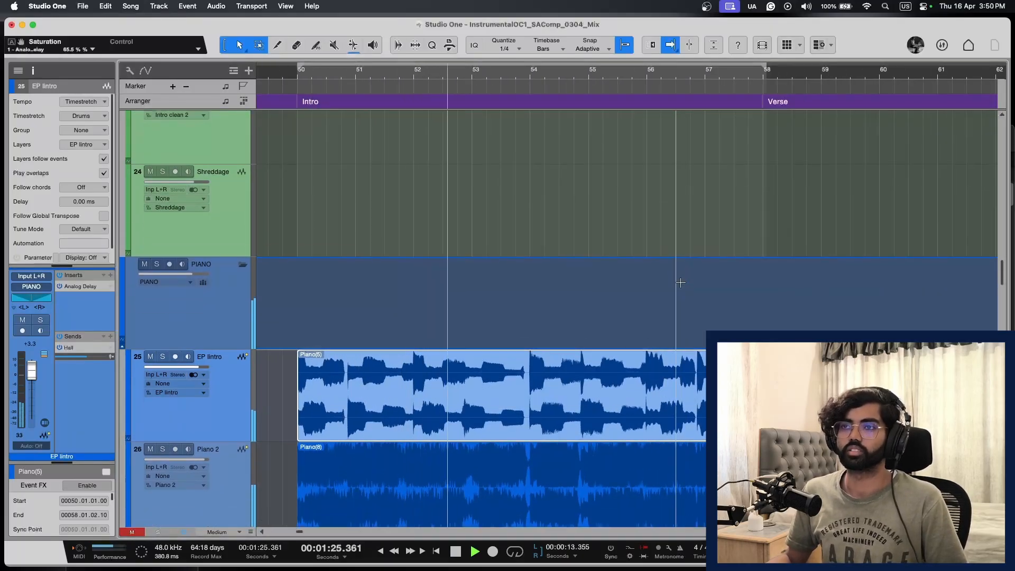
pyautogui.hotkey('shift', 'w')
pyautogui.press('space')
pyautogui.press('e')
pyautogui.press('e')
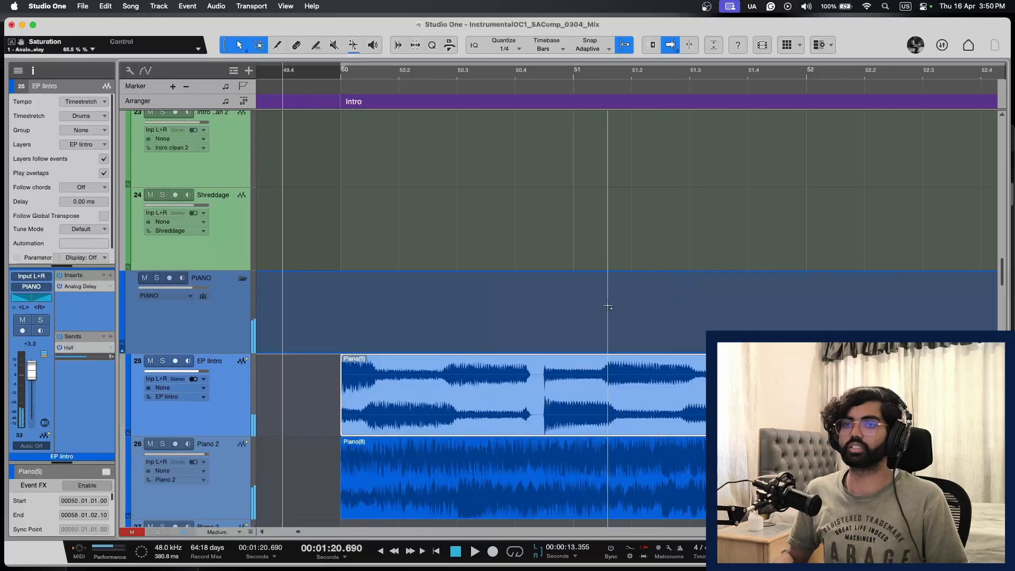
pyautogui.press('space')
pyautogui.hotkey('shift', 'e')
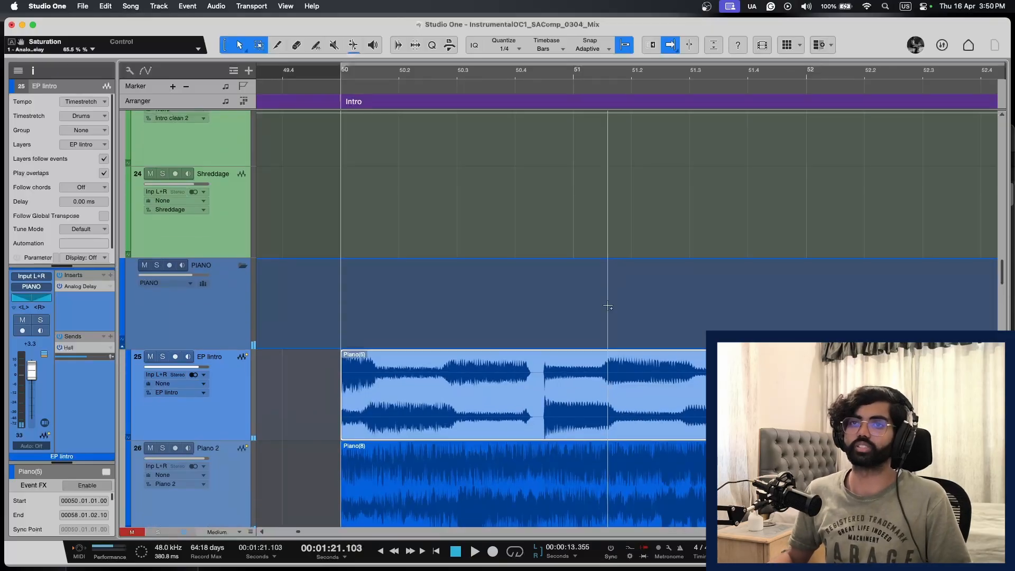
pyautogui.hotkey('shift', 'w')
pyautogui.hotkey('shift', 'w')
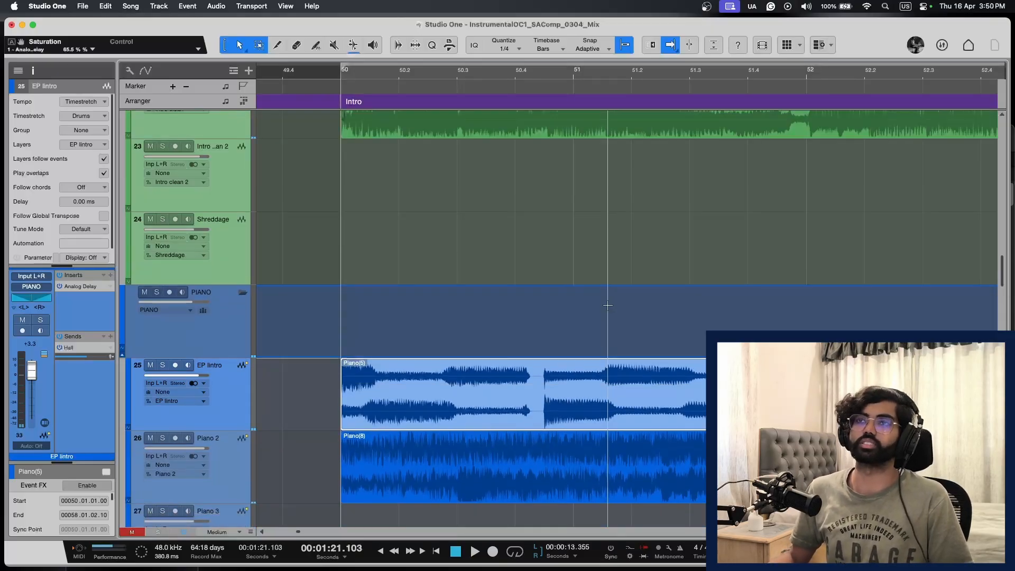
pyautogui.press('w')
pyautogui.press('w')
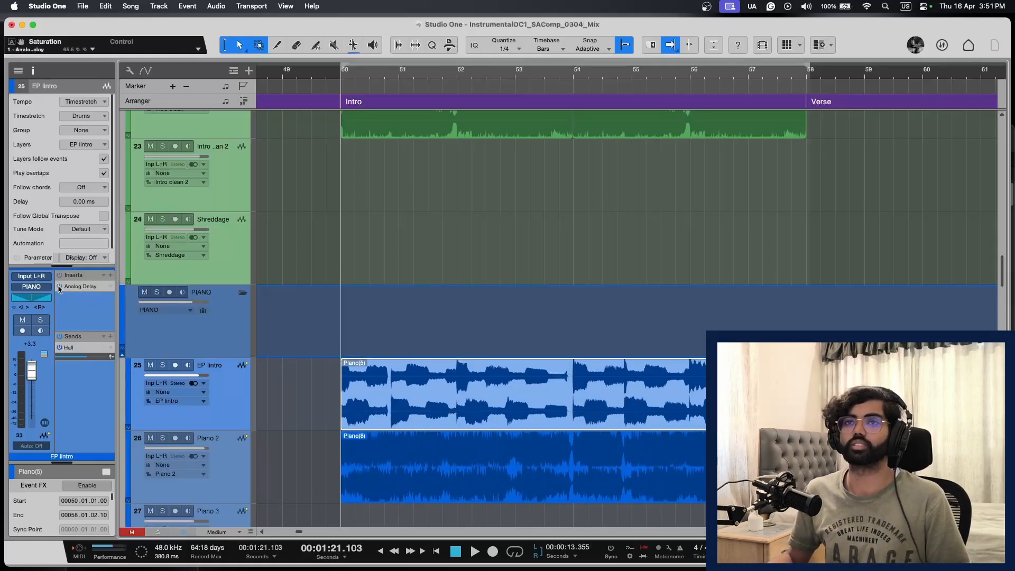
# Step: Compare the Intro with EP Intro's Analog Delay bypassed and re-enabled, leave the delay active and save the song
pyautogui.press('space')
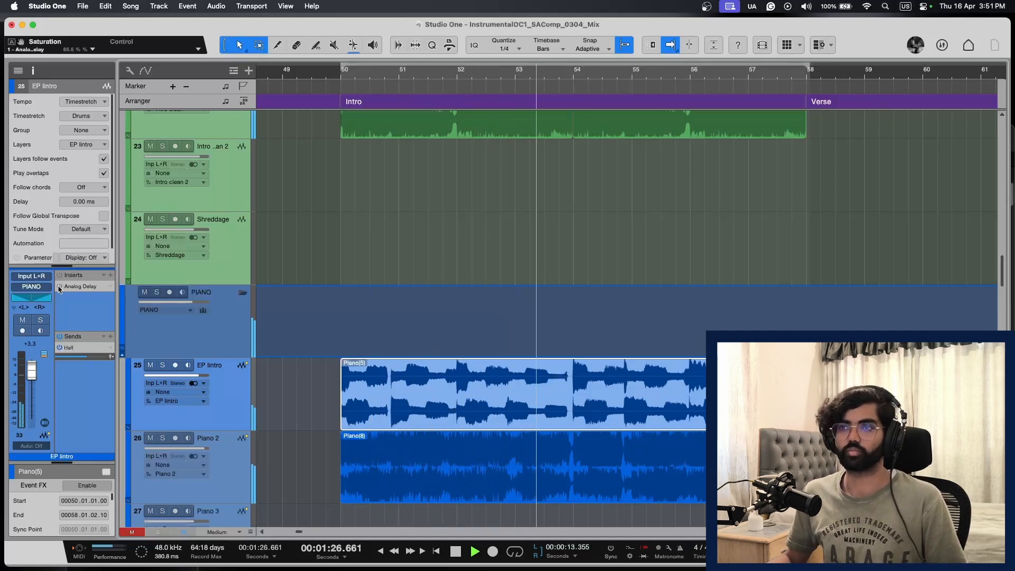
pyautogui.click(59, 287)
pyautogui.press('space')
pyautogui.press('space')
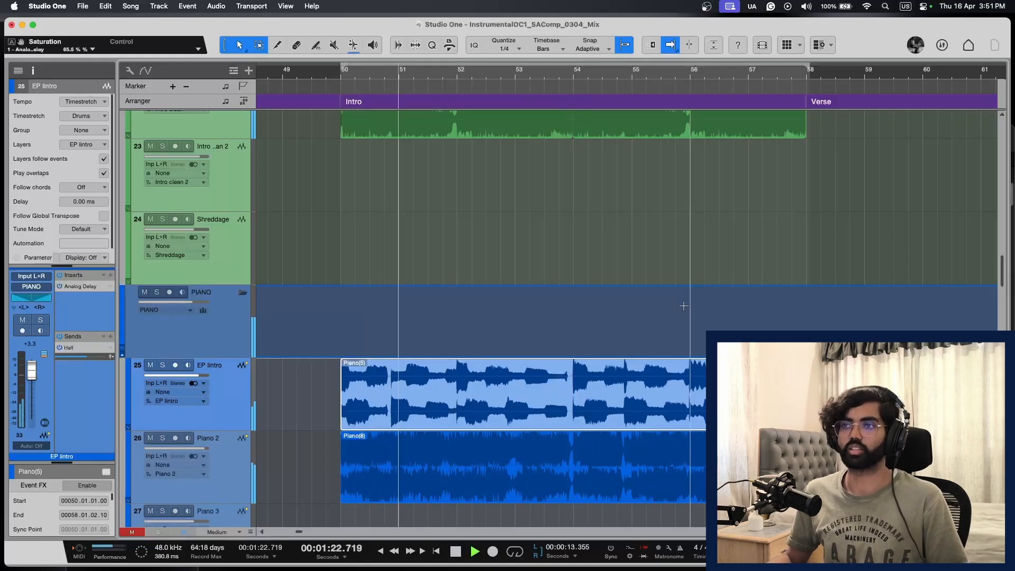
pyautogui.scroll(3, 676, 309)
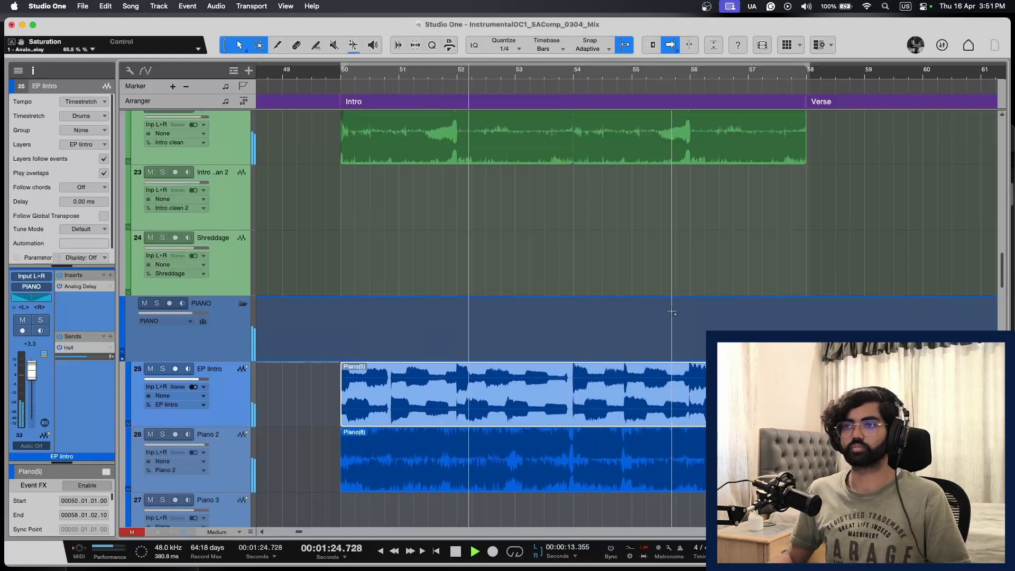
pyautogui.press('super+s')
# Step: Set the playback start near bar 57 and listen to the transition from the Intro into the Verse
pyautogui.hscroll(4, 670, 312)
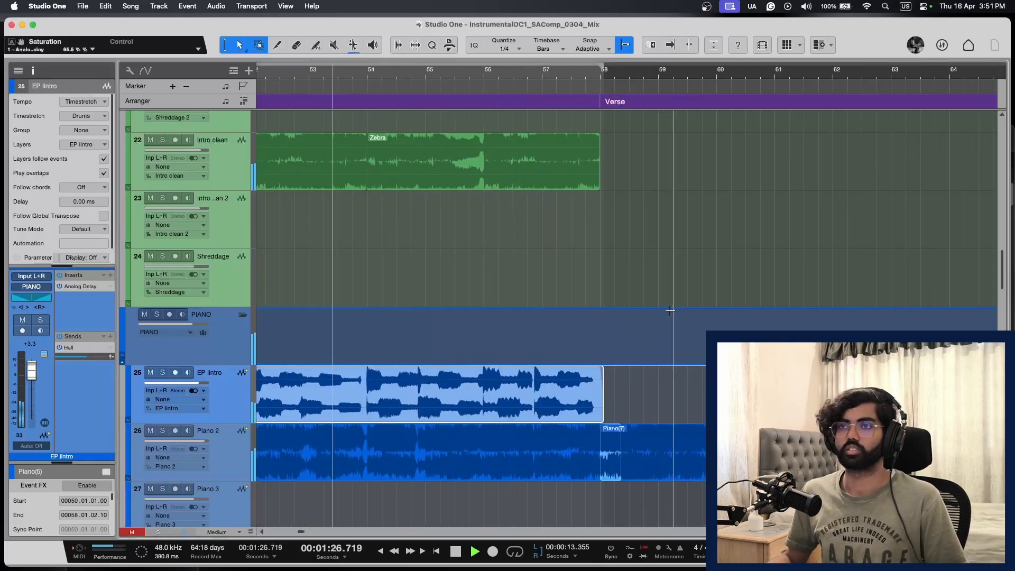
pyautogui.press('space')
pyautogui.click(432, 73)
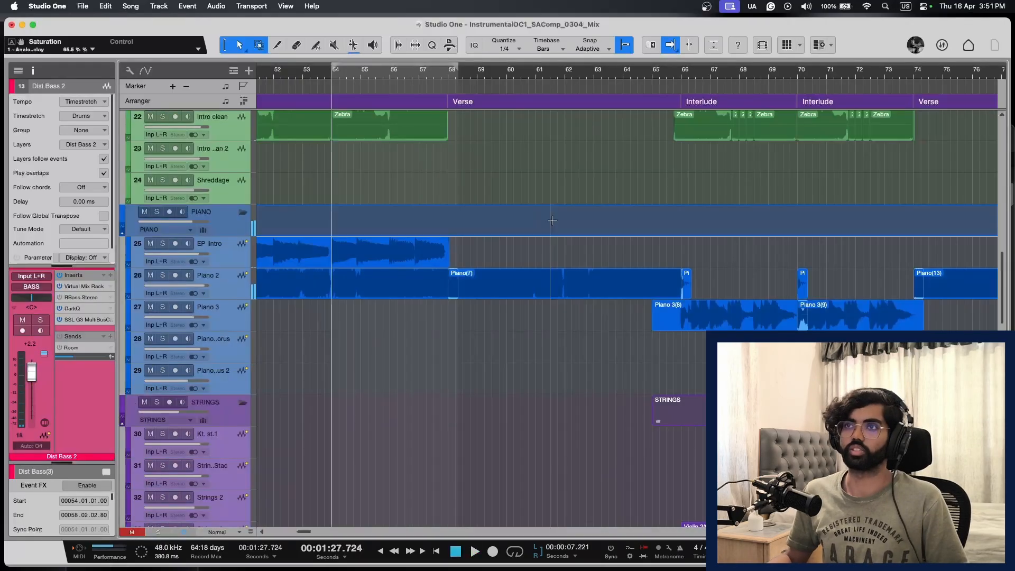
pyautogui.click(421, 74)
pyautogui.hscroll(-3, 658, 283)
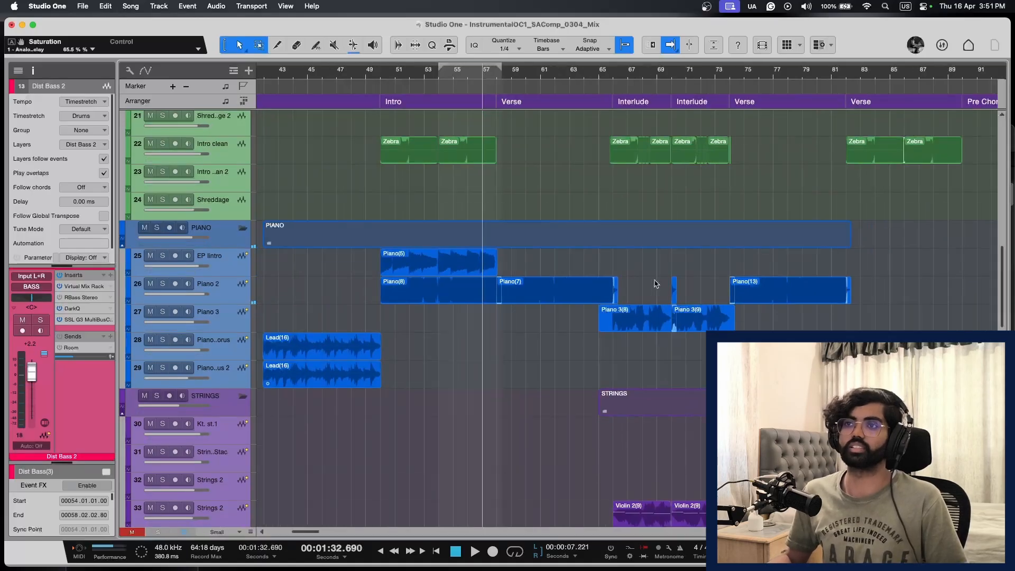
pyautogui.press('a')
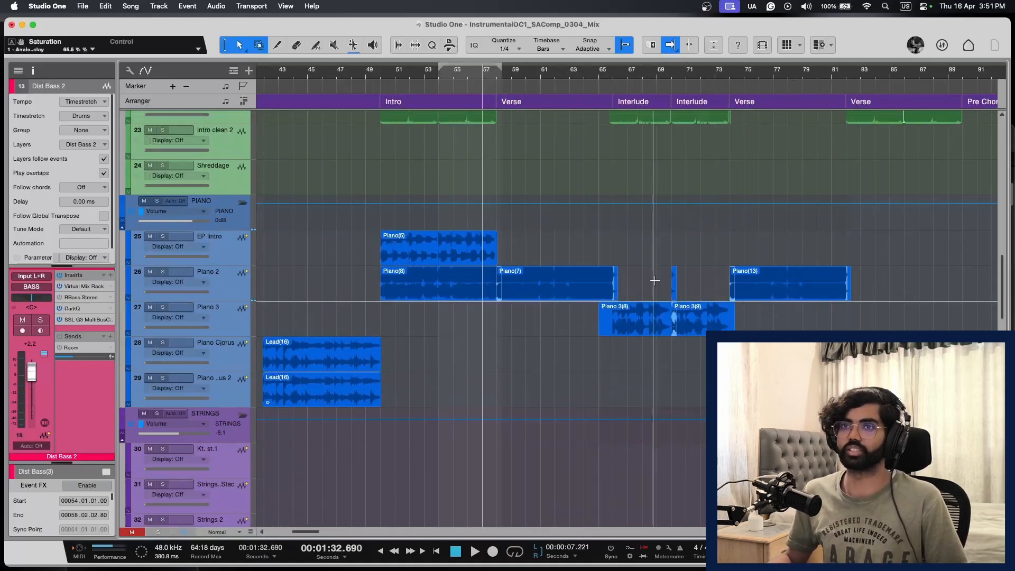
pyautogui.press('a')
pyautogui.press('space')
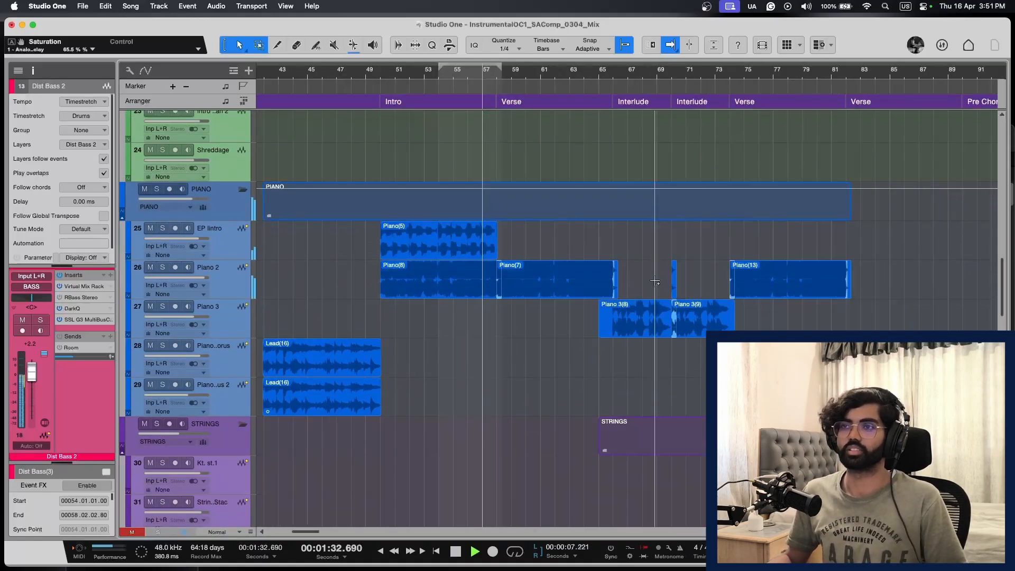
pyautogui.press('e')
pyautogui.press('e')
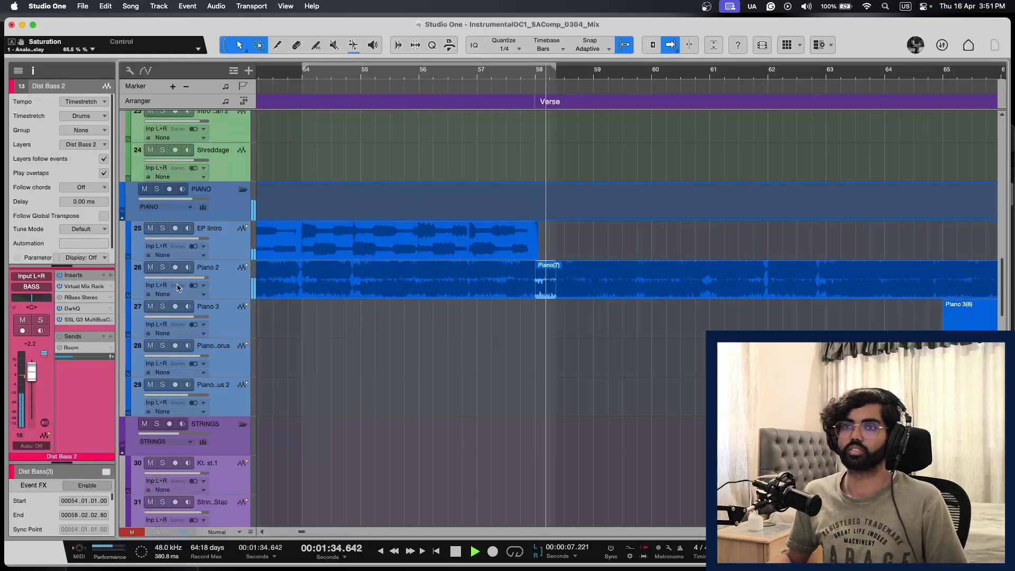
# Step: Replay the Intro-to-Verse transition with Piano 2 muted and unmute the track again
pyautogui.press('space')
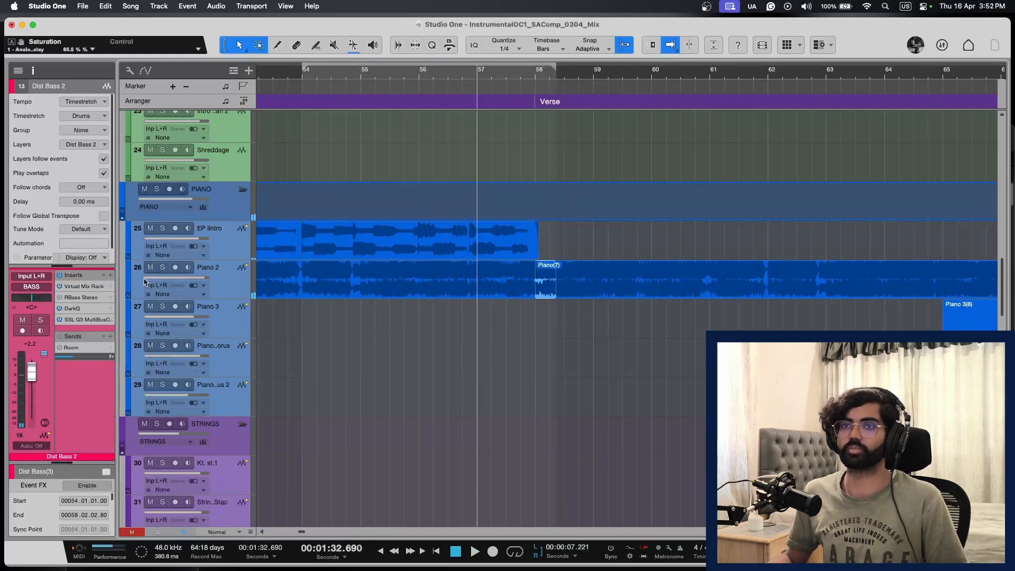
pyautogui.click(150, 268)
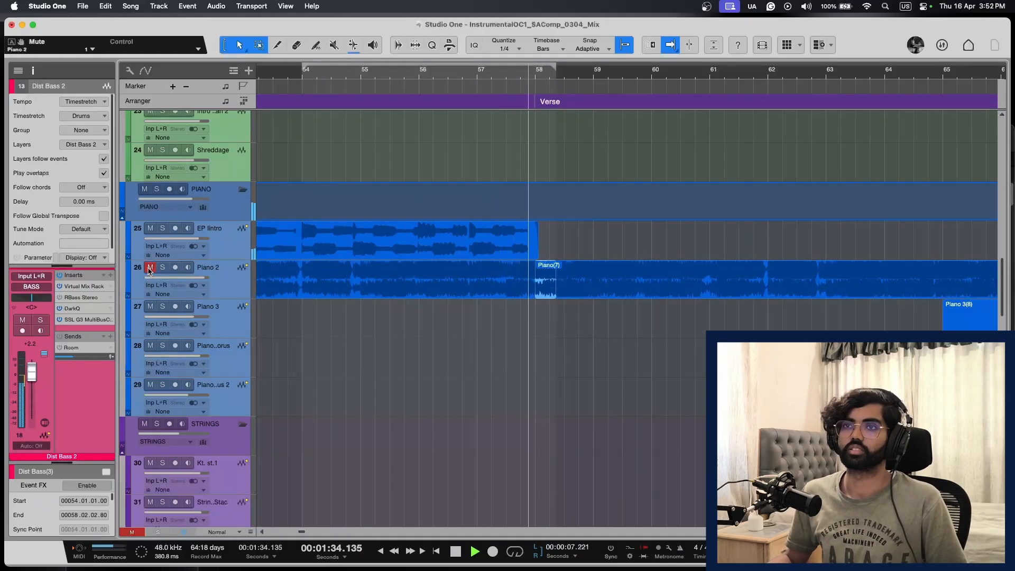
pyautogui.click(149, 269)
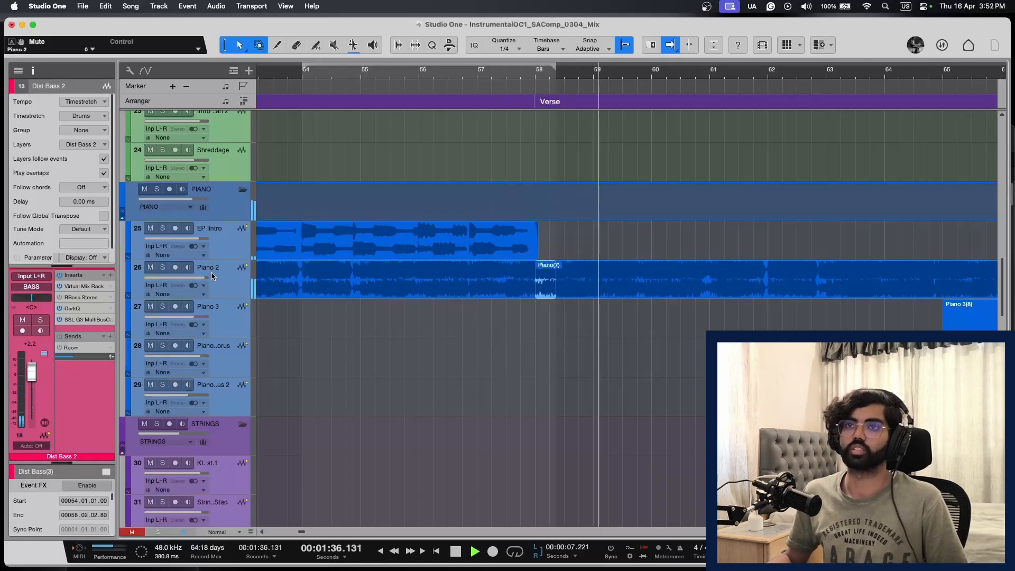
# Step: Solo Piano 2 to audition its part in the Verse, and unsolo it to hear it in the mix
pyautogui.click(267, 282)
pyautogui.press('s')
pyautogui.hotkey('shift', 'e')
pyautogui.hscroll(6, 473, 297)
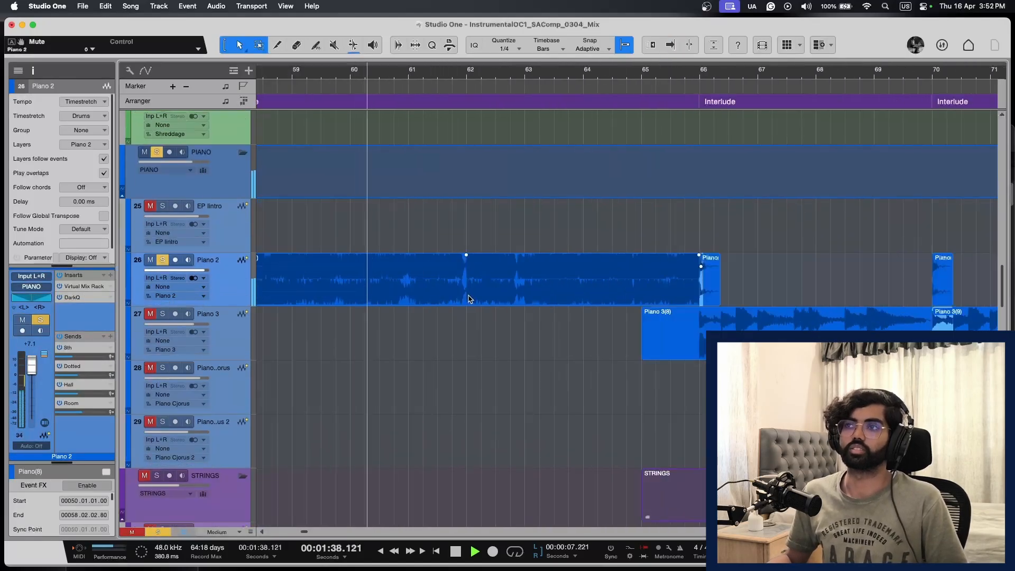
pyautogui.press('w')
pyautogui.press('s')
pyautogui.press('w')
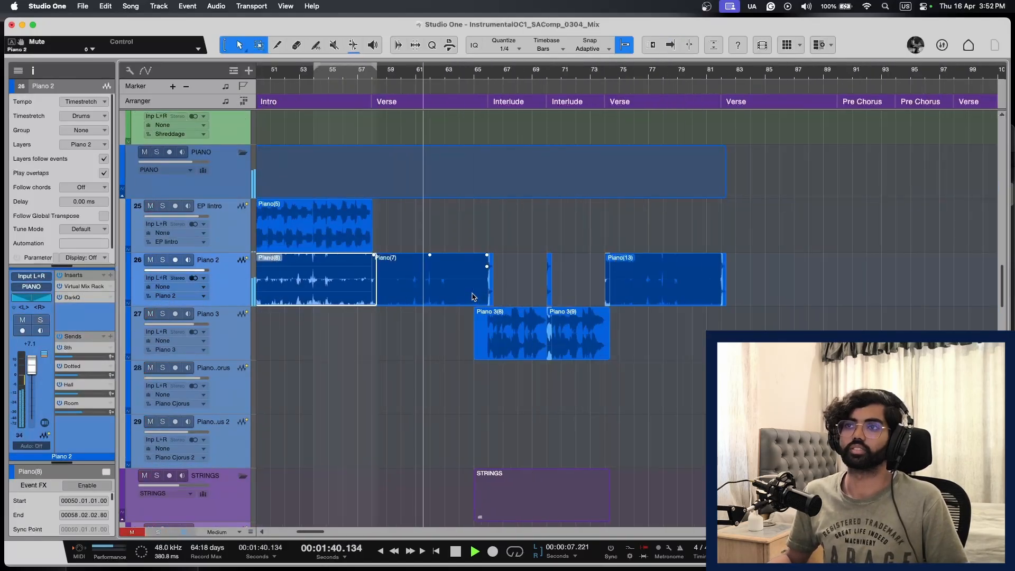
# Step: Set the loop range to the selected Piano 2 event in the second Intro and locate the playhead at its start
pyautogui.press('f')
pyautogui.press('p')
pyautogui.press('space')
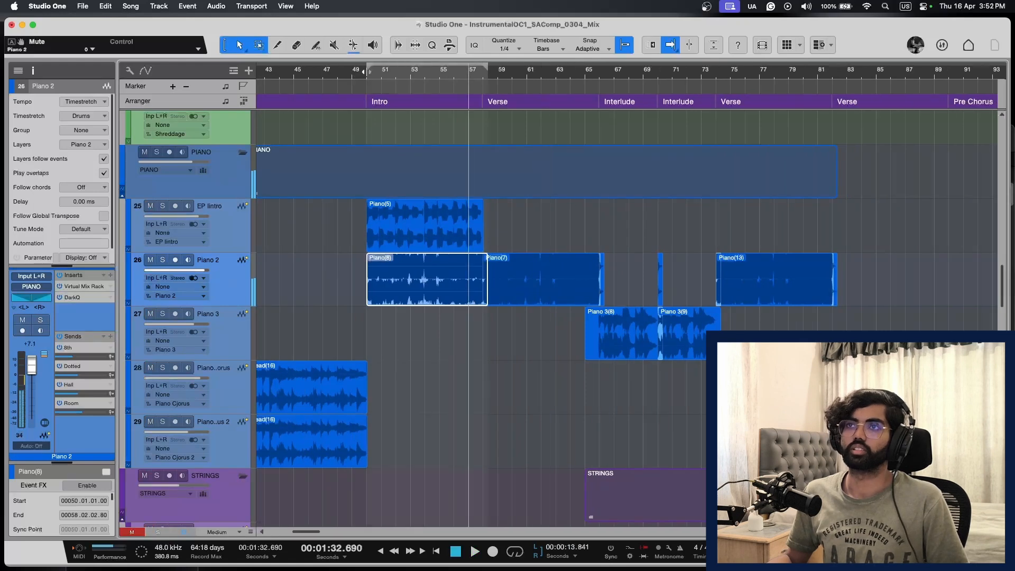
pyautogui.press('l')
pyautogui.press('e')
pyautogui.press('e')
pyautogui.press('w')
pyautogui.press('w')
pyautogui.press('w')
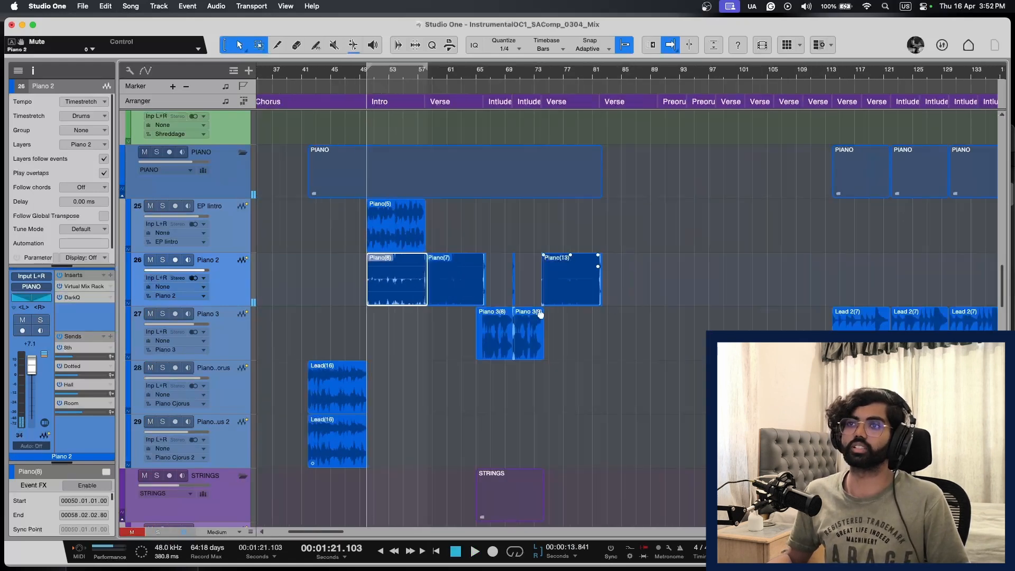
# Step: Play the full mix from the start of the song to hear Piano 2 in the first Intro
pyautogui.hscroll(-5, 529, 312)
pyautogui.click(264, 64)
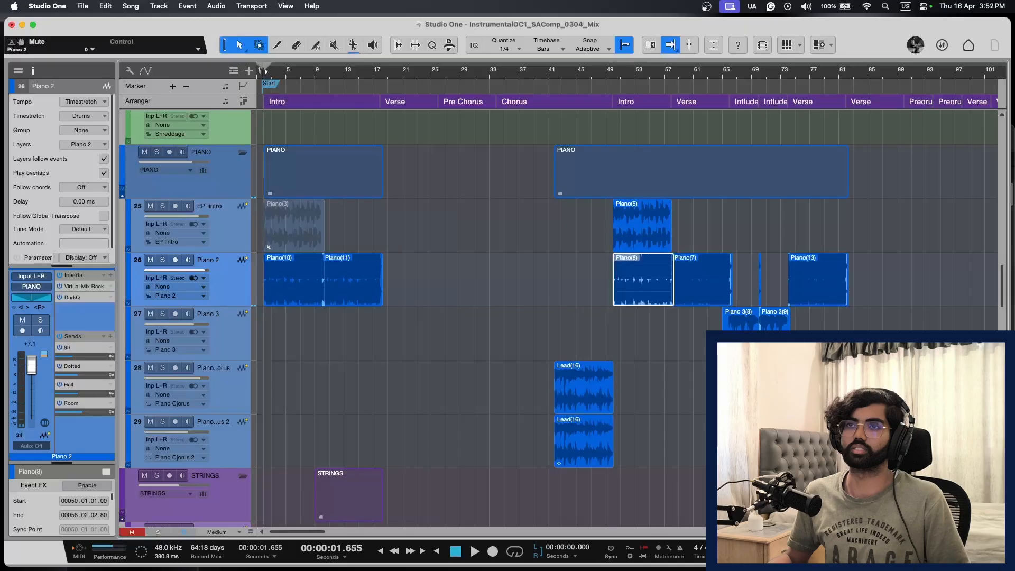
pyautogui.press('e')
pyautogui.press('space')
pyautogui.press('e')
pyautogui.press('e')
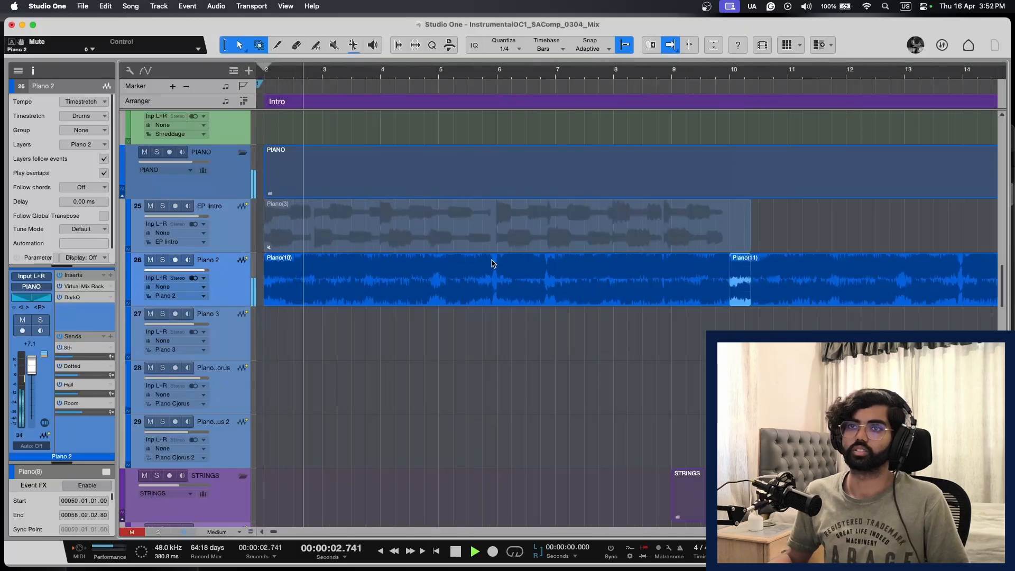
# Step: Solo Piano 2 and audition it in the first Intro while examining the arrangement up to the second Intro
pyautogui.press('s')
pyautogui.press('w')
pyautogui.press('w')
pyautogui.hotkey('shift', 'w')
pyautogui.hscroll(3, 545, 262)
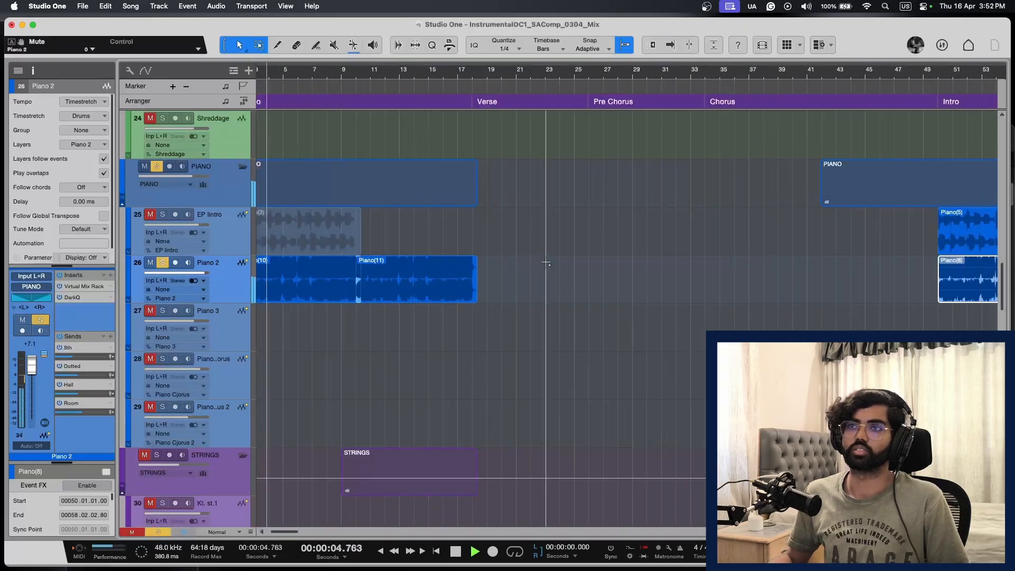
# Step: Set the loop range to the Piano 2 event in the second Intro and audition it soloed into the Verse
pyautogui.hscroll(6, 545, 262)
pyautogui.press('space')
pyautogui.press('p')
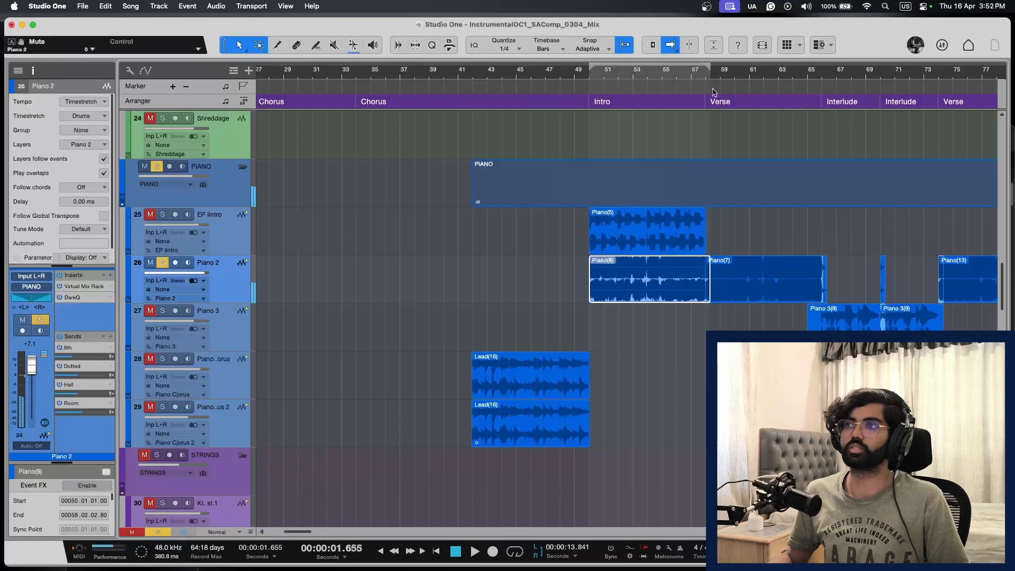
pyautogui.press('space')
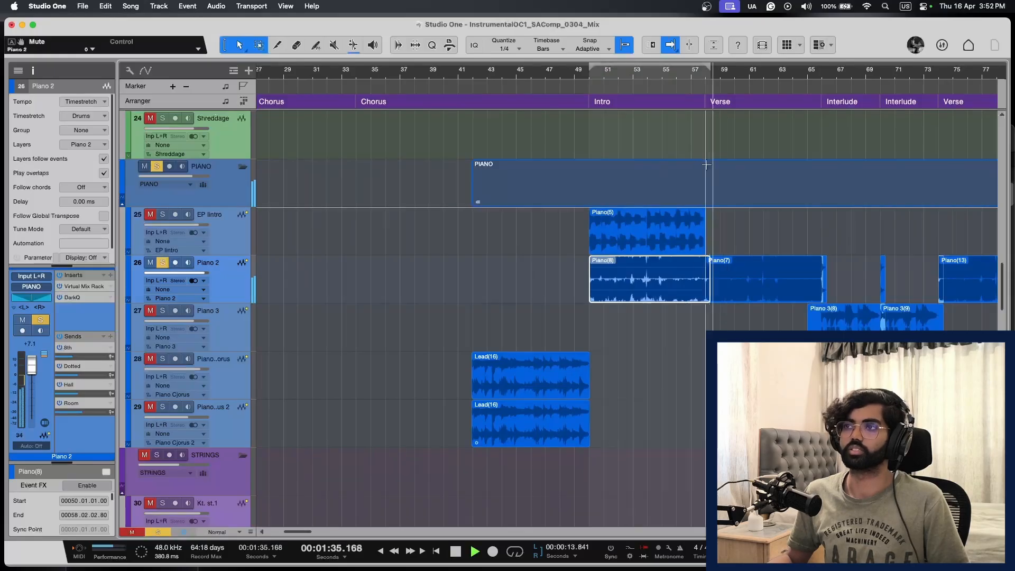
pyautogui.press('e')
pyautogui.press('e')
pyautogui.press('w')
pyautogui.press('w')
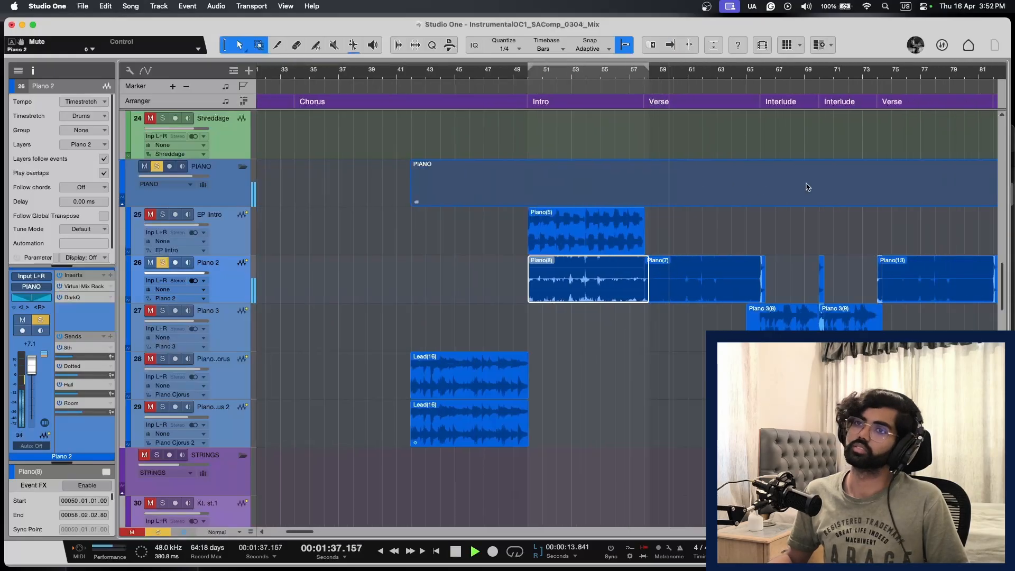
# Step: Unsolo Piano 2 and play the passage from the second Intro into the Verse in the full mix, and solo it again to compare
pyautogui.press('space')
pyautogui.press('s')
pyautogui.press('e')
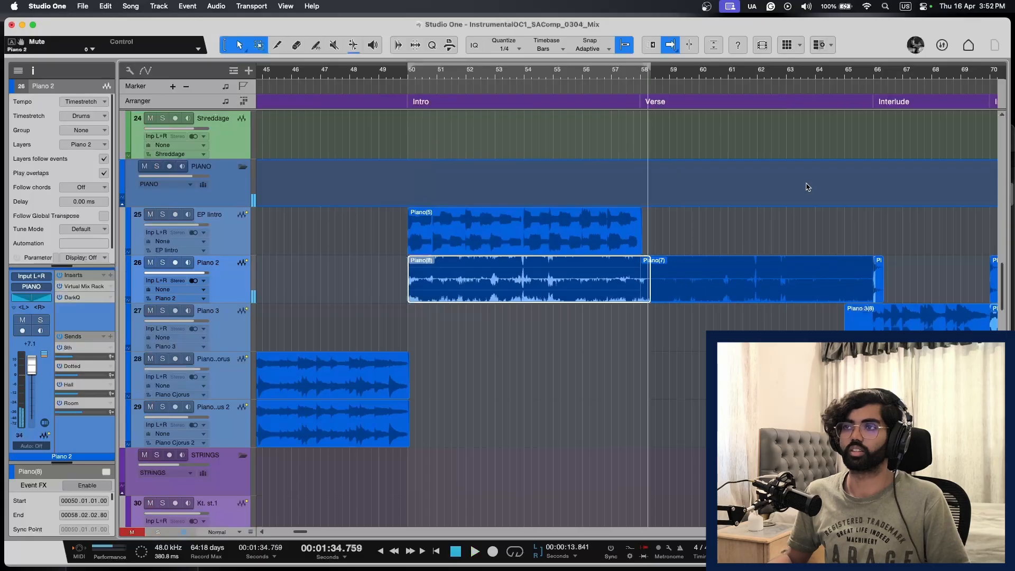
pyautogui.hotkey('shift', 'e')
pyautogui.hscroll(3, 806, 188)
pyautogui.press('e')
pyautogui.scroll(7, 806, 187)
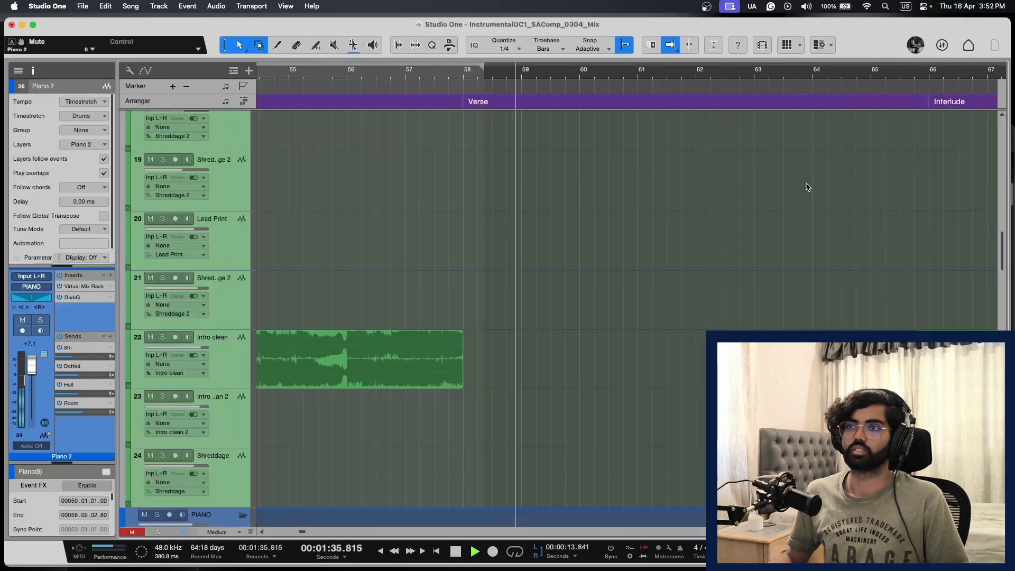
pyautogui.scroll(-4, 806, 187)
pyautogui.scroll(15, 806, 187)
pyautogui.scroll(-7, 806, 187)
pyautogui.press('w')
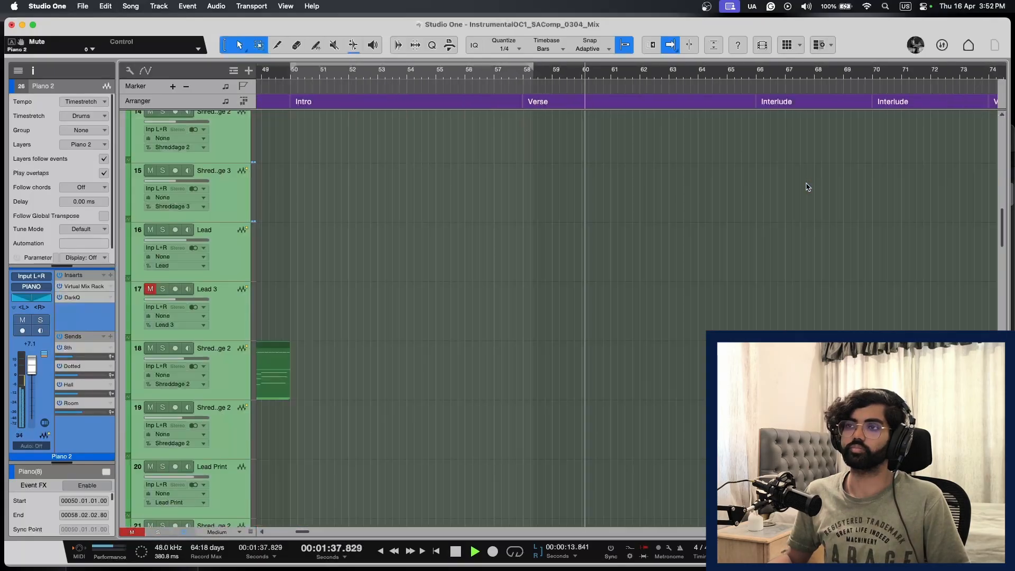
pyautogui.scroll(-8, 806, 188)
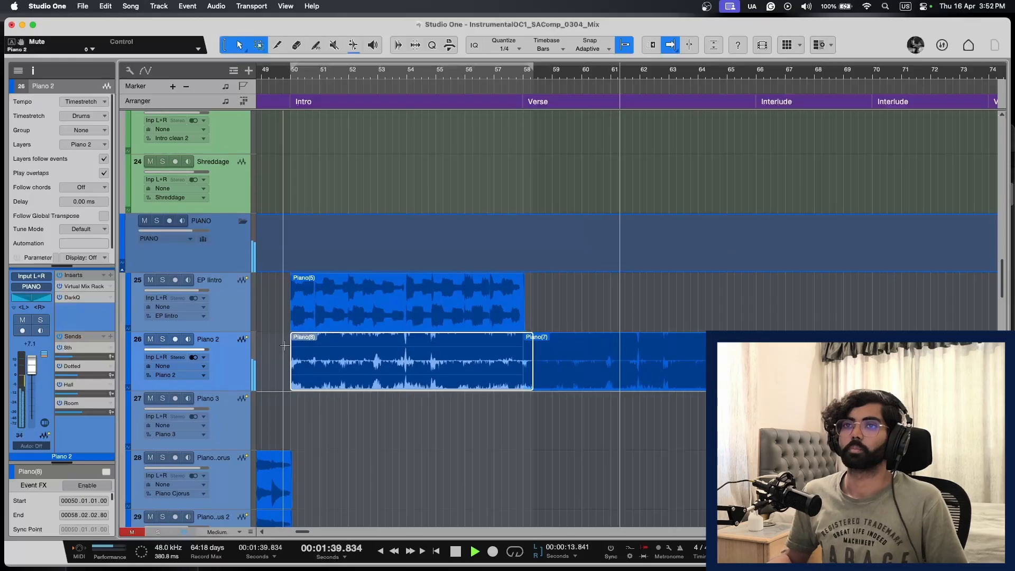
pyautogui.press('s')
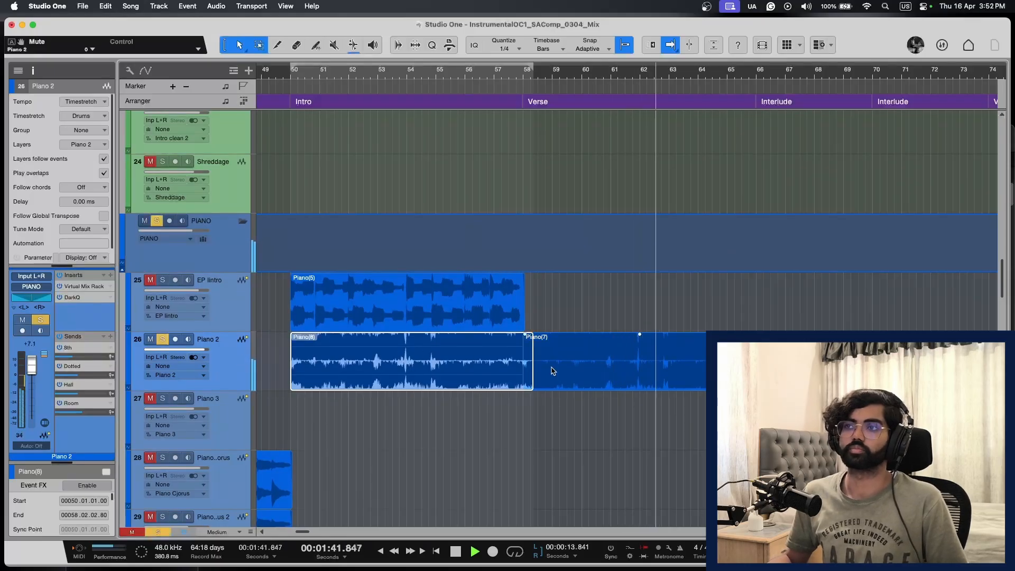
# Step: Duplicate the Piano 2 track without its events and move the Verse event at bar 58 onto the new track
pyautogui.rightClick(236, 374)
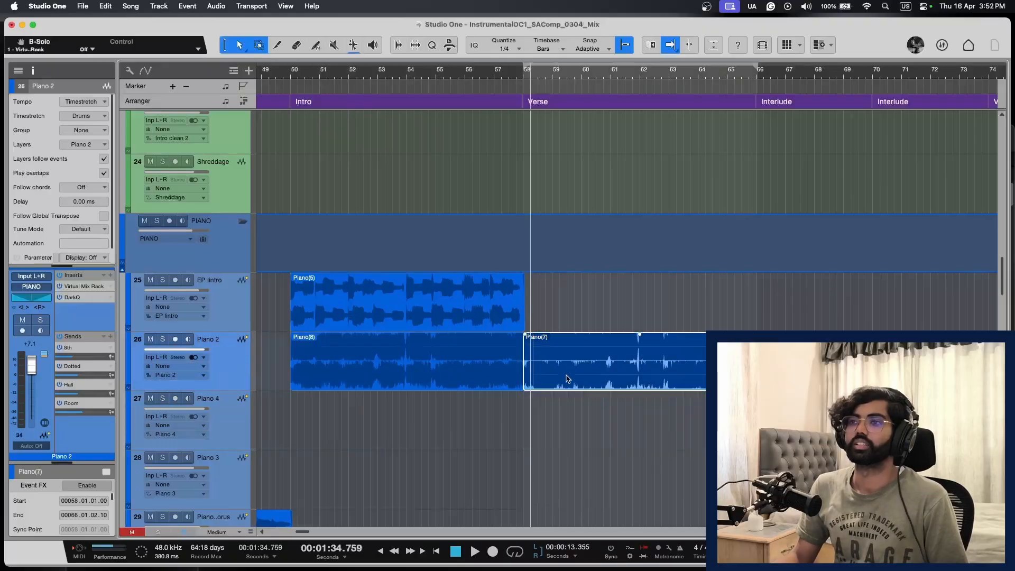
pyautogui.moveTo(594, 374); pyautogui.dragTo(594, 421)
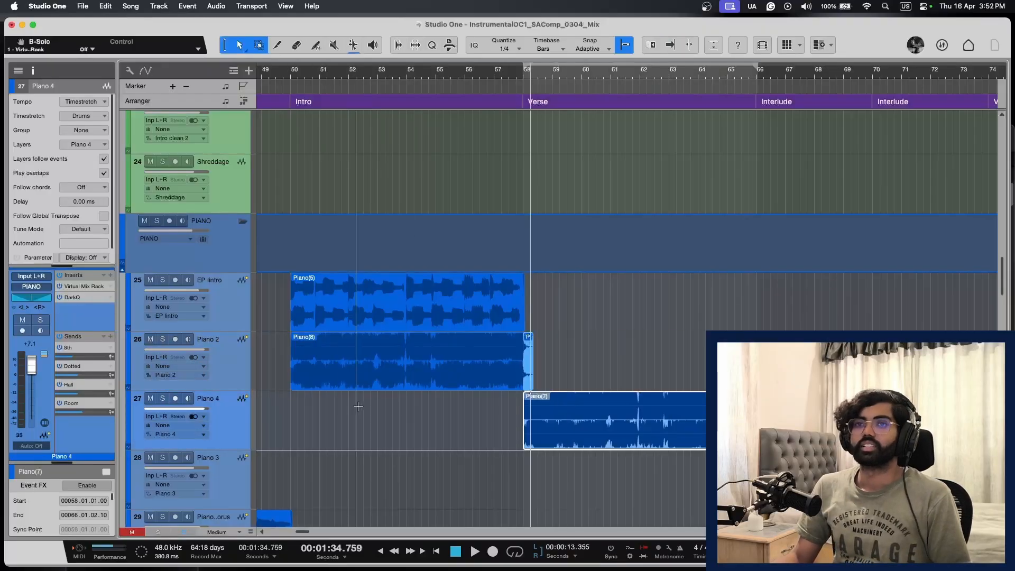
# Step: In Piano 4's DarkQ, remove the 3.07 kHz high-cut band and sweep a boosted mid bell band, ending with a slight cut
pyautogui.click(79, 298)
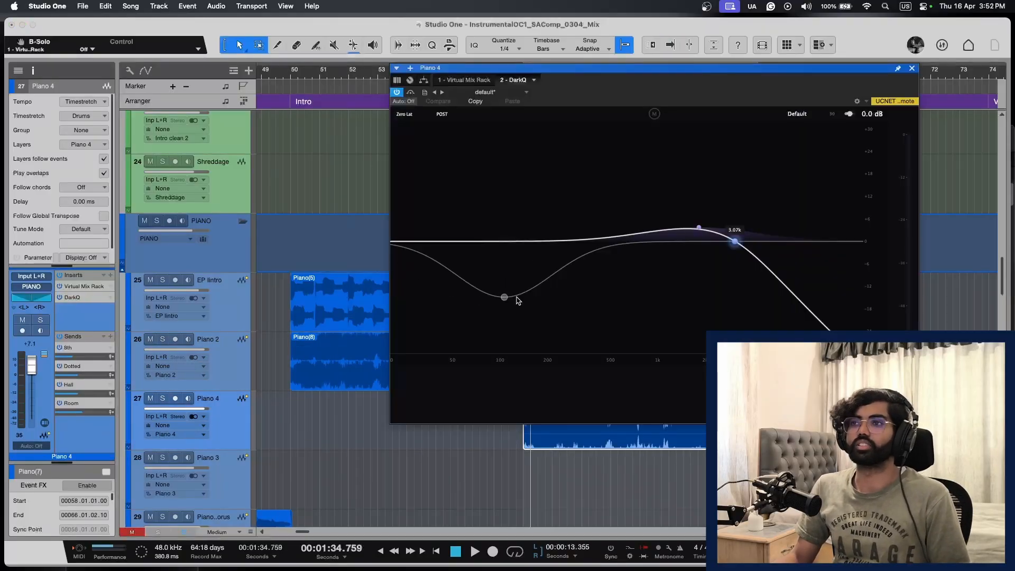
pyautogui.doubleClick(735, 242)
pyautogui.press('space')
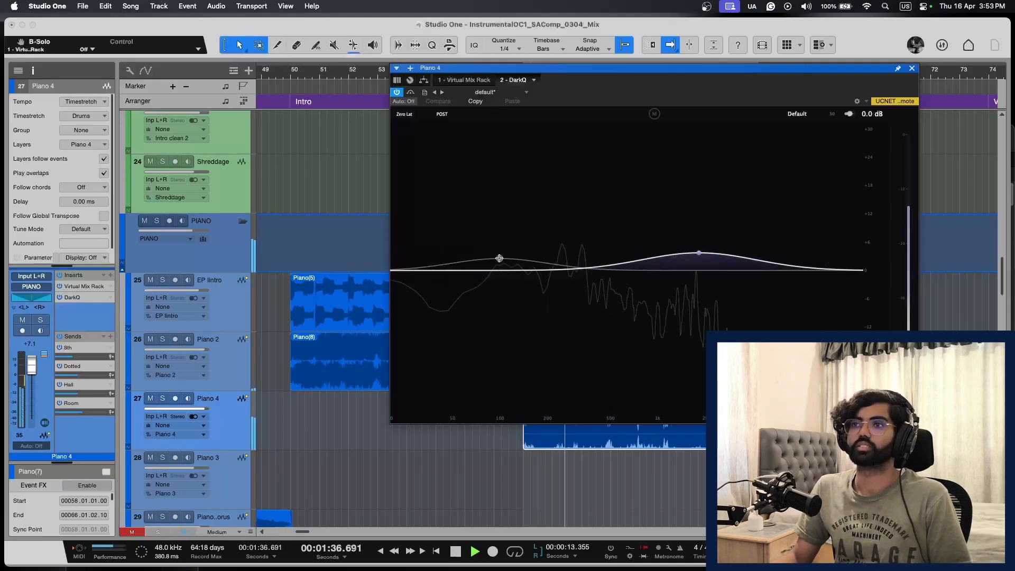
pyautogui.moveTo(505, 270); pyautogui.dragTo(496, 225)
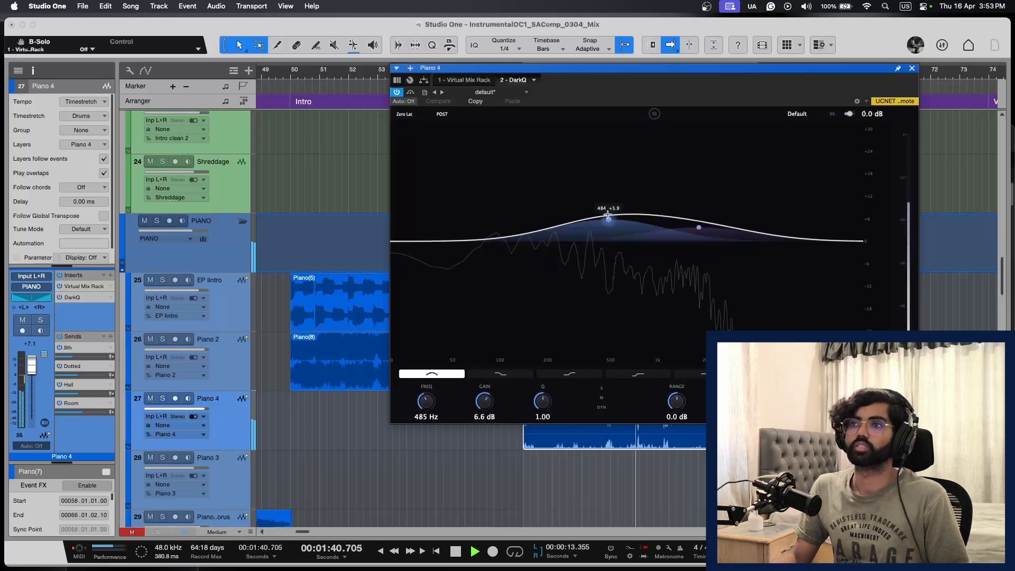
pyautogui.moveTo(608, 214); pyautogui.dragTo(625, 256)
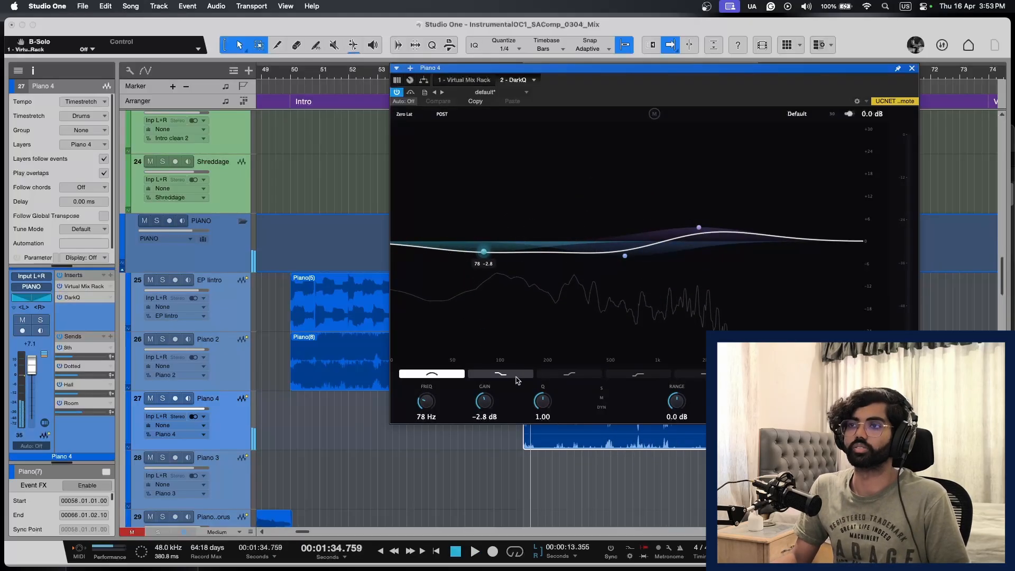
# Step: Change DarkQ's low band to a low shelf at about 110 Hz with -3.7 dB gain and play the Verse
pyautogui.click(568, 374)
pyautogui.click(500, 373)
pyautogui.moveTo(483, 253); pyautogui.dragTo(507, 258)
pyautogui.press('space')
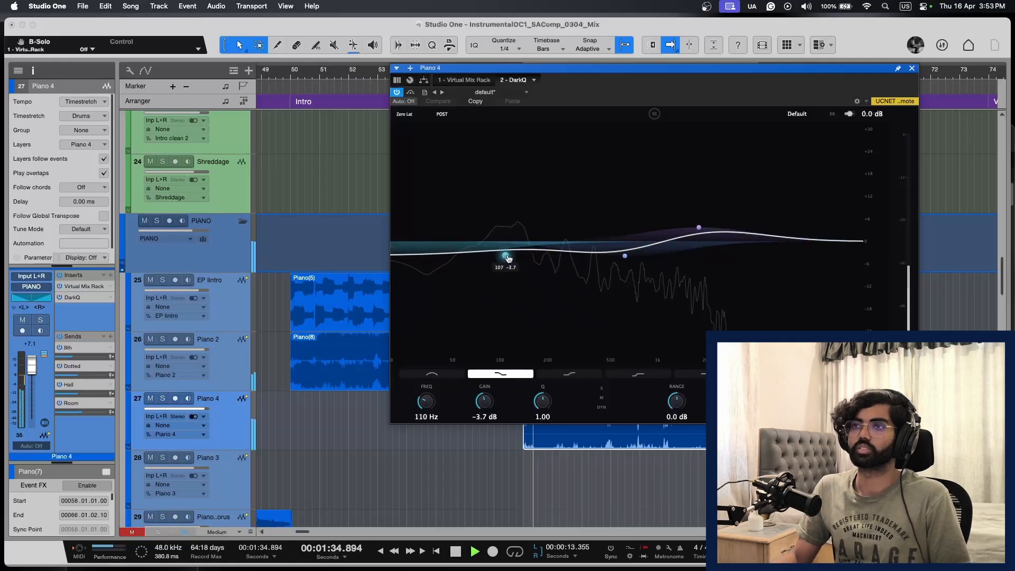
# Step: Pull DarkQ's upper-mid bell down to -5.6 dB at about 1679 Hz and close the equalizer
pyautogui.click(674, 245)
pyautogui.moveTo(702, 255)
pyautogui.mouseDown()
pyautogui.moveTo(680, 153)
pyautogui.moveTo(701, 275)
pyautogui.mouseUp()
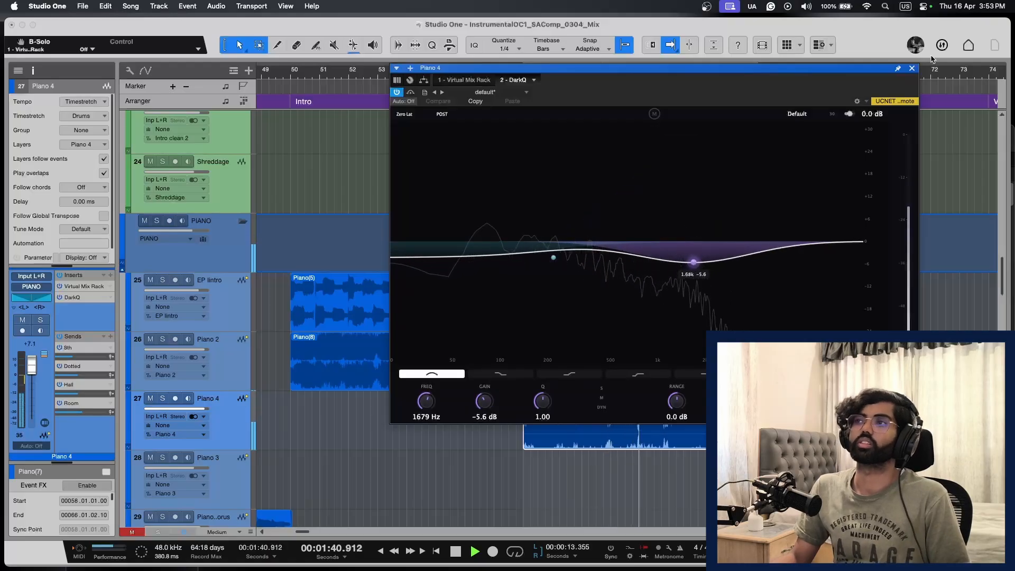
pyautogui.click(912, 68)
# Step: Listen to the equalized Piano 4 event in the full mix through the Verse
pyautogui.scroll(4, 702, 287)
pyautogui.scroll(-4, 702, 287)
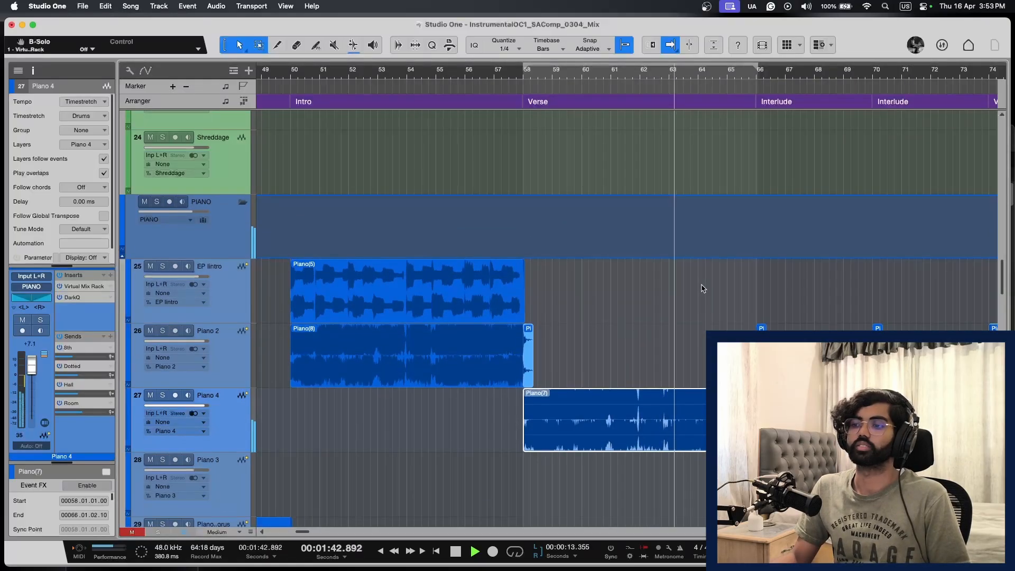
pyautogui.hscroll(3, 699, 287)
pyautogui.press('w')
pyautogui.press('w')
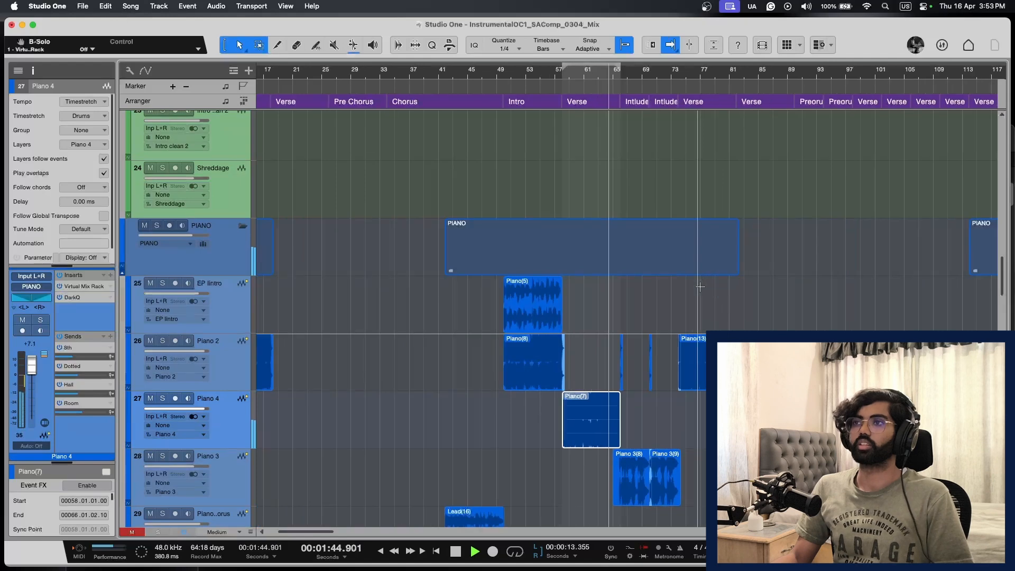
pyautogui.press('space')
pyautogui.press('w')
pyautogui.hotkey('shift', 'w')
pyautogui.hotkey('shift', 'w')
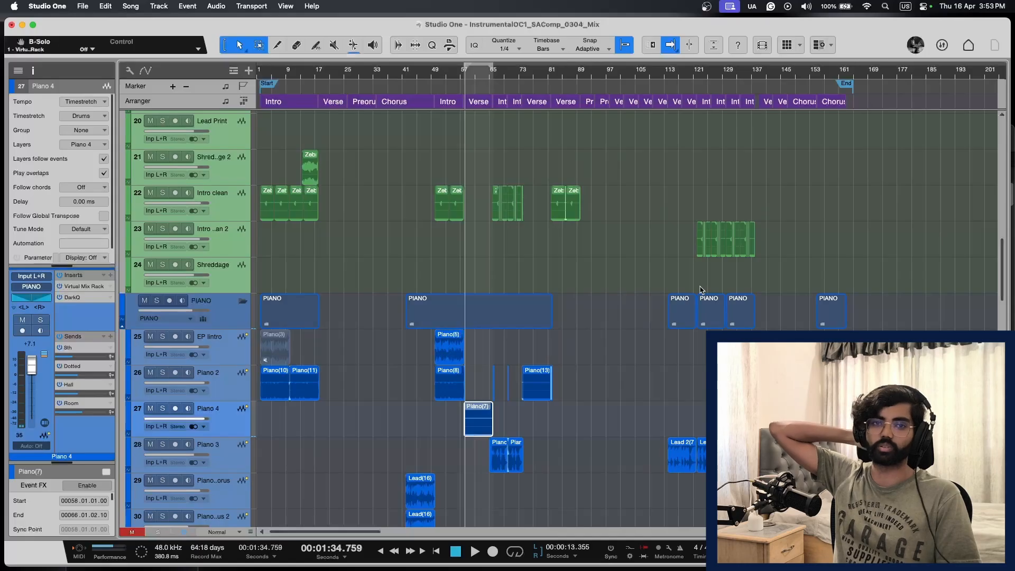
pyautogui.press('e')
pyautogui.press('e')
pyautogui.press('e')
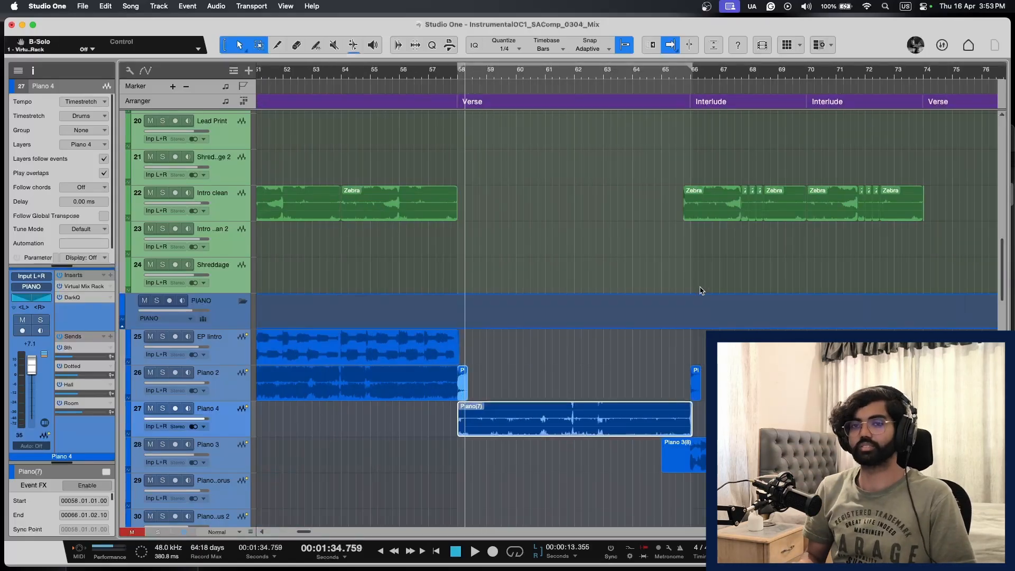
pyautogui.press('w')
pyautogui.press('w')
pyautogui.press('w')
pyautogui.press('w')
pyautogui.press('e')
pyautogui.hotkey('shift', 'w')
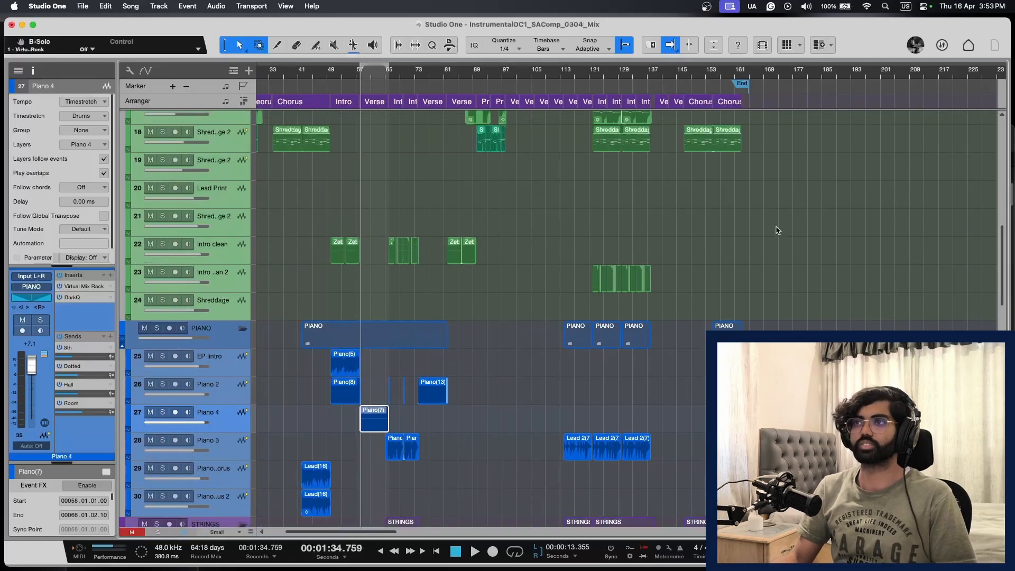
pyautogui.hotkey('shift', 'w')
pyautogui.hscroll(-3, 678, 280)
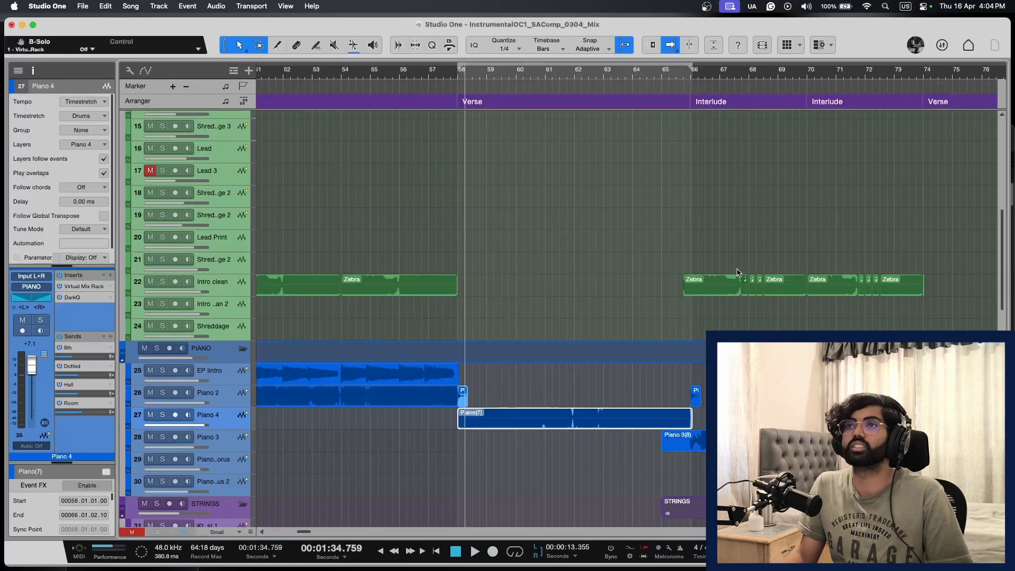
# Step: Play the start of the Verse to check how Piano 4 sits in the full mix
pyautogui.press('e')
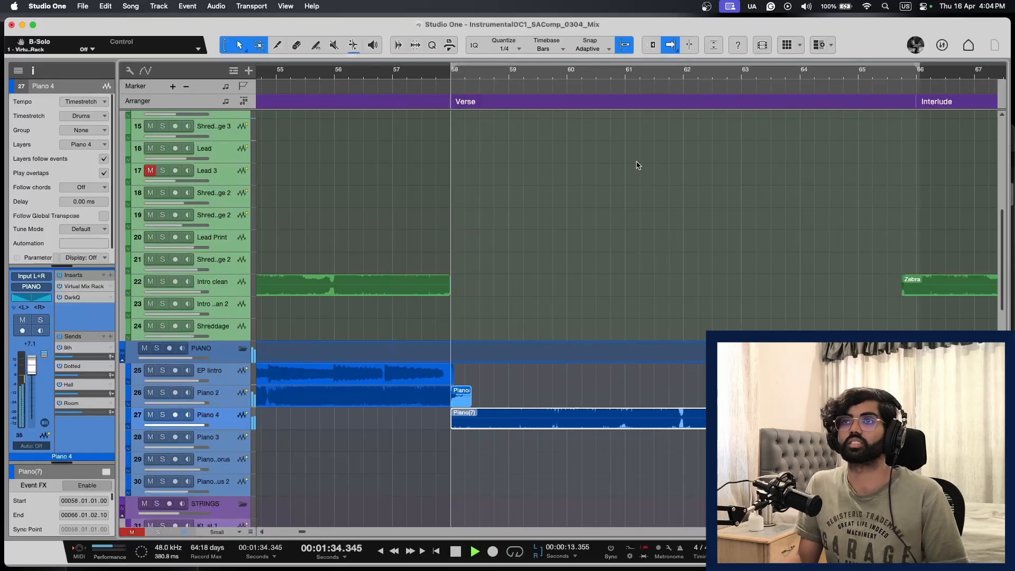
pyautogui.press('w')
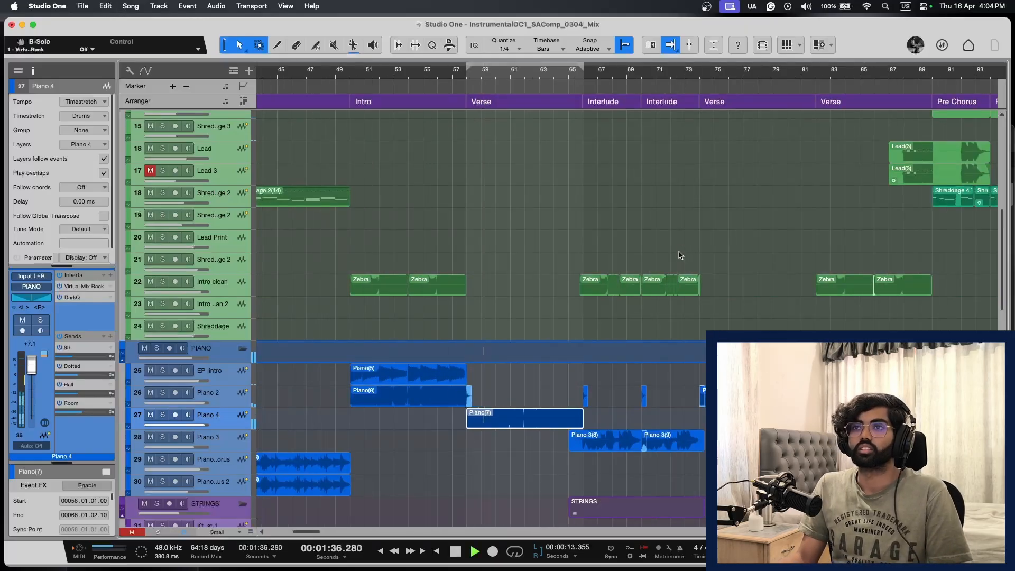
pyautogui.press('space')
# Step: Switch to Spotify for a reference and return to Studio One
pyautogui.moveTo(192, 566)
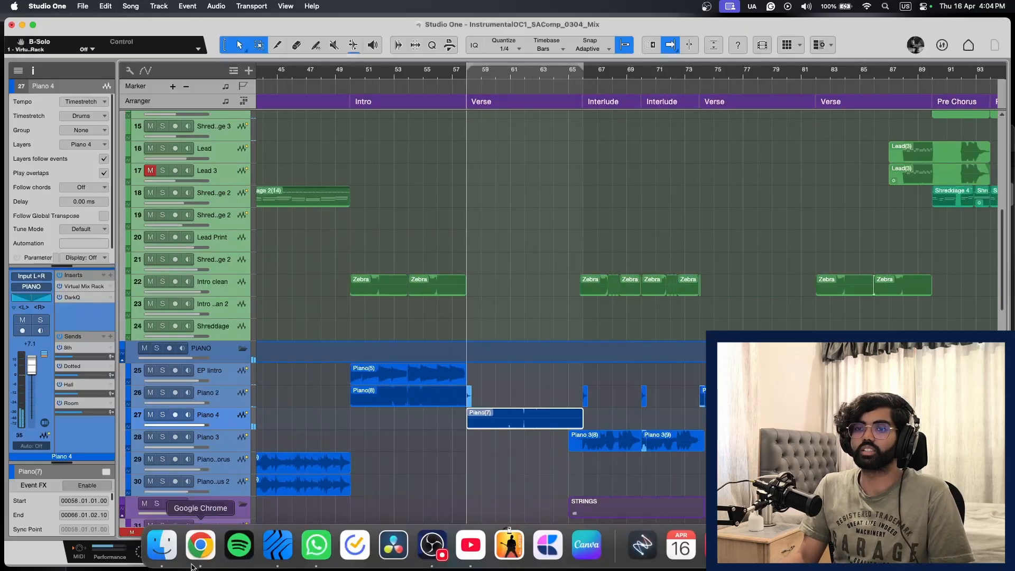
pyautogui.click(238, 544)
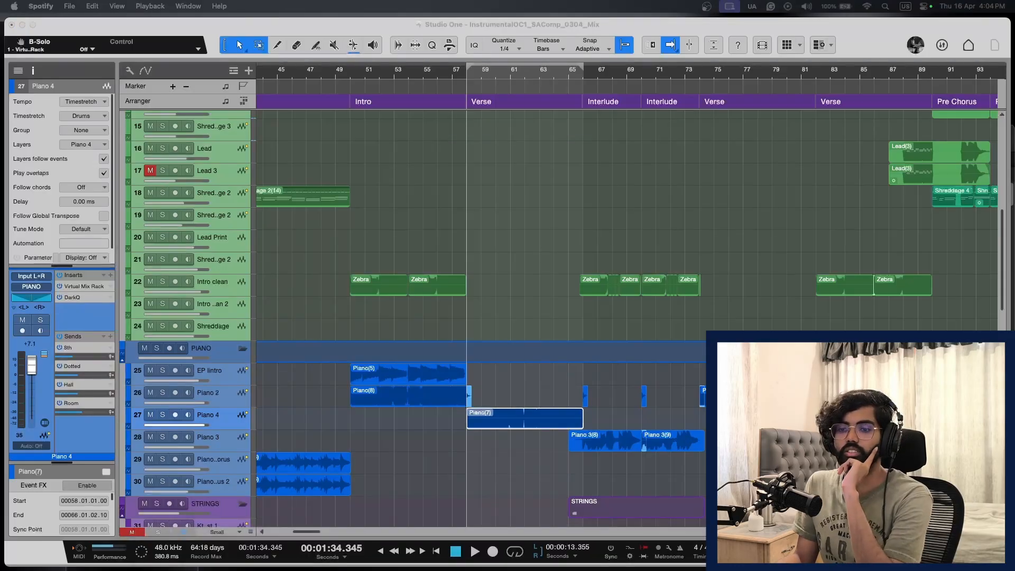
pyautogui.click(797, 273)
# Step: Open the Main channel's bloom plugin from the console, check its side-channel tone settings, and close the plugin and console
pyautogui.press('F3')
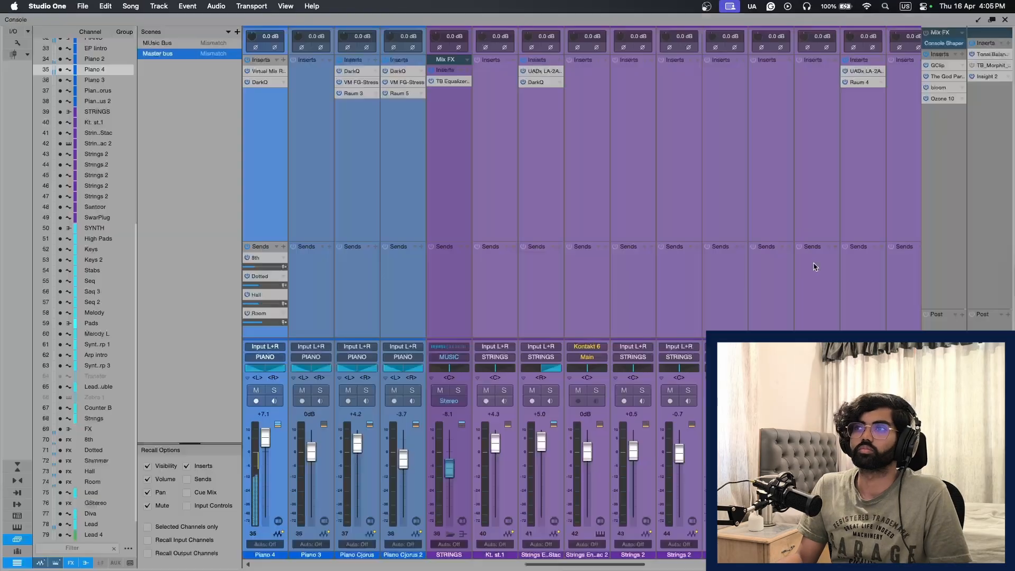
pyautogui.click(945, 88)
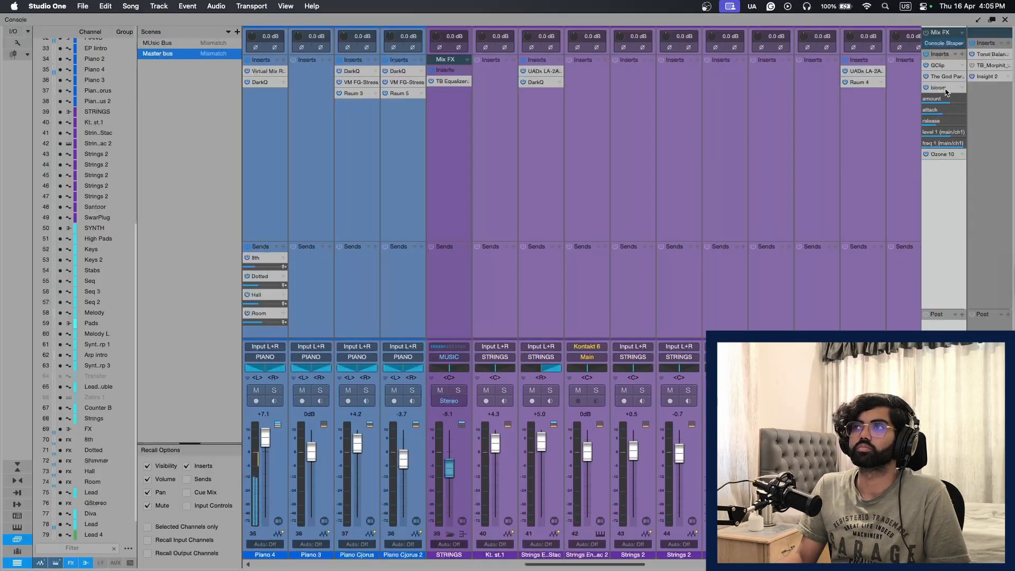
pyautogui.doubleClick(945, 88)
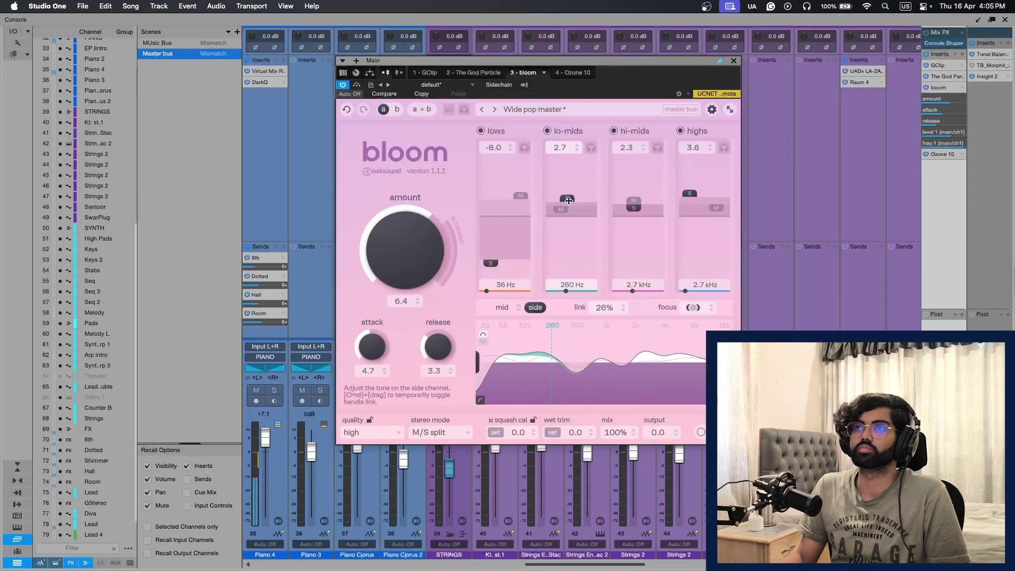
pyautogui.click(733, 60)
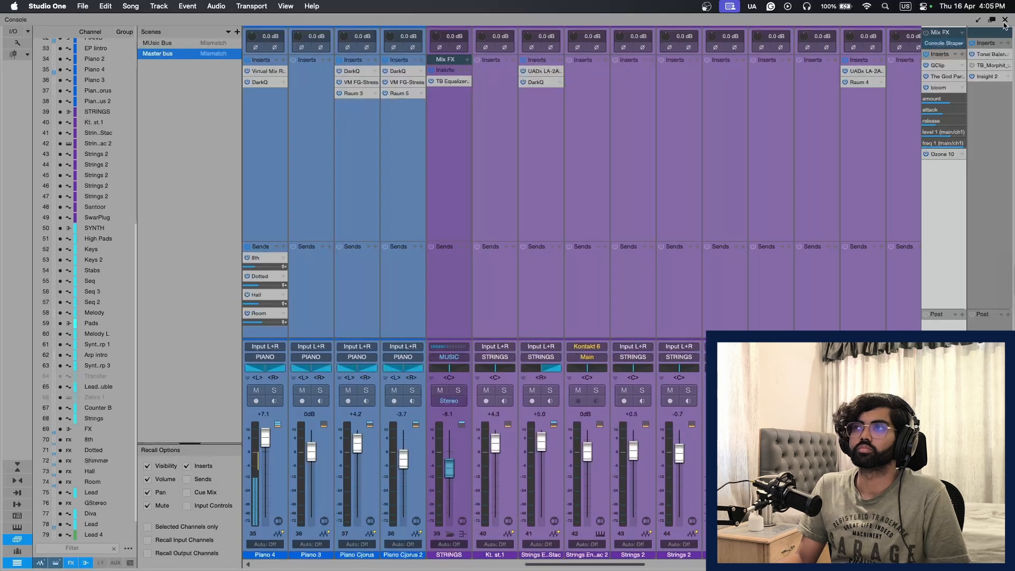
pyautogui.click(1004, 20)
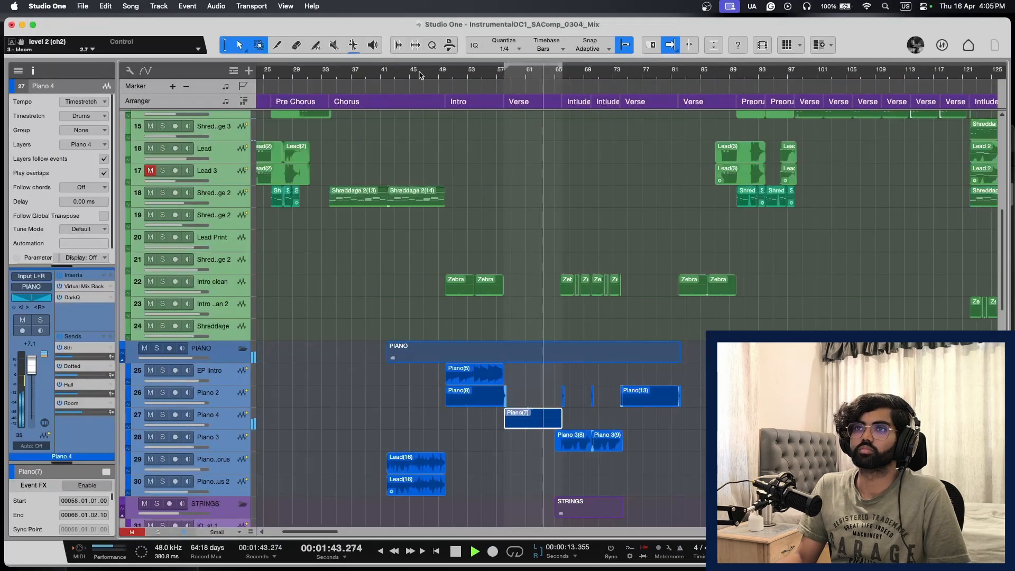
# Step: Play the full mix from the start of the Chorus before the second Intro while examining its guitar and piano tracks
pyautogui.click(329, 75)
pyautogui.press('e')
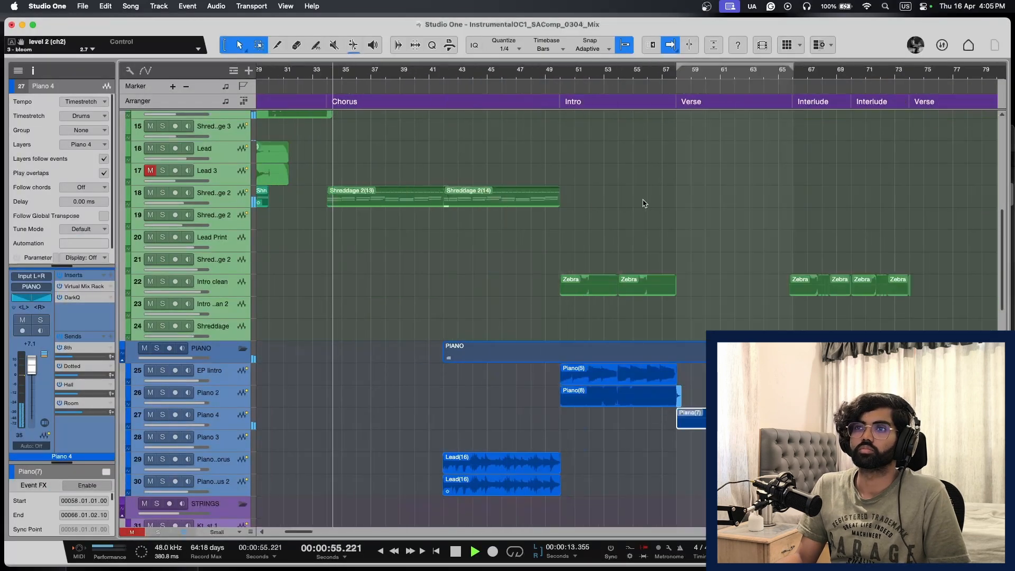
pyautogui.press('e')
pyautogui.hotkey('shift', 'w')
pyautogui.press('w')
pyautogui.hscroll(3, 740, 205)
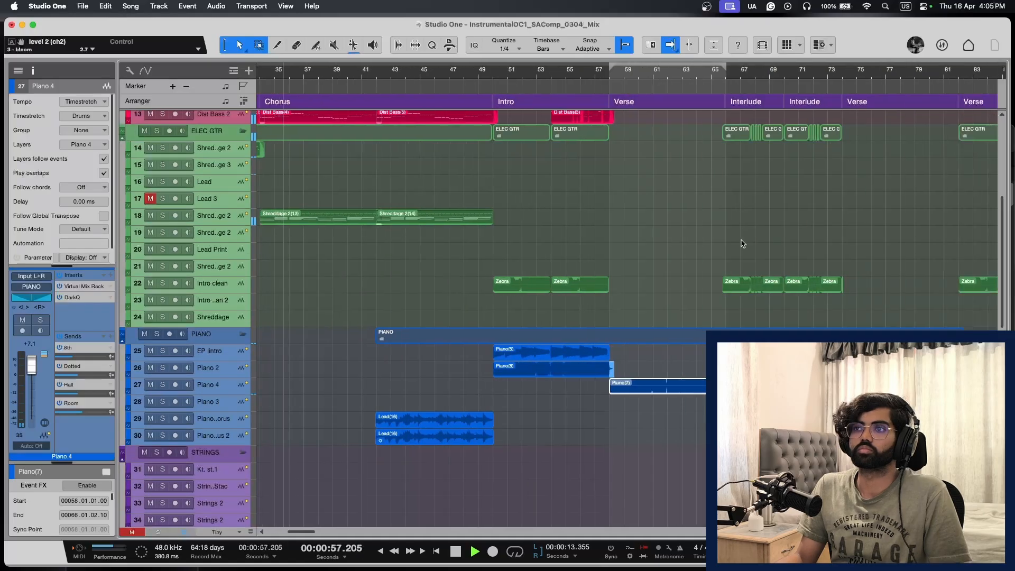
pyautogui.press('F3')
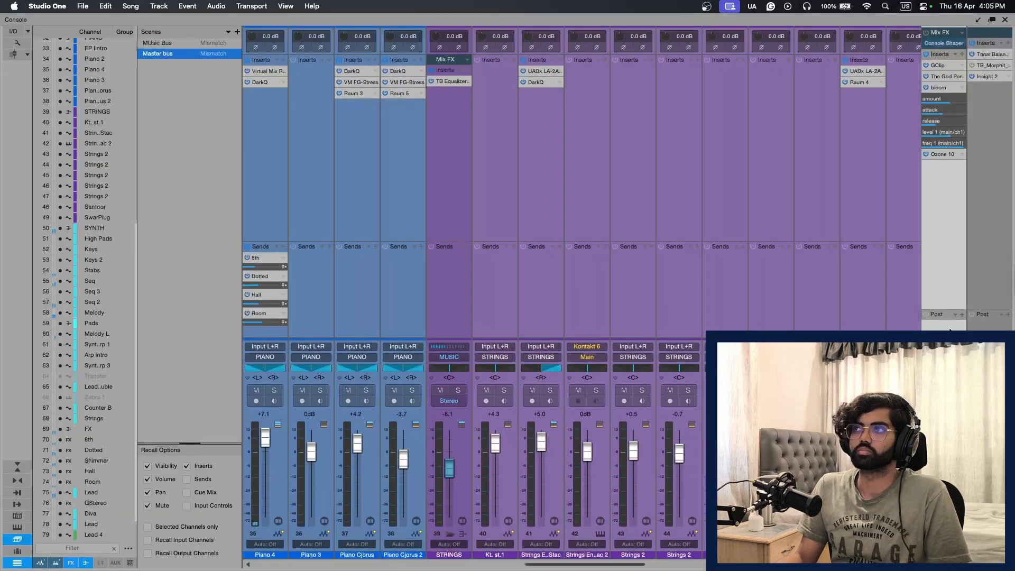
pyautogui.click(1006, 21)
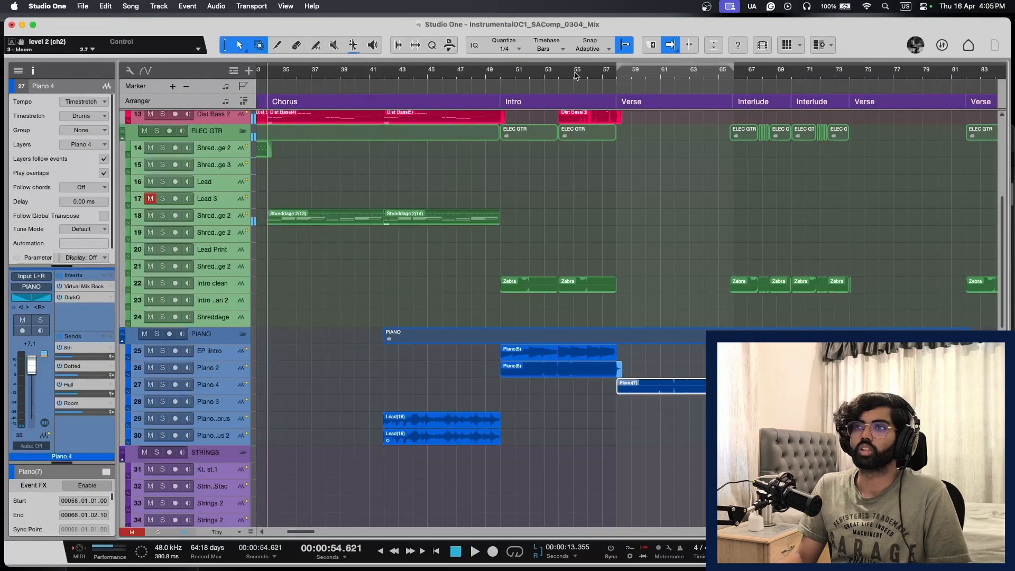
# Step: Examine the piano and guitar tracks around the Verse and the following Interludes at different zoom levels
pyautogui.press('KP_Add')
pyautogui.press('KP_Add')
pyautogui.press('KP_Add')
pyautogui.press('KP_Add')
pyautogui.press('e')
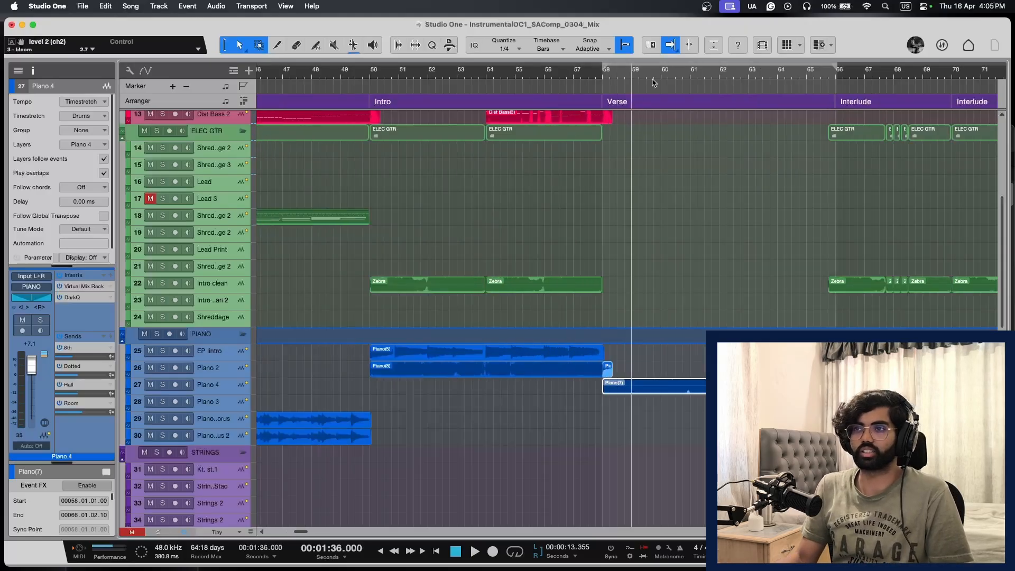
pyautogui.hotkey('shift', 'e')
pyautogui.hscroll(4, 622, 248)
pyautogui.hotkey('shift', 'w')
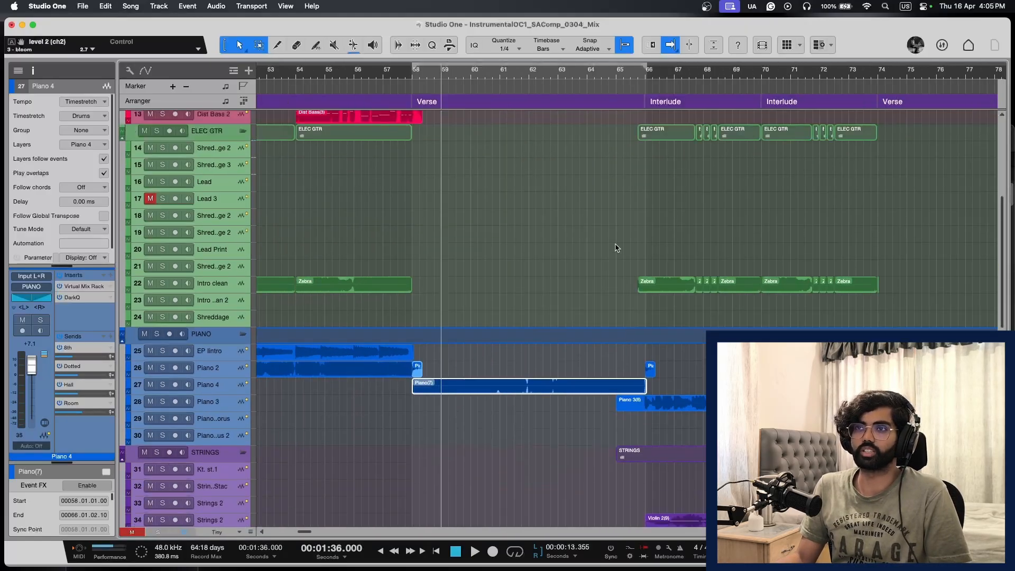
pyautogui.hscroll(-1, 613, 257)
pyautogui.hotkey('shift', 'e')
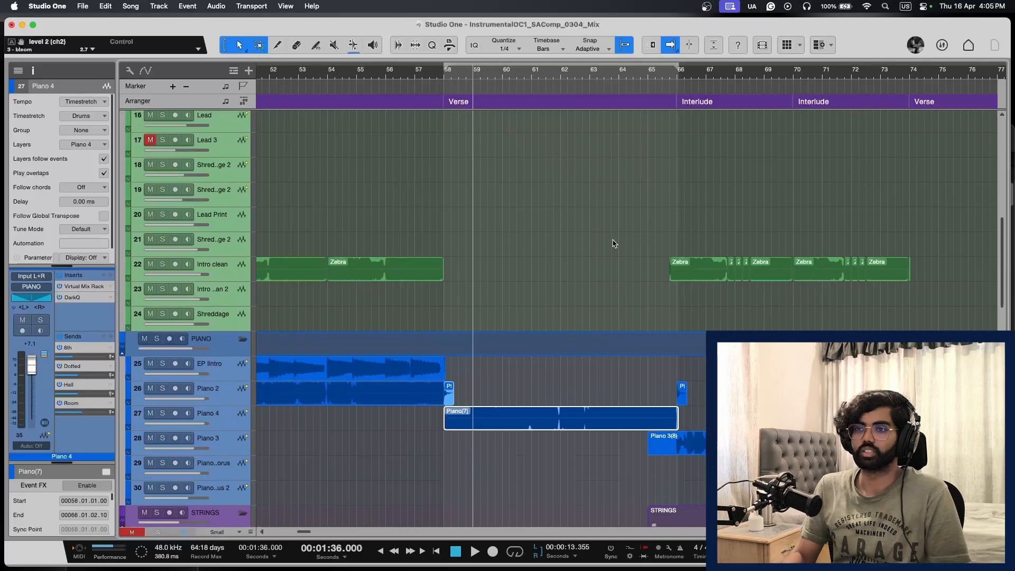
pyautogui.press('w')
pyautogui.press('KP_Subtract')
pyautogui.press('KP_Subtract')
pyautogui.press('e')
pyautogui.press('e')
pyautogui.hotkey('shift', 'e')
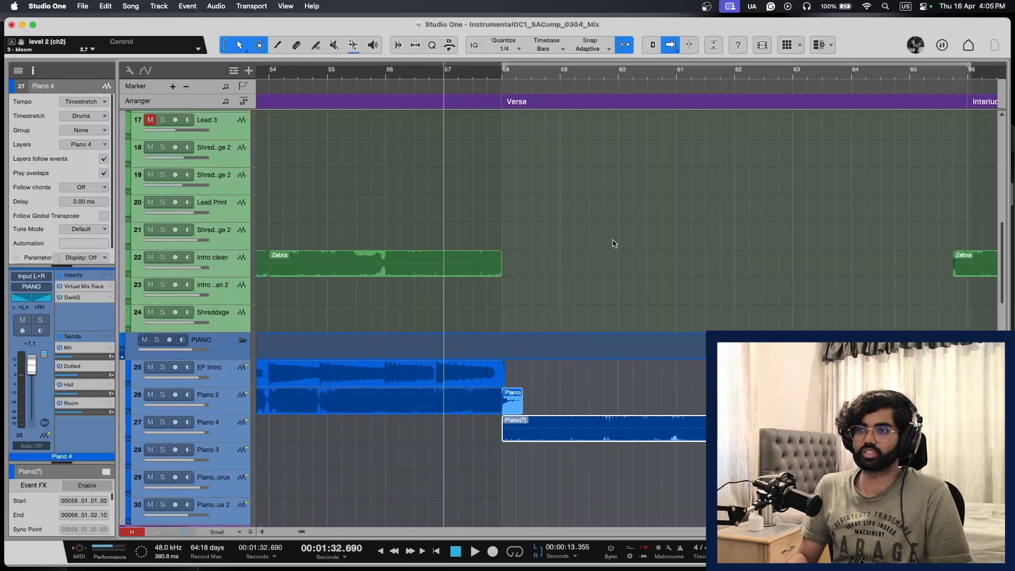
pyautogui.hotkey('shift', 'w')
pyautogui.hotkey('shift', 'w')
pyautogui.press('w')
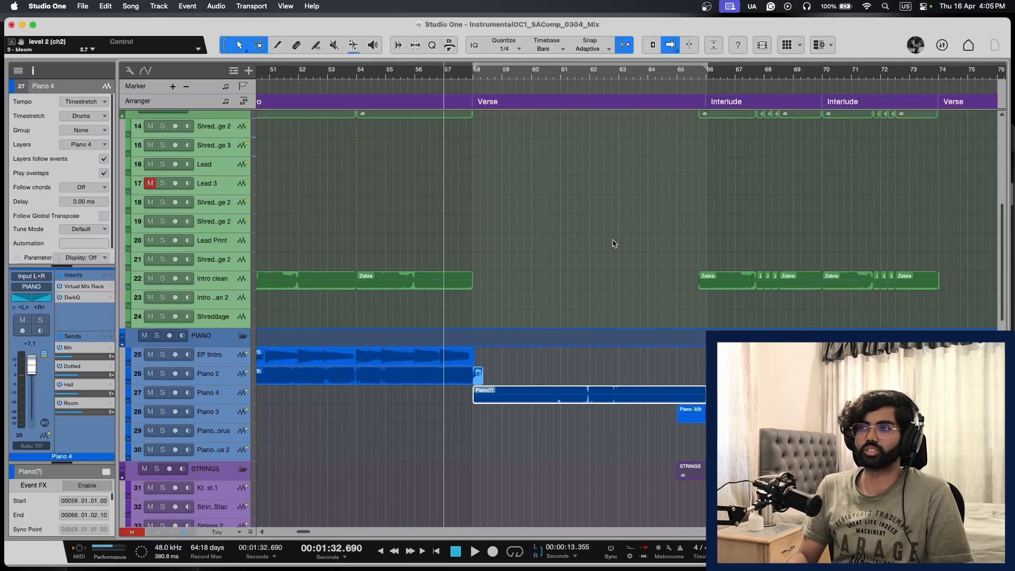
pyautogui.press('w')
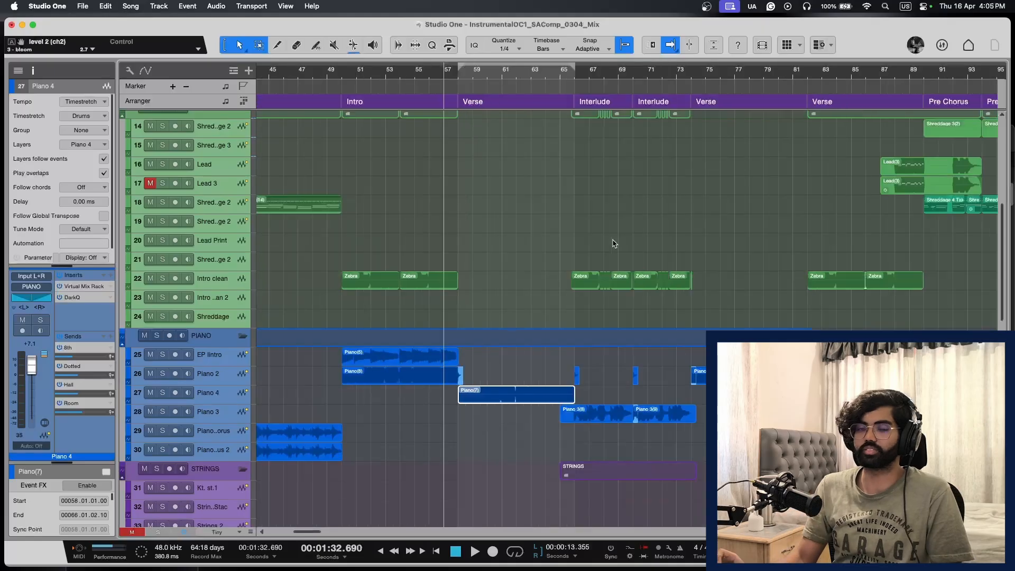
pyautogui.press('w')
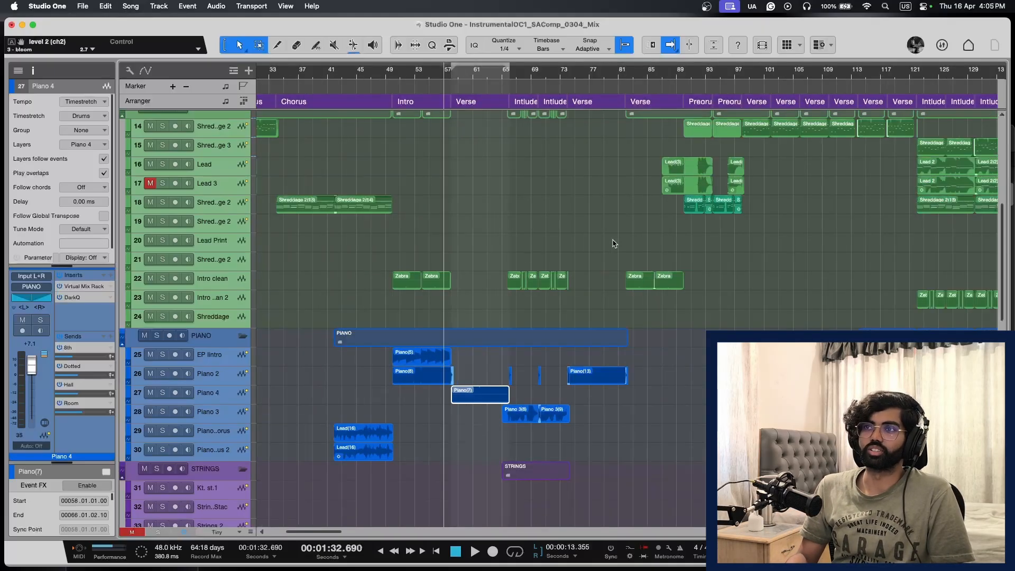
pyautogui.press('e')
pyautogui.press('e')
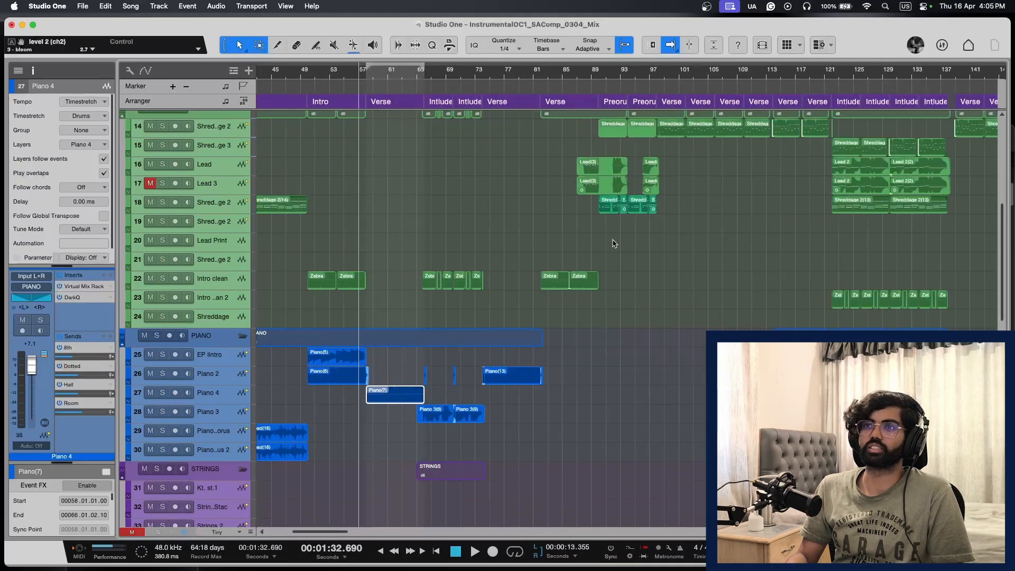
pyautogui.hotkey('shift', 'e')
pyautogui.press('e')
pyautogui.press('e')
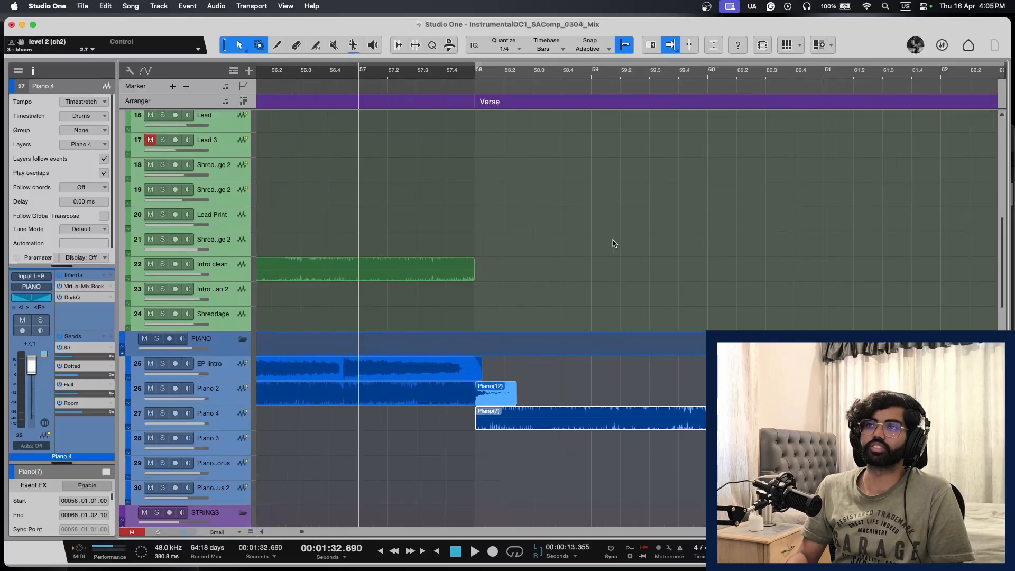
pyautogui.press('w')
pyautogui.press('w')
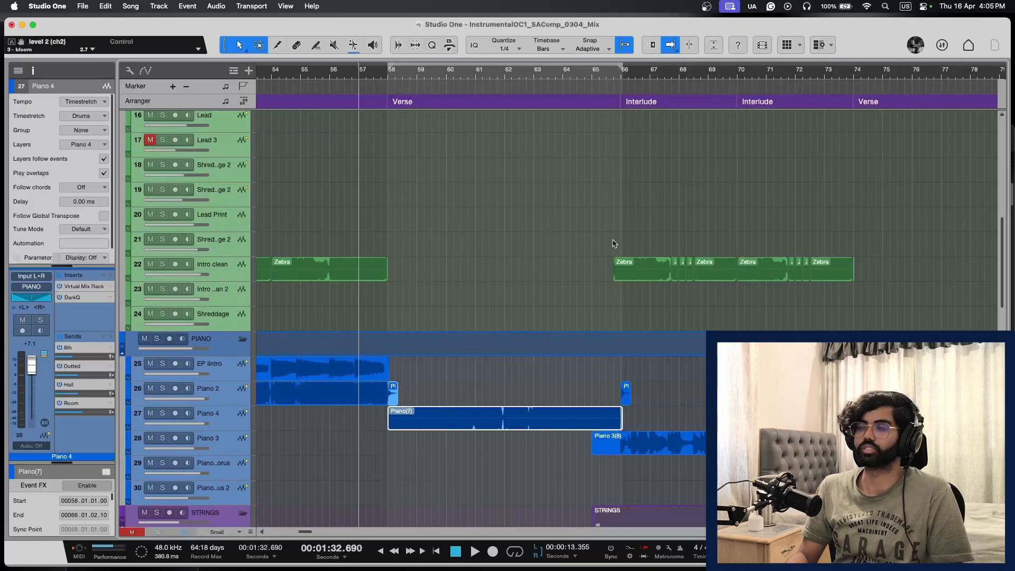
pyautogui.press('w')
pyautogui.press('w')
pyautogui.hotkey('shift', 'w')
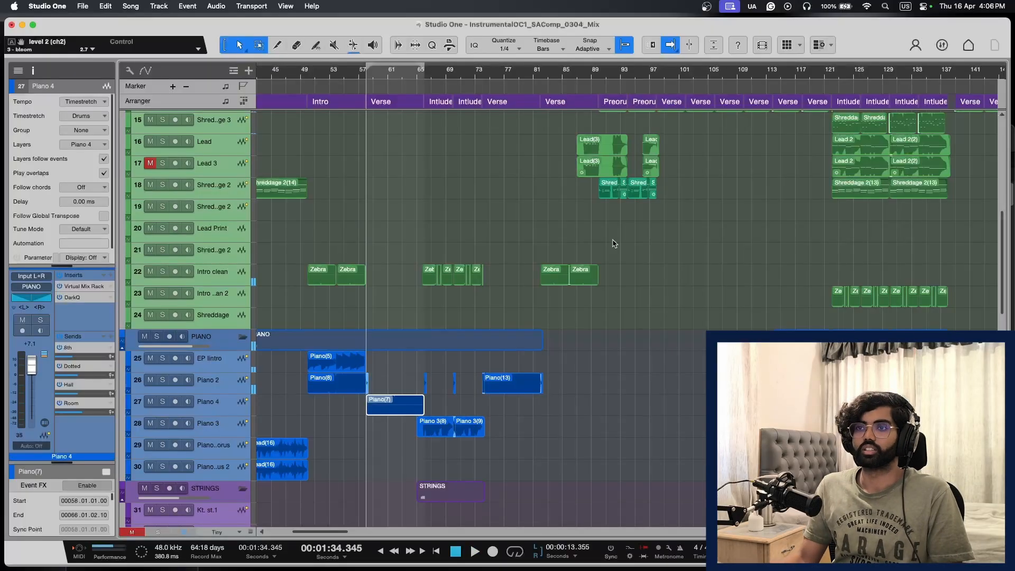
# Step: During playback from the Verse start, add a −5.6 dB bell cut at 307 Hz to Piano 4's DarkQ equalizer and close it
pyautogui.press('z')
pyautogui.press('space')
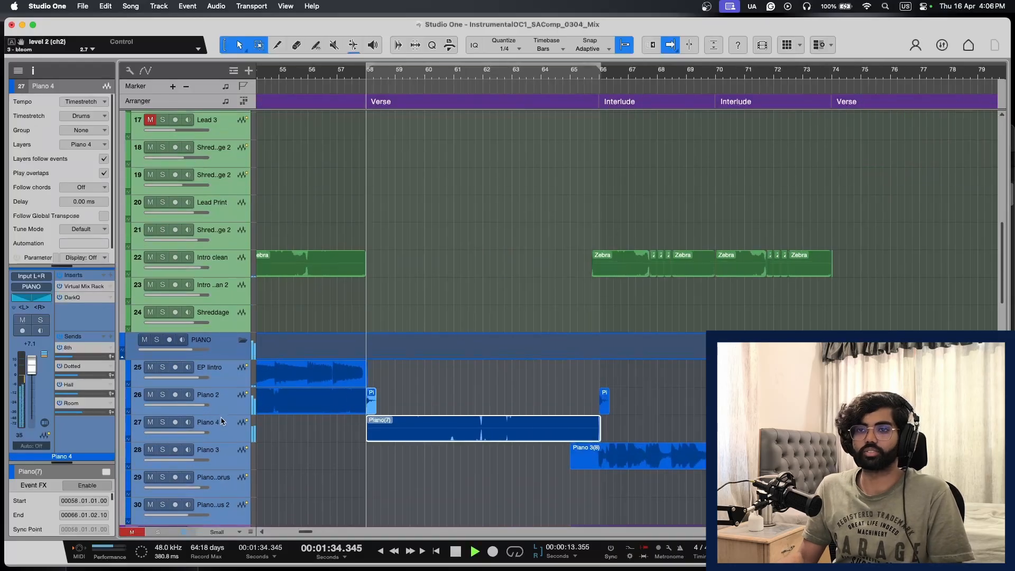
pyautogui.click(79, 299)
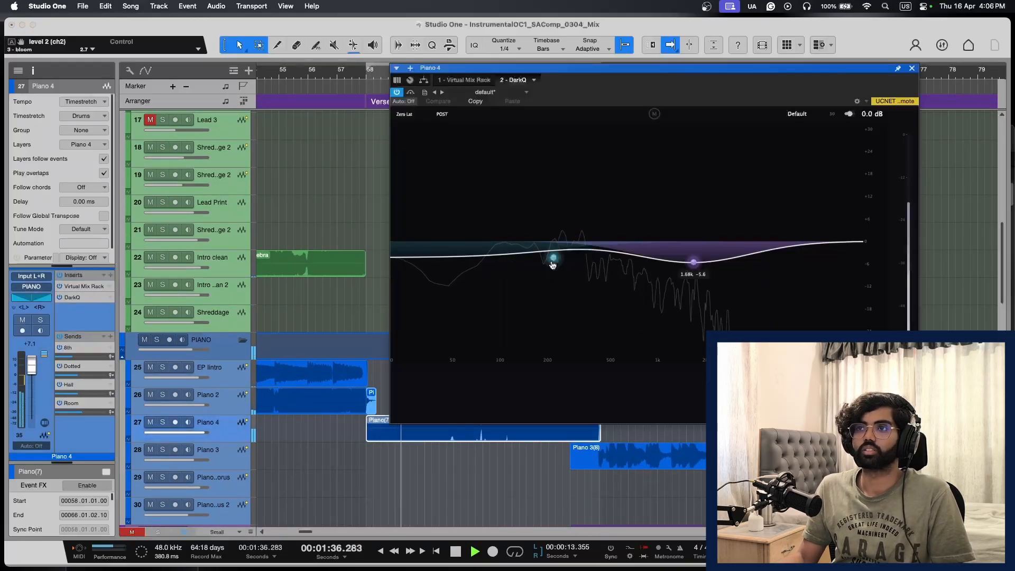
pyautogui.moveTo(581, 249)
pyautogui.mouseDown()
pyautogui.moveTo(583, 141)
pyautogui.moveTo(578, 265)
pyautogui.mouseUp()
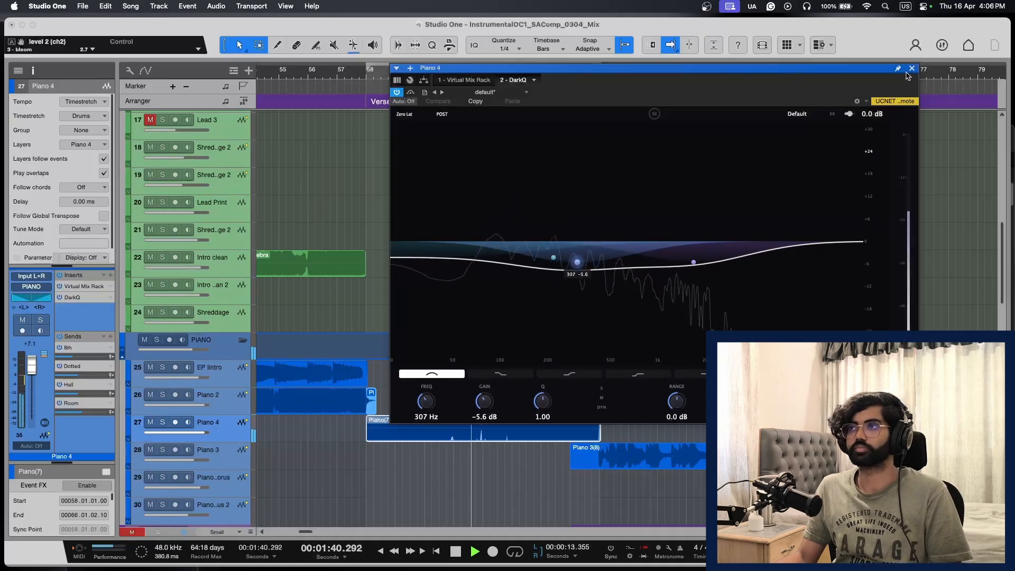
pyautogui.click(911, 69)
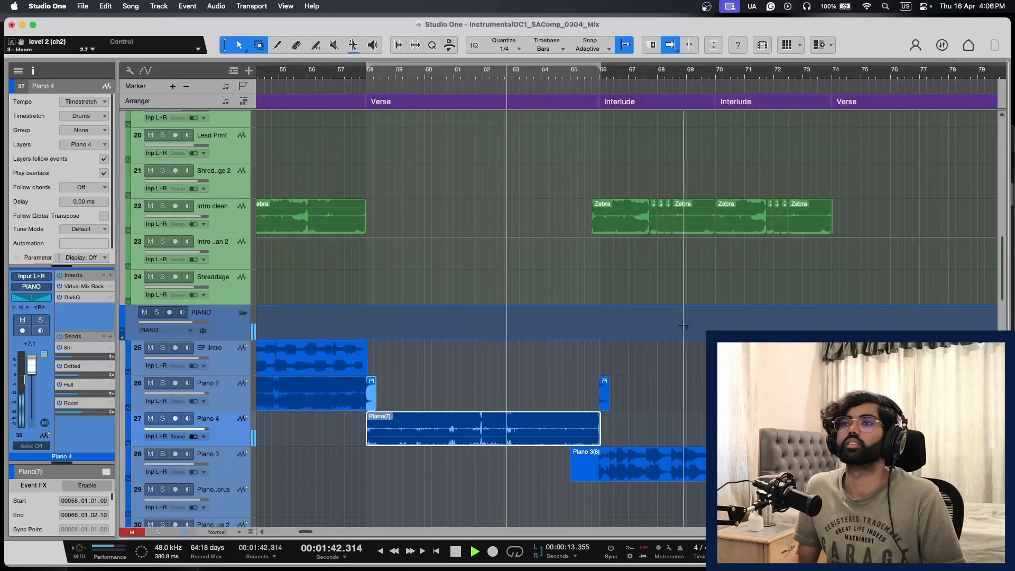
# Step: Save the song while the Verse keeps playing
pyautogui.hotkey('shift', 'e')
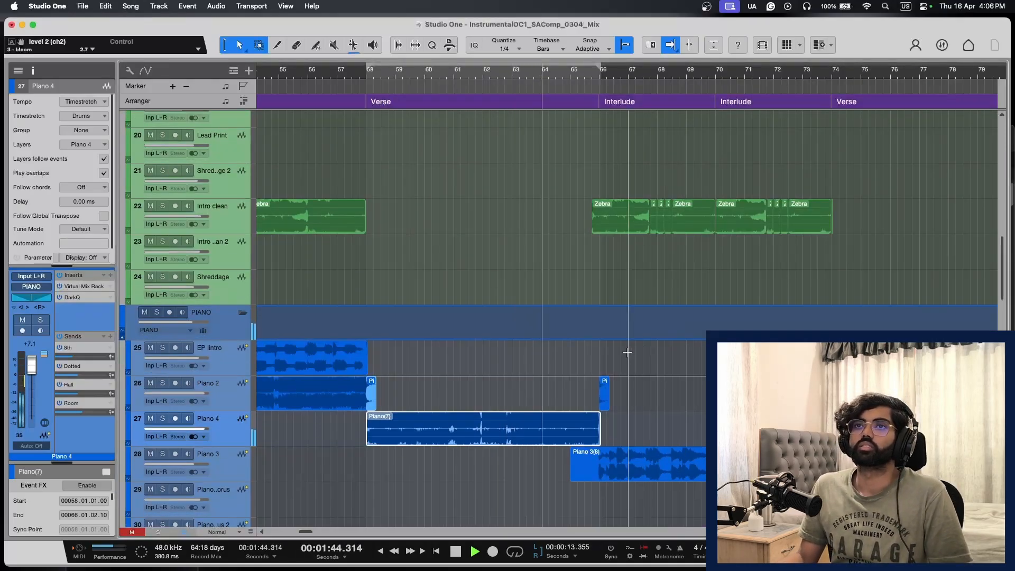
pyautogui.hotkey('shift', 'e')
pyautogui.hotkey('ctrl', 's')
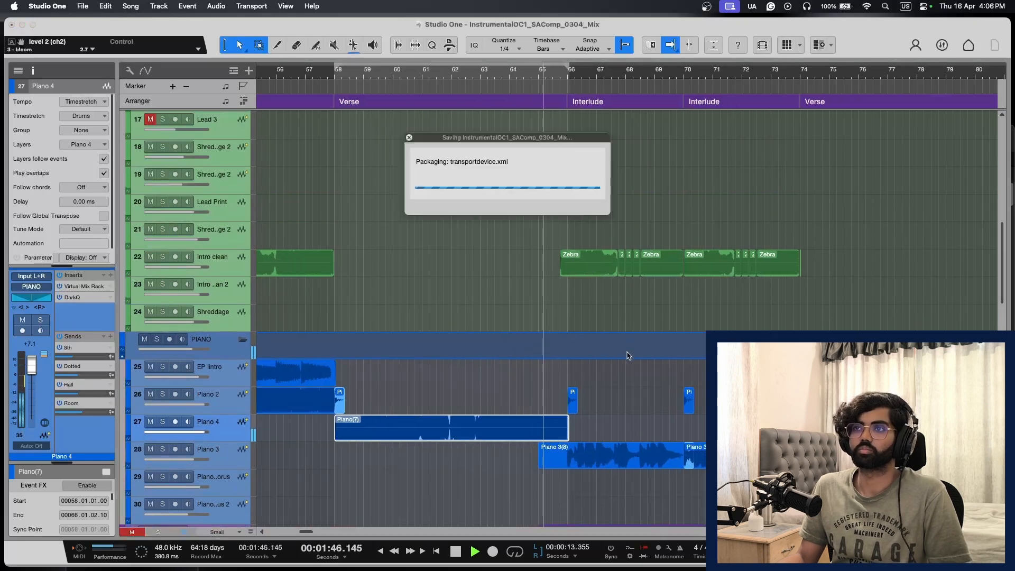
# Step: Play on into the first Interlude while examining its piano and clean guitar tracks
pyautogui.hotkey('shift', 'e')
pyautogui.press('e')
pyautogui.hscroll(6, 627, 356)
pyautogui.hotkey('shift', 'e')
pyautogui.hscroll(-4, 628, 355)
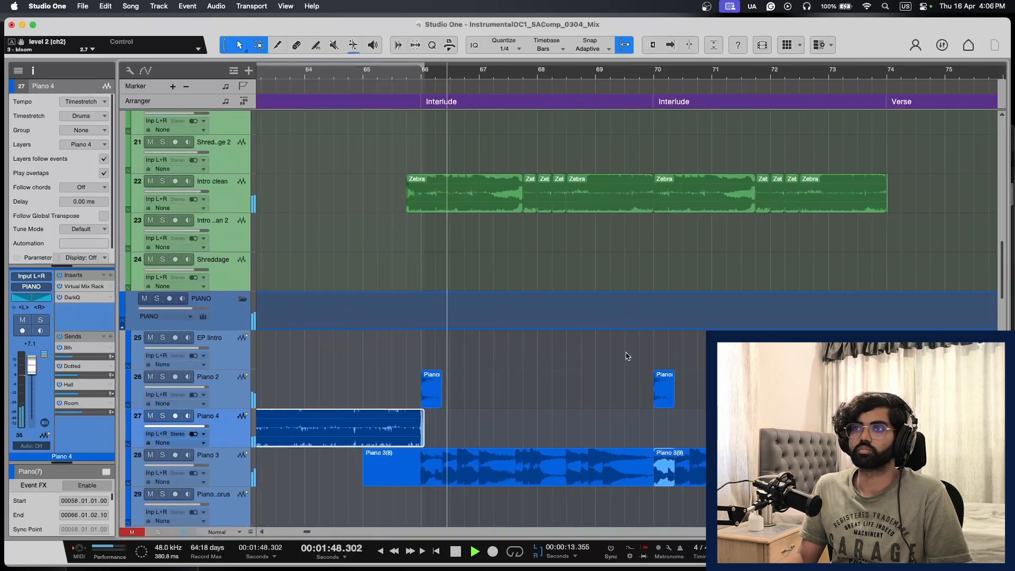
pyautogui.press('w')
pyautogui.press('f')
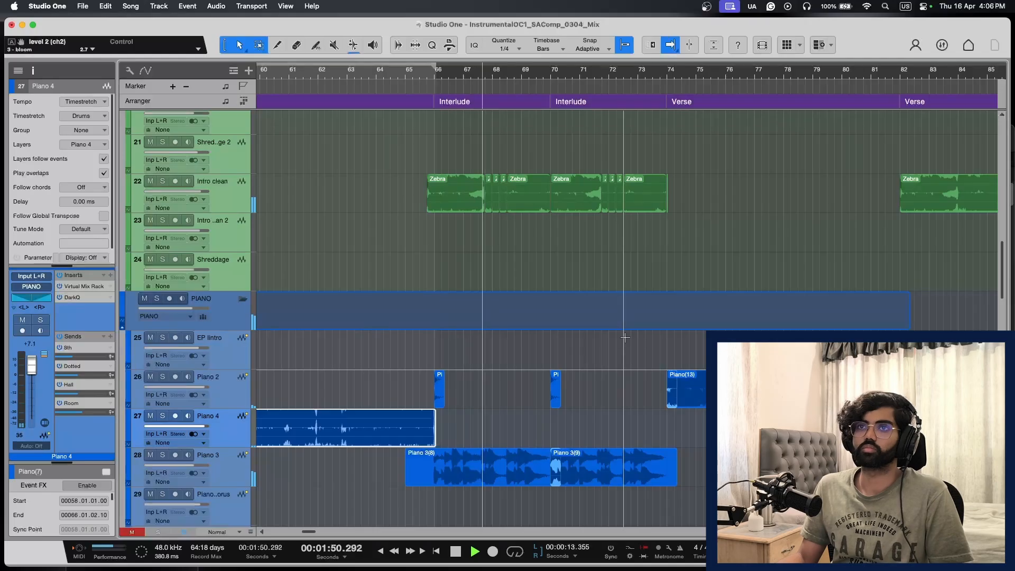
pyautogui.press('space')
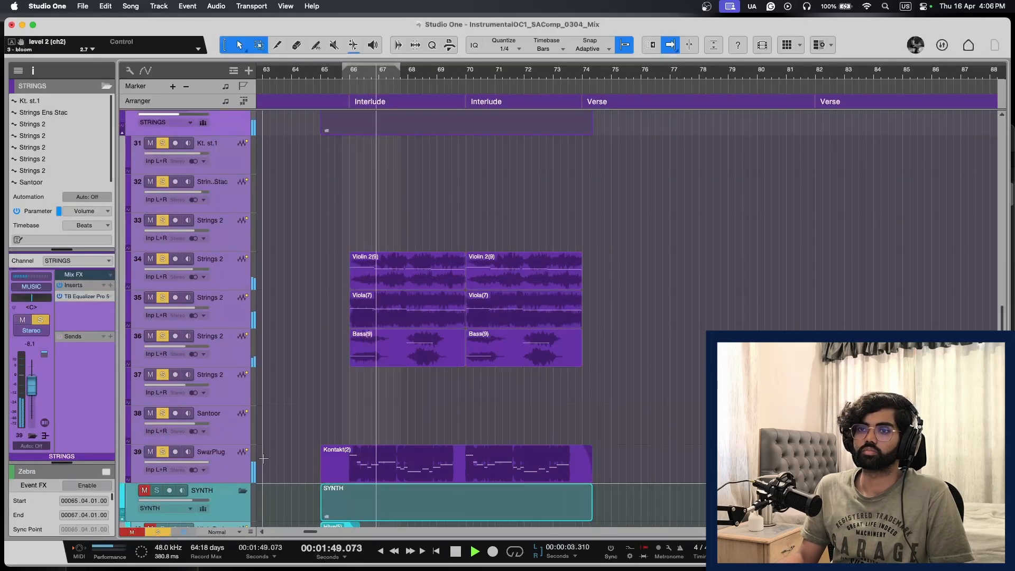
# Step: Play the first Interlude in the full mix while examining its violin, viola and bass string tracks
pyautogui.press('space')
pyautogui.click(295, 464)
pyautogui.hotkey('shift', 'z')
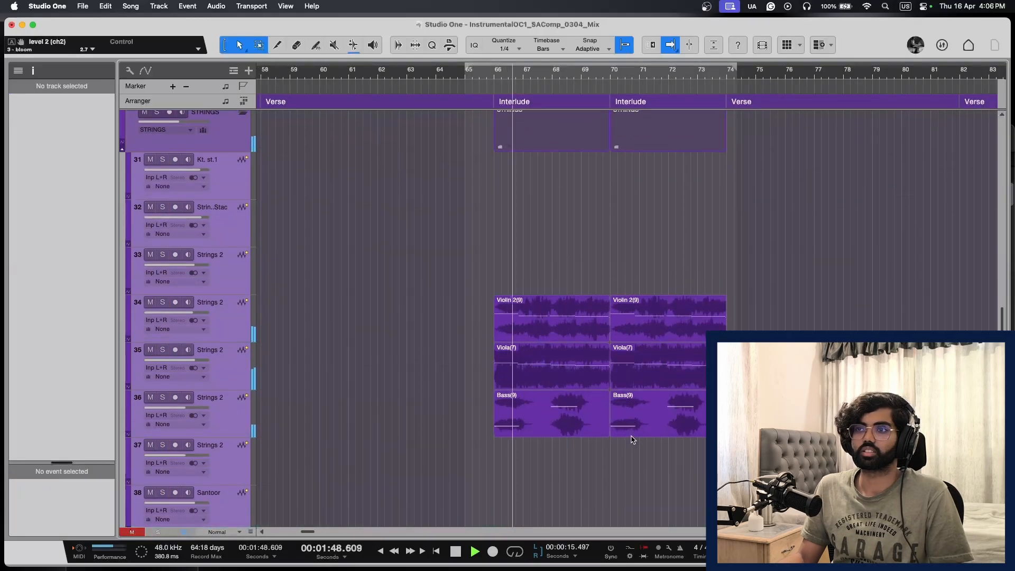
pyautogui.press('f')
pyautogui.scroll(-3, 632, 440)
pyautogui.scroll(4, 632, 440)
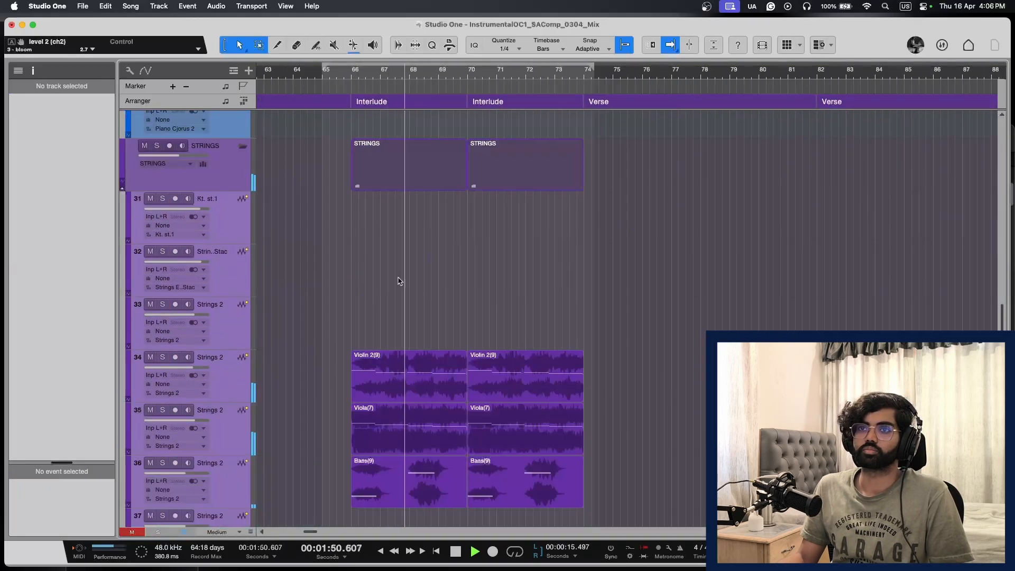
# Step: Solo the Interlude's violin, viola and bass tracks and play them from just before the first Interlude
pyautogui.click(221, 385)
pyautogui.scroll(-1, 227, 417)
pyautogui.keyDown('shift'); pyautogui.click(224, 454); pyautogui.keyUp('shift')
pyautogui.press('s')
pyautogui.press('space')
pyautogui.press('space')
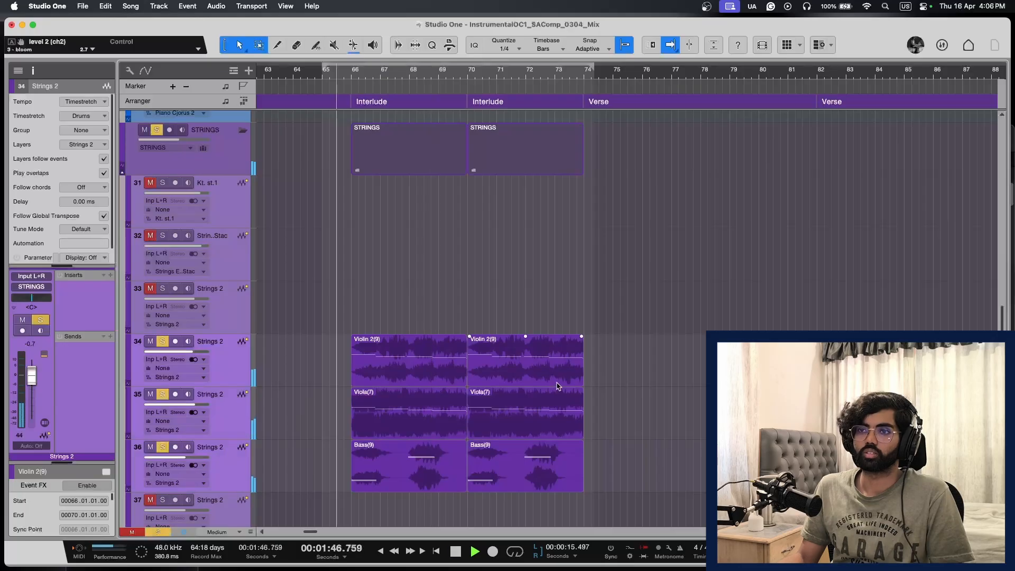
pyautogui.press('e')
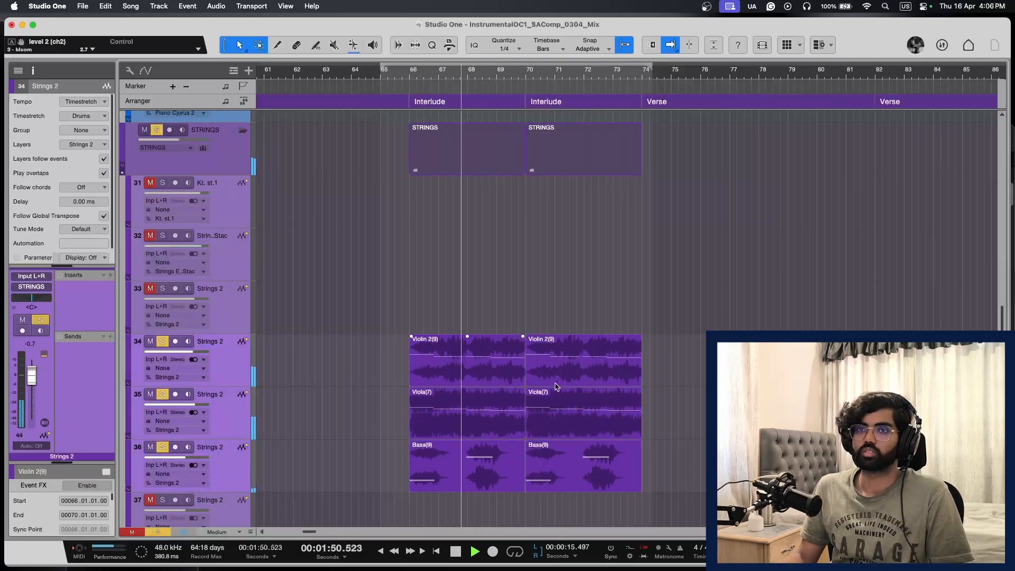
pyautogui.press('w')
# Step: Check the channels of the STRINGS folder and the bass string track during soloed playback, then stop it
pyautogui.click(225, 165)
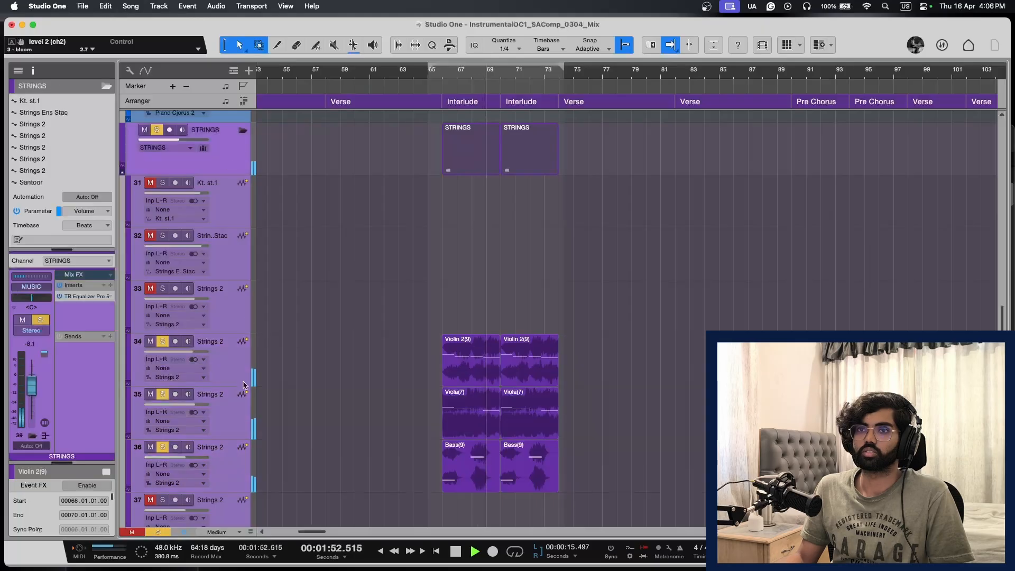
pyautogui.click(235, 447)
pyautogui.press('w')
pyautogui.press('w')
pyautogui.press('w')
pyautogui.press('space')
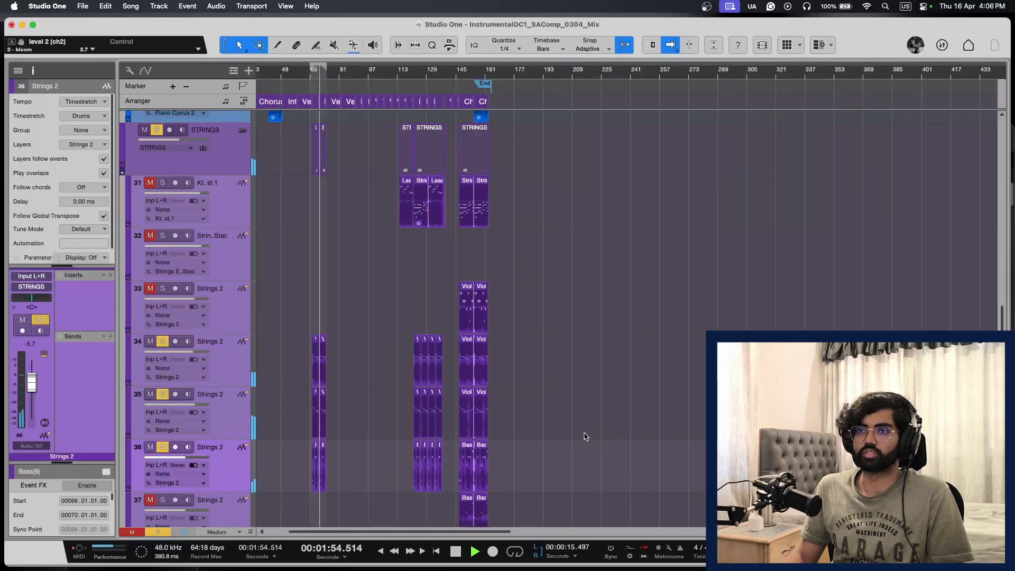
# Step: Raise the volume of the violin, viola and bass tracks together, bringing the violin track to +4.6 dB
pyautogui.press('e')
pyautogui.press('e')
pyautogui.click(213, 356)
pyautogui.press('e')
pyautogui.press('e')
pyautogui.keyDown('shift'); pyautogui.click(230, 463); pyautogui.keyUp('shift')
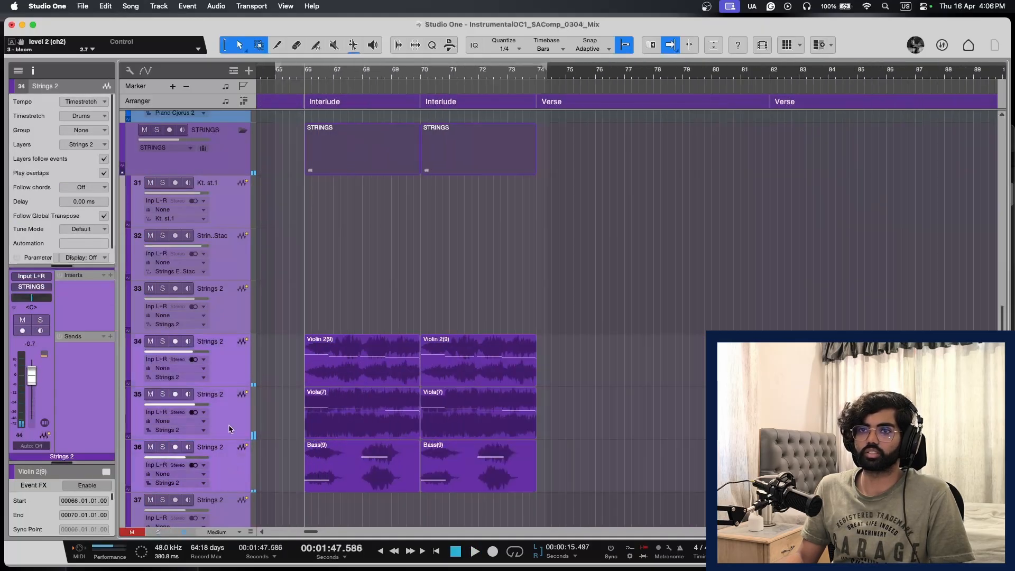
pyautogui.moveTo(365, 354); pyautogui.dragTo(93, 356)
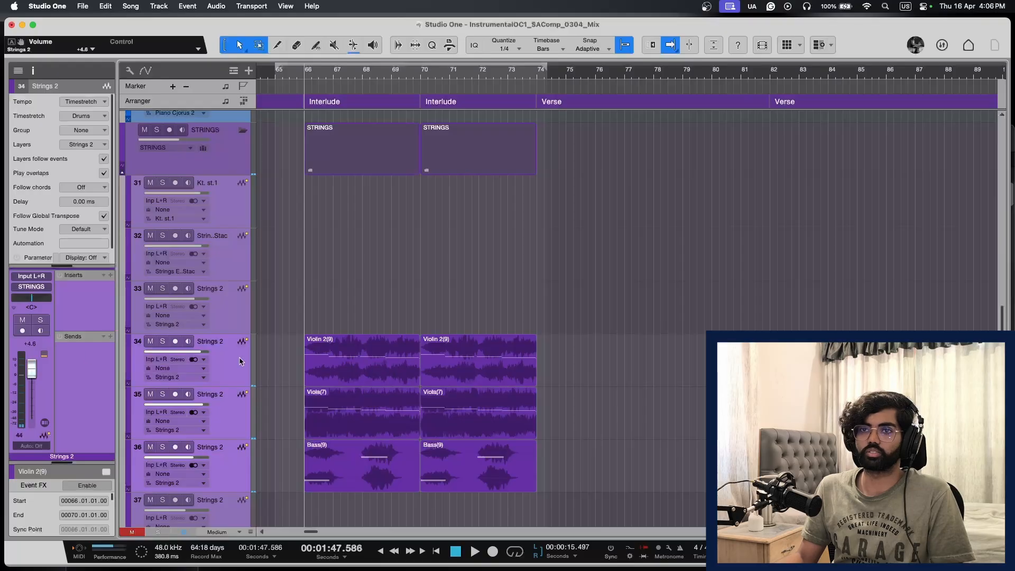
# Step: Add a Hall reverb send to the violin track, start playback and close the Raum plugin window
pyautogui.click(110, 336)
pyautogui.press('space')
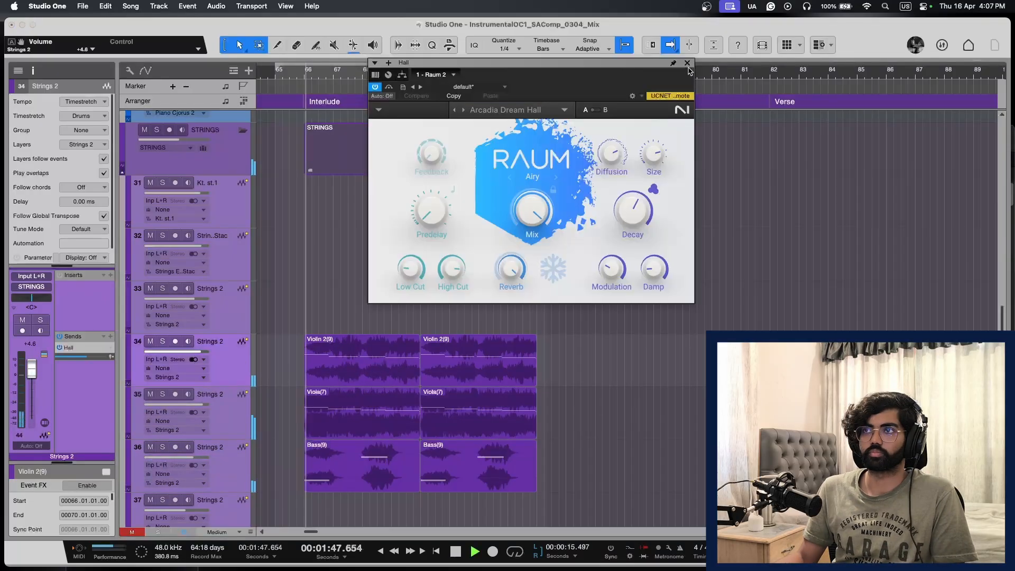
pyautogui.click(689, 68)
# Step: Listen to the Interlude strings with the Hall reverb in the full mix while examining their events
pyautogui.press('e')
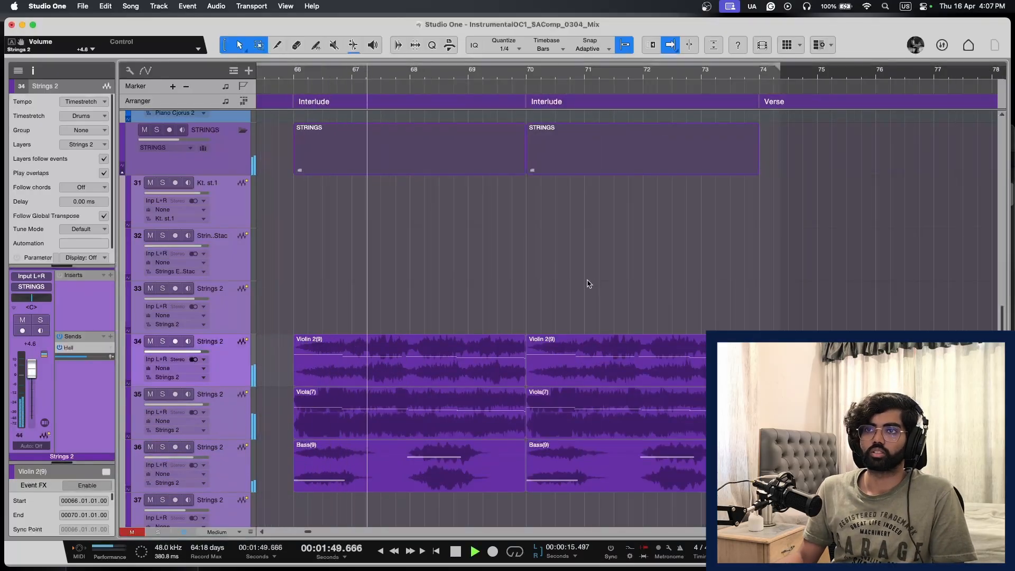
pyautogui.hotkey('shift', 'w')
pyautogui.hotkey('shift', 'w')
pyautogui.hotkey('shift', 'w')
pyautogui.press('w')
pyautogui.hotkey('shift', 'e')
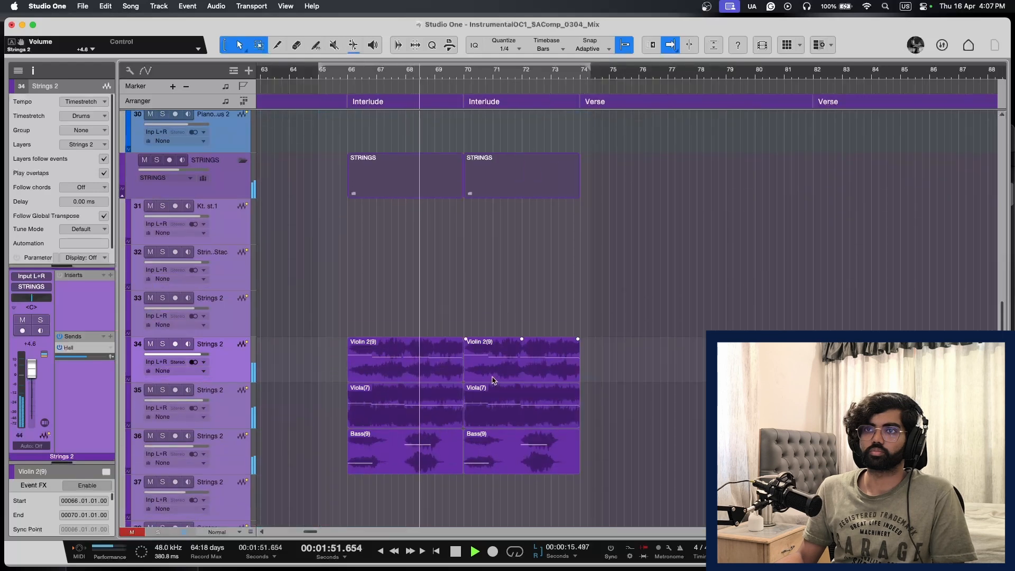
# Step: Solo the STRINGS folder and listen to its tracks across both Interludes while examining the arrangement
pyautogui.click(239, 178)
pyautogui.press('s')
pyautogui.hotkey('shift', 'f')
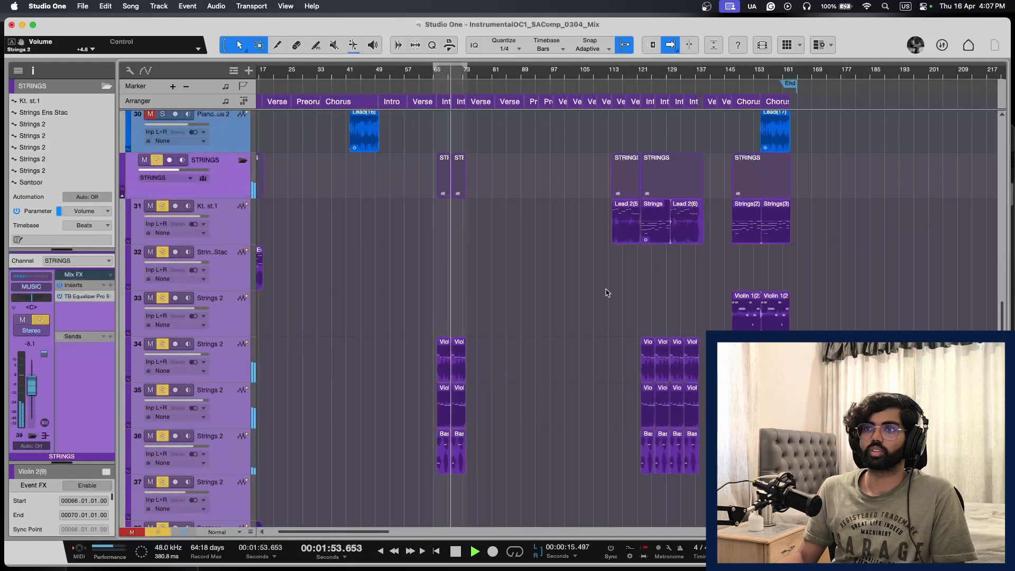
pyautogui.press('e')
pyautogui.press('e')
pyautogui.press('e')
pyautogui.press('e')
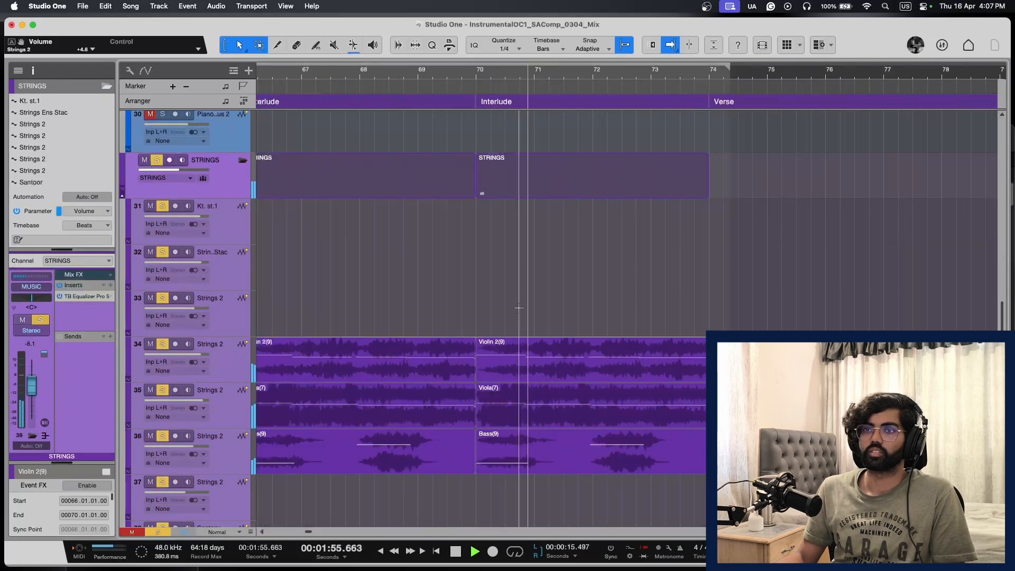
pyautogui.press('w')
pyautogui.press('w')
pyautogui.press('w')
pyautogui.press('w')
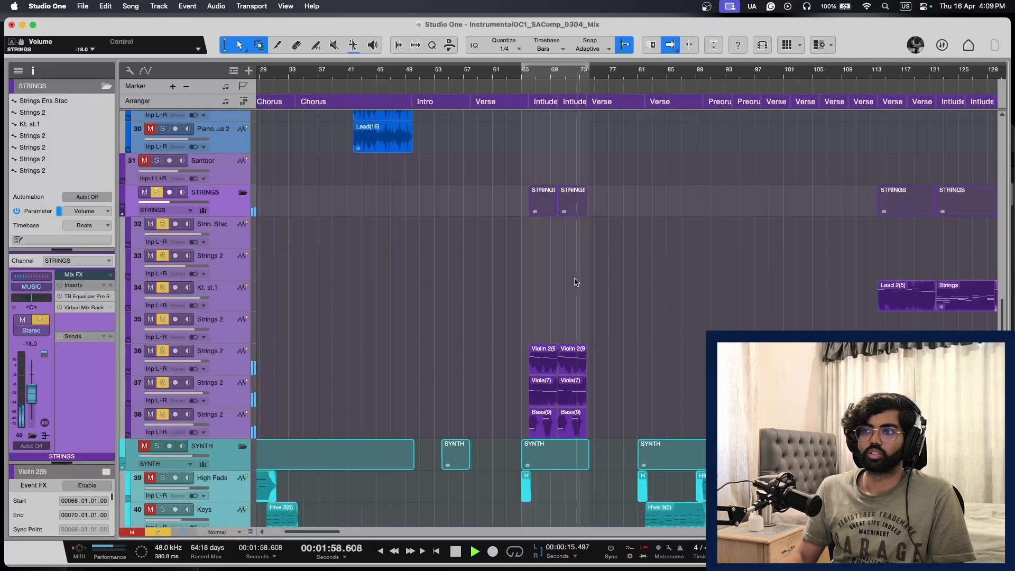
pyautogui.press('e')
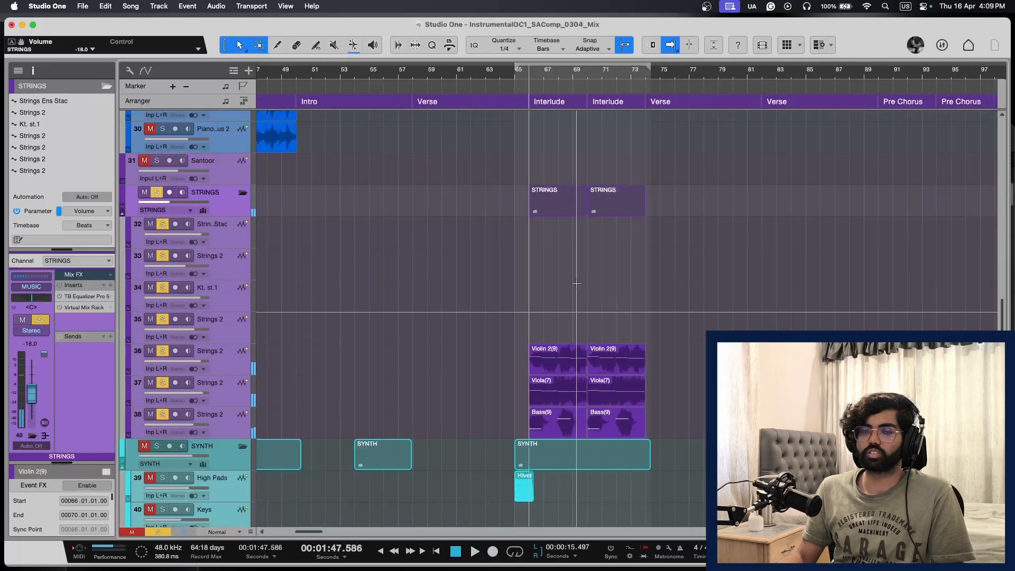
# Step: Try removing all insert effects from the STRINGS channel, and undo the removal
pyautogui.press('e')
pyautogui.click(103, 286)
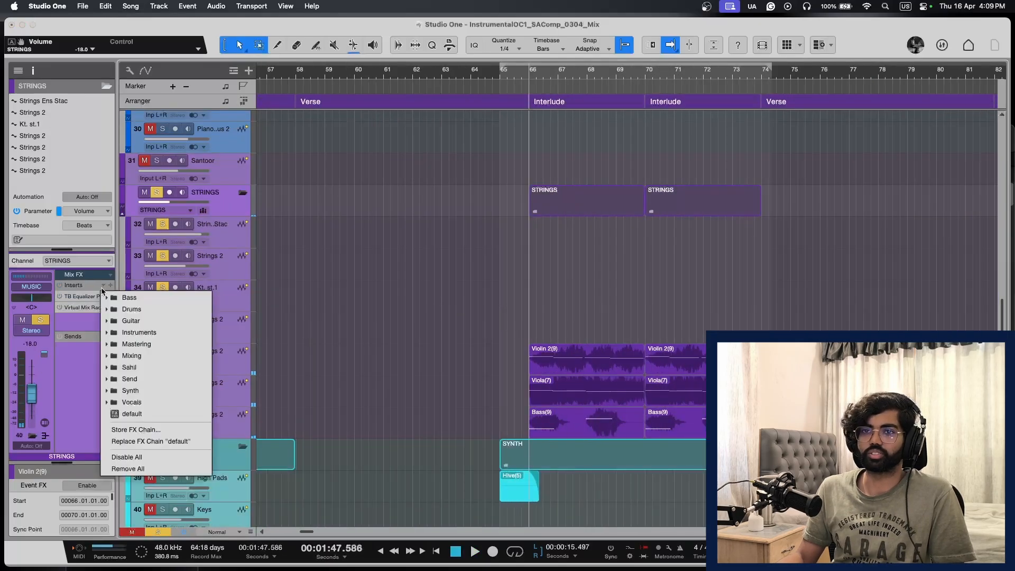
pyautogui.click(178, 468)
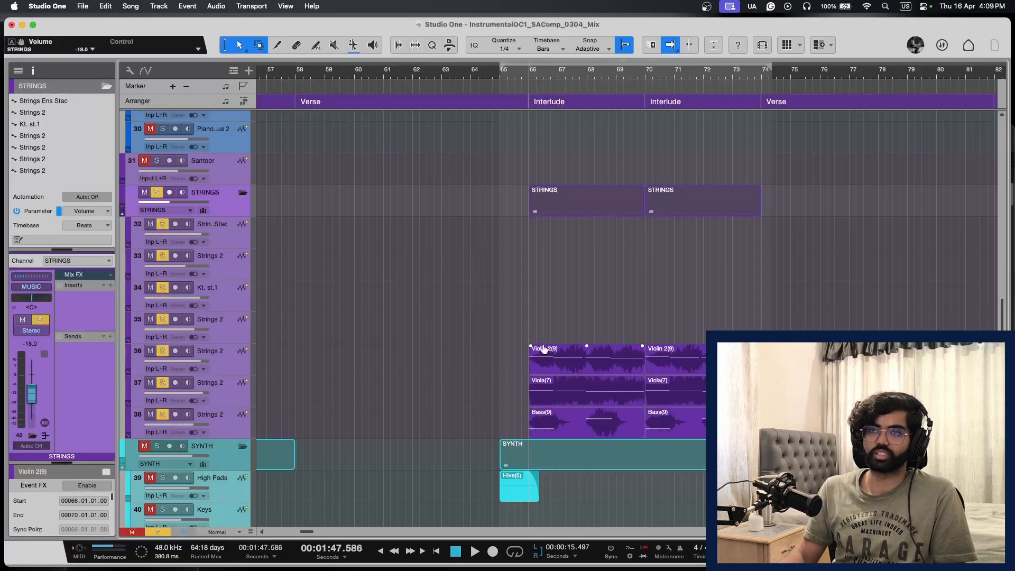
pyautogui.press('super+z')
# Step: Listen to the soloed Interlude strings with the STRINGS channel's inserts, and view its TB Equalizer Pro 5 settings
pyautogui.press('space')
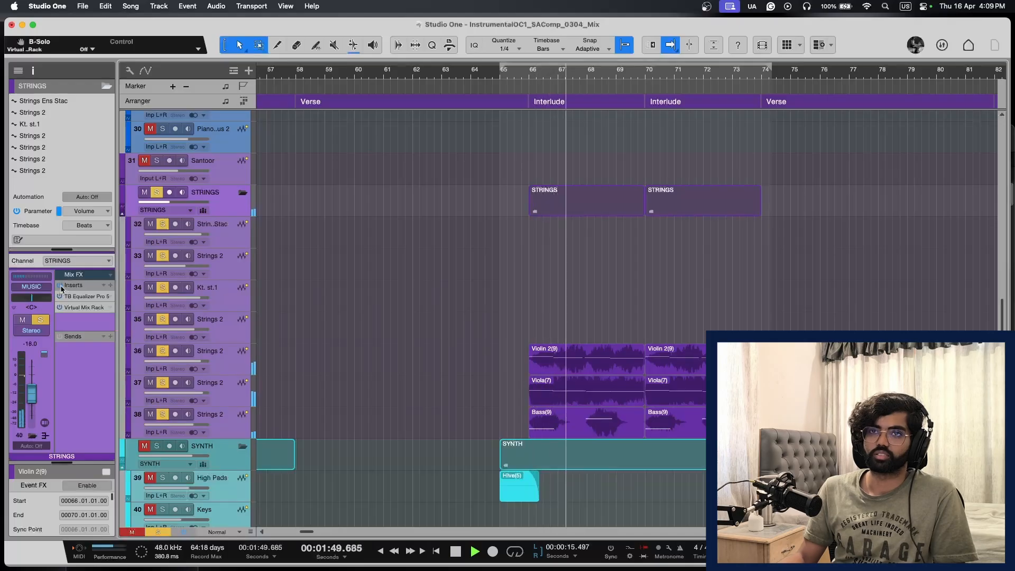
pyautogui.press('space')
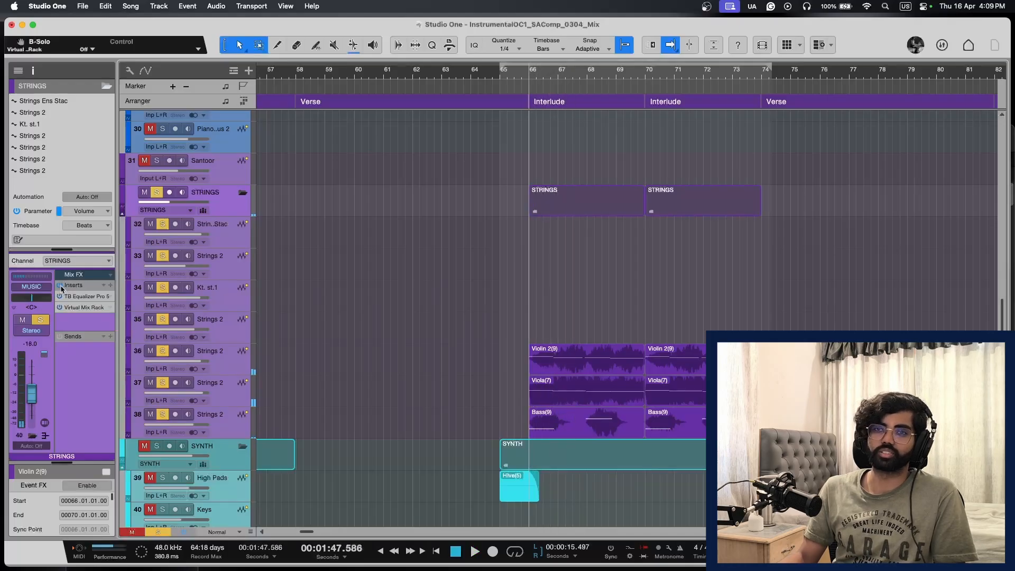
pyautogui.click(69, 295)
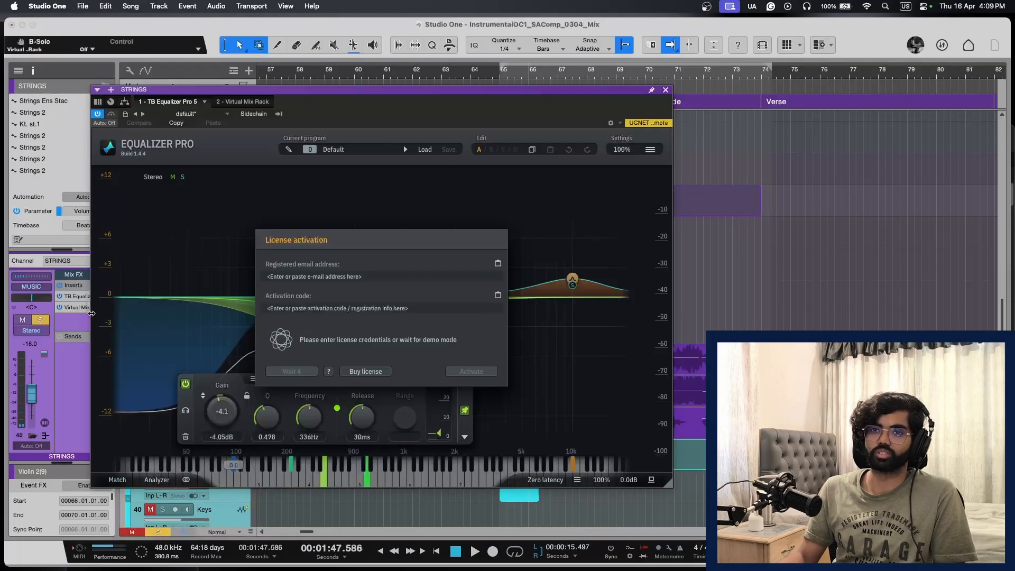
pyautogui.click(80, 299)
# Step: Open the insert chain options of the STRINGS channel
pyautogui.click(106, 288)
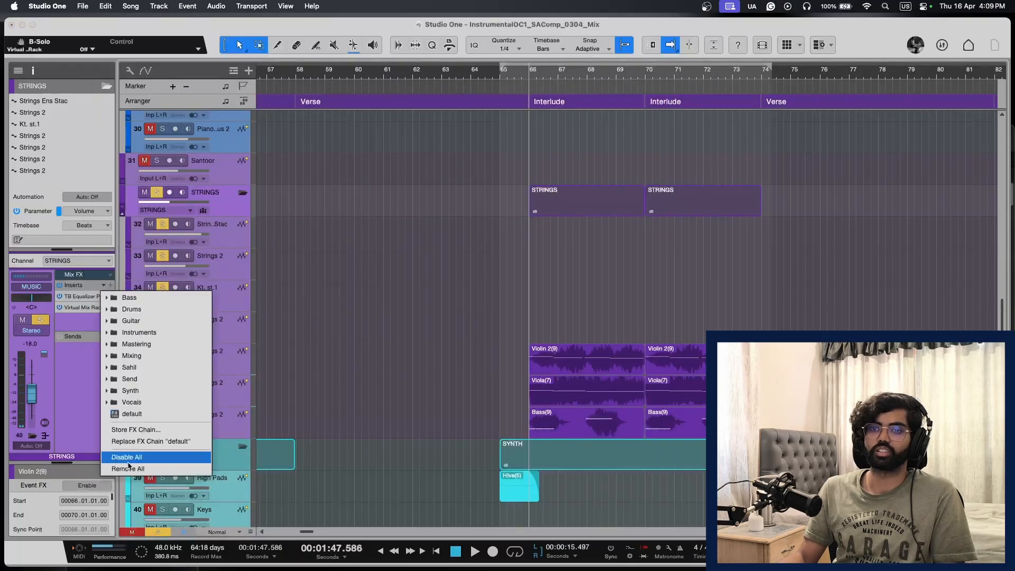
# Step: Remove all insert effects from the STRINGS bus and add the Virtual Mix Rack plug-in
pyautogui.click(138, 456)
pyautogui.click(110, 285)
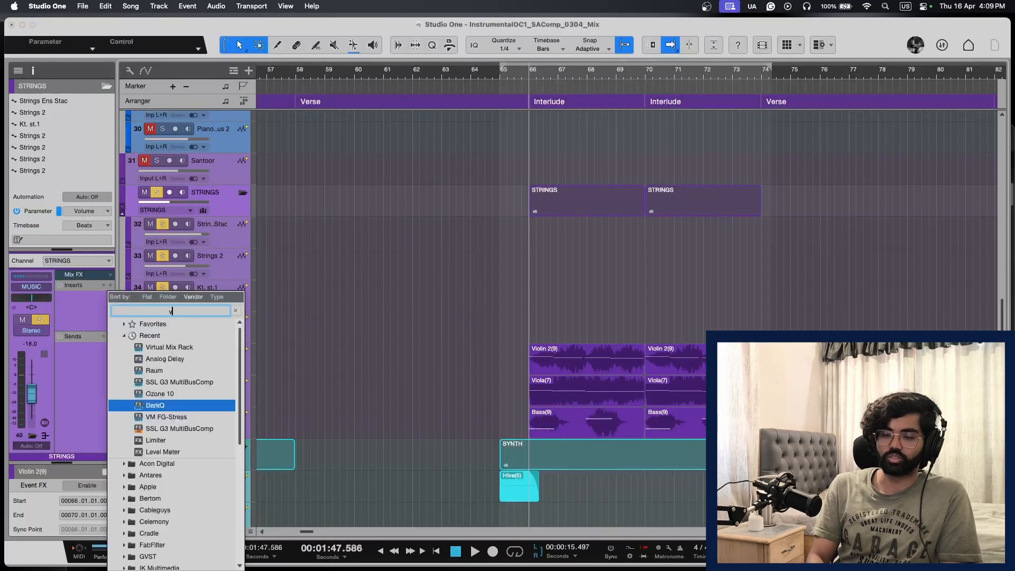
pyautogui.write('virtu')
pyautogui.press('Down')
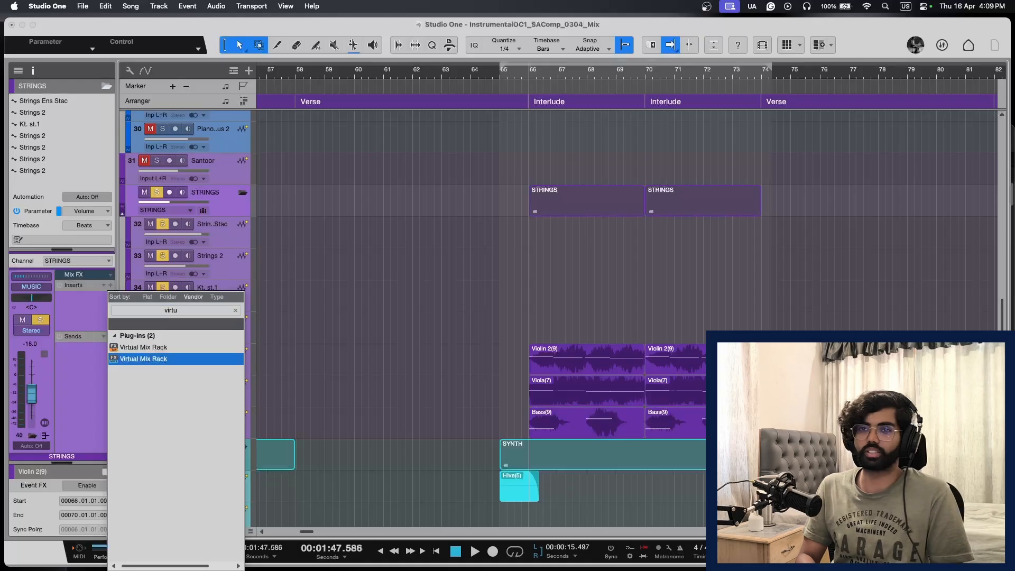
pyautogui.press('Return')
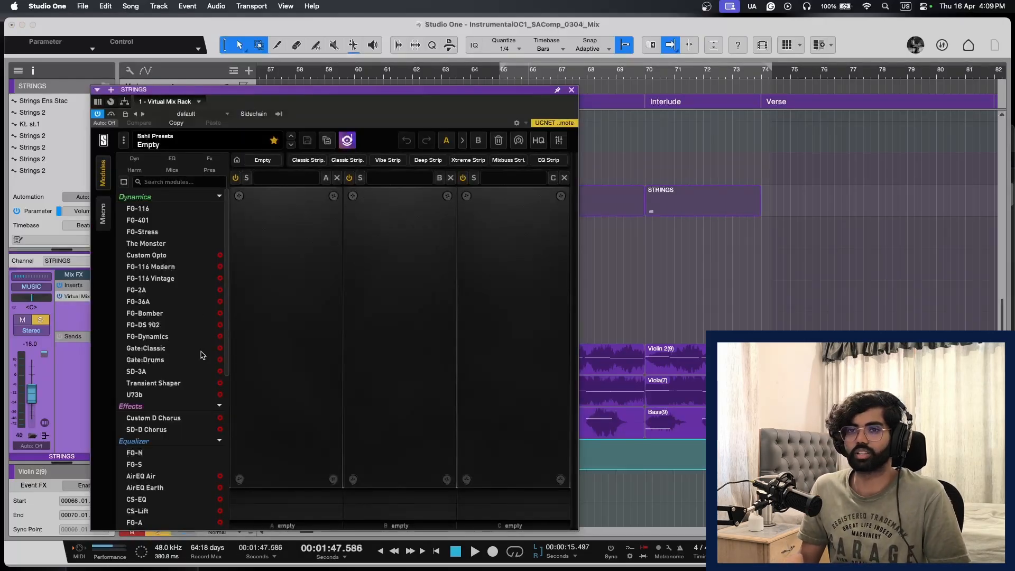
# Step: Load the FG-S equalizer into the first slot of the Virtual Mix Rack and close the plug-in window
pyautogui.moveTo(164, 463); pyautogui.dragTo(269, 390)
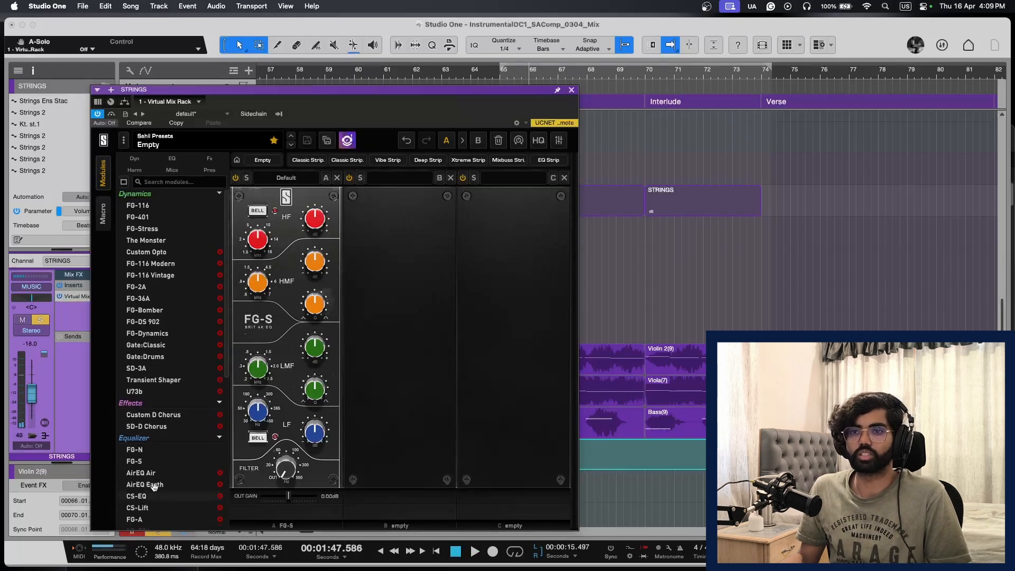
pyautogui.scroll(-3, 153, 480)
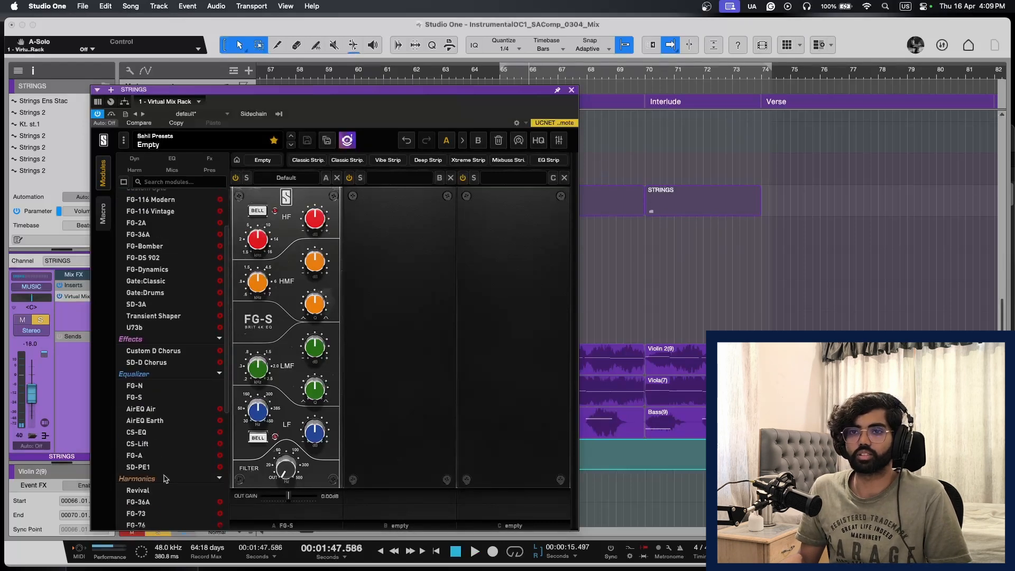
pyautogui.click(572, 90)
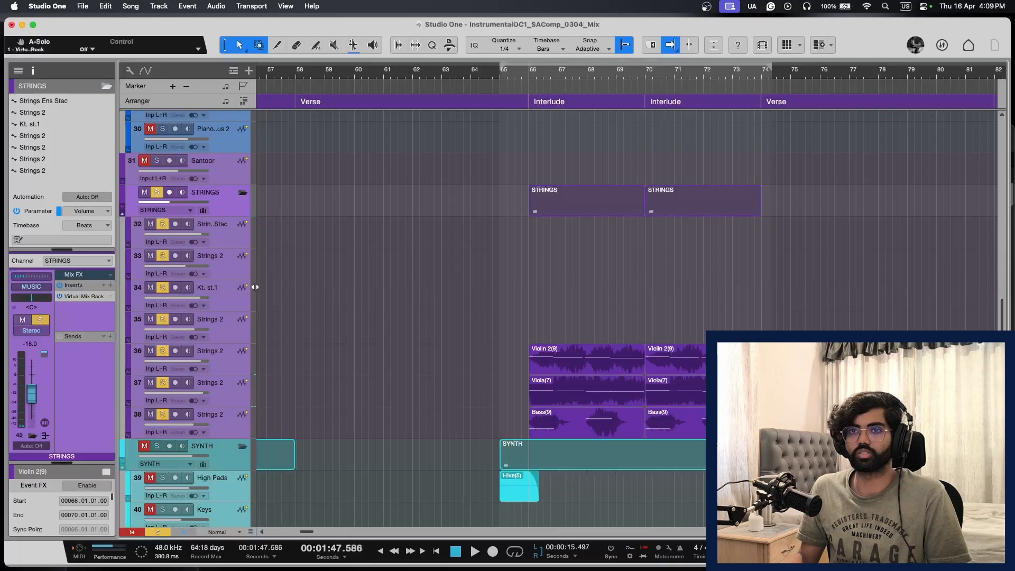
# Step: Insert the Fresh Air plug-in after the Virtual Mix Rack on the STRINGS bus
pyautogui.click(110, 285)
pyautogui.write('fresh')
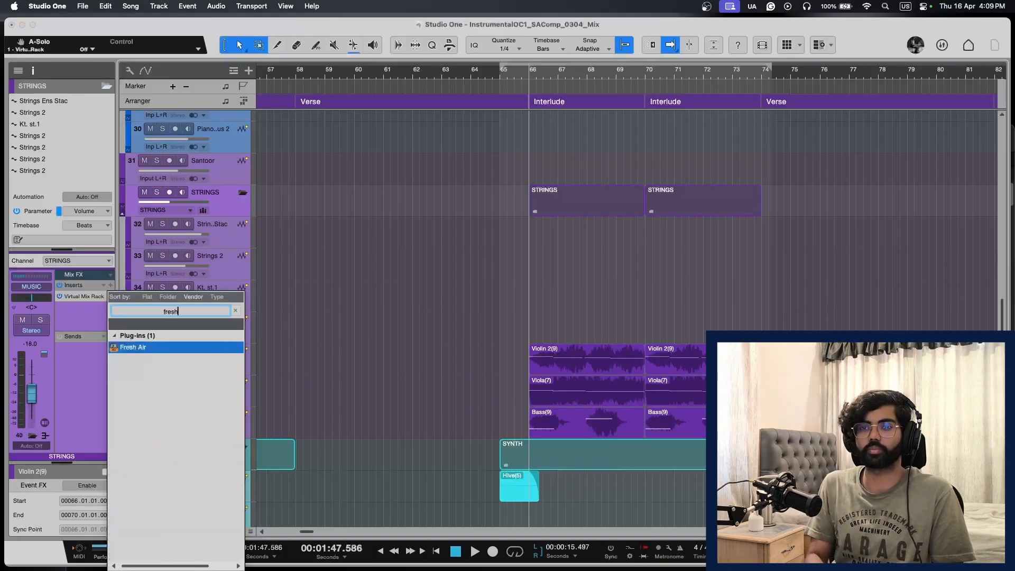
pyautogui.press('Return')
# Step: With the STRINGS bus soloed during playback, set Fresh Air's Mid Air to 77 and High Air to 36, then unsolo it
pyautogui.press('s')
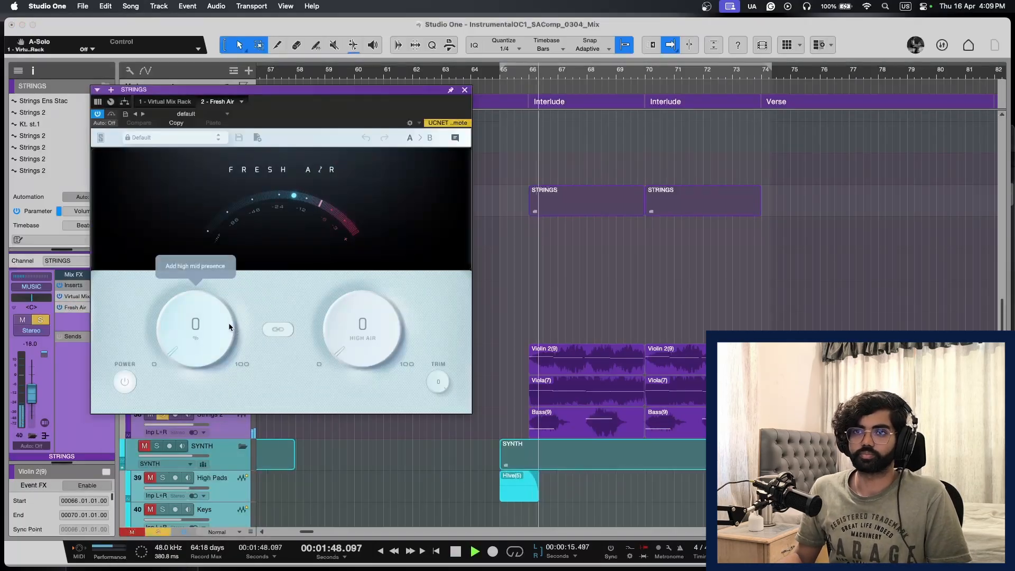
pyautogui.moveTo(228, 323); pyautogui.dragTo(251, 177)
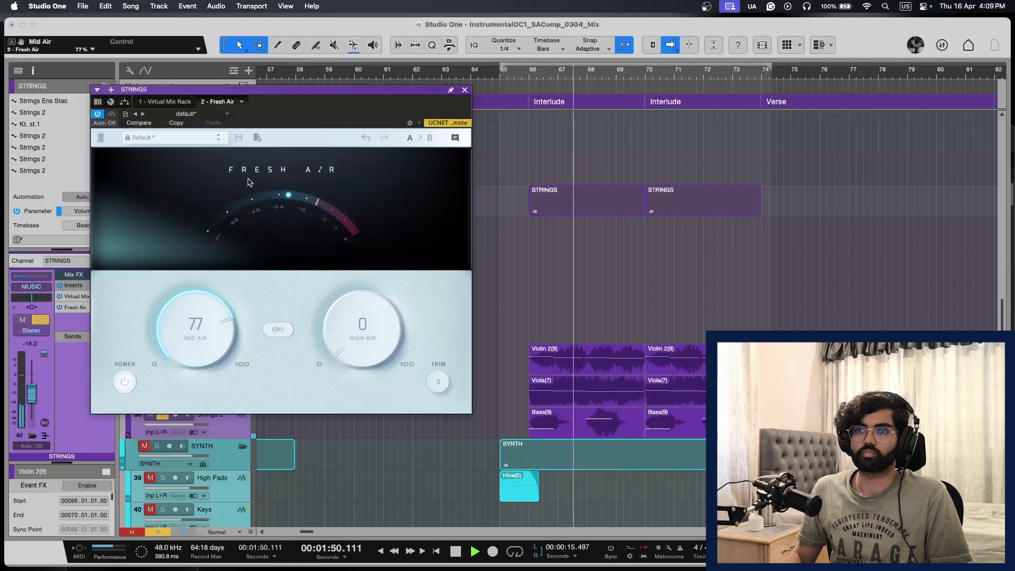
pyautogui.moveTo(346, 309); pyautogui.dragTo(356, 239)
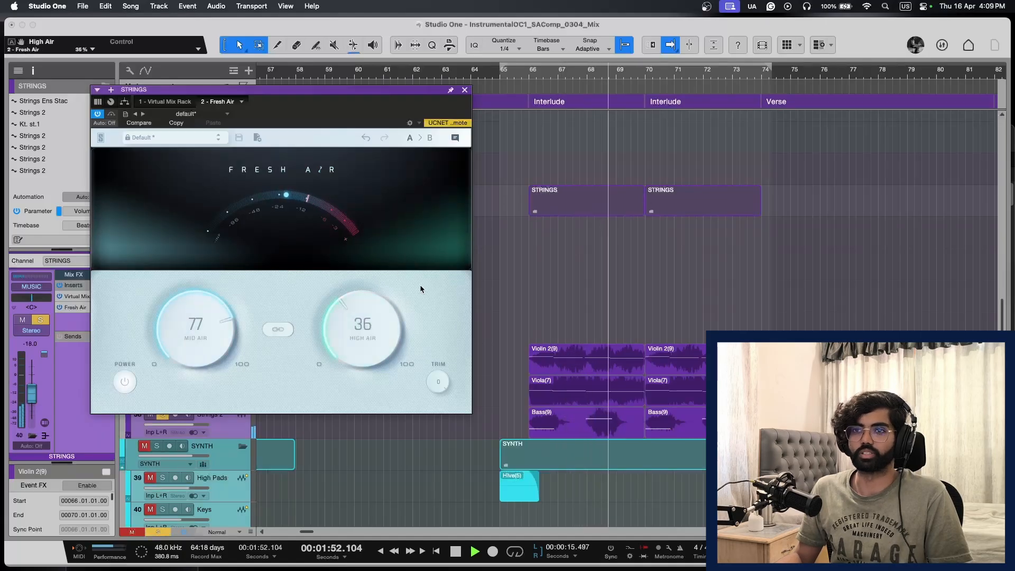
pyautogui.press('s')
pyautogui.click(464, 92)
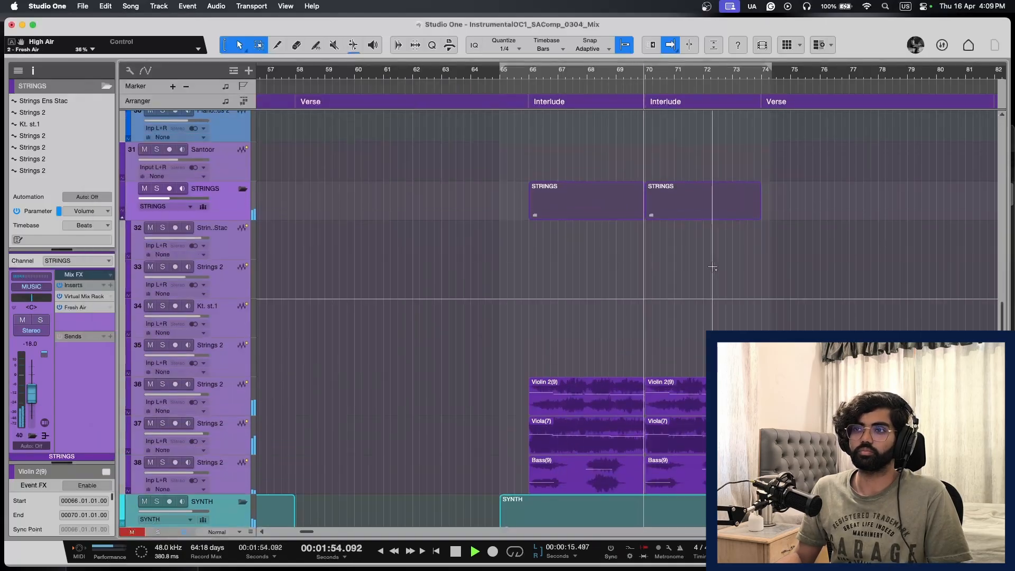
# Step: Select Strings 2 tracks 36 to 38 and lower their Hall send level to -29.2 in the console
pyautogui.hscroll(5, 691, 290)
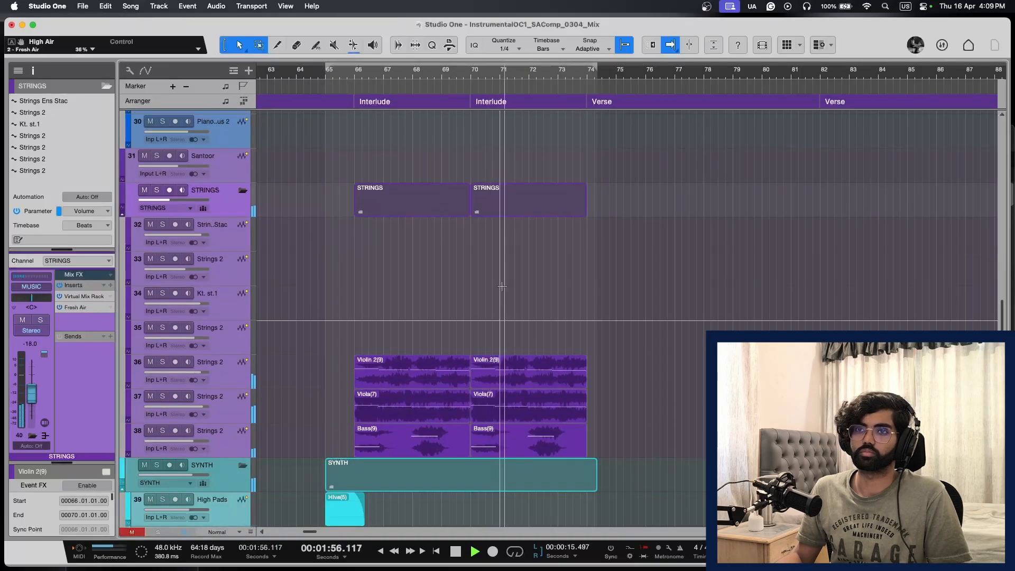
pyautogui.click(222, 389)
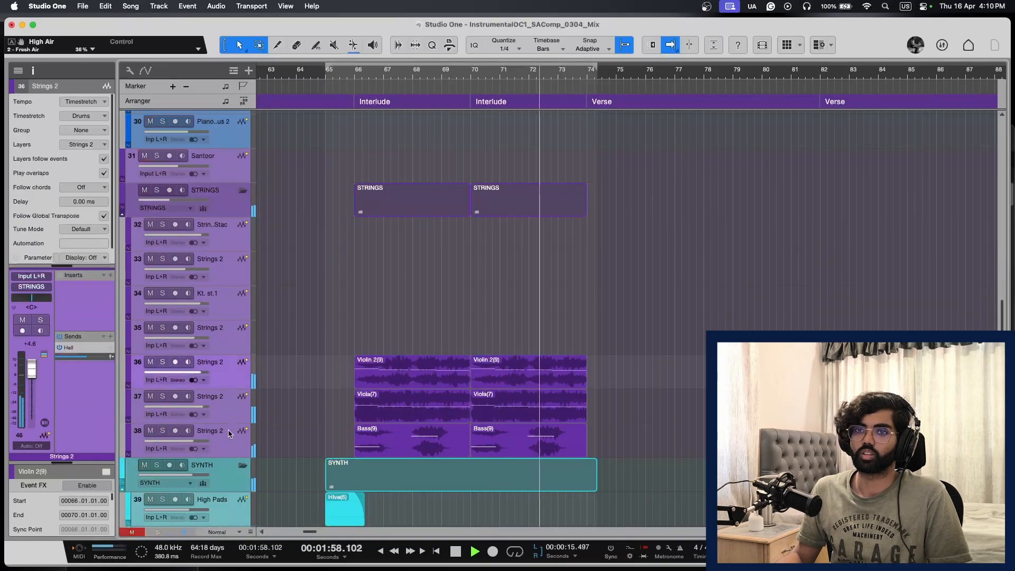
pyautogui.press('F3')
pyautogui.hscroll(8, 703, 286)
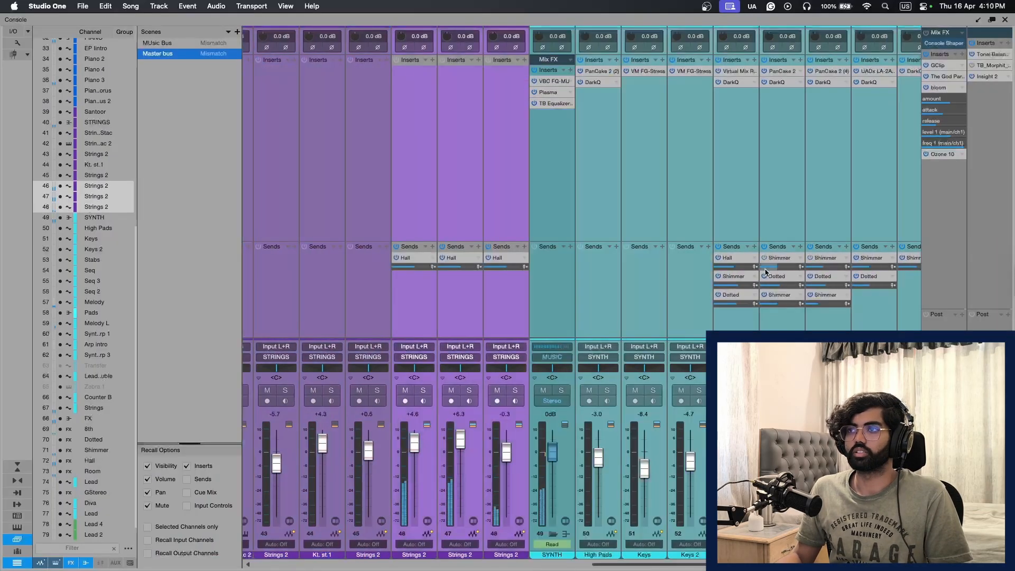
pyautogui.moveTo(417, 270); pyautogui.dragTo(408, 271)
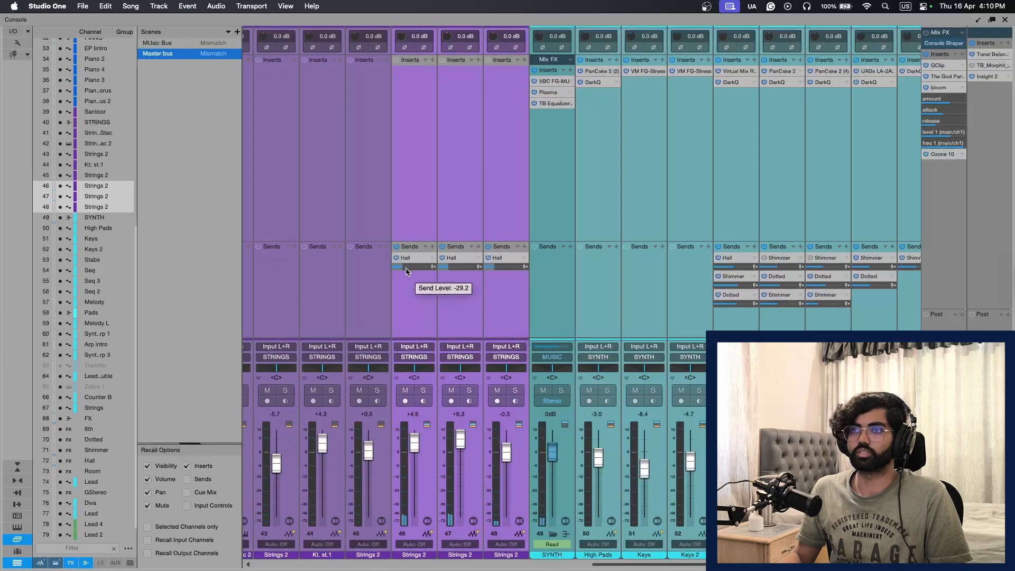
pyautogui.click(1005, 20)
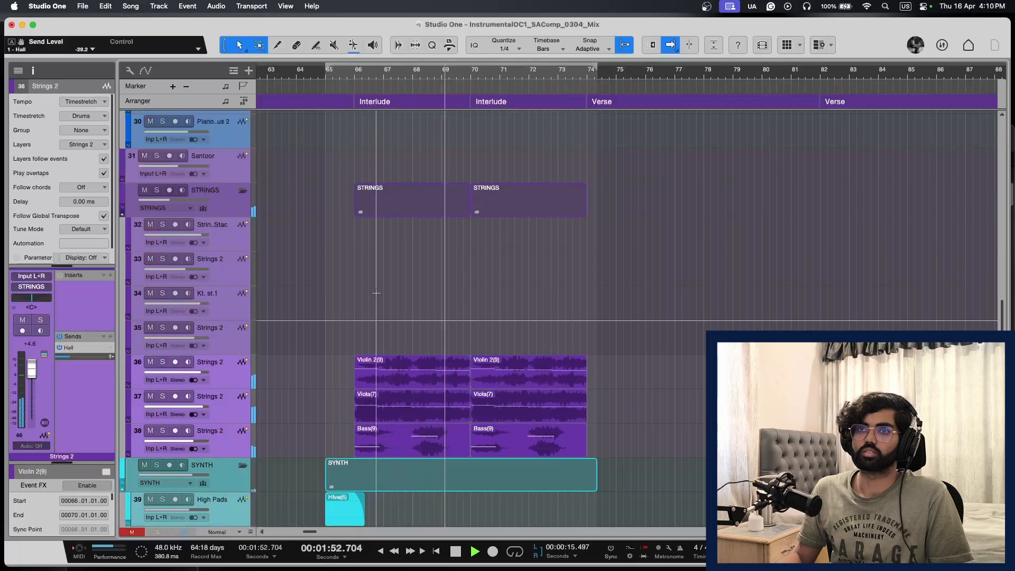
# Step: Mute and unmute the STRINGS folder during playback to compare the mix with and without it, and stop playback
pyautogui.click(144, 191)
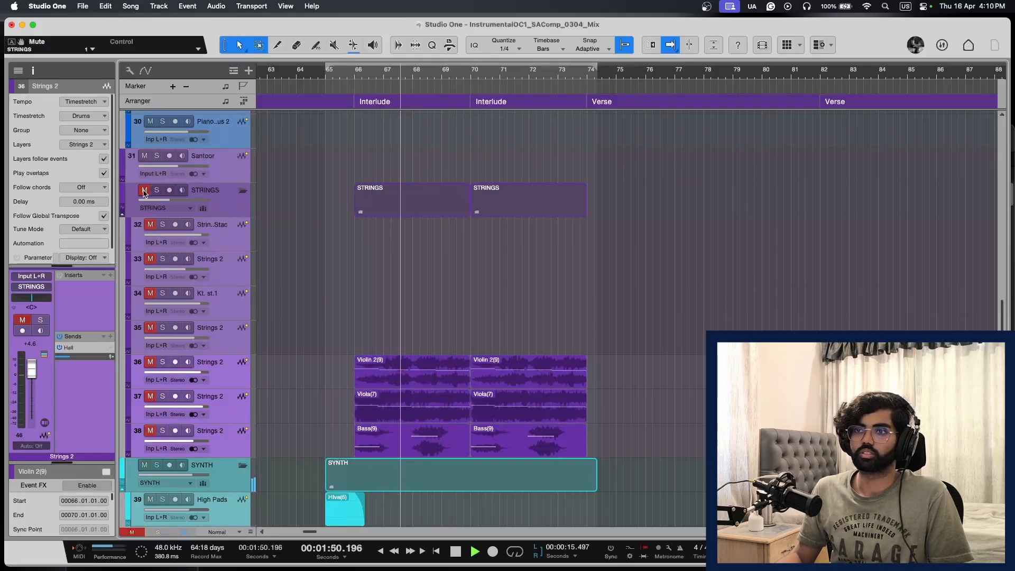
pyautogui.click(144, 191)
pyautogui.press('space')
# Step: Mute the STRINGS folder track
pyautogui.press('e')
pyautogui.press('e')
pyautogui.scroll(-5, 503, 309)
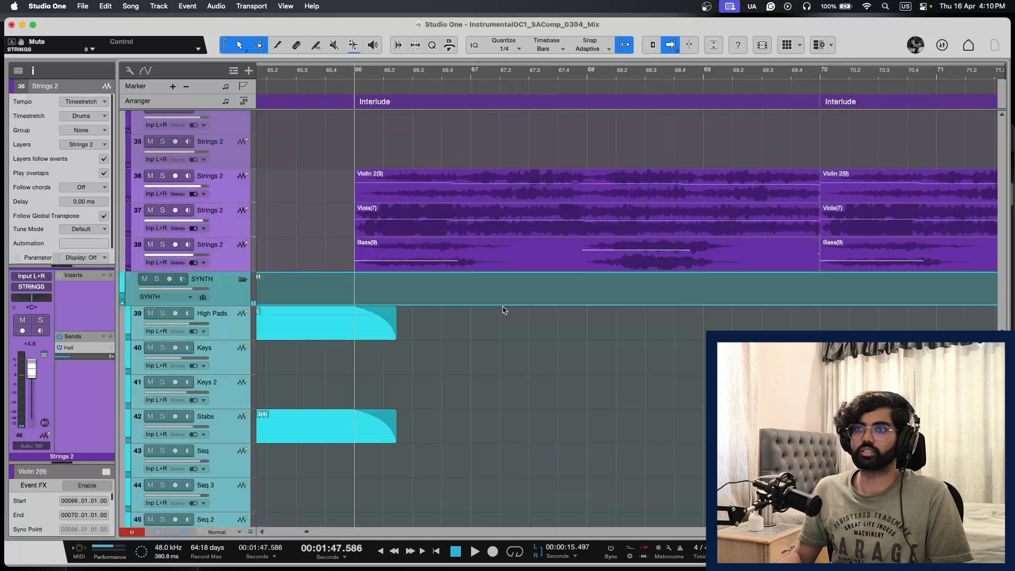
pyautogui.scroll(5, 492, 295)
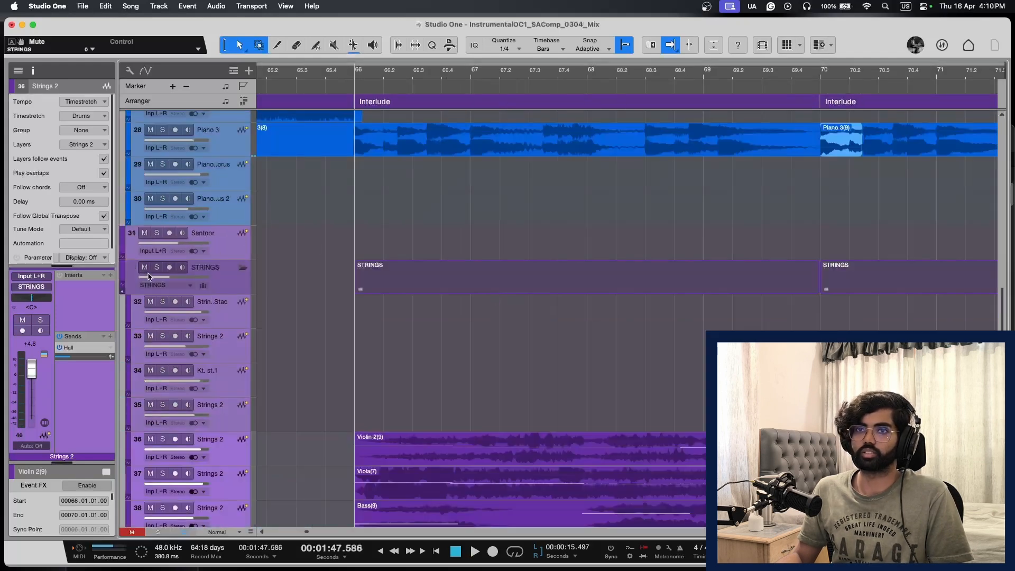
# Step: Solo the Strings track (54) at the end of the SYNTH folder and audition it in the Interlude
pyautogui.scroll(-10, 649, 335)
pyautogui.press('w')
pyautogui.press('w')
pyautogui.press('w')
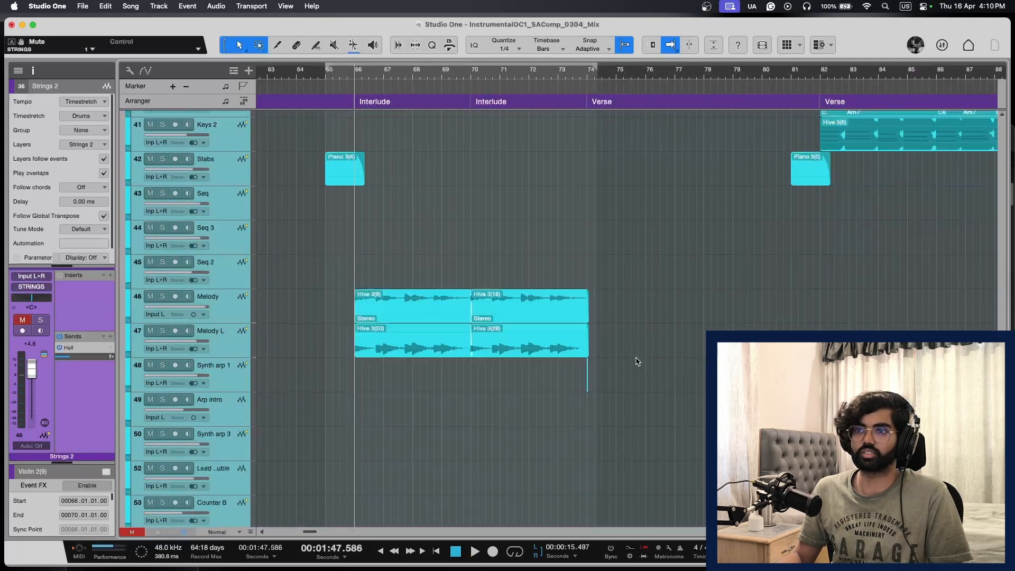
pyautogui.scroll(-1, 588, 366)
pyautogui.press('w')
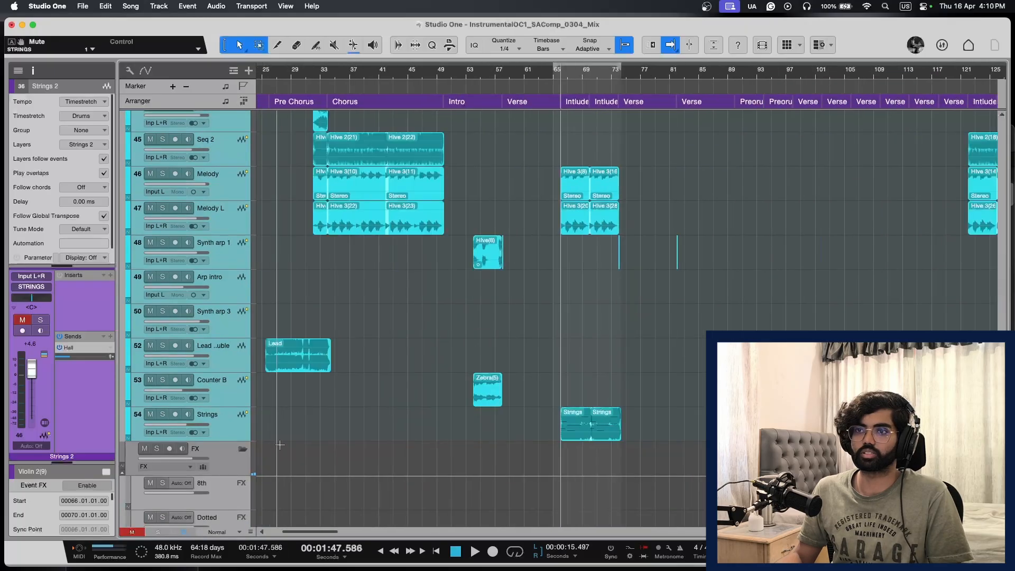
pyautogui.click(227, 432)
pyautogui.press('s')
pyautogui.press('space')
pyautogui.press('e')
pyautogui.press('e')
pyautogui.press('e')
pyautogui.hscroll(4, 669, 422)
pyautogui.press('w')
pyautogui.press('w')
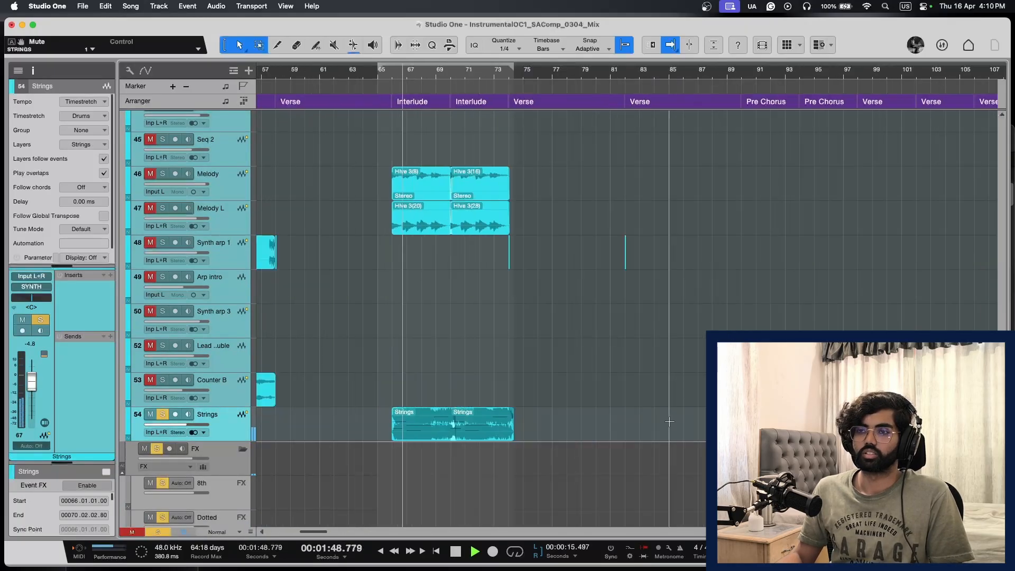
pyautogui.press('w')
pyautogui.press('w')
pyautogui.press('space')
# Step: Unsolo the Strings track (54) in the SYNTH folder and mute it
pyautogui.click(161, 415)
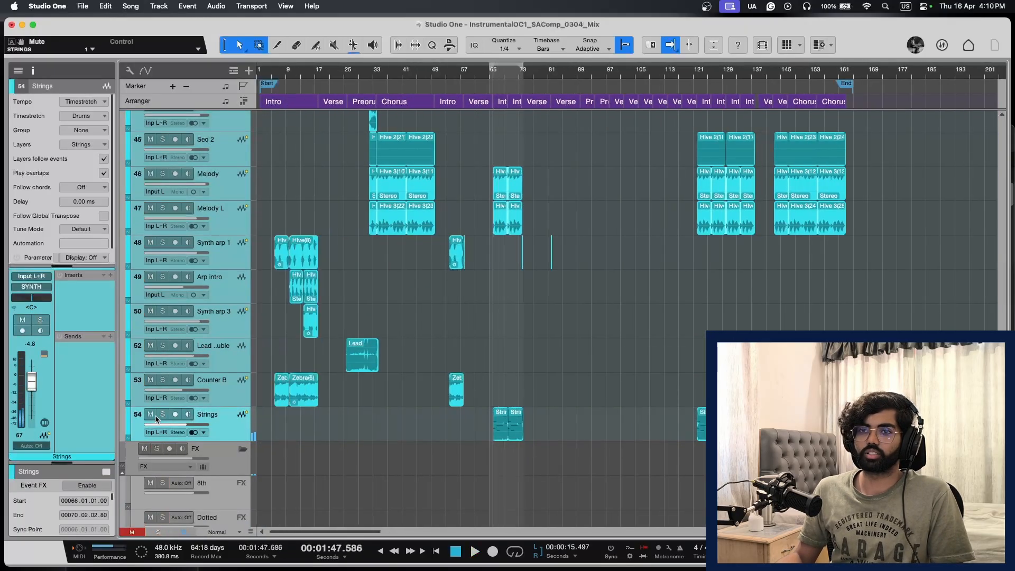
pyautogui.hotkey('shift', 'e')
pyautogui.press('e')
# Step: Unmute the STRINGS folder and raise its volume to -10.6 dB while the Interlude plays
pyautogui.scroll(5, 629, 417)
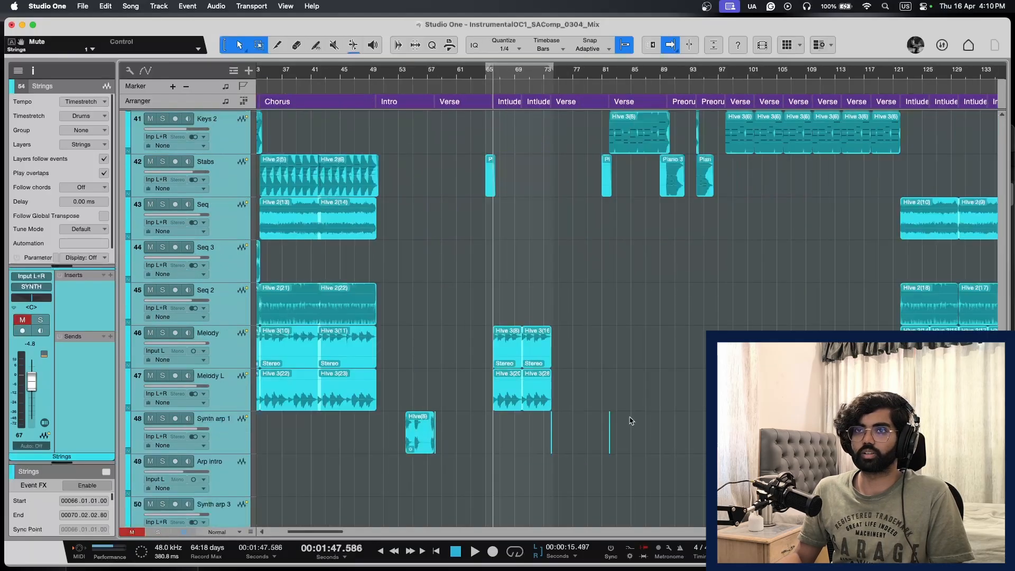
pyautogui.scroll(10, 630, 421)
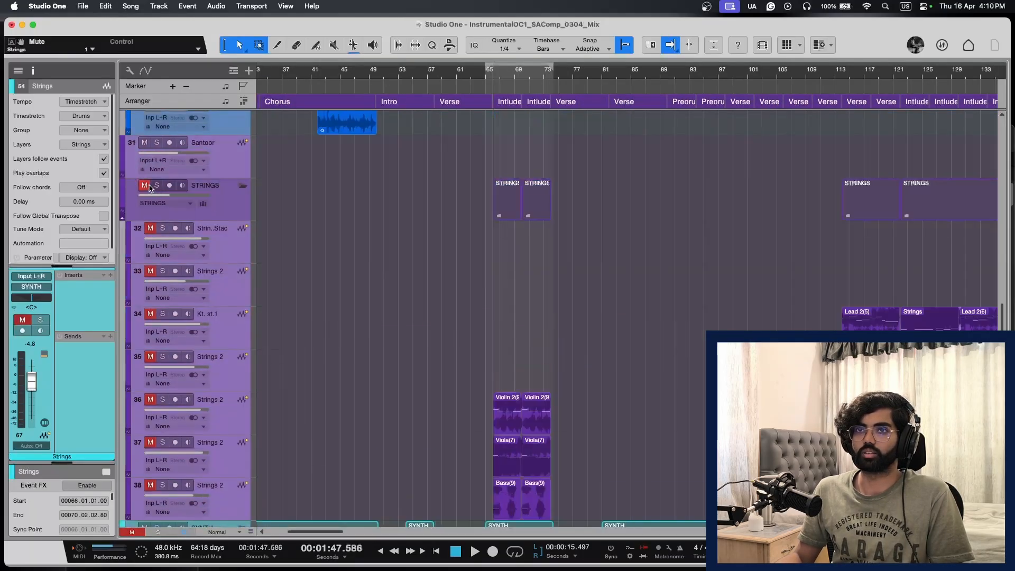
pyautogui.scroll(-2, 664, 387)
pyautogui.press('e')
pyautogui.hotkey('shift', 'w')
pyautogui.hotkey('shift', 'w')
pyautogui.hotkey('shift', 'w')
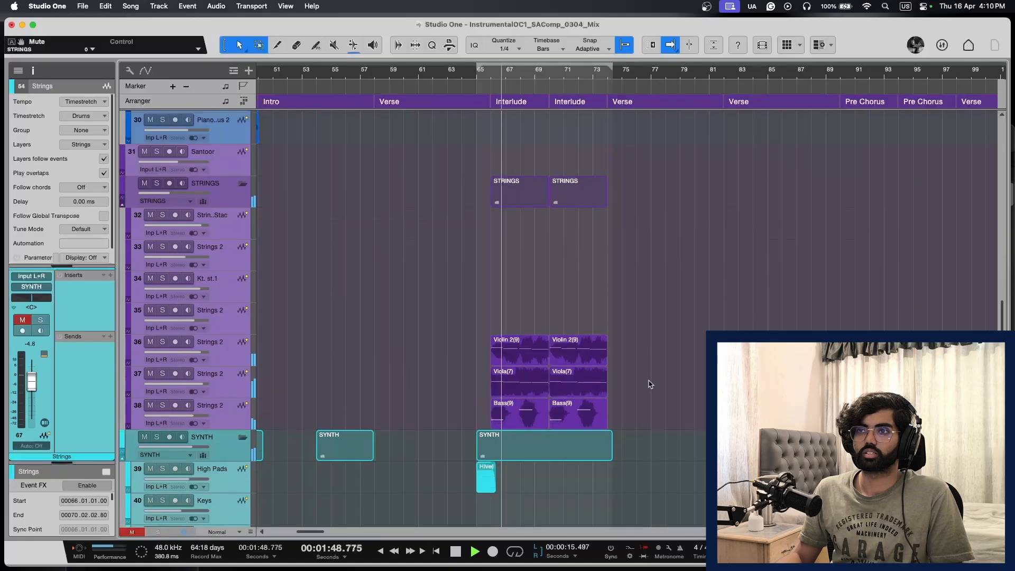
pyautogui.moveTo(198, 209); pyautogui.dragTo(319, 226)
pyautogui.hotkey('shift', 'e')
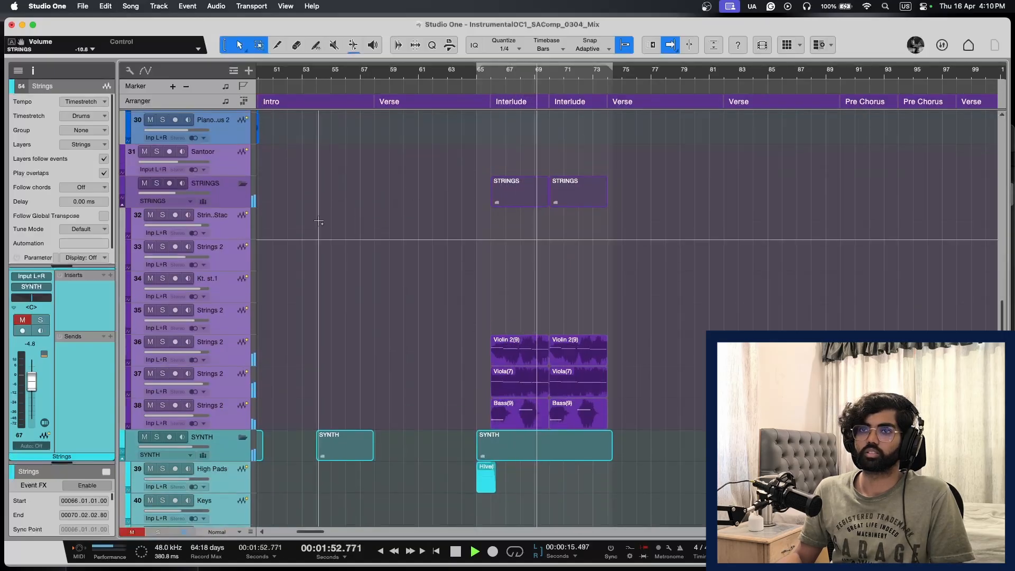
# Step: Place Fresh Air ahead of the Virtual Mix Rack on the STRINGS bus and boost the FG-S LMF gain to +1.49 dB
pyautogui.click(240, 187)
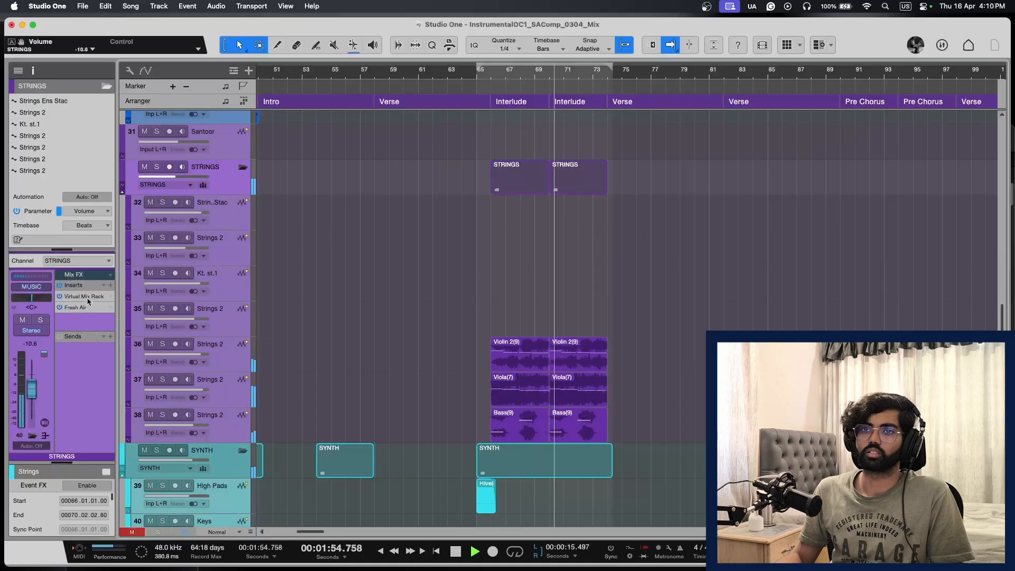
pyautogui.click(99, 309)
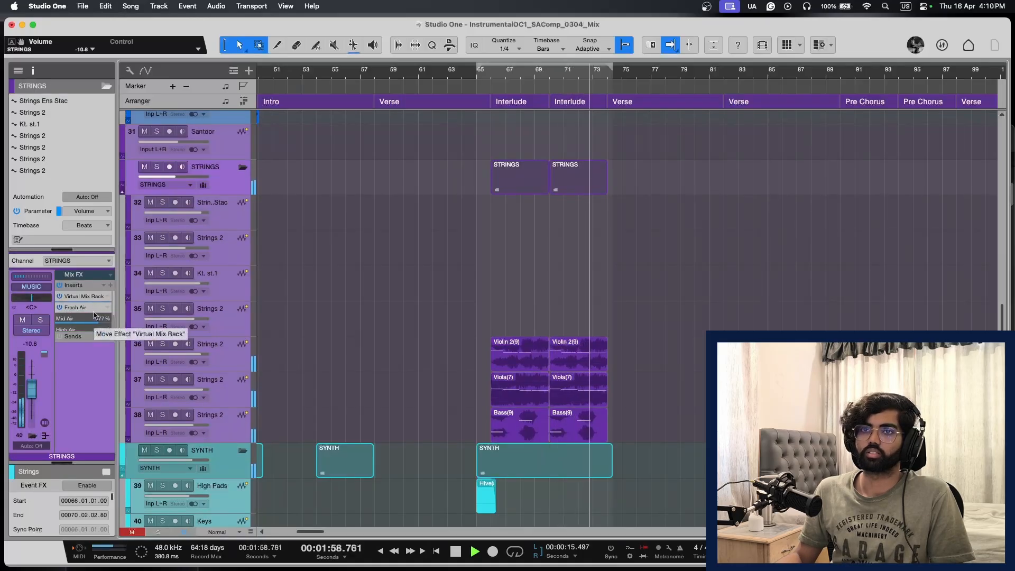
pyautogui.press('space')
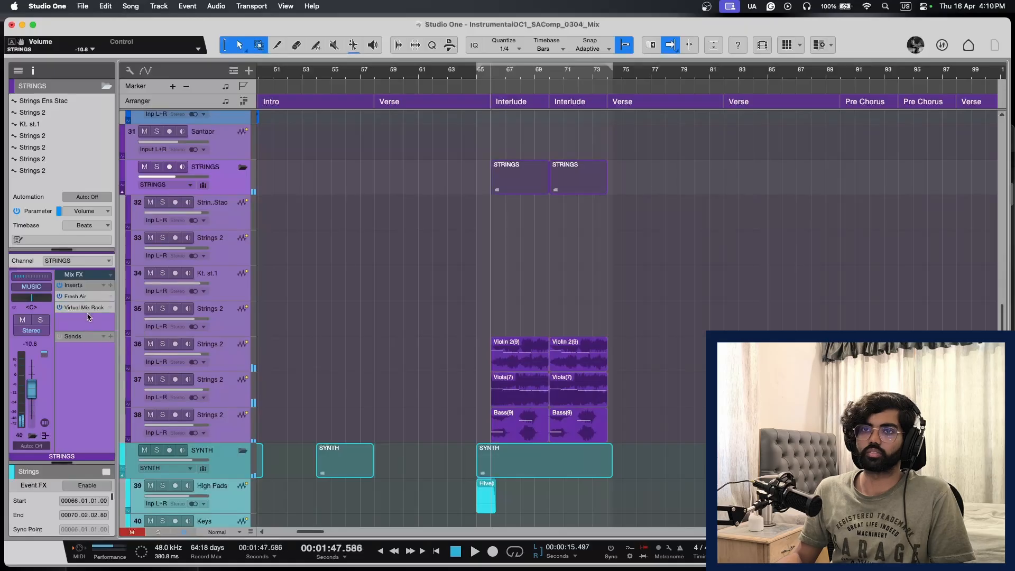
pyautogui.doubleClick(85, 307)
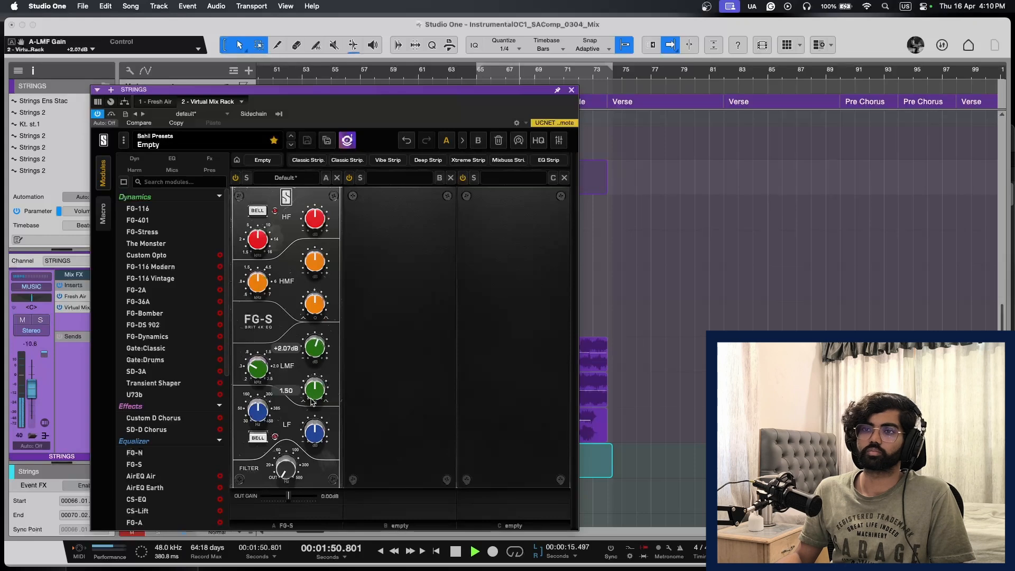
pyautogui.click(571, 89)
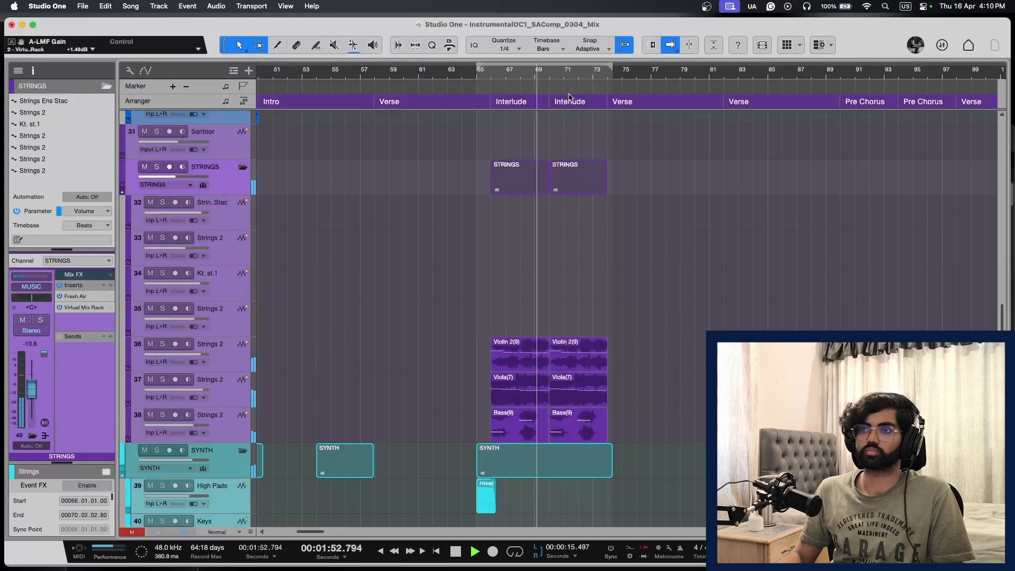
# Step: Play the Intro from bar 9 to listen to the Strings Ens Stac part in the mix
pyautogui.scroll(-5, 550, 284)
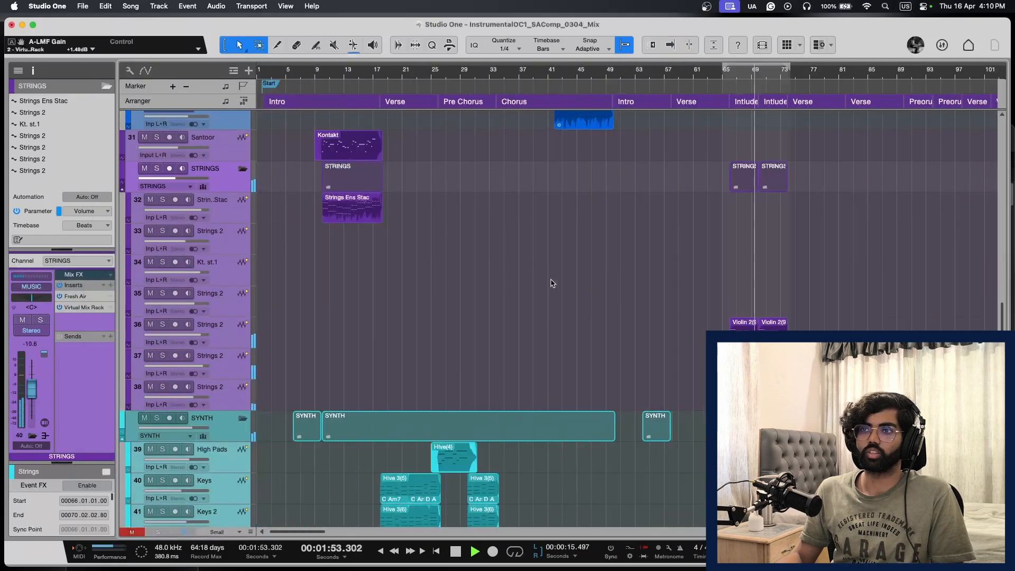
pyautogui.click(323, 78)
pyautogui.scroll(10, 617, 336)
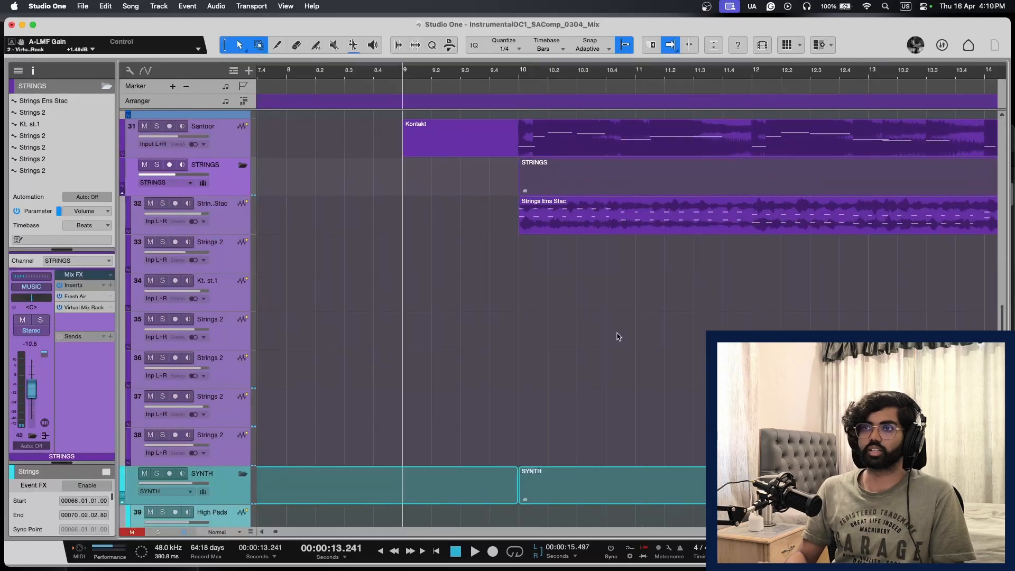
pyautogui.press('.')
pyautogui.scroll(-8, 634, 338)
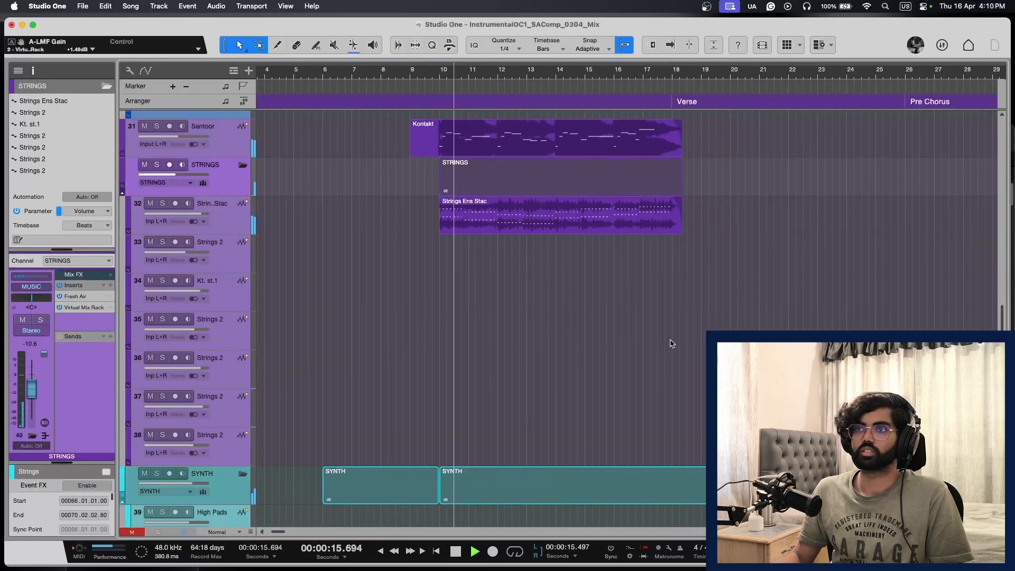
# Step: Set the volume of the Strings Ens Stac track (32) to -0.1 dB
pyautogui.click(225, 219)
pyautogui.moveTo(201, 214); pyautogui.dragTo(45, 243)
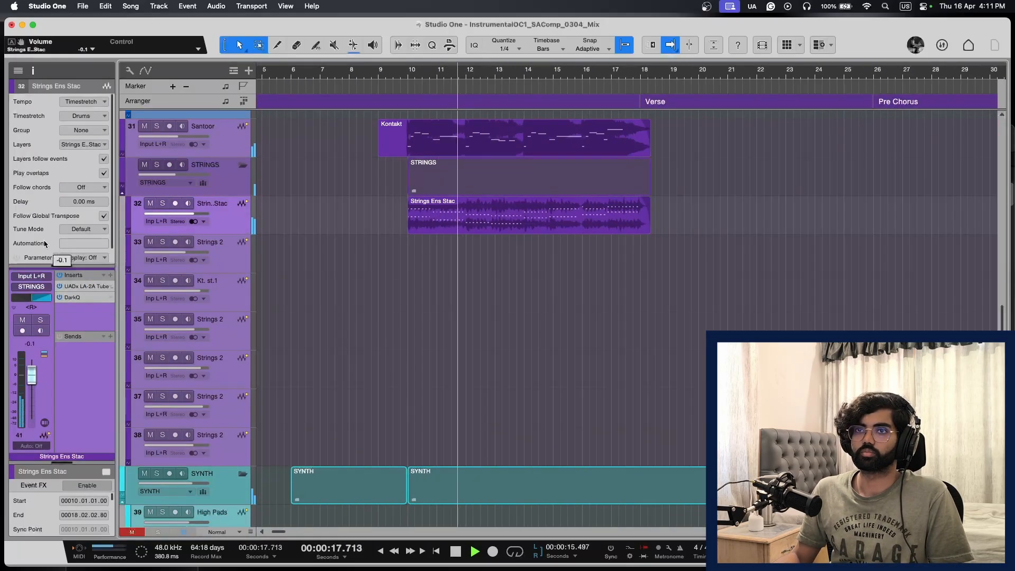
# Step: Play the Interlude from bar 66 and look over the bass, guitar, piano and strings parts playing there
pyautogui.hscroll(10, 673, 328)
pyautogui.scroll(-4, 673, 328)
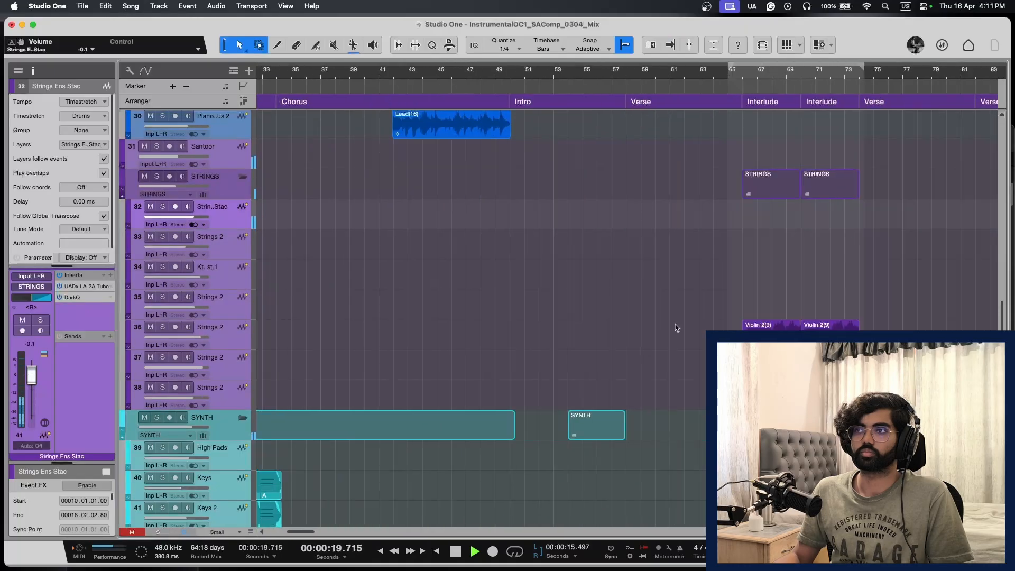
pyautogui.press('e')
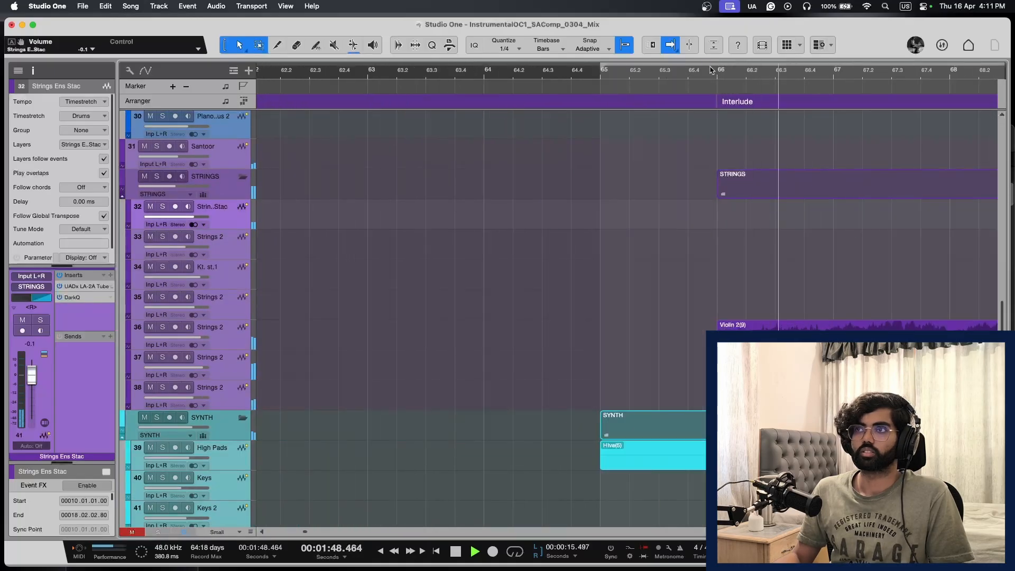
pyautogui.hotkey('shift', 'e')
pyautogui.press('w')
pyautogui.press('w')
pyautogui.press('w')
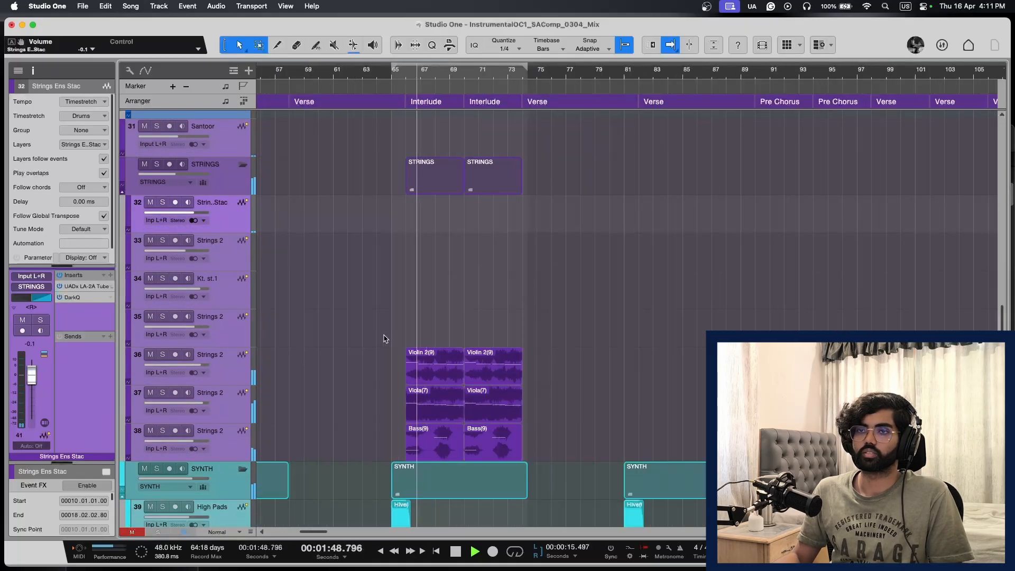
pyautogui.hotkey('shift', 'w')
pyautogui.scroll(15, 384, 339)
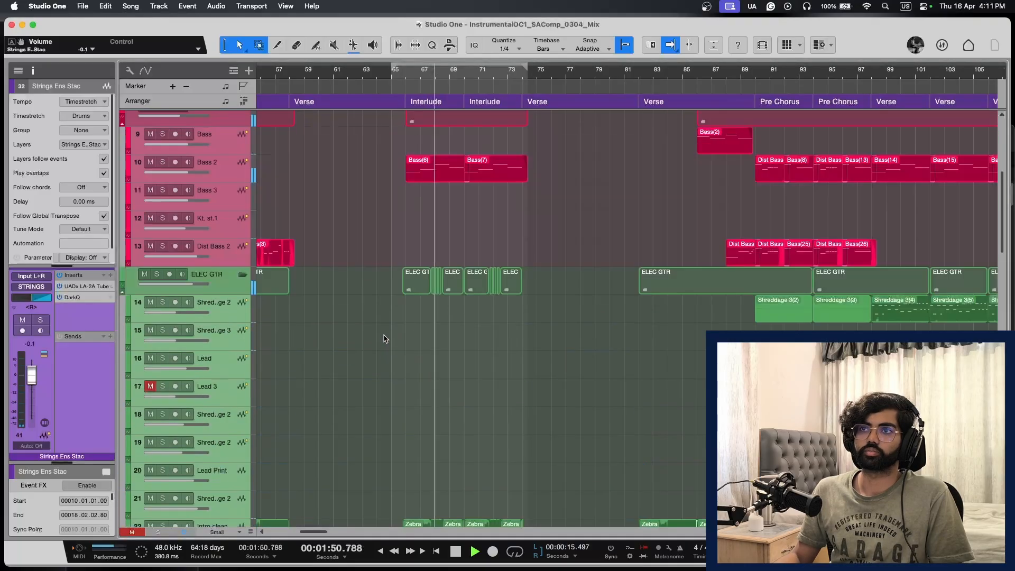
pyautogui.scroll(-15, 384, 339)
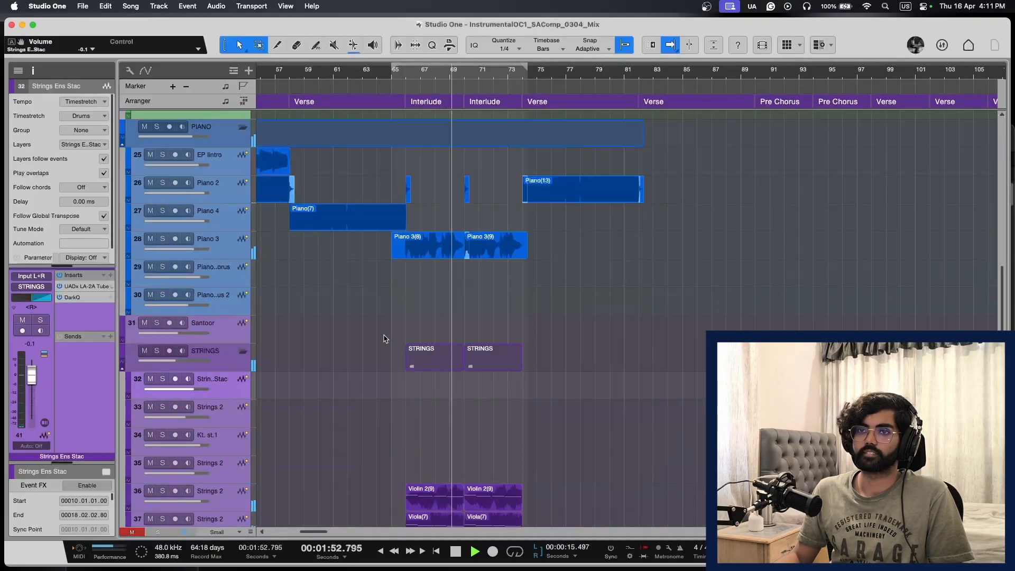
pyautogui.scroll(-7, 384, 339)
pyautogui.press('e')
pyautogui.press('e')
pyautogui.scroll(4, 379, 327)
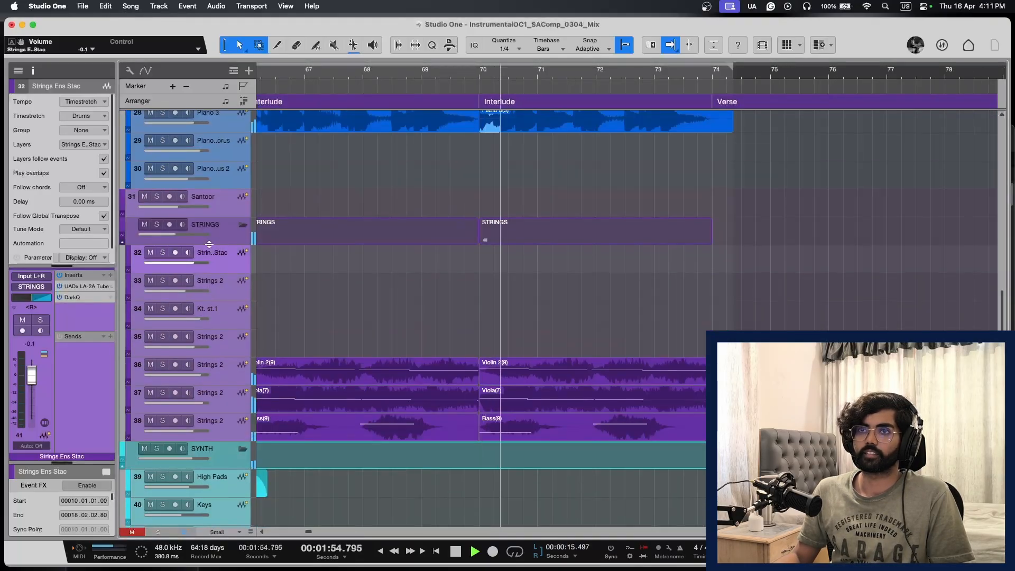
# Step: Cut the FG-S HMF gain to -2.81 dB in the STRINGS bus's Virtual Mix Rack during playback and close the plug-in
pyautogui.click(209, 231)
pyautogui.doubleClick(86, 307)
pyautogui.press('space')
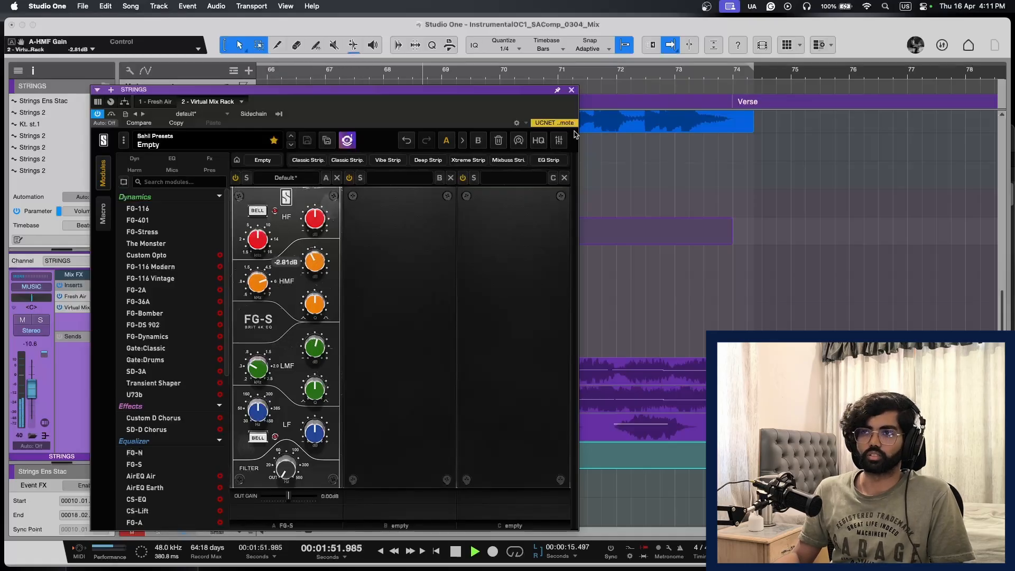
pyautogui.click(571, 91)
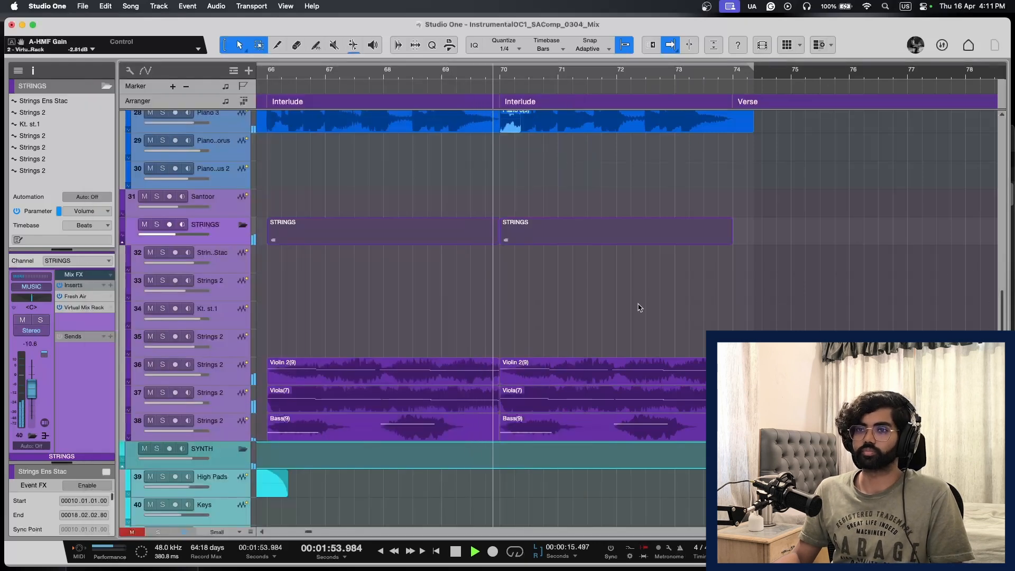
# Step: Check the Strings 2 track (38) holding the Bass events in the Interlude by soloing it
pyautogui.scroll(3, 639, 306)
pyautogui.scroll(-5, 643, 314)
pyautogui.press('w')
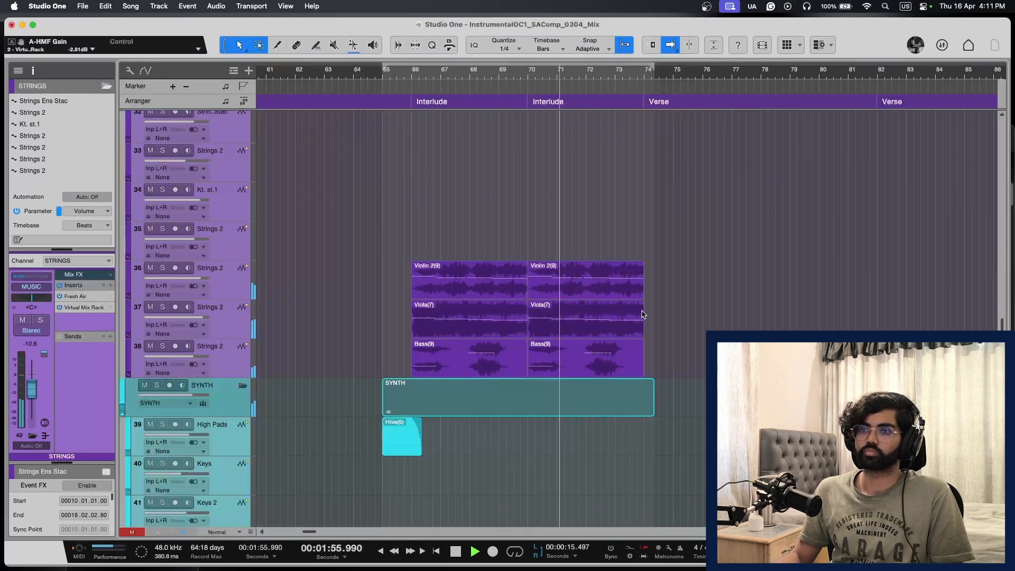
pyautogui.click(222, 365)
pyautogui.press('s')
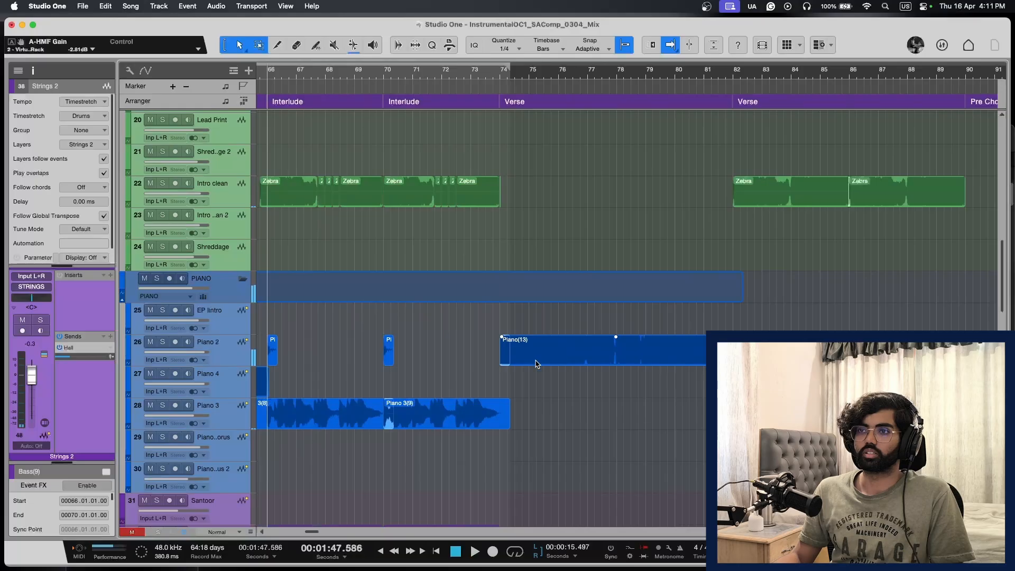
# Step: Move the Piano(13) event at bar 74 from the Piano 2 track to the Piano 4 track and play it
pyautogui.moveTo(565, 360); pyautogui.dragTo(566, 374)
pyautogui.click(498, 78)
pyautogui.press('space')
pyautogui.press('e')
pyautogui.press('e')
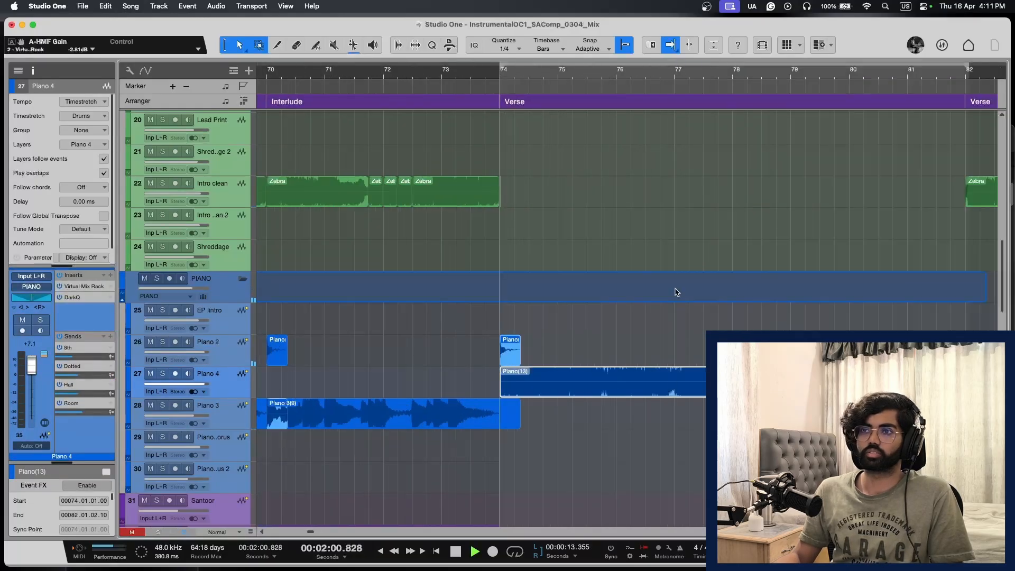
pyautogui.press('w')
pyautogui.press('w')
pyautogui.press('space')
pyautogui.hscroll(-3, 533, 360)
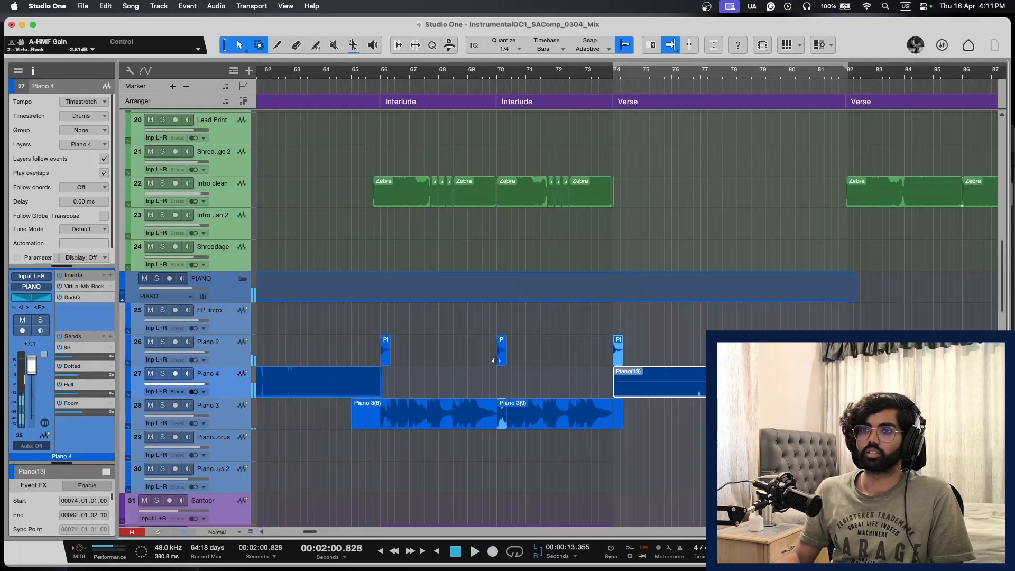
# Step: Solo the Piano 2 track (26) and play its short events from the Interlude's start at bar 66
pyautogui.click(231, 353)
pyautogui.press('s')
pyautogui.click(381, 70)
pyautogui.press('e')
pyautogui.press('space')
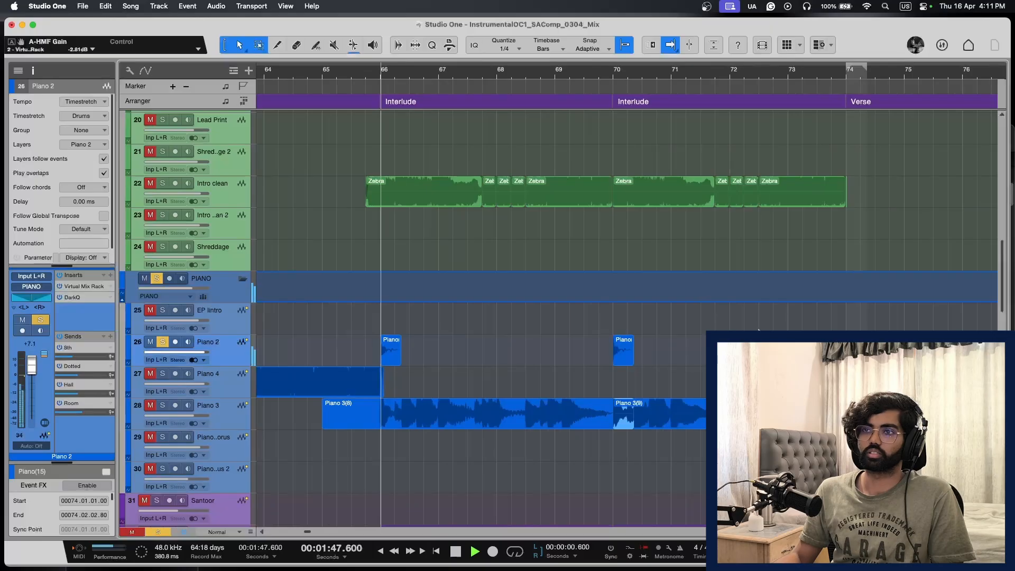
pyautogui.press('w')
pyautogui.press('w')
pyautogui.press('w')
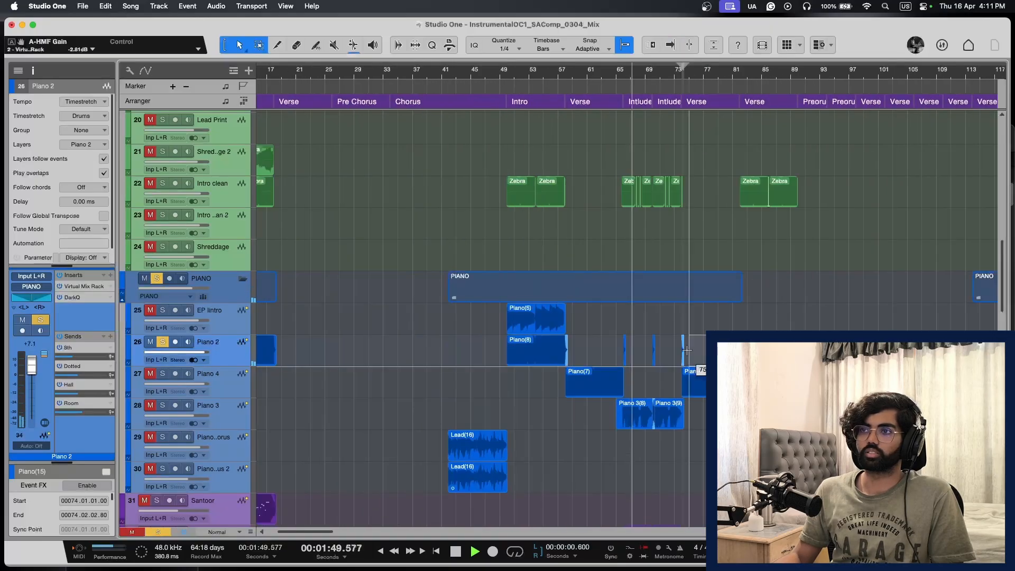
# Step: Delete the short Piano 2 events at bars 66, 70 and 74 and unsolo the track
pyautogui.moveTo(686, 349); pyautogui.dragTo(605, 347)
pyautogui.press('Delete')
pyautogui.press('s')
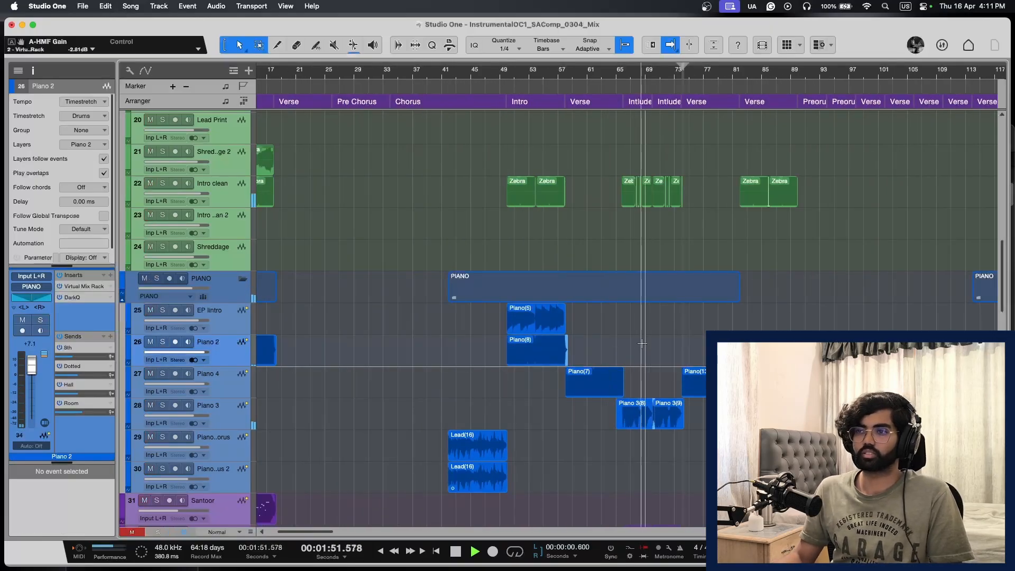
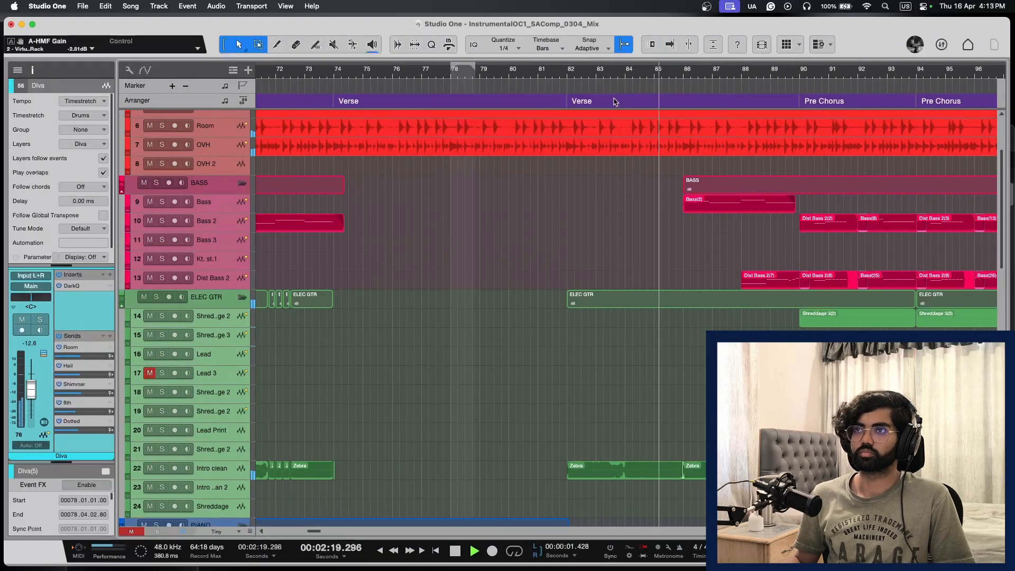
# Step: Play the Verse from just before bar 74 and bypass all sends on the Diva track (56)
pyautogui.press('space')
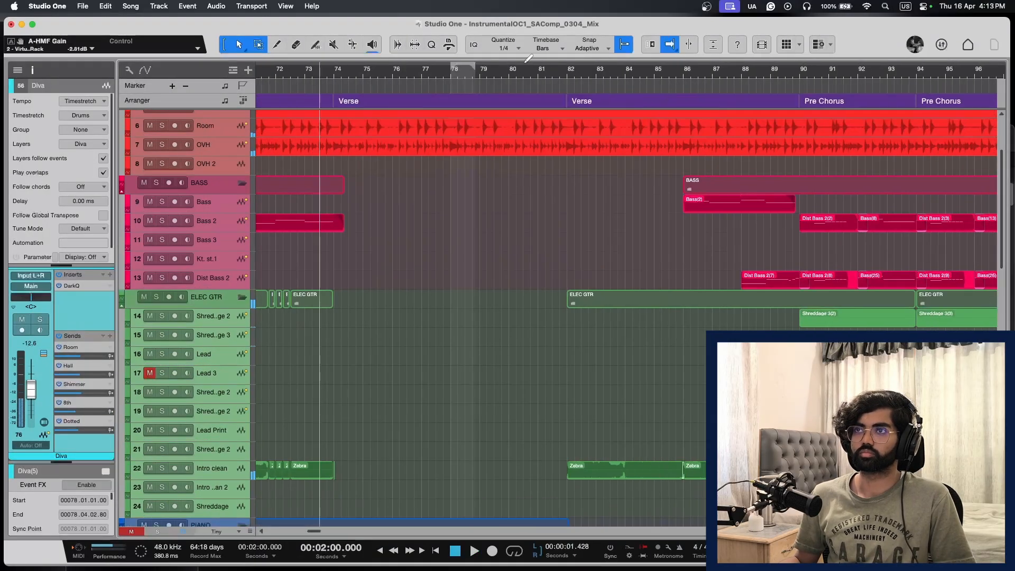
pyautogui.scroll(-8, 467, 153)
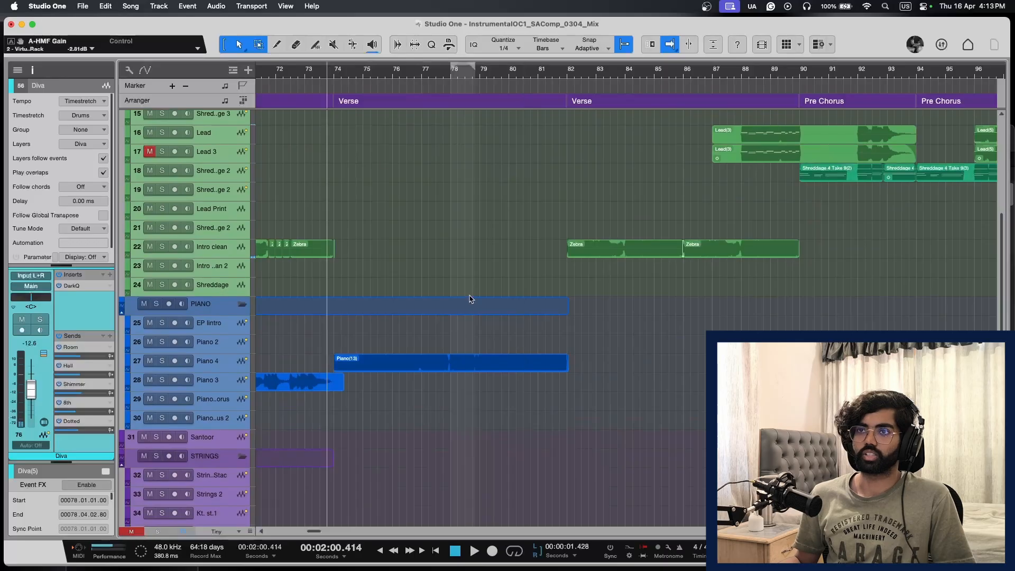
pyautogui.scroll(-15, 471, 299)
pyautogui.press('e')
pyautogui.press('space')
pyautogui.hotkey('shift', 'e')
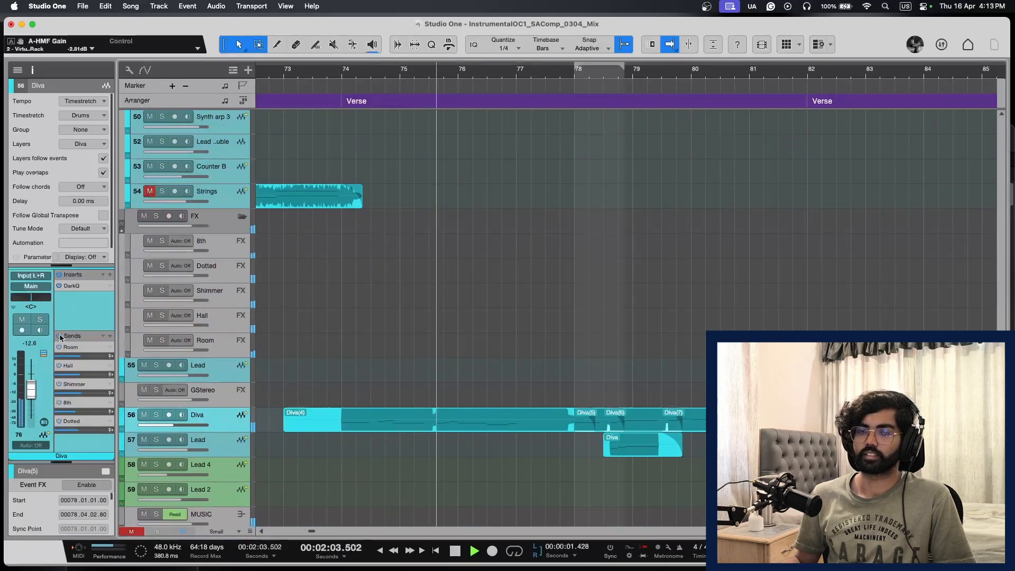
pyautogui.press('w')
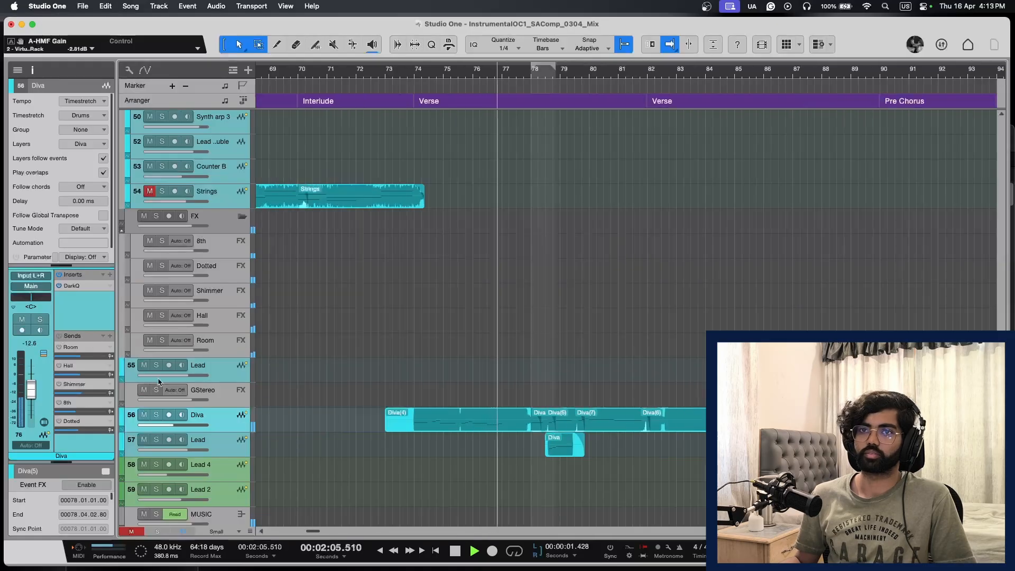
pyautogui.press('space')
# Step: Reactivate only the 8th send on the Diva track, listen to it in the Verse and save the song
pyautogui.press('e')
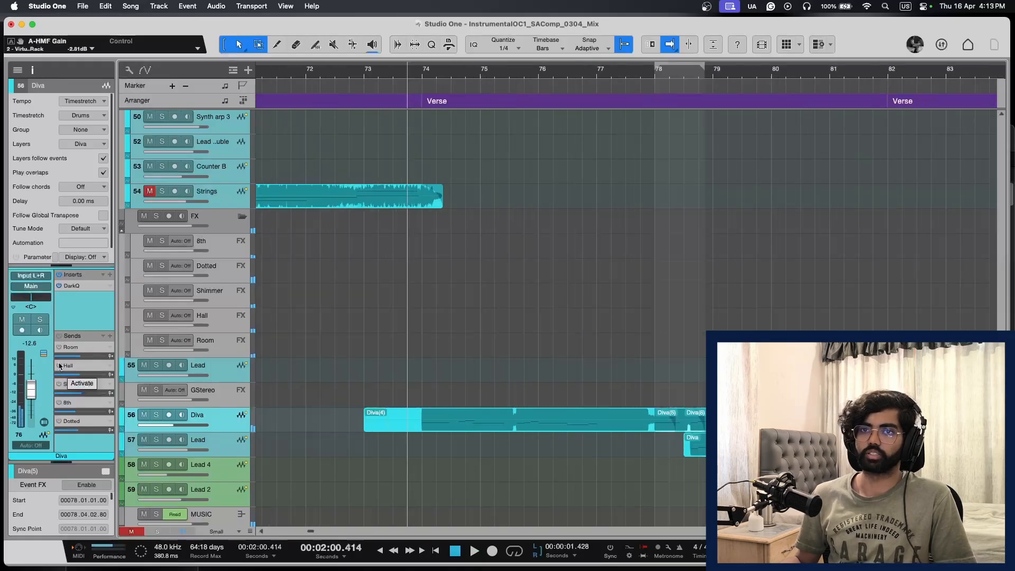
pyautogui.click(58, 366)
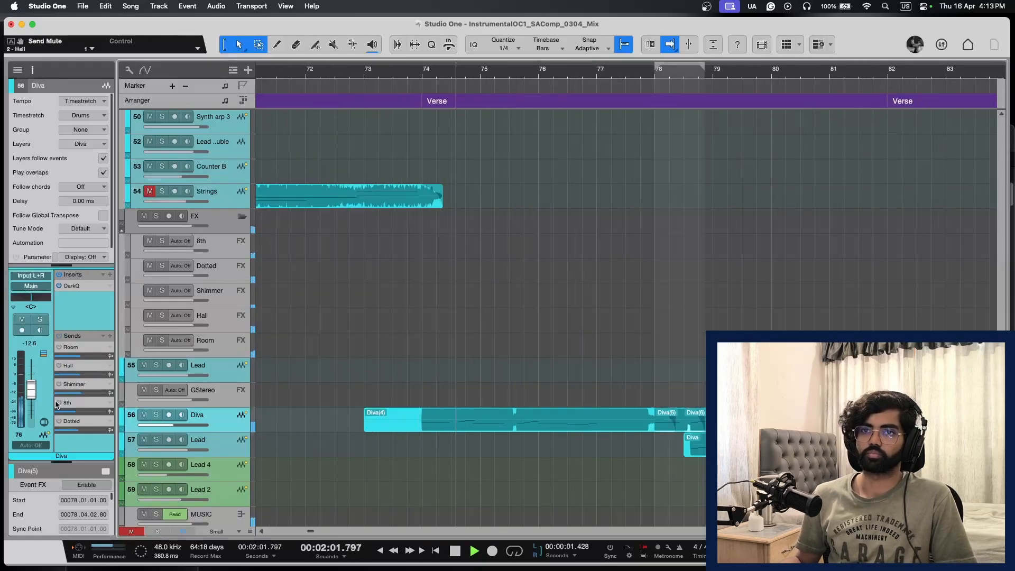
pyautogui.hscroll(2, 628, 375)
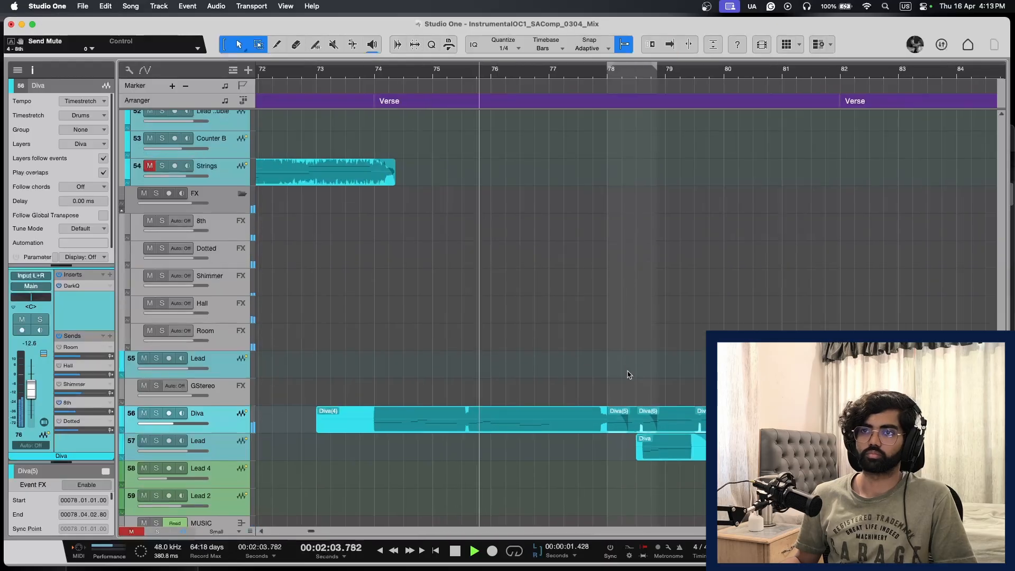
pyautogui.scroll(-2, 628, 374)
pyautogui.hscroll(4, 627, 375)
pyautogui.scroll(5, 628, 375)
pyautogui.scroll(10, 627, 374)
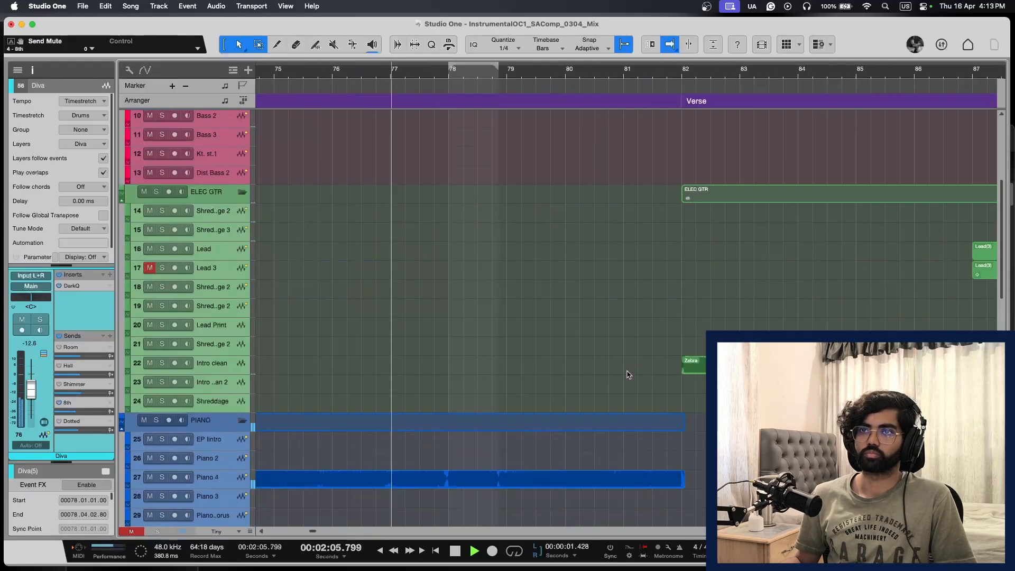
pyautogui.press('super+s')
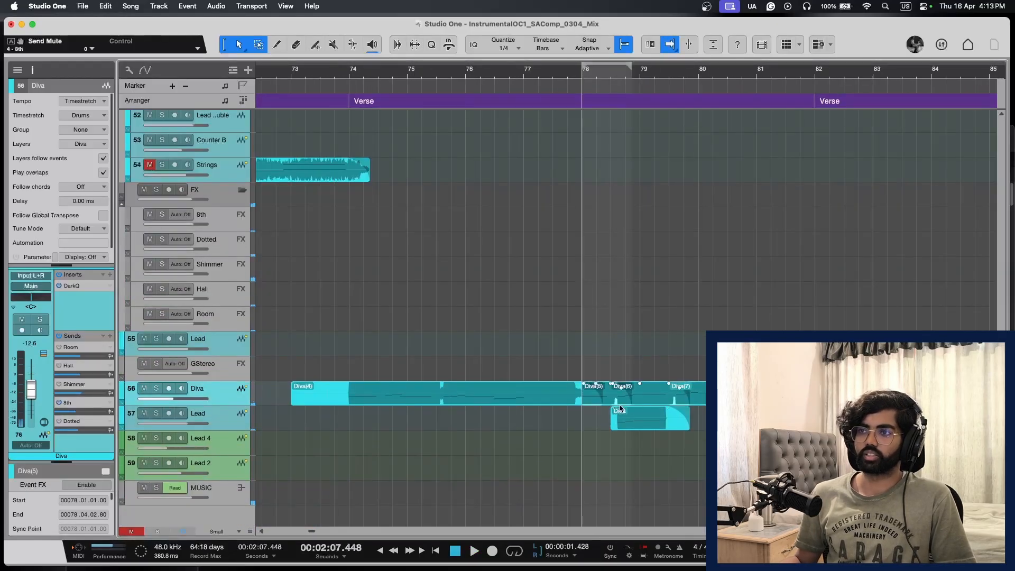
# Step: Lower the gain of the short Diva event near bar 78 on the Lead track (57), raise it slightly after playback, and save
pyautogui.moveTo(639, 419); pyautogui.dragTo(639, 443)
pyautogui.hotkey('shift', 'e')
pyautogui.press('e')
pyautogui.press('space')
pyautogui.hscroll(5, 645, 453)
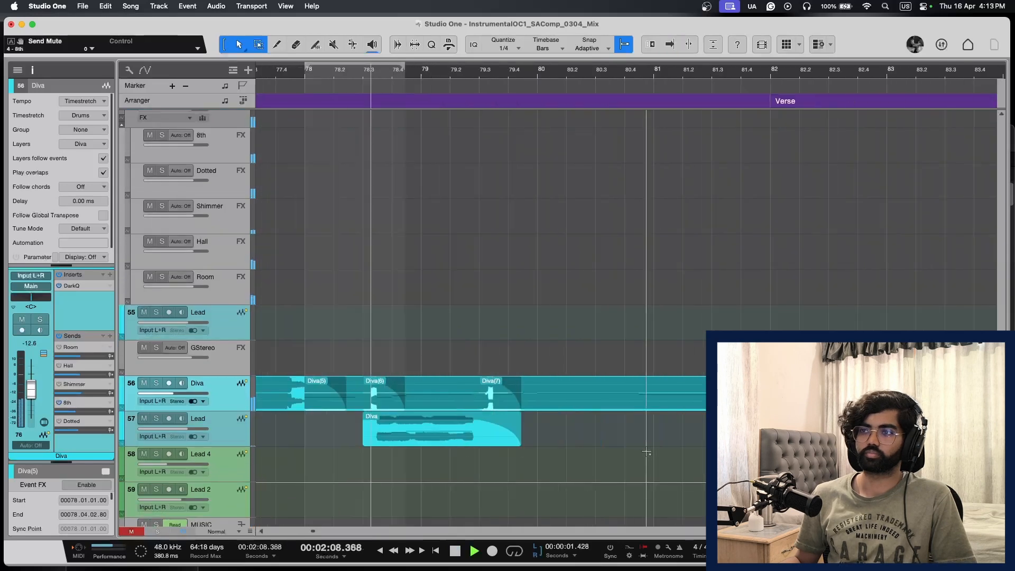
pyautogui.press('space')
pyautogui.moveTo(421, 419); pyautogui.dragTo(423, 407)
pyautogui.press('space')
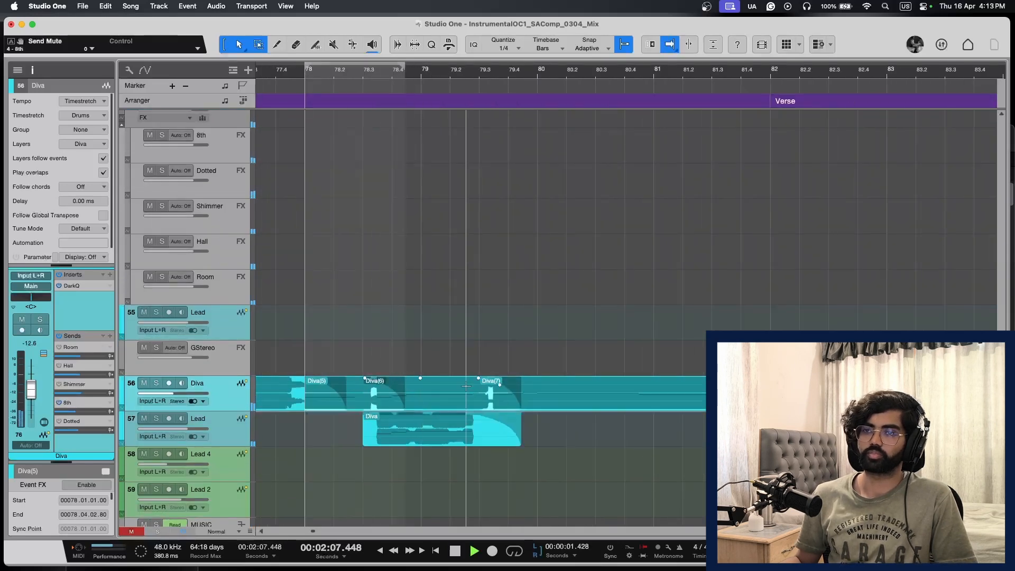
pyautogui.press('super+s')
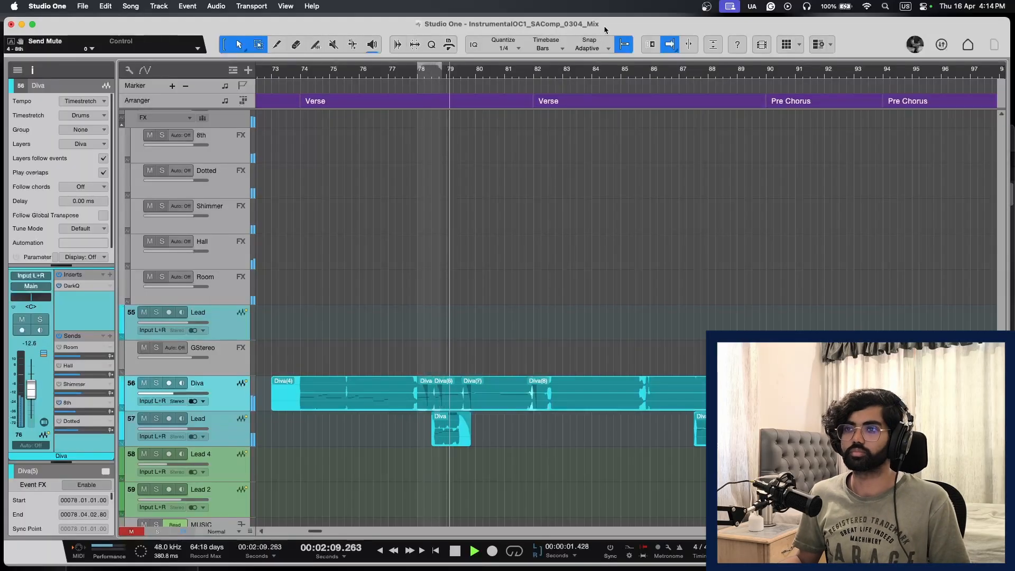
# Step: Mute the ELEC GTR folder, listen to the passage from bar 88 towards the Pre Chorus, and unmute the folder
pyautogui.scroll(1, 682, 339)
pyautogui.hscroll(2, 679, 342)
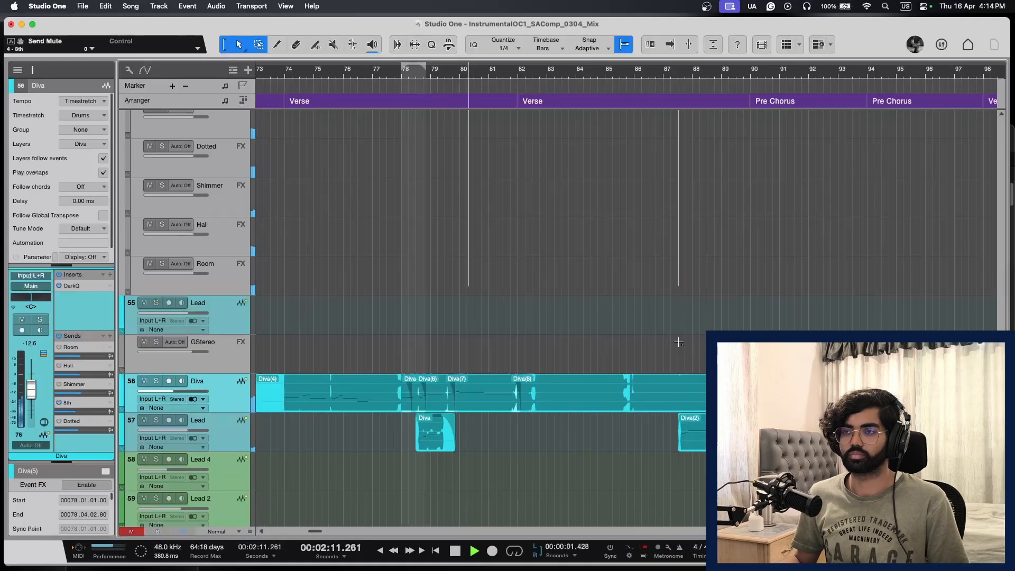
pyautogui.scroll(-3, 610, 349)
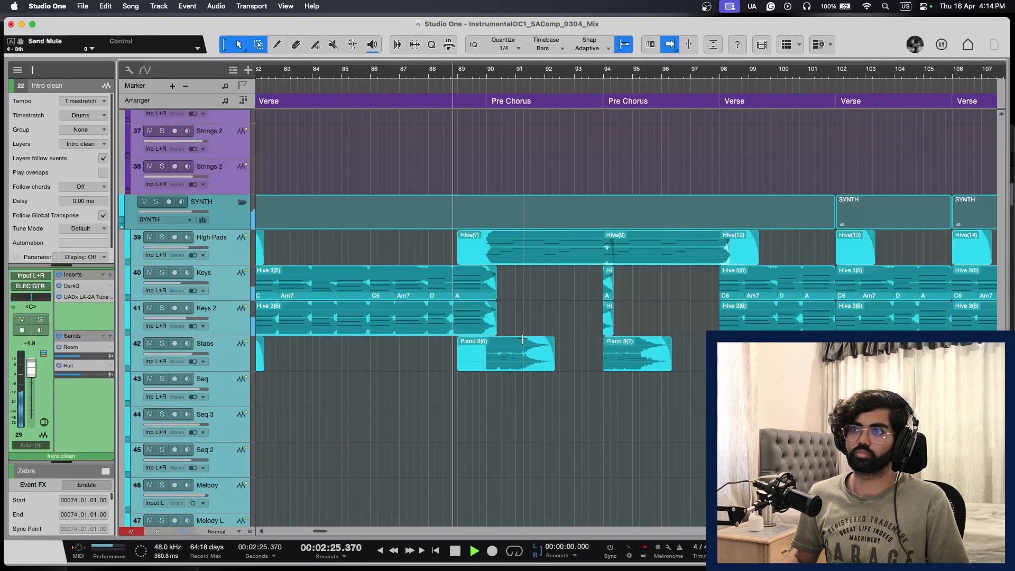
pyautogui.scroll(2, 526, 338)
pyautogui.scroll(-2, 526, 338)
pyautogui.scroll(10, 525, 338)
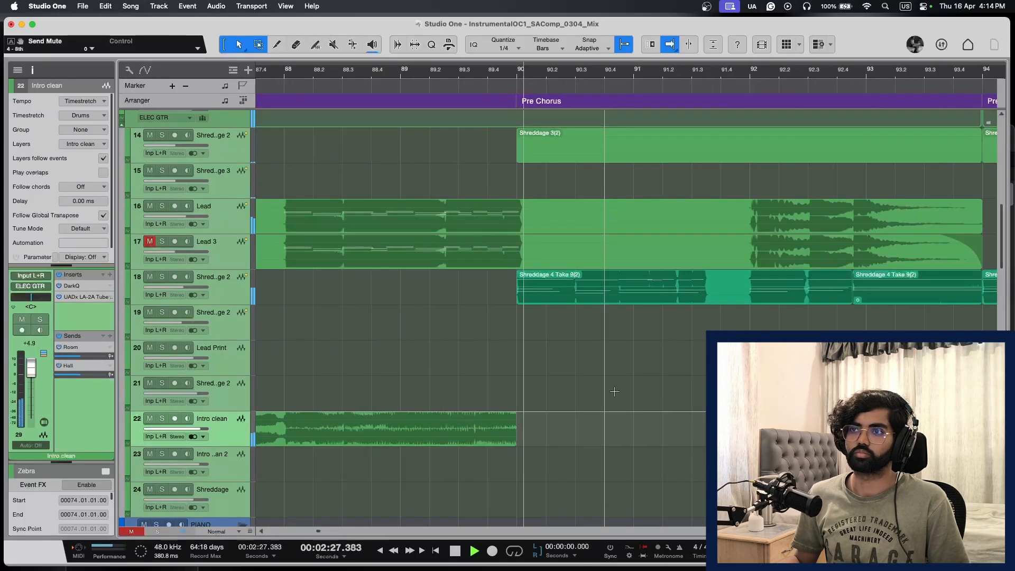
pyautogui.press('space')
pyautogui.scroll(6, 694, 317)
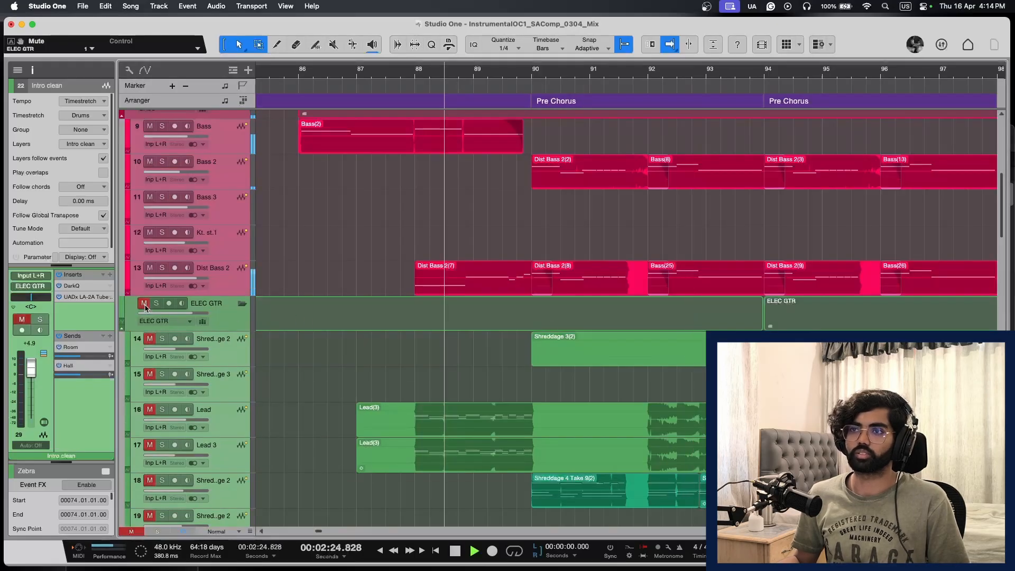
pyautogui.scroll(-3, 145, 308)
pyautogui.scroll(-4, 494, 408)
pyautogui.scroll(2, 493, 408)
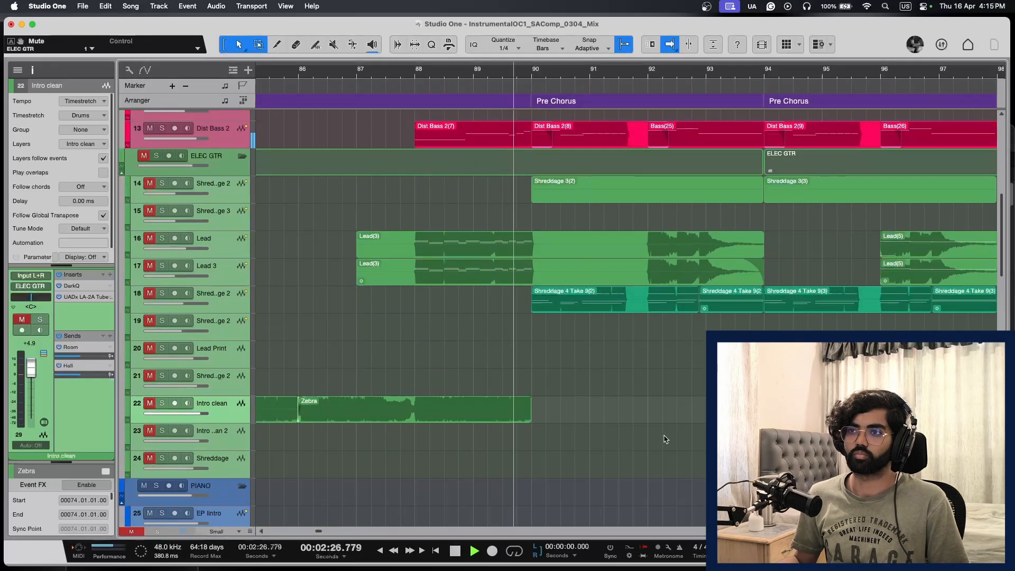
pyautogui.click(154, 156)
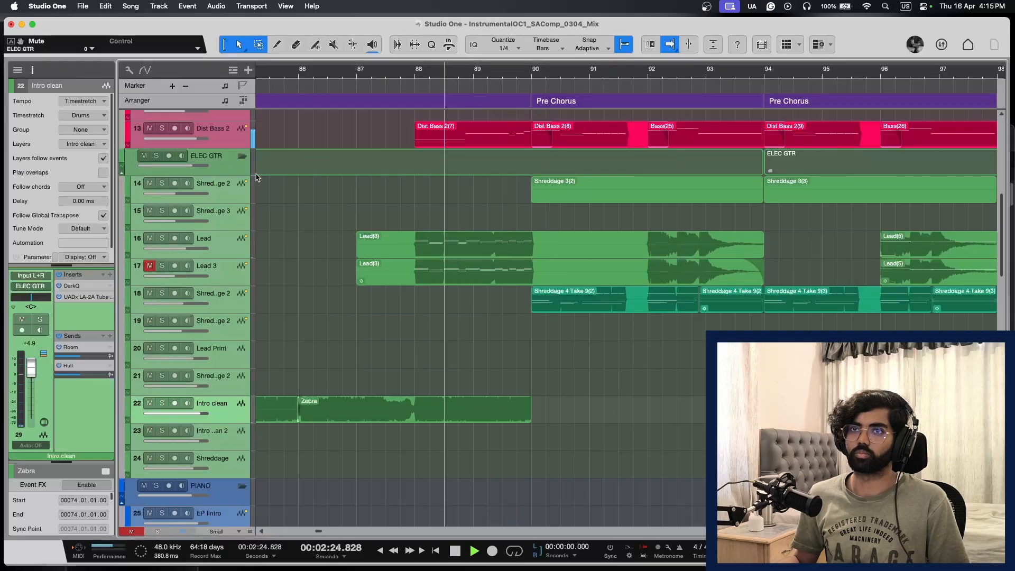
# Step: Solo the ELEC GTR folder and listen to the guitars' transition into the Pre Chorus at bar 90
pyautogui.hotkey('shift', 'e')
pyautogui.press('e')
pyautogui.press('e')
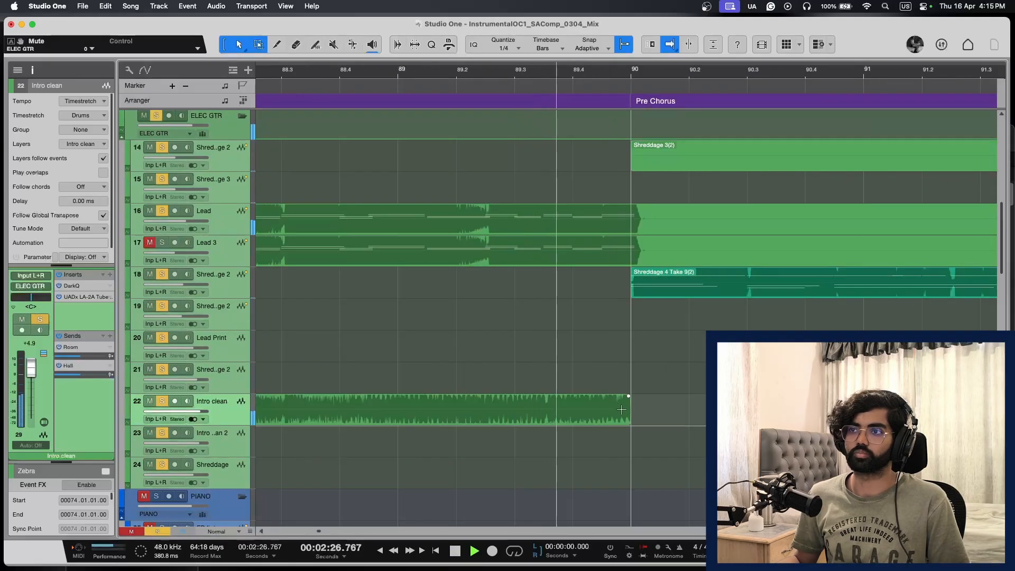
pyautogui.press('w')
pyautogui.hscroll(3, 634, 404)
pyautogui.press('w')
pyautogui.press('f')
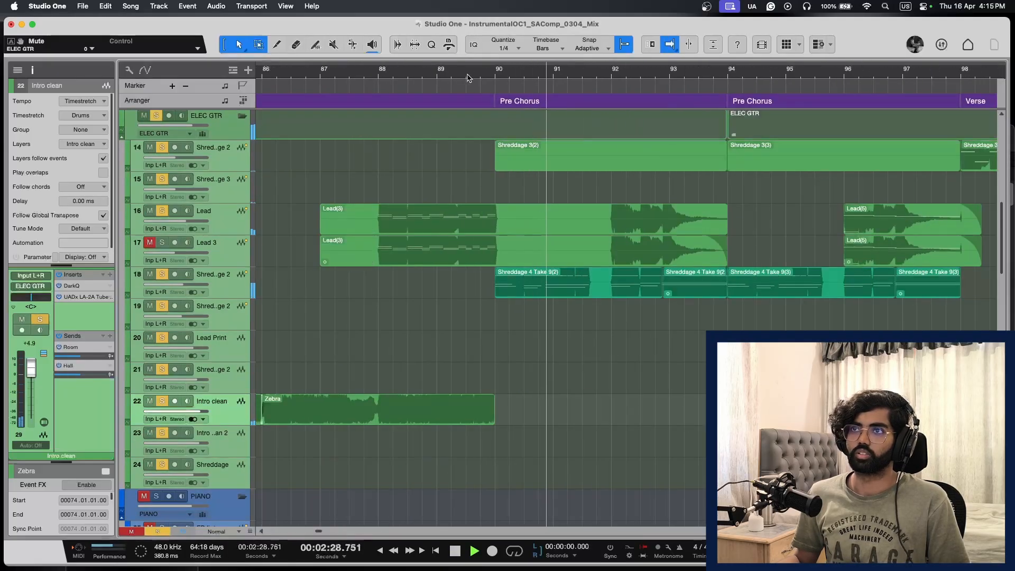
# Step: Add a fade-out of about 101 ms to the Intro clean event ending at bar 90 and play the transition
pyautogui.press('space')
pyautogui.press('e')
pyautogui.press('e')
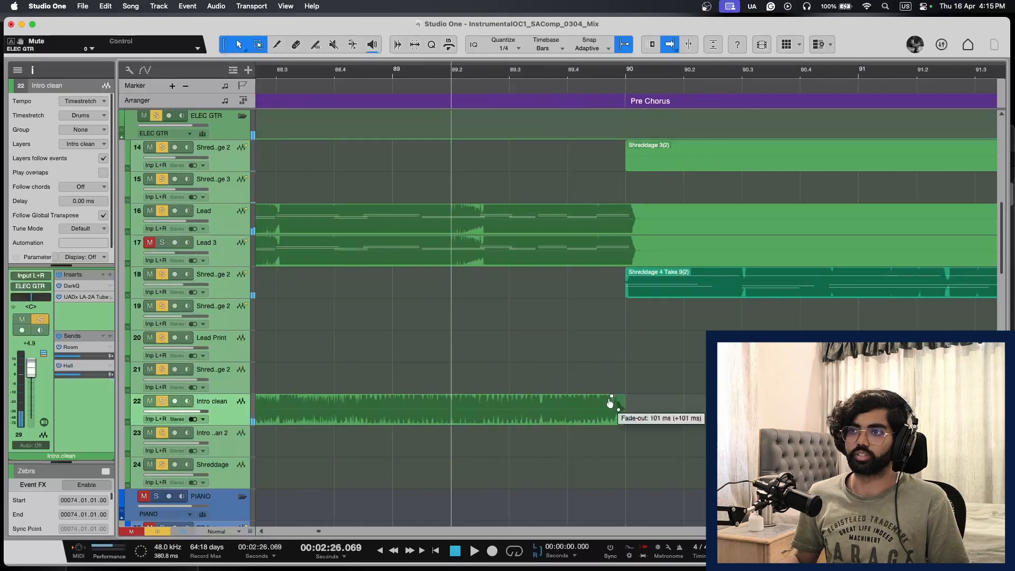
pyautogui.hscroll(2, 689, 390)
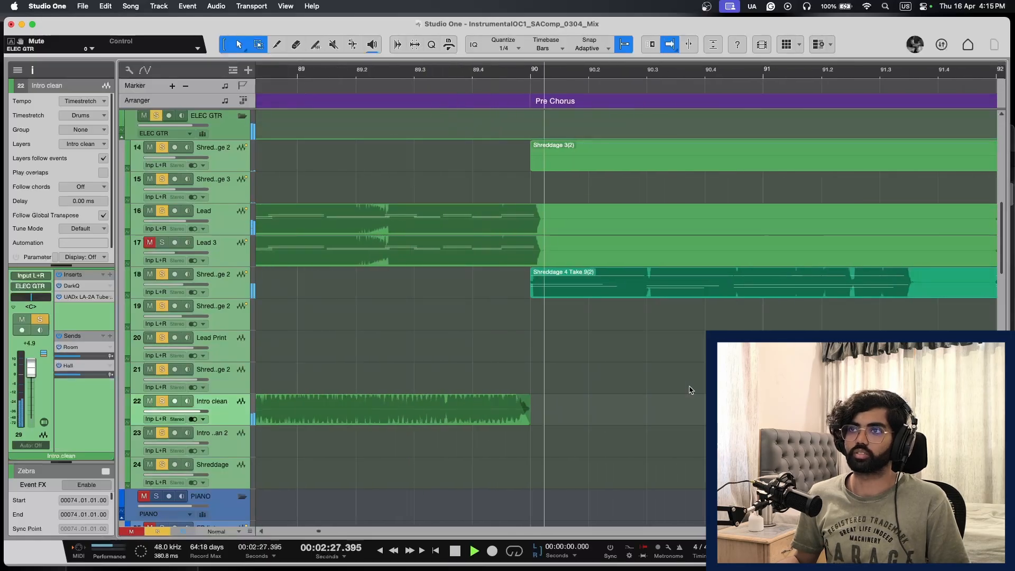
# Step: Delete the part of the Lead(3) events between bar 90 and 90.2 on tracks 16 and 17, and play the result
pyautogui.press('space')
pyautogui.moveTo(587, 219); pyautogui.dragTo(541, 245)
pyautogui.press('Delete')
pyautogui.press('space')
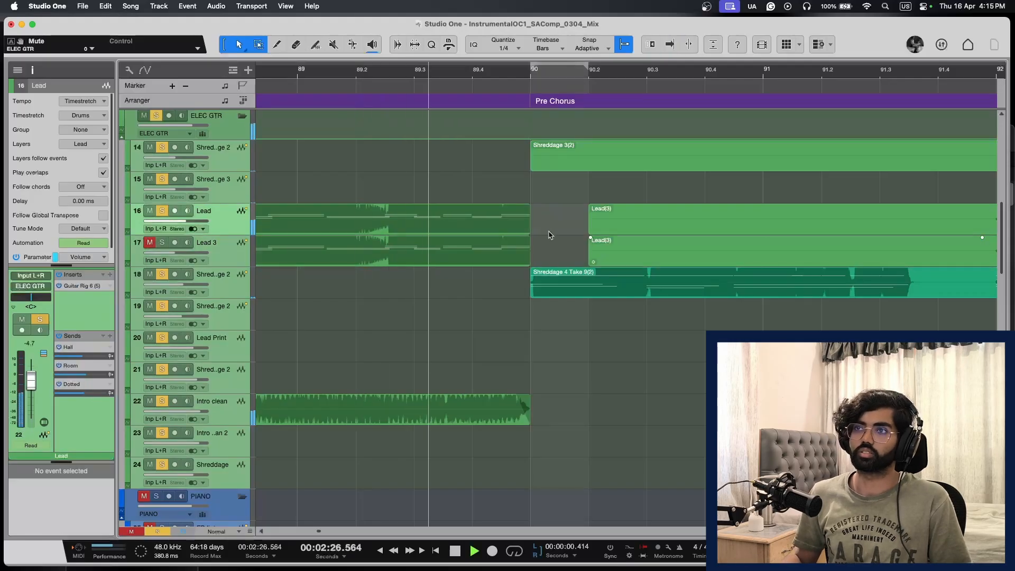
# Step: Add a fade-out of about 26 ms to the Lead(3) events ending at bar 90, unsolo ELEC GTR and play the transition
pyautogui.click(519, 244)
pyautogui.press('space')
pyautogui.press('space')
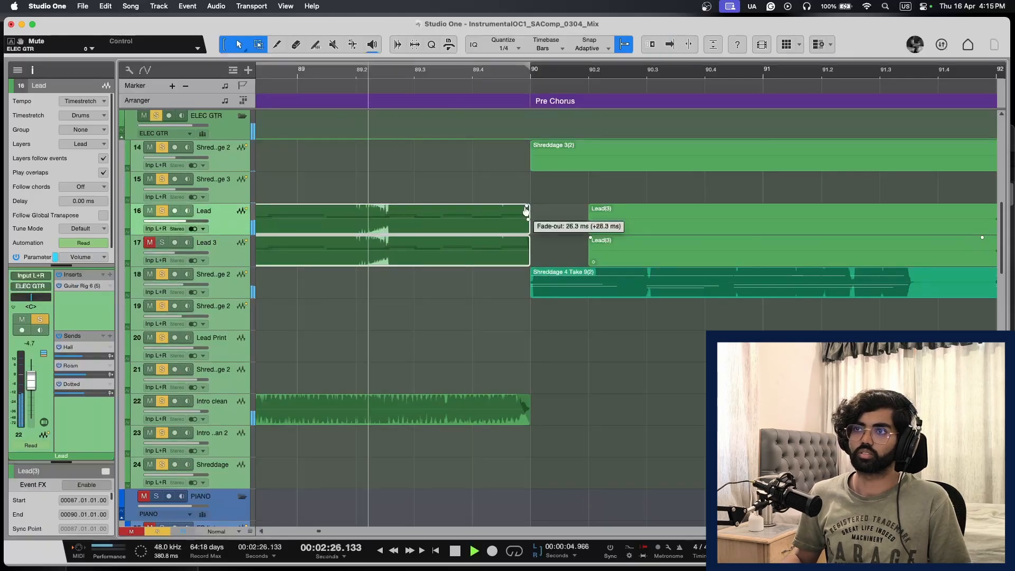
pyautogui.press('f')
pyautogui.press('space')
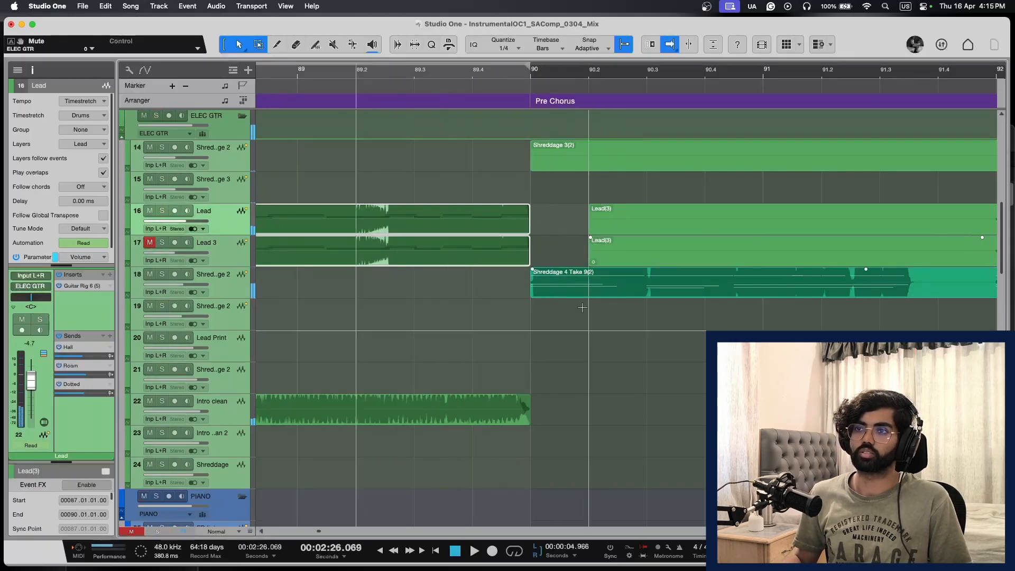
pyautogui.press('space')
pyautogui.press('w')
pyautogui.press('w')
pyautogui.hotkey('shift', 'w')
pyautogui.press('super+shift+s')
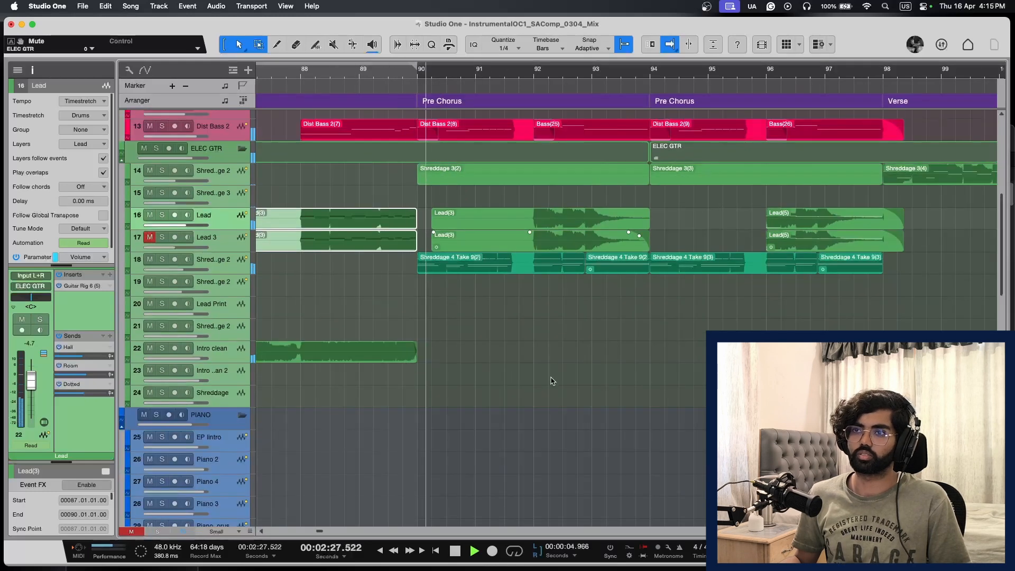
# Step: Adjust the fade-out of the Intro clean event ending at bar 90 while replaying the transition into the Pre Chorus
pyautogui.hotkey('shift', 'e')
pyautogui.press('e')
pyautogui.press('space')
pyautogui.moveTo(390, 385)
pyautogui.mouseDown()
pyautogui.moveTo(405, 385)
pyautogui.moveTo(393, 375)
pyautogui.mouseUp()
pyautogui.press('space')
pyautogui.hotkey('shift', 'e')
pyautogui.press('e')
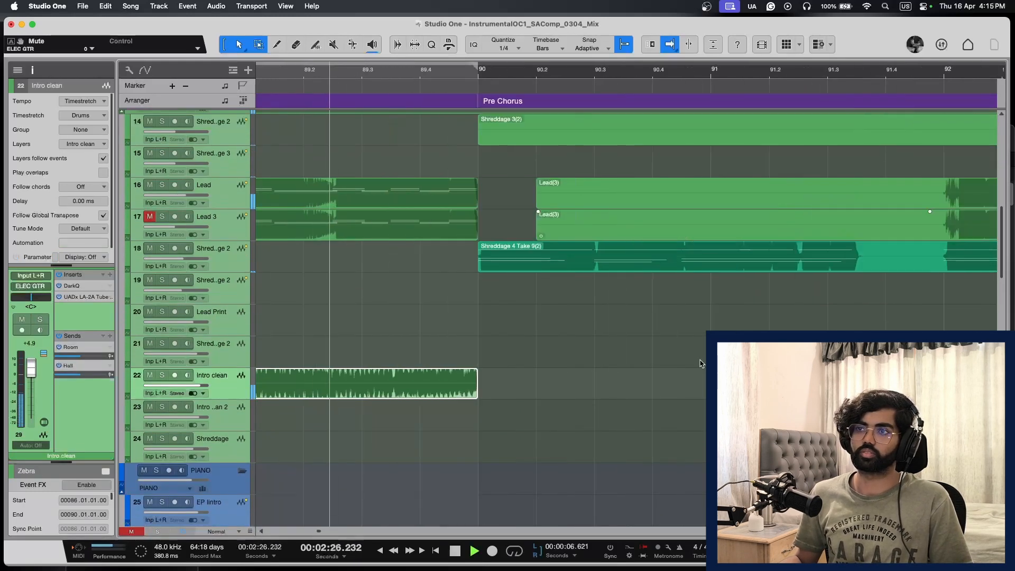
pyautogui.press('w')
pyautogui.press('w')
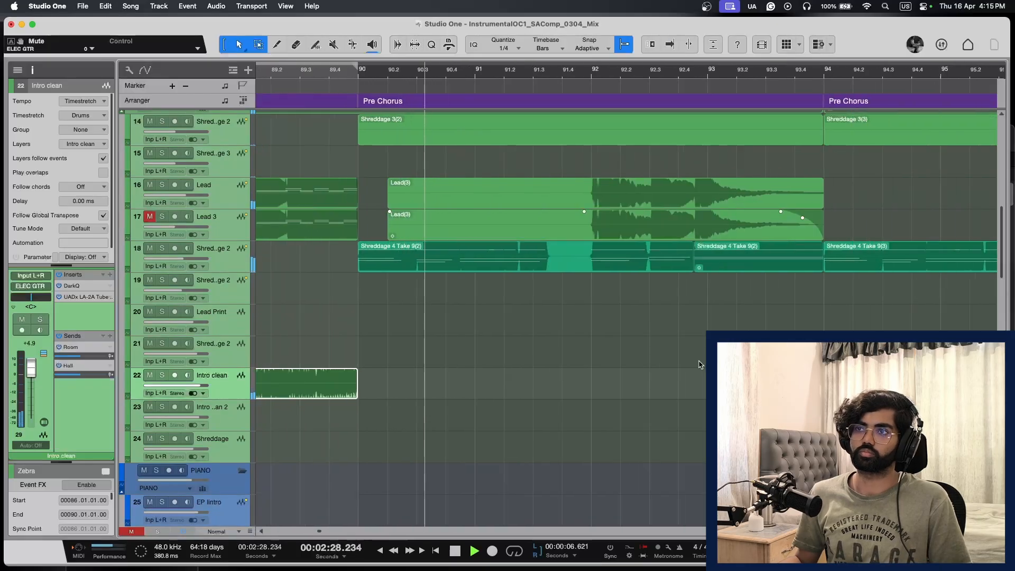
pyautogui.hotkey('shift', 'w')
pyautogui.press('space')
pyautogui.hotkey('shift', 'e')
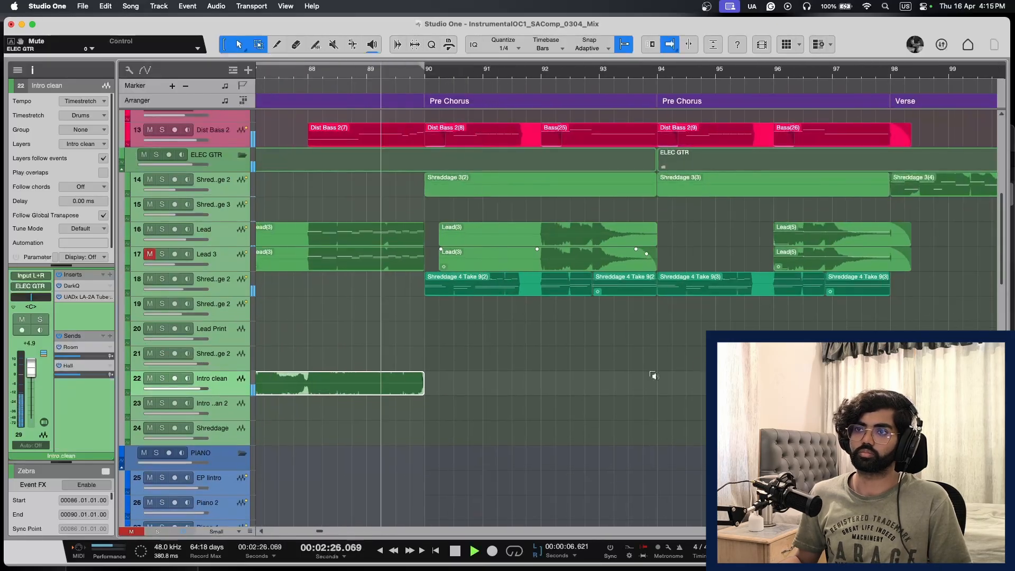
pyautogui.press('e')
pyautogui.press('e')
pyautogui.press('w')
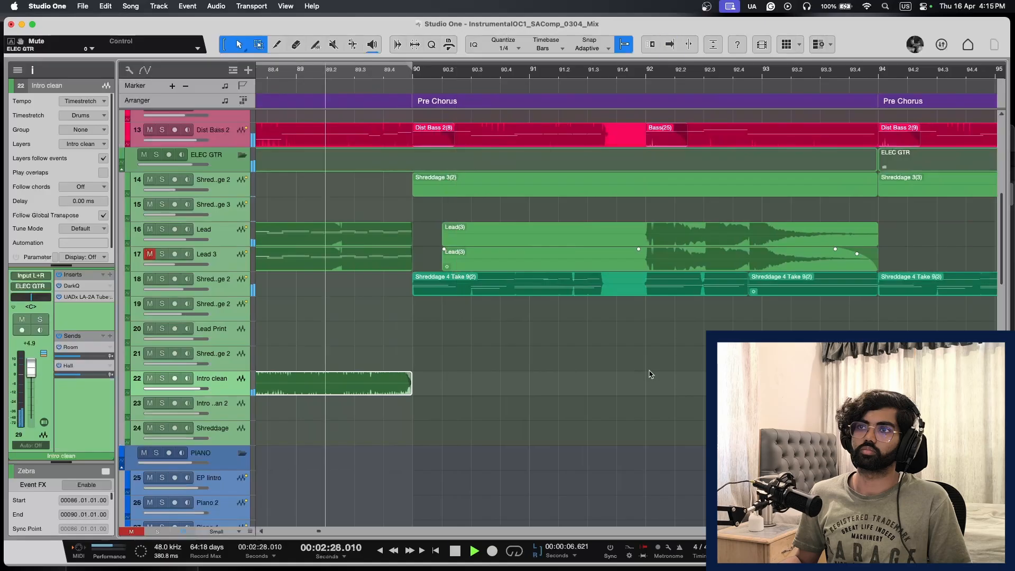
# Step: Solo the Shreddage 2 track (18) briefly, unsolo it and listen on through the first Pre Chorus
pyautogui.click(235, 294)
pyautogui.press('s')
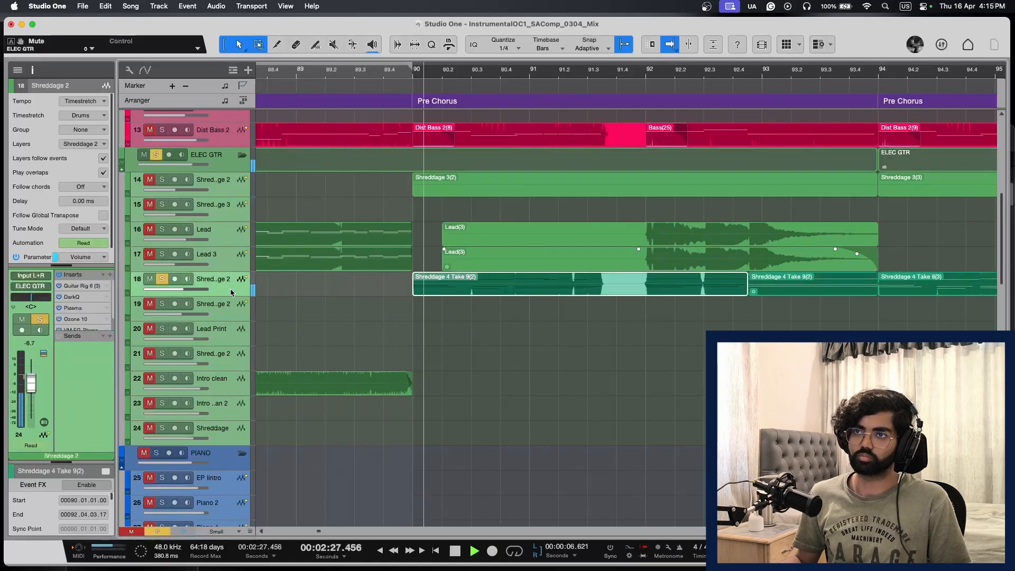
pyautogui.press('s')
pyautogui.scroll(10, 497, 304)
pyautogui.press('w')
pyautogui.scroll(-11, 640, 361)
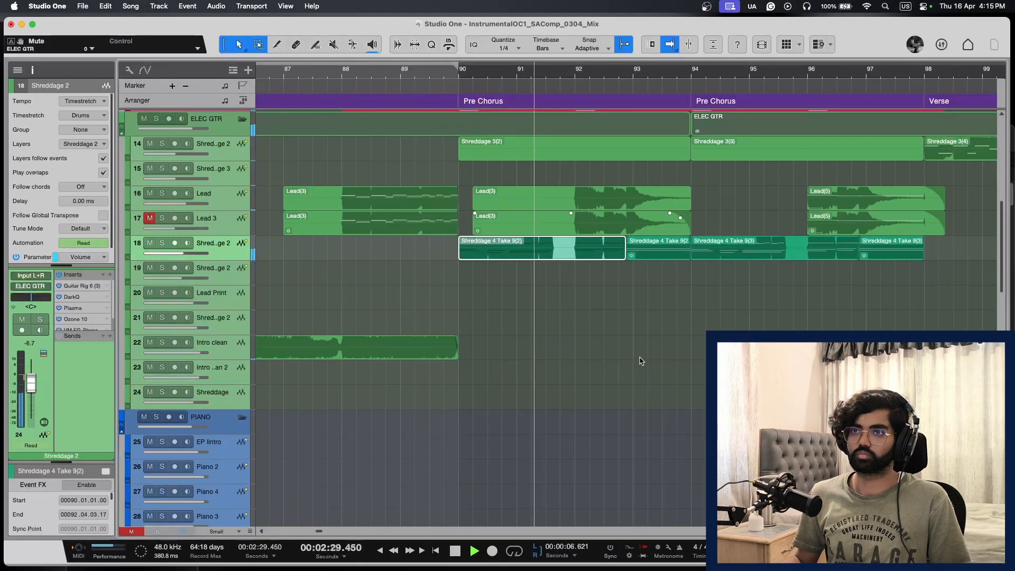
pyautogui.scroll(-4, 634, 363)
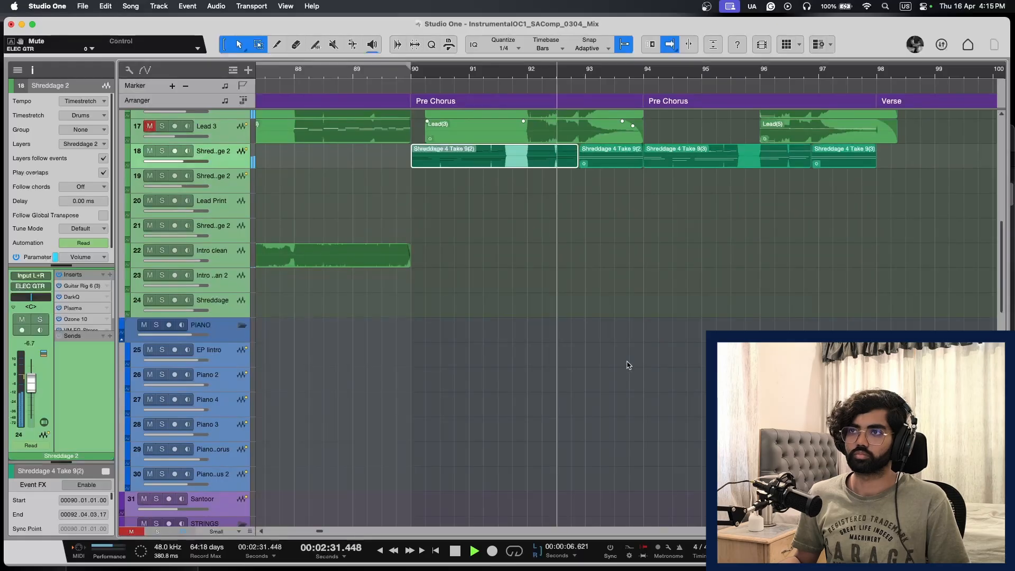
# Step: Solo the Bass 2 track, listen to its Pre Chorus part and return playback to bar 90
pyautogui.press('w')
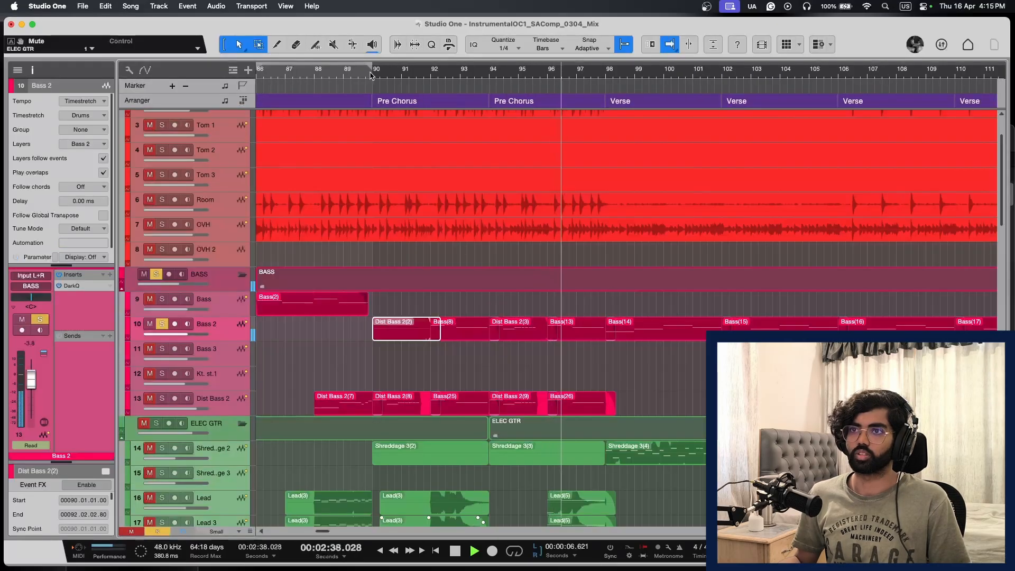
pyautogui.press('space')
pyautogui.press('w')
pyautogui.press('w')
pyautogui.press('w')
pyautogui.press('w')
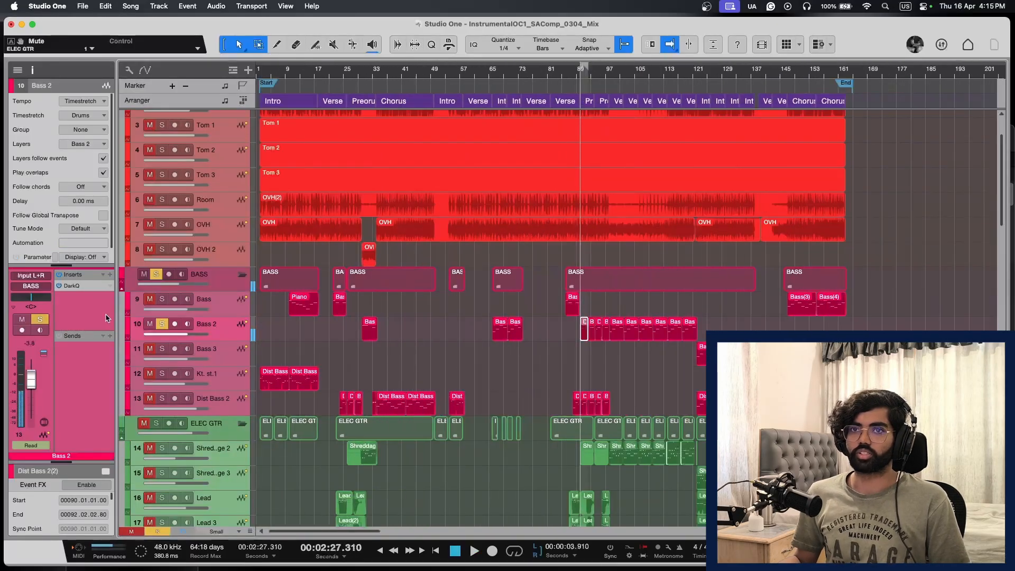
# Step: Sweep a boosted bell on Bass 2's DarkQ, settle at 157 Hz with a Q of 2.67, and turn it into a cut
pyautogui.doubleClick(81, 286)
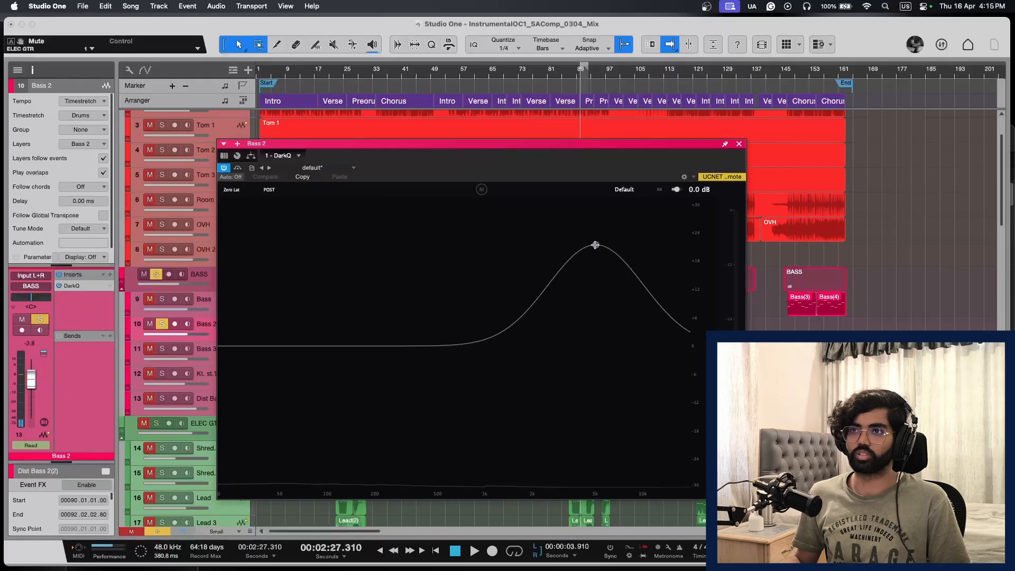
pyautogui.moveTo(593, 243); pyautogui.dragTo(359, 239)
pyautogui.press('space')
pyautogui.scroll(5, 358, 238)
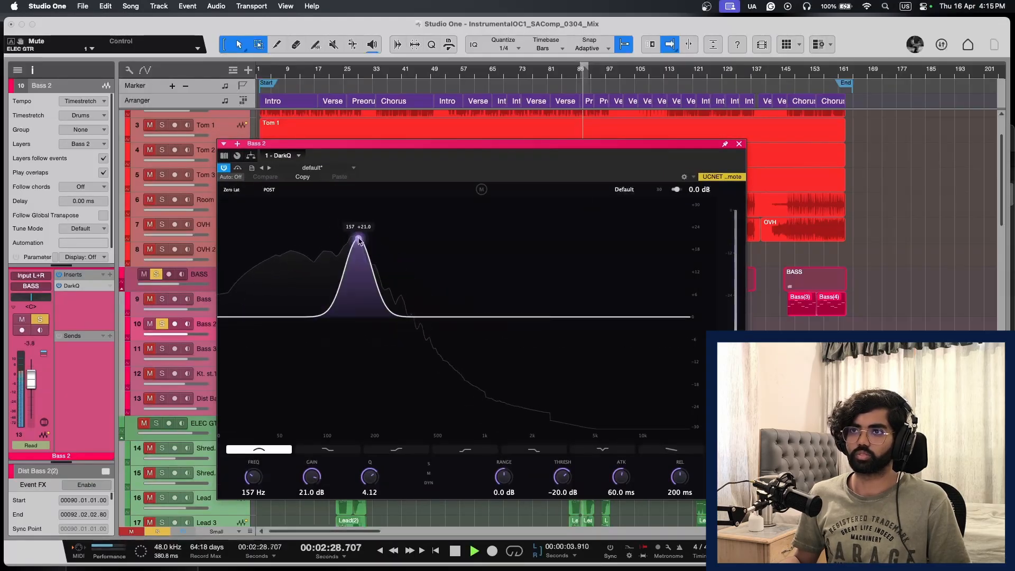
pyautogui.scroll(-4, 358, 241)
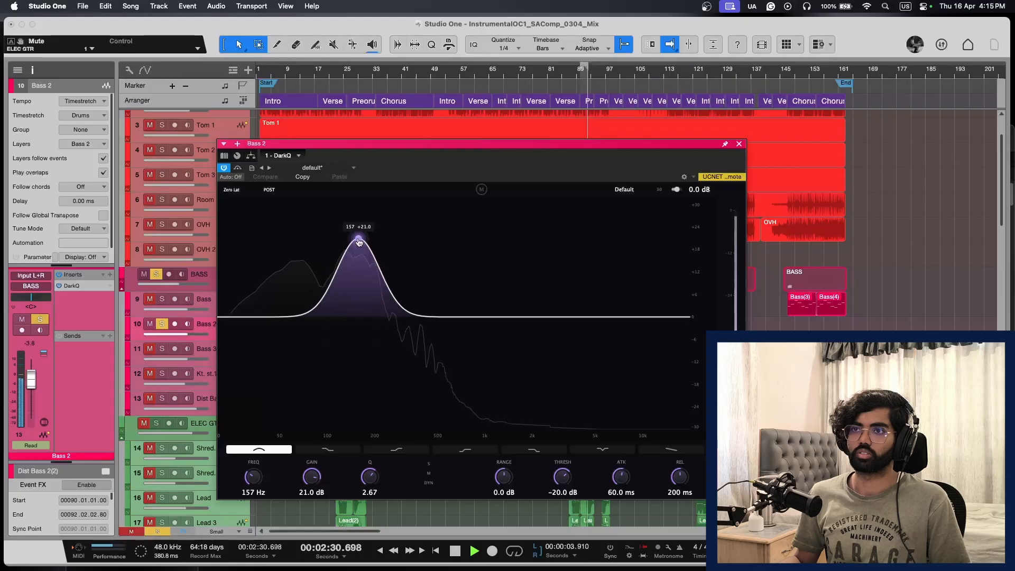
pyautogui.moveTo(358, 240); pyautogui.dragTo(360, 365)
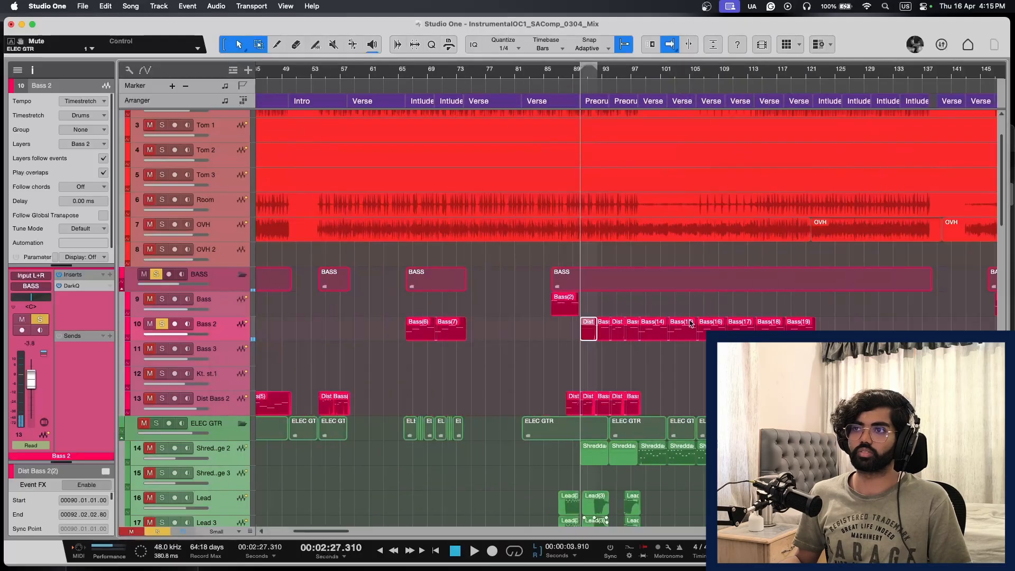
# Step: Unsolo the Bass 2 track and listen to the bass in the full mix from bar 90 through the Pre Chorus
pyautogui.press('e')
pyautogui.press('e')
pyautogui.press('e')
pyautogui.press('w')
pyautogui.press('w')
pyautogui.press('w')
pyautogui.hscroll(-1, 465, 370)
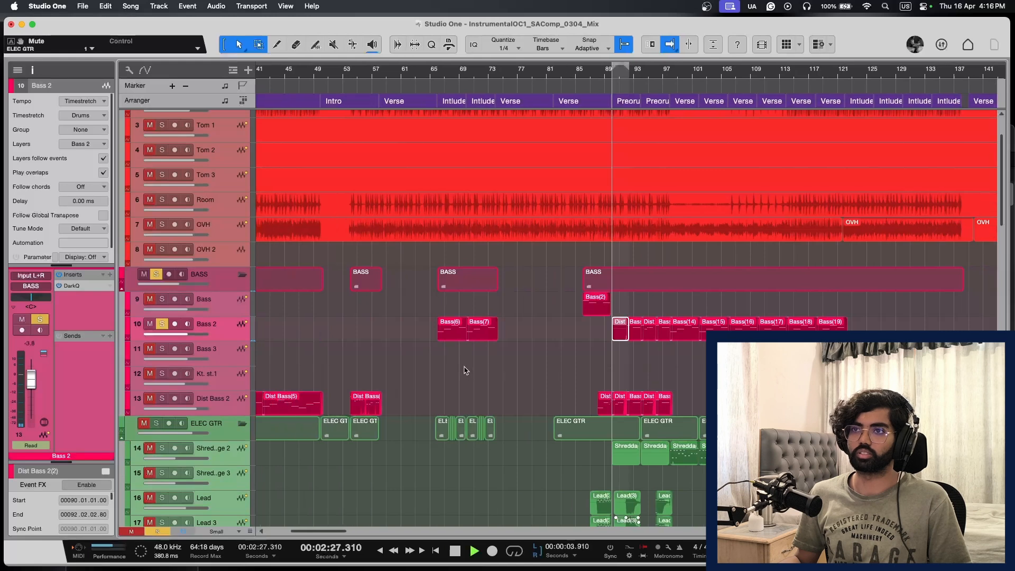
pyautogui.press('space')
pyautogui.press('w')
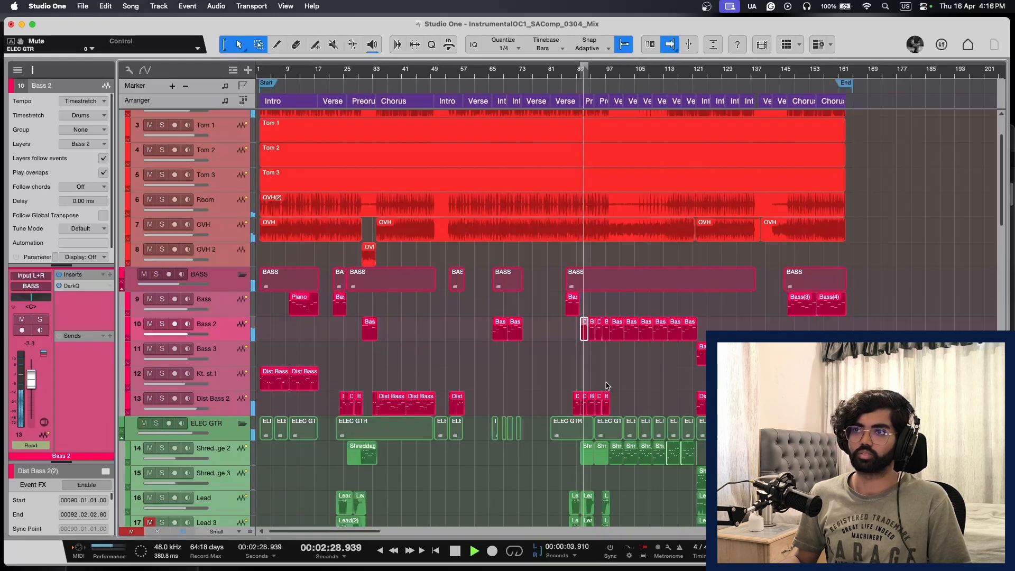
pyautogui.press('e')
pyautogui.press('e')
pyautogui.press('e')
pyautogui.press('e')
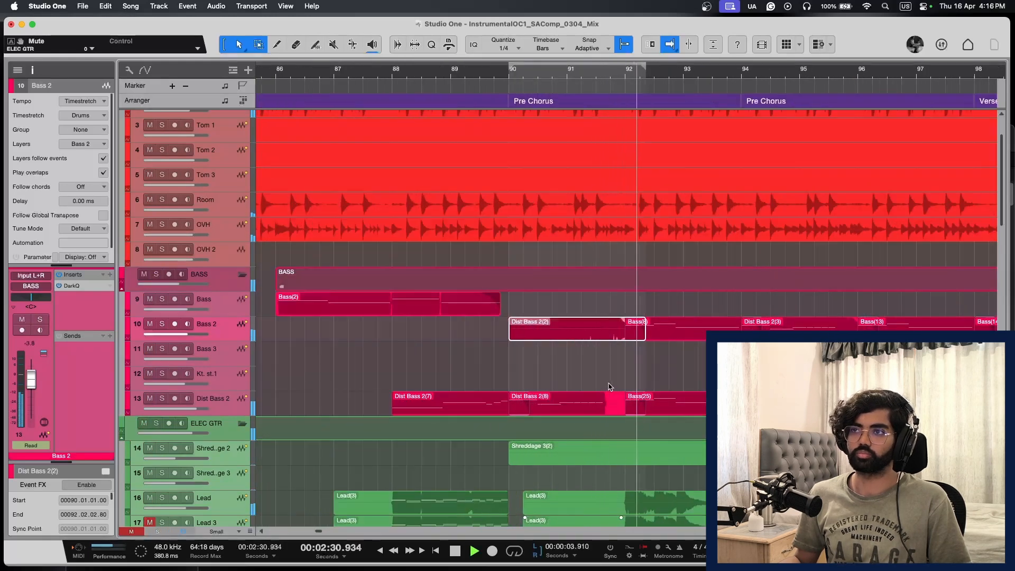
pyautogui.hscroll(7, 608, 388)
pyautogui.press('f')
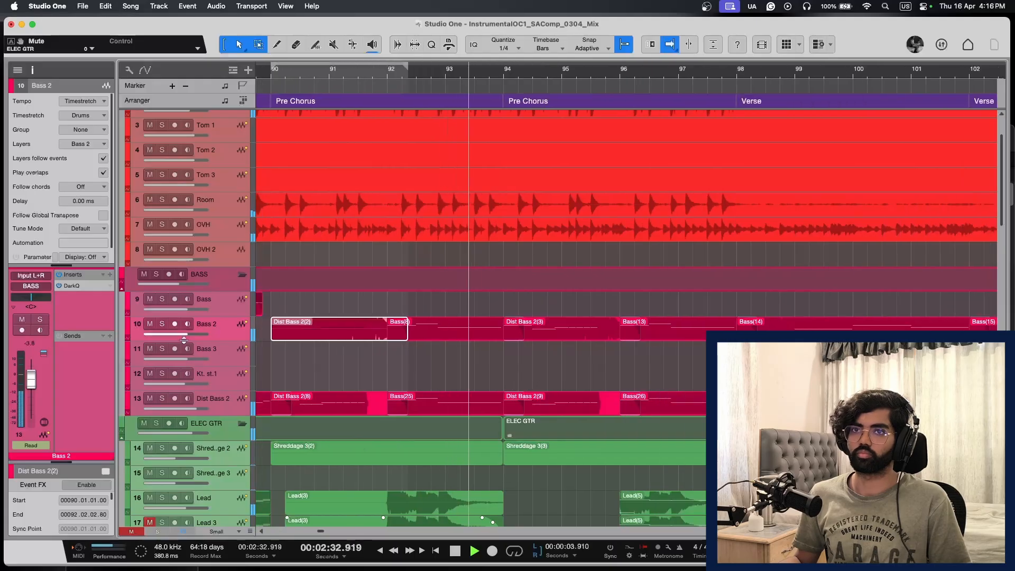
# Step: Add a high-cut filter to Bass 2's DarkQ, lower its cutoff to between 500 Hz and 1 kHz, and play the Pre Chorus
pyautogui.doubleClick(95, 288)
pyautogui.press('space')
pyautogui.click(685, 319)
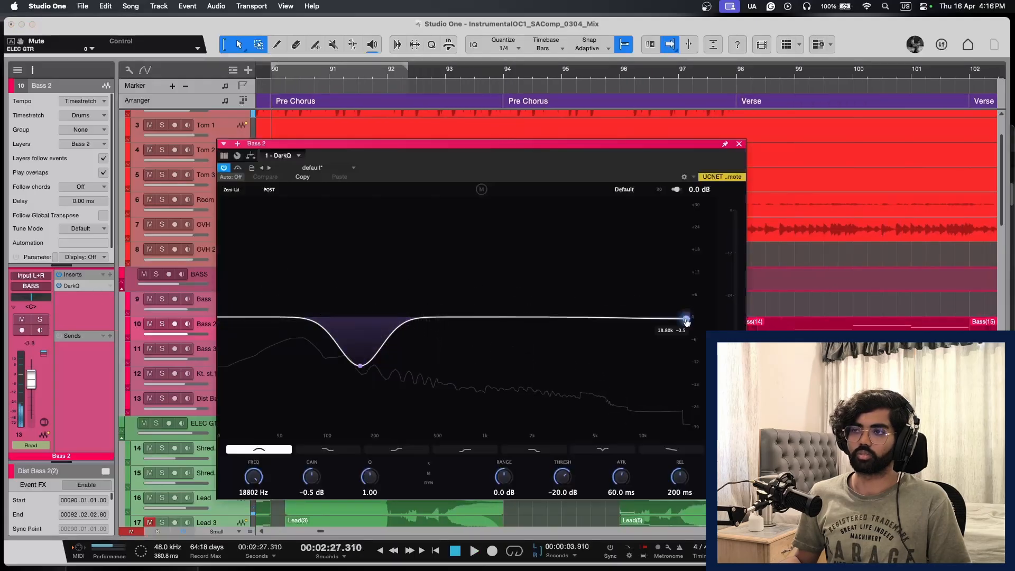
pyautogui.rightClick(685, 319)
pyautogui.click(686, 322)
pyautogui.click(533, 449)
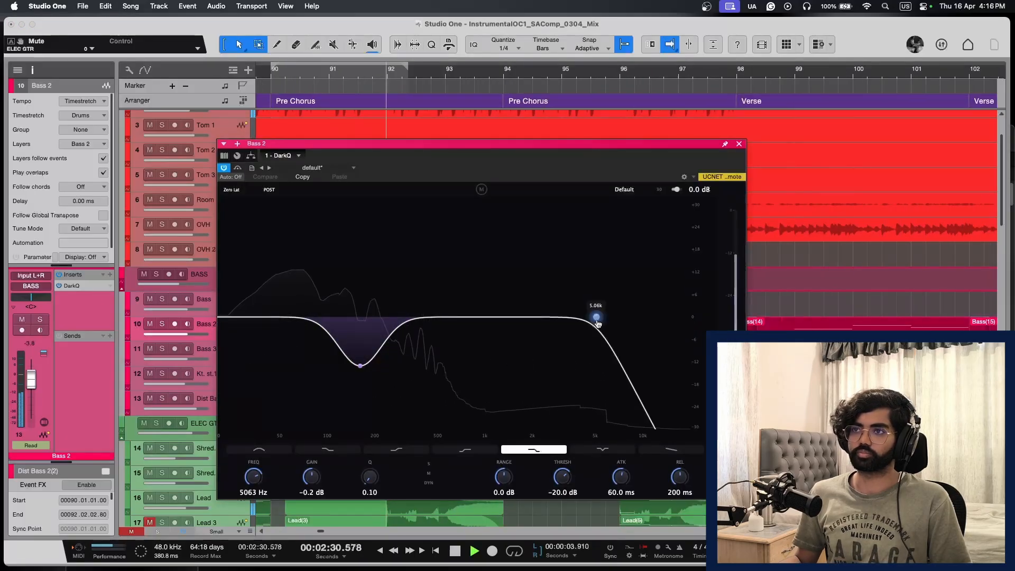
pyautogui.moveTo(597, 318); pyautogui.dragTo(463, 316)
pyautogui.click(738, 144)
pyautogui.press('w')
pyautogui.press('w')
pyautogui.press('w')
pyautogui.press('w')
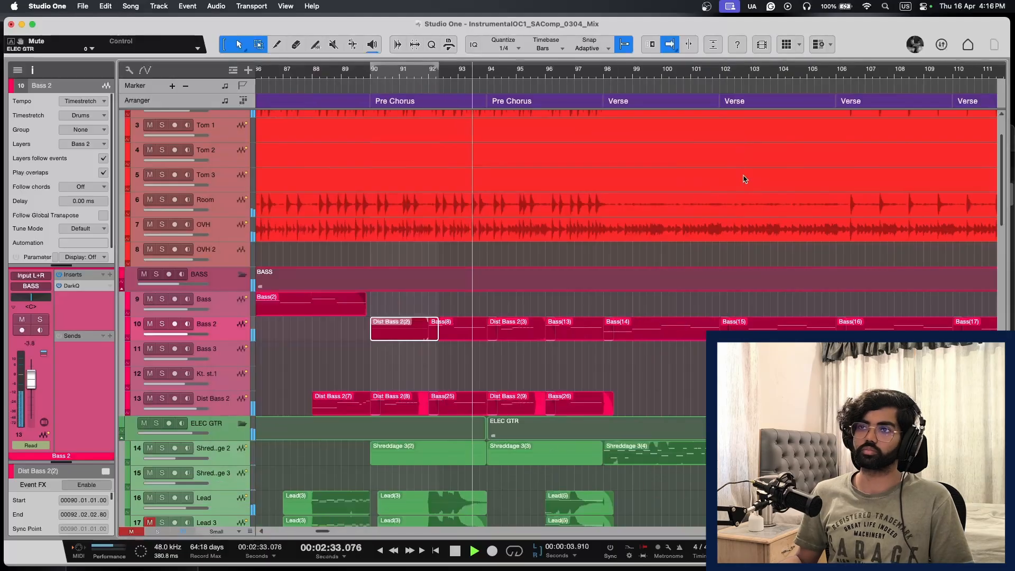
pyautogui.hscroll(-5, 688, 299)
pyautogui.press('space')
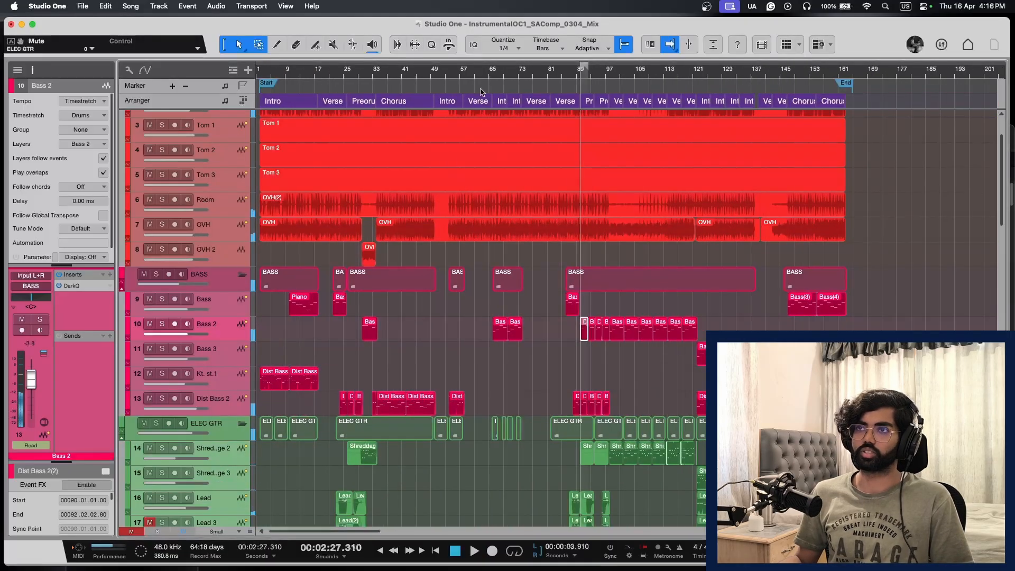
# Step: Play the Interlude from bar 66 to examine how the Bass 2 events sound there
pyautogui.press('e')
pyautogui.press('e')
pyautogui.press('e')
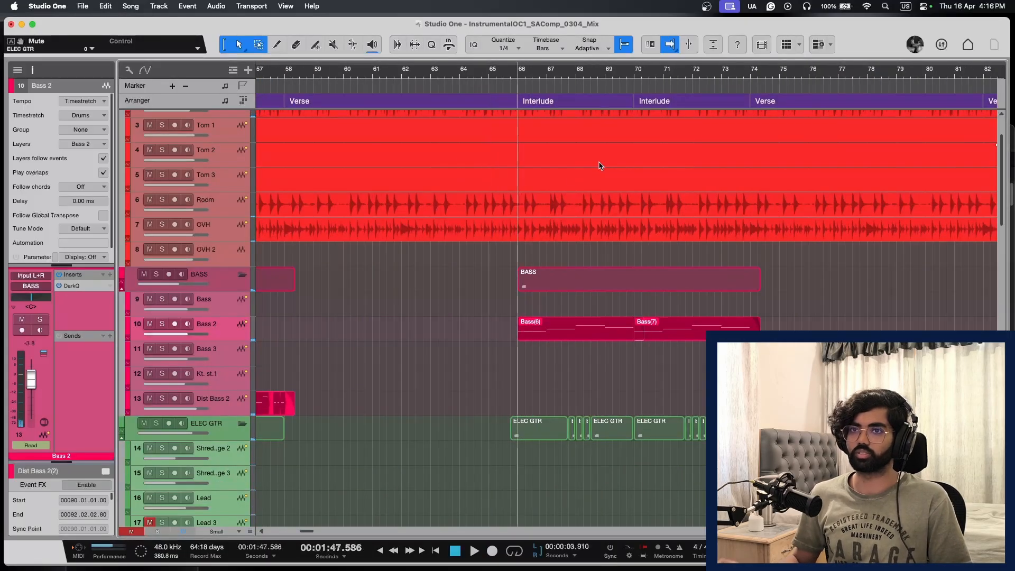
pyautogui.hotkey('shift', 'e')
pyautogui.hotkey('shift', 'e')
pyautogui.hotkey('shift', 'e')
pyautogui.press('w')
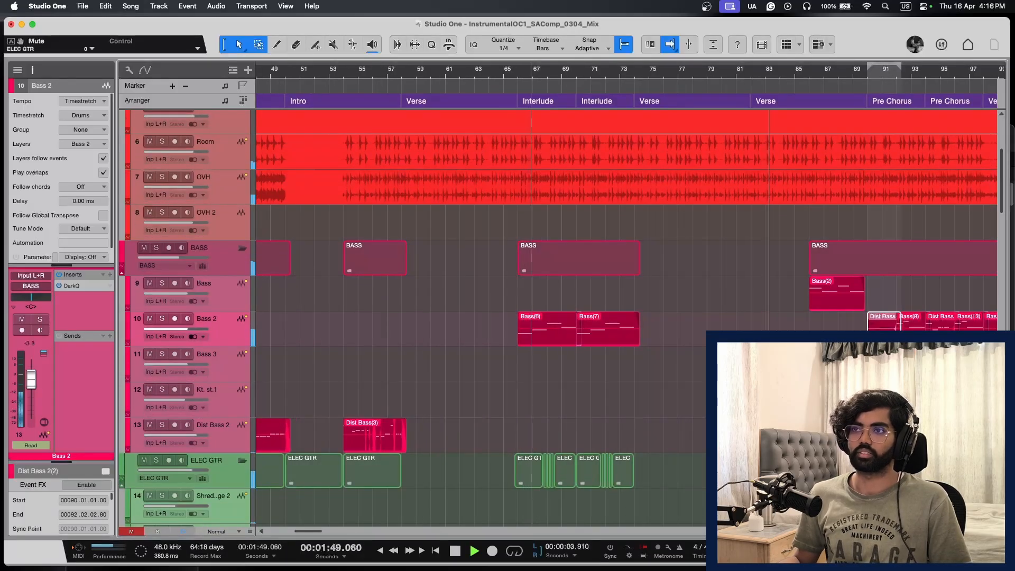
pyautogui.hscroll(4, 768, 370)
pyautogui.hotkey('shift', 'e')
pyautogui.hotkey('shift', 'e')
pyautogui.press('e')
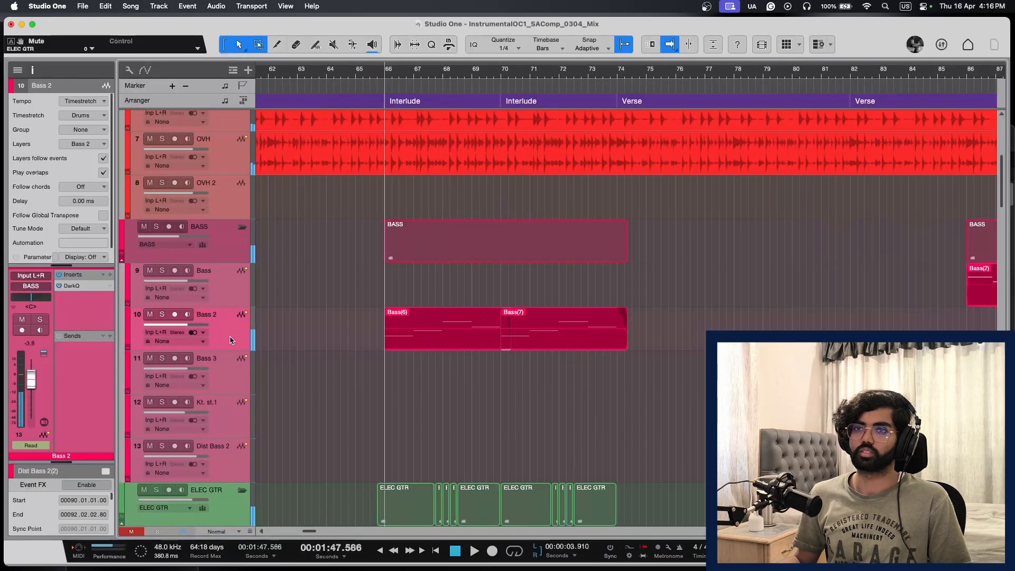
# Step: Duplicate the Bass 2 track without its events
pyautogui.rightClick(231, 340)
pyautogui.click(296, 99)
pyautogui.press('w')
pyautogui.press('w')
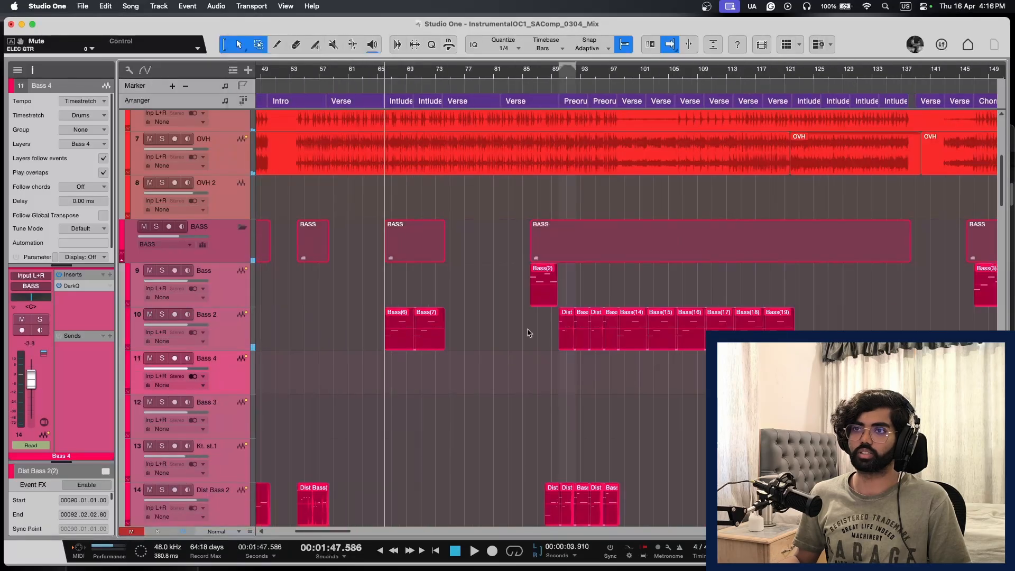
# Step: Move the Interlude events Bass(6) and Bass(7) onto the duplicated Bass 4 track and place that track above Bass 2
pyautogui.click(394, 334)
pyautogui.moveTo(393, 334); pyautogui.dragTo(395, 377)
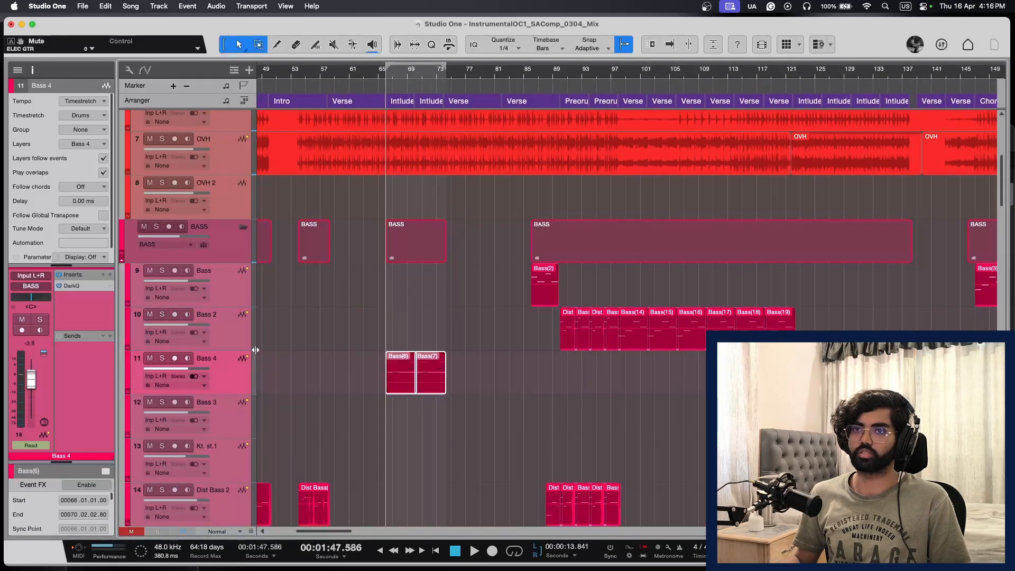
pyautogui.moveTo(233, 386); pyautogui.dragTo(175, 316)
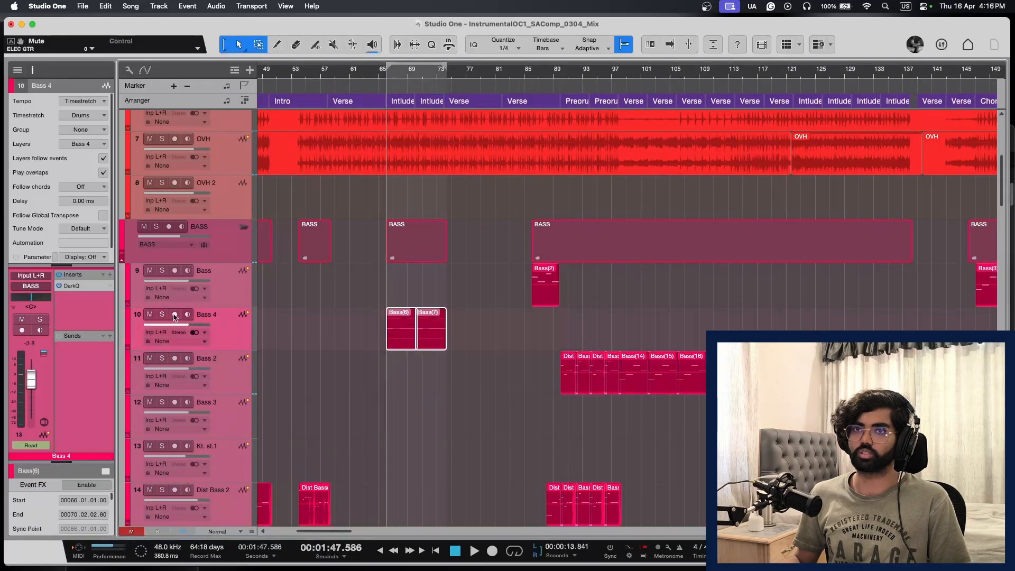
# Step: Remove the high-cut filter from Bass 4's DarkQ and deepen its low-mid cut to -14.6 dB at 170 Hz during playback
pyautogui.click(70, 286)
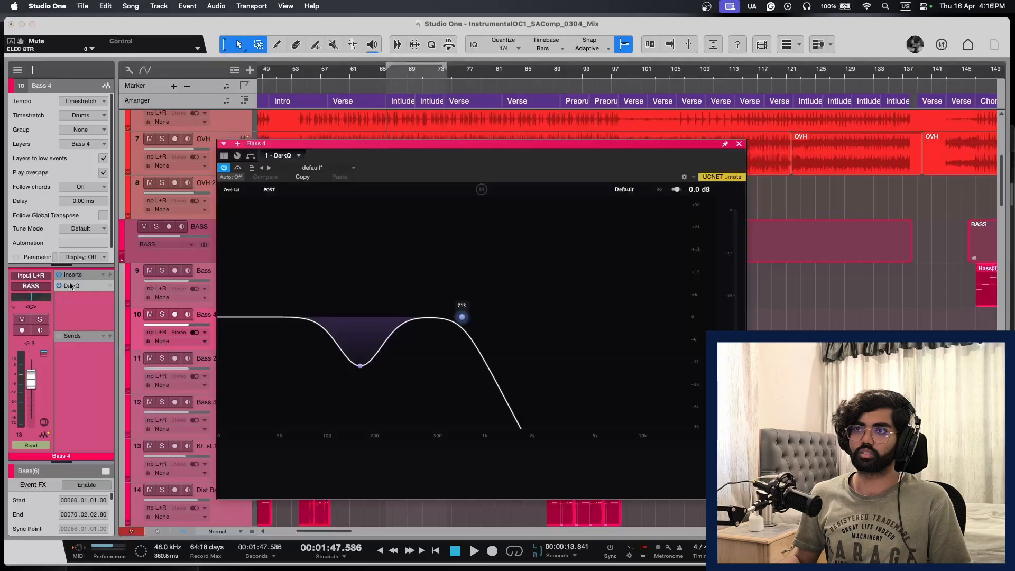
pyautogui.doubleClick(461, 319)
pyautogui.press('space')
pyautogui.moveTo(360, 408); pyautogui.dragTo(364, 375)
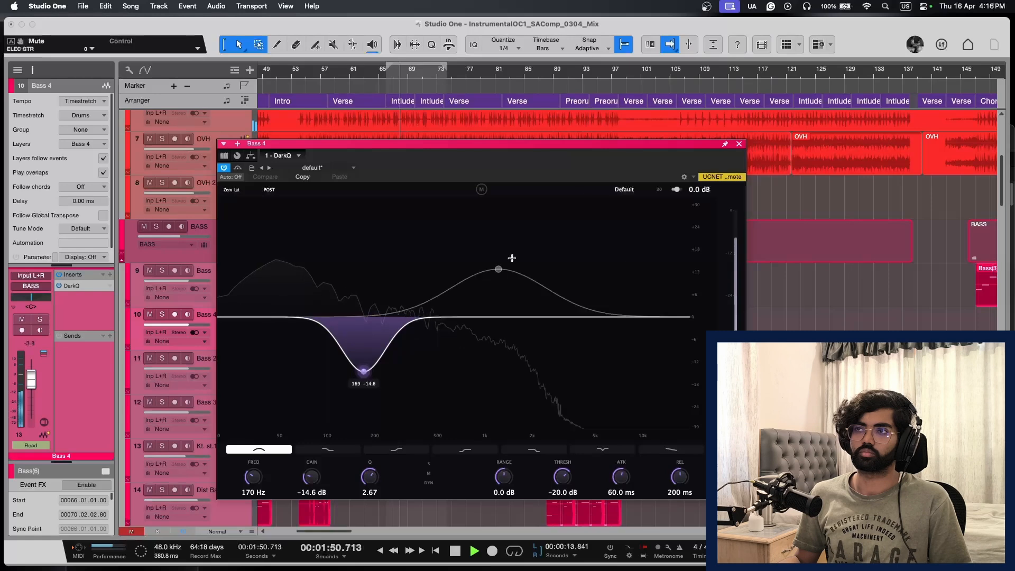
pyautogui.click(737, 144)
# Step: Play the Verse from about bar 105 to examine the bass and guitar events leading up to the Interlude
pyautogui.hscroll(1, 602, 163)
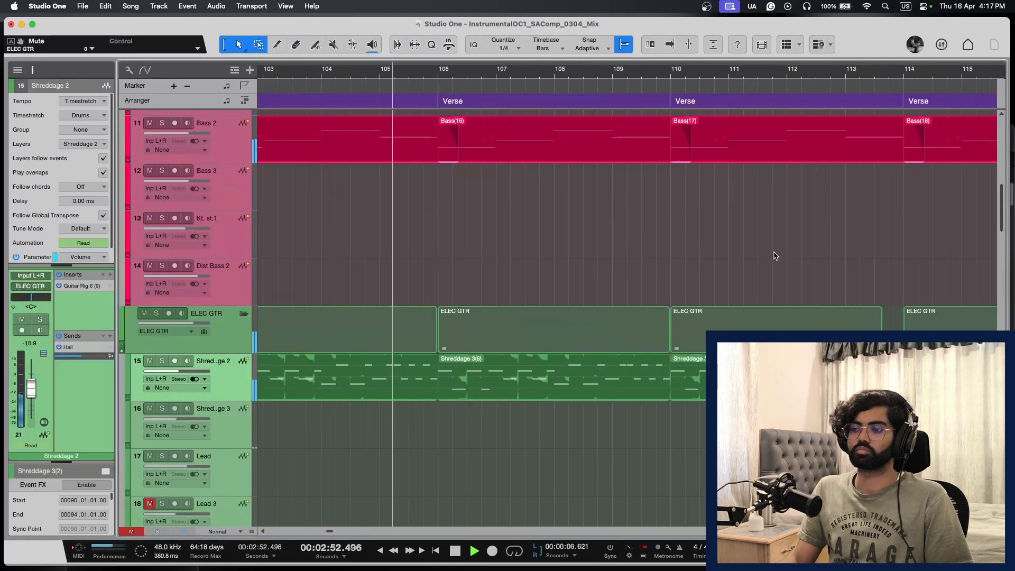
pyautogui.press('w')
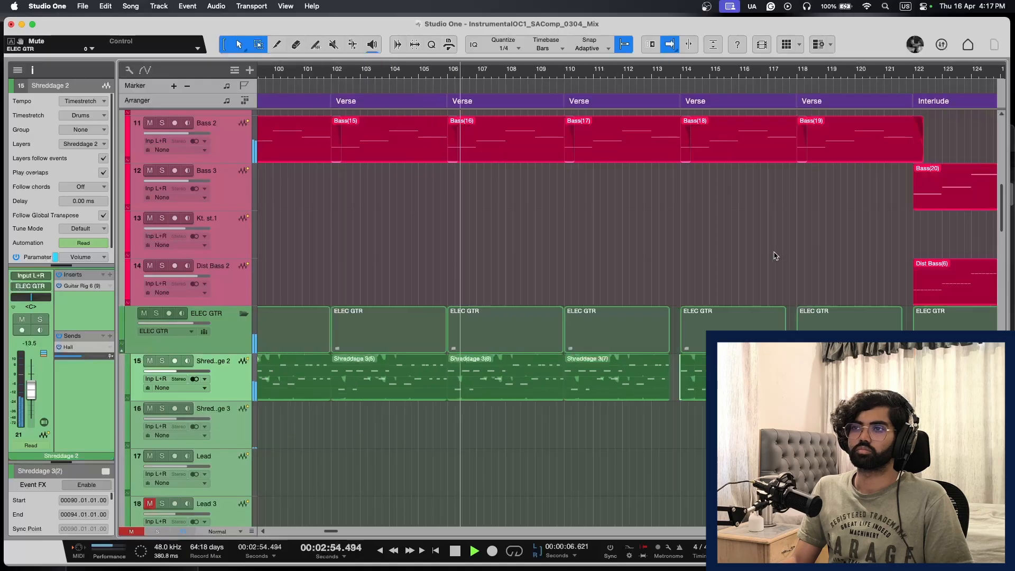
pyautogui.hotkey('shift', 'w')
pyautogui.hotkey('shift', 'w')
pyautogui.hotkey('shift', 'w')
pyautogui.hotkey('shift', 'w')
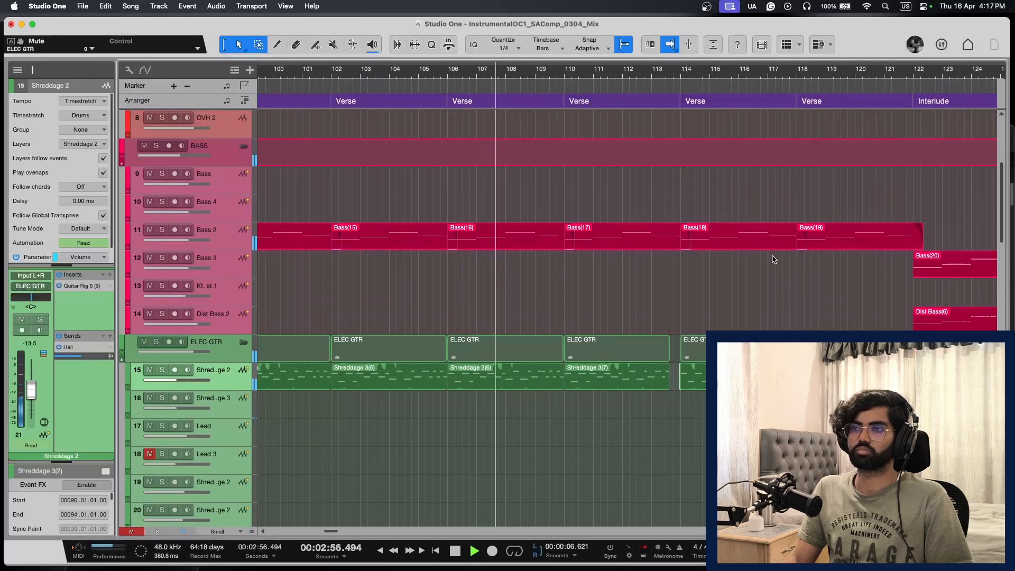
pyautogui.hotkey('shift', 'e')
pyautogui.hotkey('shift', 'e')
pyautogui.hotkey('shift', 'e')
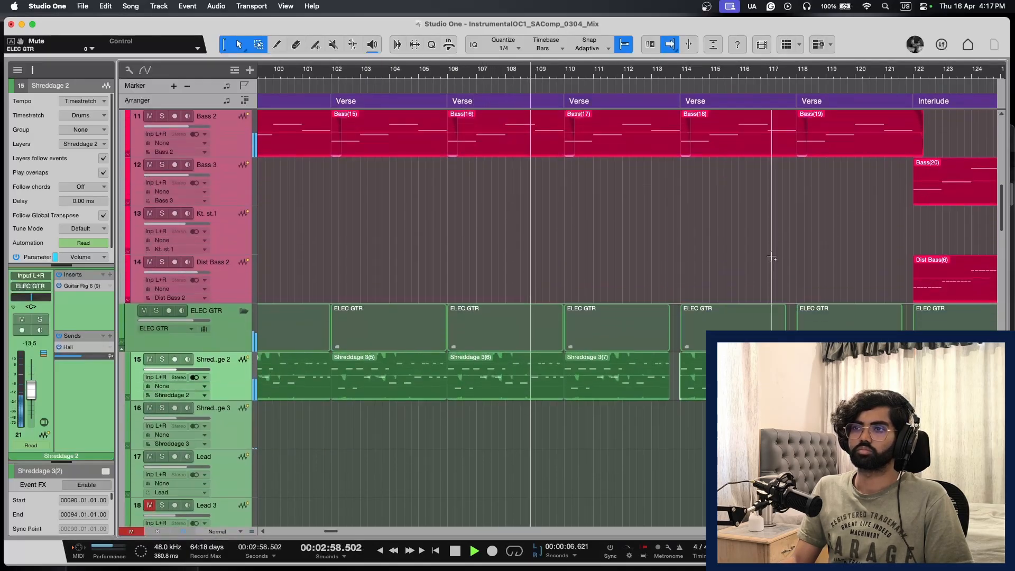
pyautogui.press('e')
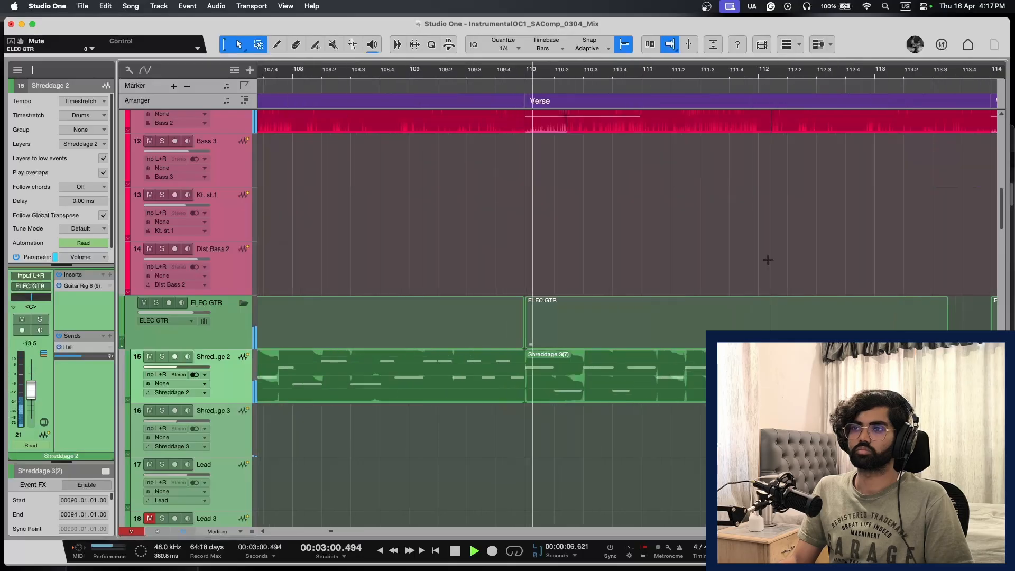
pyautogui.hotkey('shift', 'e')
pyautogui.press('w')
pyautogui.scroll(-15, 732, 290)
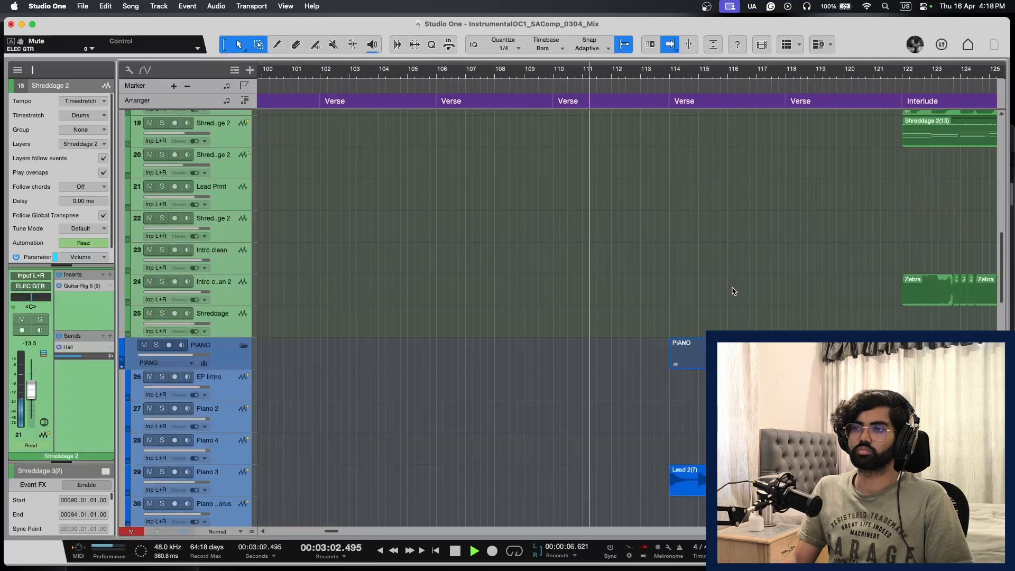
pyautogui.press('space')
# Step: Examine the Lead(13) event on the Lead 2 track around the start of the Verse at bar 106
pyautogui.scroll(-2, 732, 290)
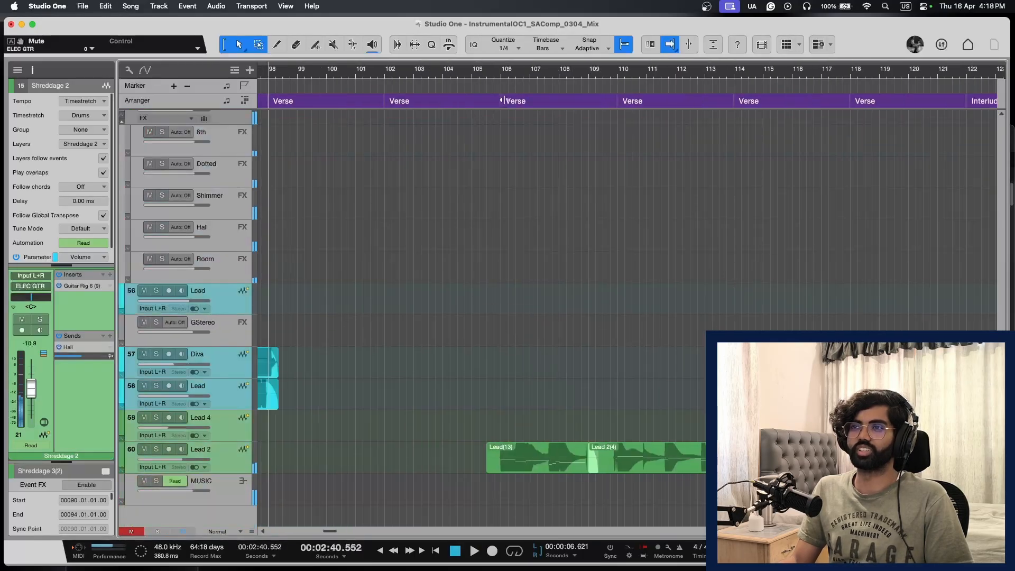
pyautogui.hotkey('shift', 'e')
pyautogui.press('e')
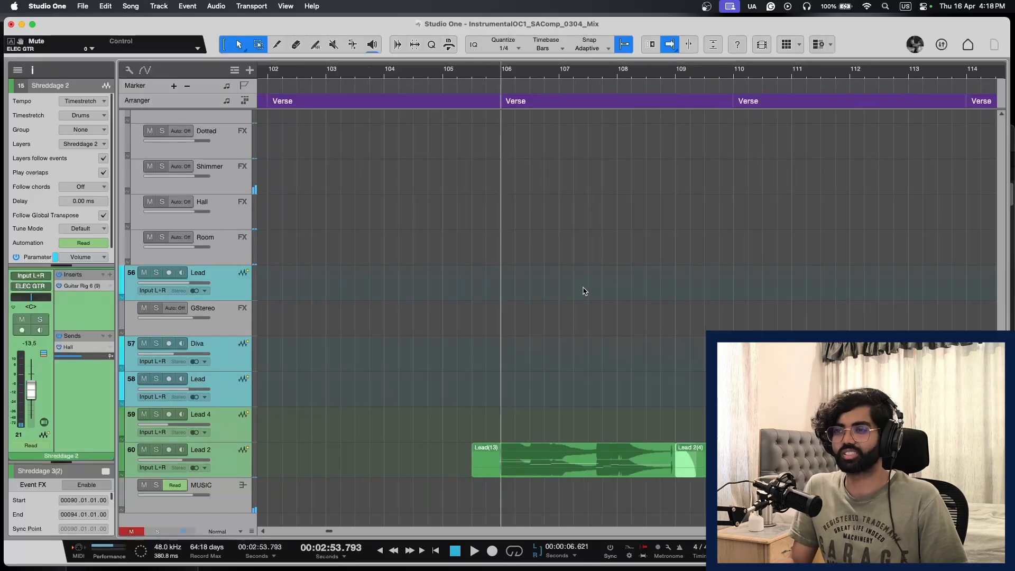
pyautogui.press('w')
pyautogui.press('e')
pyautogui.press('e')
pyautogui.press('e')
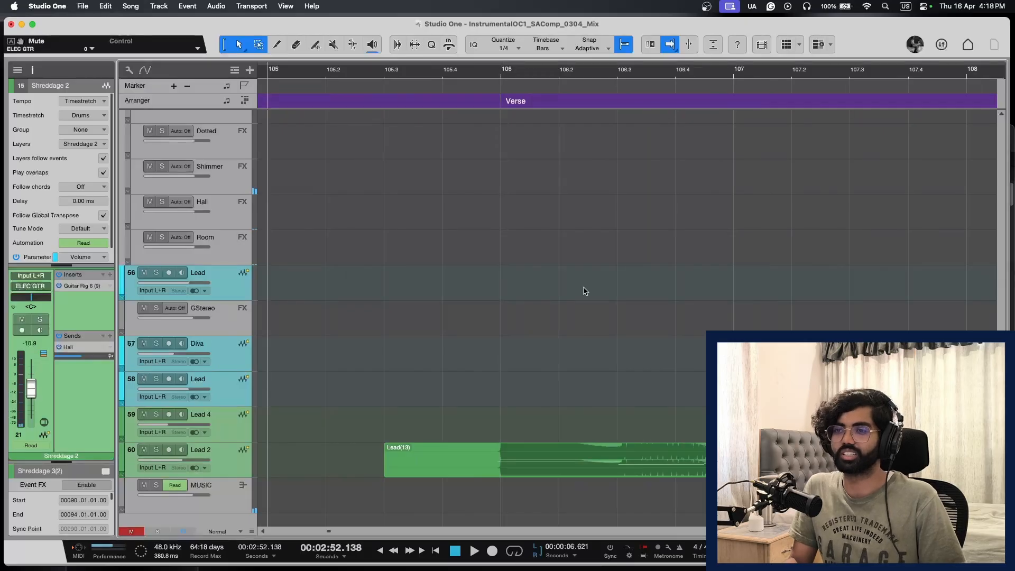
pyautogui.hotkey('shift', 'e')
pyautogui.press('w')
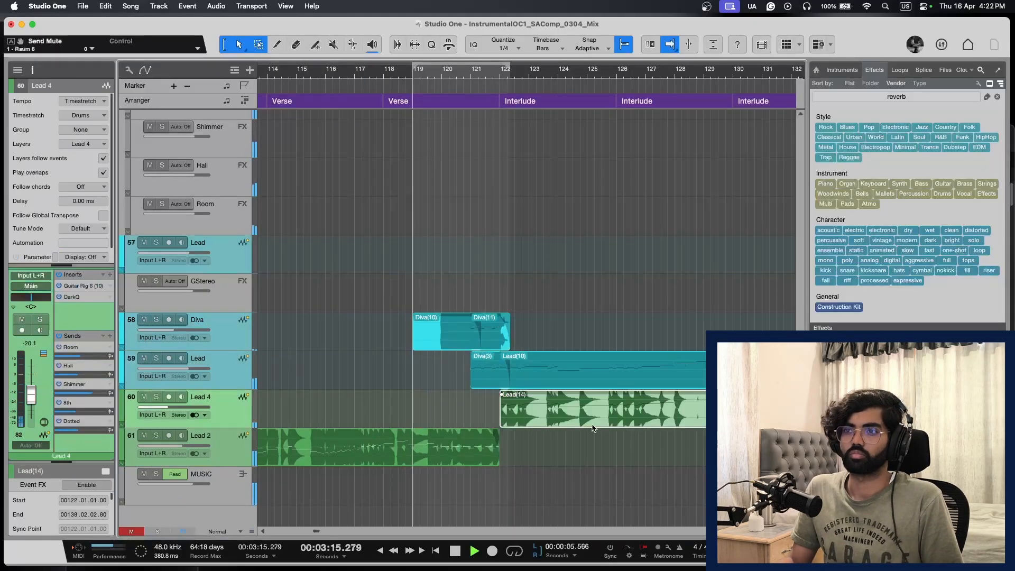
# Step: Move the Lead(14) event onto the Lead 2 track and lower the event volumes of Diva(3) and Lead(10) on the Lead track
pyautogui.moveTo(579, 335); pyautogui.dragTo(472, 329)
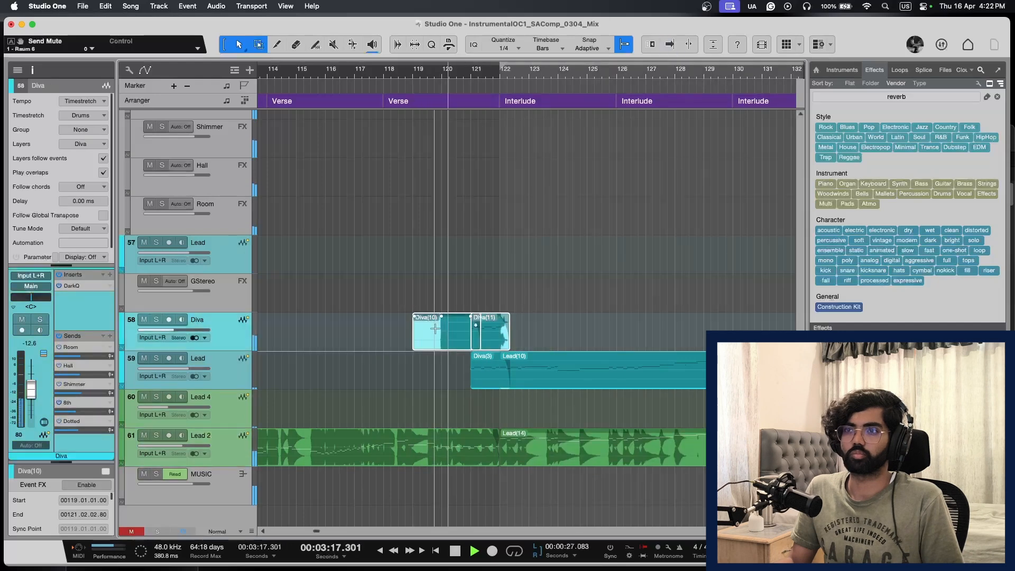
pyautogui.moveTo(487, 369); pyautogui.dragTo(487, 382)
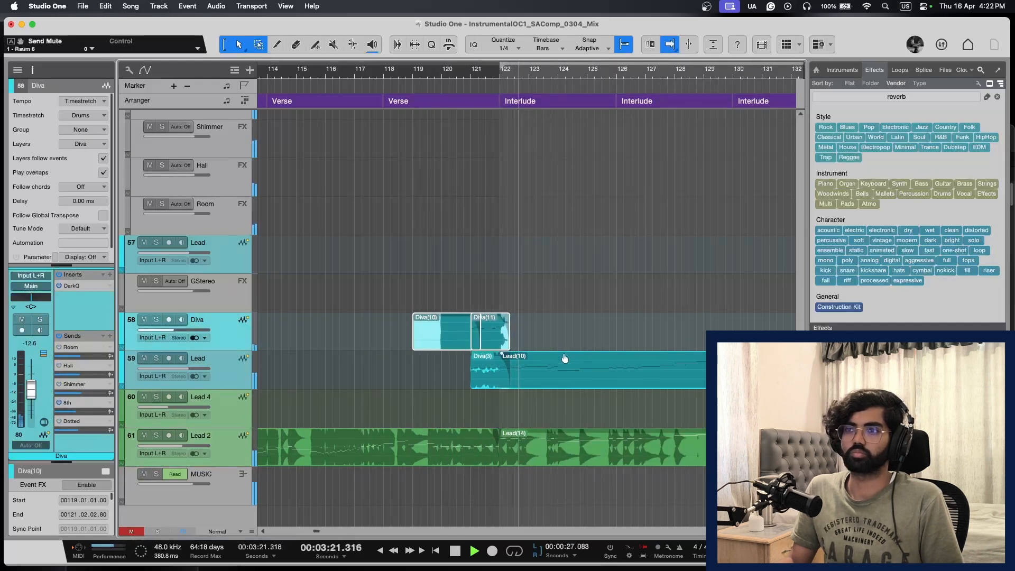
pyautogui.moveTo(567, 359); pyautogui.dragTo(564, 386)
# Step: Play on through the Interlude to examine how the Diva, Lead and Lead 2 events work together
pyautogui.press('w')
pyautogui.press('space')
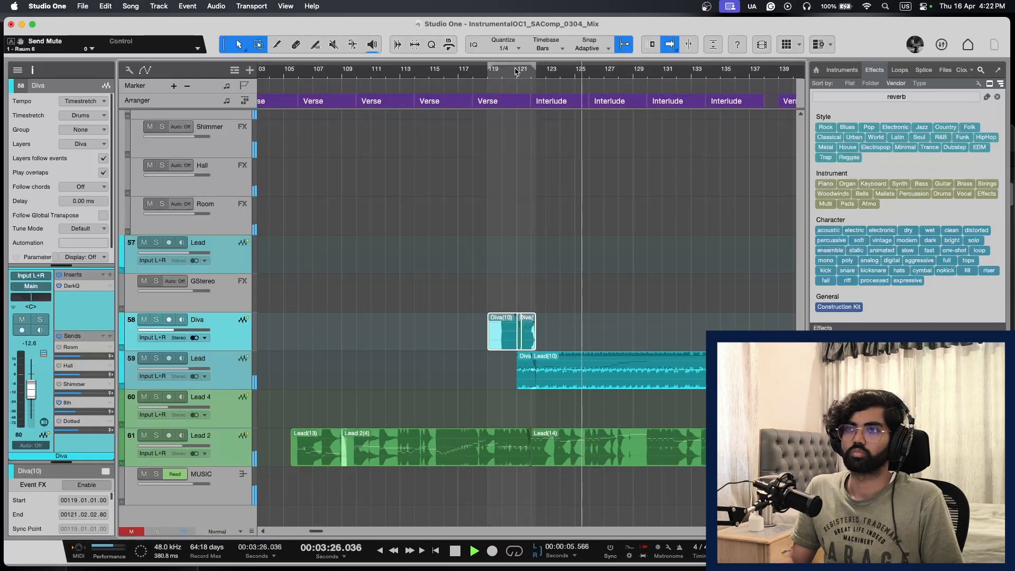
pyautogui.press('e')
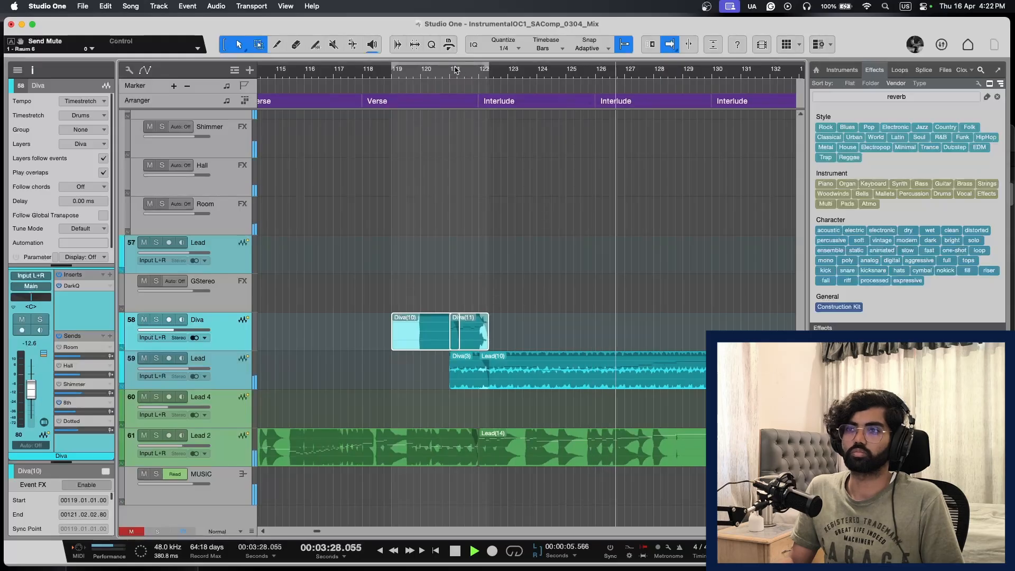
pyautogui.press('w')
pyautogui.hscroll(5, 619, 228)
pyautogui.press('f')
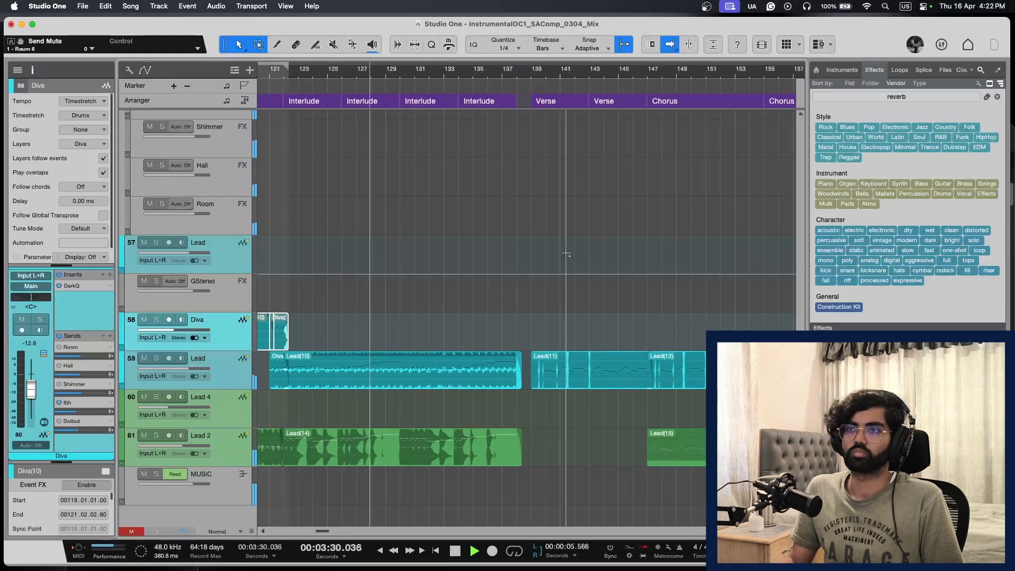
pyautogui.hscroll(-1, 561, 251)
pyautogui.hotkey('shift', 'w')
pyautogui.hscroll(-1, 556, 253)
pyautogui.press('f')
pyautogui.hscroll(-1, 475, 282)
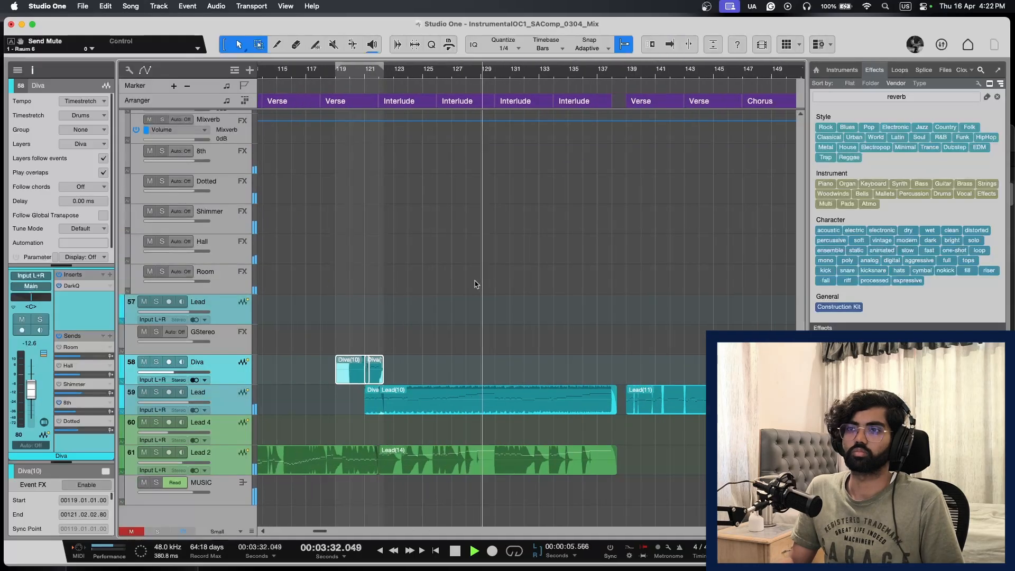
pyautogui.hotkey('shift', 'e')
pyautogui.press('e')
pyautogui.press('w')
pyautogui.hotkey('shift', 'w')
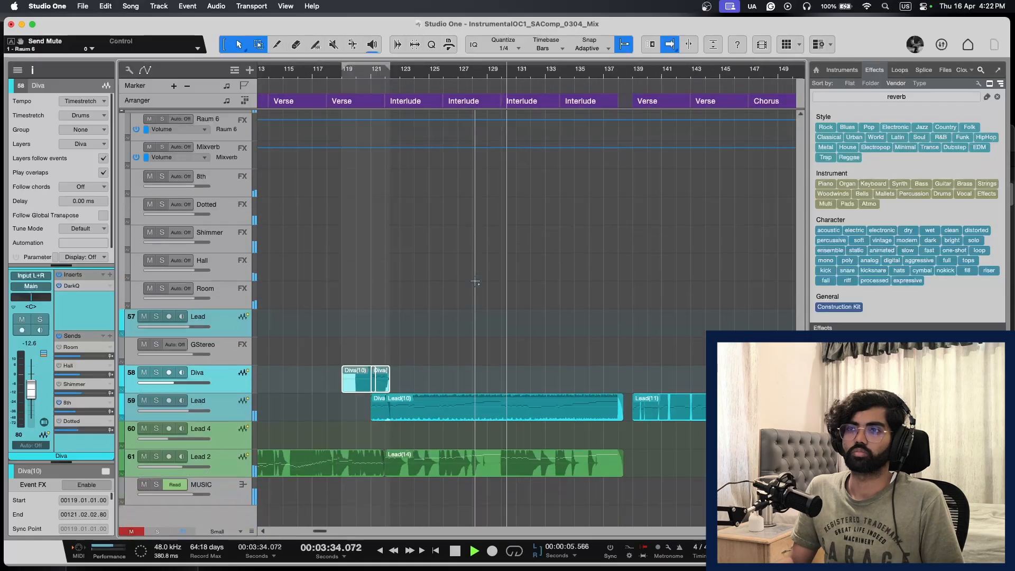
# Step: Save the song and replay the end of the Verse from before bar 117
pyautogui.hscroll(-3, 476, 286)
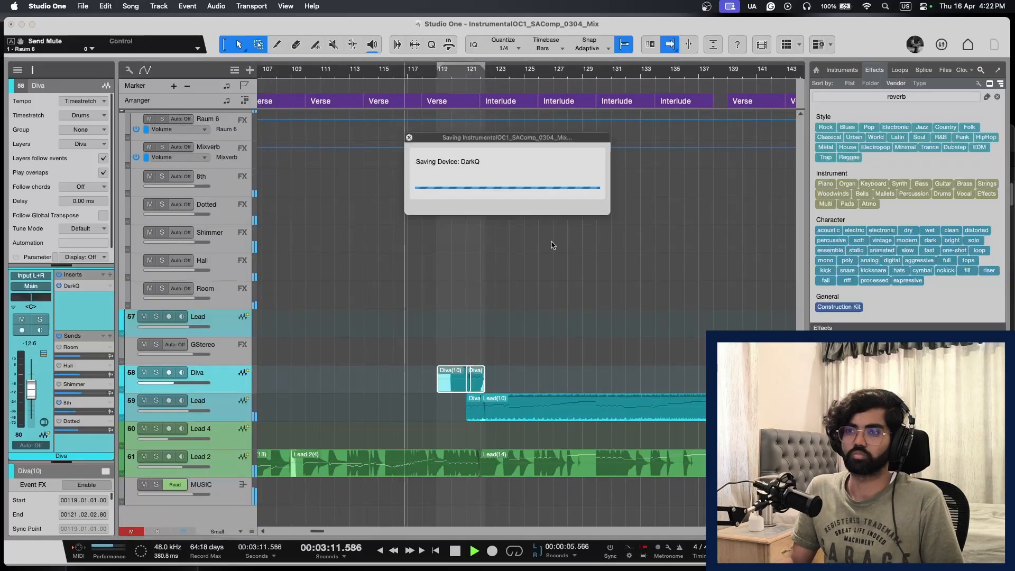
pyautogui.press('e')
pyautogui.hotkey('shift', 'e')
pyautogui.press('f')
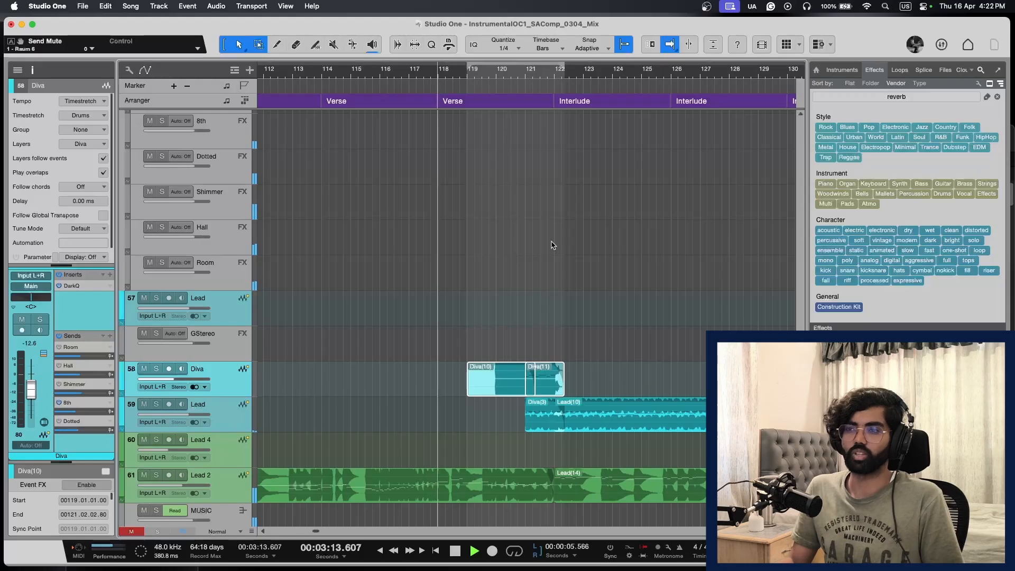
pyautogui.press('space')
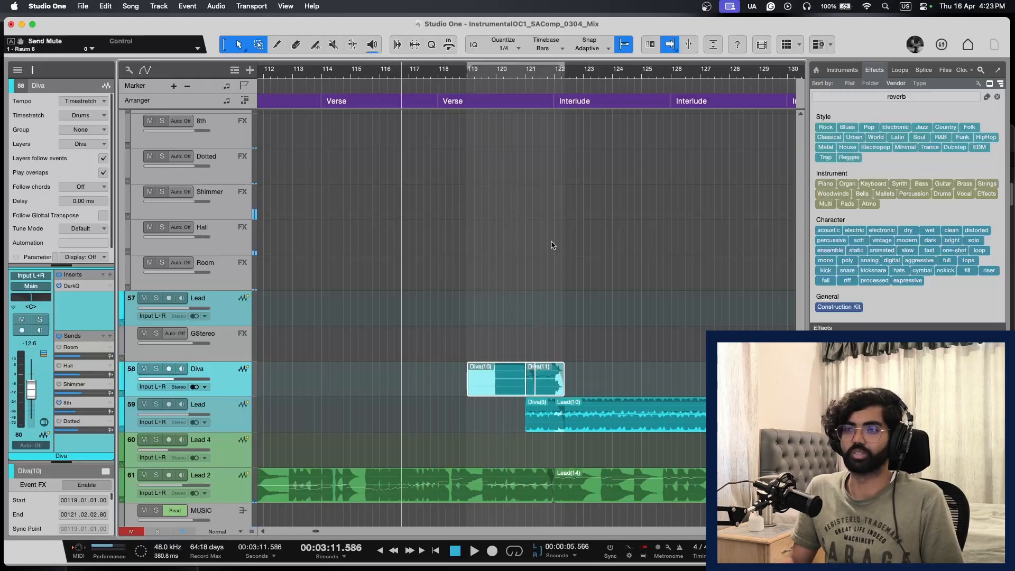
pyautogui.hscroll(5, 551, 244)
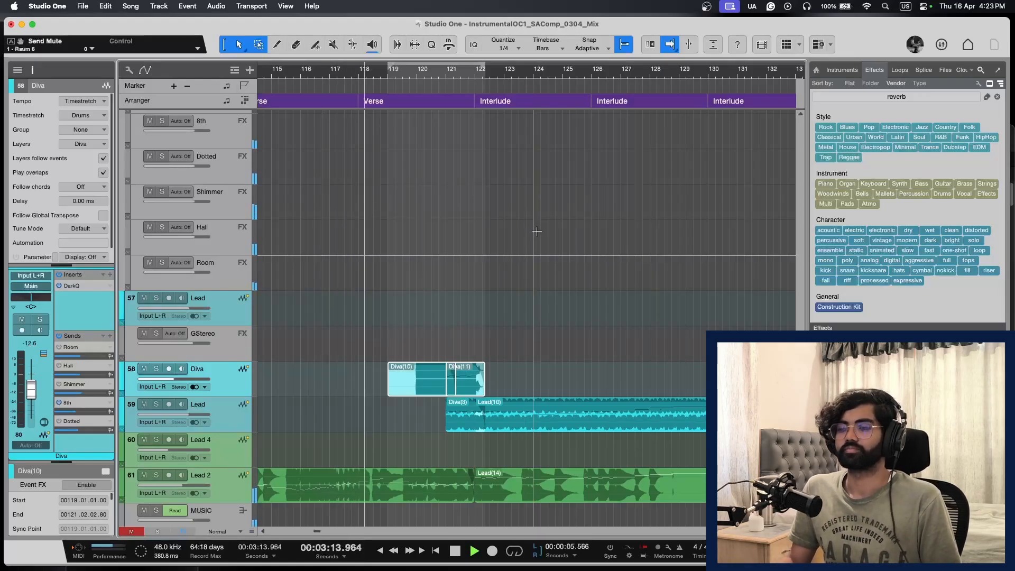
pyautogui.press('super+s')
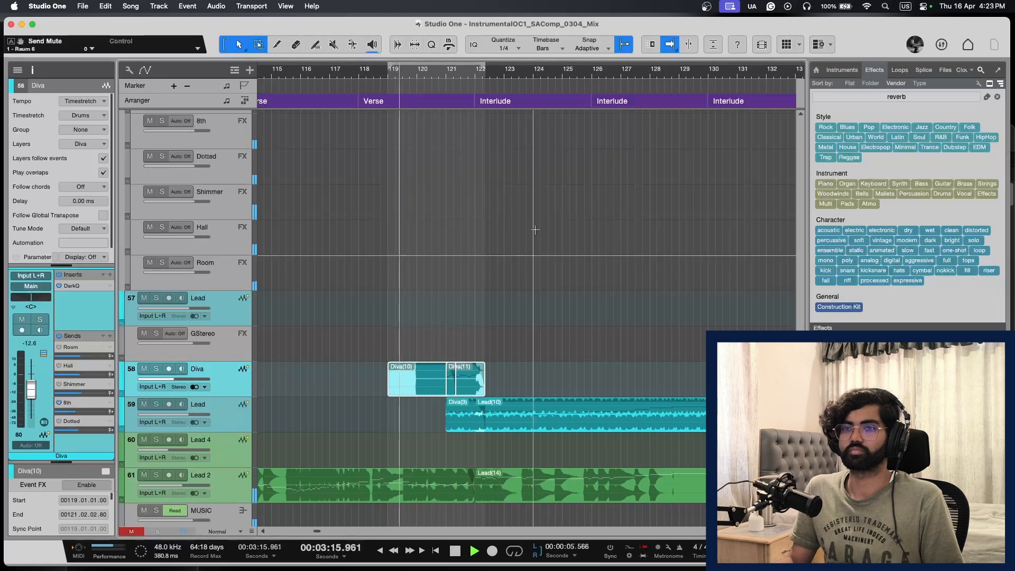
# Step: Play the transition at bar 122 with a close view of the Diva and Lead events, and save the song
pyautogui.press('e')
pyautogui.hscroll(3, 537, 244)
pyautogui.hotkey('shift', 'e')
pyautogui.hotkey('shift', 'e')
pyautogui.scroll(1, 538, 245)
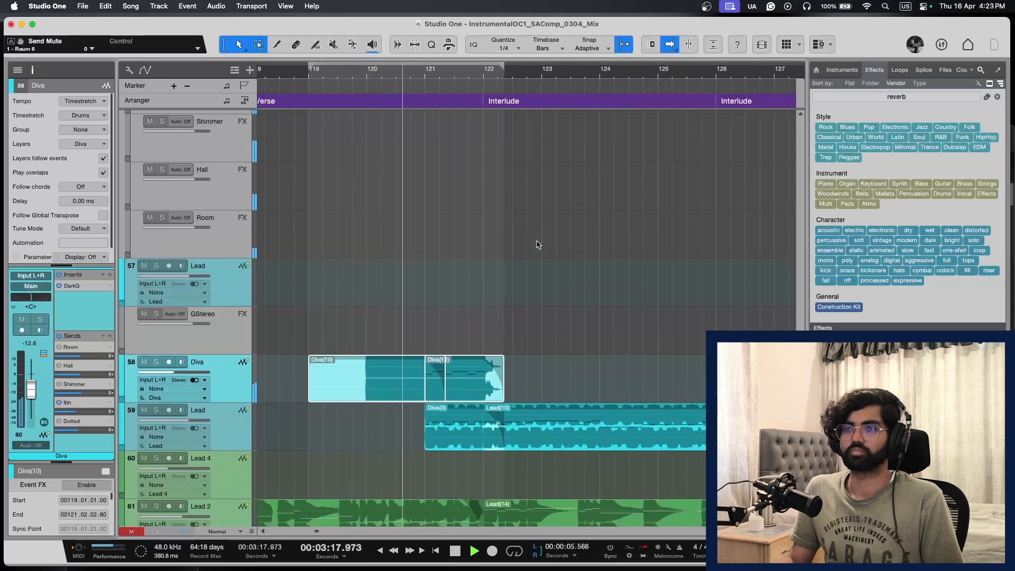
pyautogui.scroll(-4, 537, 244)
pyautogui.hscroll(4, 537, 245)
pyautogui.scroll(1, 538, 245)
pyautogui.scroll(1, 537, 244)
pyautogui.press('f')
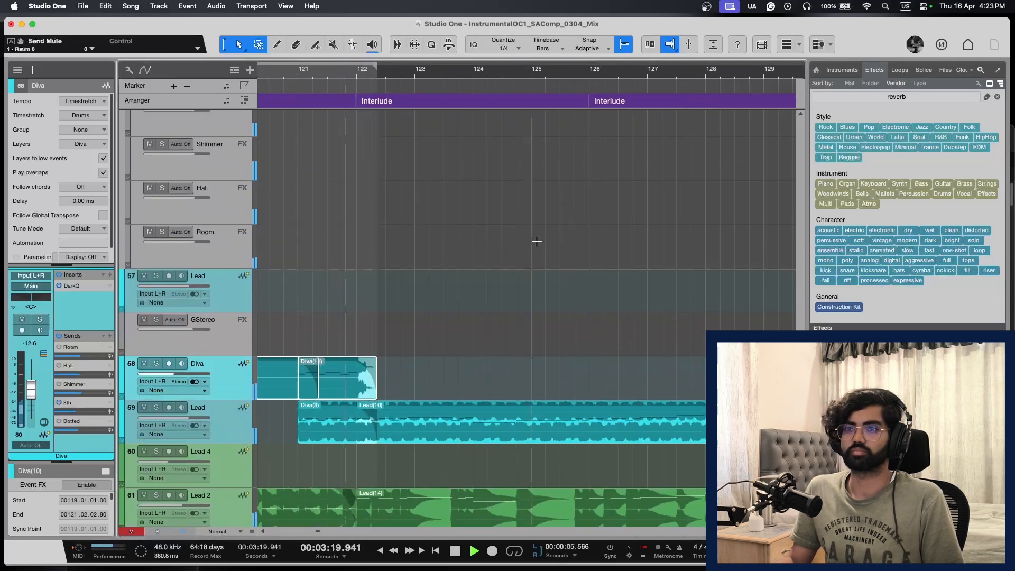
pyautogui.press('super+s')
# Step: Listen to the Interlude from bar 122 to examine the balance of the lead tracks
pyautogui.press('w')
pyautogui.press('w')
pyautogui.hotkey('shift', 'w')
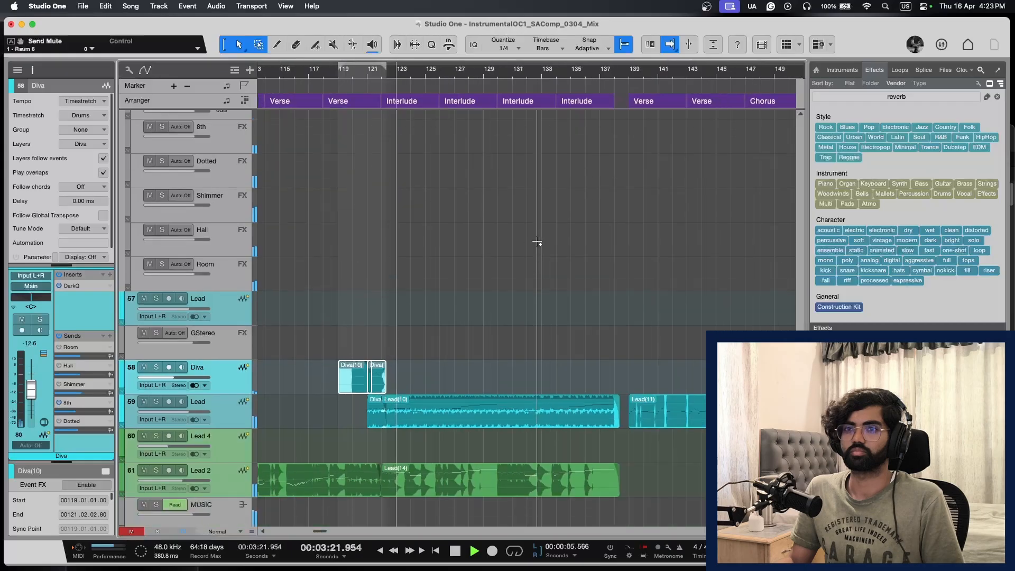
pyautogui.hotkey('shift', 'e')
pyautogui.hotkey('shift', 'e')
pyautogui.hotkey('shift', 'e')
pyautogui.hotkey('shift', 'e')
pyautogui.press('e')
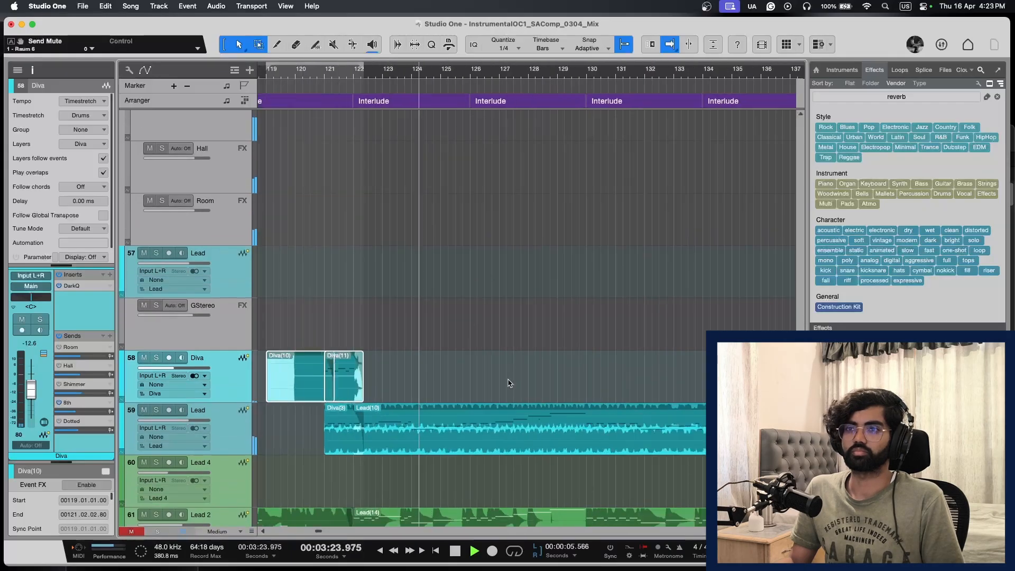
pyautogui.press('w')
pyautogui.hotkey('shift', 'w')
# Step: Mute the SYNTH folder briefly during the Interlude to compare the mix with and without the synths
pyautogui.scroll(10, 507, 383)
pyautogui.press('w')
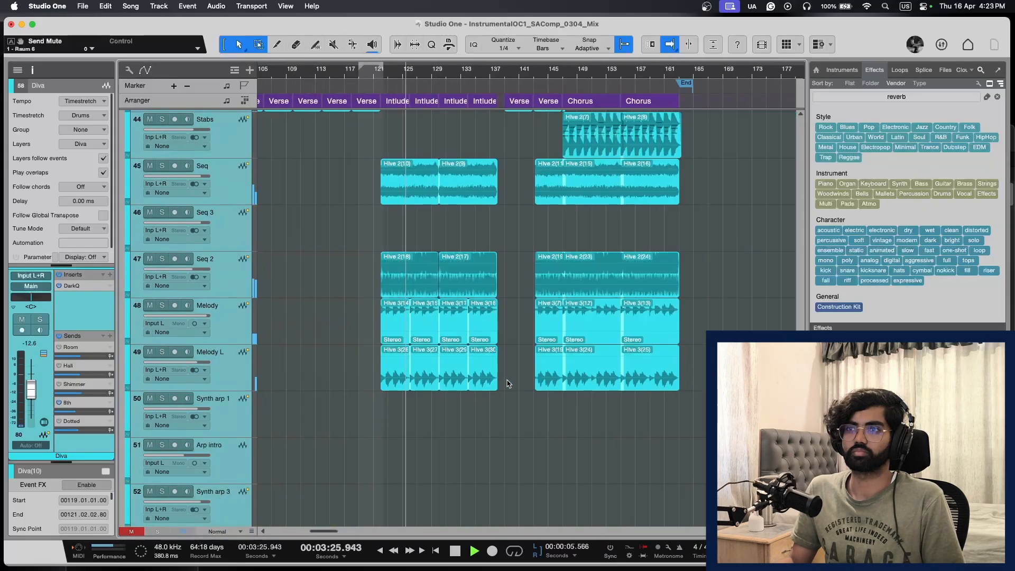
pyautogui.scroll(4, 506, 383)
pyautogui.scroll(-1, 507, 384)
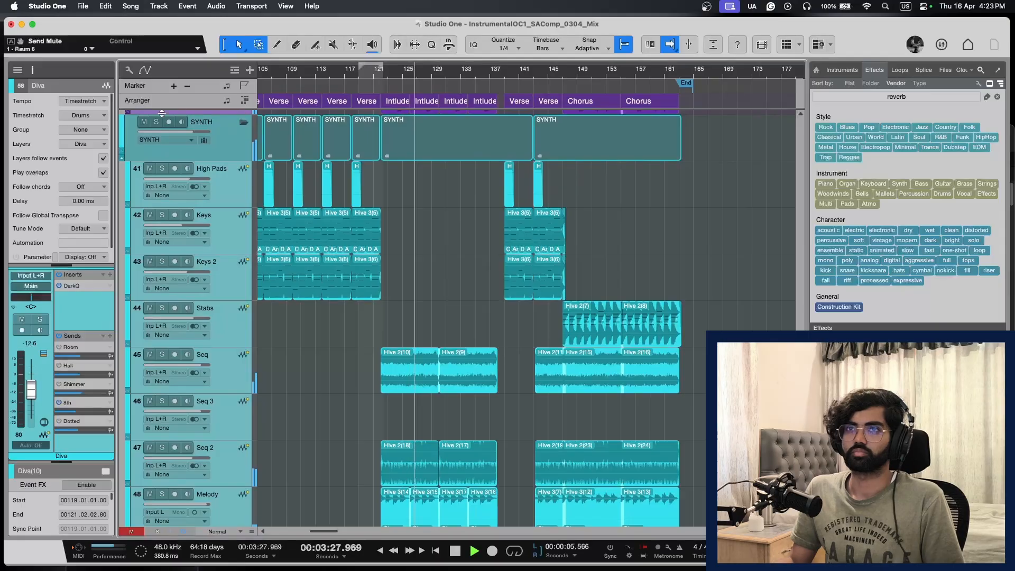
pyautogui.click(144, 122)
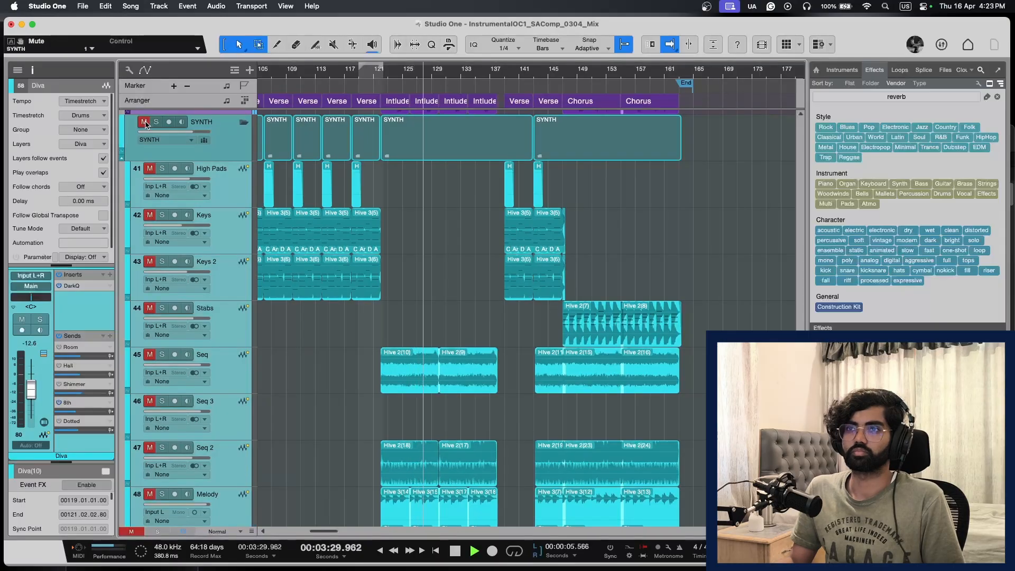
pyautogui.scroll(6, 479, 262)
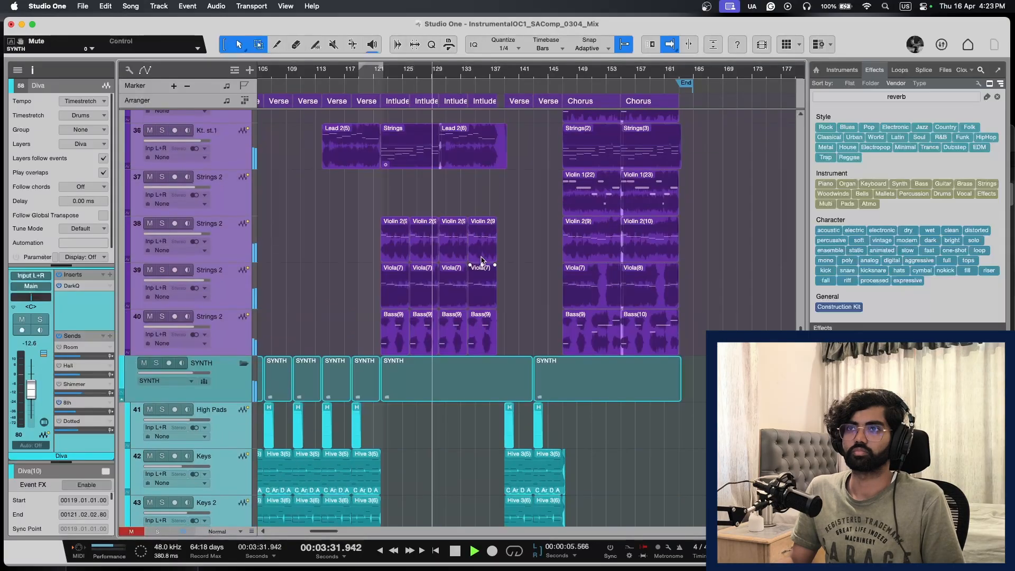
# Step: Replay the Interlude from bar 122 and audition the PIANO folder with solo toggled on and off
pyautogui.press('e')
pyautogui.press('f')
pyautogui.scroll(10, 480, 257)
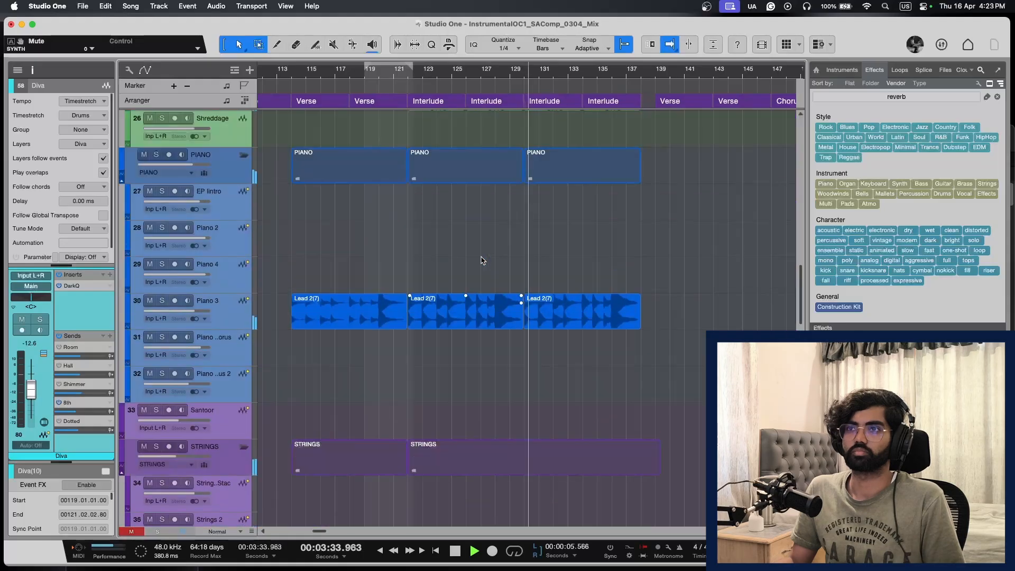
pyautogui.click(226, 166)
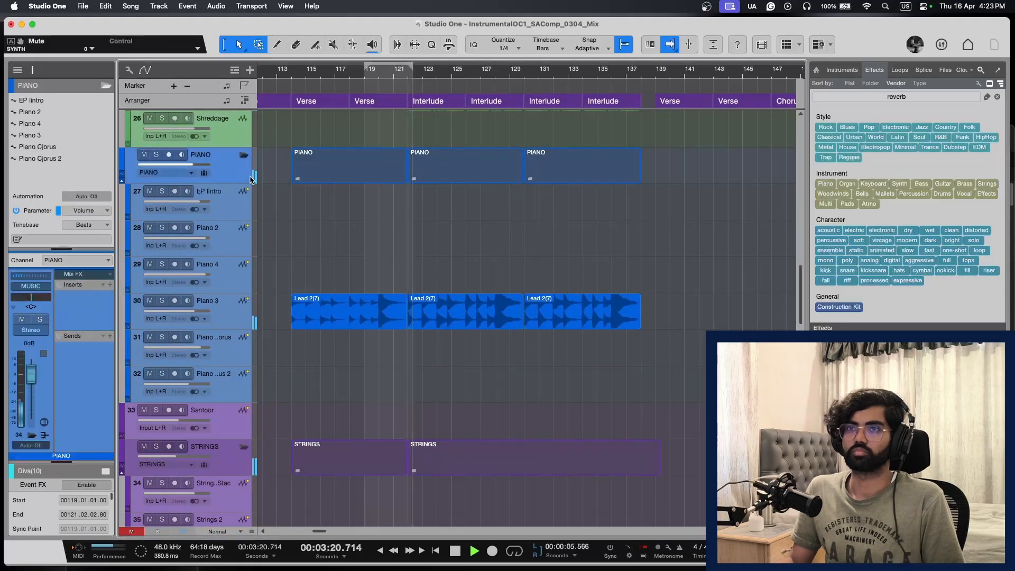
pyautogui.press('s')
pyautogui.press('s')
pyautogui.scroll(10, 518, 208)
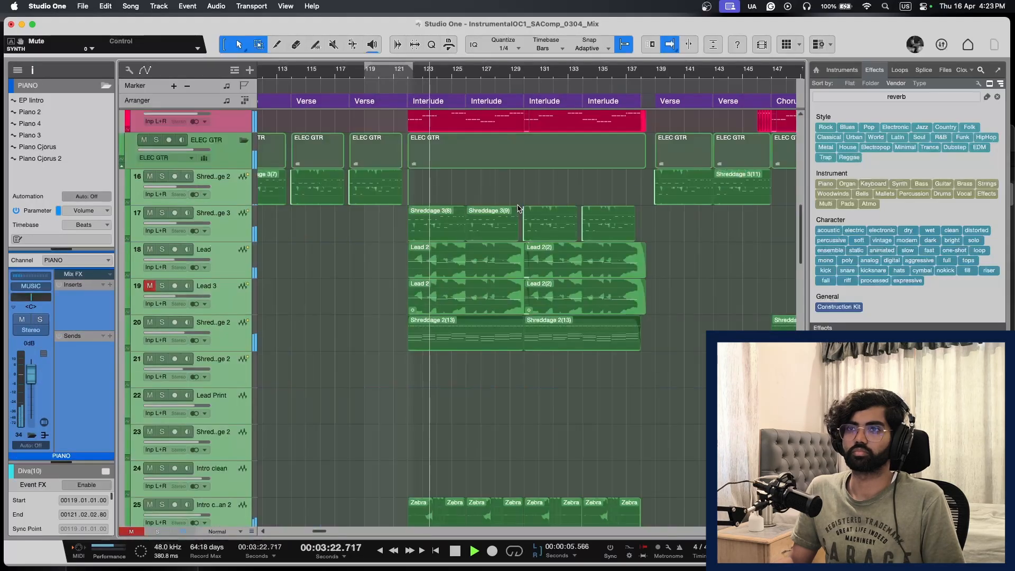
# Step: Audition the ELEC GTR folder and the Intro clean 2 track in turn, toggling solo on and off for each
pyautogui.click(226, 201)
pyautogui.press('s')
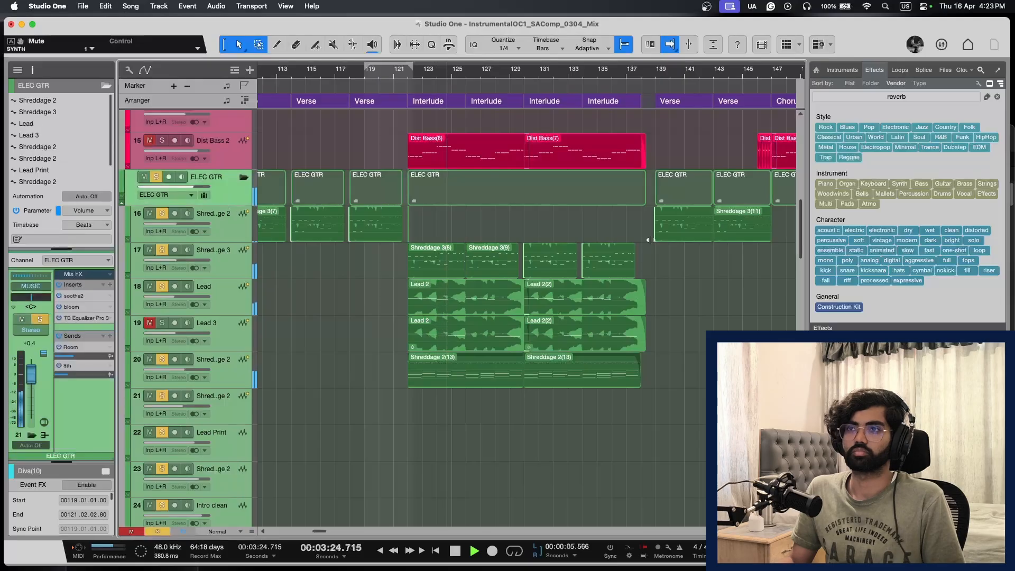
pyautogui.press('s')
pyautogui.scroll(-4, 650, 239)
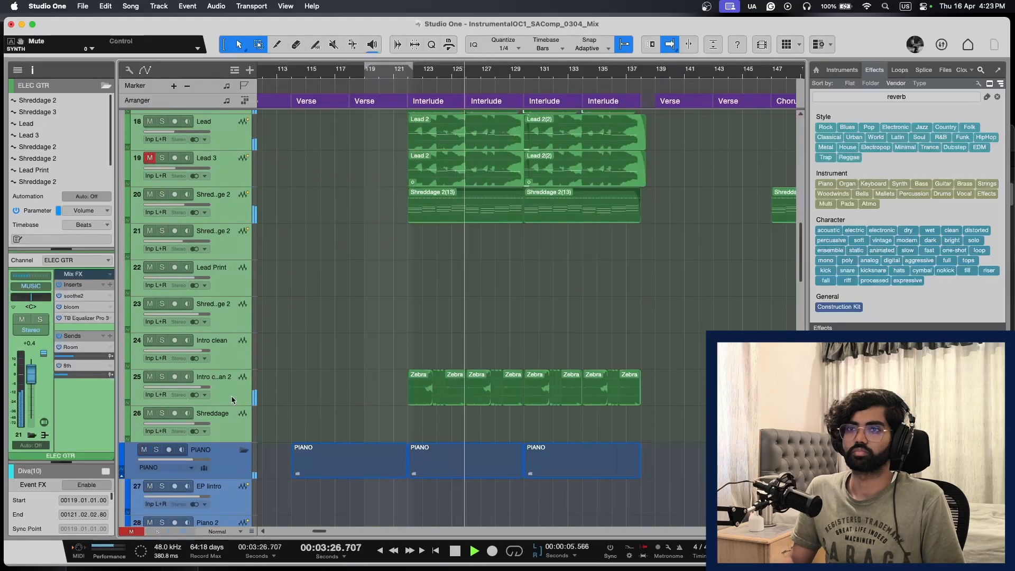
pyautogui.click(232, 400)
pyautogui.press('s')
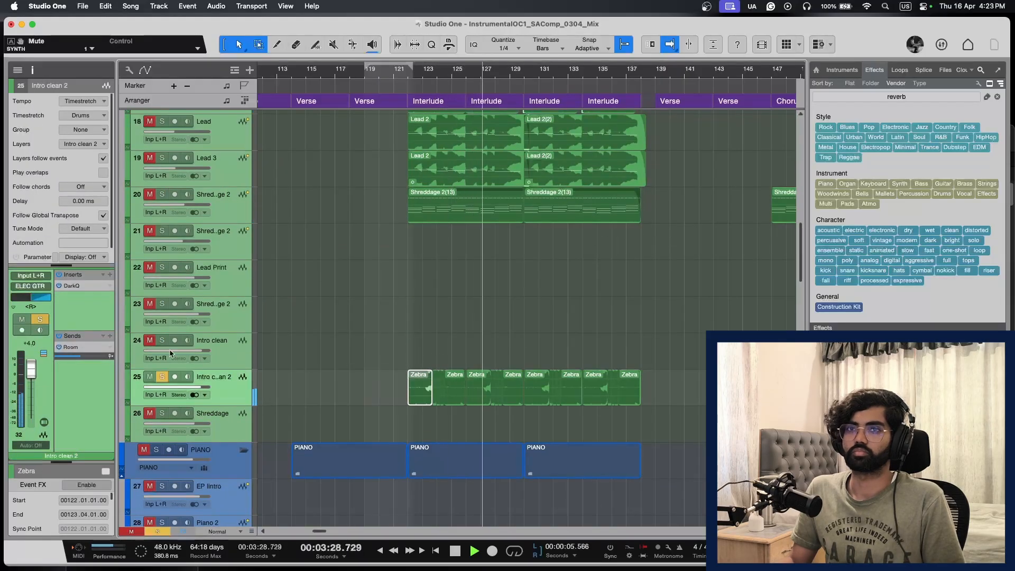
pyautogui.press('s')
# Step: Restart from the first Zebra event of the Interlude, mute the Intro clean 2 track and stop playback
pyautogui.press('l')
pyautogui.click(150, 376)
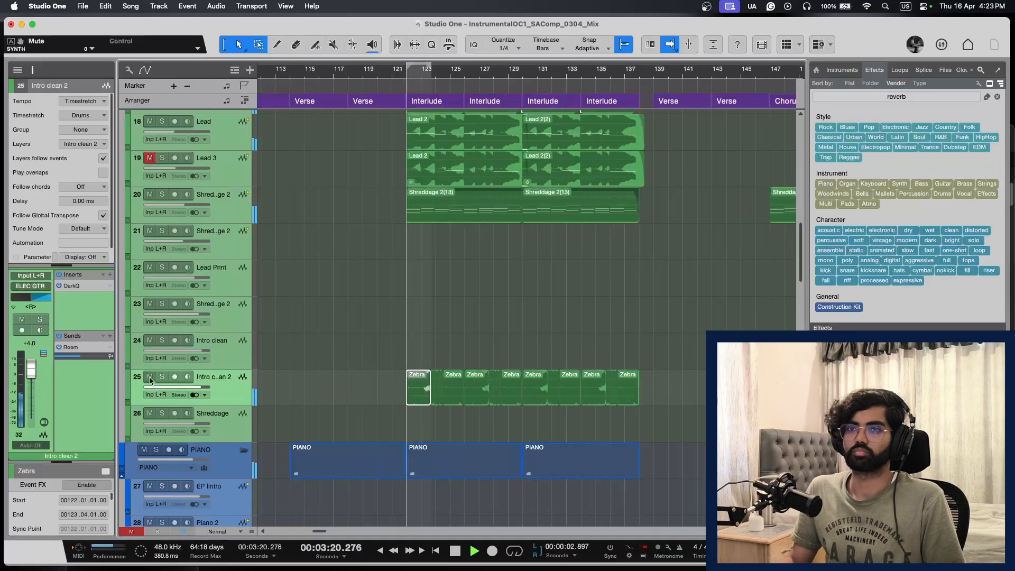
pyautogui.press('w')
pyautogui.press('w')
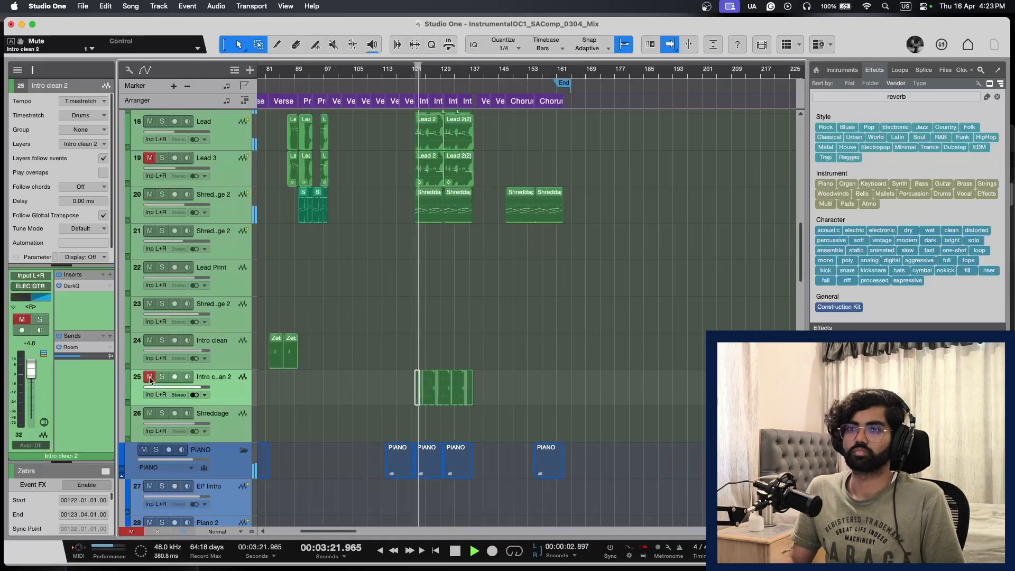
pyautogui.press('e')
pyautogui.press('e')
pyautogui.press('w')
pyautogui.press('w')
pyautogui.press('w')
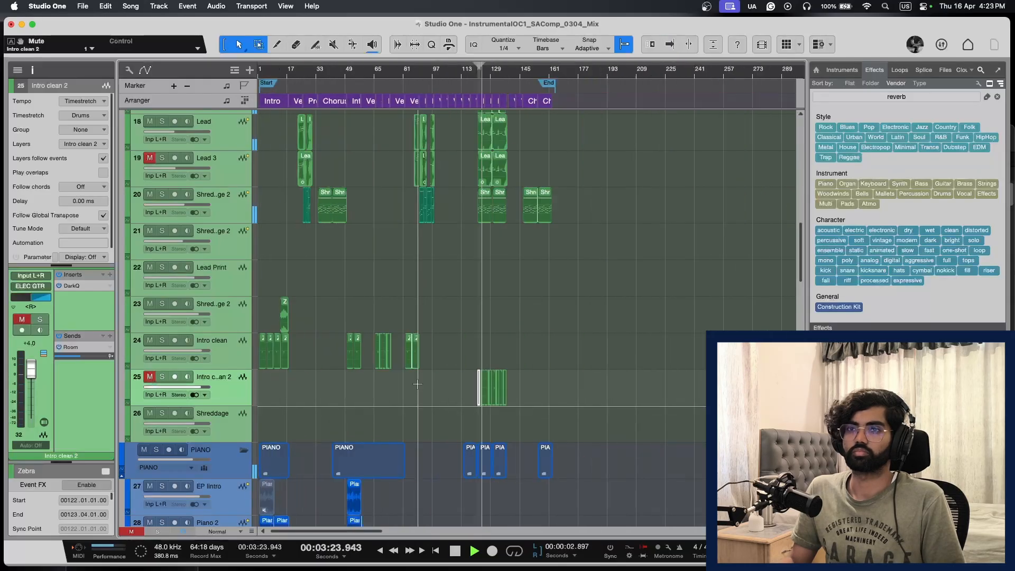
pyautogui.press('space')
pyautogui.press('e')
pyautogui.press('e')
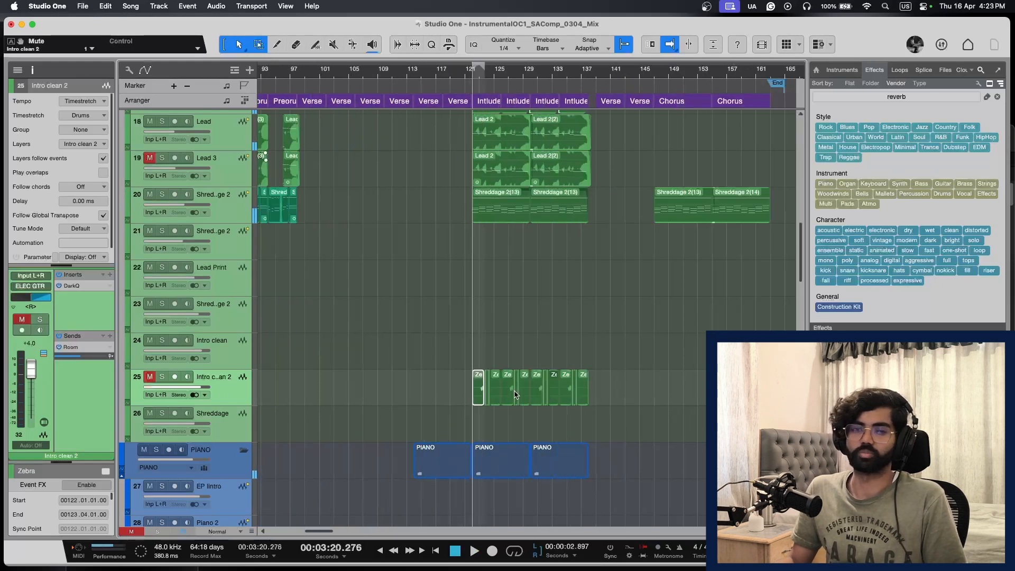
pyautogui.press('e')
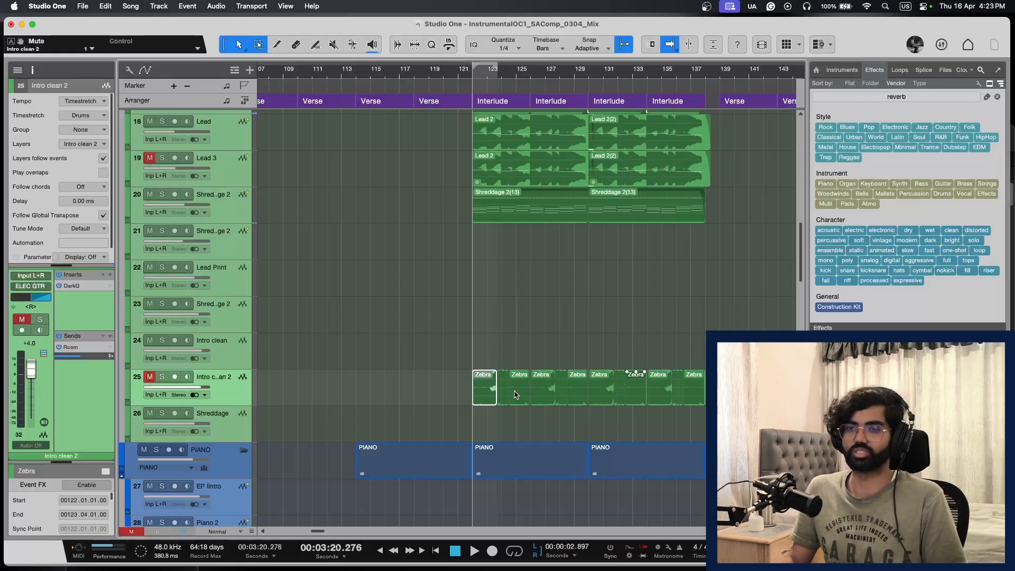
# Step: Replay the Interlude, look through its instrument tracks and audition the SYNTH folder with solo toggled on and off
pyautogui.press('space')
pyautogui.hotkey('shift', 'w')
pyautogui.hotkey('shift', 'w')
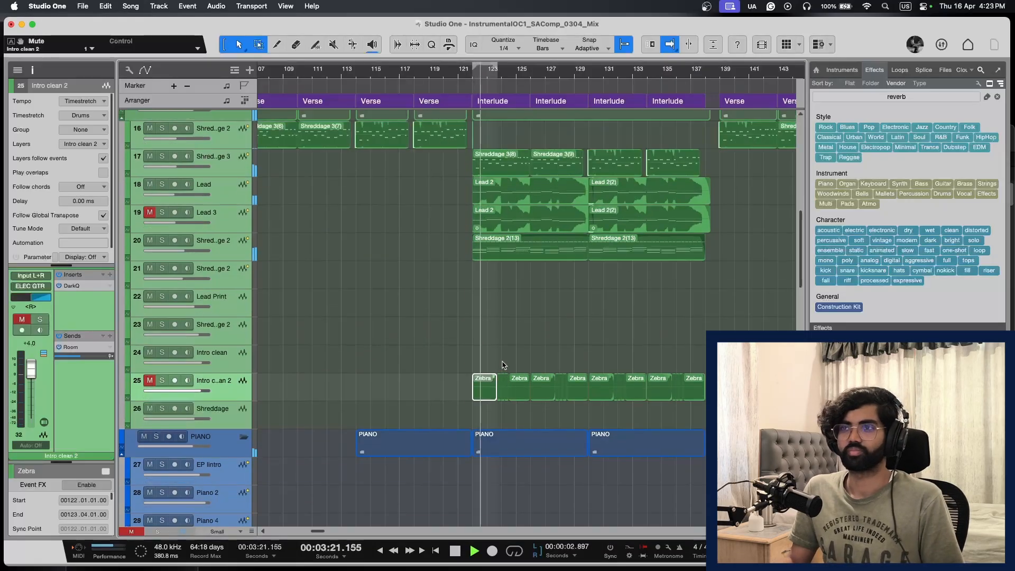
pyautogui.hscroll(5, 503, 364)
pyautogui.press('f')
pyautogui.scroll(10, 503, 365)
pyautogui.scroll(-10, 503, 365)
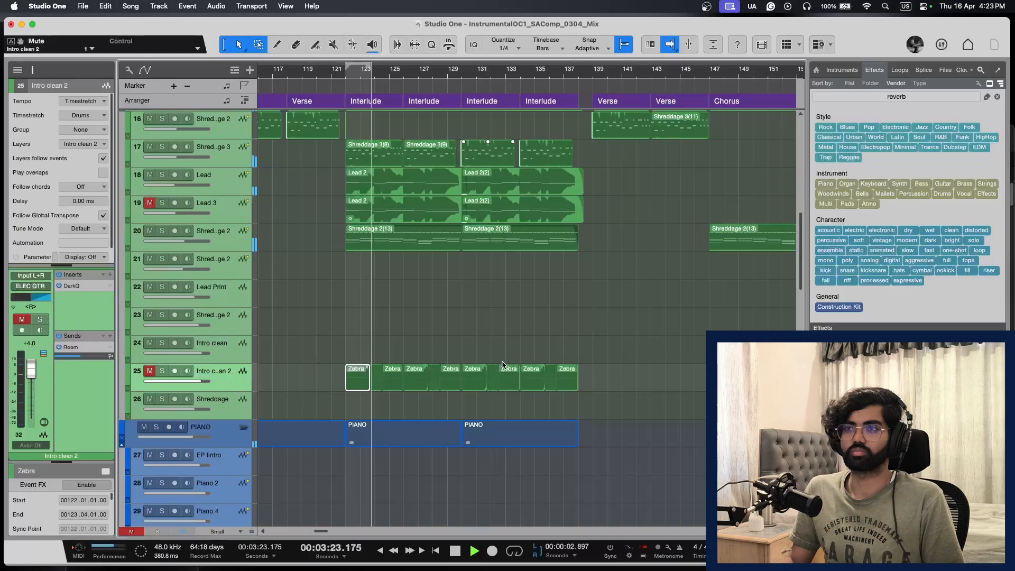
pyautogui.scroll(-15, 503, 363)
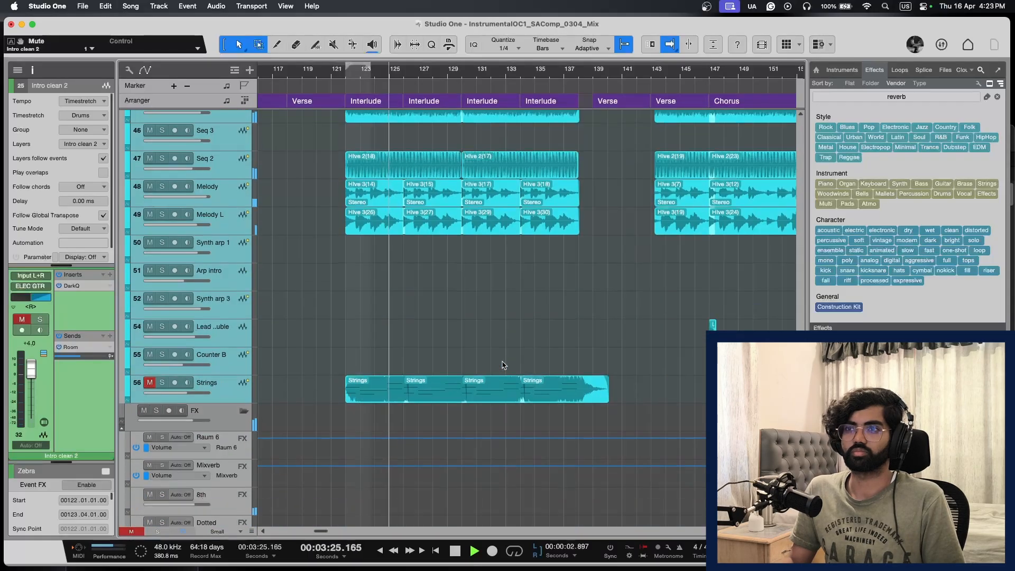
pyautogui.scroll(7, 503, 365)
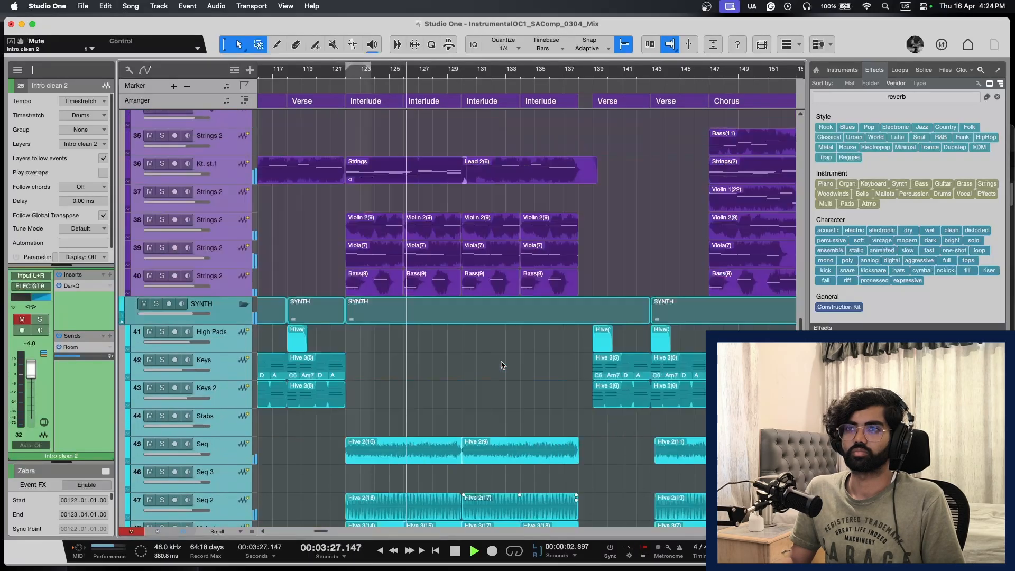
pyautogui.click(155, 304)
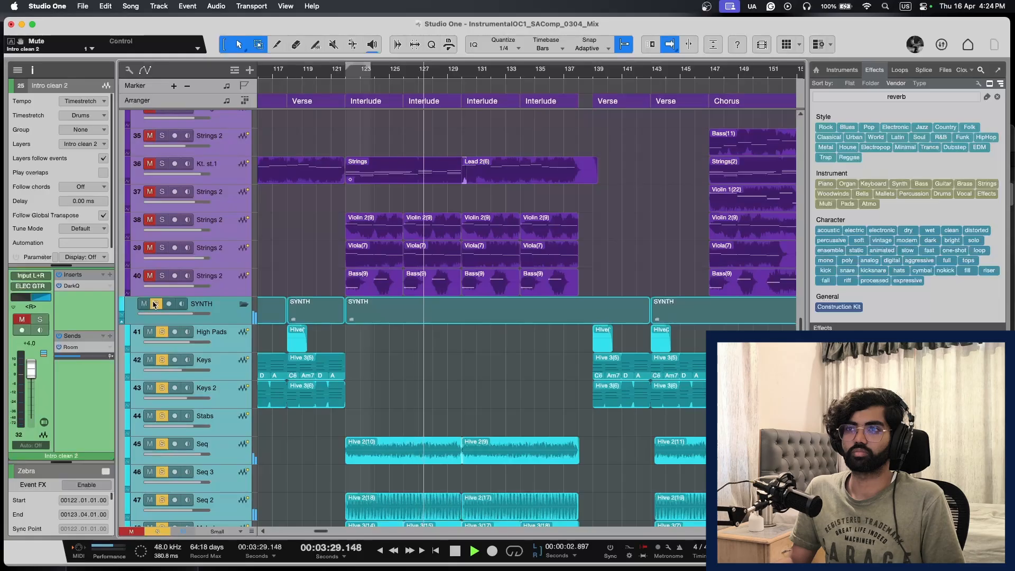
pyautogui.click(154, 303)
# Step: Audition the STRINGS folder during the Interlude with solo toggled on and off
pyautogui.scroll(3, 243, 264)
pyautogui.click(247, 259)
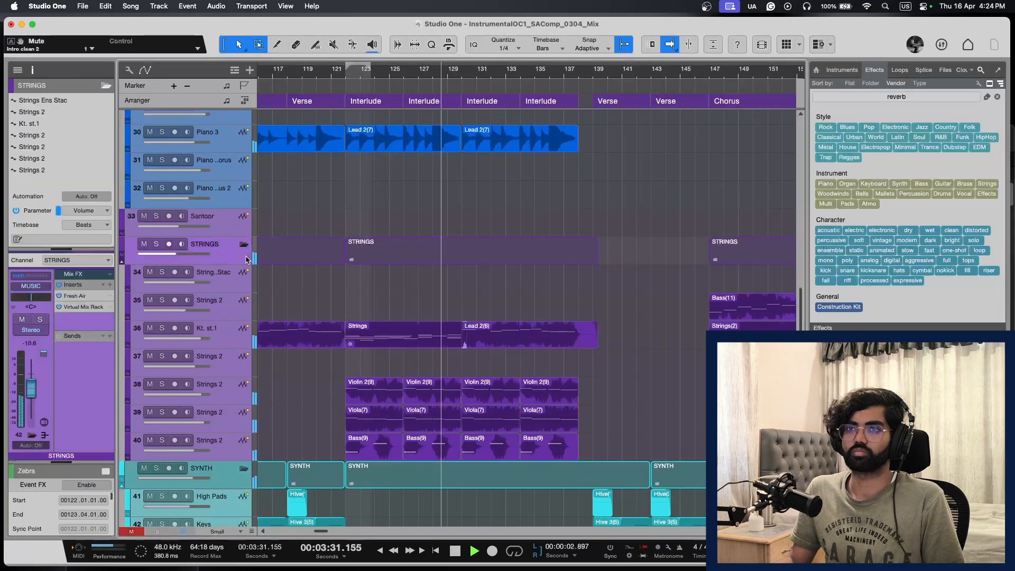
pyautogui.press('s')
pyautogui.press('s')
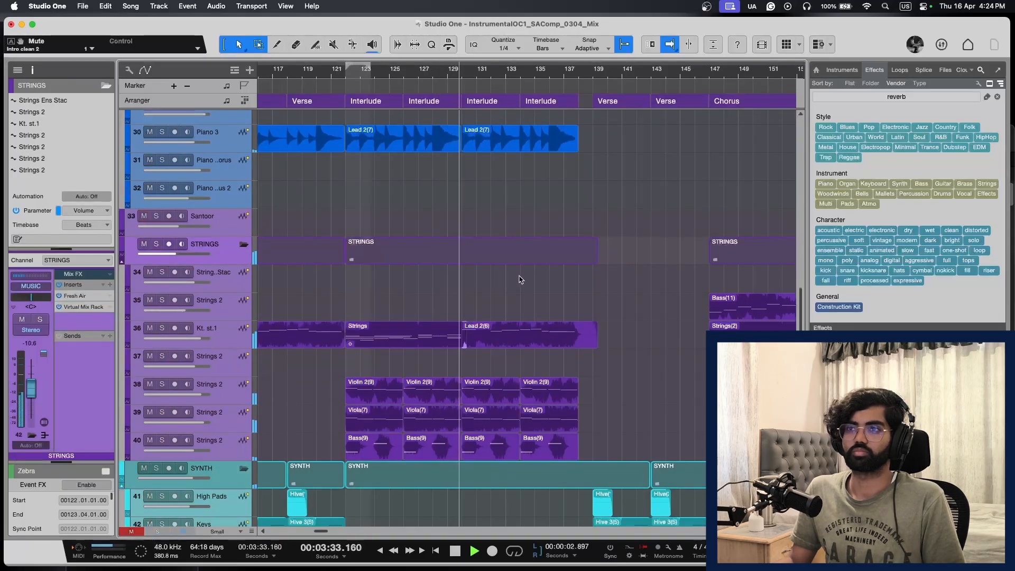
# Step: Solo the STRINGS folder, stop playback and insert soothe2 on its channel
pyautogui.hotkey('shift', 'e')
pyautogui.press('s')
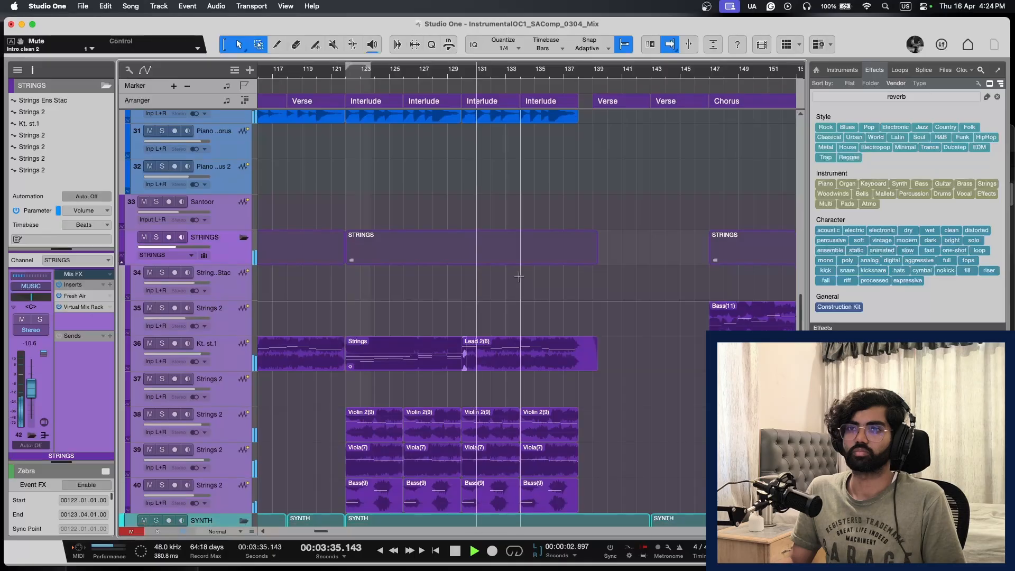
pyautogui.press('space')
pyautogui.click(110, 284)
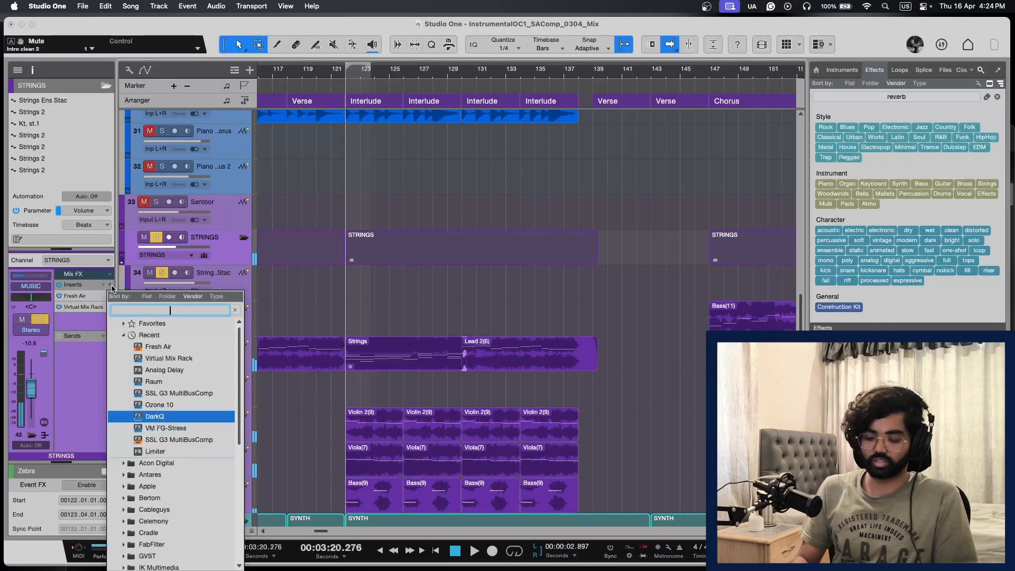
pyautogui.write('soo')
pyautogui.press('Return')
# Step: Set soothe2 band 1 to 322 Hz with 4.6 dB sensitivity during playback and compare the STRINGS inserts with bypass
pyautogui.press('space')
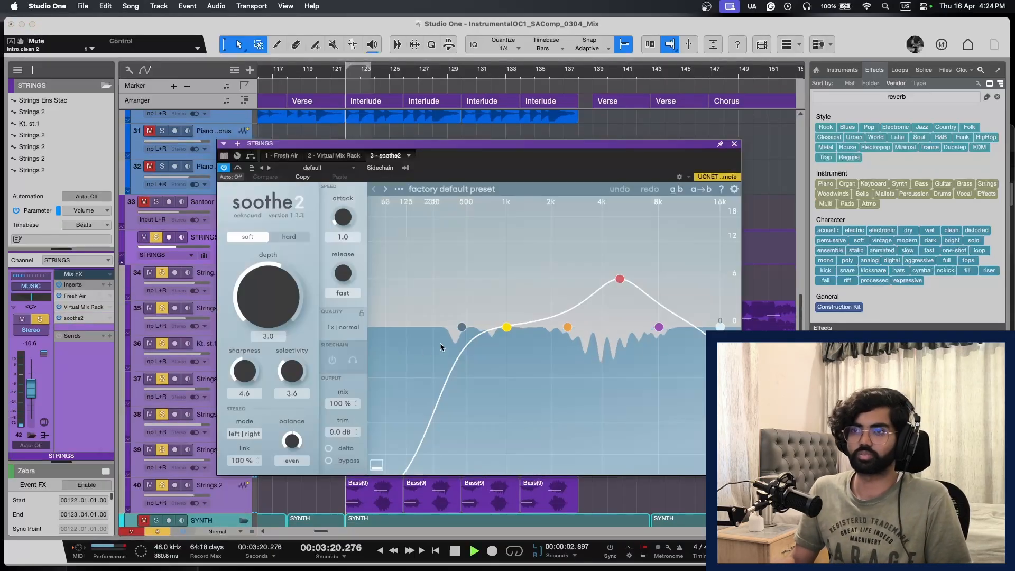
pyautogui.moveTo(506, 327); pyautogui.dragTo(444, 289)
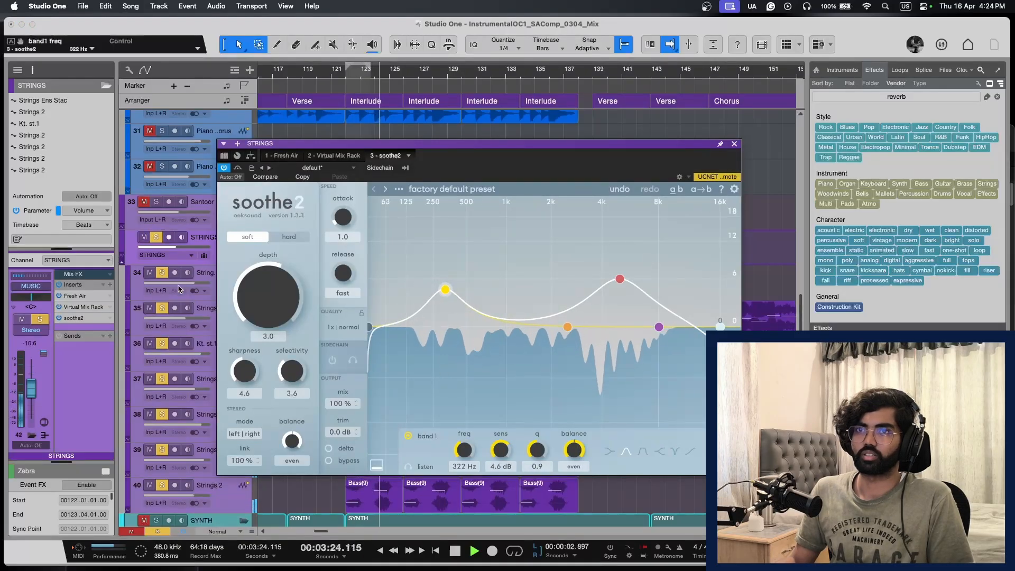
pyautogui.click(59, 285)
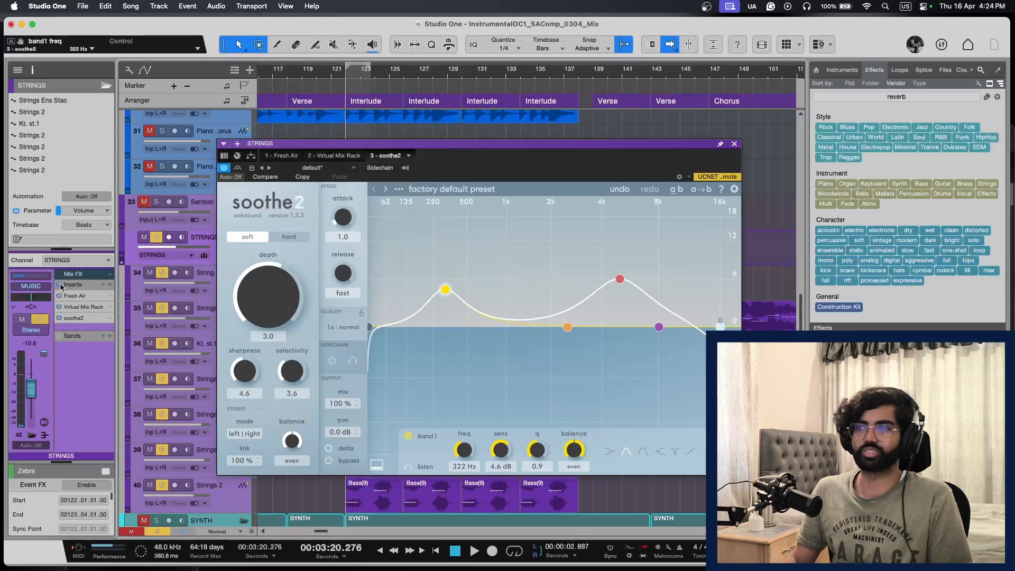
# Step: Close soothe2, unsolo the STRINGS folder and replay the Interlude while checking the string, synth and FX tracks in the full mix
pyautogui.press('space')
pyautogui.click(734, 143)
pyautogui.press('s')
pyautogui.hotkey('shift', 'w')
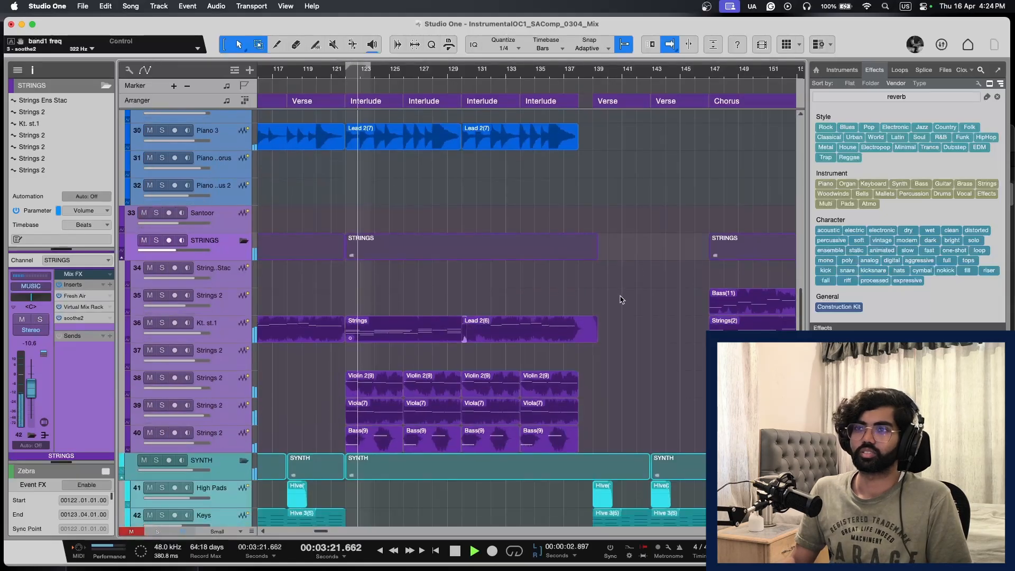
pyautogui.hotkey('shift', 'w')
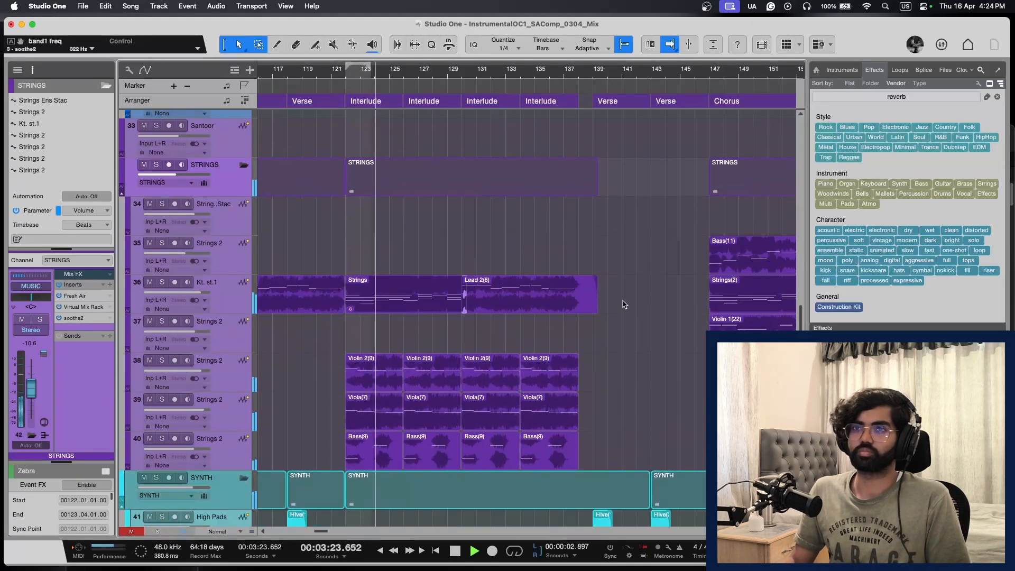
pyautogui.scroll(-6, 583, 319)
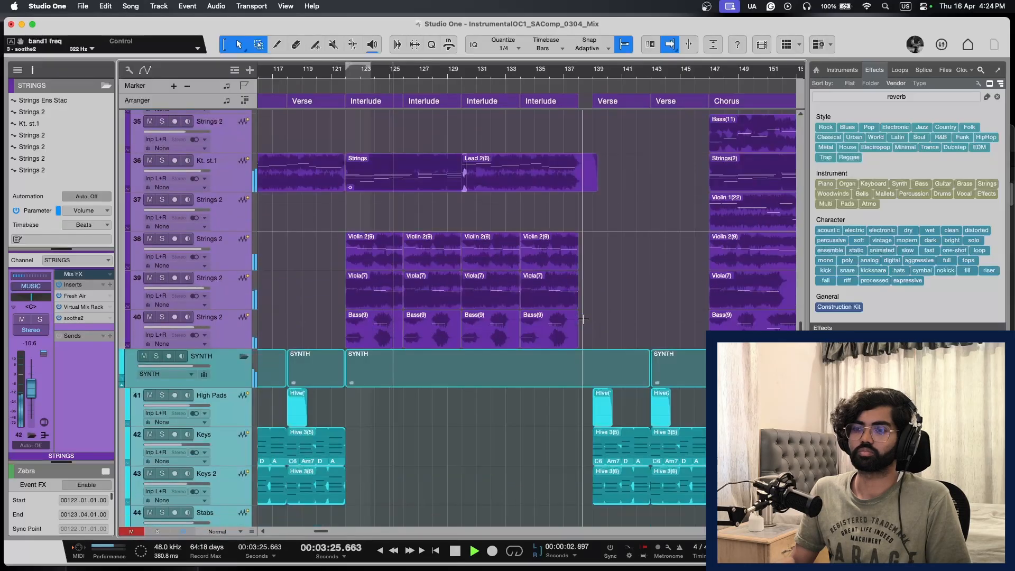
pyautogui.scroll(-8, 583, 319)
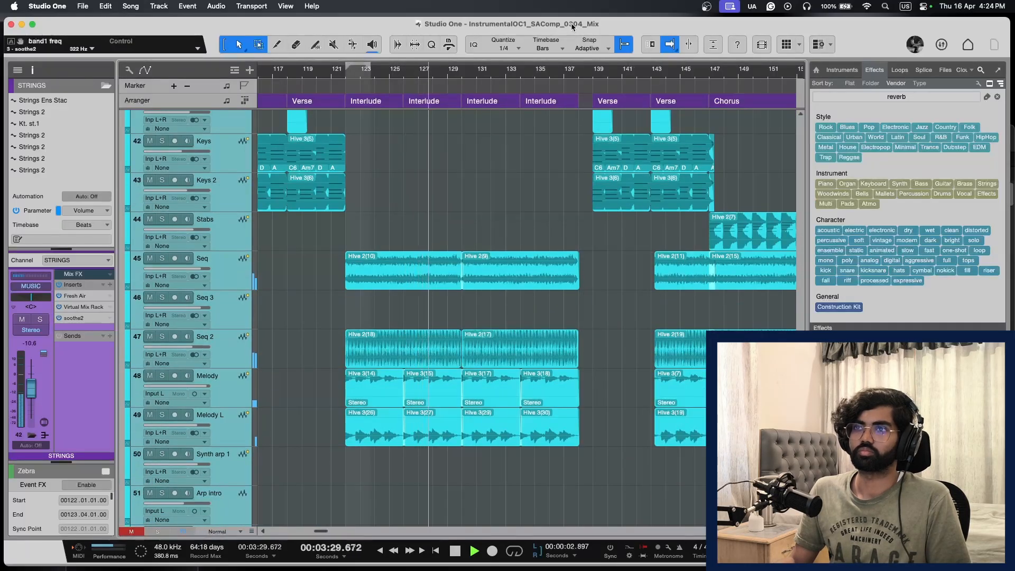
pyautogui.scroll(-6, 606, 291)
pyautogui.press('w')
pyautogui.hotkey('shift', 'w')
pyautogui.hotkey('shift', 'w')
pyautogui.scroll(-12, 606, 291)
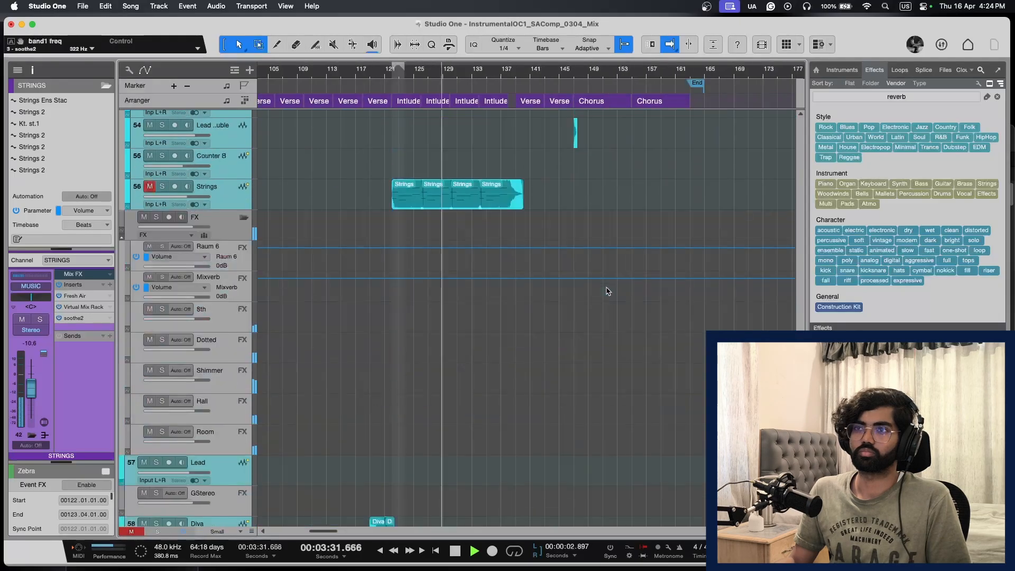
# Step: Find Lead track 59 below the FX channels and audition it with solo toggled on and off
pyautogui.hotkey('shift', 'e')
pyautogui.press('e')
pyautogui.press('e')
pyautogui.press('w')
pyautogui.press('w')
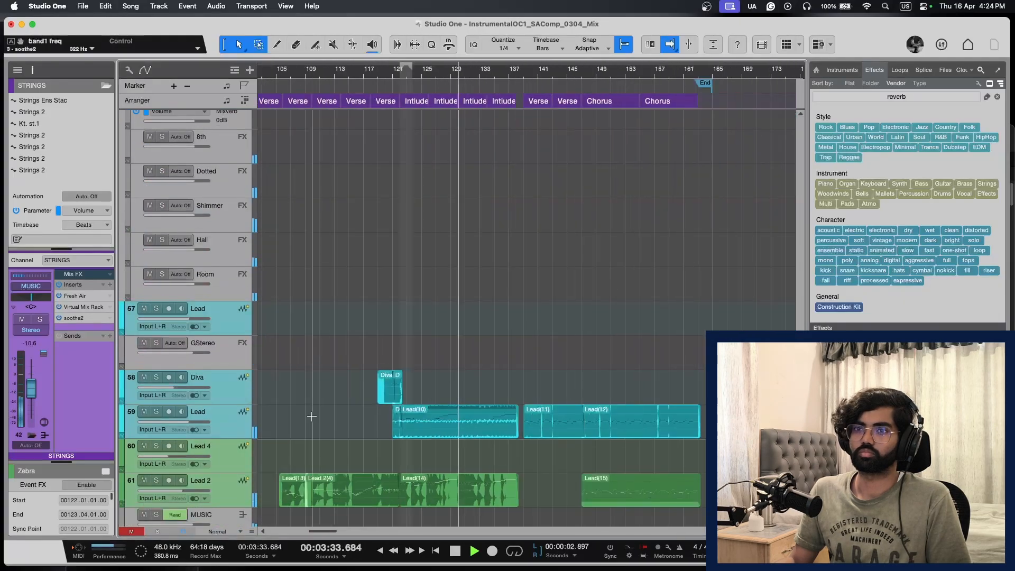
pyautogui.press('e')
pyautogui.press('e')
pyautogui.press('w')
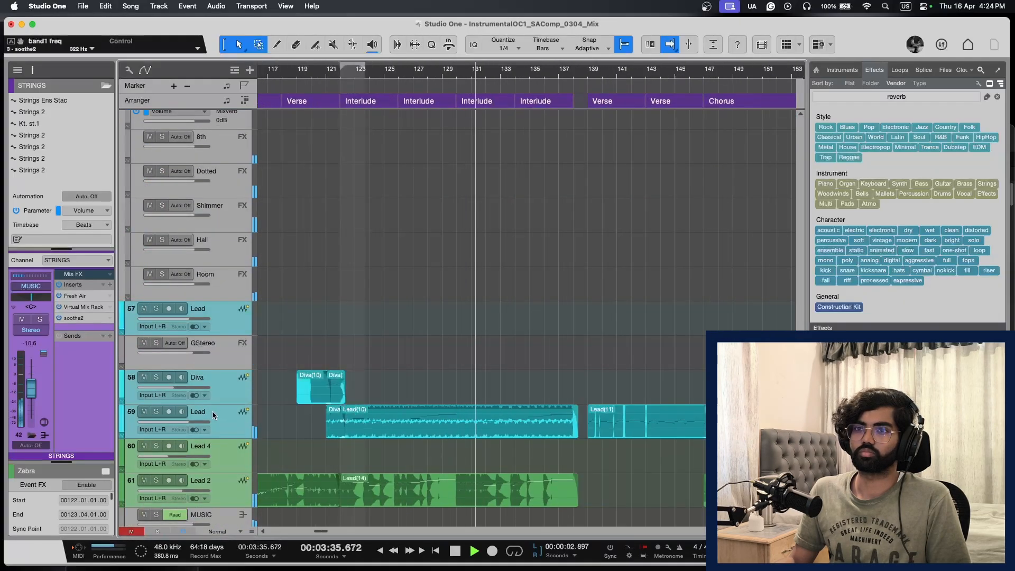
pyautogui.click(235, 425)
pyautogui.press('s')
pyautogui.press('s')
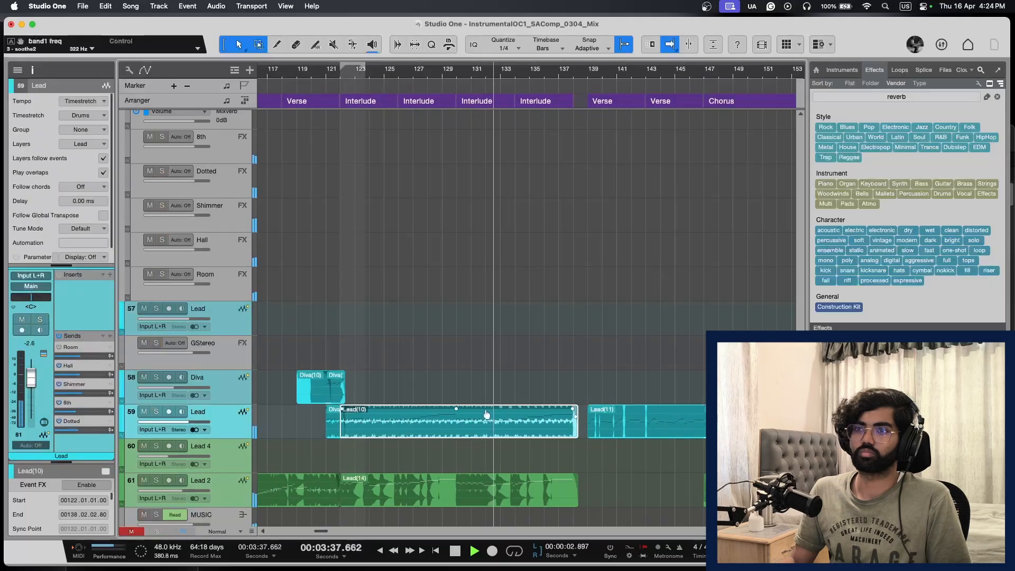
# Step: Set the loop range to the Lead(10) event and restart playback from its start at bar 122
pyautogui.moveTo(486, 415); pyautogui.dragTo(485, 411)
pyautogui.press('p')
pyautogui.press('l')
pyautogui.hotkey('shift', 'e')
pyautogui.press('e')
pyautogui.press('e')
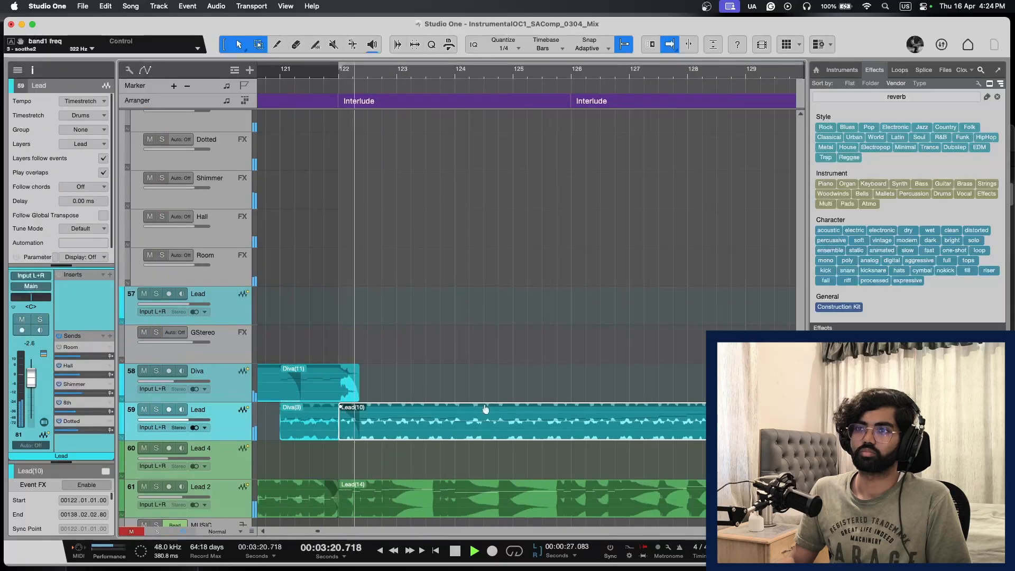
pyautogui.press('w')
pyautogui.press('w')
# Step: Audition the Seq 2 and Melody synth tracks in turn, toggling solo on and off for each
pyautogui.scroll(8, 403, 376)
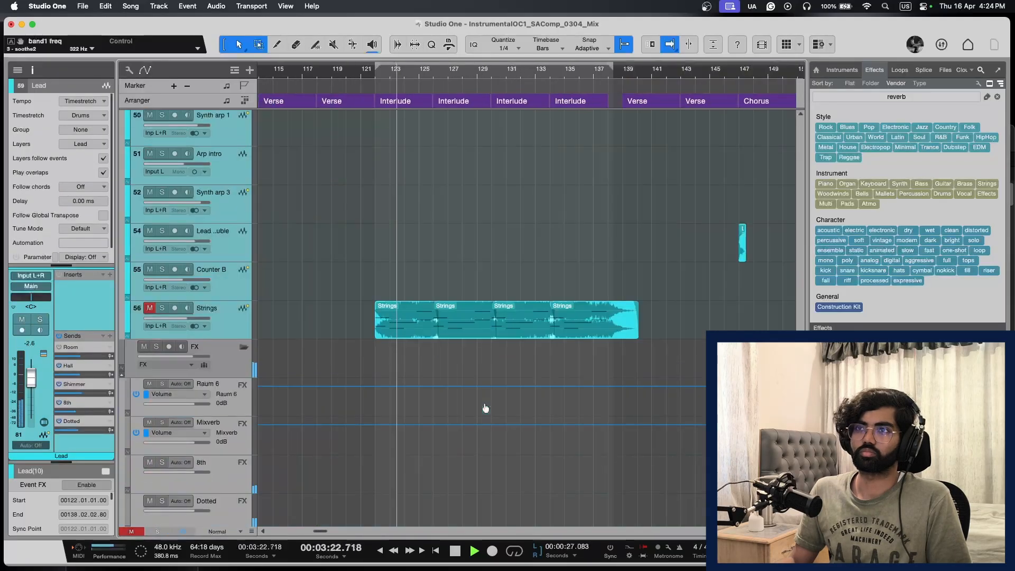
pyautogui.press('w')
pyautogui.scroll(5, 372, 341)
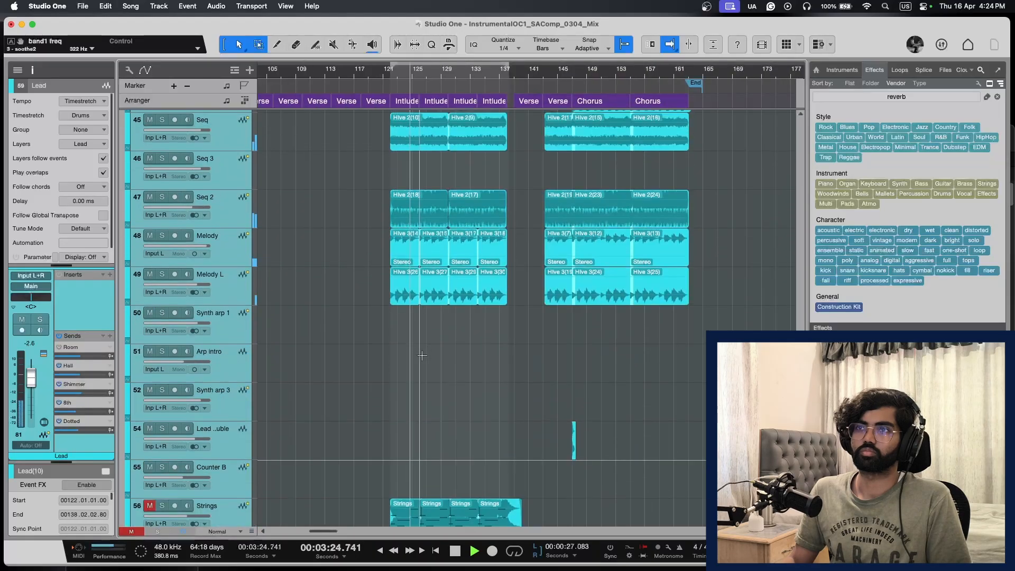
pyautogui.press('w')
pyautogui.press('w')
pyautogui.scroll(1, 422, 355)
pyautogui.press('e')
pyautogui.press('e')
pyautogui.press('e')
pyautogui.click(226, 226)
pyautogui.press('s')
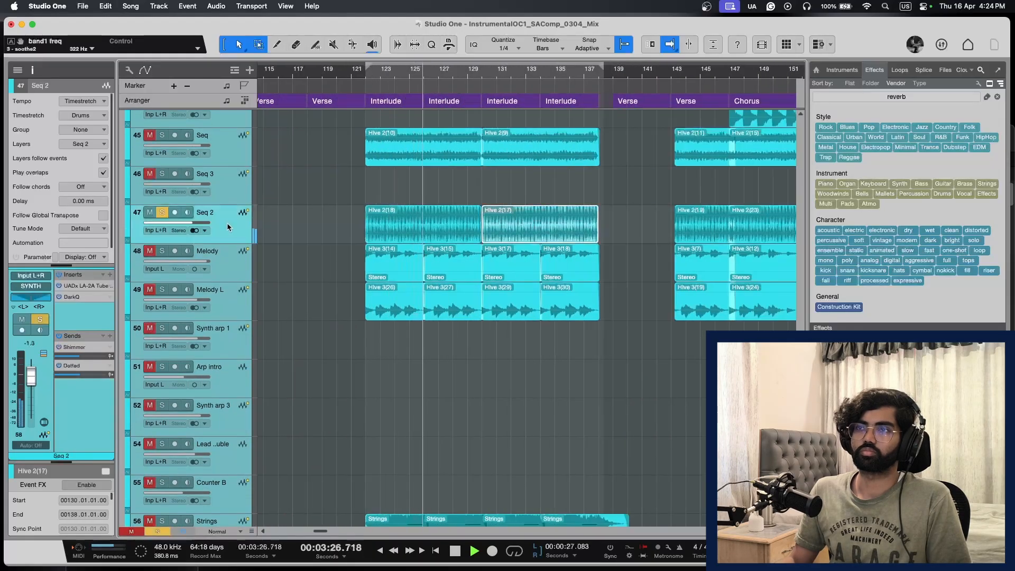
pyautogui.press('s')
pyautogui.click(229, 263)
pyautogui.press('s')
pyautogui.press('s')
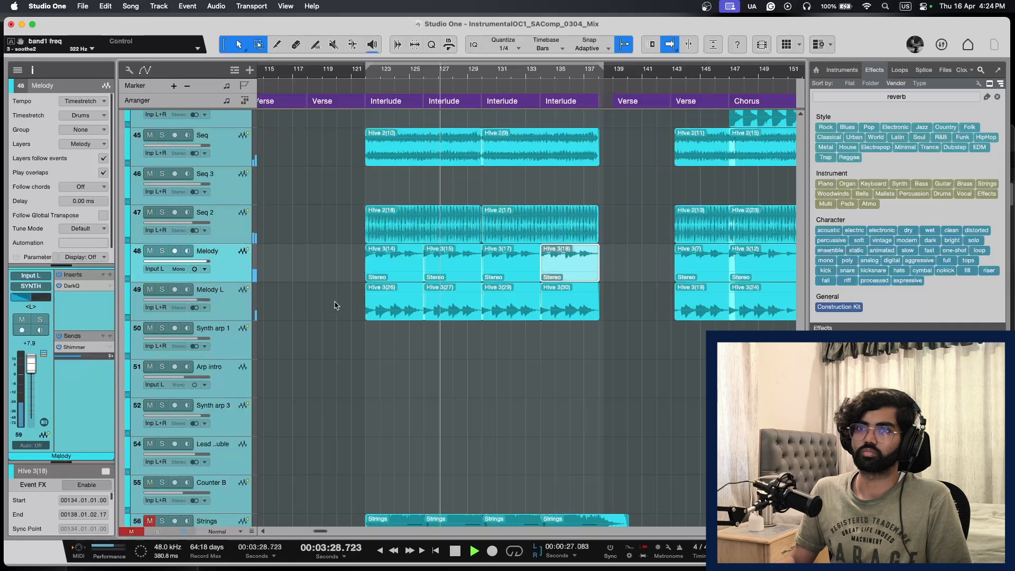
# Step: Audition the SYNTH folder in the Interlude by toggling its solo, then muting and unmuting it against the full mix
pyautogui.press('w')
pyautogui.hotkey('shift', 'w')
pyautogui.scroll(5, 330, 307)
pyautogui.press('w')
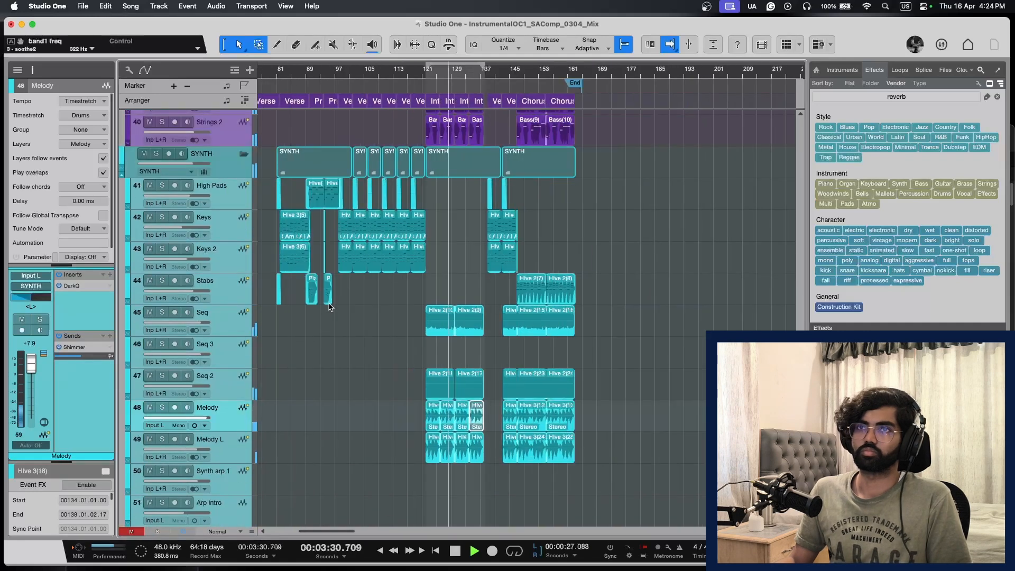
pyautogui.click(229, 160)
pyautogui.press('e')
pyautogui.press('e')
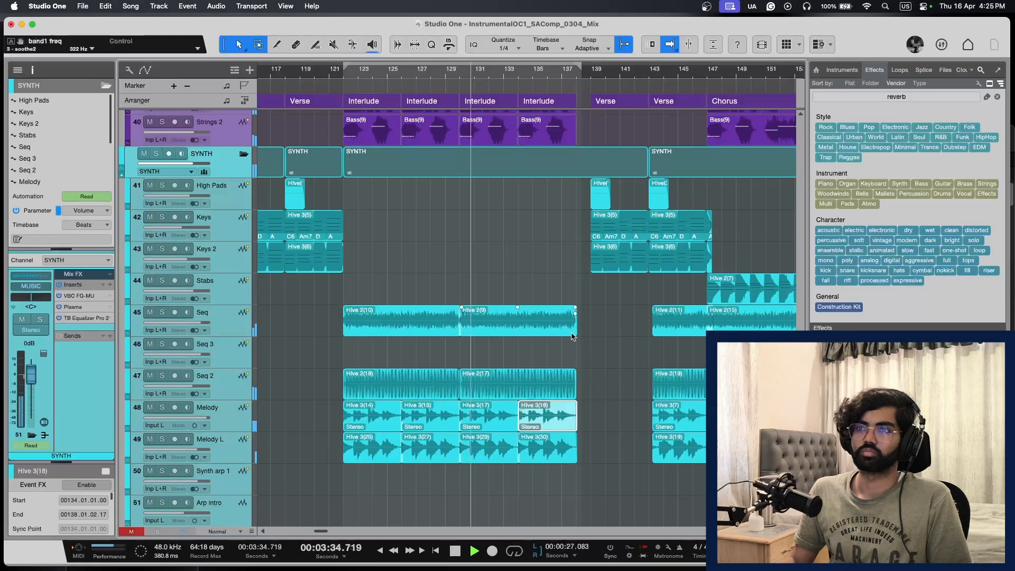
pyautogui.press('w')
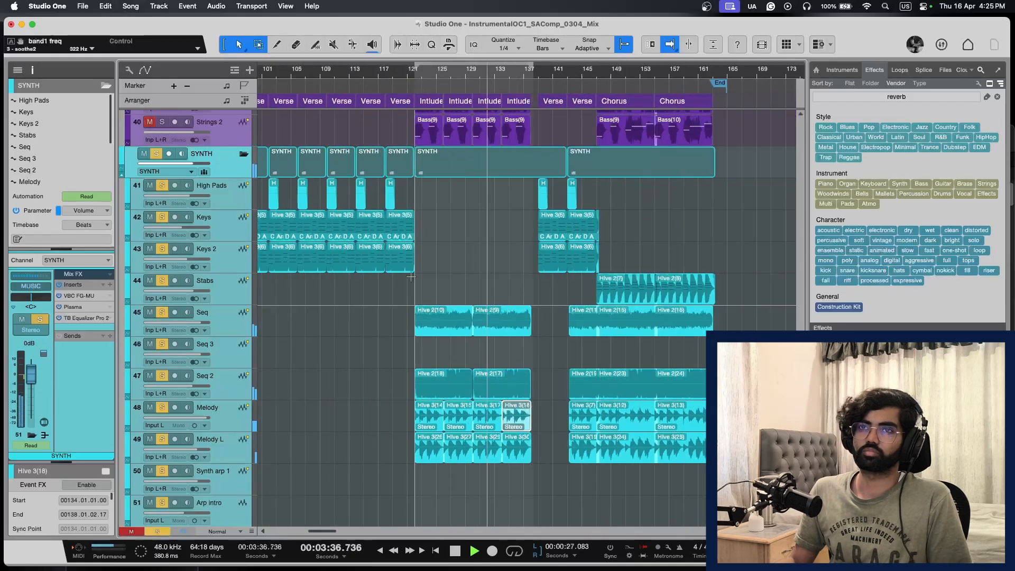
pyautogui.click(144, 153)
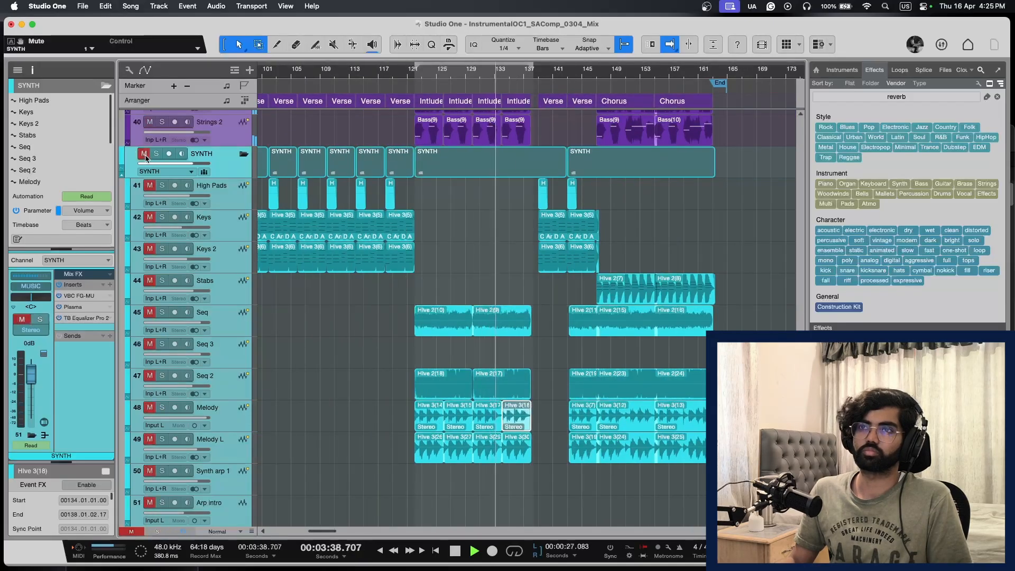
pyautogui.click(145, 154)
pyautogui.hotkey('shift', 'w')
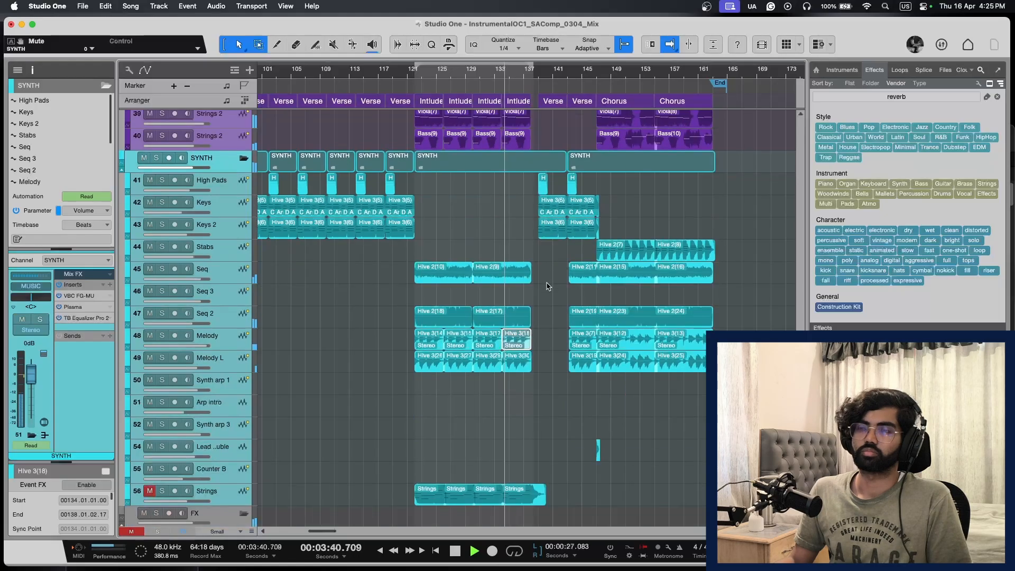
# Step: Restart playback at the start of the Interlude and solo Lead 2 on track 61 with its Lead(14) event selected
pyautogui.hscroll(3, 547, 286)
pyautogui.hotkey('shift', 'e')
pyautogui.hotkey('shift', 'e')
pyautogui.press('f')
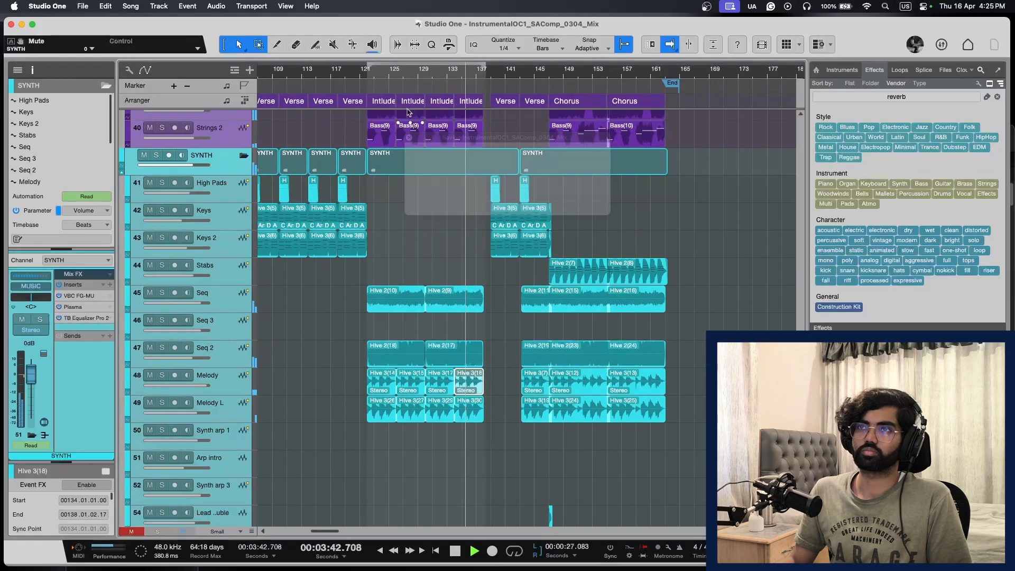
pyautogui.click(370, 76)
pyautogui.scroll(-10, 417, 359)
pyautogui.press('e')
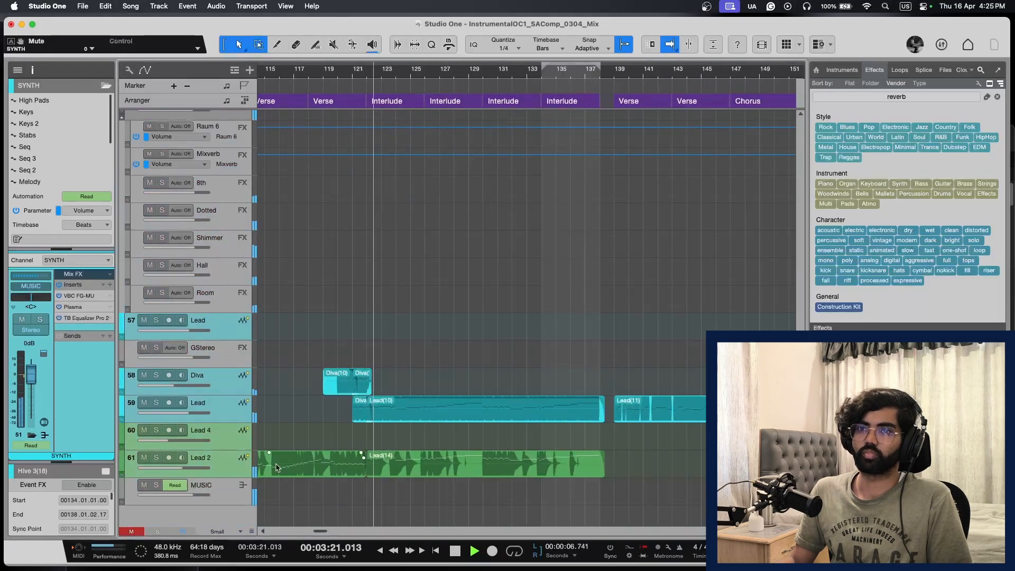
pyautogui.click(372, 459)
pyautogui.press('s')
# Step: Duplicate the Lead 2 track, move the Lead(14) event onto the copy, and replay the Interlude unsoloed with the loop range on that event
pyautogui.rightClick(246, 470)
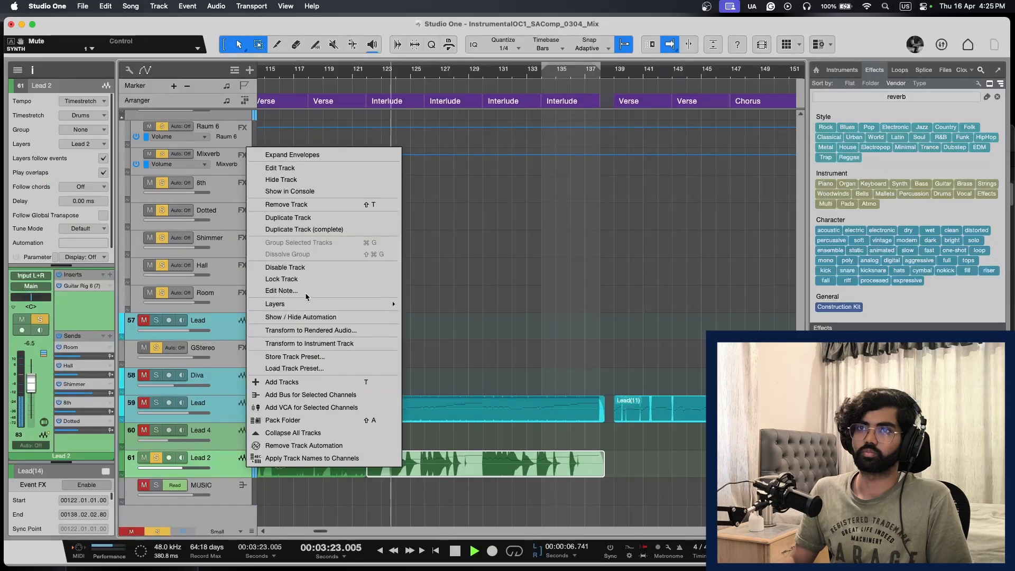
pyautogui.click(296, 217)
pyautogui.press('space')
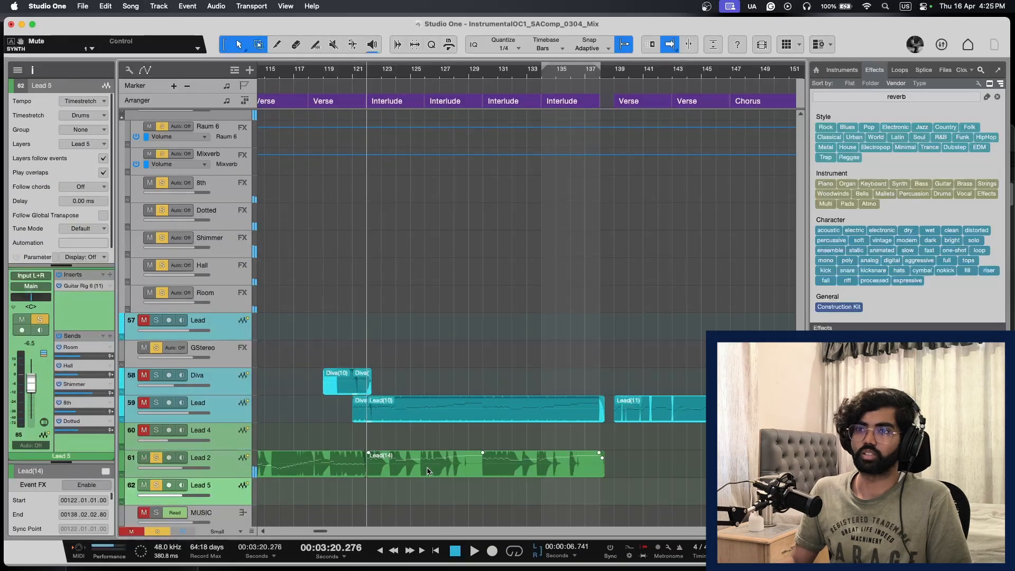
pyautogui.moveTo(428, 469); pyautogui.dragTo(427, 485)
pyautogui.hotkey('shift', 's')
pyautogui.press('space')
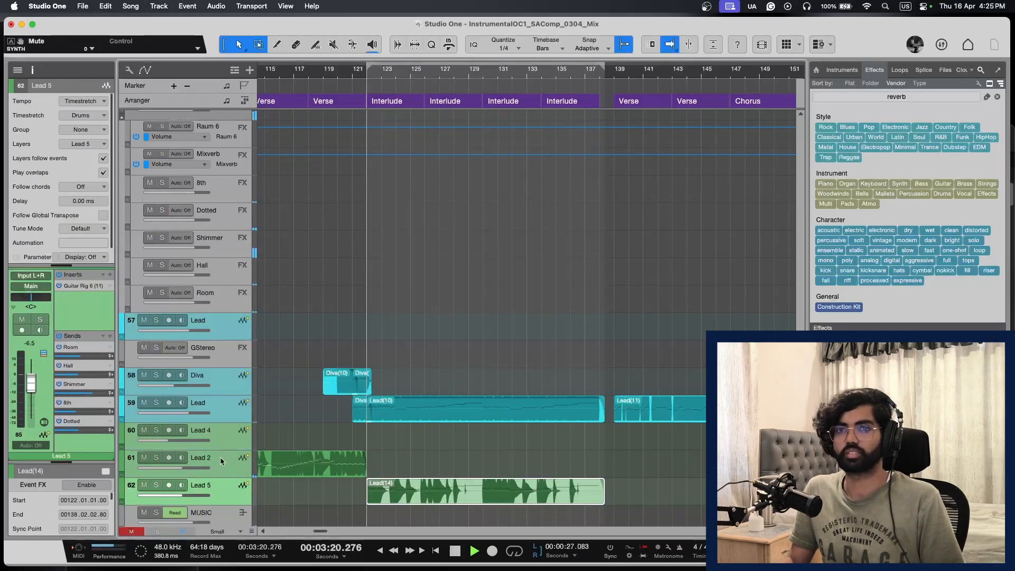
# Step: Set the Hall send level of the duplicated lead track to -7.1 dB during playback
pyautogui.moveTo(87, 374); pyautogui.dragTo(220, 376)
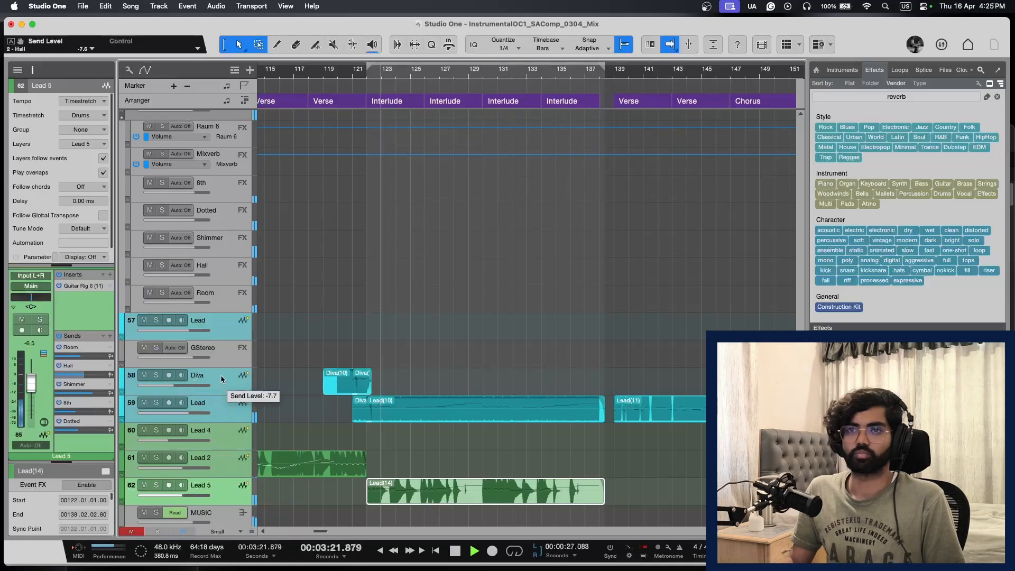
pyautogui.press('w')
pyautogui.press('w')
pyautogui.press('w')
# Step: Set the duplicated lead track's volume to -9.0 dB and save the song
pyautogui.moveTo(170, 499); pyautogui.dragTo(74, 503)
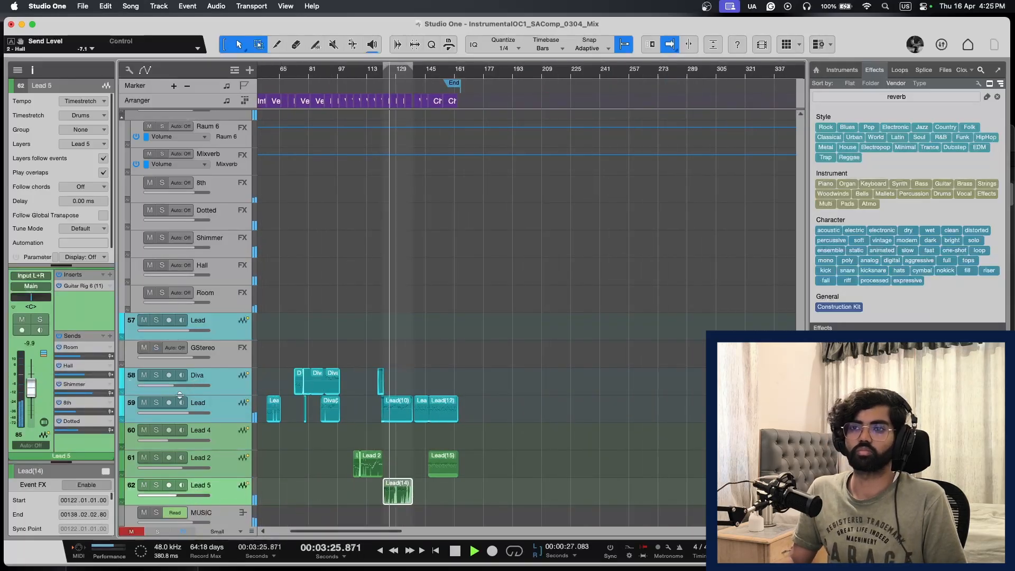
pyautogui.press('e')
pyautogui.press('e')
pyautogui.press('e')
pyautogui.moveTo(198, 498); pyautogui.dragTo(226, 494)
pyautogui.press('super+s')
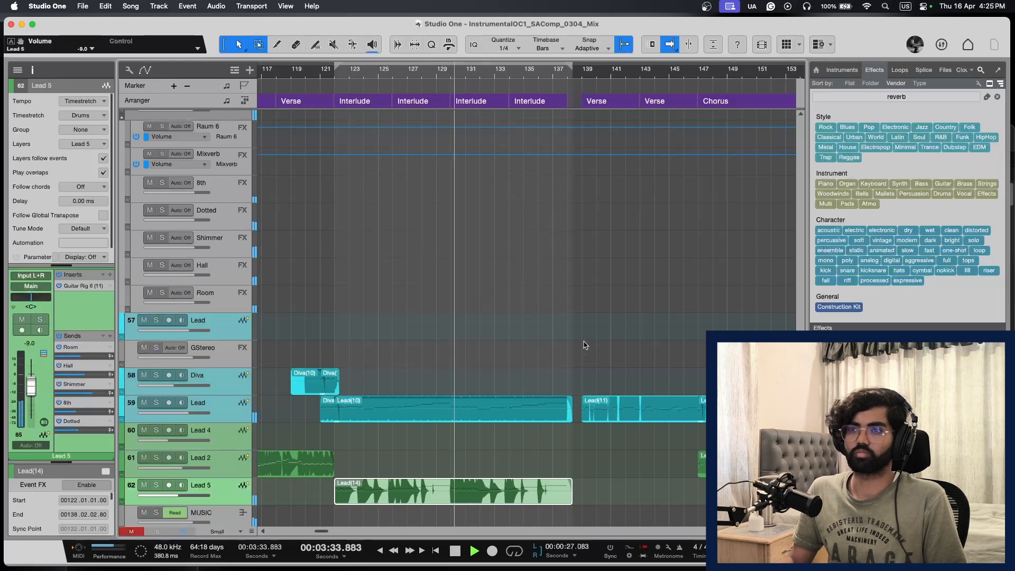
# Step: Open soothe2 on the MUSIC bus from the console and toggle its bypass to compare the sound
pyautogui.moveTo(511, 400); pyautogui.dragTo(510, 401)
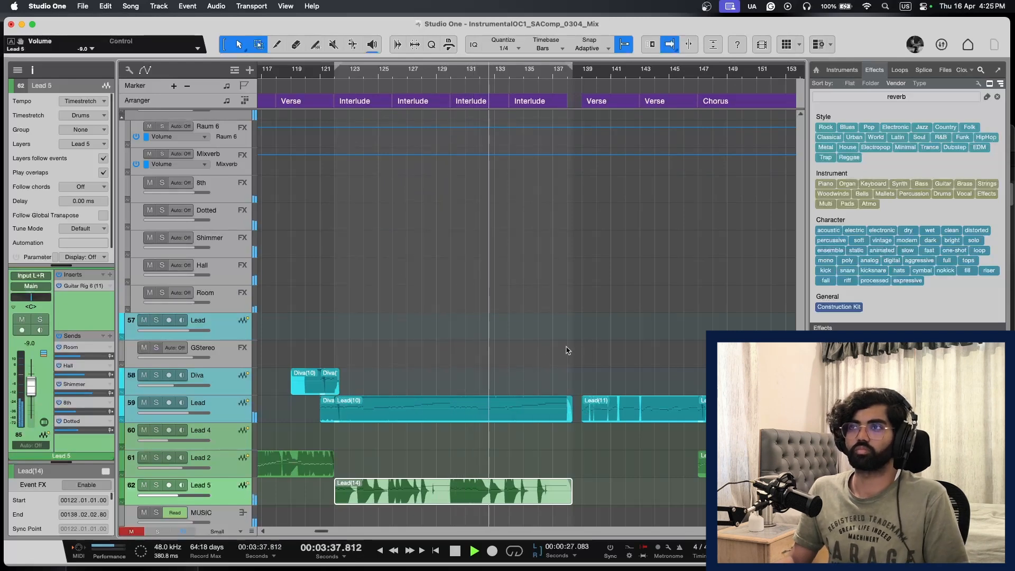
pyautogui.press('F3')
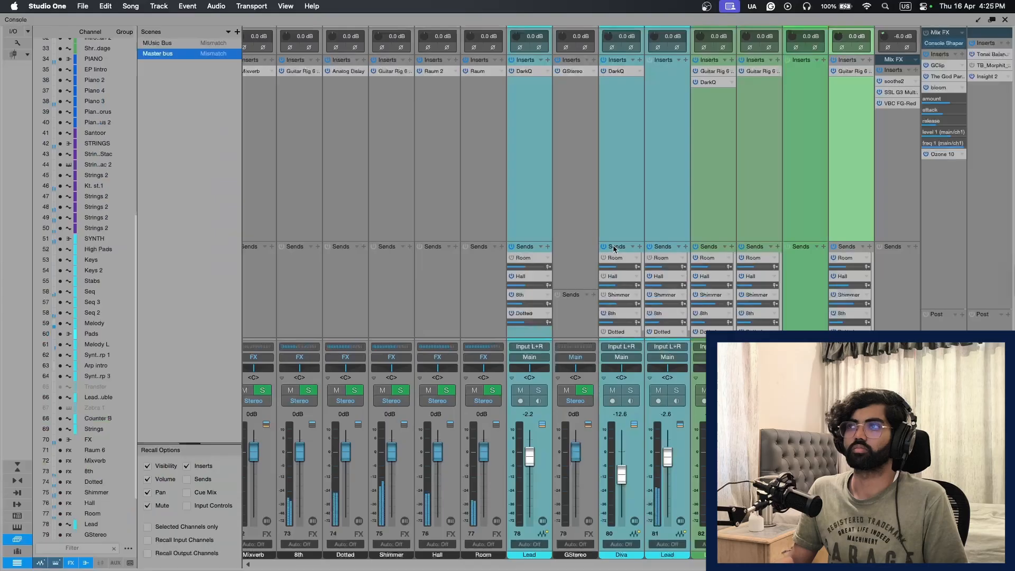
pyautogui.click(892, 82)
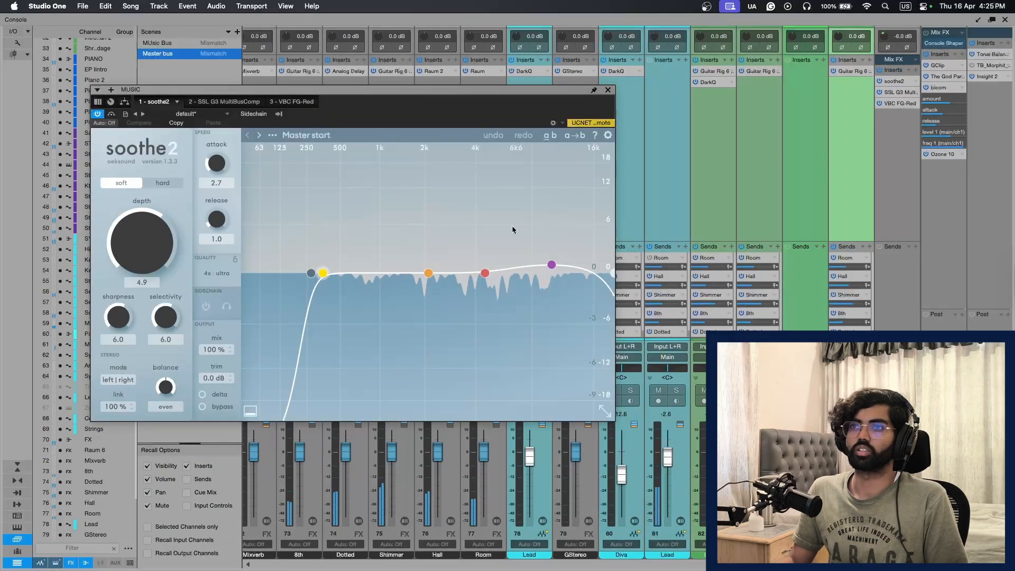
pyautogui.click(96, 115)
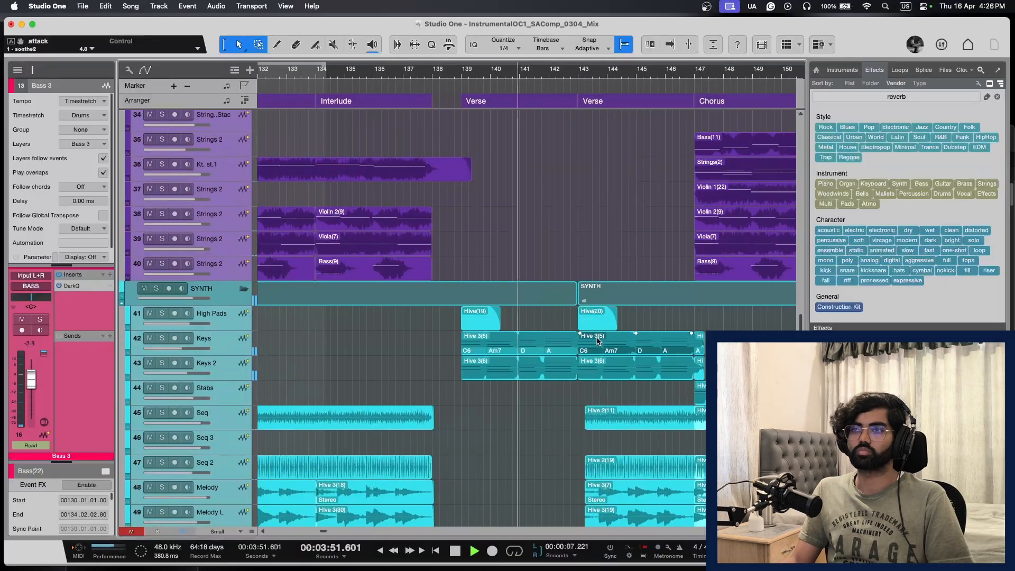
# Step: Replay the transition from the Interlude into the Verse and select both Verse events on track 16, Shreddage 2
pyautogui.press('f')
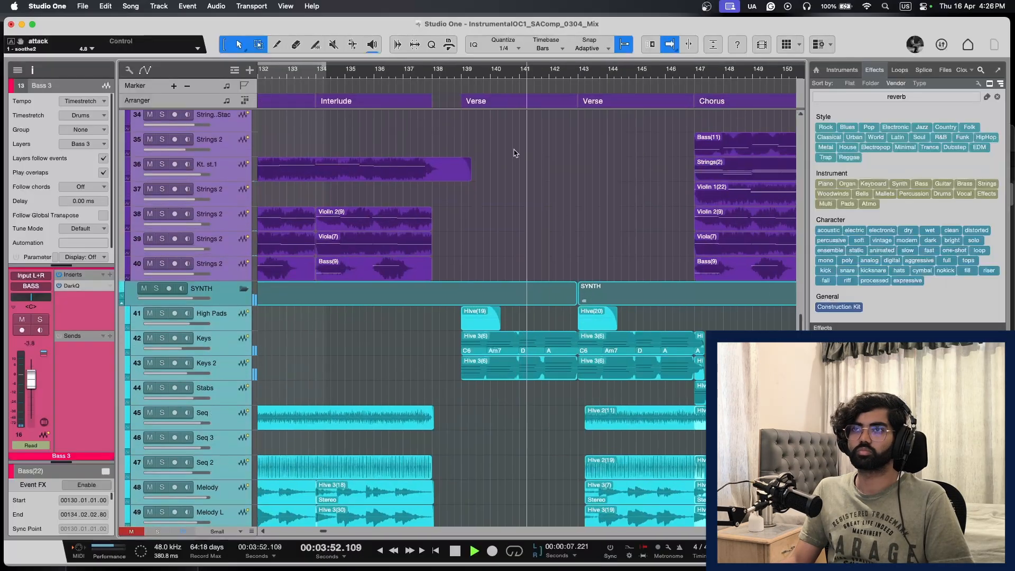
pyautogui.press('w')
pyautogui.scroll(15, 512, 319)
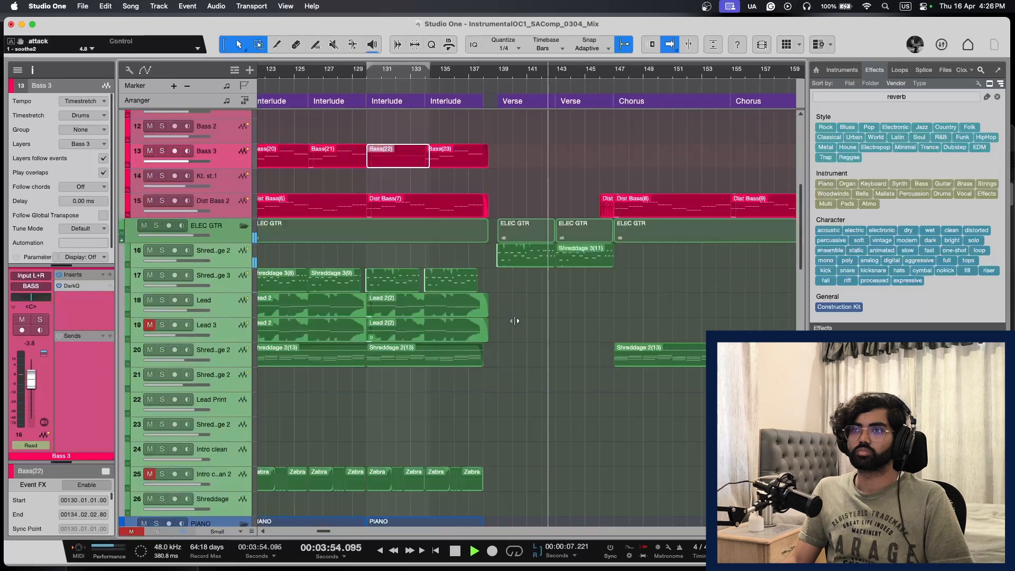
pyautogui.click(484, 72)
pyautogui.press('w')
pyautogui.press('w')
pyautogui.press('w')
pyautogui.press('e')
pyautogui.press('e')
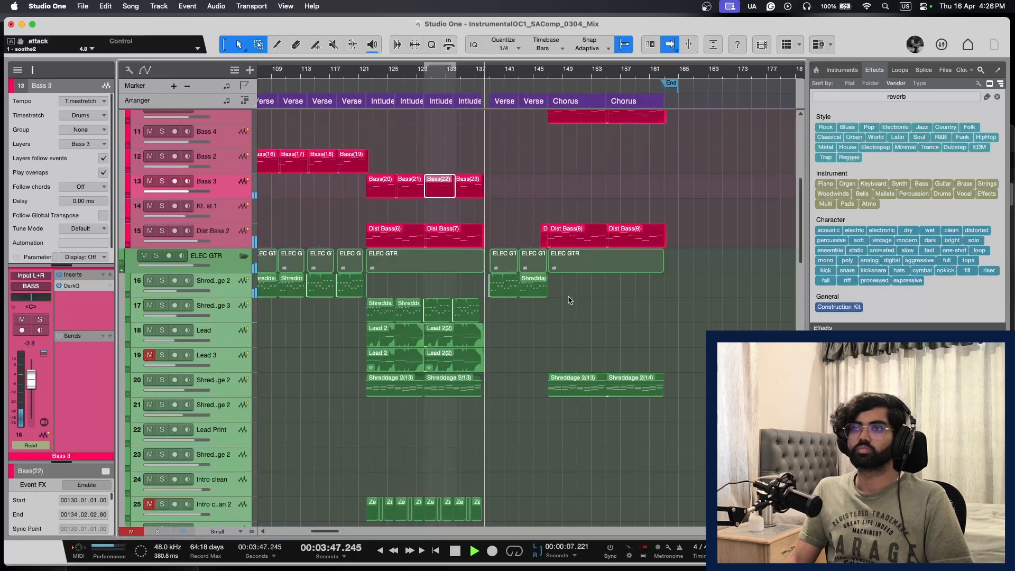
pyautogui.press('space')
pyautogui.moveTo(604, 295); pyautogui.dragTo(491, 286)
pyautogui.press('e')
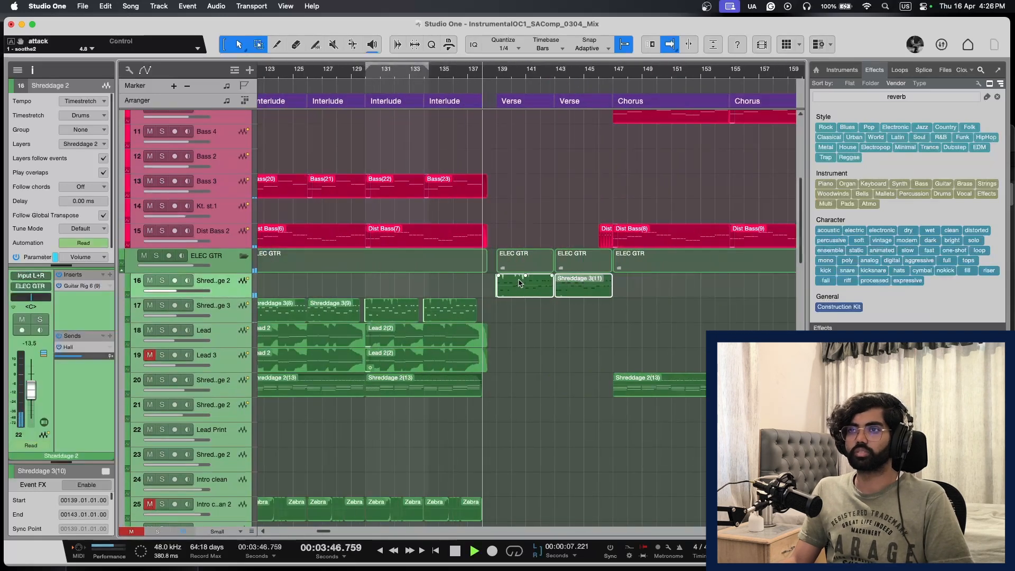
# Step: Set the volume automation of Shreddage 2 on track 16 to -7.2 dB across the two Verse sections from bar 138 to 148
pyautogui.press('a')
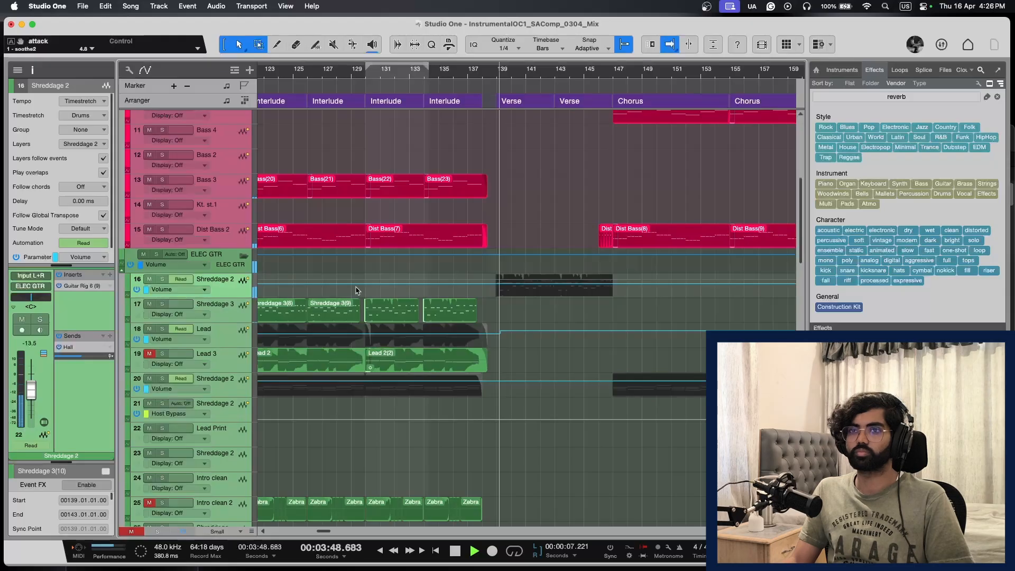
pyautogui.click(204, 291)
pyautogui.click(571, 288)
pyautogui.hotkey('shift', 'e')
pyautogui.hotkey('shift', 'e')
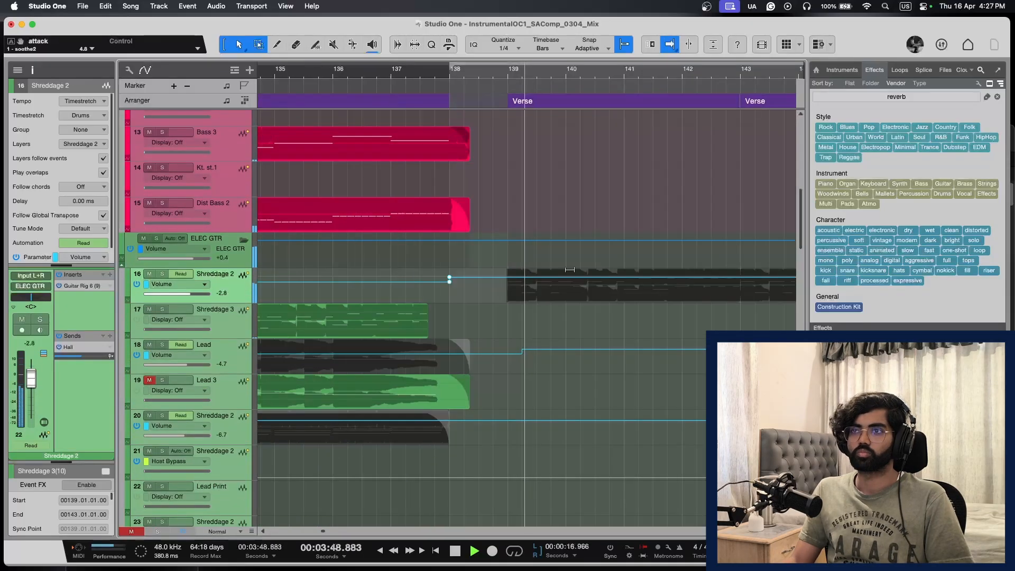
pyautogui.moveTo(568, 278); pyautogui.dragTo(568, 287)
pyautogui.press('w')
pyautogui.press('w')
pyautogui.hscroll(3, 705, 291)
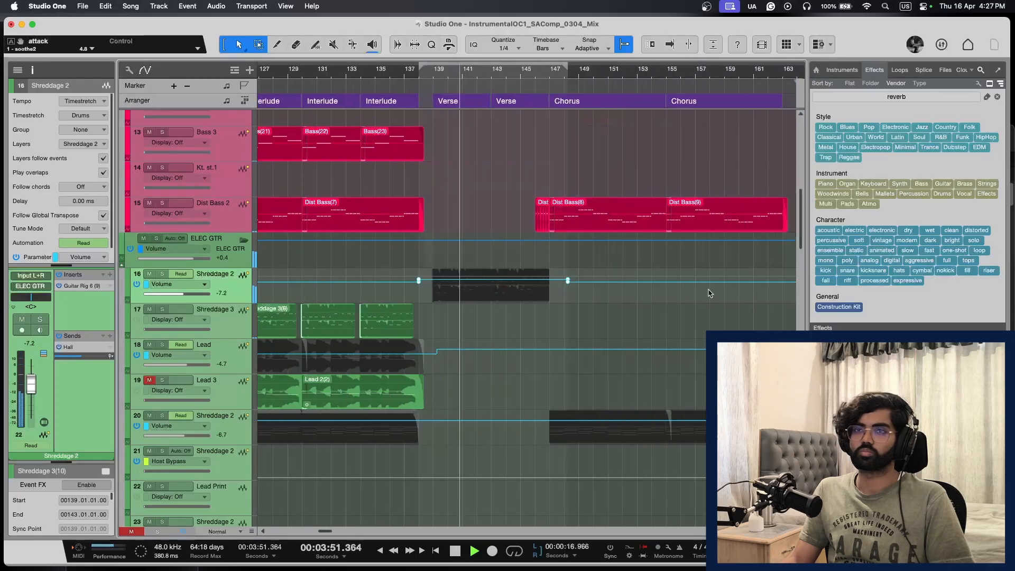
pyautogui.press('f')
pyautogui.press('a')
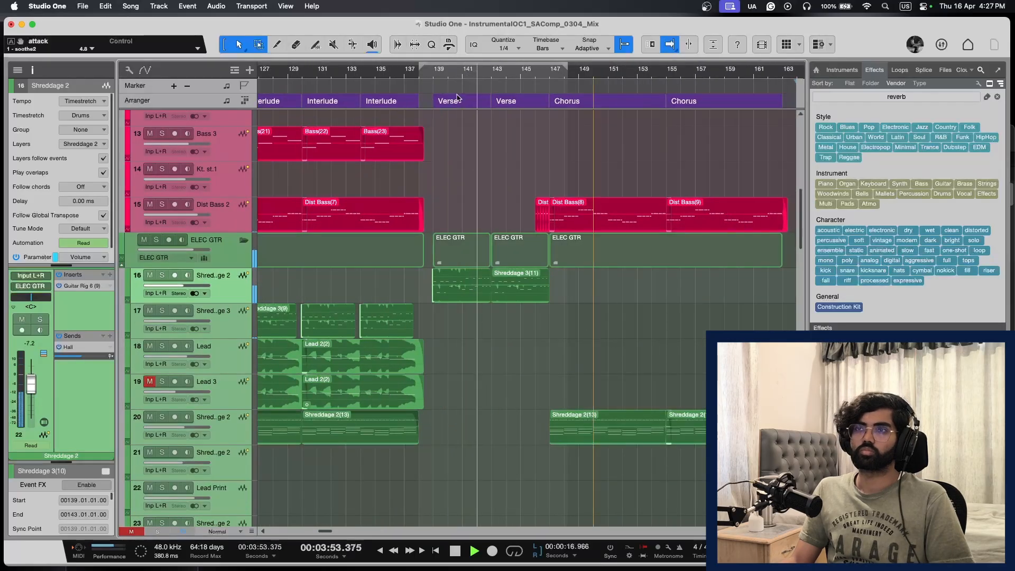
# Step: Replay the Verse and trim track 16's Shreddage 2 volume automation down to -8.7 dB over the same range
pyautogui.click(427, 73)
pyautogui.press('e')
pyautogui.press('e')
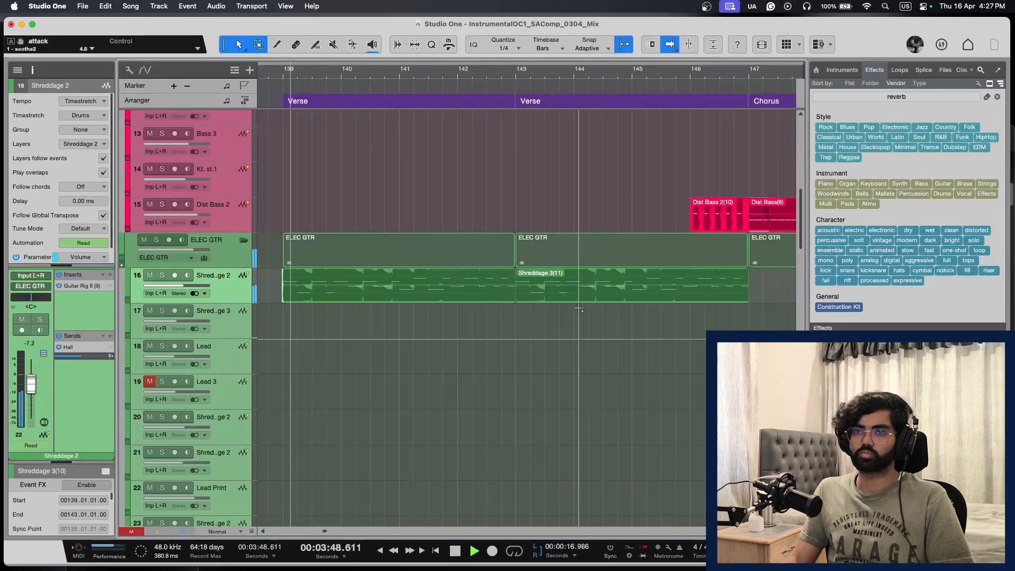
pyautogui.hscroll(-3, 578, 260)
pyautogui.hotkey('shift', 'w')
pyautogui.press('w')
pyautogui.press('a')
pyautogui.hotkey('shift', 'e')
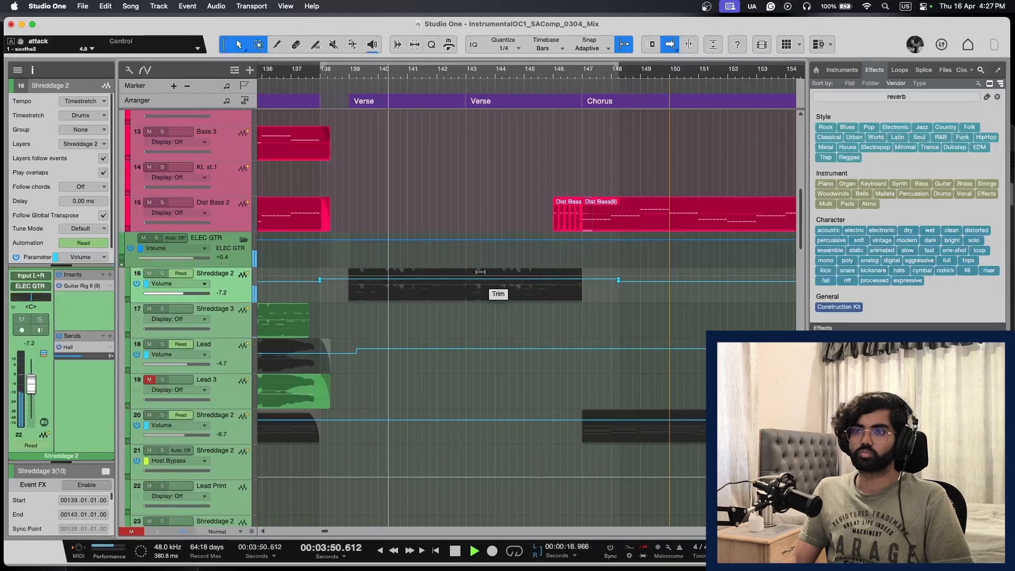
pyautogui.press('a')
# Step: Shape the SYNTH folder's volume automation to rise from bar 143 to a peak just before the Chorus and return by bar 148
pyautogui.scroll(-20, 521, 337)
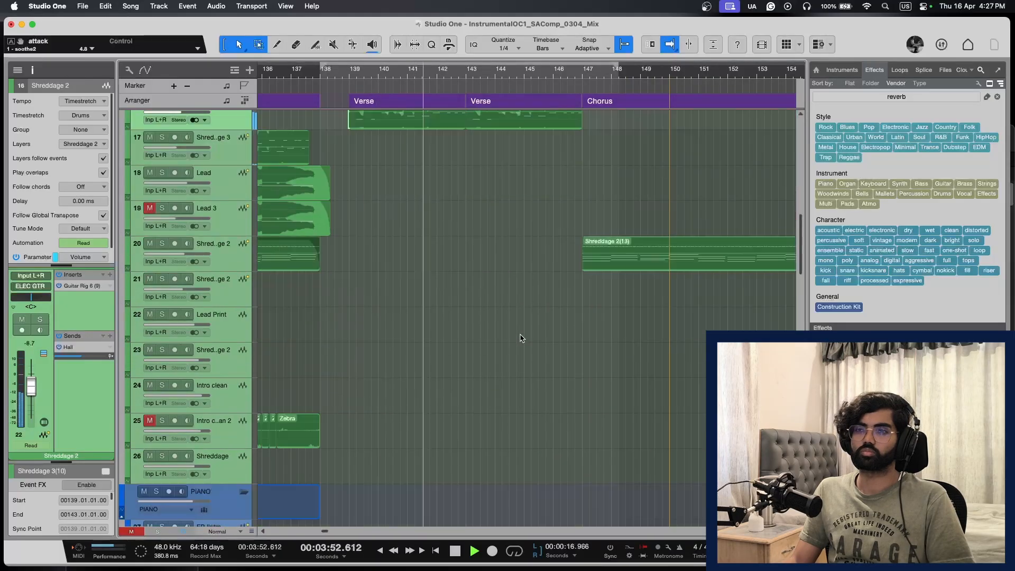
pyautogui.scroll(5, 517, 342)
pyautogui.hscroll(-3, 581, 354)
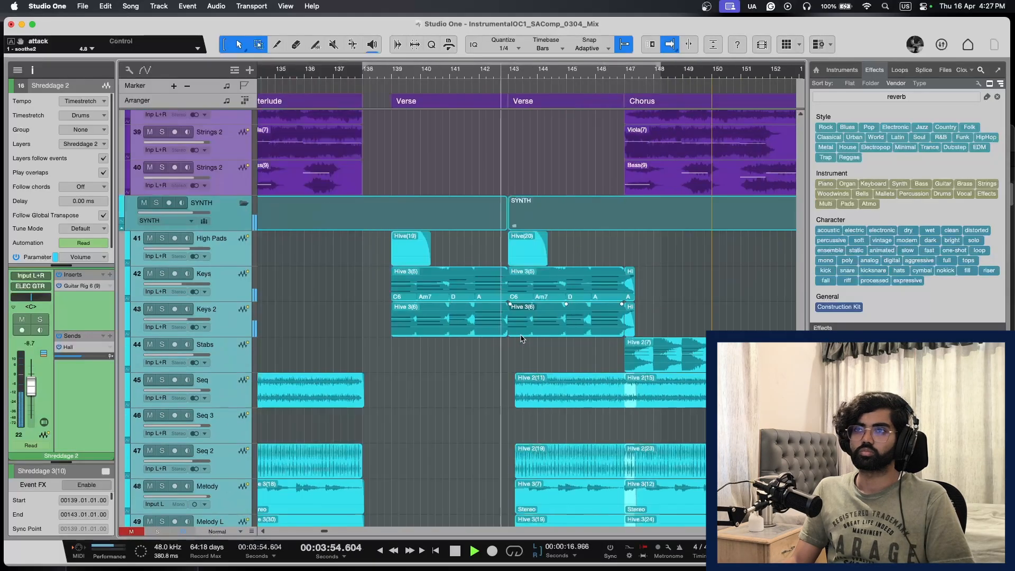
pyautogui.hscroll(3, 659, 372)
pyautogui.press('a')
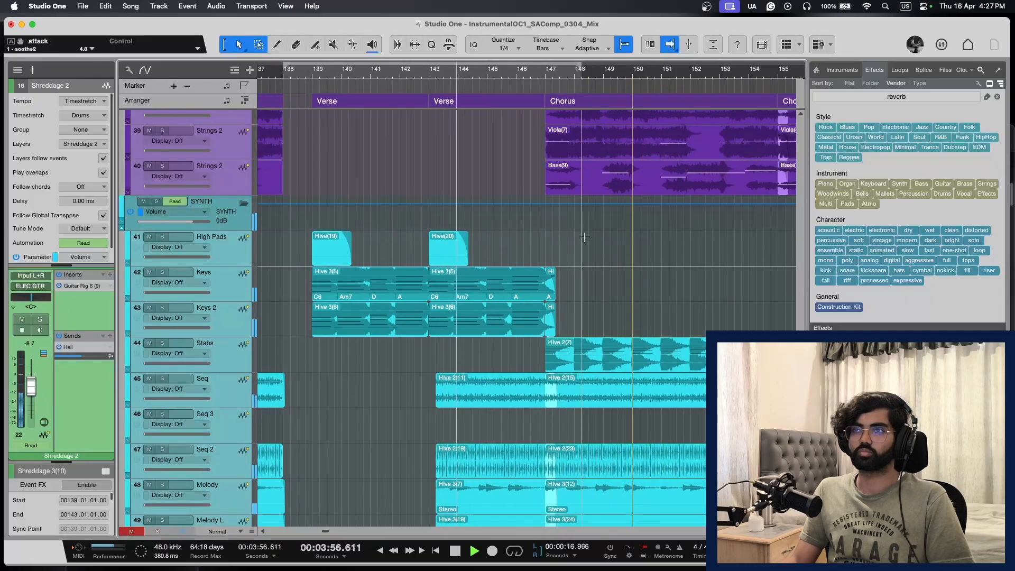
pyautogui.click(546, 205)
pyautogui.press('space')
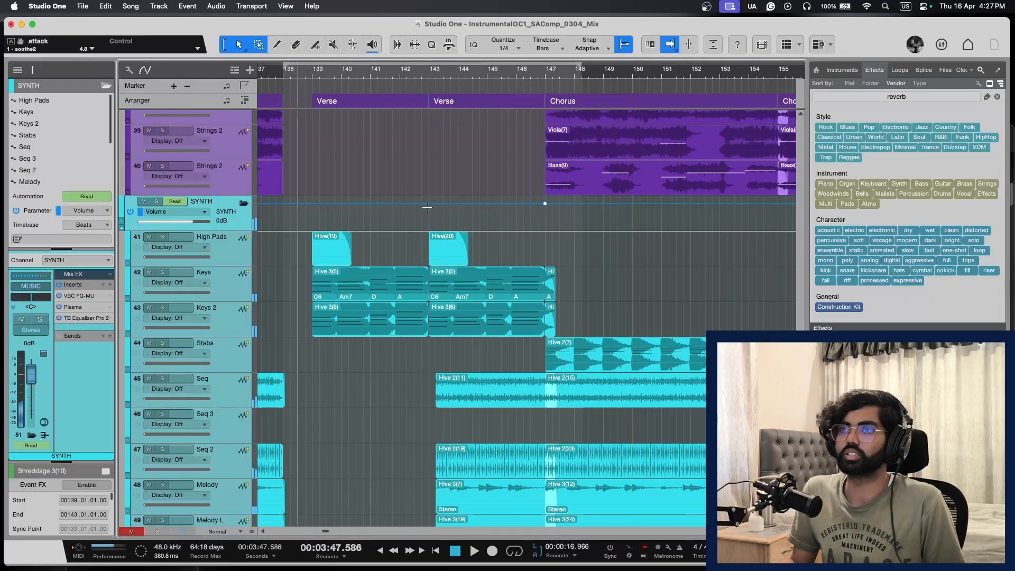
pyautogui.click(497, 205)
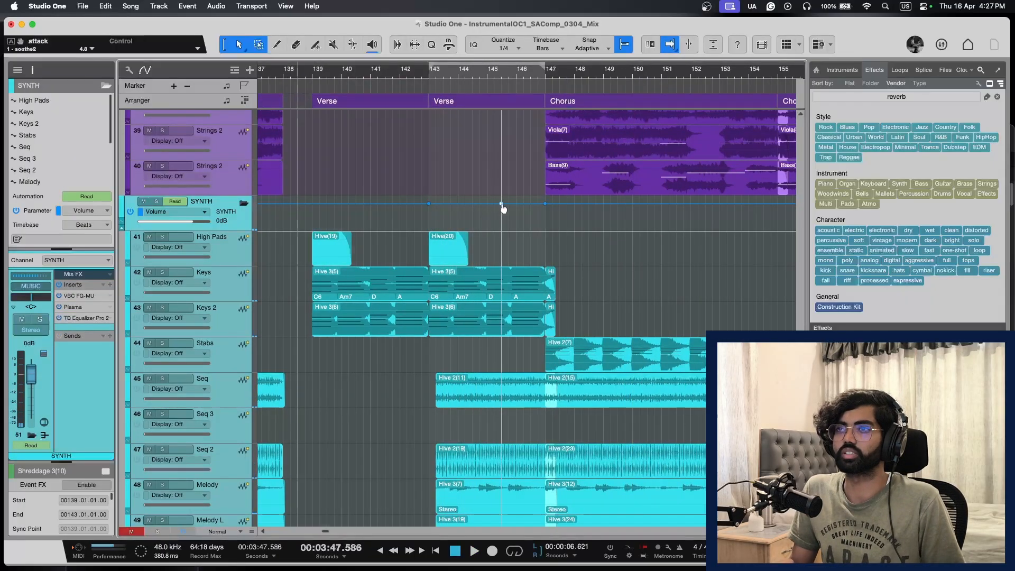
pyautogui.moveTo(503, 209); pyautogui.dragTo(540, 197)
# Step: Play the Verse leading into the Chorus with the SYNTH volume swell and save the song
pyautogui.press('space')
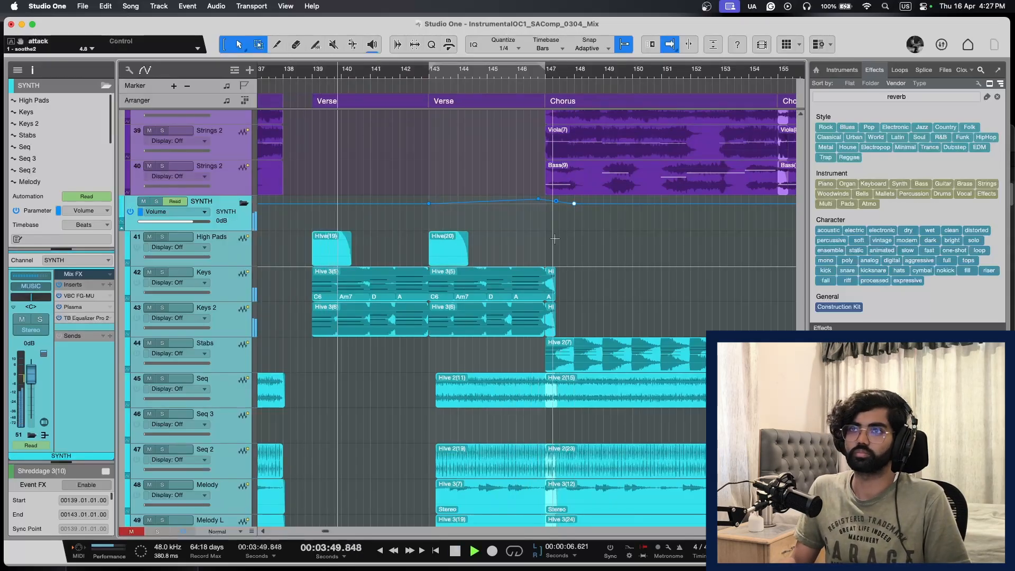
pyautogui.scroll(-1, 592, 259)
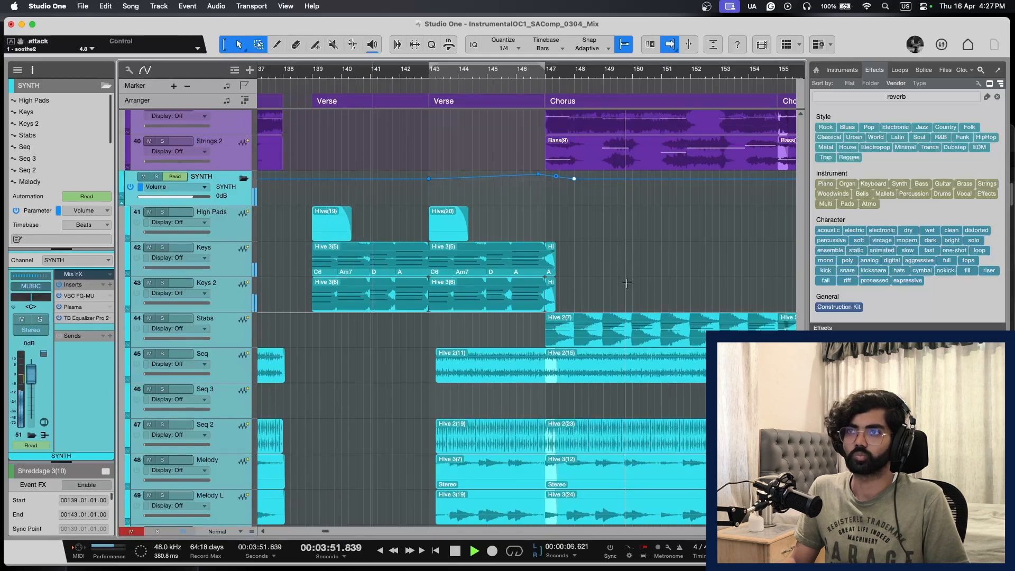
pyautogui.scroll(-1, 630, 283)
pyautogui.press('super+s')
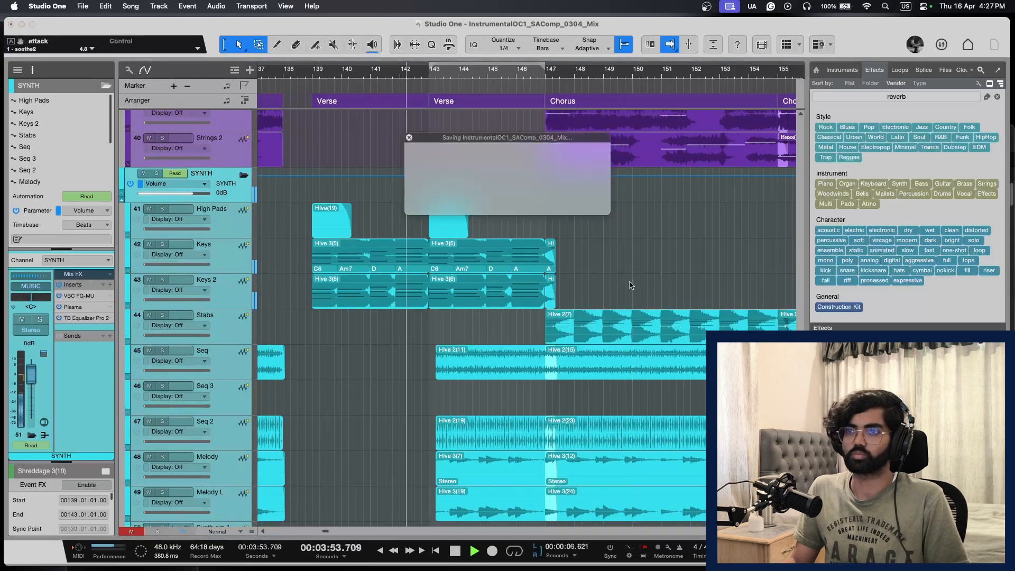
# Step: Play from the Verse into the final Chorus and examine the synth, guitar, bass and drum tracks along the way
pyautogui.scroll(-1, 629, 282)
pyautogui.press('e')
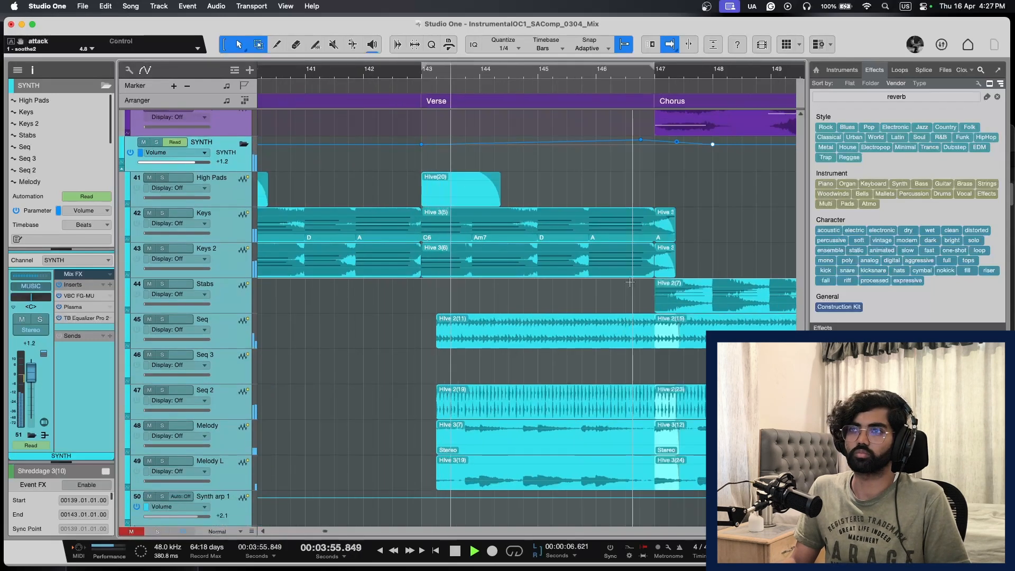
pyautogui.press('w')
pyautogui.hotkey('shift', 'e')
pyautogui.hotkey('shift', 'e')
pyautogui.scroll(-5, 630, 287)
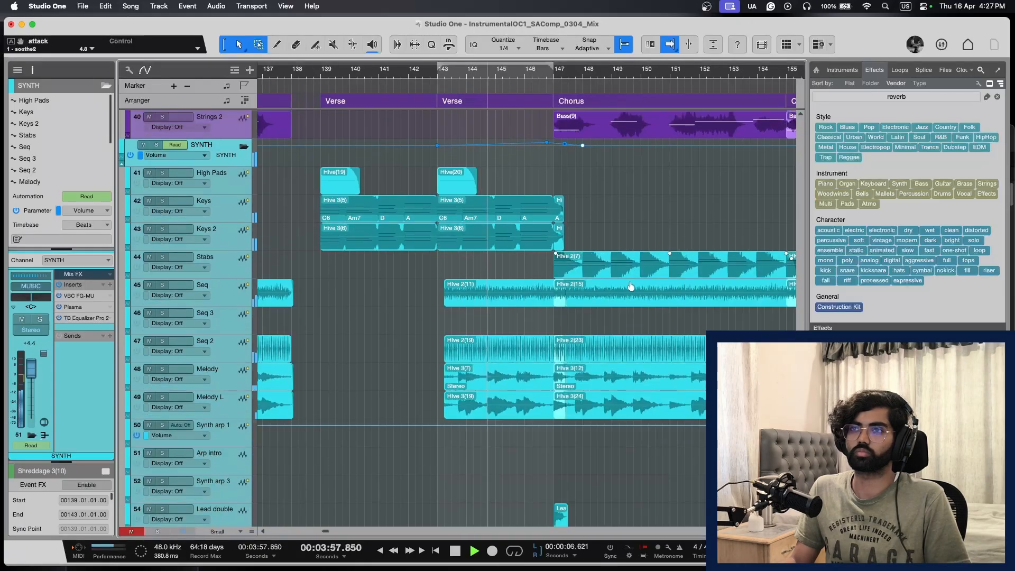
pyautogui.hscroll(4, 630, 286)
pyautogui.hotkey('shift', 'e')
pyautogui.hotkey('shift', 'e')
pyautogui.press('e')
pyautogui.hotkey('shift', 'w')
pyautogui.hotkey('shift', 'w')
pyautogui.hotkey('shift', 'w')
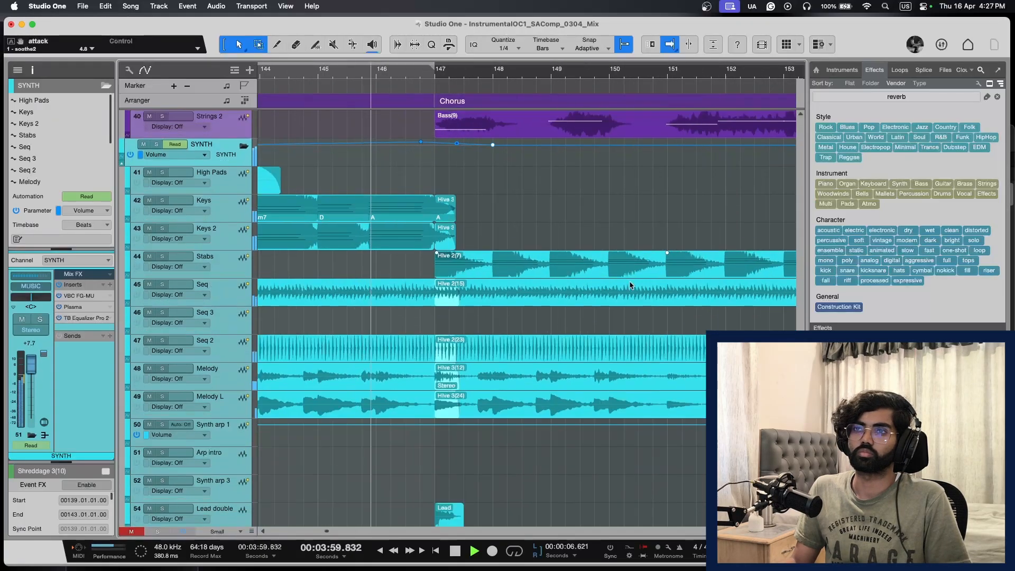
pyautogui.press('w')
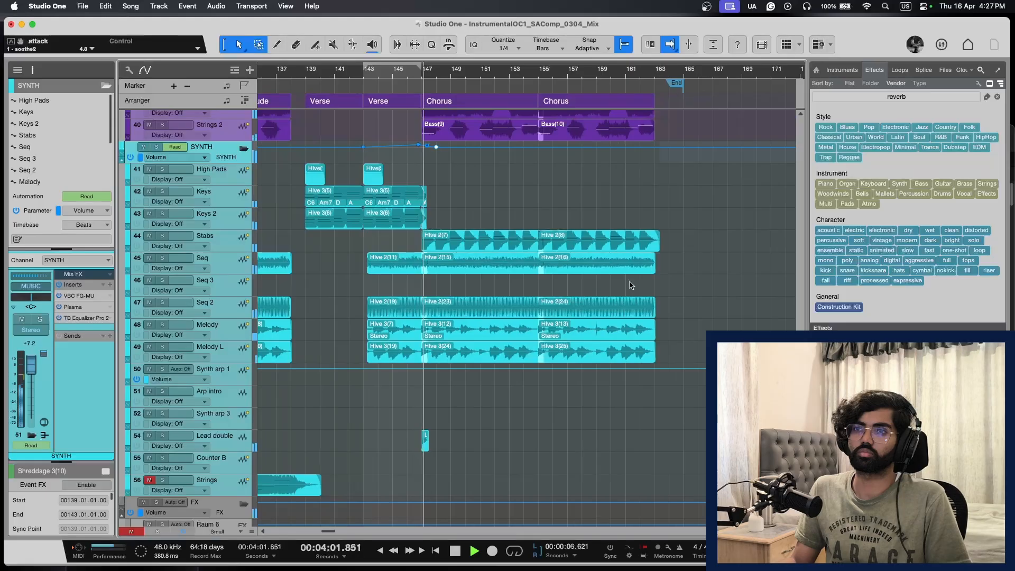
pyautogui.scroll(-5, 629, 285)
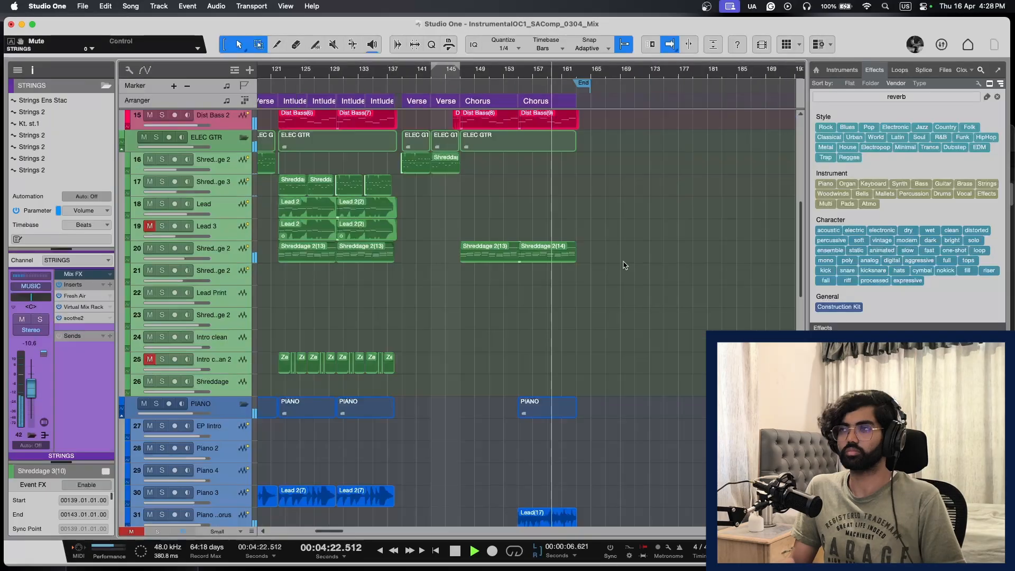
pyautogui.scroll(10, 624, 266)
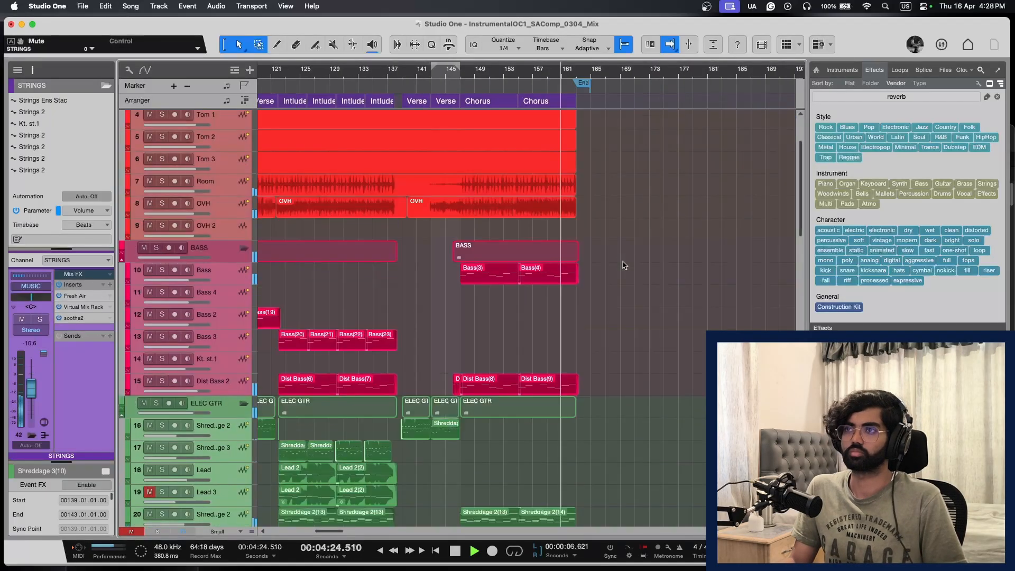
# Step: Save the song and play the final Chorus through to its end
pyautogui.press('super+s')
pyautogui.hotkey('shift', 'w')
pyautogui.hotkey('shift', 'w')
pyautogui.hotkey('shift', 'w')
pyautogui.hotkey('shift', 'w')
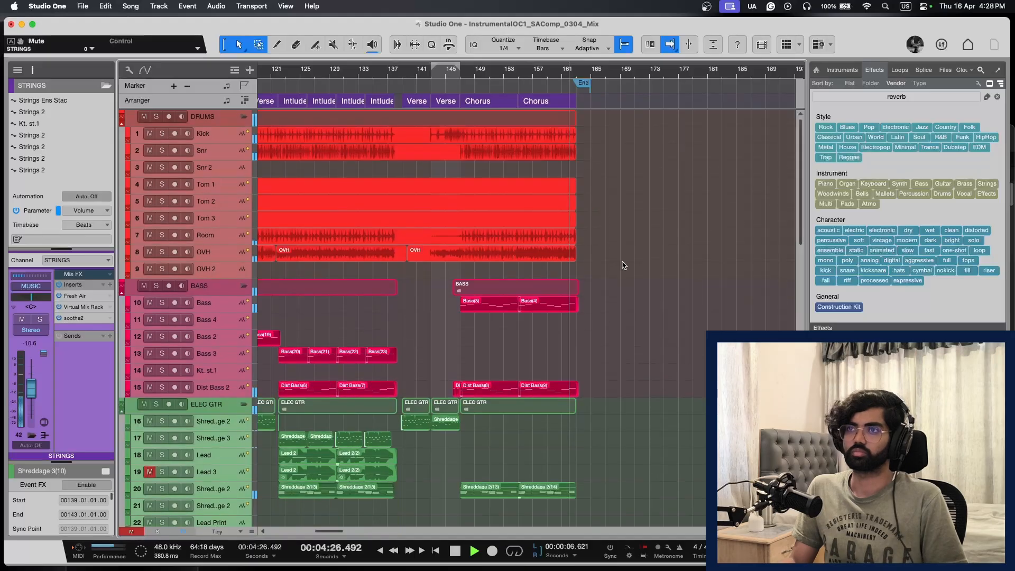
pyautogui.hscroll(-3, 623, 265)
pyautogui.hotkey('shift', 'e')
pyautogui.hotkey('shift', 'e')
pyautogui.hscroll(3, 622, 265)
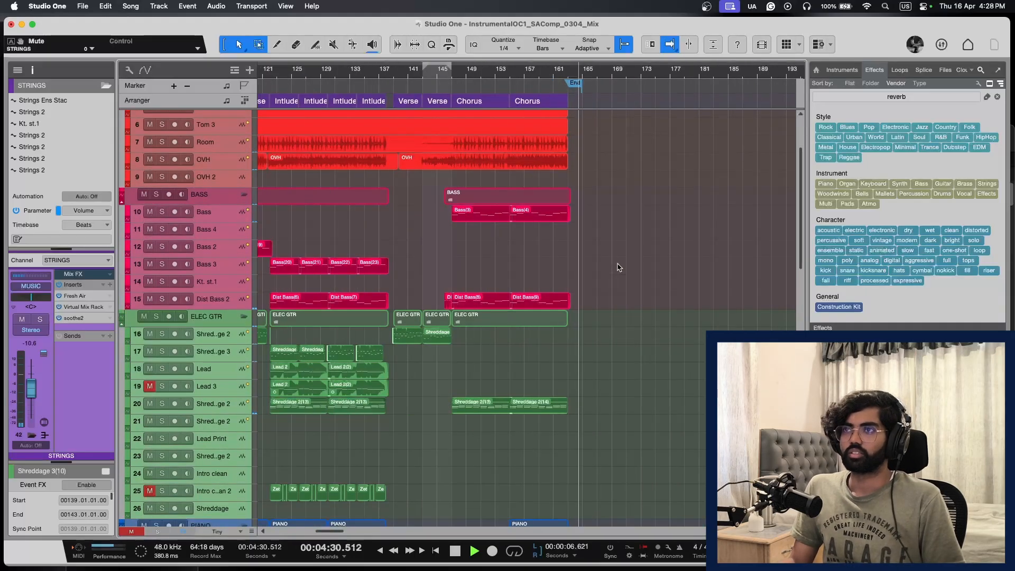
# Step: Move the End marker past the final Chorus to 166.04.01.00 and save the song with playback stopped
pyautogui.press('e')
pyautogui.press('e')
pyautogui.press('e')
pyautogui.moveTo(581, 83); pyautogui.dragTo(638, 85)
pyautogui.press('space')
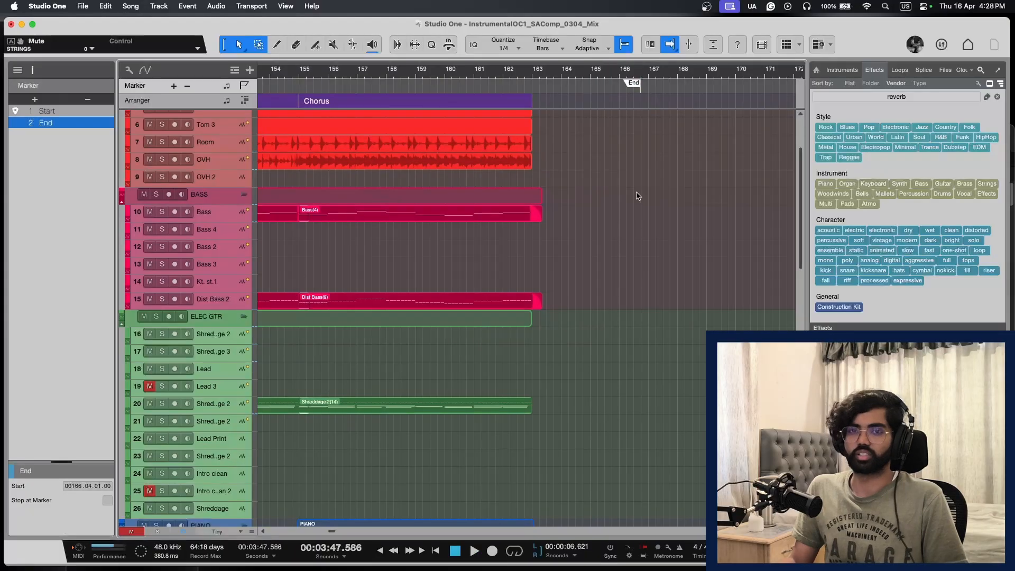
pyautogui.press('super+s')
# Step: Show the song's arrangement in overview and return the playhead to the very start
pyautogui.hotkey('shift', 'w')
pyautogui.hotkey('shift', 'w')
pyautogui.hotkey('shift', 'w')
pyautogui.press('w')
pyautogui.press('w')
pyautogui.press('w')
pyautogui.press('w')
pyautogui.press('w')
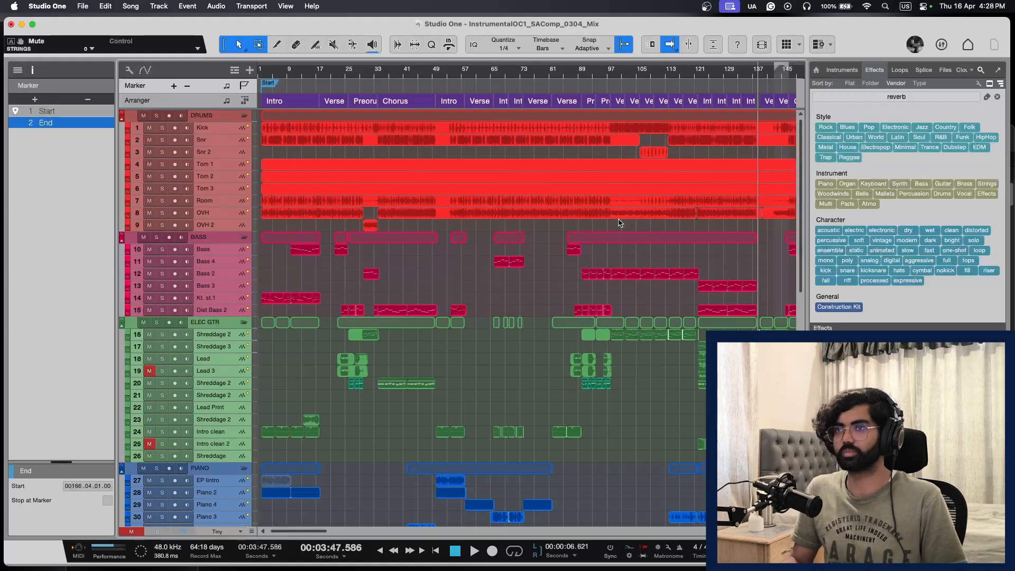
pyautogui.press('Home')
pyautogui.press('e')
pyautogui.press('e')
pyautogui.press('e')
pyautogui.press('e')
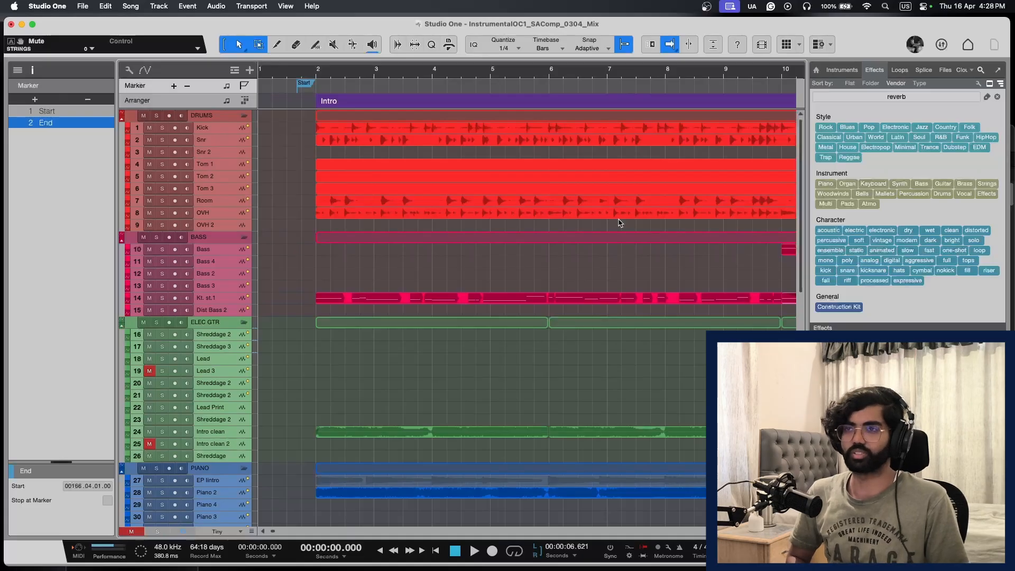
pyautogui.press('w')
pyautogui.press('w')
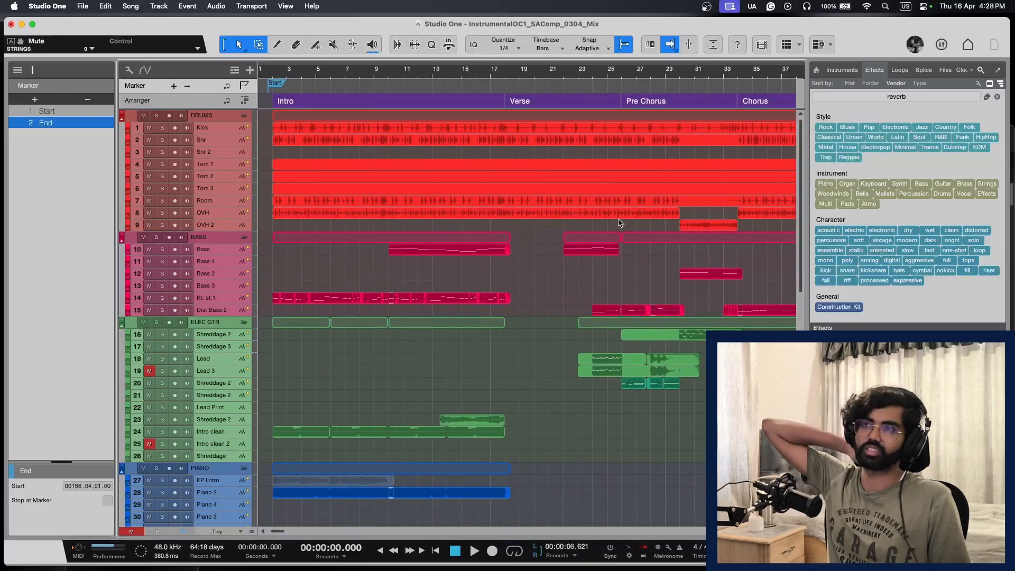
pyautogui.press('w')
pyautogui.press('w')
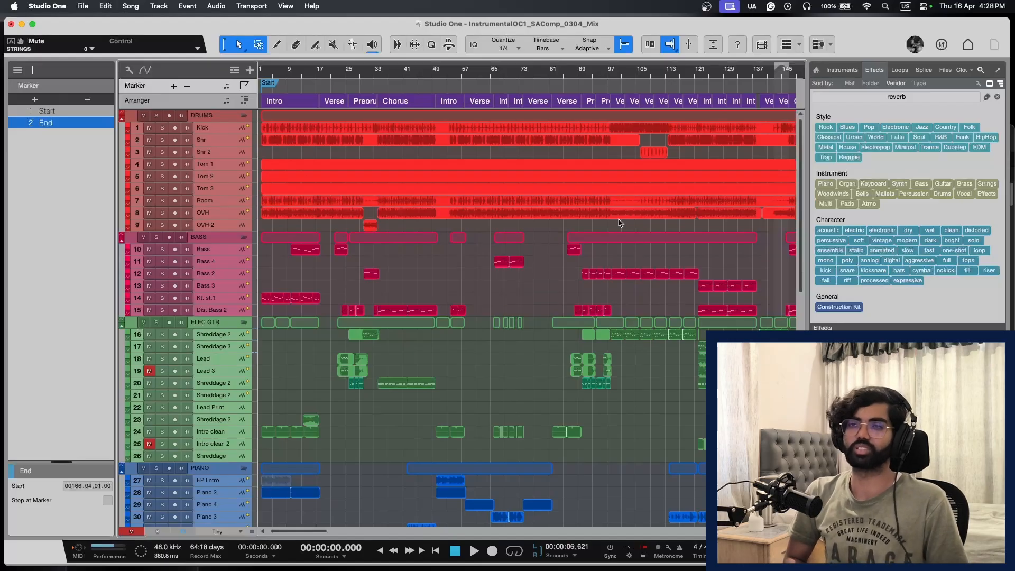
pyautogui.press('w')
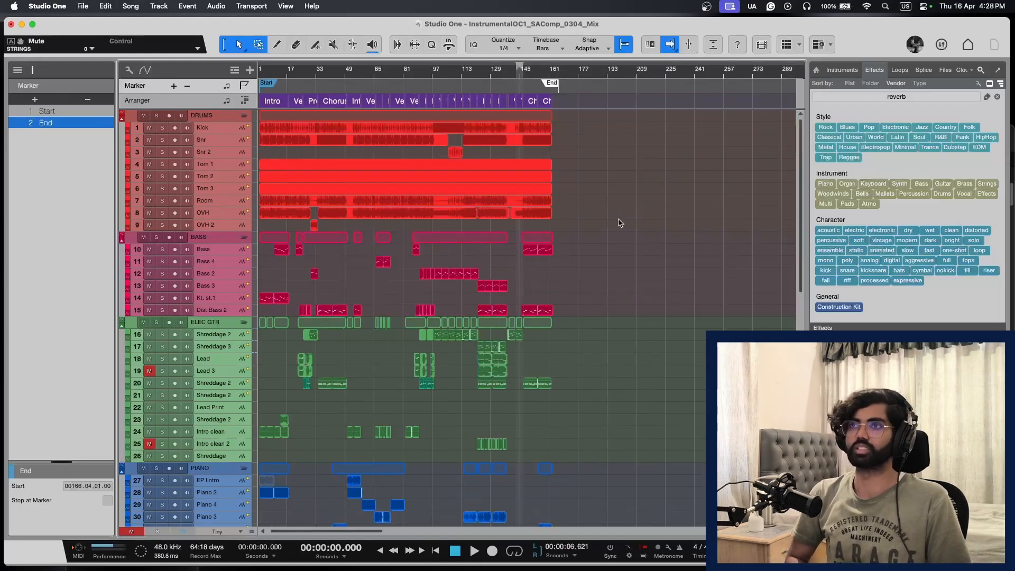
pyautogui.press('e')
pyautogui.press('e')
pyautogui.press('e')
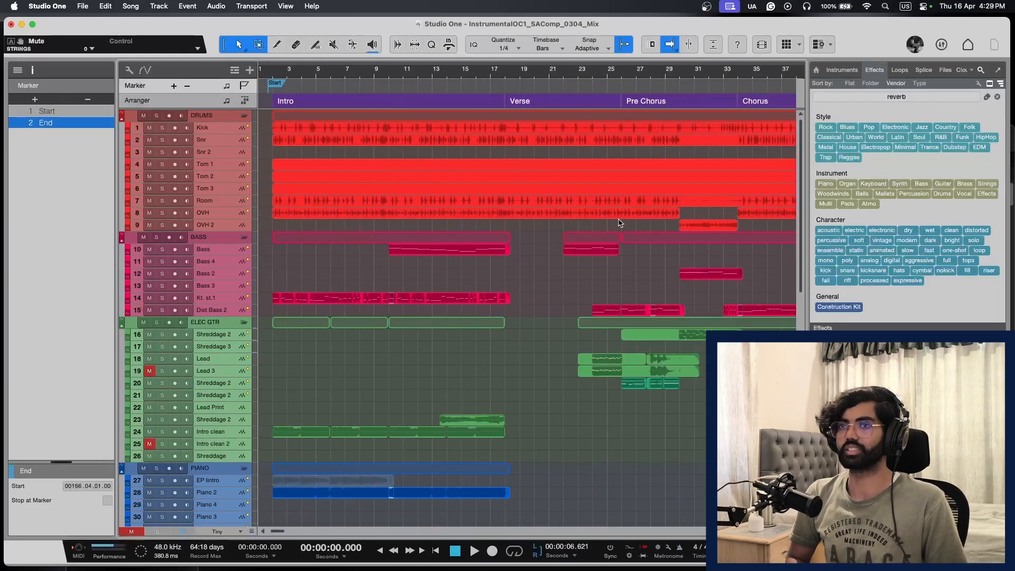
pyautogui.press('w')
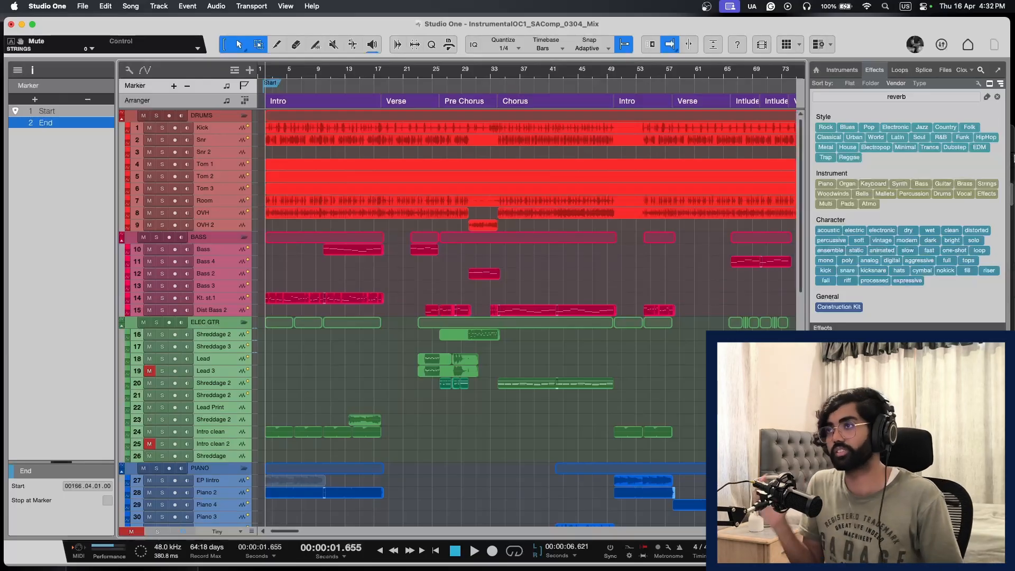
# Step: Play the Intro and move its two Dist Bass events from the Kt. st.1 track to the Dist Bass 2 track
pyautogui.press('e')
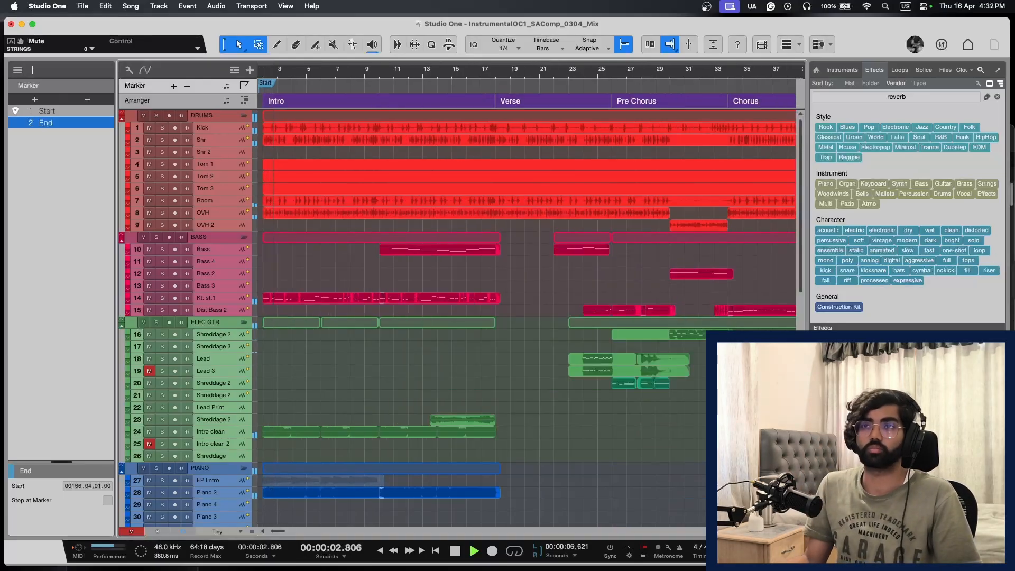
pyautogui.scroll(-10, 575, 381)
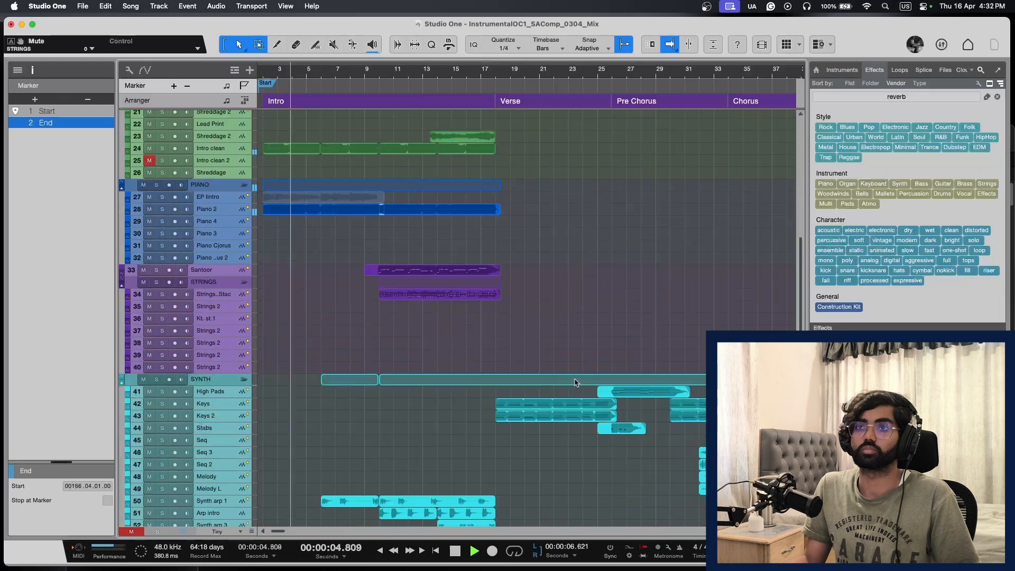
pyautogui.hotkey('shift', 'e')
pyautogui.scroll(10, 421, 370)
pyautogui.scroll(3, 422, 370)
pyautogui.press('w')
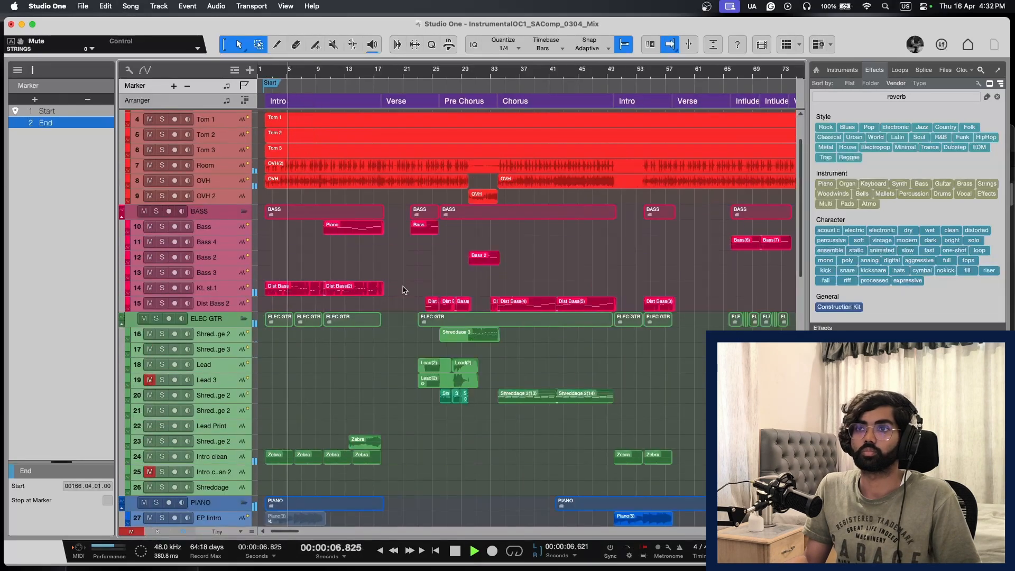
pyautogui.moveTo(398, 294); pyautogui.dragTo(292, 303)
pyautogui.hotkey('shift', 'e')
pyautogui.press('e')
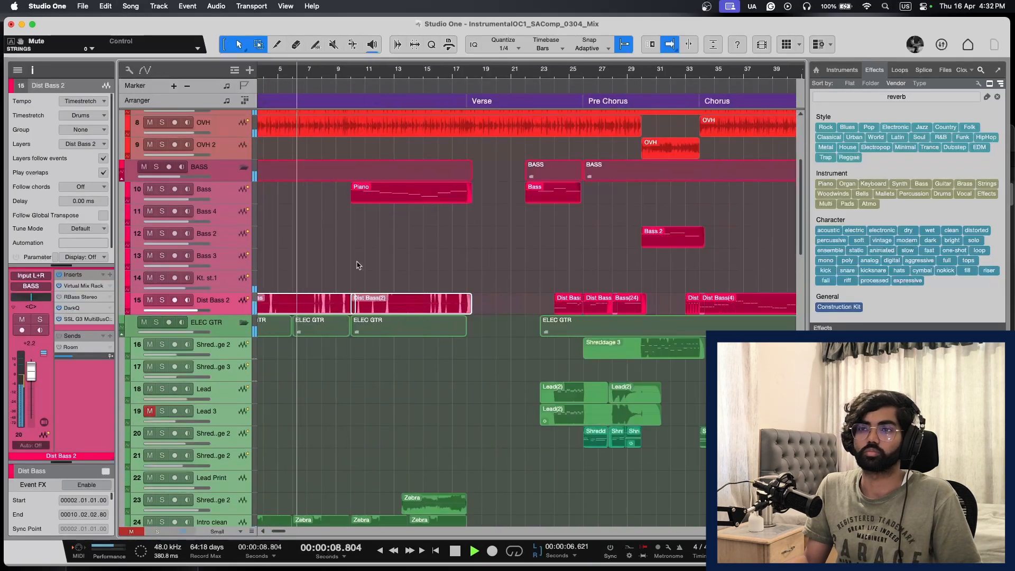
pyautogui.hscroll(-2, 358, 265)
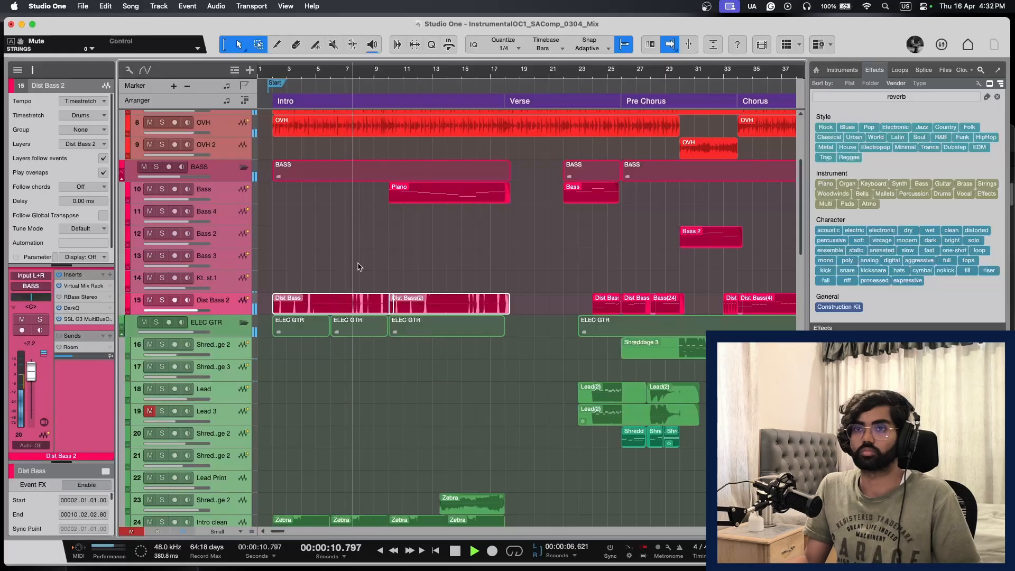
# Step: Inspect the soothe2 insert on the MUSIC bus in the mixer and return to the arrangement
pyautogui.press('F3')
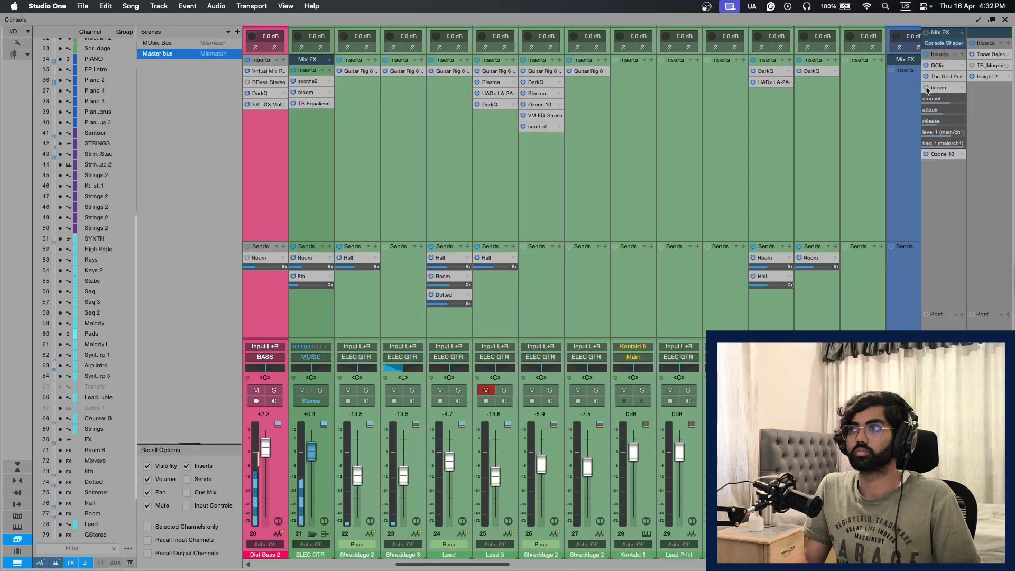
pyautogui.hscroll(20, 801, 164)
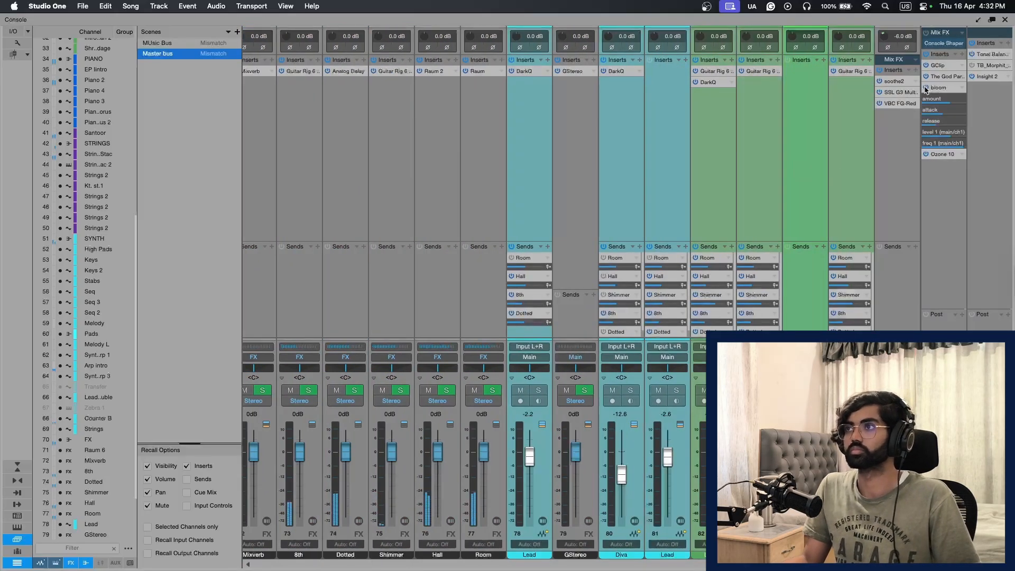
pyautogui.click(901, 81)
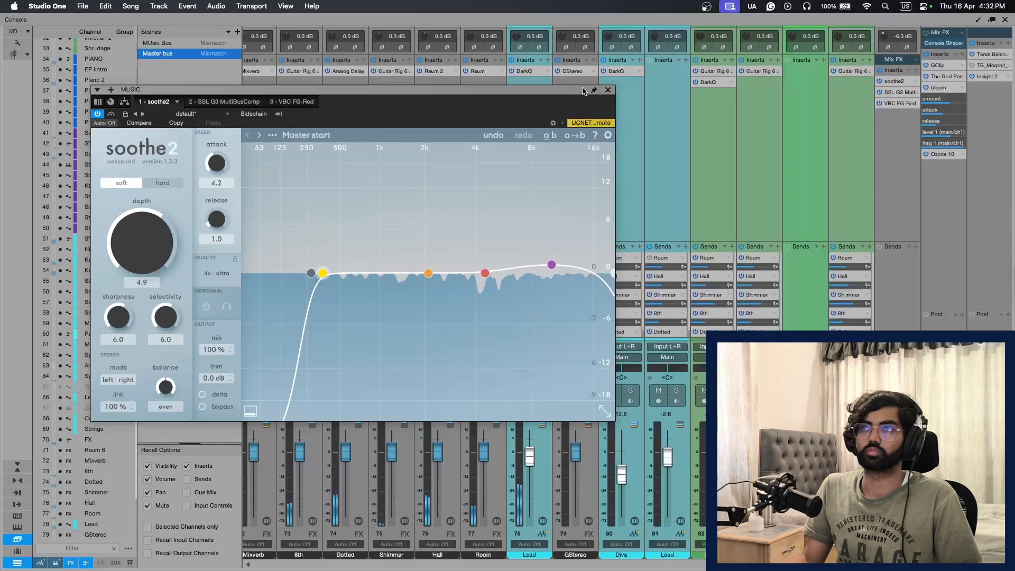
pyautogui.click(607, 91)
pyautogui.click(1006, 20)
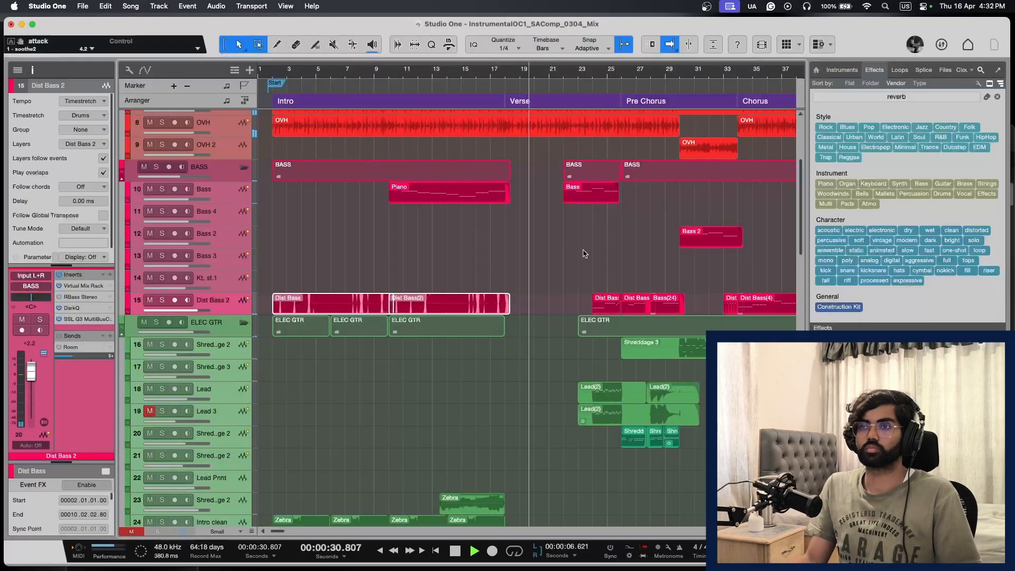
# Step: In the DarkQ insert of Lead track 57, turn the lowest band into a low cut and raise its cutoff frequency
pyautogui.scroll(-15, 563, 341)
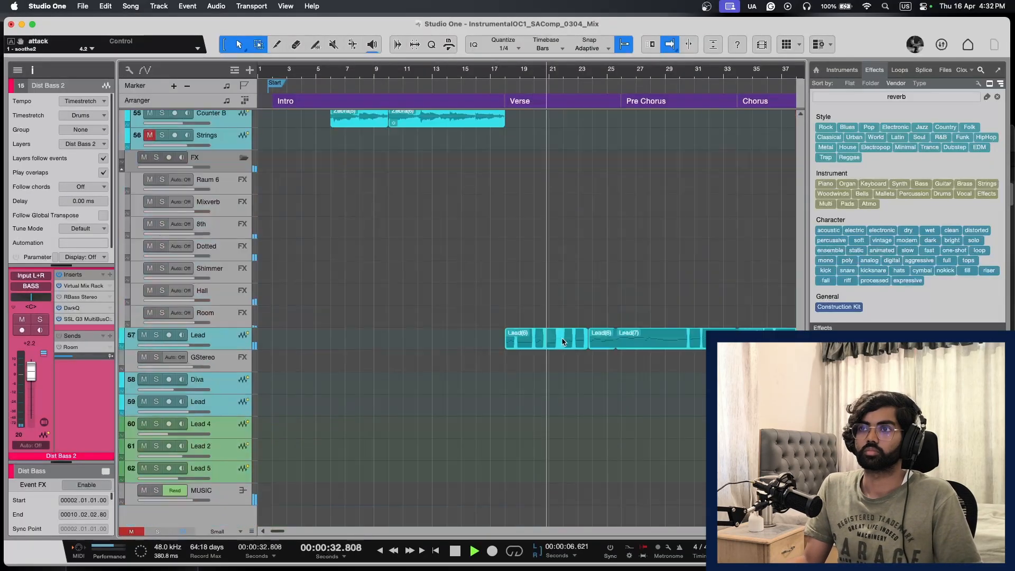
pyautogui.click(563, 341)
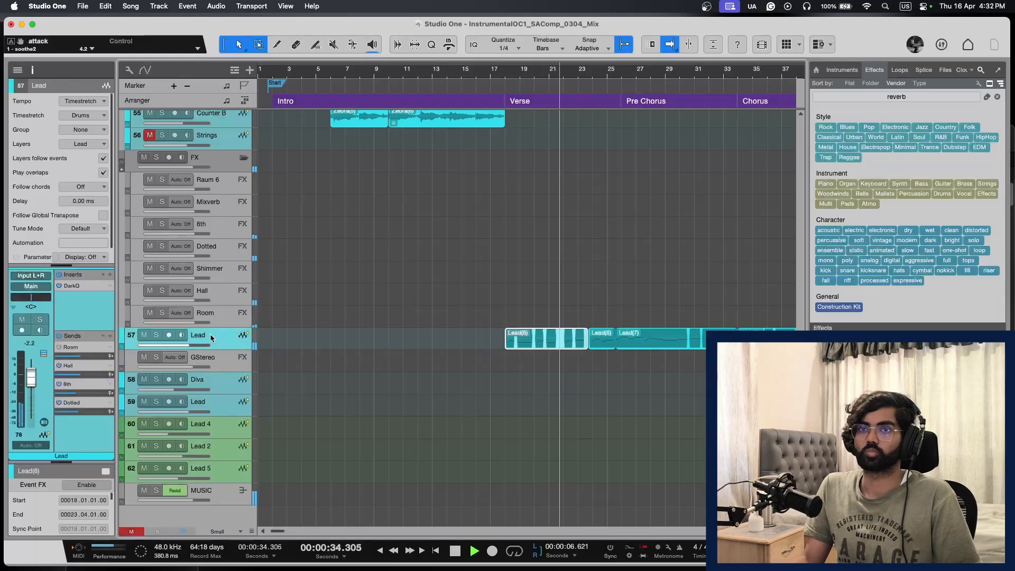
pyautogui.click(73, 287)
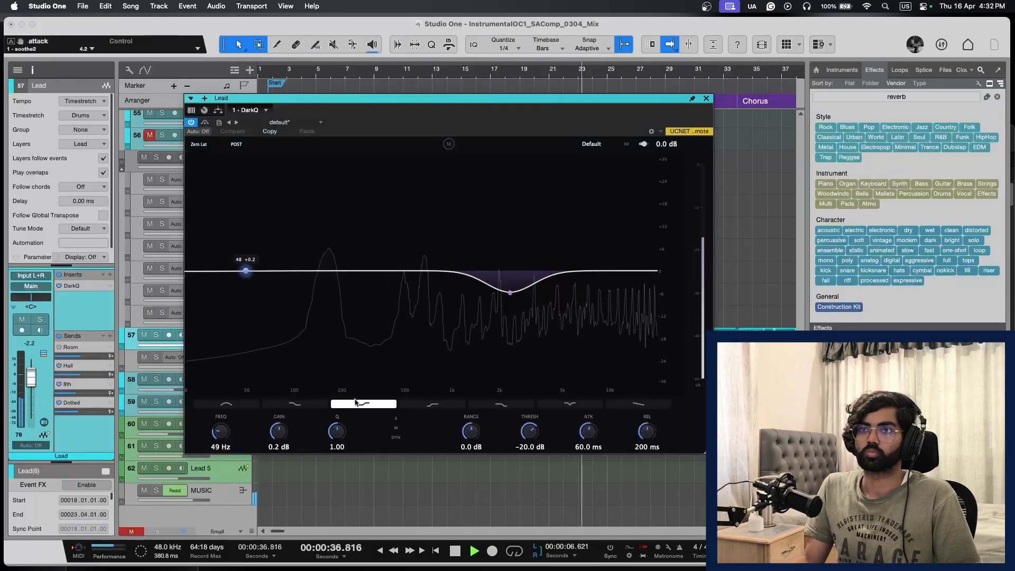
pyautogui.click(426, 405)
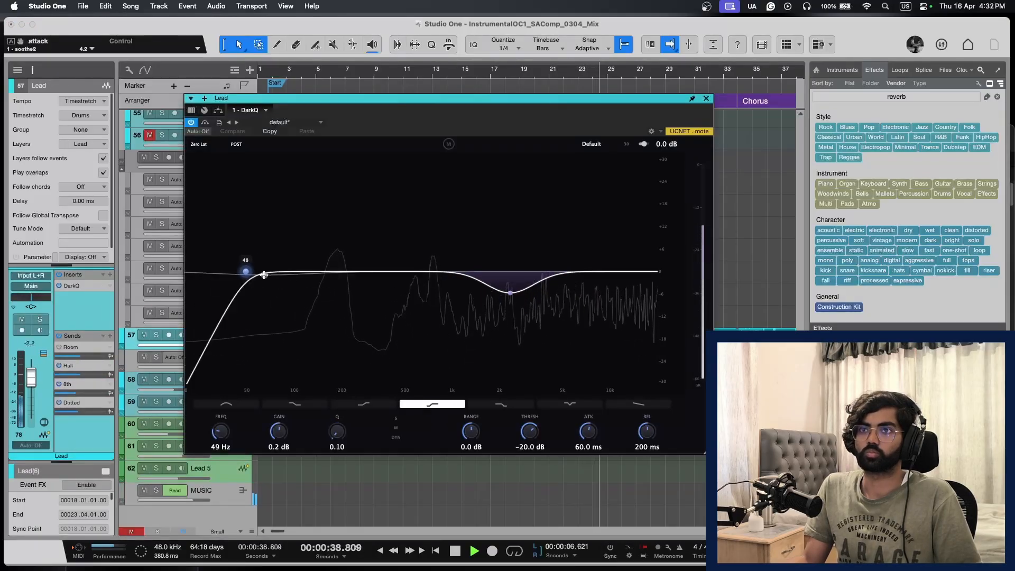
pyautogui.moveTo(246, 272); pyautogui.dragTo(360, 273)
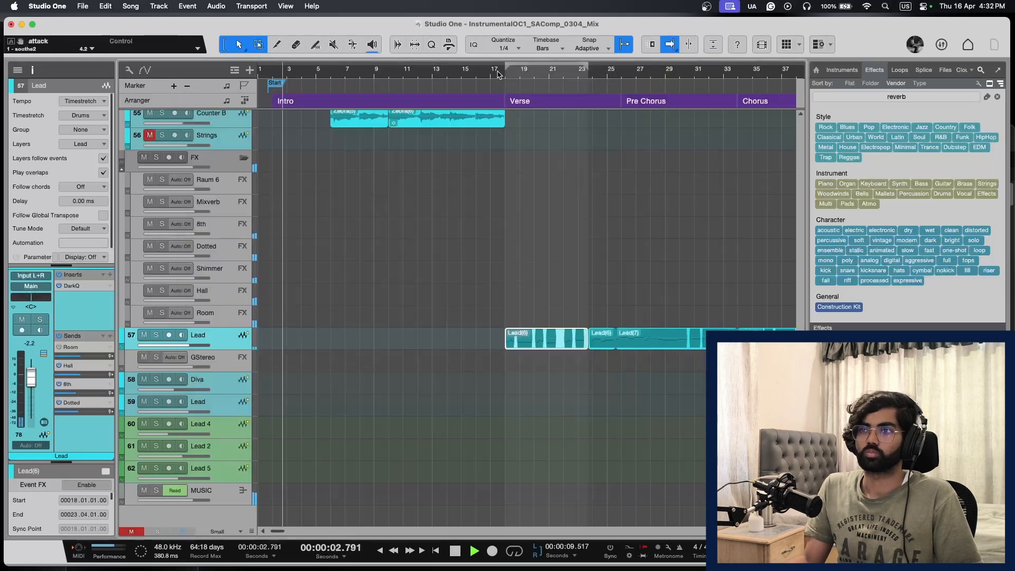
# Step: Replay from just before the first Verse to hear the filtered lead and save the song
pyautogui.click(497, 75)
pyautogui.hotkey('shift', 'e')
pyautogui.hotkey('shift', 'e')
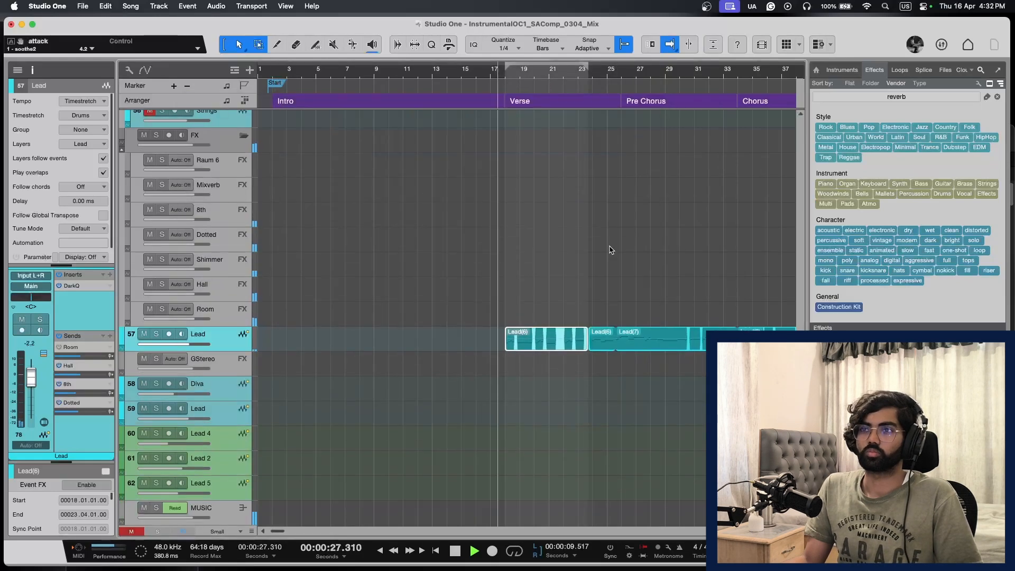
pyautogui.press('e')
pyautogui.press('e')
pyautogui.press('super+s')
pyautogui.hotkey('shift', 'e')
pyautogui.hotkey('shift', 'e')
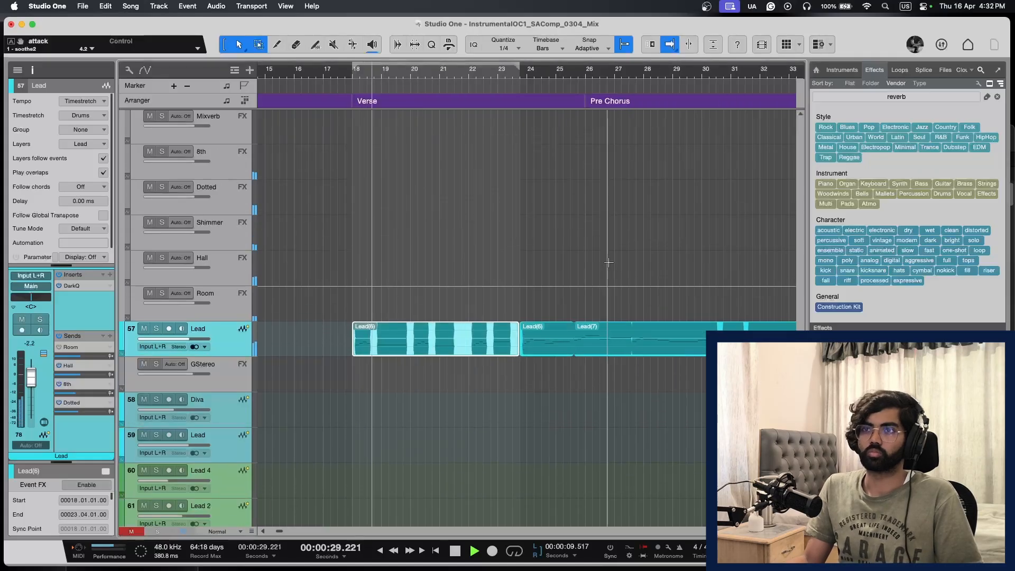
pyautogui.press('w')
pyautogui.press('super+s')
# Step: Examine the lead, synth, bass and drum tracks around the first Verse while it plays
pyautogui.press('w')
pyautogui.press('w')
pyautogui.scroll(2, 514, 261)
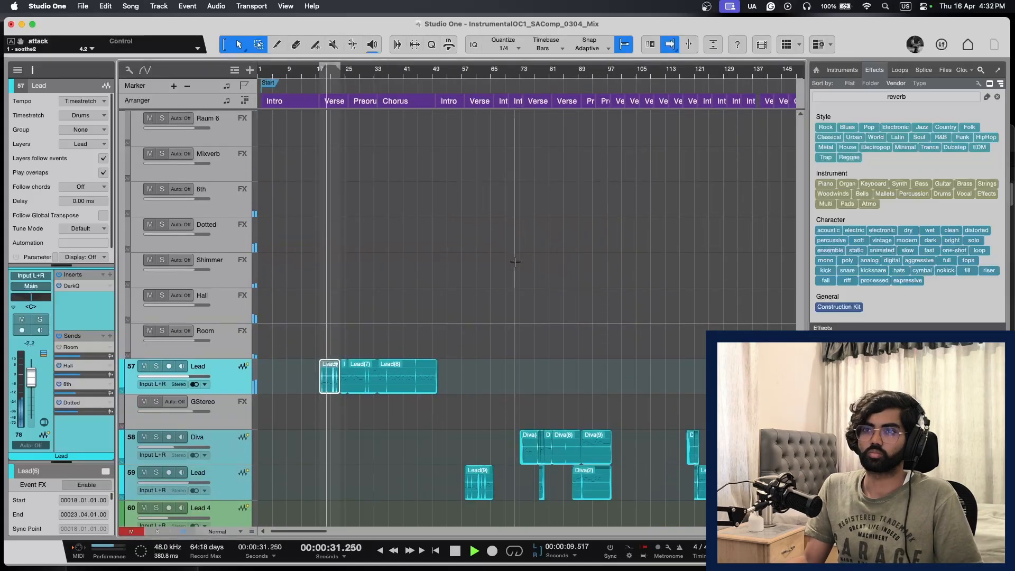
pyautogui.press('e')
pyautogui.press('e')
pyautogui.scroll(15, 463, 281)
pyautogui.hscroll(-2, 458, 279)
pyautogui.hotkey('shift', 'w')
pyautogui.scroll(15, 459, 280)
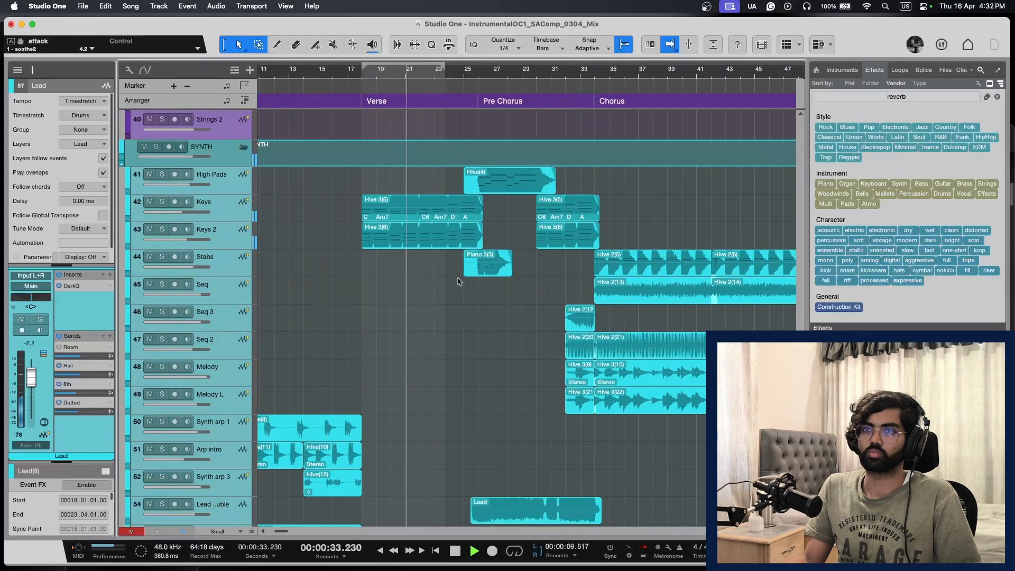
pyautogui.press('f')
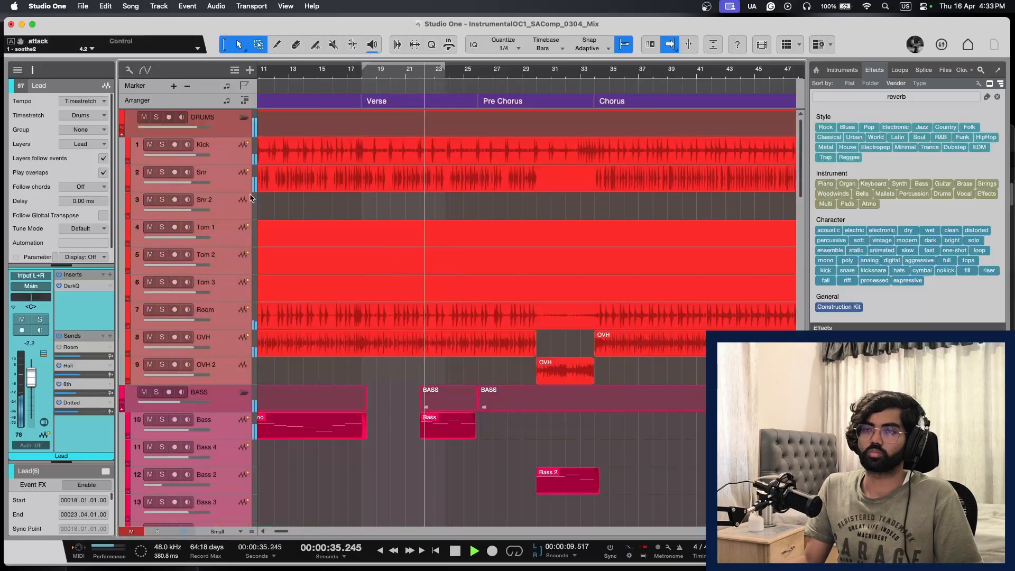
# Step: Audition the DRUMS folder in solo, end the solo, and enlarge its inserts list to examine the whole effect chain
pyautogui.click(222, 128)
pyautogui.press('s')
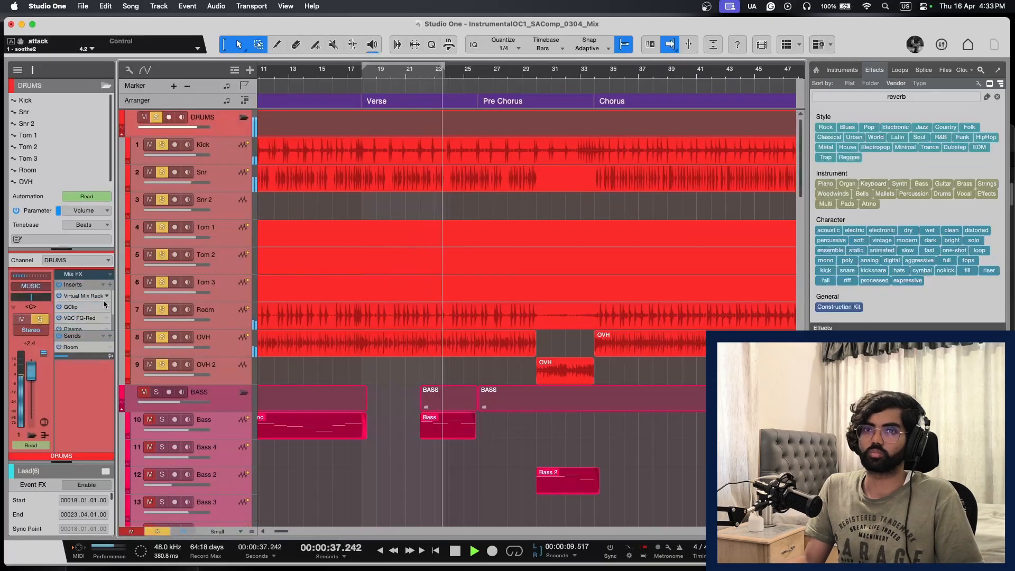
pyautogui.scroll(-2, 104, 304)
pyautogui.press('s')
pyautogui.scroll(-1, 315, 323)
pyautogui.scroll(1, 305, 333)
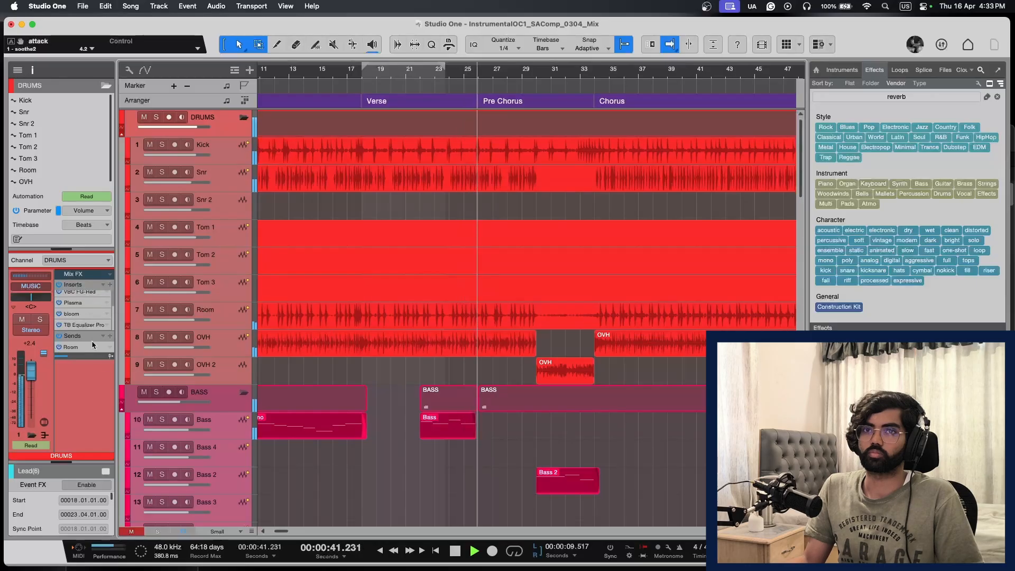
pyautogui.moveTo(89, 333); pyautogui.dragTo(89, 402)
# Step: Audition the BASS folder in solo during the Pre Chorus and return to the full mix
pyautogui.scroll(-9, 369, 360)
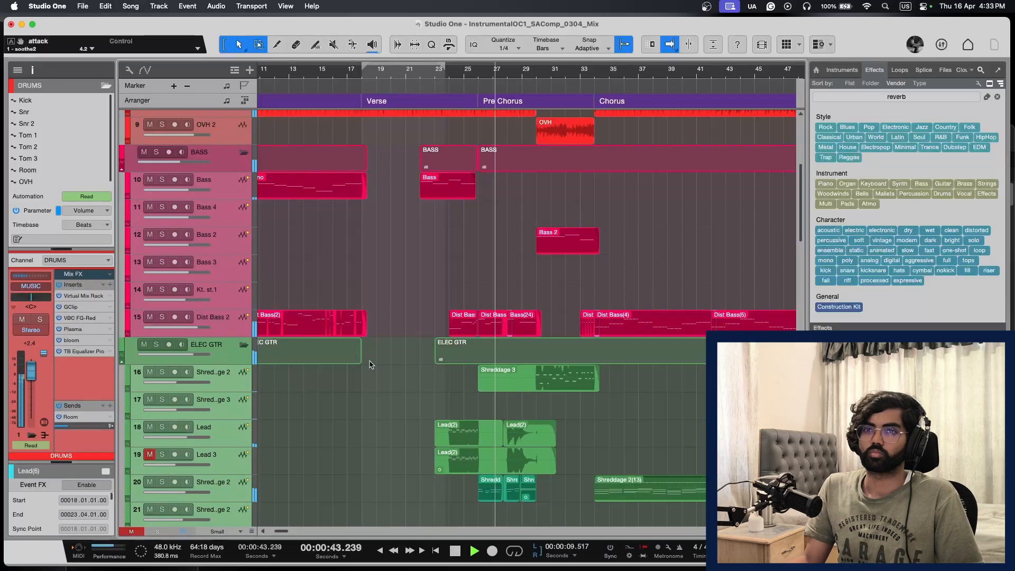
pyautogui.click(214, 359)
pyautogui.click(216, 160)
pyautogui.press('s')
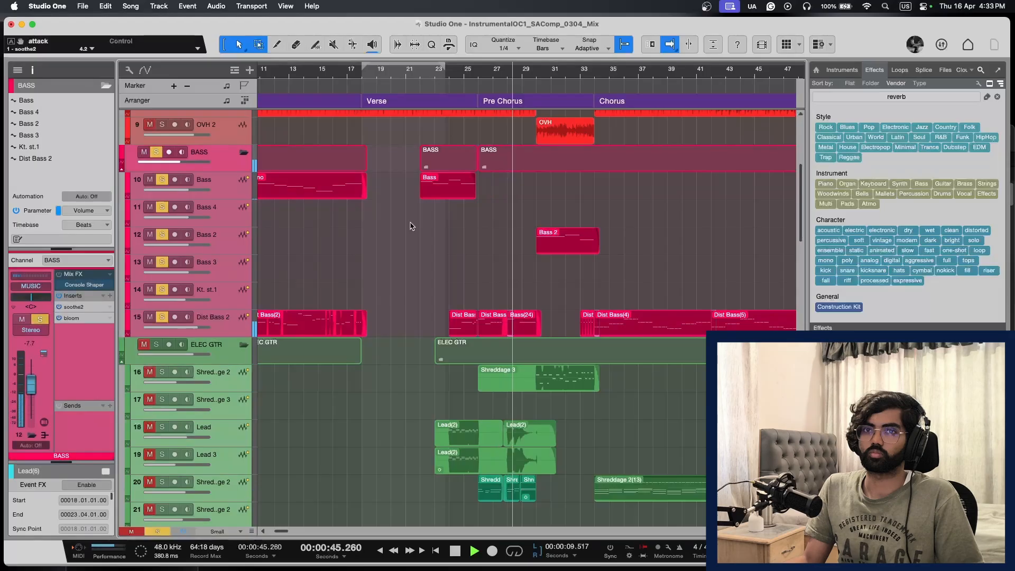
pyautogui.press('s')
# Step: In the Dist Bass 2 track's SSL G3 MultiBusComp, enable Drive at 2.8 on the Low band and 6.3 on the Mid band
pyautogui.click(228, 331)
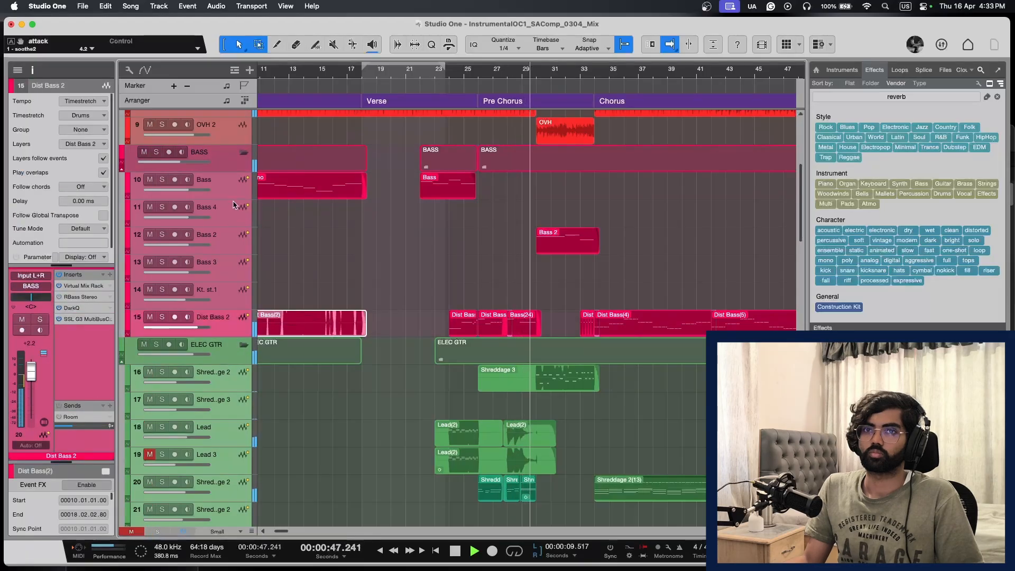
pyautogui.click(233, 165)
pyautogui.click(218, 326)
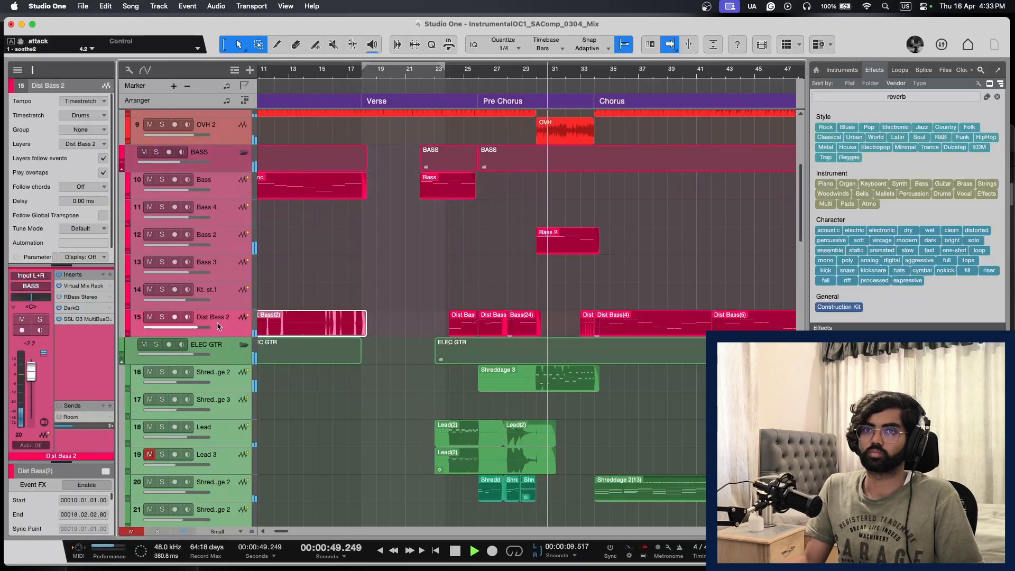
pyautogui.doubleClick(79, 319)
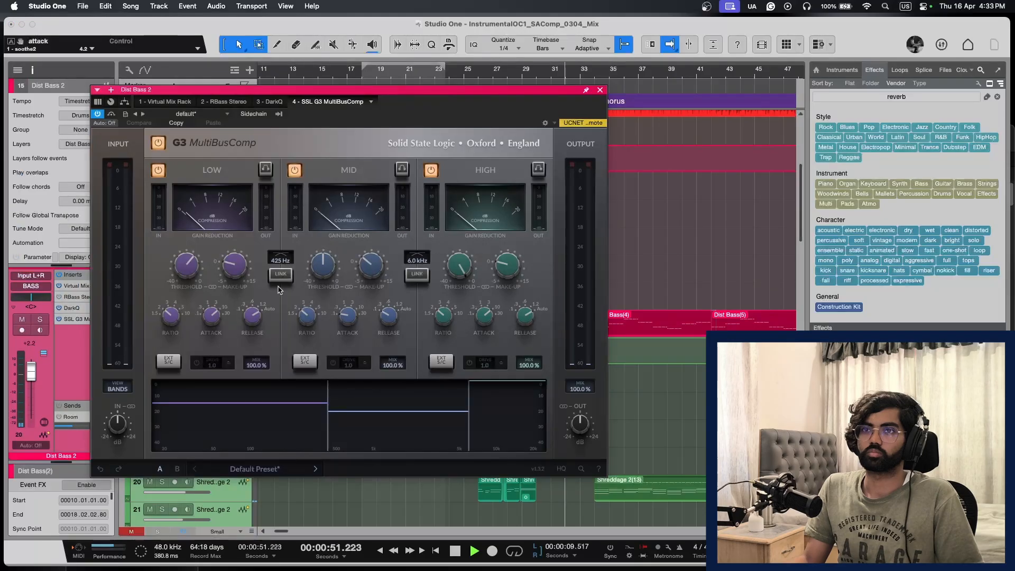
pyautogui.click(197, 362)
pyautogui.moveTo(211, 365); pyautogui.dragTo(210, 340)
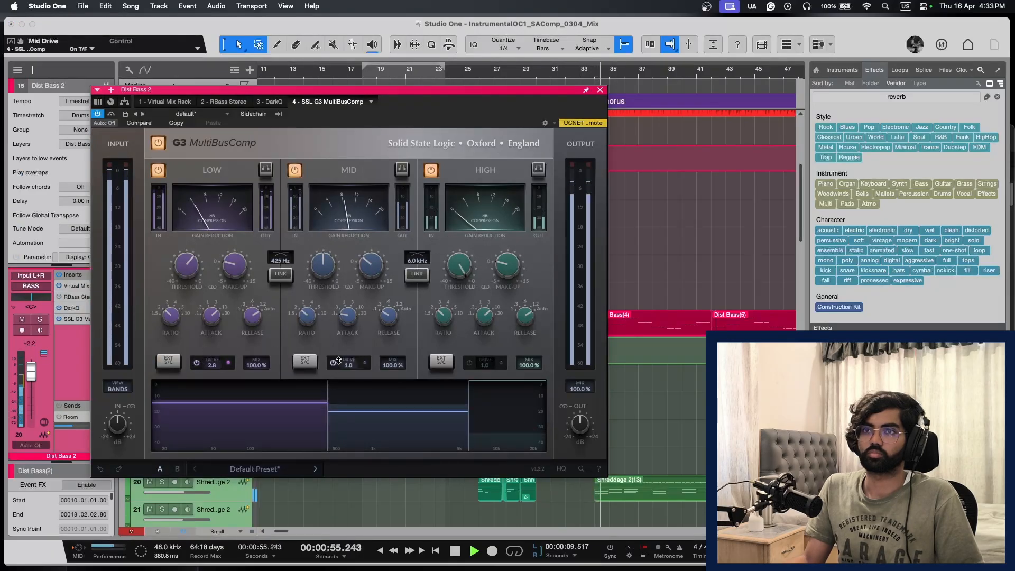
pyautogui.moveTo(353, 304); pyautogui.dragTo(353, 302)
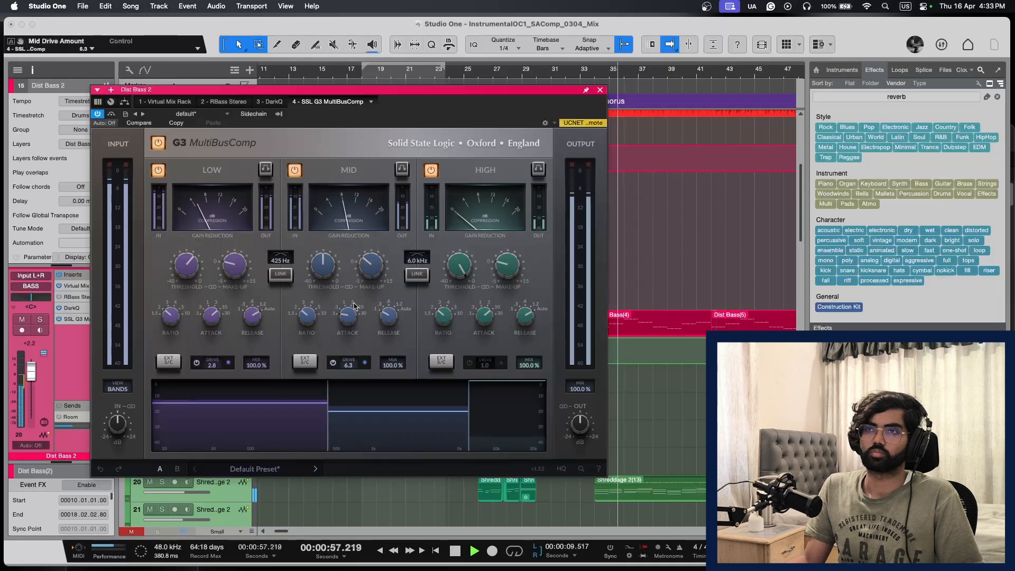
pyautogui.click(600, 90)
# Step: Add a Plasma insert to the PIANO folder channel
pyautogui.scroll(1, 578, 329)
pyautogui.hscroll(5, 578, 328)
pyautogui.scroll(-10, 578, 329)
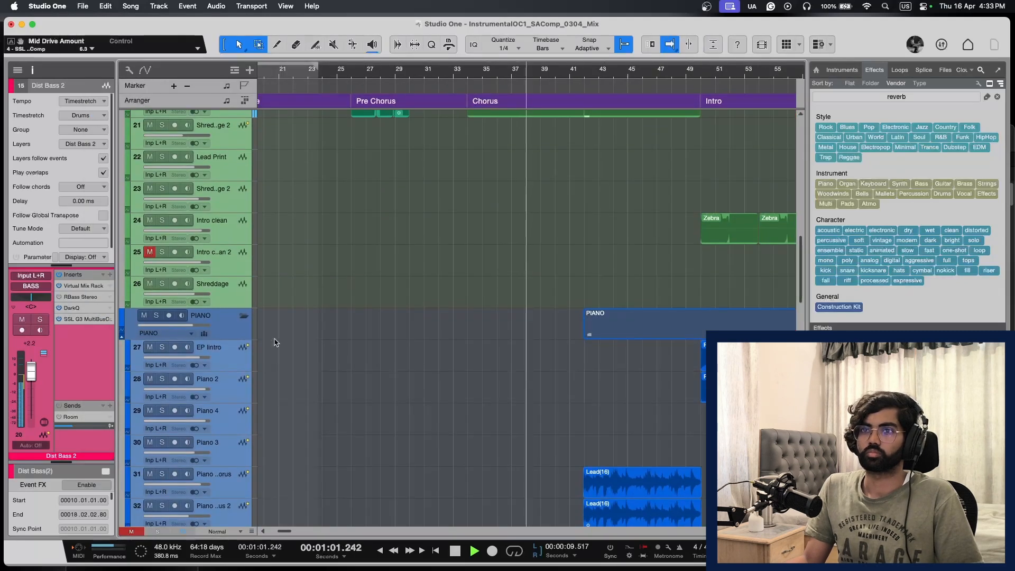
pyautogui.click(246, 335)
pyautogui.scroll(-4, 425, 360)
pyautogui.hscroll(2, 425, 361)
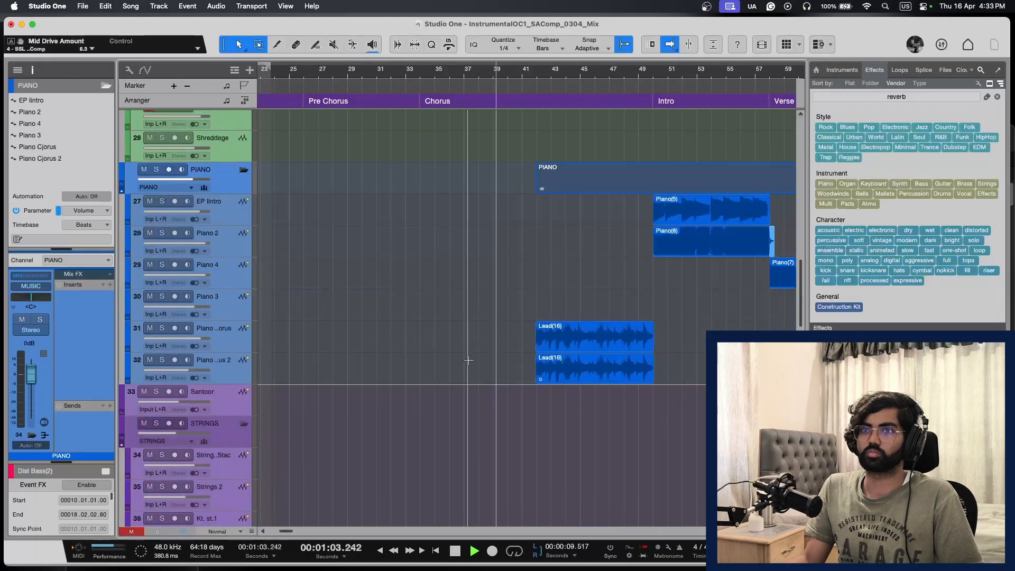
pyautogui.click(109, 284)
pyautogui.write('p')
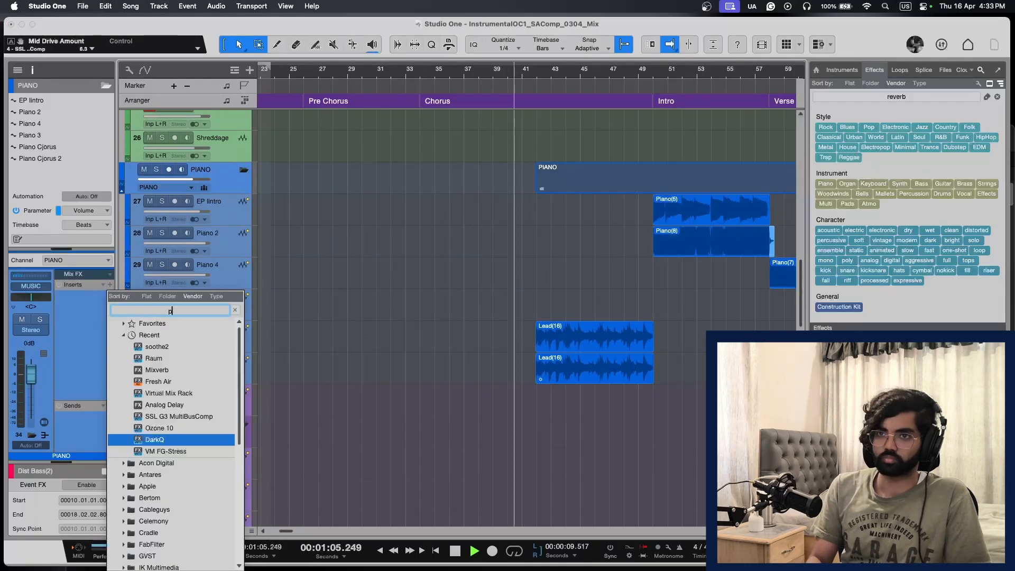
pyautogui.write('lasma')
pyautogui.press('Down')
pyautogui.press('Return')
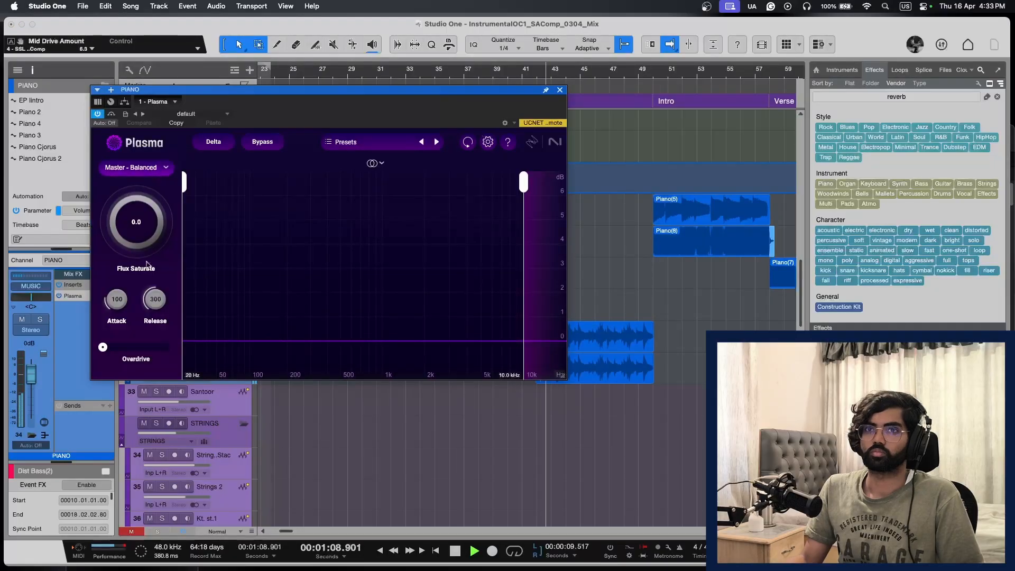
# Step: Set the PIANO folder's Plasma to the Piano - Acoustic mode and raise Flux Saturate to about 2.3
pyautogui.click(136, 166)
pyautogui.scroll(-6, 137, 317)
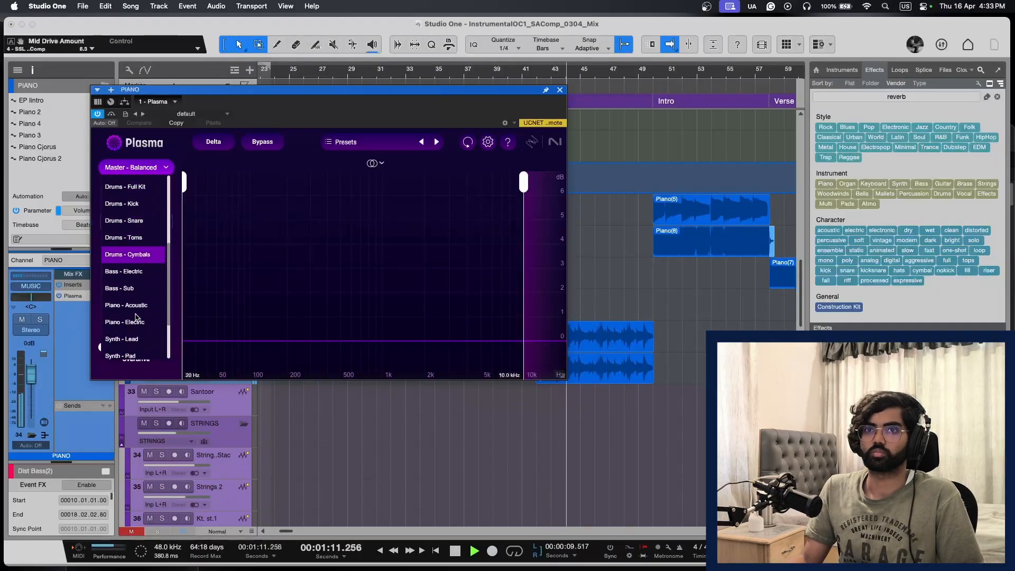
pyautogui.click(139, 322)
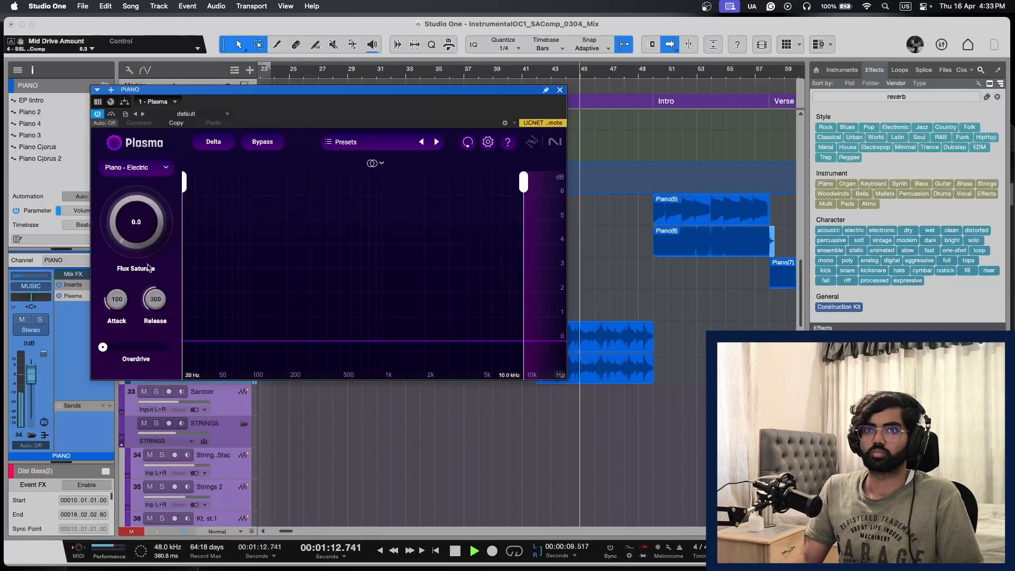
pyautogui.click(155, 165)
pyautogui.click(125, 301)
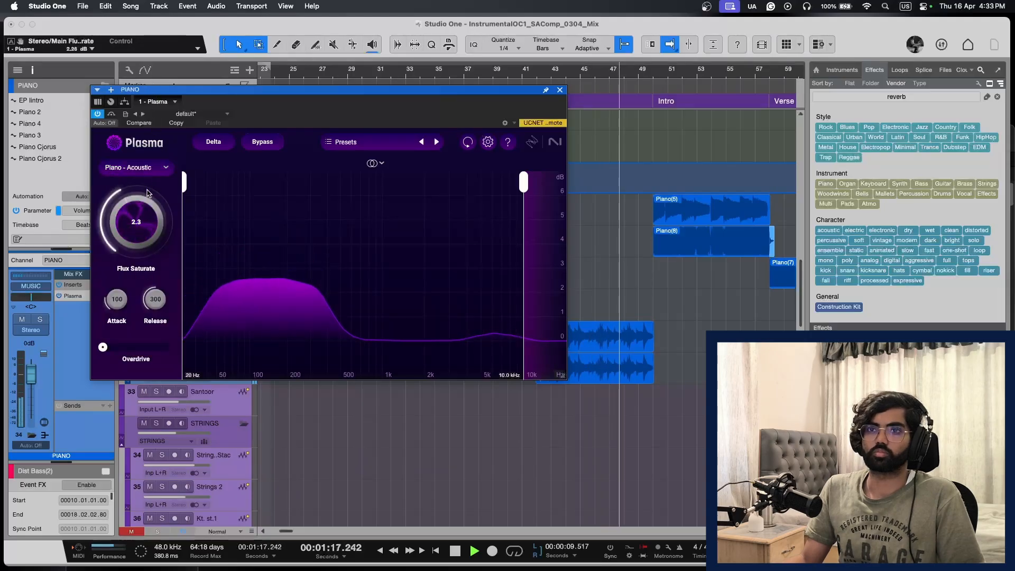
# Step: Solo the PIANO folder and replay from bar 42, where its Chorus part begins
pyautogui.press('s')
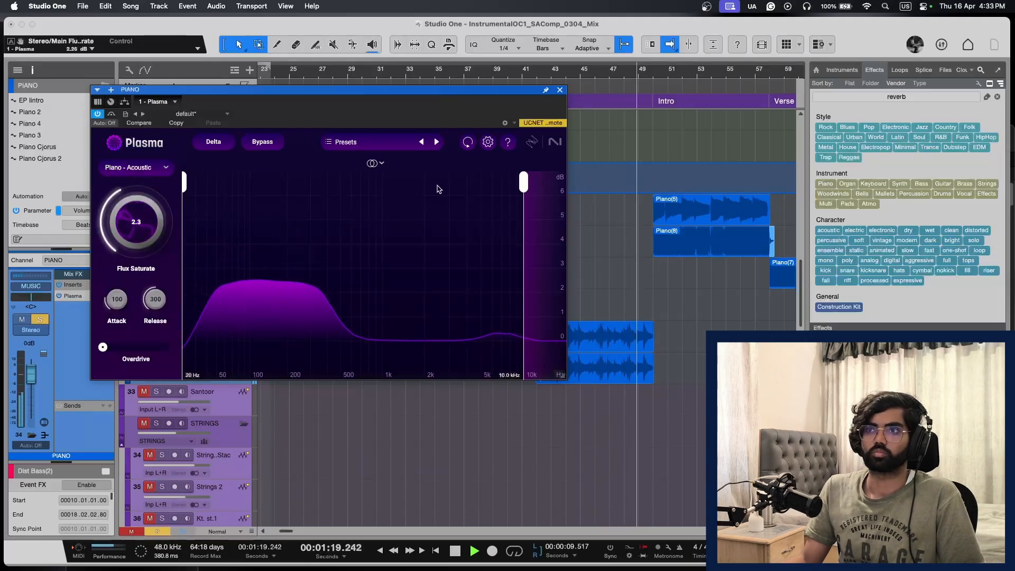
pyautogui.hscroll(-5, 625, 118)
pyautogui.hscroll(1, 629, 116)
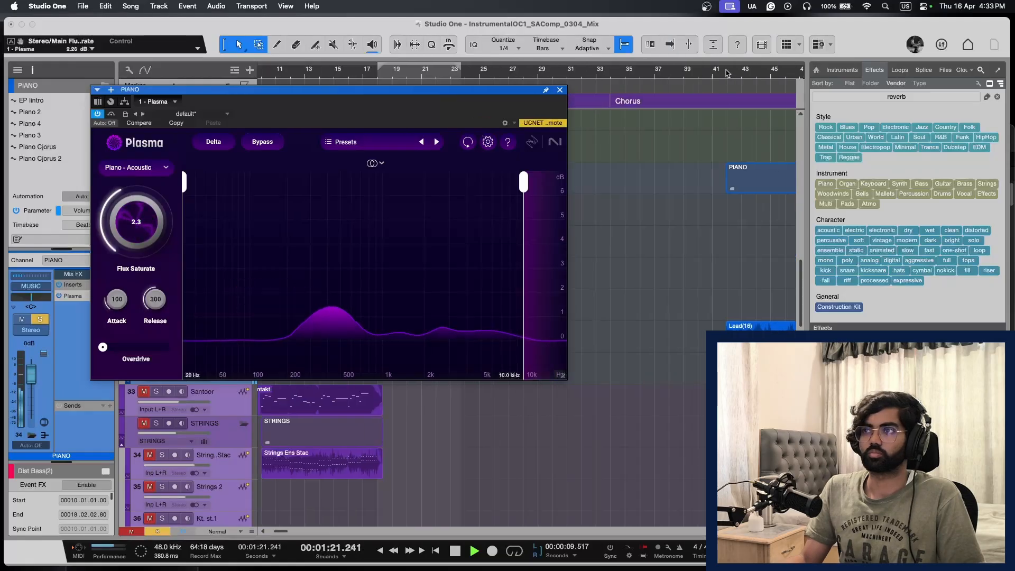
pyautogui.click(726, 73)
pyautogui.hscroll(4, 633, 243)
# Step: Switch the PIANO folder's Plasma to Mid/Side and set Flux Saturate to about 1.1 for Mid and 2.4 for Side
pyautogui.click(373, 163)
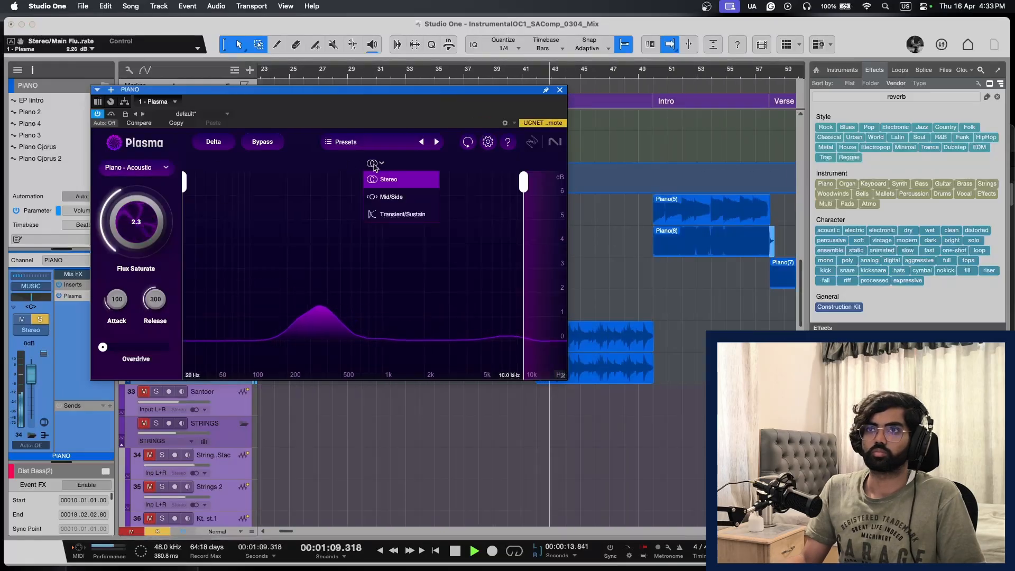
pyautogui.click(371, 195)
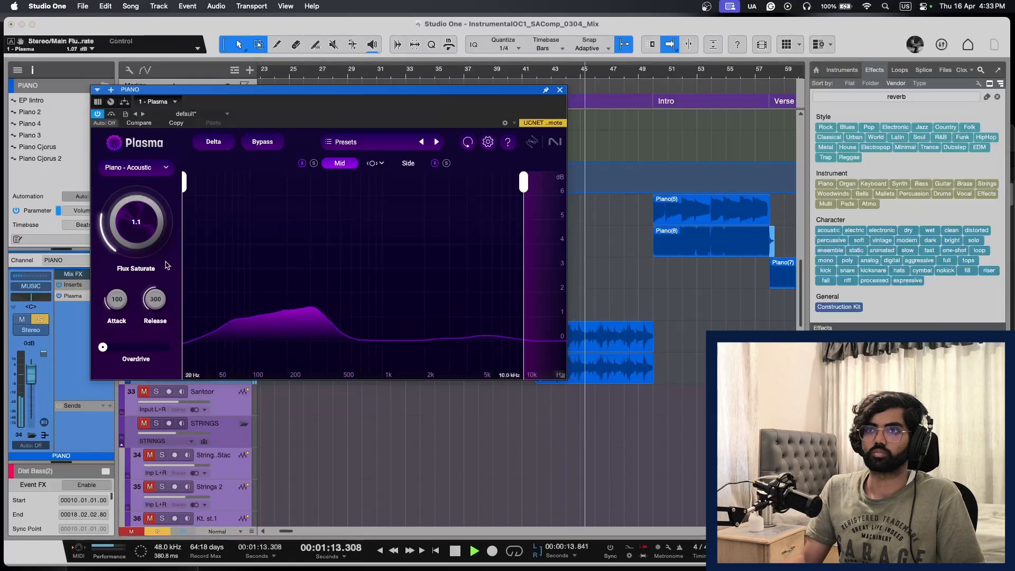
pyautogui.click(403, 163)
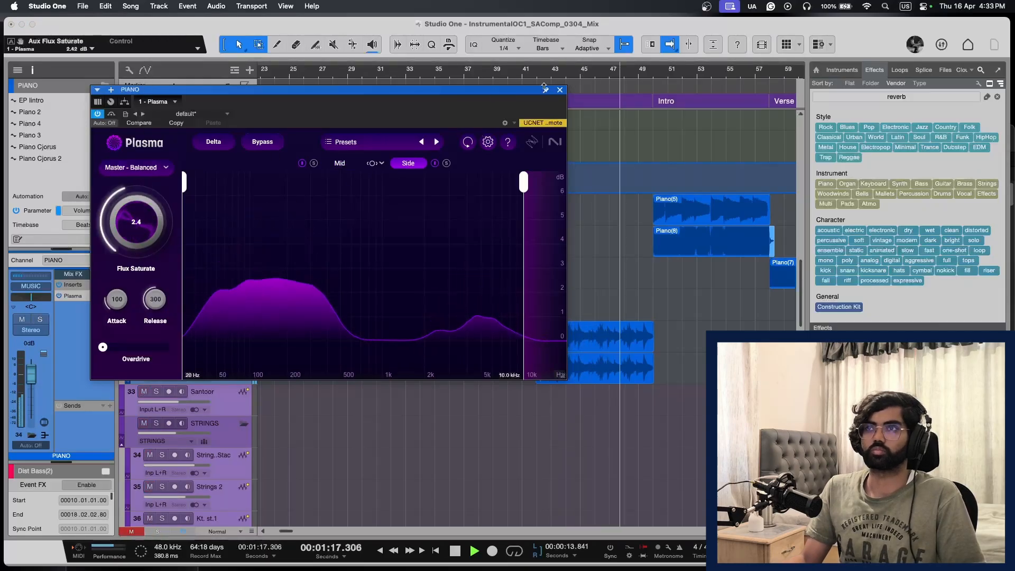
pyautogui.click(560, 91)
# Step: Replay the Chorus from the piano entry at bar 42 and solo the ELEC GTR folder
pyautogui.hscroll(5, 470, 407)
pyautogui.scroll(-5, 470, 407)
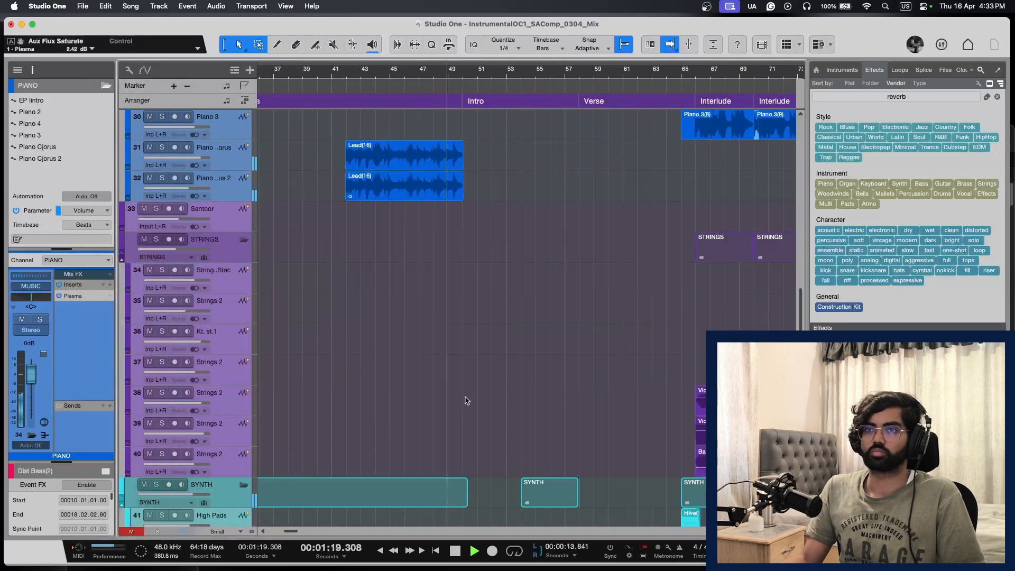
pyautogui.scroll(6, 423, 159)
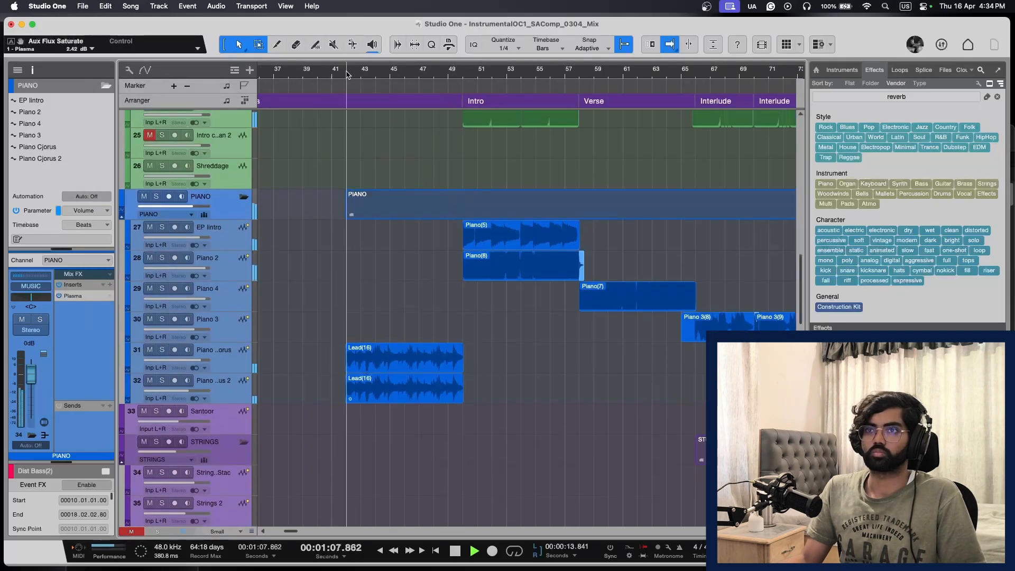
pyautogui.scroll(10, 449, 310)
pyautogui.click(221, 182)
pyautogui.press('s')
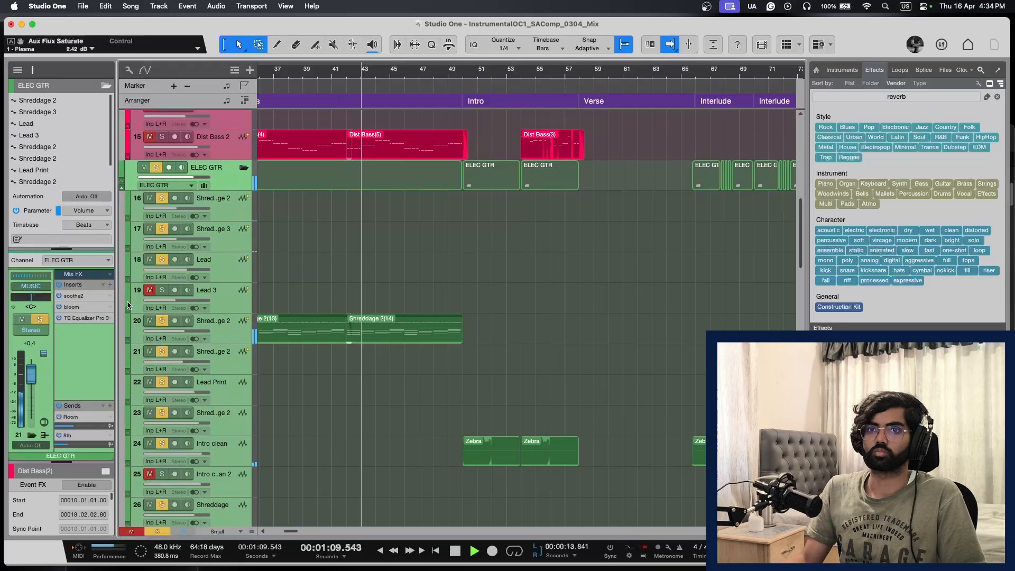
# Step: Add a Plasma insert at the end of the ELEC GTR folder's effect chain
pyautogui.click(109, 299)
pyautogui.write('p')
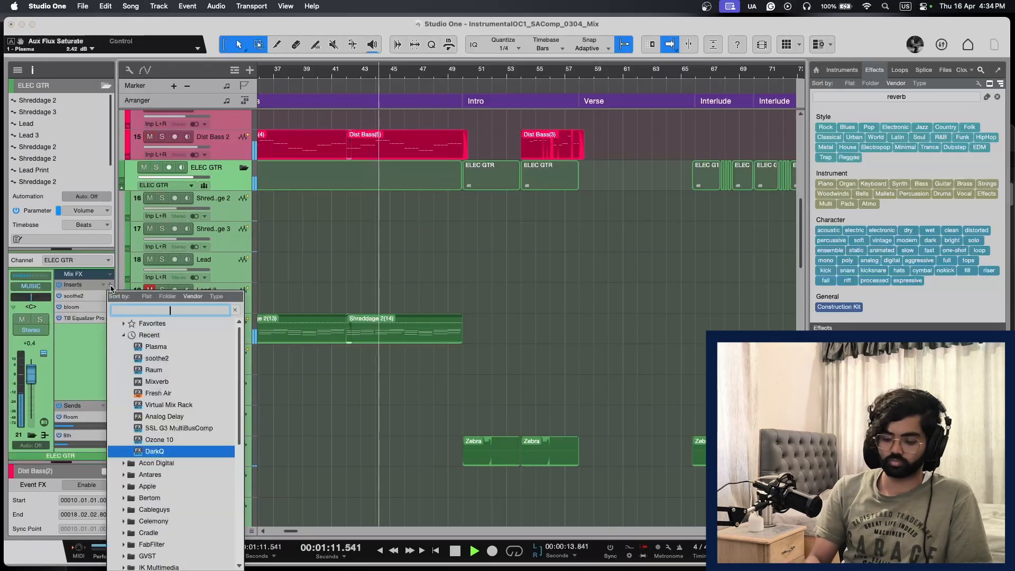
pyautogui.write('lasma')
pyautogui.press('Down')
pyautogui.press('Return')
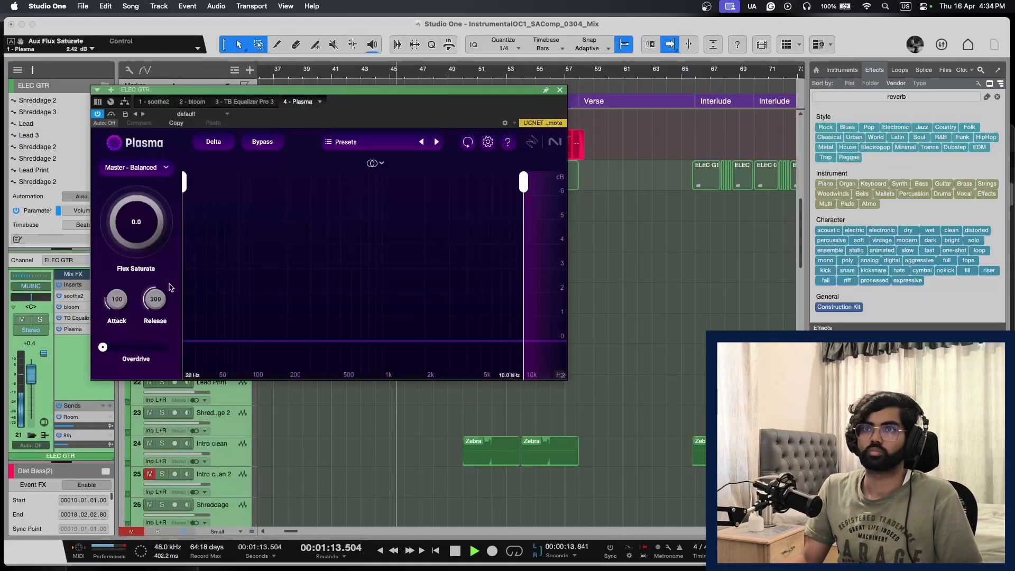
# Step: Set the ELEC GTR folder's Plasma to the Guitar - Electric mode with Flux Saturate at about 2.7
pyautogui.click(136, 168)
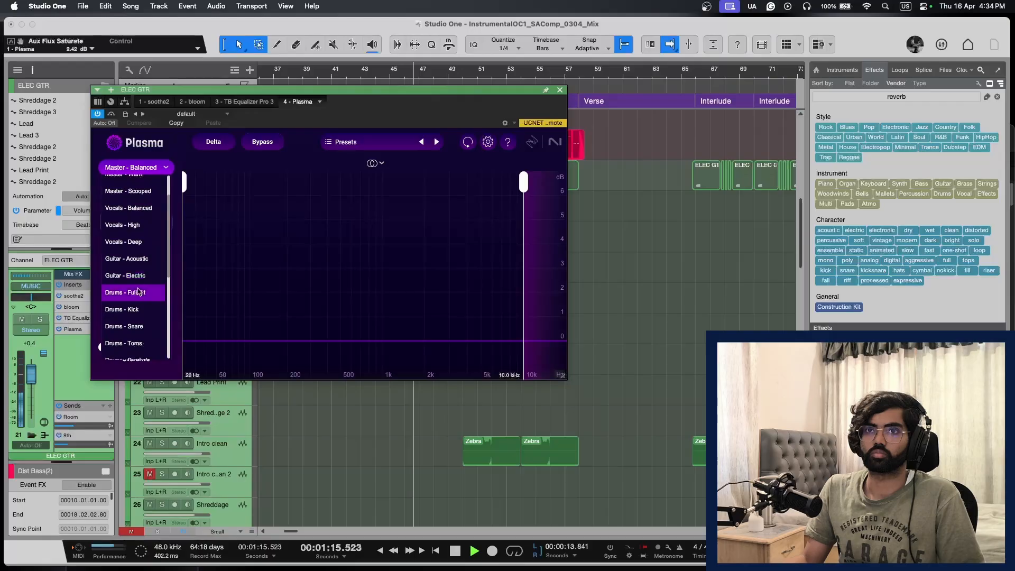
pyautogui.click(149, 262)
pyautogui.moveTo(143, 234); pyautogui.dragTo(167, 124)
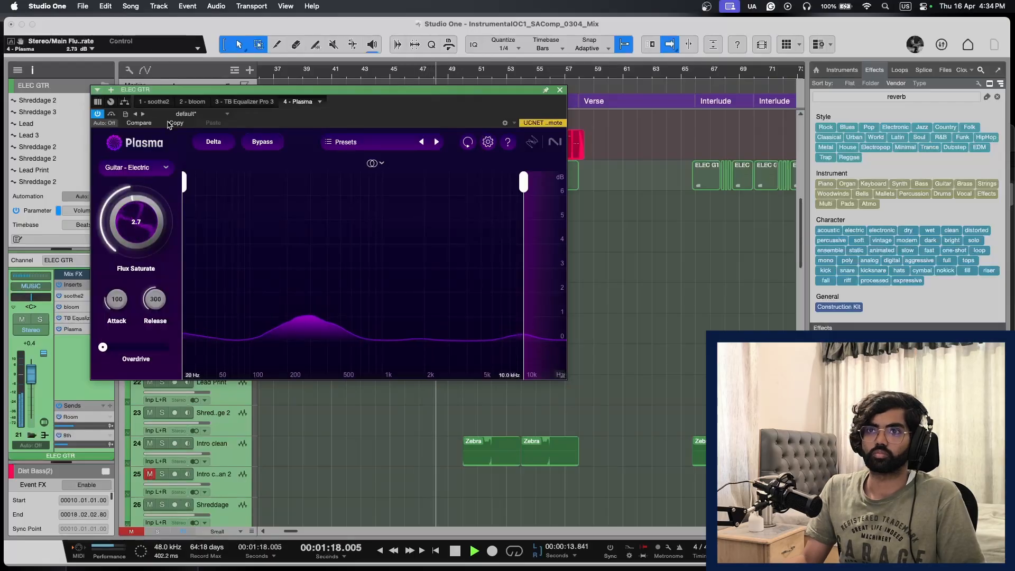
pyautogui.click(558, 90)
# Step: Check the PIANO folder and its Plasma insert while the second Intro plays
pyautogui.scroll(-10, 571, 265)
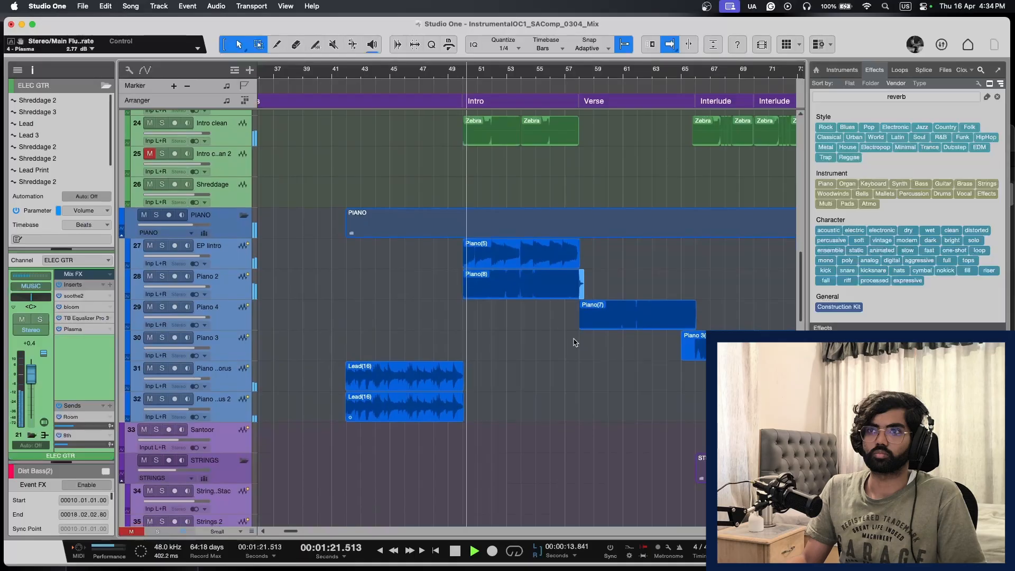
pyautogui.scroll(-4, 574, 341)
pyautogui.click(223, 151)
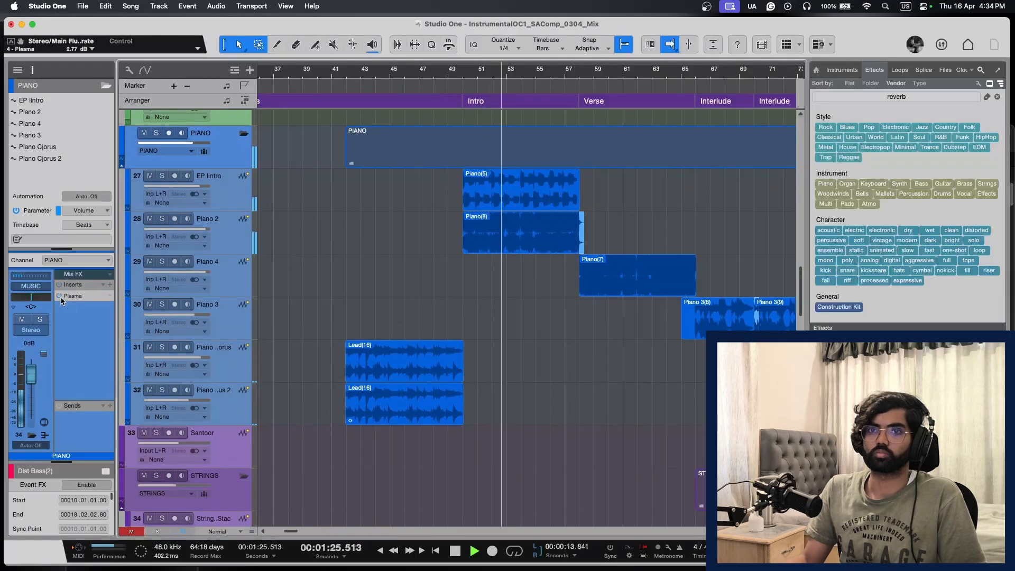
pyautogui.scroll(12, 566, 343)
pyautogui.scroll(-20, 568, 338)
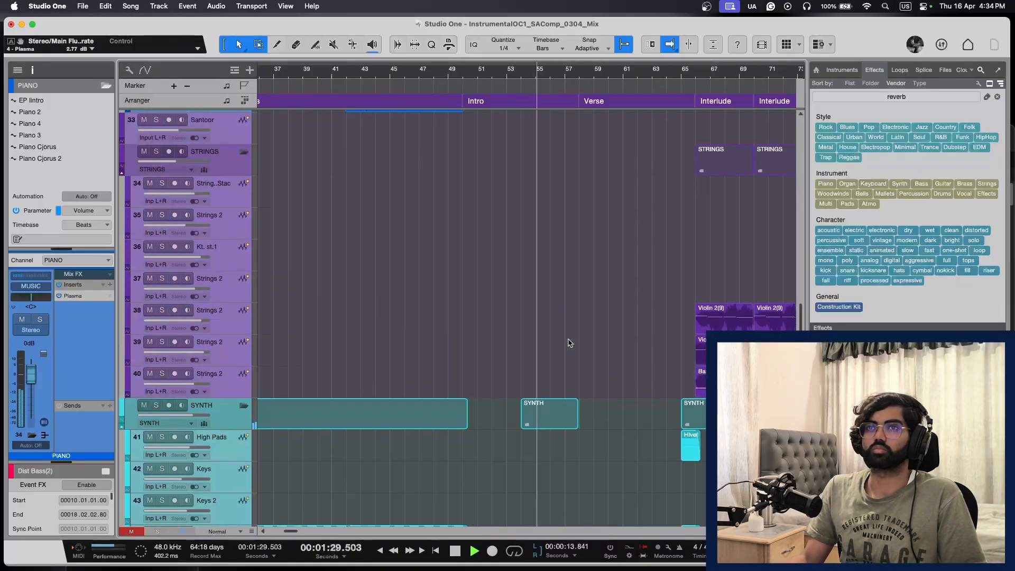
# Step: In the SYNTH folder's Plasma insert, lower Flux Saturate to 2.64 dB
pyautogui.scroll(-2, 370, 375)
pyautogui.click(225, 406)
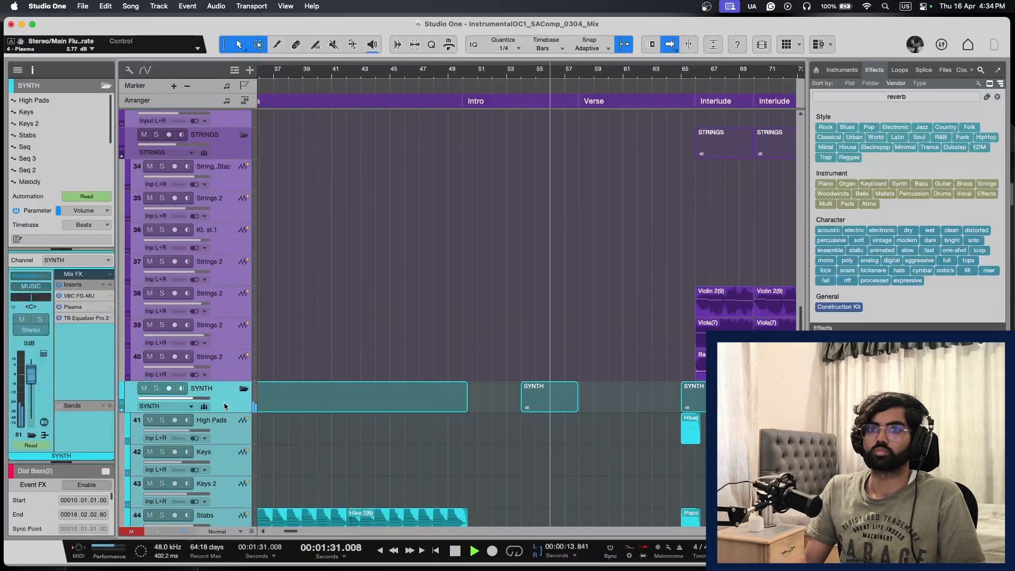
pyautogui.click(80, 307)
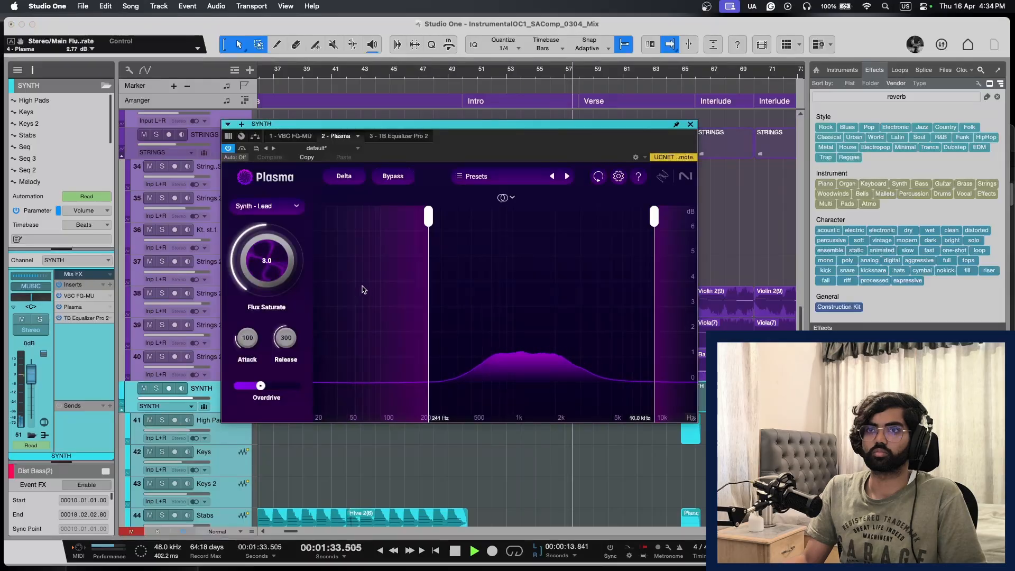
pyautogui.click(689, 124)
# Step: Try routing the Lead track with the clip in the second Verse to the MUSIC bus and replay
pyautogui.scroll(-10, 656, 357)
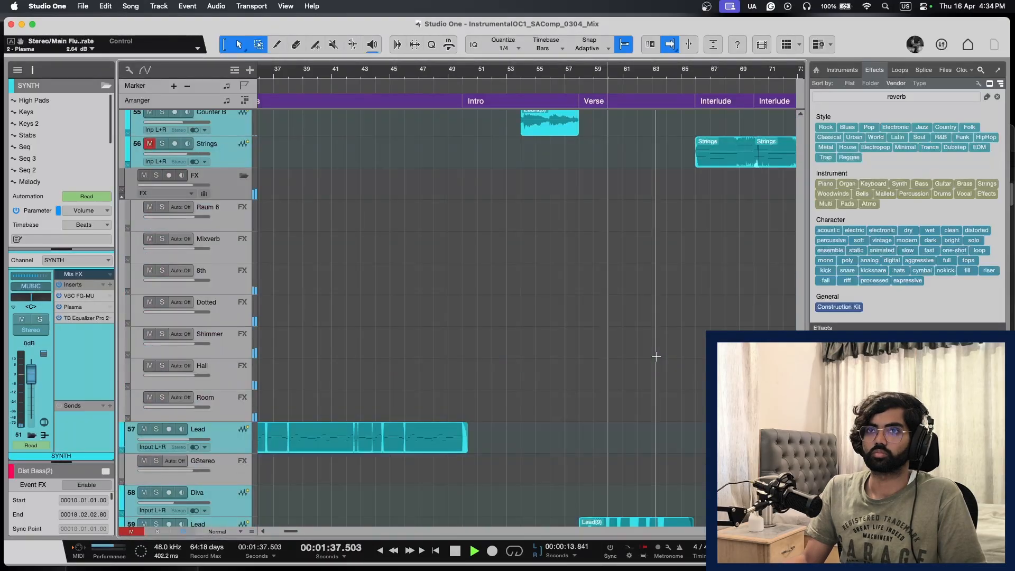
pyautogui.scroll(-3, 656, 357)
pyautogui.click(228, 369)
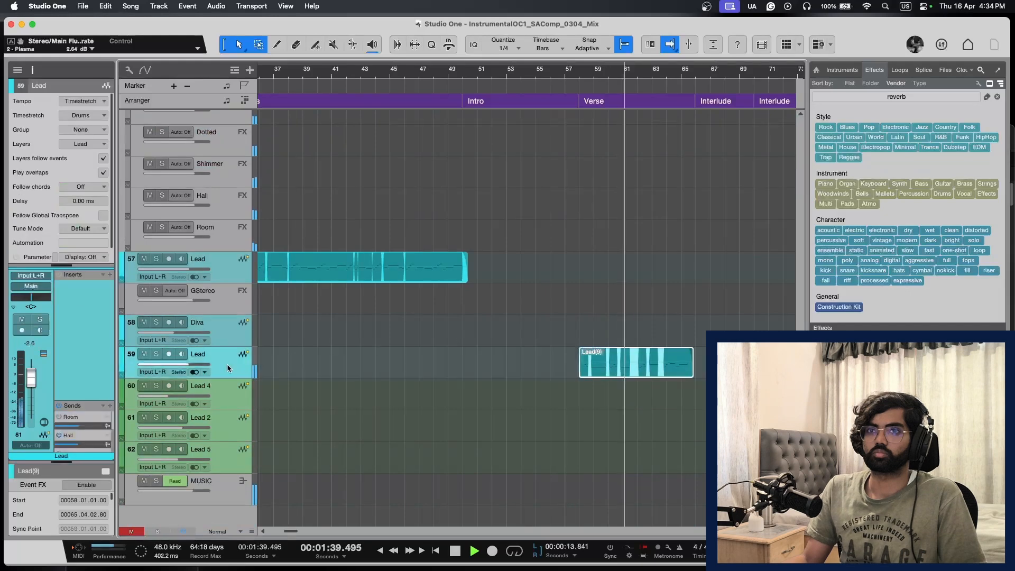
pyautogui.click(51, 299)
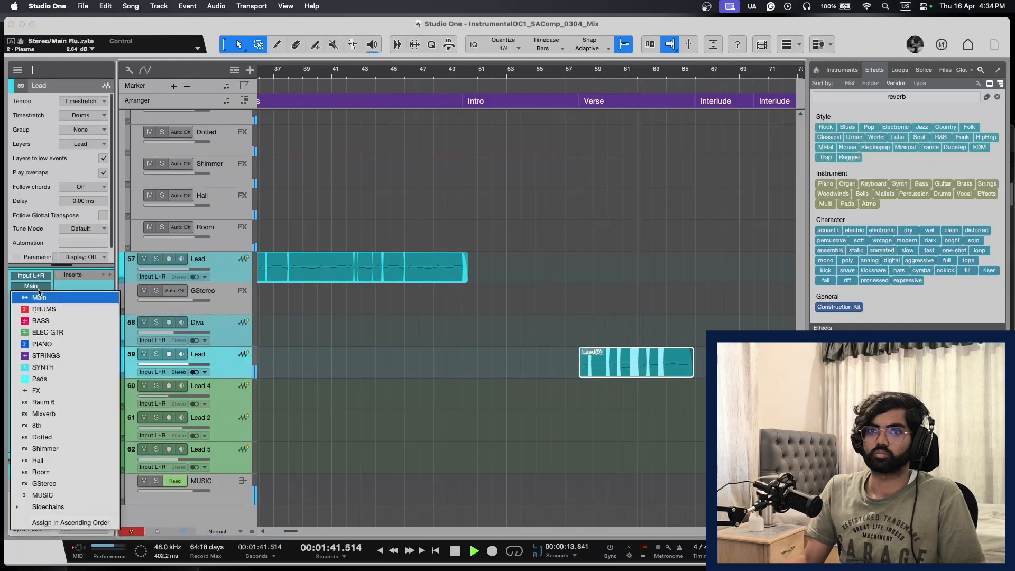
pyautogui.click(44, 495)
pyautogui.press('space')
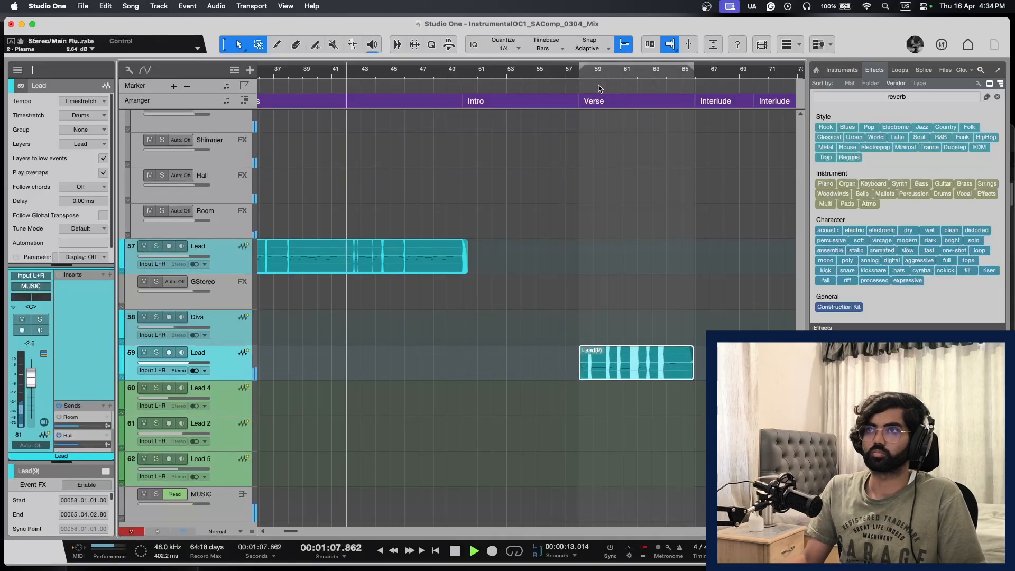
# Step: Try raising that Lead track's volume to +0.1 dB, then restore its previous volume and its Main output
pyautogui.moveTo(193, 364); pyautogui.dragTo(291, 357)
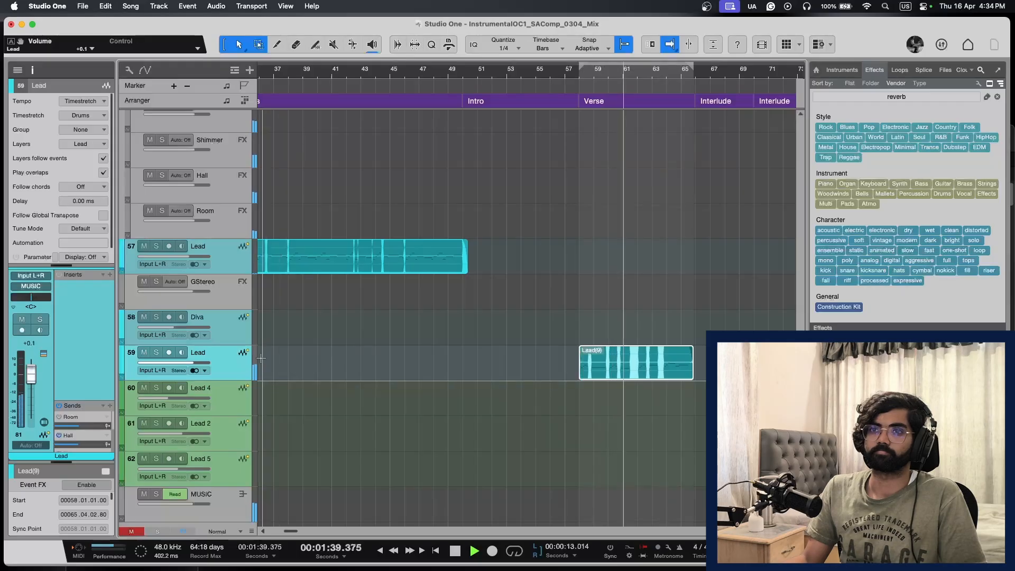
pyautogui.click(40, 286)
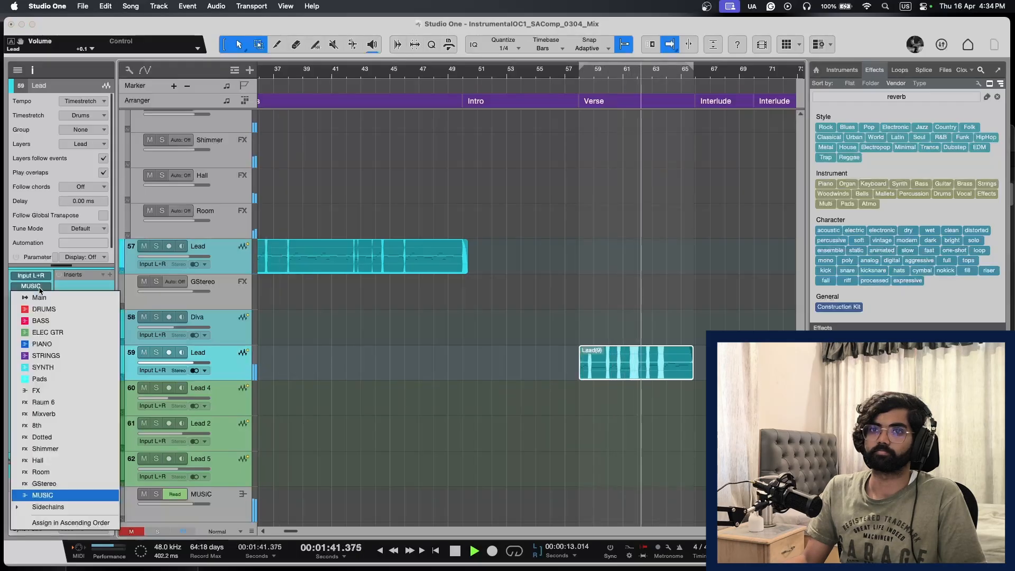
pyautogui.press('Escape')
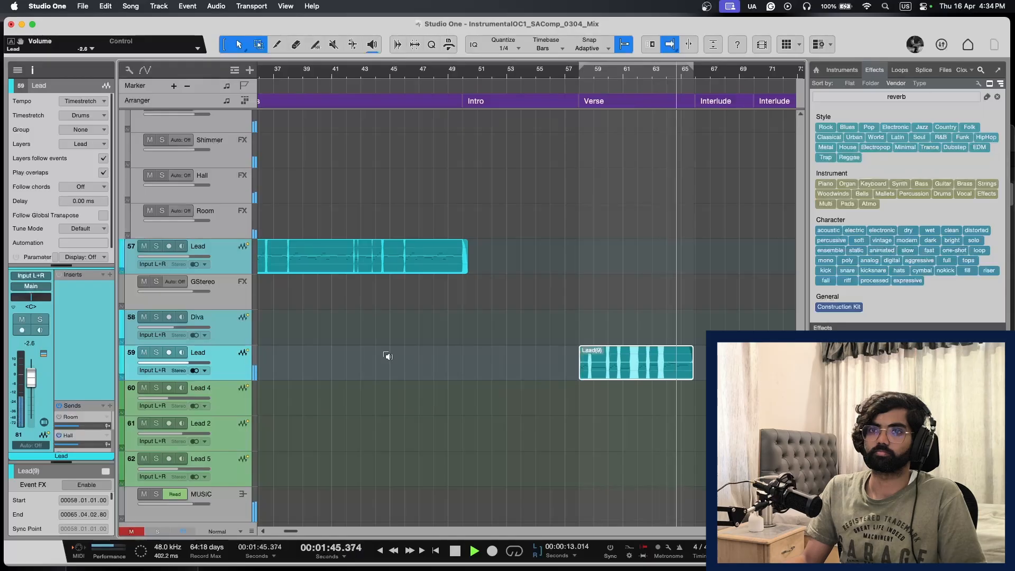
# Step: Set the second Verse's Lead track volume to -3.7 dB and look over the lead clips across the song
pyautogui.press('w')
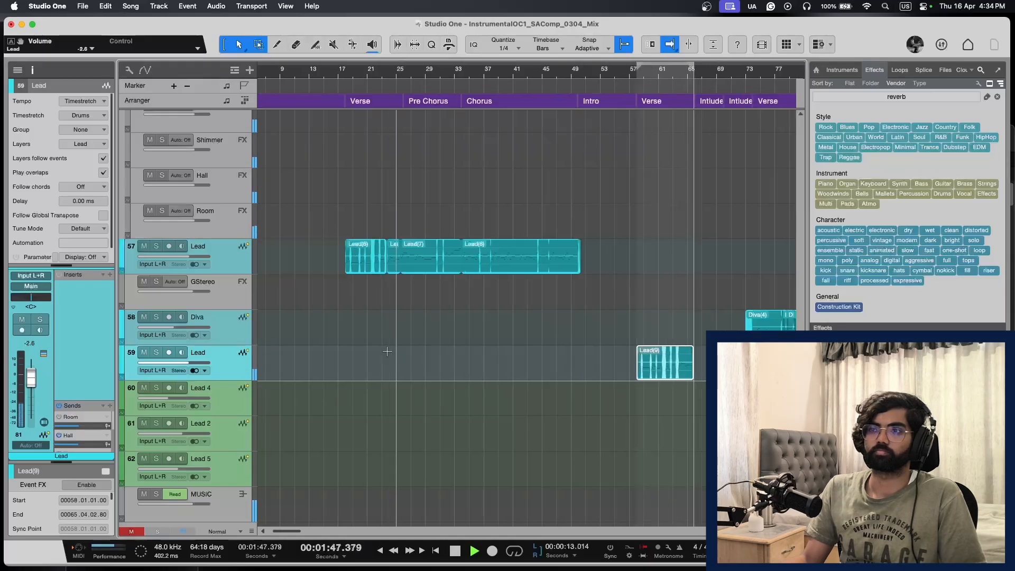
pyautogui.press('space')
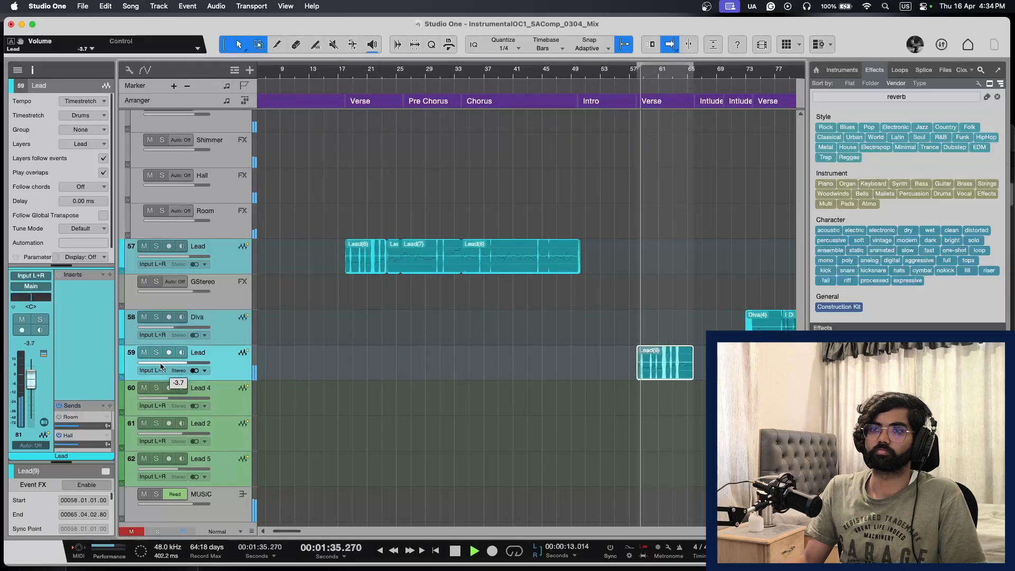
pyautogui.press('w')
pyautogui.hotkey('shift', 'w')
pyautogui.press('w')
pyautogui.hscroll(3, 593, 358)
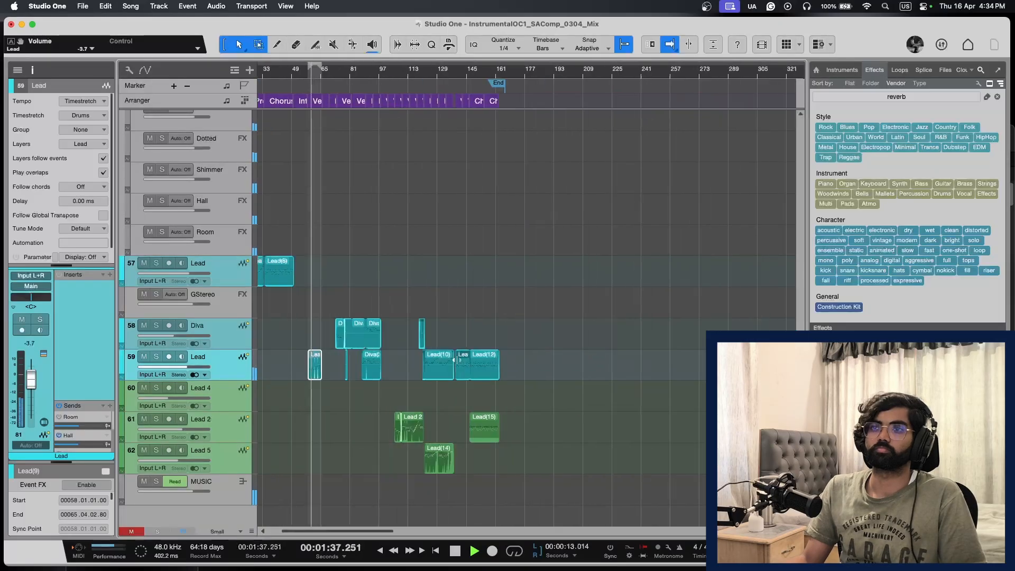
pyautogui.press('e')
pyautogui.press('f')
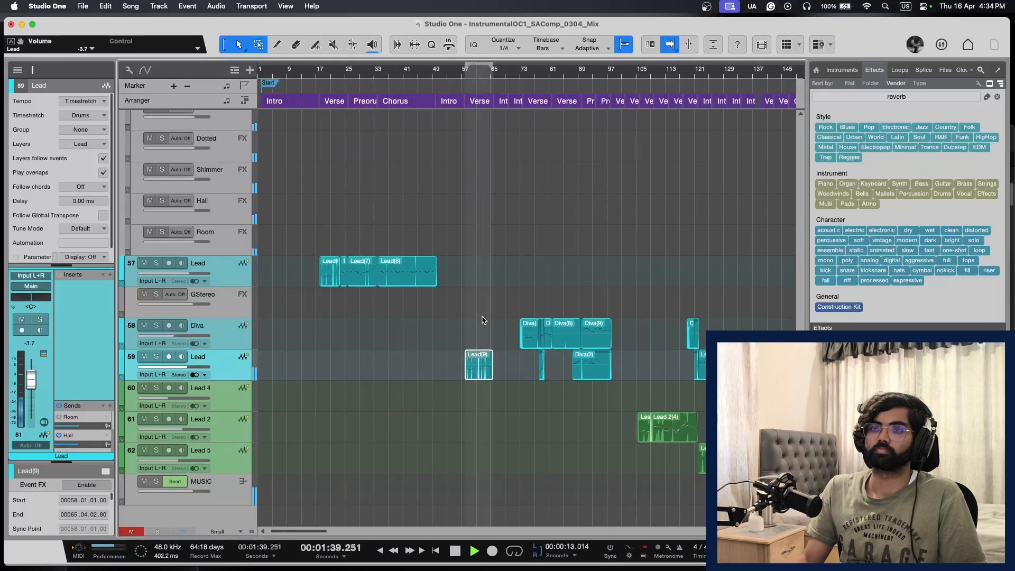
pyautogui.press('e')
# Step: Move the GStereo effect track above the first Lead track, directly below Room, and save the song
pyautogui.click(224, 304)
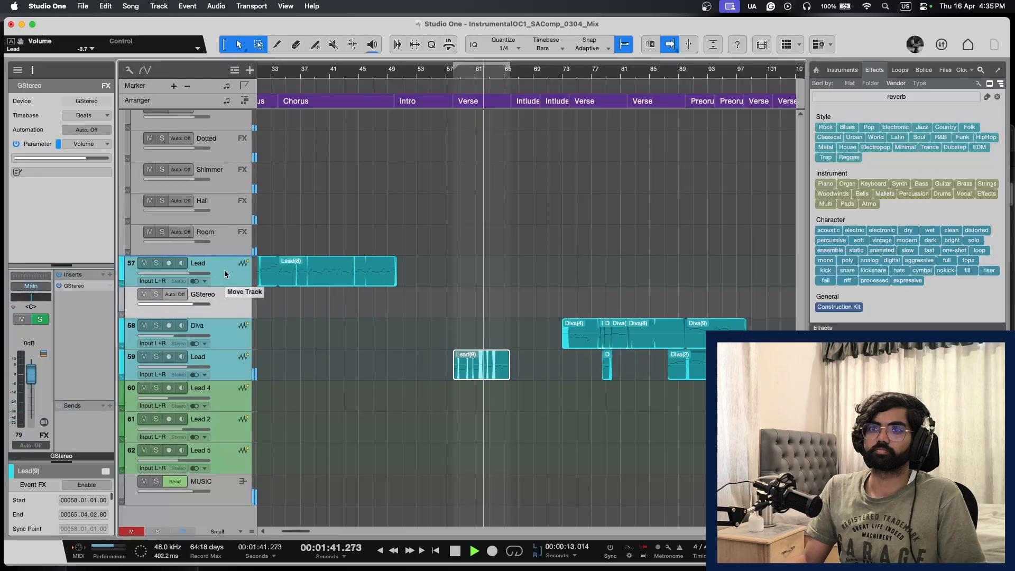
pyautogui.moveTo(225, 274); pyautogui.dragTo(231, 260)
pyautogui.scroll(4, 231, 259)
pyautogui.click(220, 134)
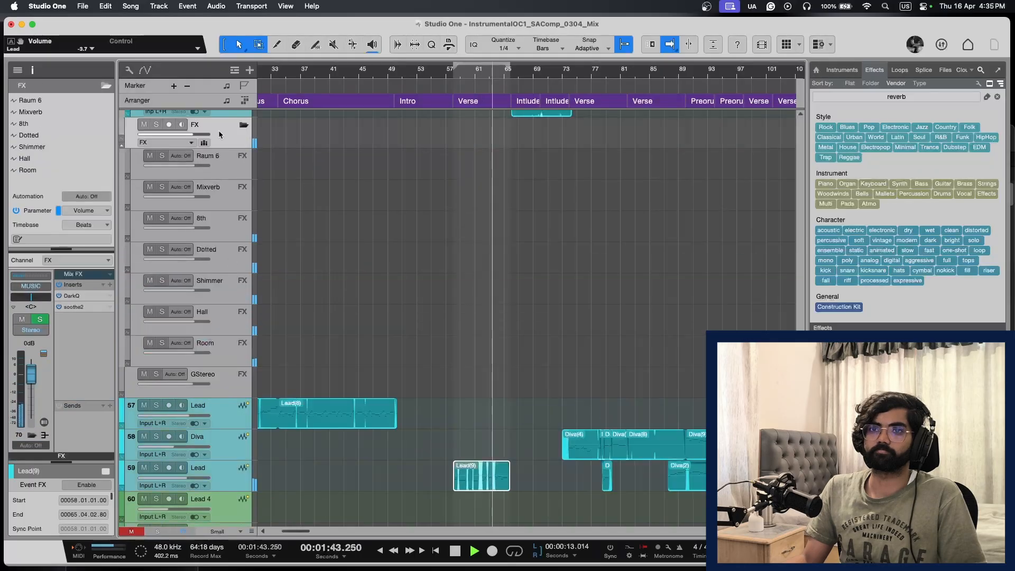
pyautogui.scroll(-4, 552, 309)
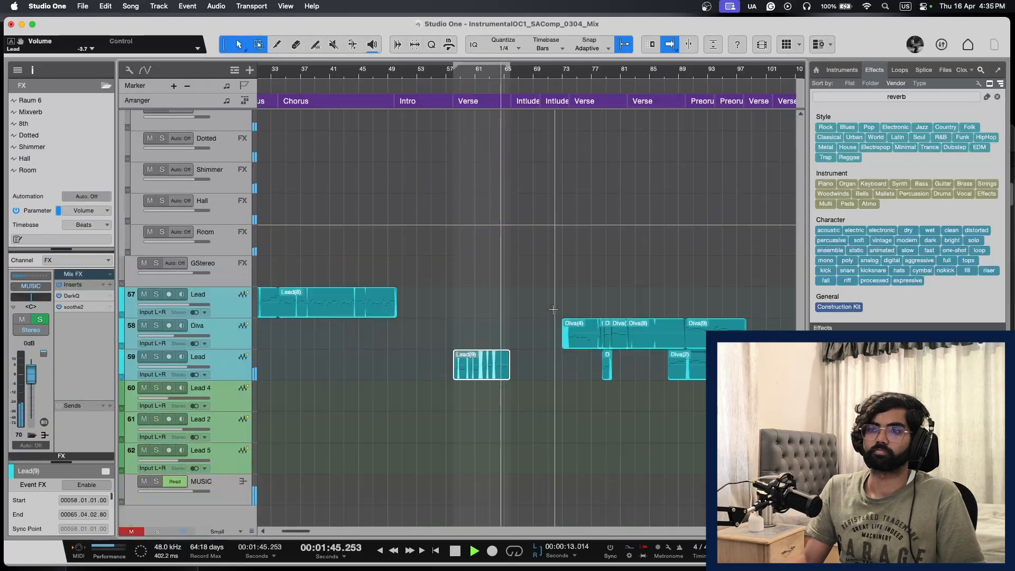
pyautogui.press('super+s')
# Step: Solo the STRINGS folder at the Interlude and add a Plasma insert at the end of its effect chain
pyautogui.press('e')
pyautogui.press('e')
pyautogui.press('w')
pyautogui.hotkey('shift', 'w')
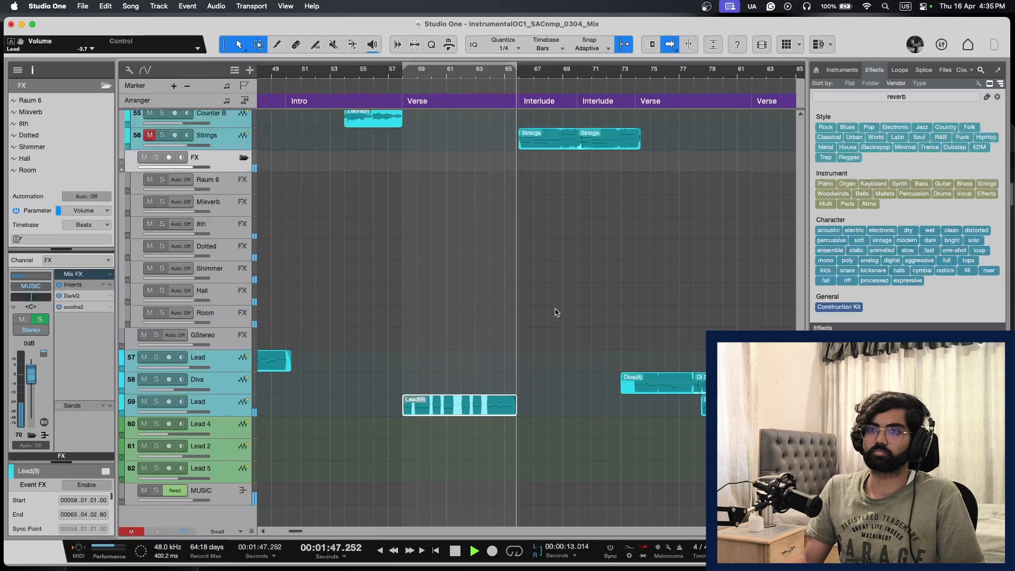
pyautogui.hscroll(5, 555, 311)
pyautogui.hotkey('shift', 'e')
pyautogui.scroll(20, 555, 309)
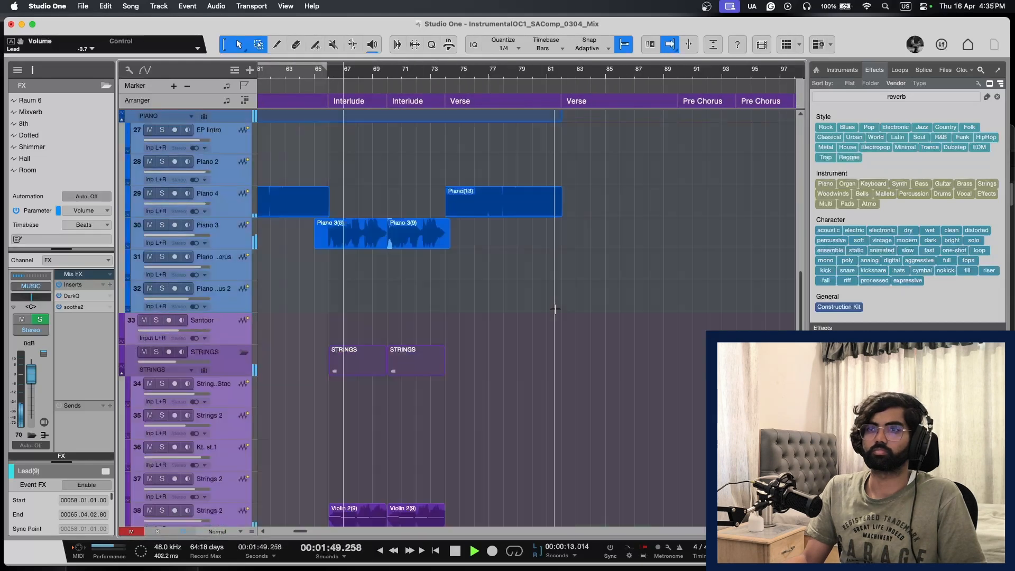
pyautogui.click(156, 352)
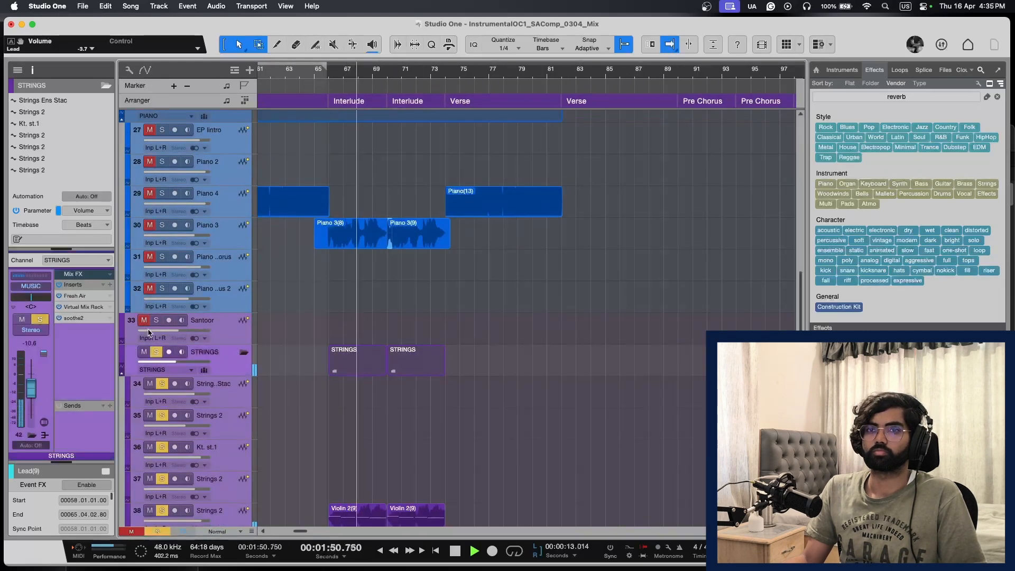
pyautogui.click(111, 306)
pyautogui.write('plasma')
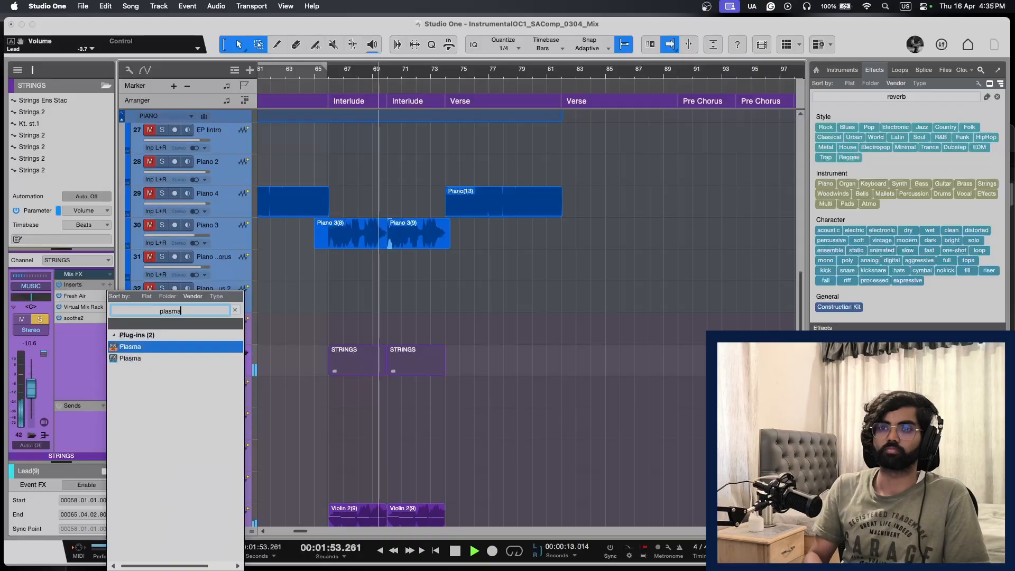
pyautogui.press('Return')
# Step: Set the STRINGS folder's Plasma to the Strings - High mode with Flux Saturate at 2.46 dB, and unsolo the folder
pyautogui.click(264, 201)
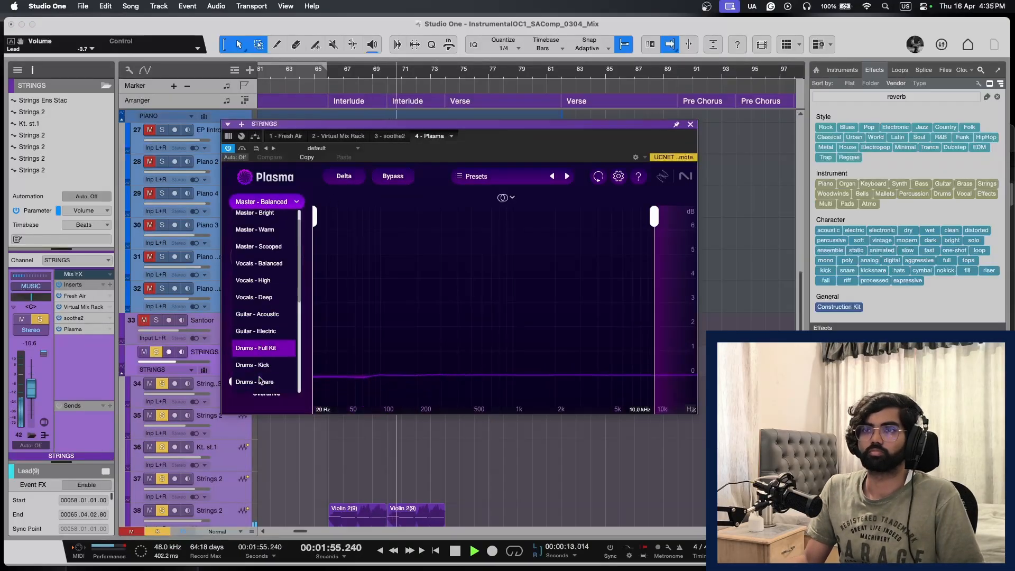
pyautogui.scroll(-5, 262, 370)
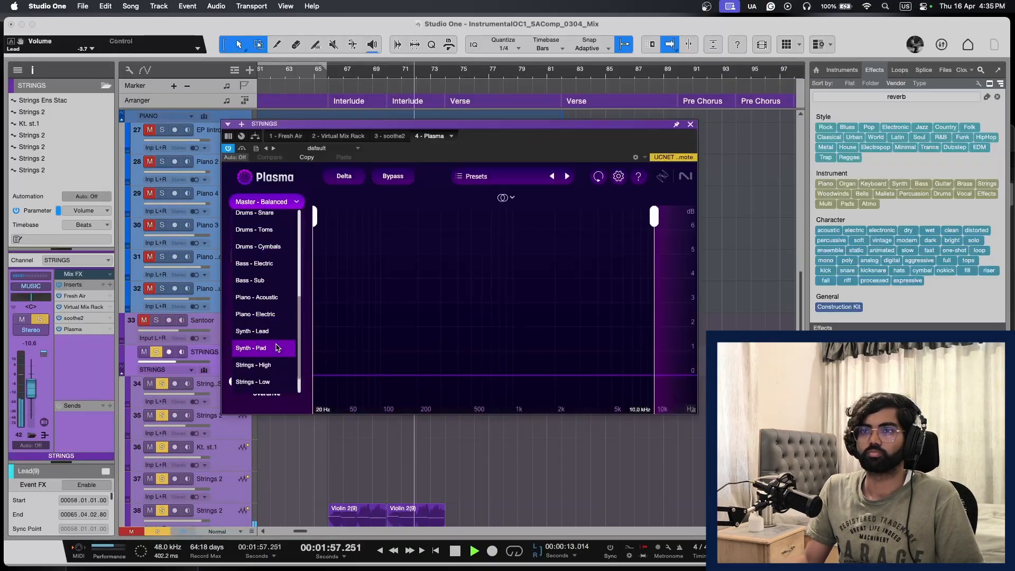
pyautogui.scroll(-2, 276, 347)
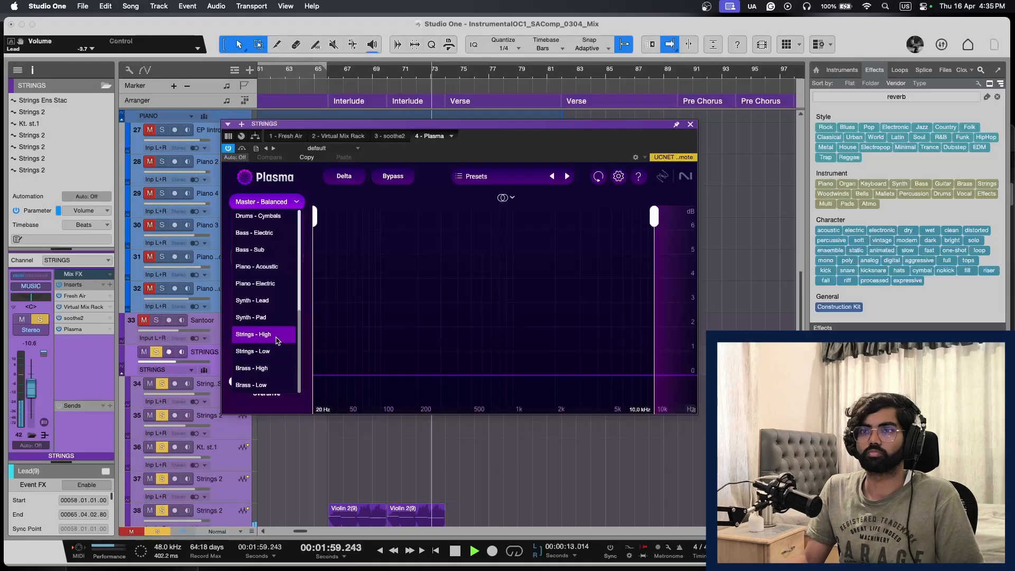
pyautogui.click(277, 342)
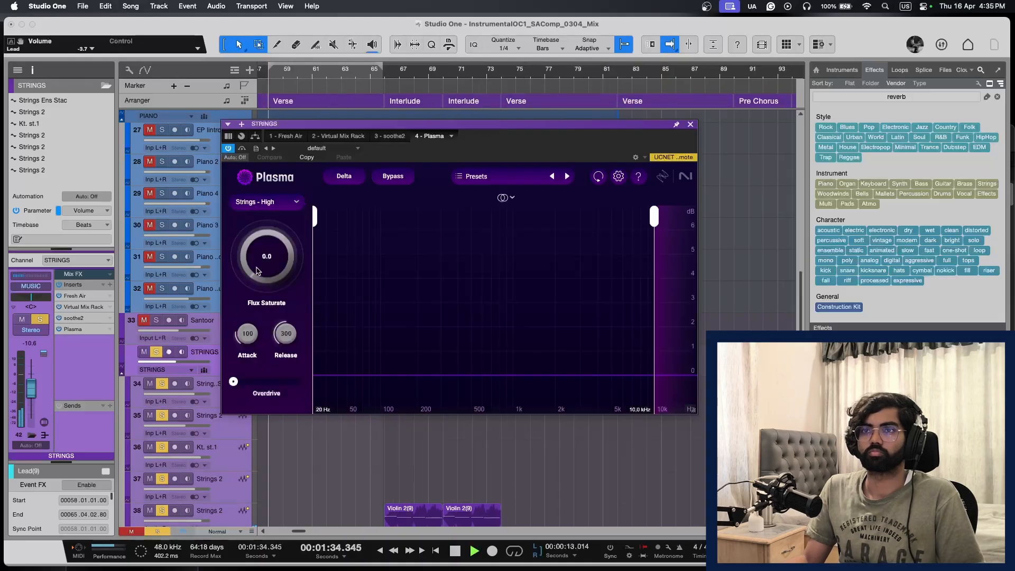
pyautogui.press('s')
pyautogui.click(689, 124)
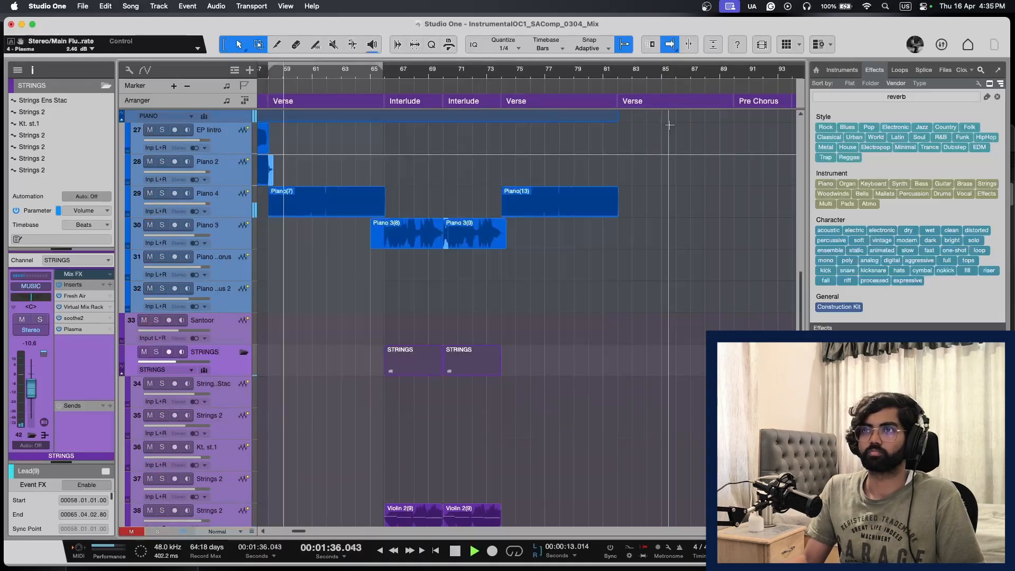
# Step: Check the STRINGS folder's Plasma response and the string tracks while the Interludes play
pyautogui.press('e')
pyautogui.scroll(-1, 421, 244)
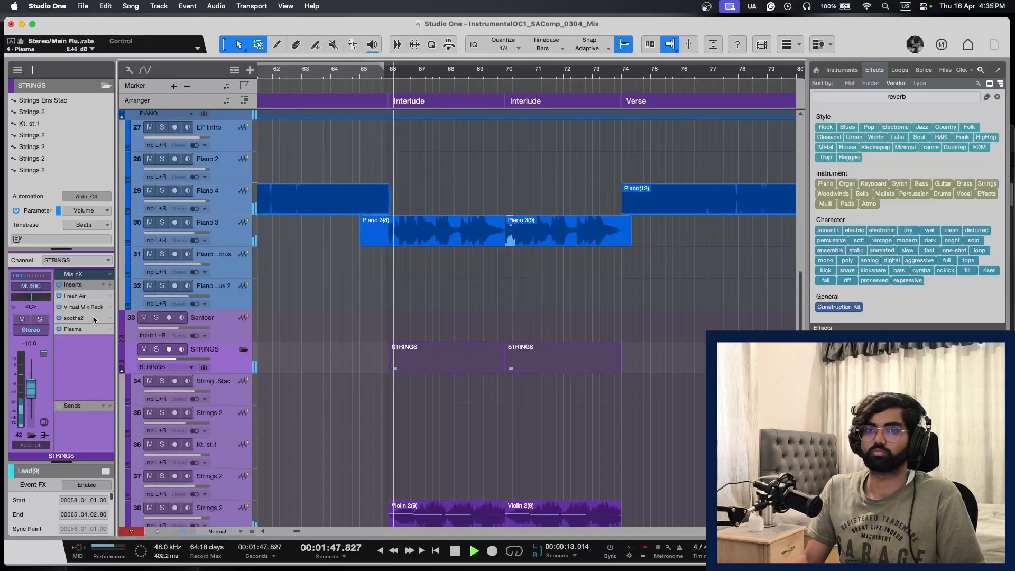
pyautogui.click(85, 330)
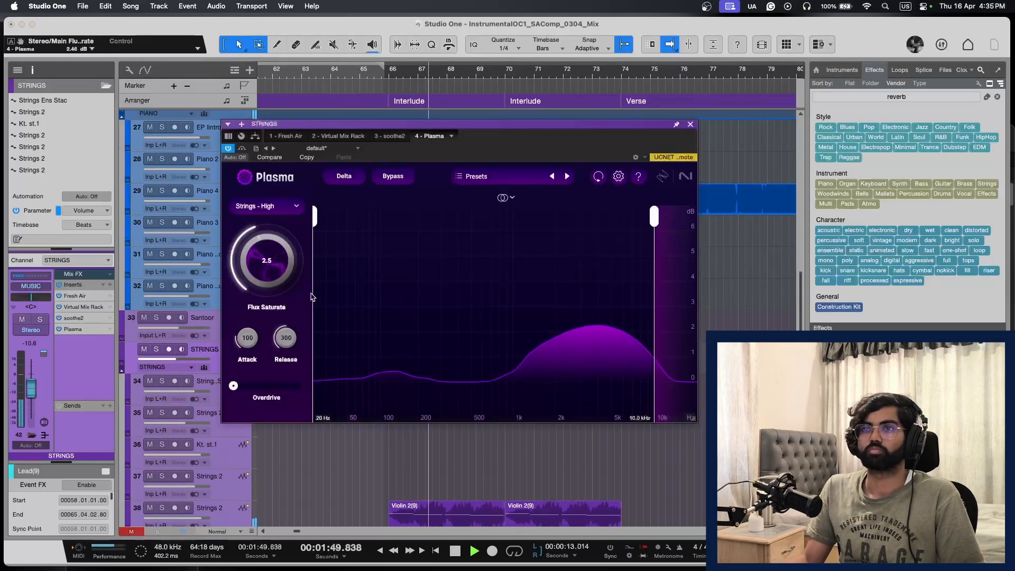
pyautogui.click(689, 125)
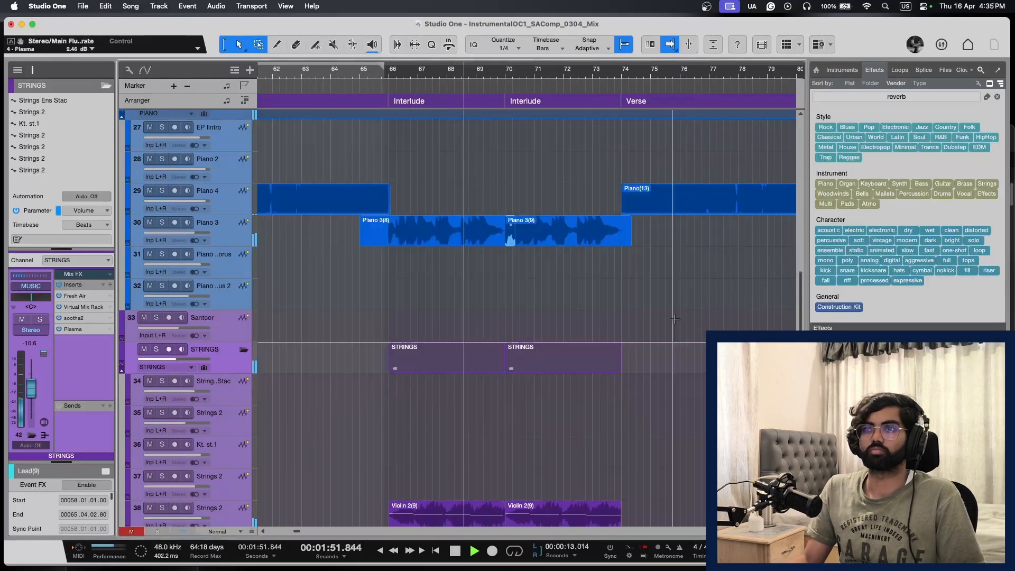
pyautogui.scroll(-1, 510, 203)
pyautogui.moveTo(800, 505); pyautogui.dragTo(800, 502)
pyautogui.scroll(-2, 523, 318)
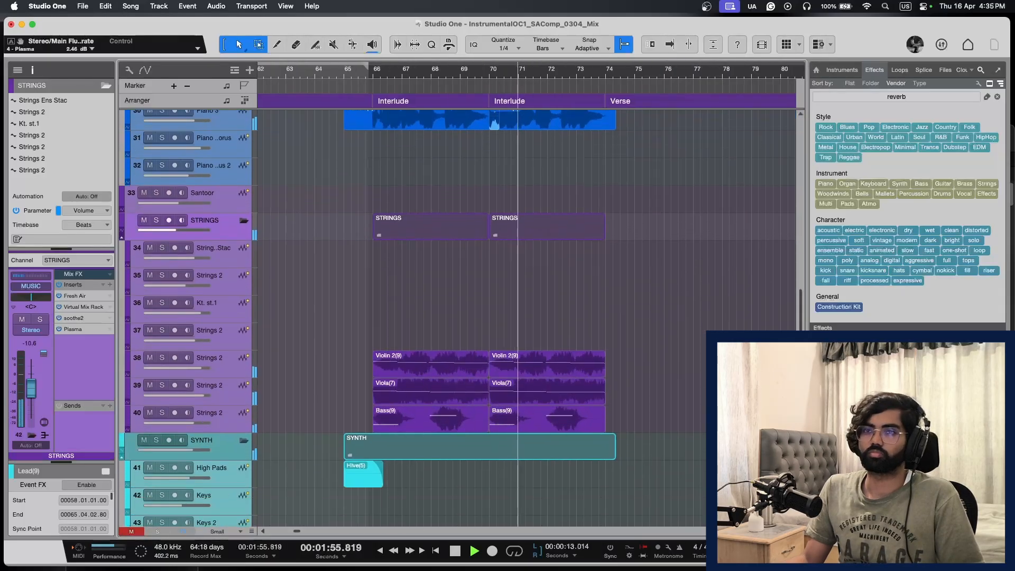
# Step: Switch the STRINGS folder's Plasma to Mid/Side processing and set the Side channel's Flux Saturate to 1.89 dB
pyautogui.click(91, 331)
pyautogui.click(508, 198)
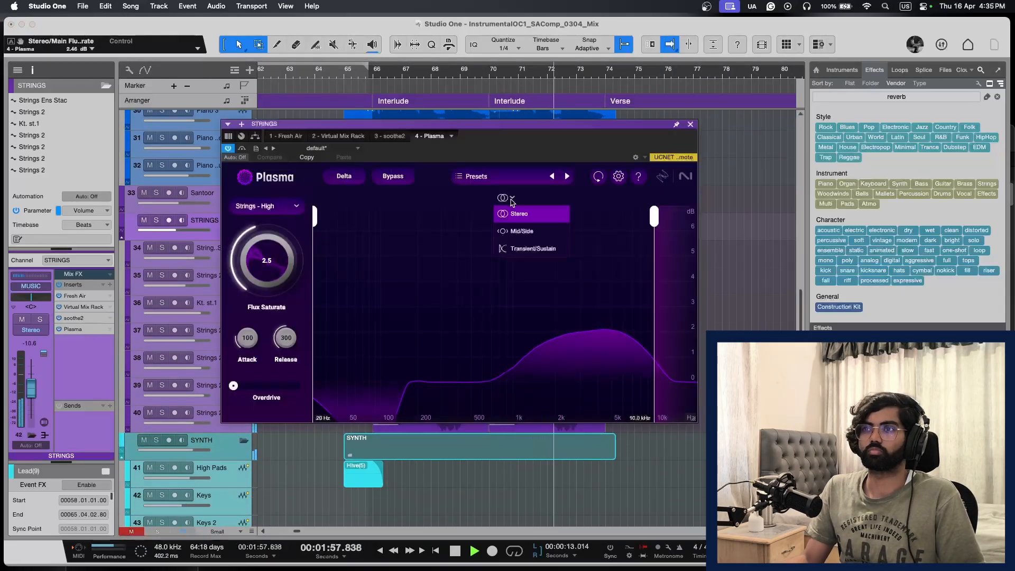
pyautogui.click(514, 222)
pyautogui.moveTo(260, 260); pyautogui.dragTo(255, 295)
pyautogui.click(535, 198)
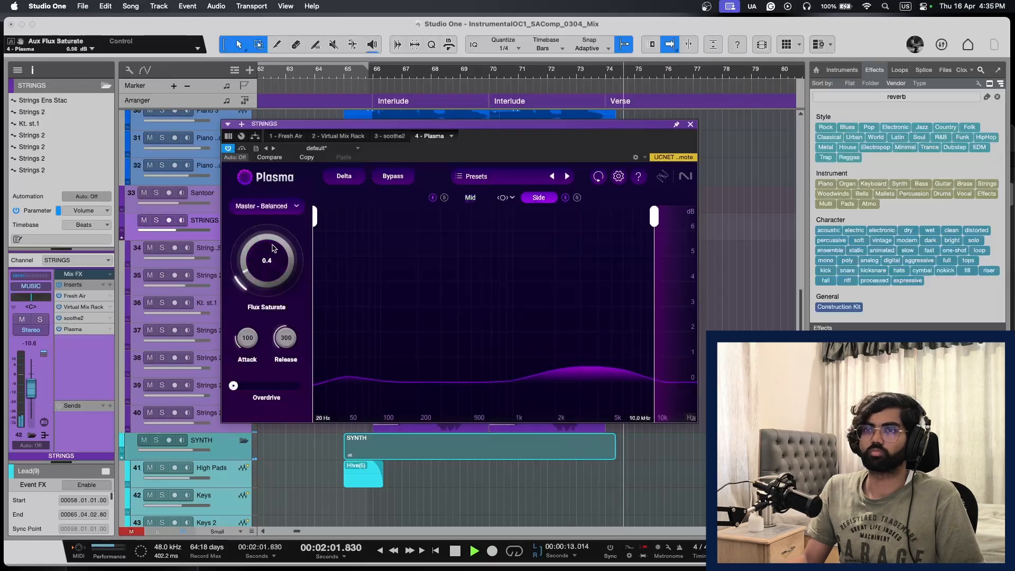
pyautogui.click(690, 124)
# Step: Bring the Verse after the Interludes into view and save the song
pyautogui.press('w')
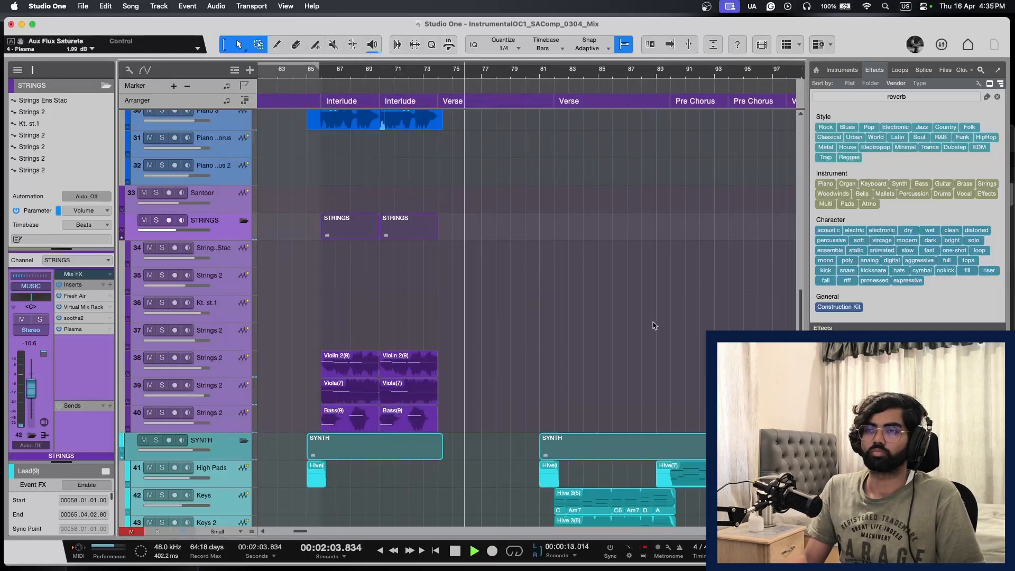
pyautogui.hscroll(3, 655, 324)
pyautogui.hotkey('shift', 'e')
pyautogui.scroll(-12, 655, 331)
pyautogui.press('super+s')
# Step: Examine the SYNTH folder's High Pads, Keys and Stabs clips around the Verse and Pre Chorus during playback
pyautogui.press('w')
pyautogui.scroll(8, 634, 327)
pyautogui.press('e')
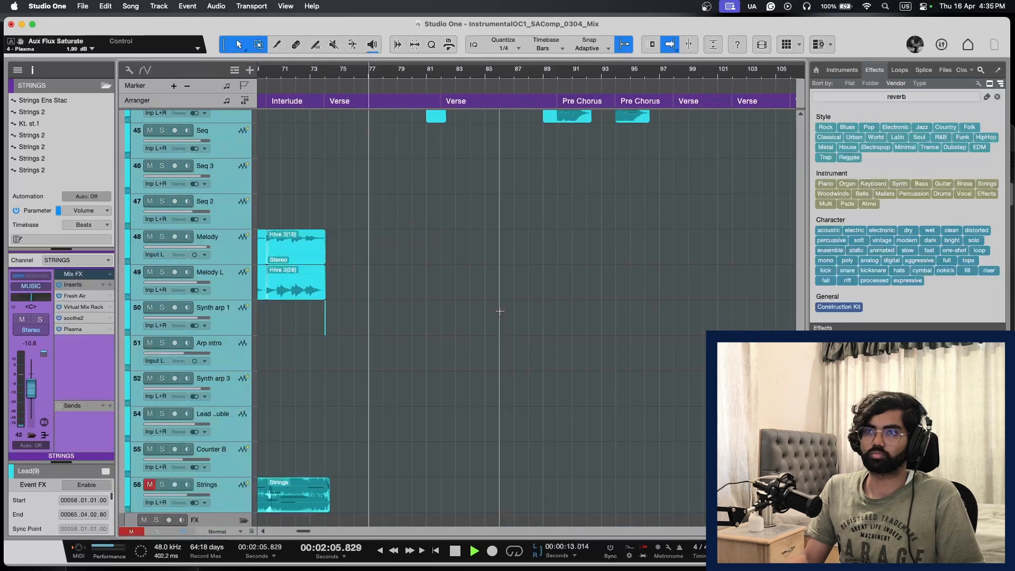
pyautogui.press('e')
pyautogui.hotkey('shift', 'w')
pyautogui.press('f')
pyautogui.hotkey('shift', 'e')
pyautogui.scroll(3, 559, 318)
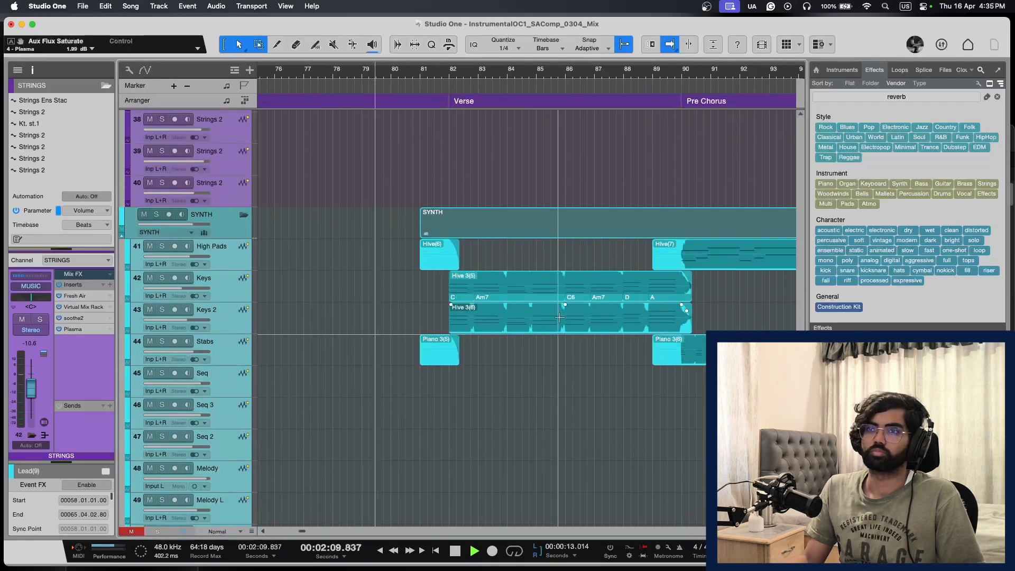
pyautogui.press('super+s')
pyautogui.hotkey('shift', 'w')
pyautogui.hotkey('shift', 'e')
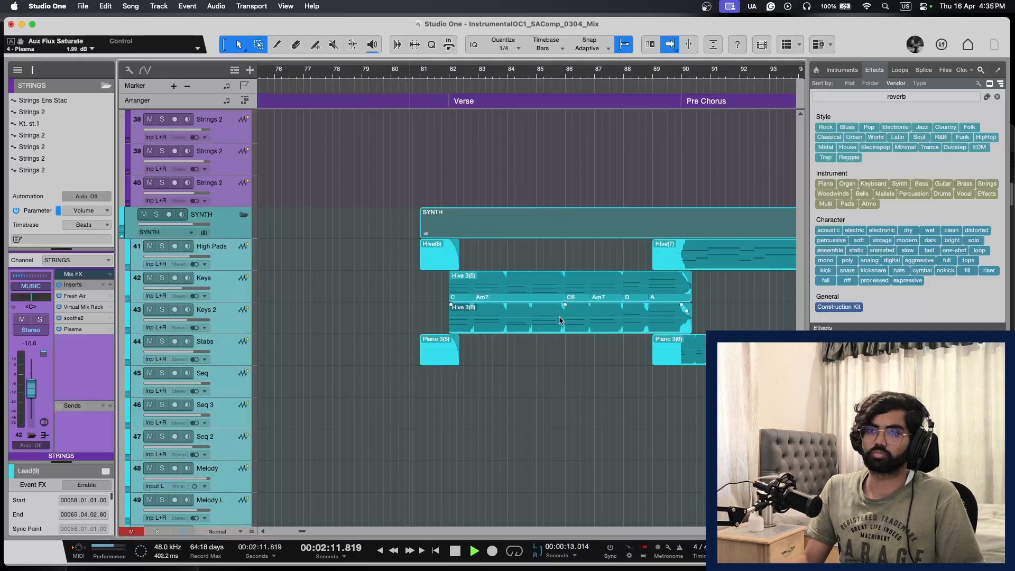
pyautogui.hotkey('shift', 'e')
pyautogui.hotkey('shift', 'e')
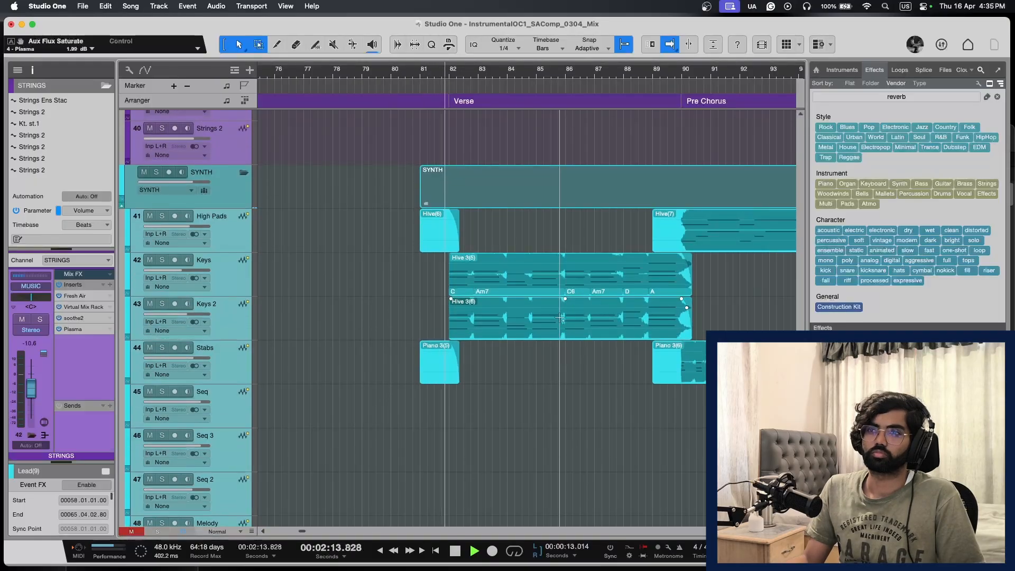
pyautogui.hscroll(3, 559, 318)
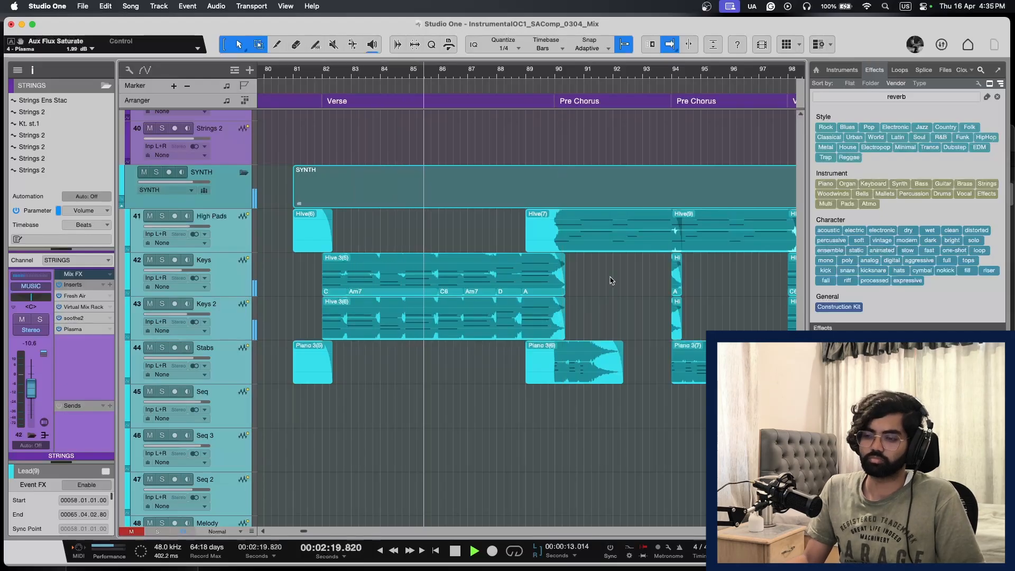
# Step: Check the synth and FX channels in the console while the Verse plays
pyautogui.press('w')
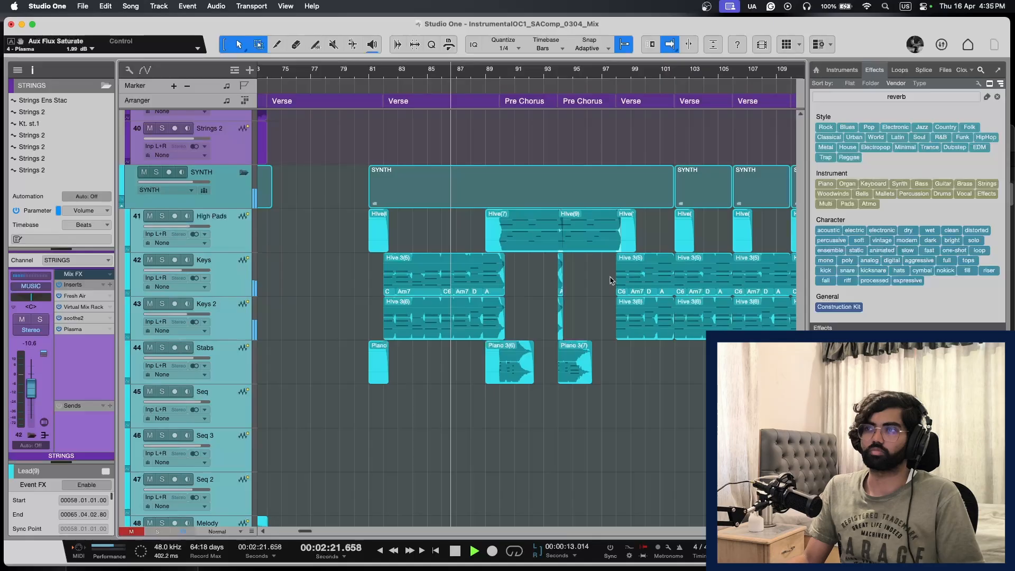
pyautogui.press('F3')
pyautogui.hscroll(5, 763, 185)
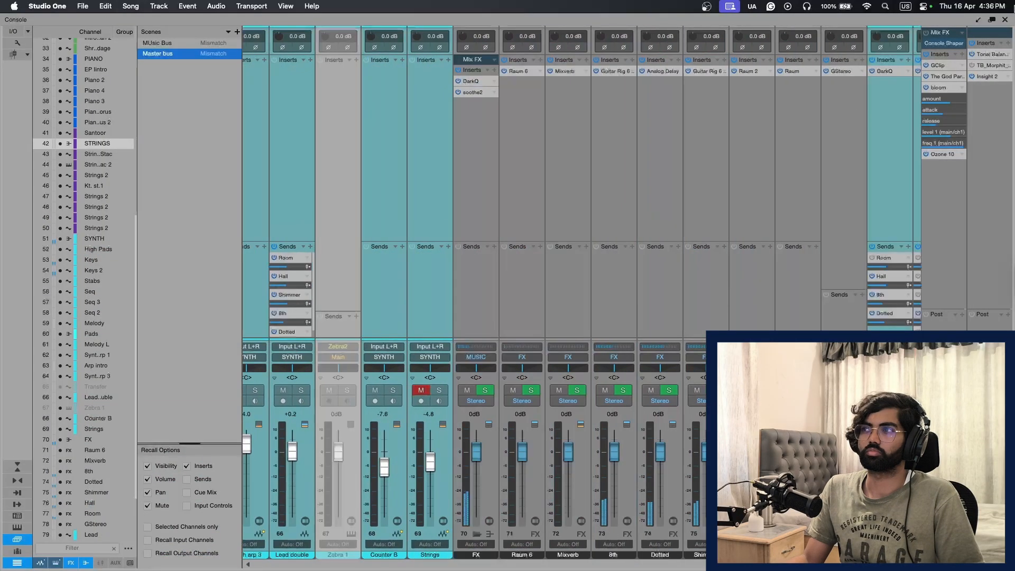
pyautogui.click(1005, 20)
# Step: Review the bass and electric guitar tracks into the first Pre Chorus and save the song
pyautogui.scroll(15, 650, 240)
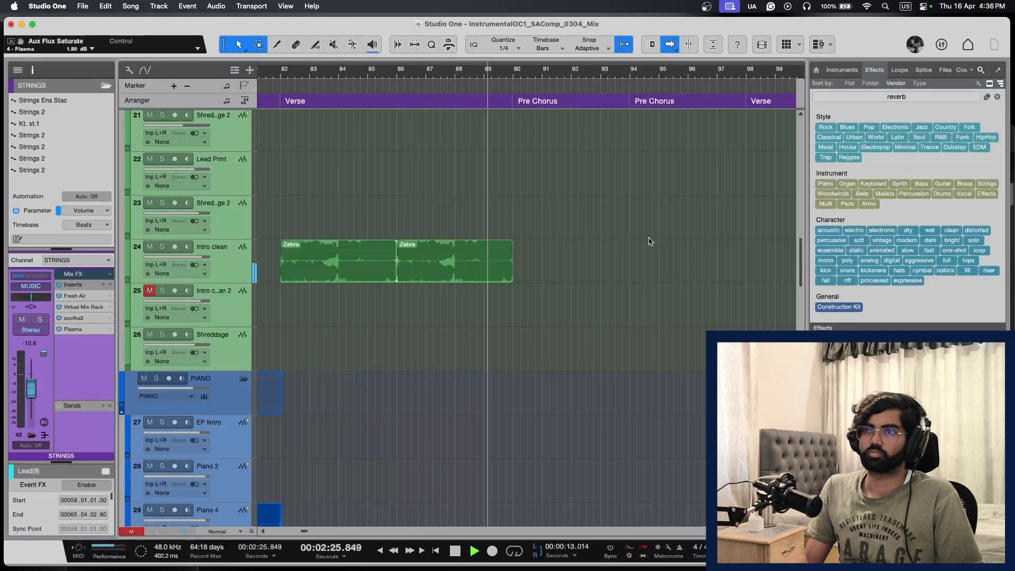
pyautogui.scroll(-15, 650, 242)
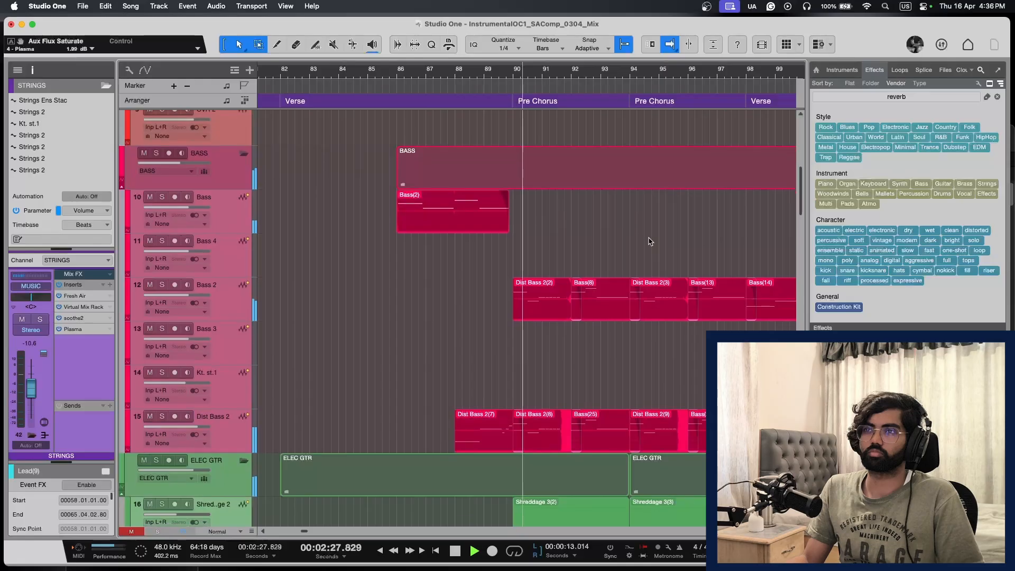
pyautogui.press('e')
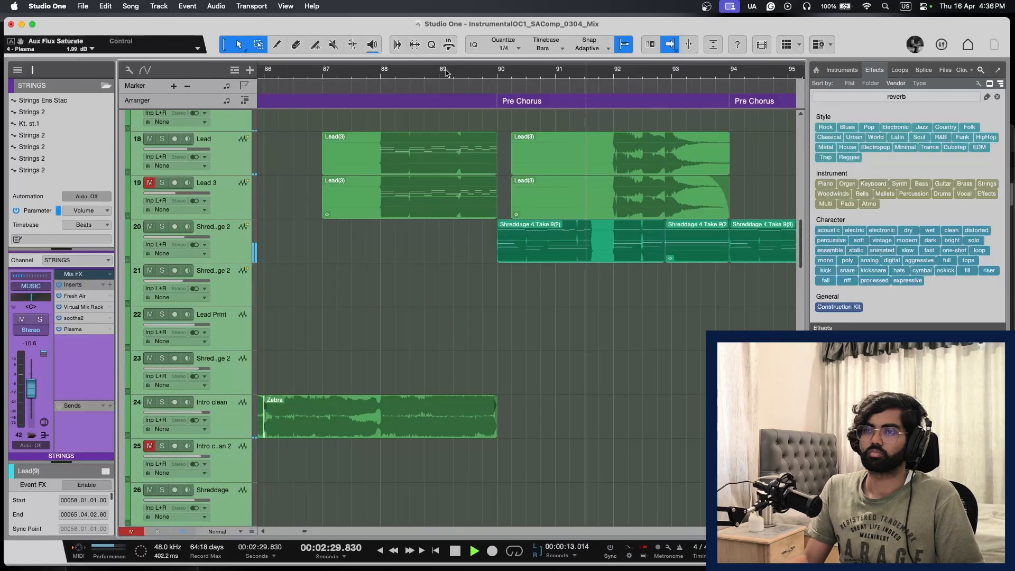
pyautogui.press('w')
pyautogui.hscroll(3, 615, 197)
pyautogui.hotkey('shift', 'e')
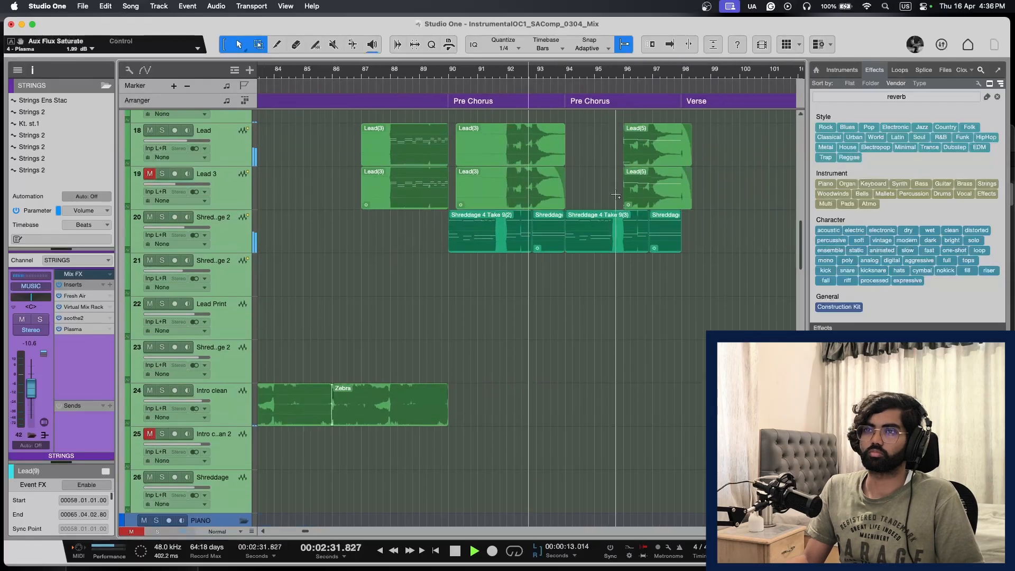
pyautogui.press('e')
pyautogui.scroll(1, 615, 197)
pyautogui.press('w')
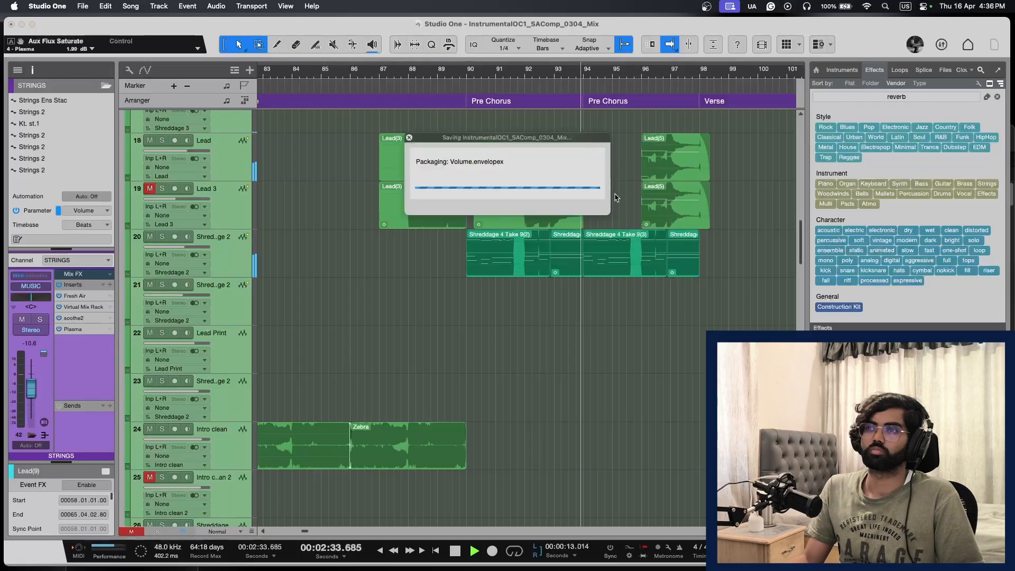
# Step: Follow the lead guitar and Shreddage clips through the second Pre Chorus into the Verse, and save the song
pyautogui.hotkey('shift', 'w')
pyautogui.hscroll(4, 615, 196)
pyautogui.press('f')
pyautogui.scroll(-3, 615, 196)
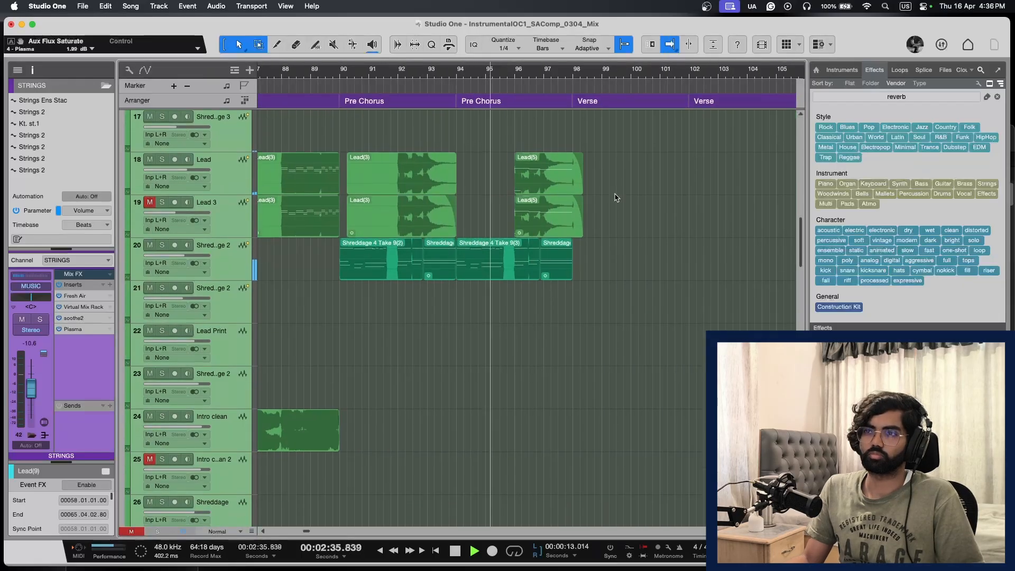
pyautogui.press('e')
pyautogui.press('e')
pyautogui.hscroll(4, 615, 194)
pyautogui.hotkey('shift', 'e')
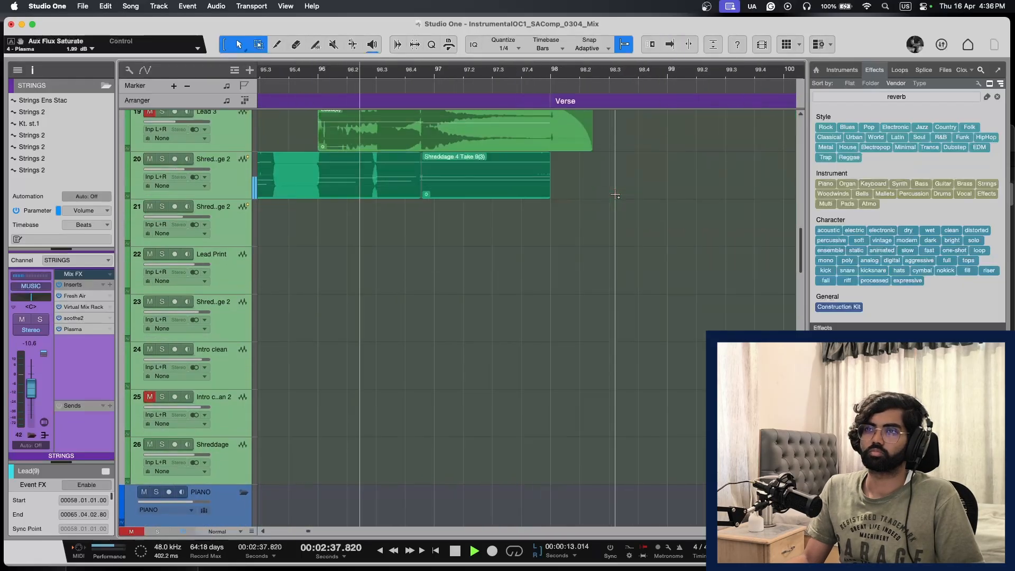
pyautogui.scroll(4, 615, 196)
pyautogui.press('f')
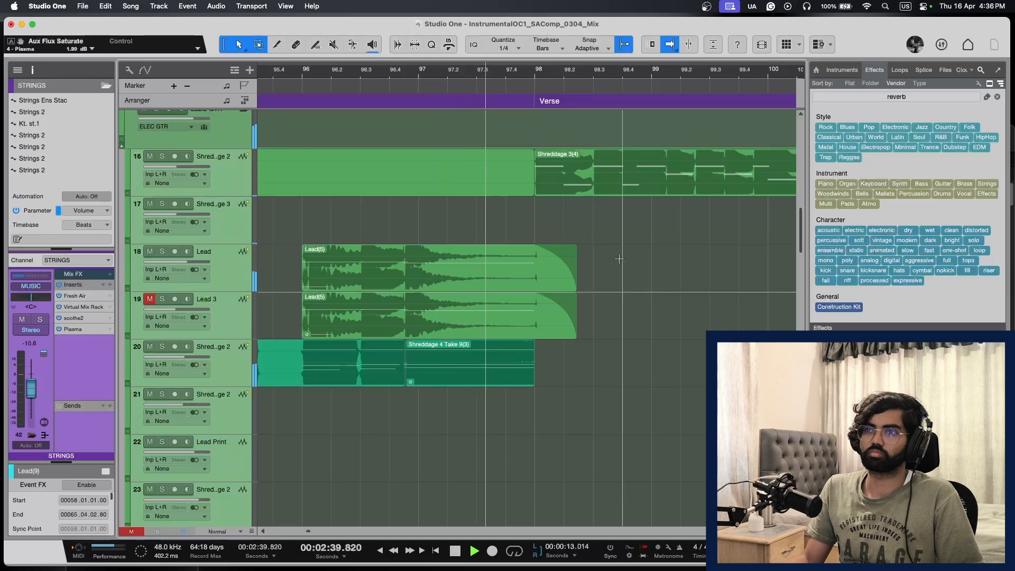
pyautogui.press('w')
pyautogui.hotkey('shift', 'w')
pyautogui.hscroll(4, 613, 256)
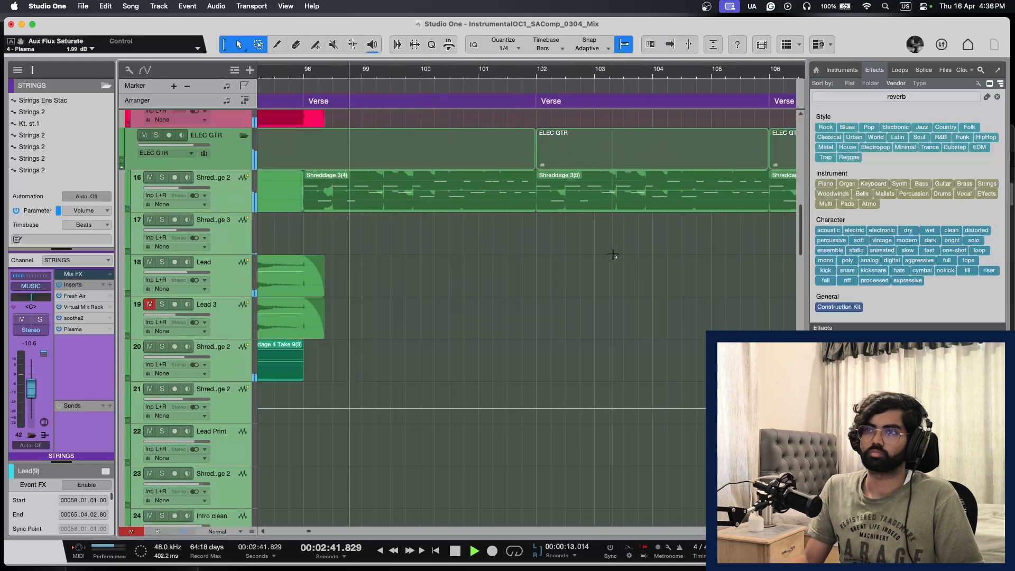
pyautogui.press('super+s')
# Step: Examine the drum, bass, guitar, piano, strings and synth tracks across the run of Verses during playback
pyautogui.press('w')
pyautogui.press('w')
pyautogui.hotkey('shift', 'w')
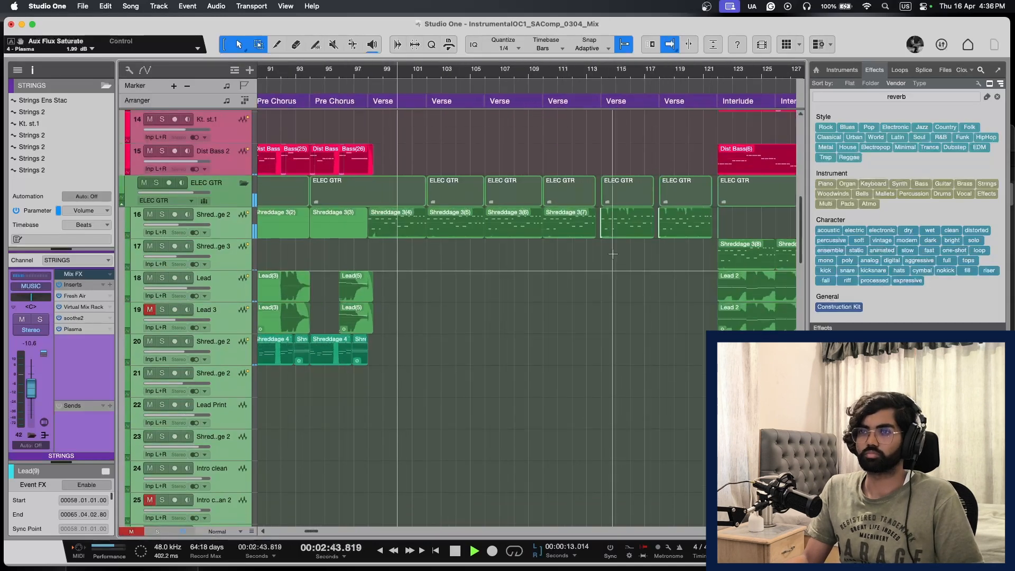
pyautogui.scroll(15, 612, 254)
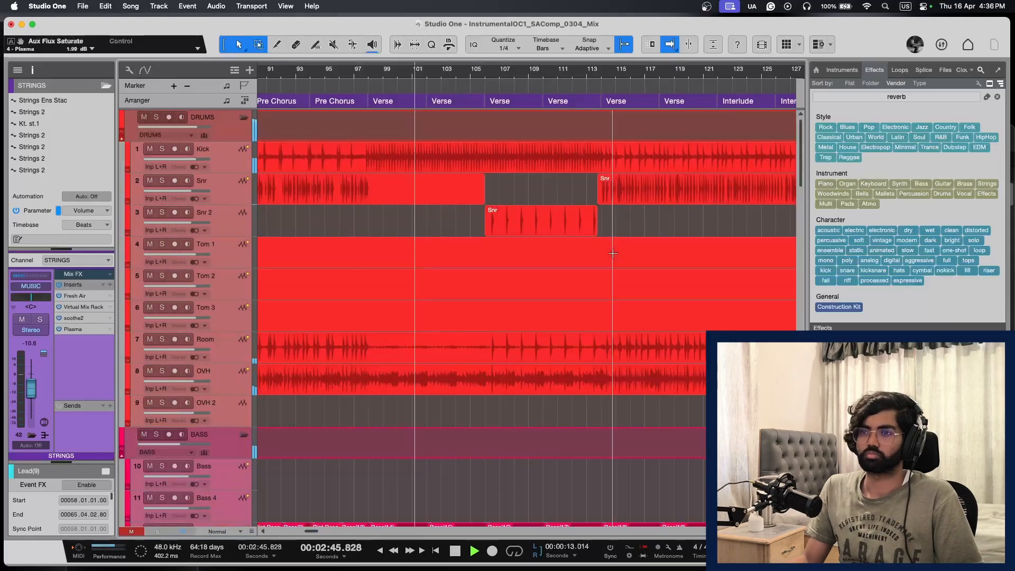
pyautogui.scroll(-20, 612, 253)
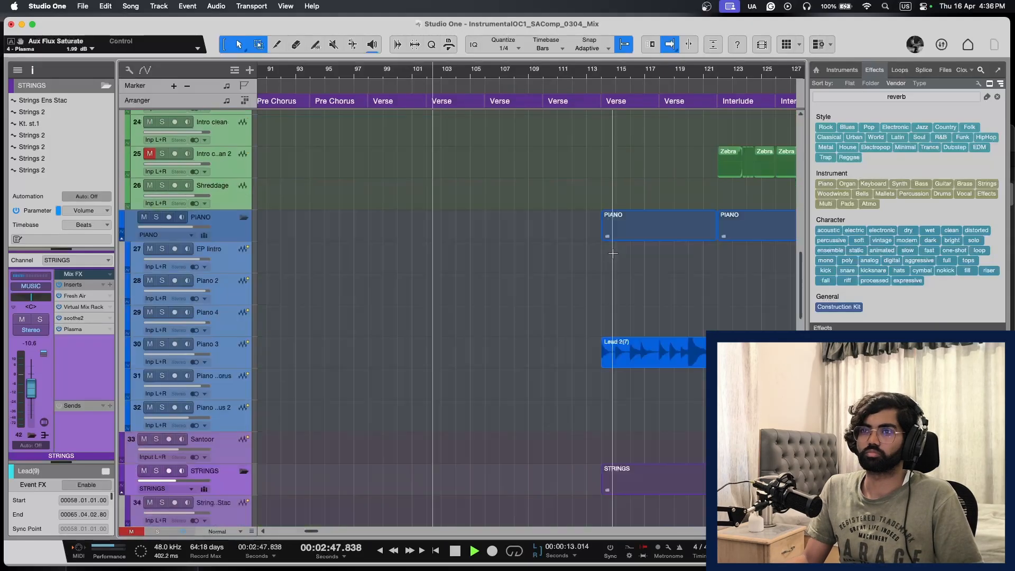
pyautogui.scroll(-10, 613, 253)
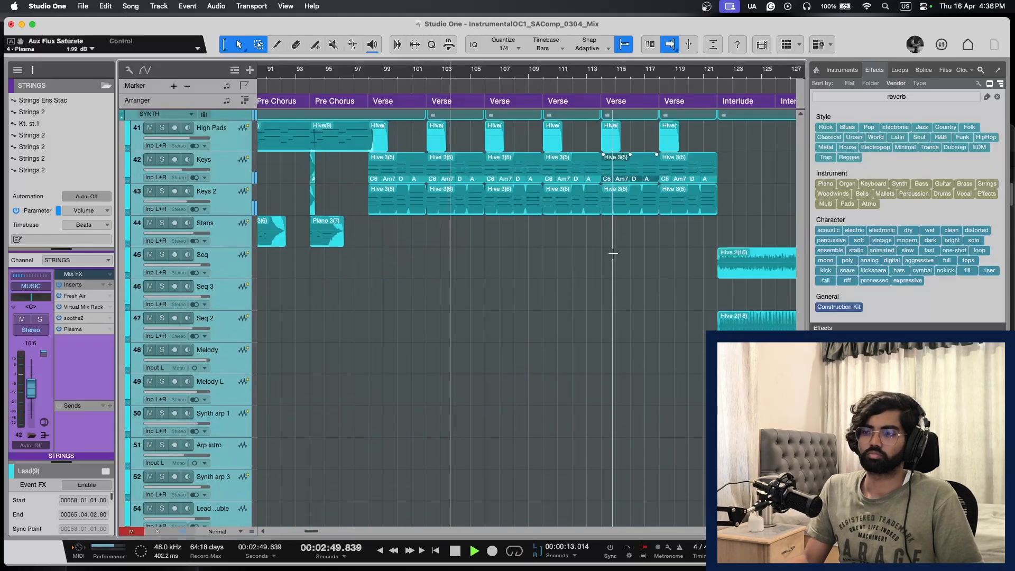
pyautogui.scroll(10, 612, 252)
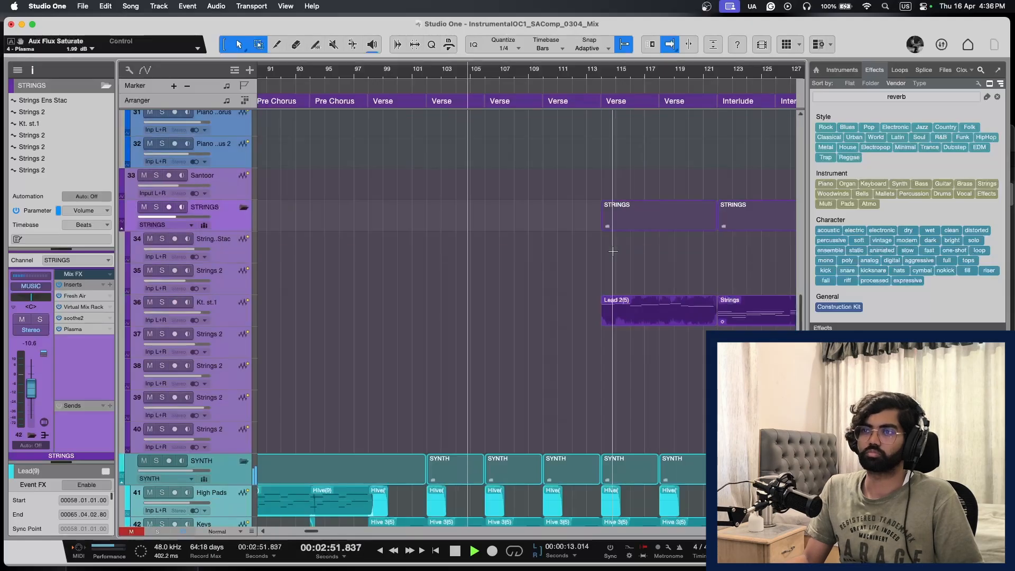
pyautogui.scroll(18, 612, 251)
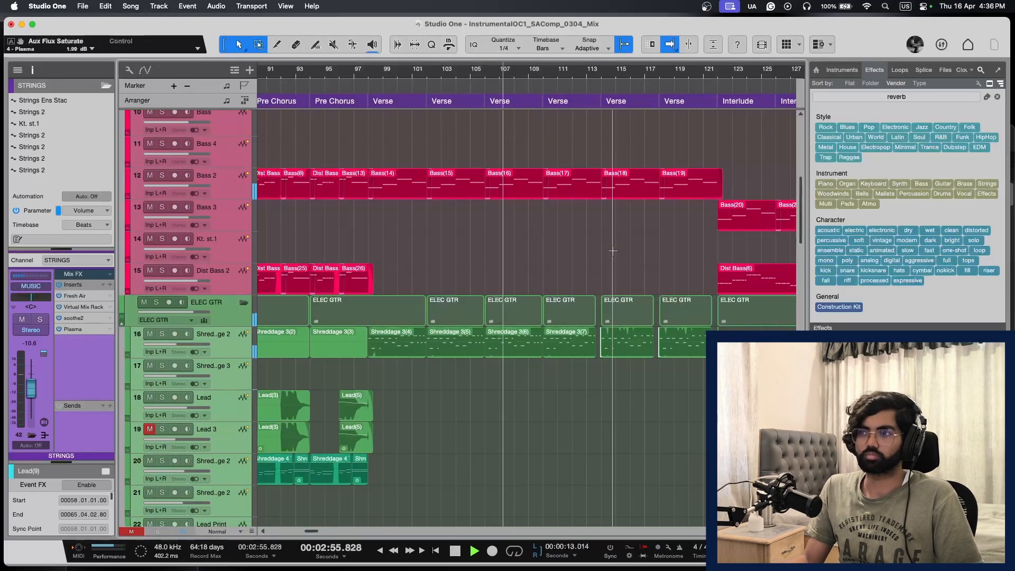
pyautogui.hotkey('shift', 'e')
pyautogui.hotkey('shift', 'e')
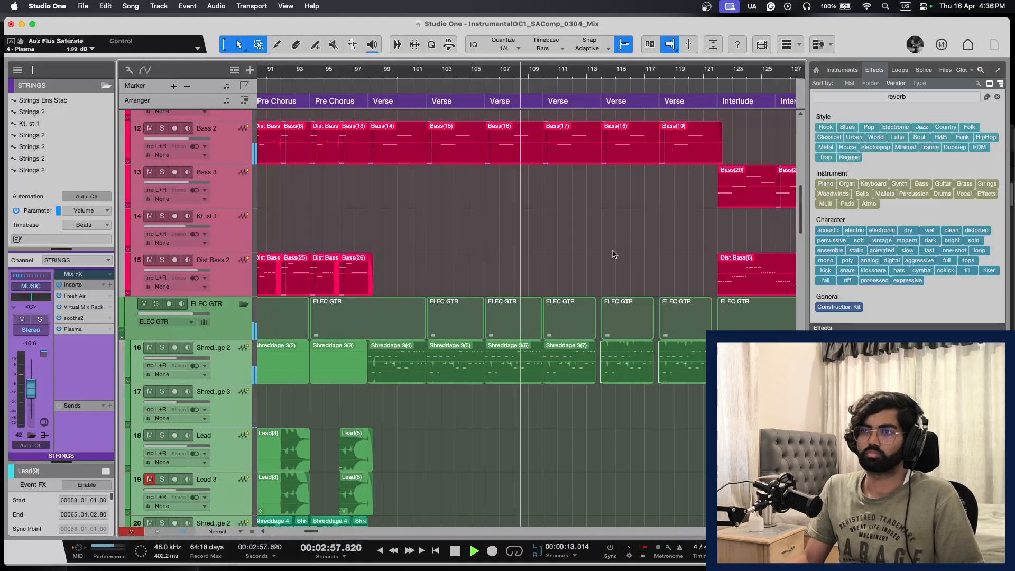
# Step: Check the mix on the Listen Bus with Tonal Balance Control in the Broad view
pyautogui.press('F3')
pyautogui.click(990, 55)
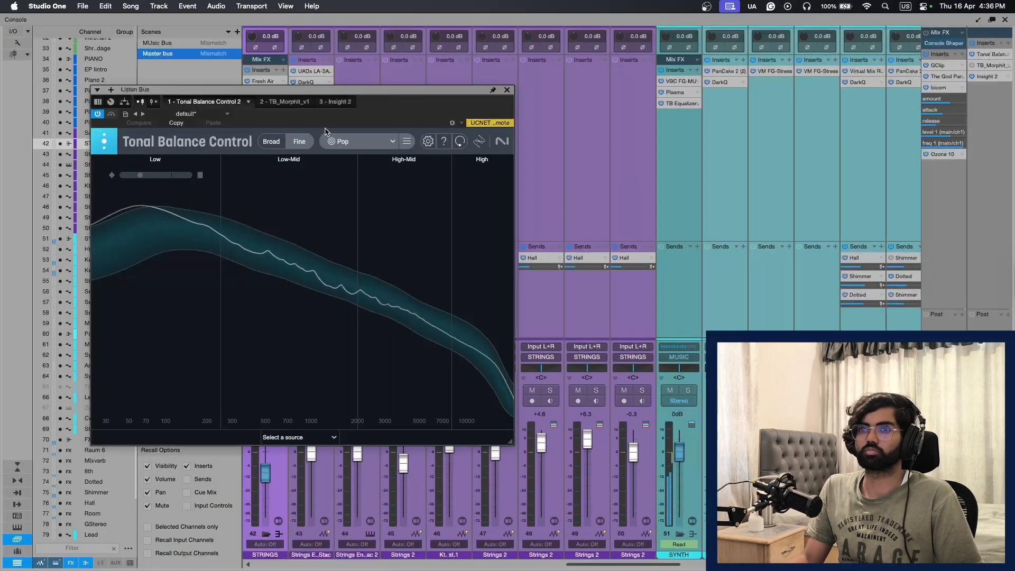
pyautogui.click(270, 141)
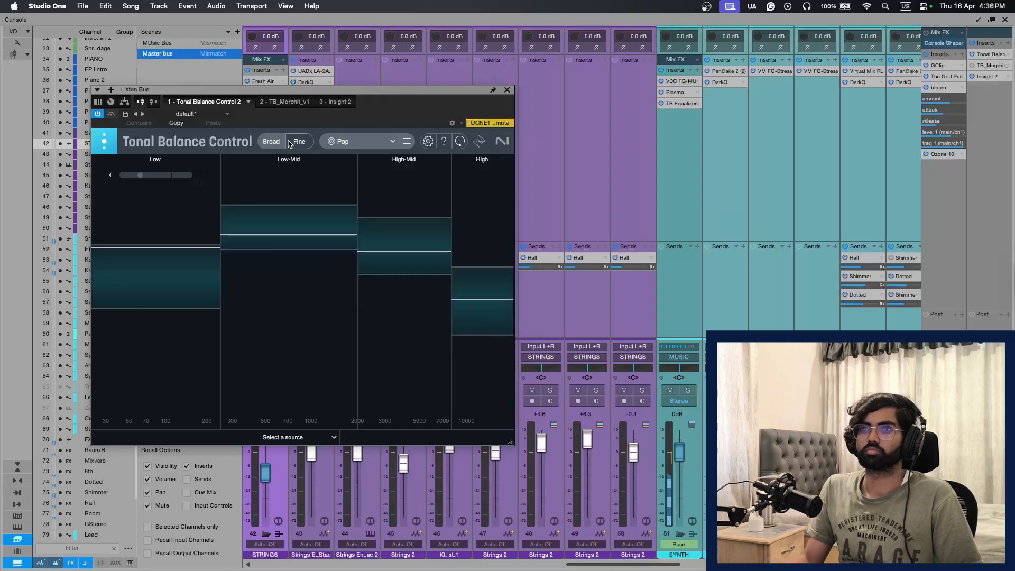
pyautogui.click(506, 91)
# Step: Check the compression of the low, mid and high bands in the MUSIC bus's SSL G3 MultiBusComp
pyautogui.hscroll(15, 711, 154)
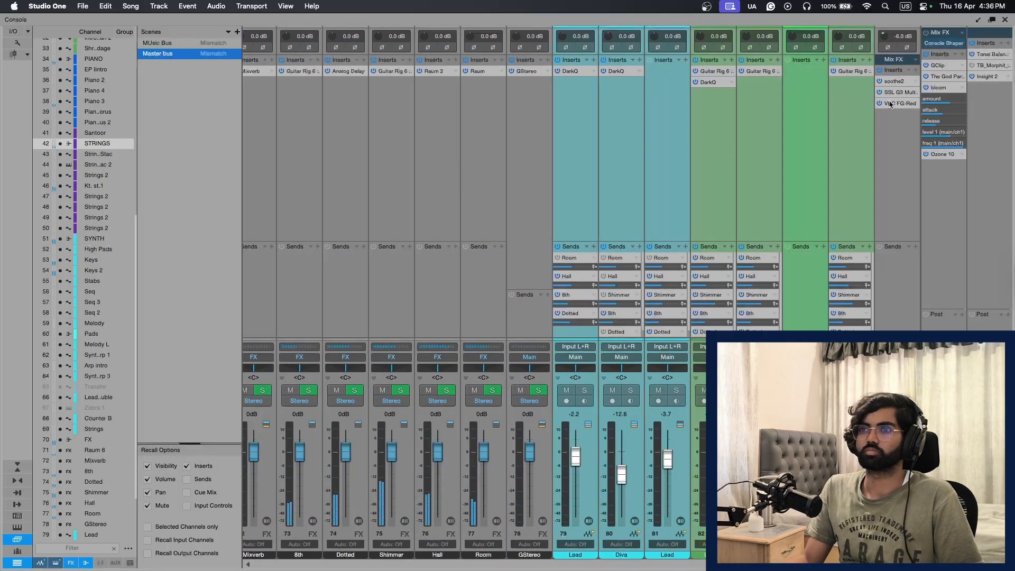
pyautogui.click(893, 93)
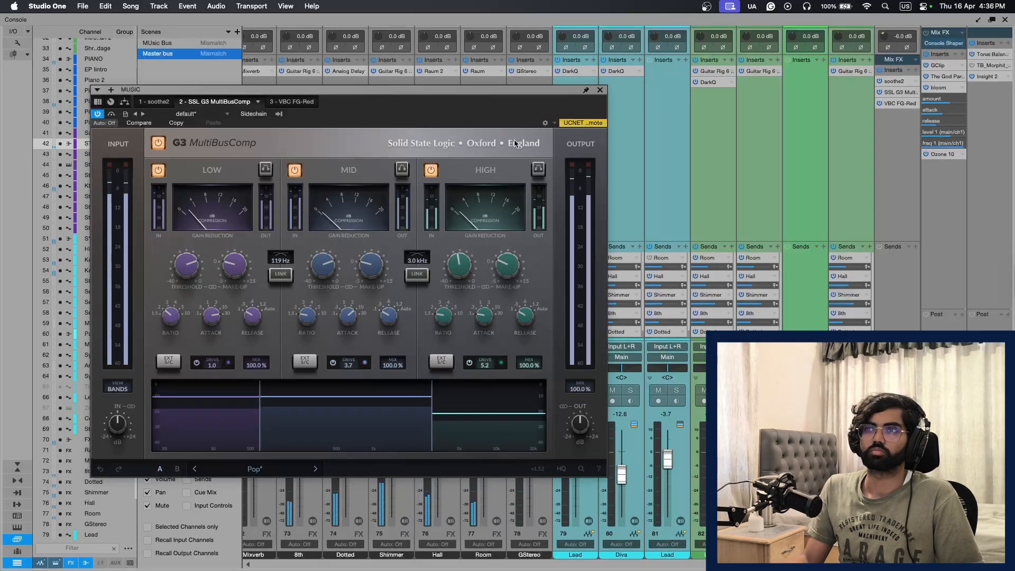
pyautogui.click(600, 89)
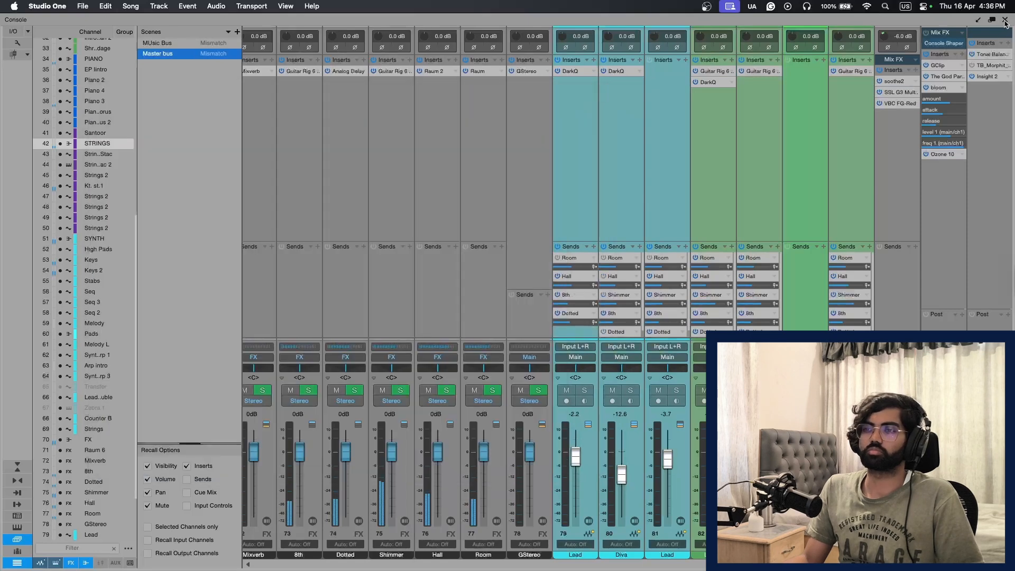
pyautogui.click(1004, 22)
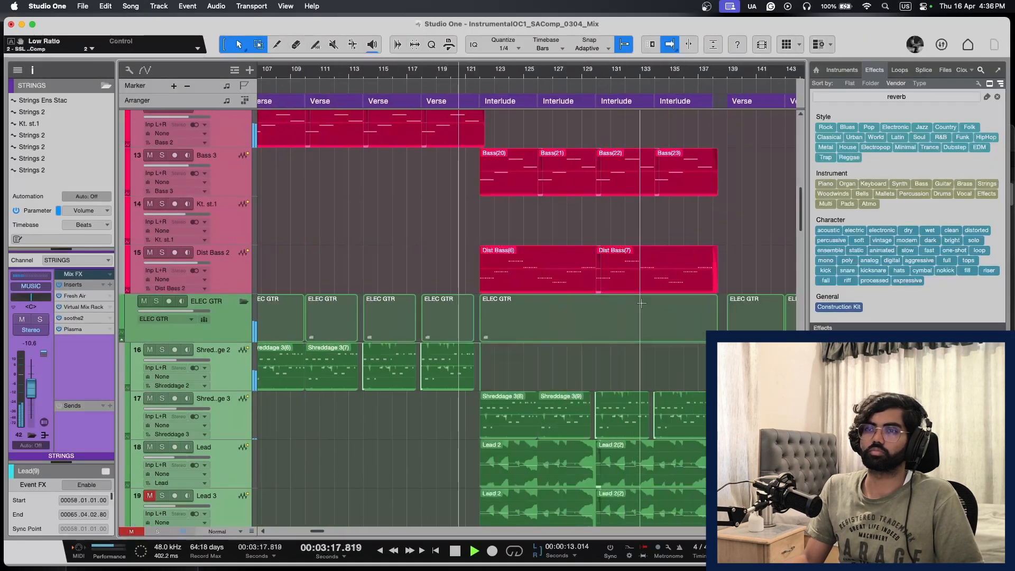
# Step: Examine the guitar, strings, synth and lead tracks as playback moves from the last Verse into the Interludes
pyautogui.scroll(-2, 641, 302)
pyautogui.scroll(-15, 637, 314)
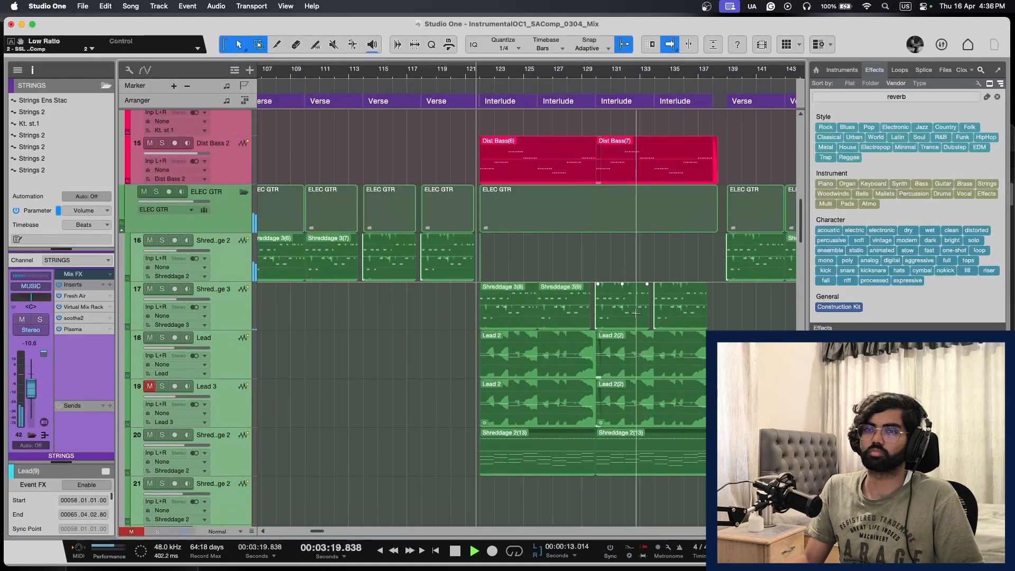
pyautogui.scroll(-20, 635, 313)
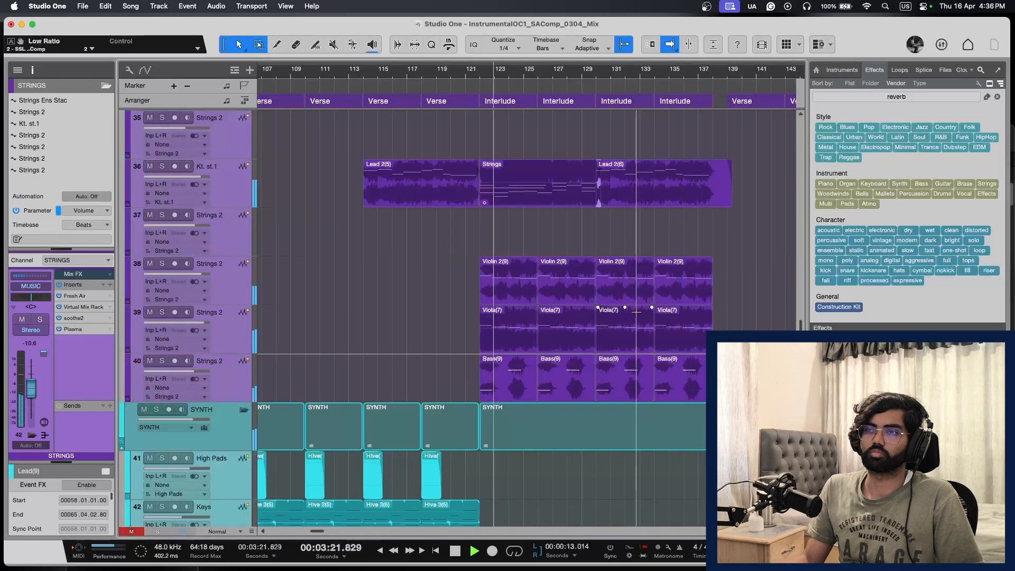
pyautogui.scroll(20, 635, 312)
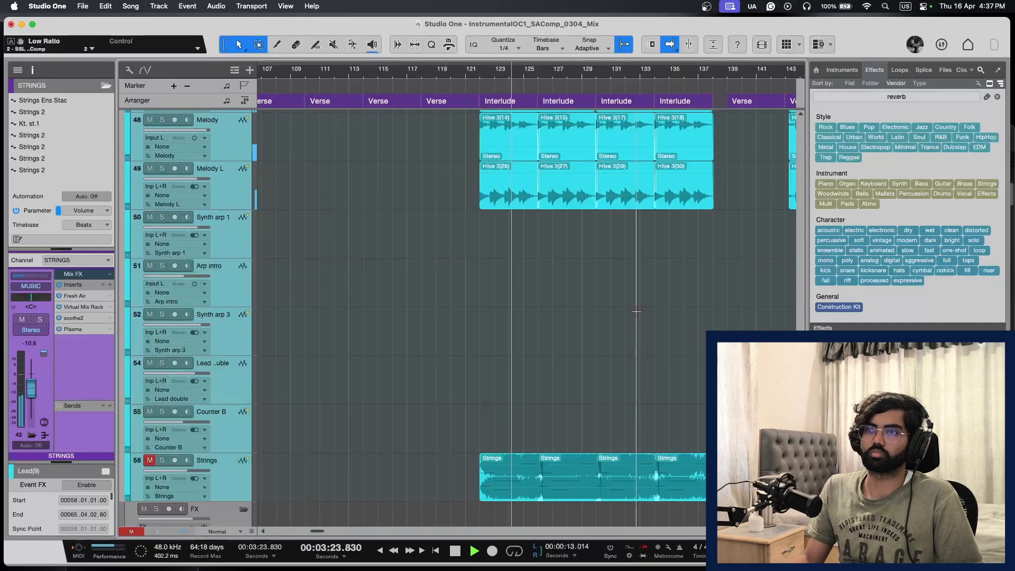
pyautogui.press('w')
pyautogui.scroll(-3, 608, 318)
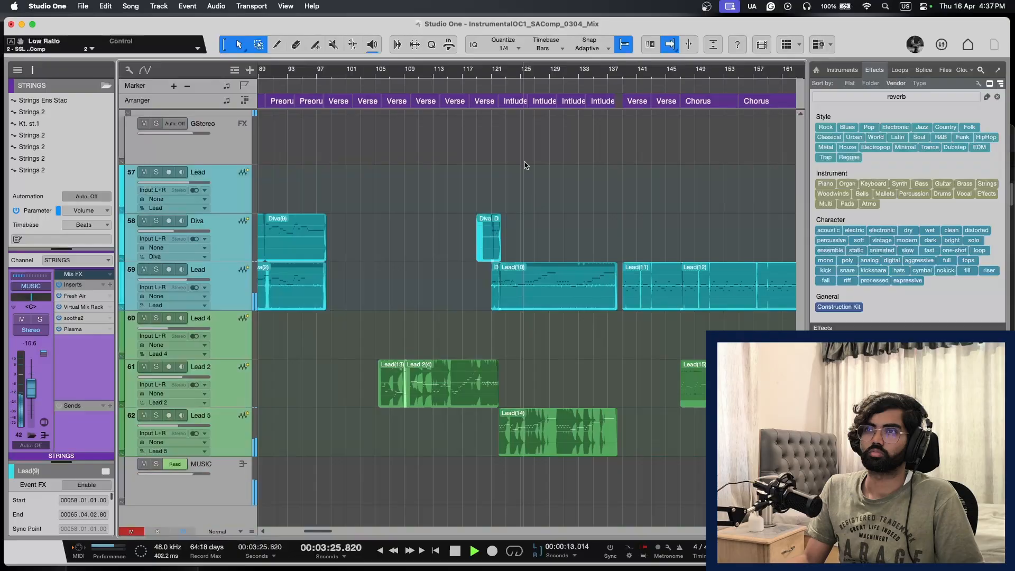
# Step: Replay the transition from the last Verse into the Interlude and check the Diva and Lead clips there
pyautogui.click(478, 70)
pyautogui.press('e')
pyautogui.press('e')
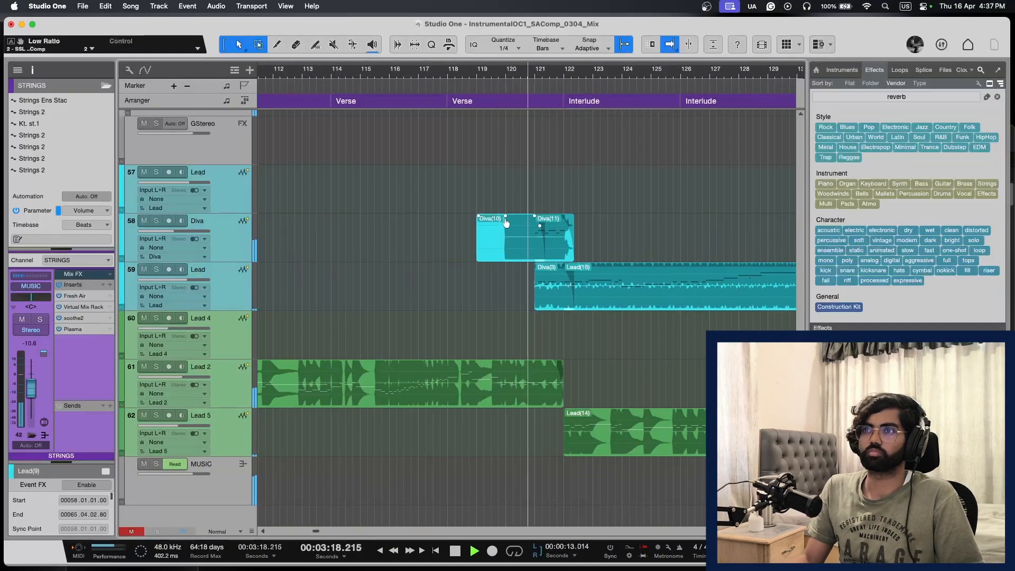
pyautogui.press('f')
pyautogui.press('f')
pyautogui.hotkey('shift', 'w')
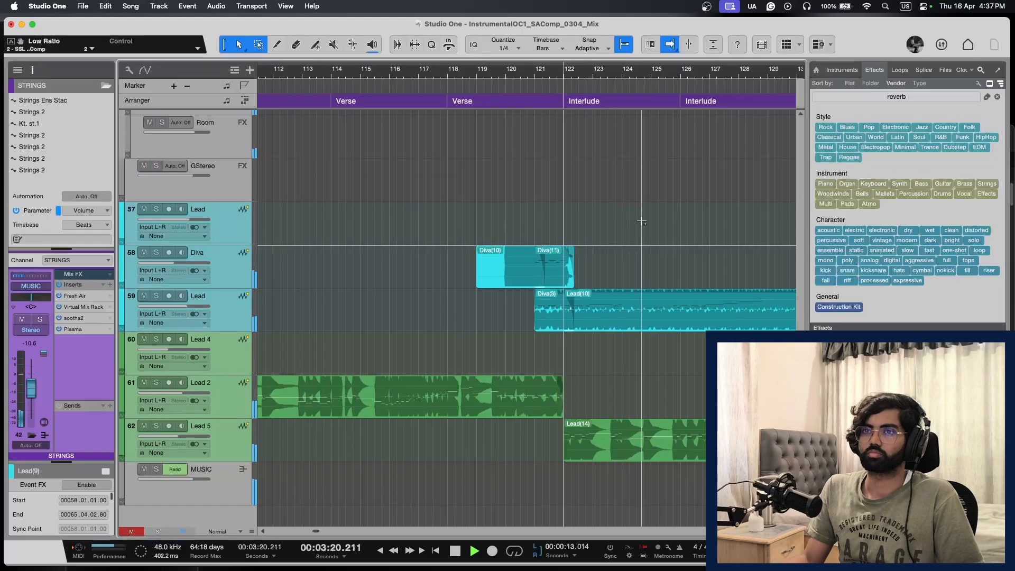
pyautogui.click(506, 74)
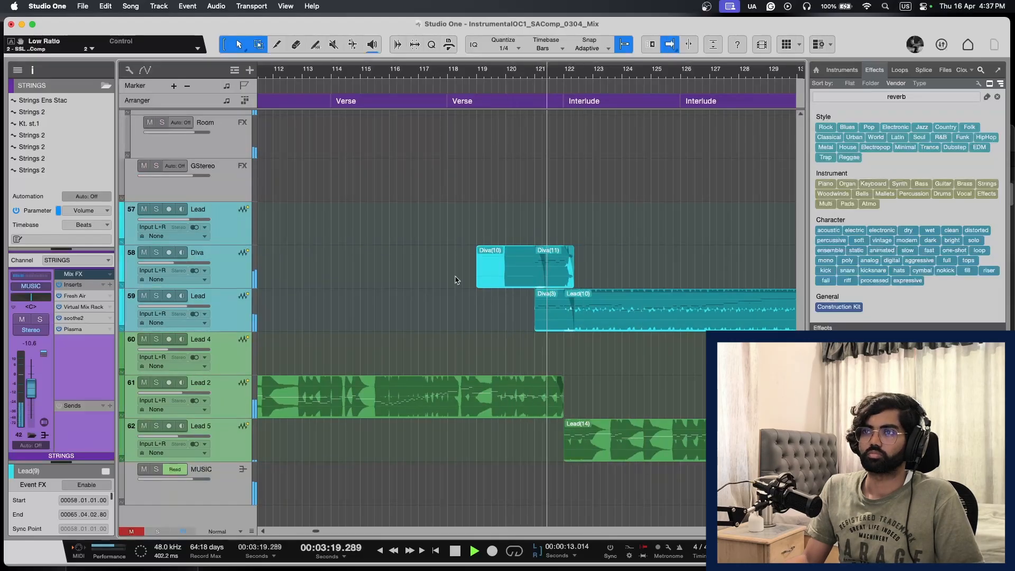
pyautogui.moveTo(621, 297); pyautogui.dragTo(621, 294)
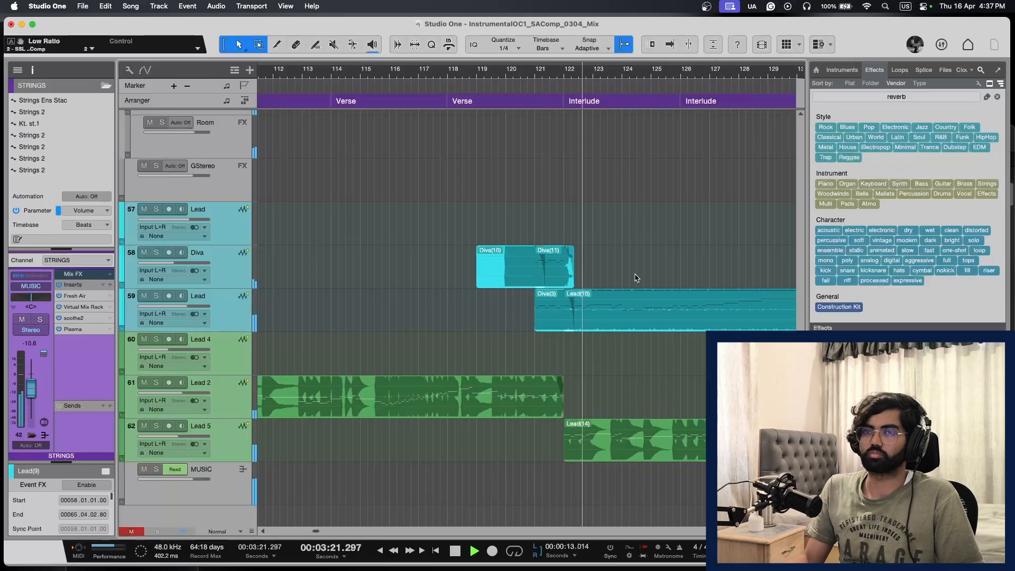
# Step: Bring the Interludes through the following Chorus into view, save the song and reduce the track heights
pyautogui.hotkey('shift', 'e')
pyautogui.hscroll(5, 639, 279)
pyautogui.press('w')
pyautogui.press('f')
pyautogui.press('super+s')
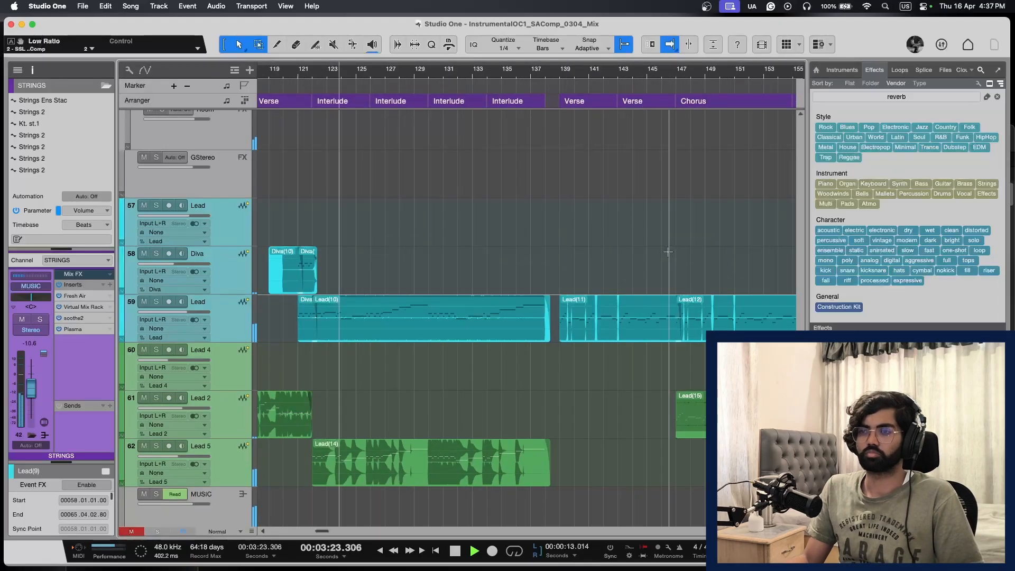
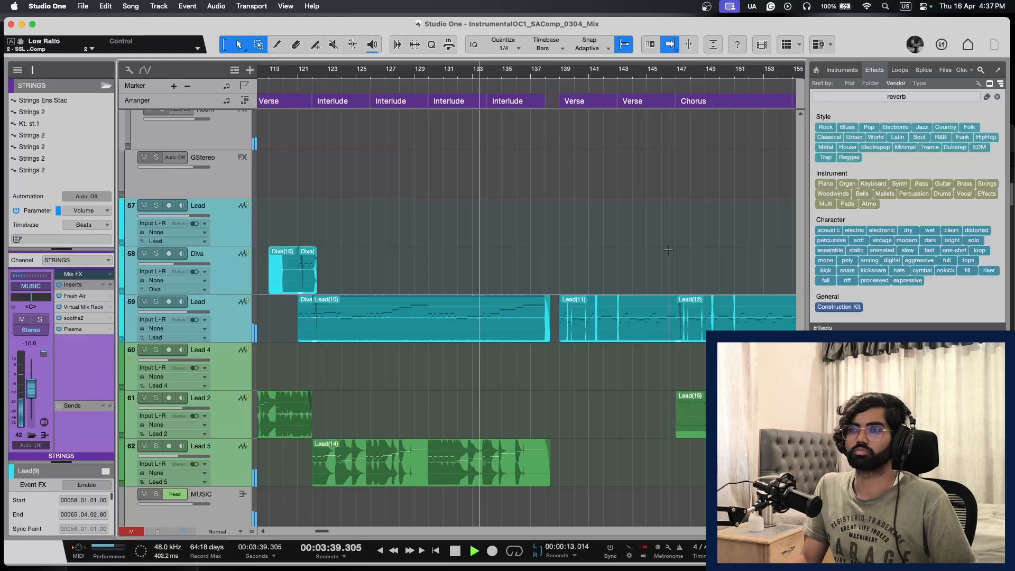
pyautogui.hotkey('shift', 'w')
pyautogui.hotkey('shift', 'w')
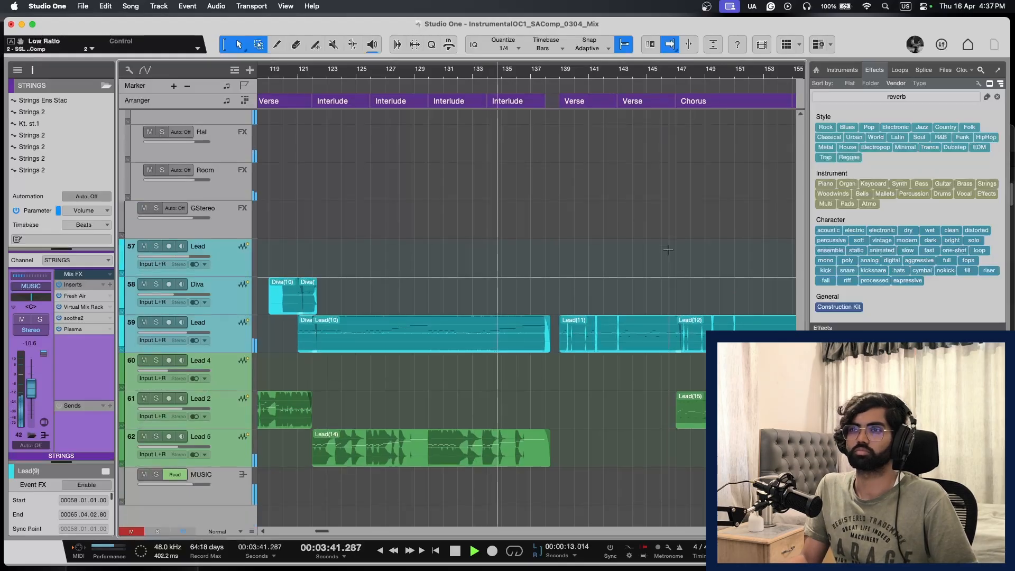
# Step: Examine the lead, synth and strings tracks as playback moves from the last Interlude through the final Verses
pyautogui.hscroll(5, 667, 249)
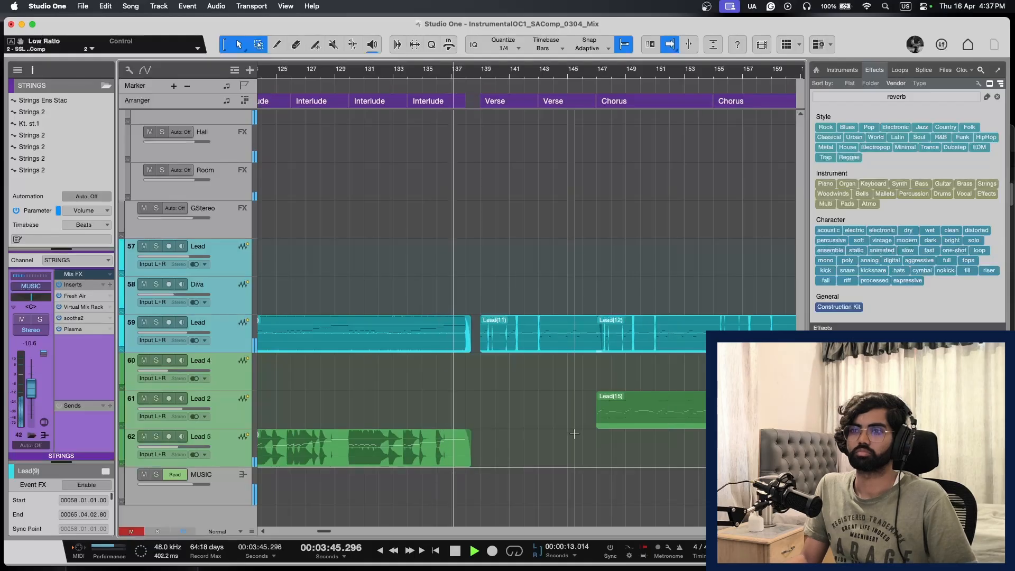
pyautogui.press('e')
pyautogui.press('e')
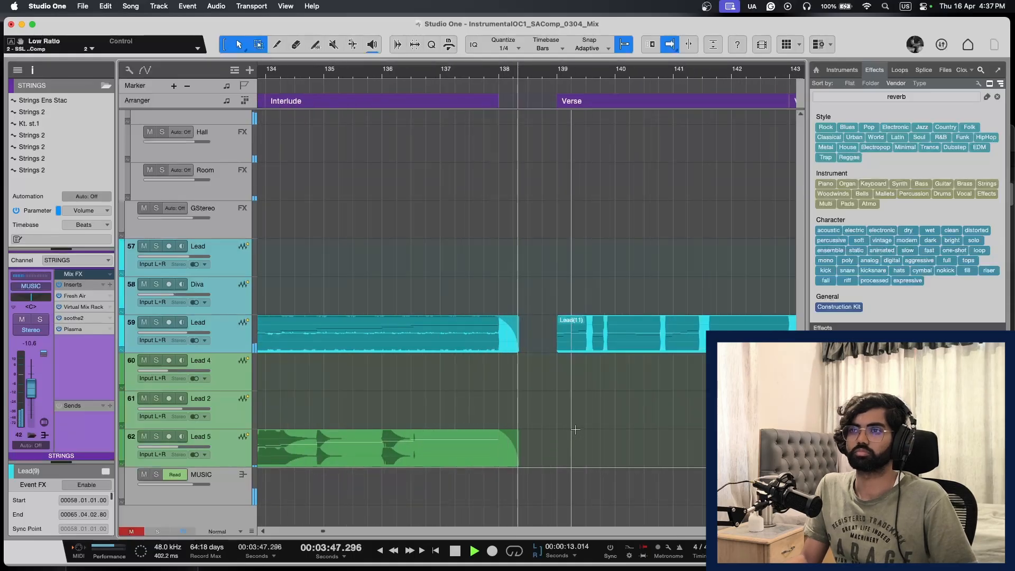
pyautogui.press('w')
pyautogui.press('w')
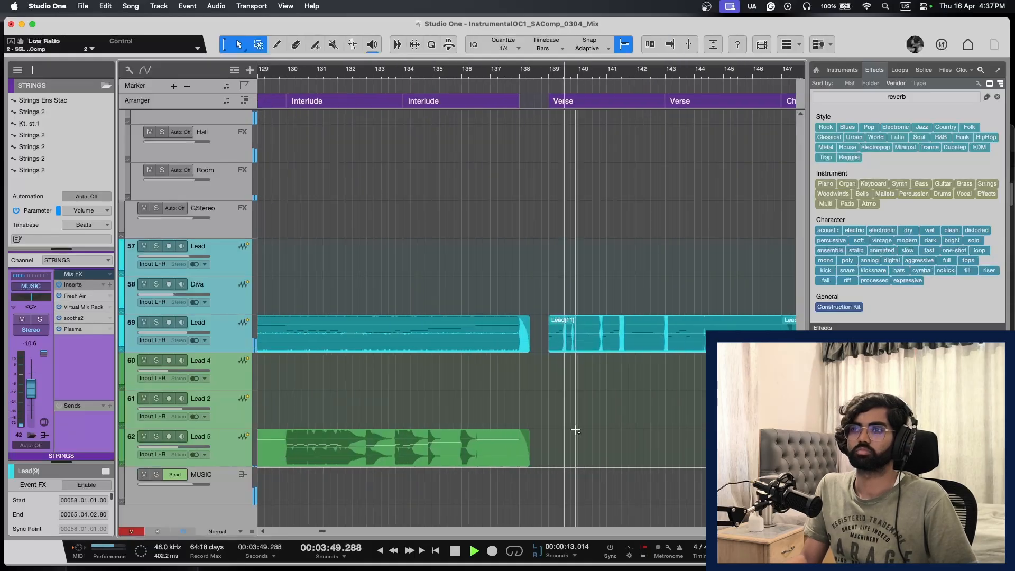
pyautogui.scroll(7, 574, 430)
pyautogui.press('w')
pyautogui.scroll(10, 575, 430)
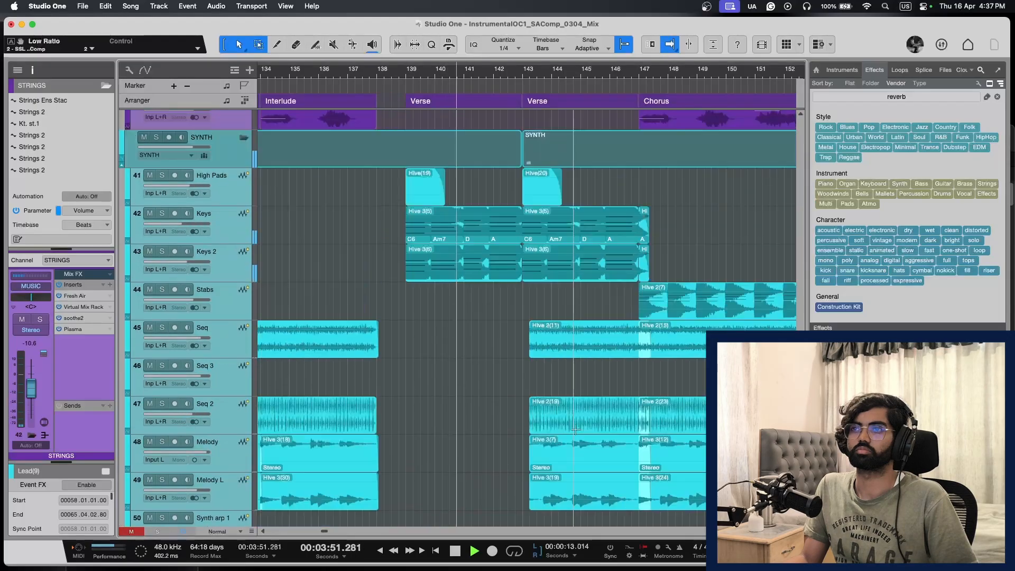
pyautogui.hotkey('shift', 'w')
pyautogui.hotkey('shift', 'w')
pyautogui.hscroll(4, 575, 430)
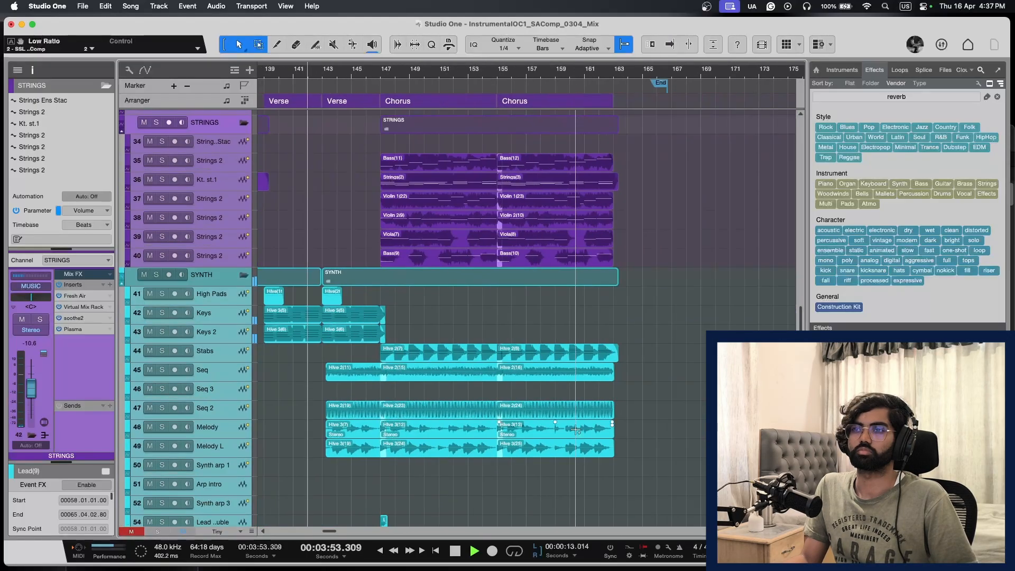
pyautogui.press('w')
pyautogui.press('w')
pyautogui.hscroll(-9, 576, 432)
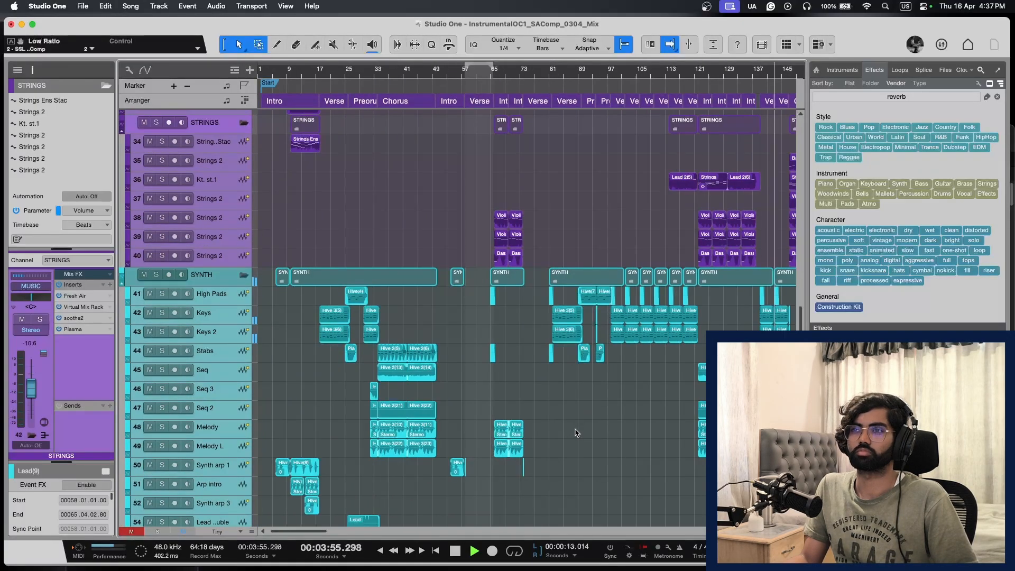
# Step: Examine the strings, synth, piano, guitar, bass and drum tracks as playback moves from the final Verses into the Chorus
pyautogui.press('e')
pyautogui.press('e')
pyautogui.hotkey('shift', 'e')
pyautogui.hotkey('shift', 'e')
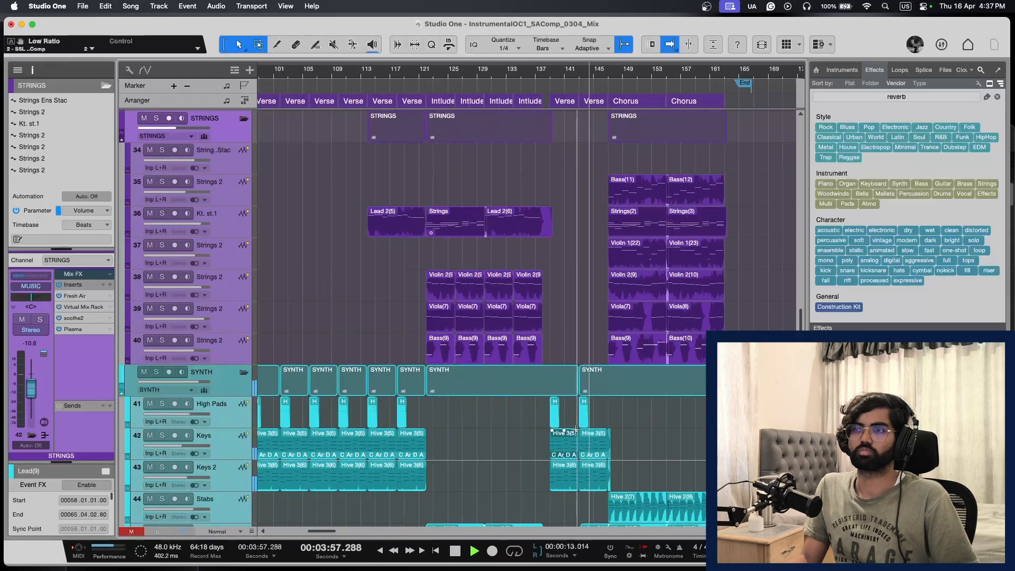
pyautogui.press('w')
pyautogui.hotkey('shift', 'w')
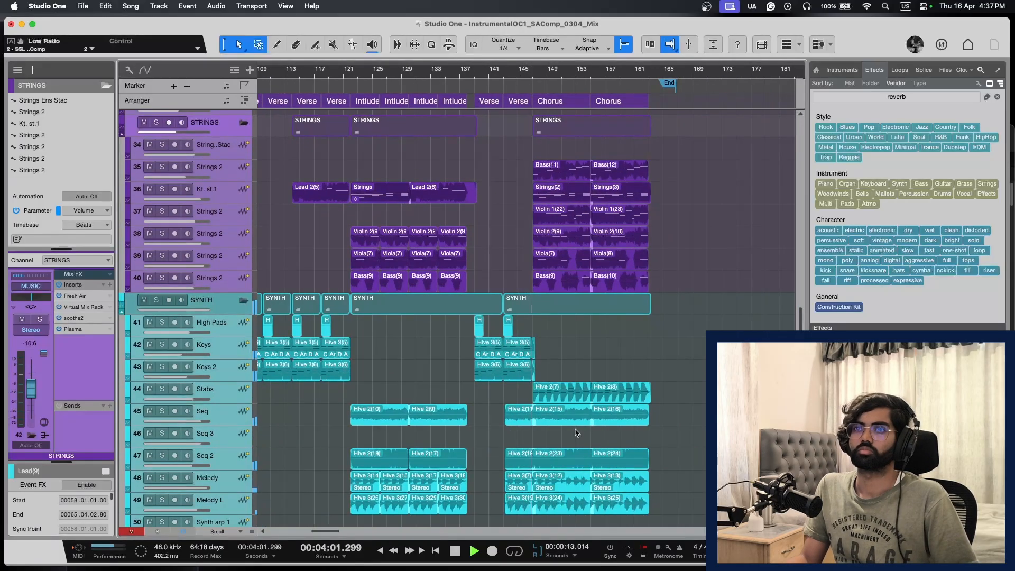
pyautogui.press('e')
pyautogui.press('e')
pyautogui.press('w')
pyautogui.scroll(10, 575, 432)
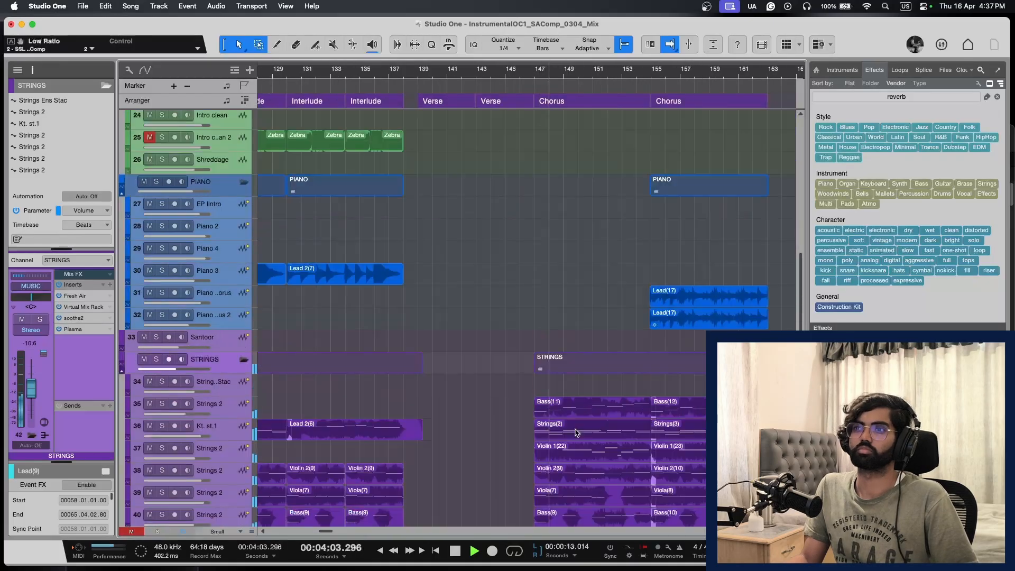
pyautogui.scroll(7, 575, 432)
pyautogui.press('w')
pyautogui.scroll(2, 575, 432)
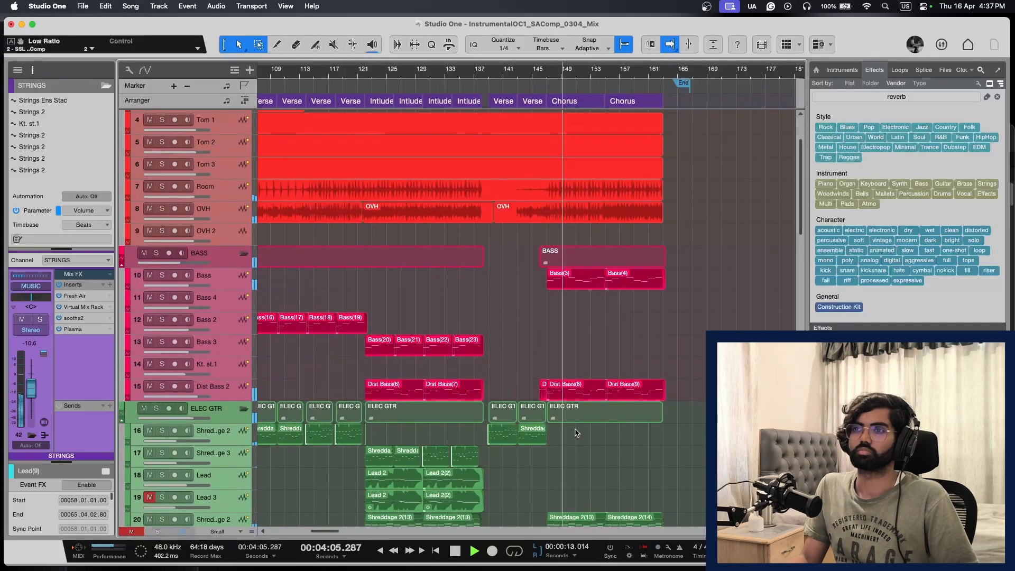
pyautogui.press('e')
pyautogui.press('e')
pyautogui.press('w')
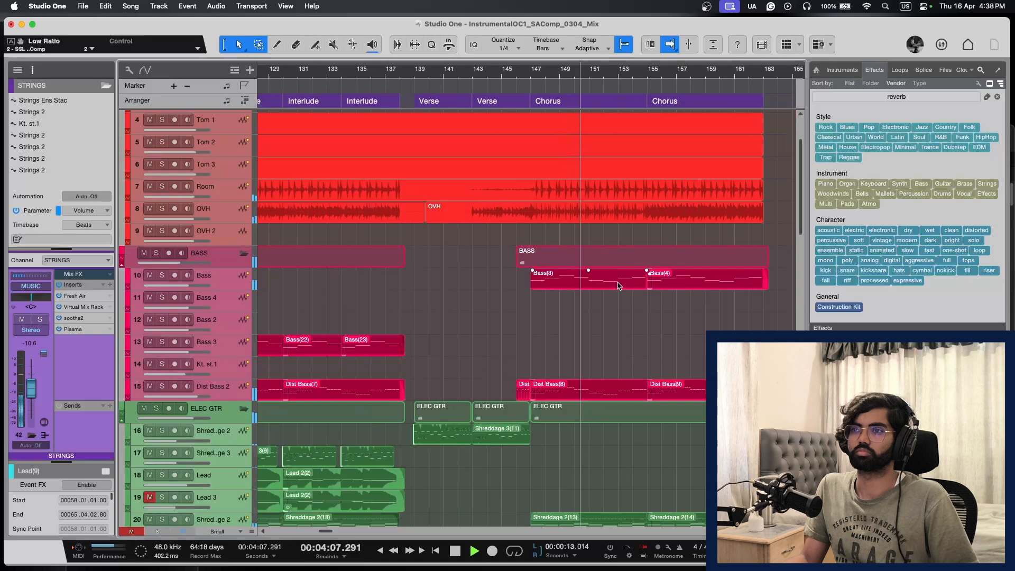
# Step: Copy the final Chorus's first Bass clip back to bar 139, set the loop range to it and replay from the Verse
pyautogui.moveTo(617, 286); pyautogui.dragTo(501, 281)
pyautogui.press('f')
pyautogui.press('p')
pyautogui.click(462, 74)
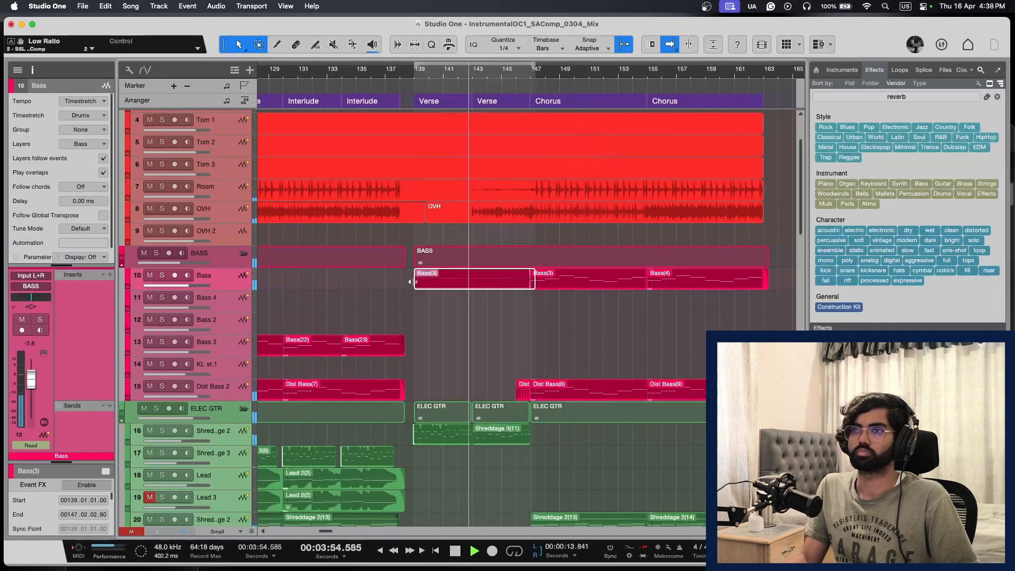
# Step: Trim the start of the copied Bass clip to bar 145 and check its transition into the Chorus
pyautogui.moveTo(414, 282); pyautogui.dragTo(500, 284)
pyautogui.press('e')
pyautogui.press('e')
pyautogui.press('e')
pyautogui.press('f')
pyautogui.press('w')
pyautogui.press('w')
pyautogui.hscroll(2, 593, 331)
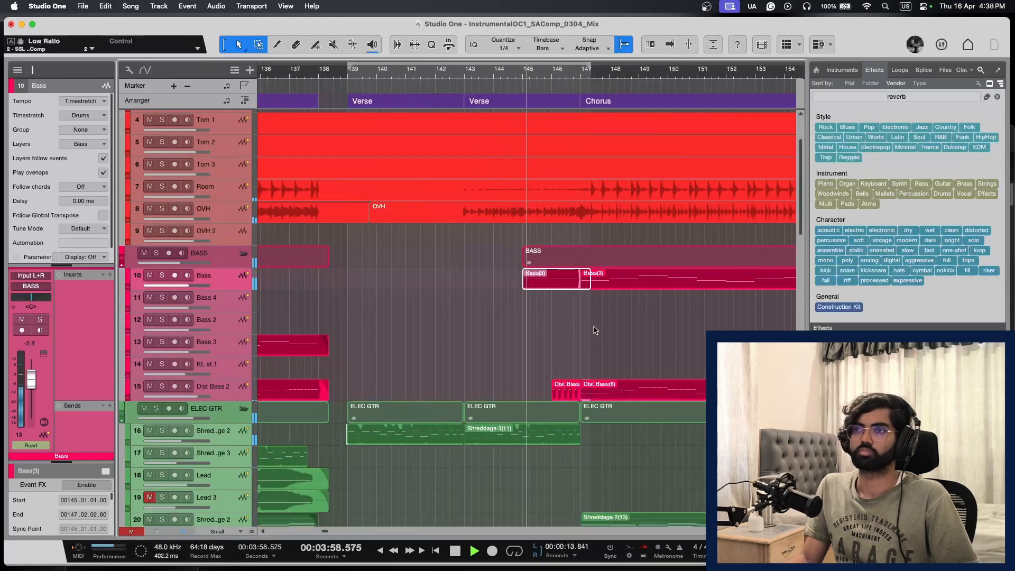
pyautogui.hscroll(1, 593, 331)
pyautogui.hotkey('shift', 'e')
pyautogui.hotkey('shift', 'e')
pyautogui.hotkey('shift', 'e')
pyautogui.hotkey('shift', 'e')
pyautogui.press('e')
pyautogui.press('e')
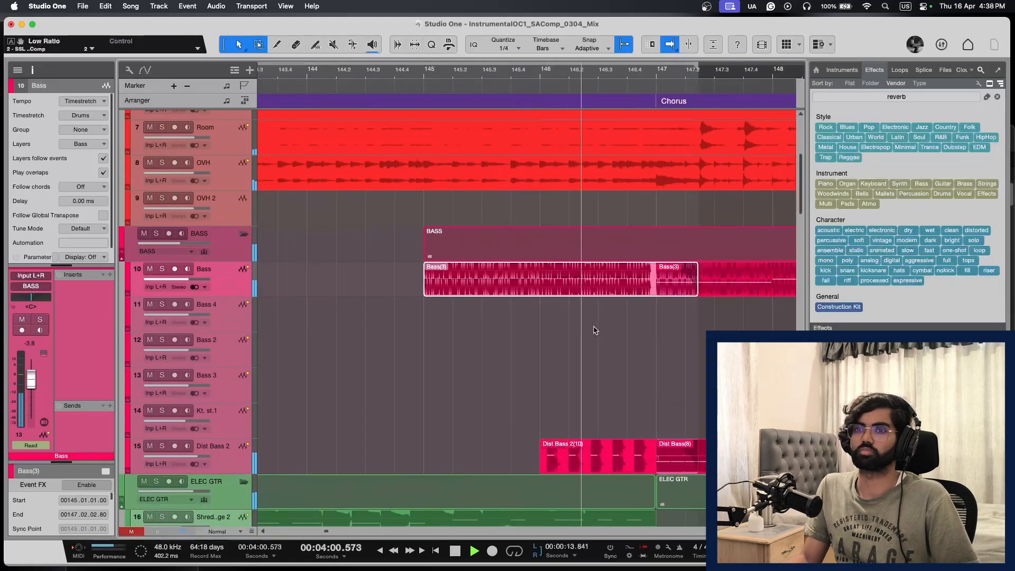
# Step: Trim the start of the copied Bass clip before the Chorus to bar 146 and save the song
pyautogui.press('w')
pyautogui.press('w')
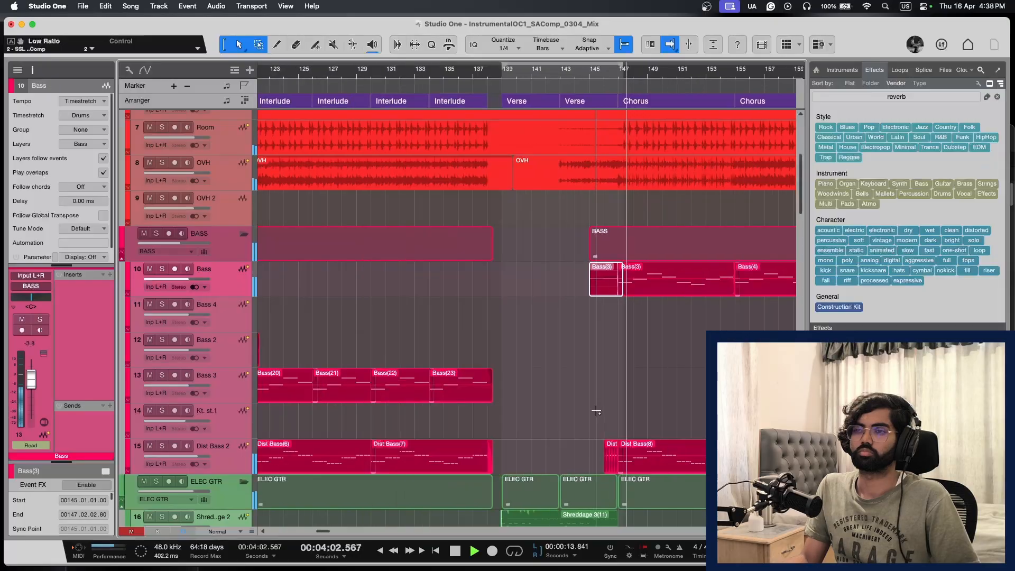
pyautogui.hotkey('shift', 'w')
pyautogui.hotkey('shift', 'w')
pyautogui.hscroll(-5, 596, 413)
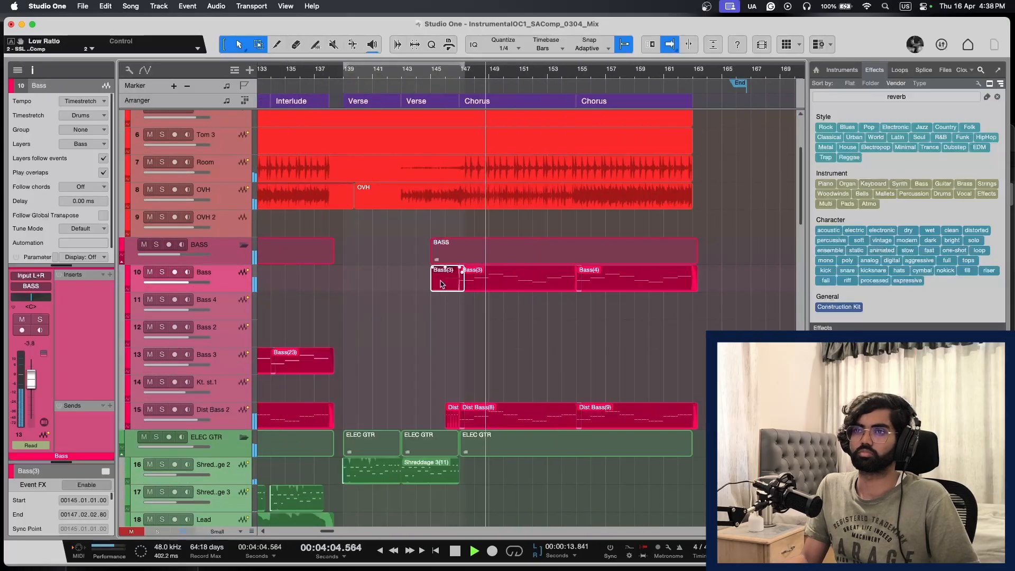
pyautogui.moveTo(428, 282); pyautogui.dragTo(446, 280)
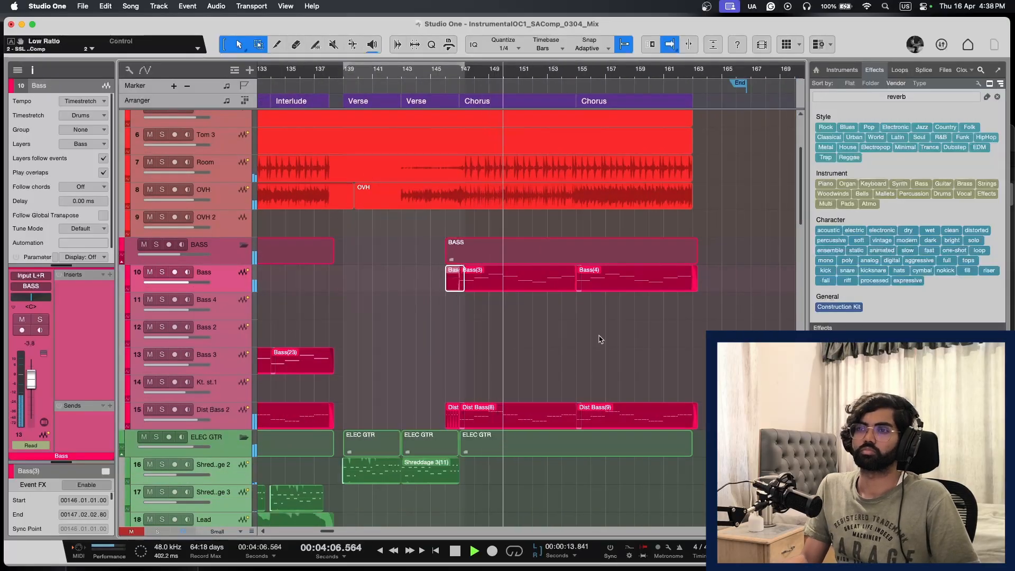
pyautogui.press('super+s')
# Step: Set the Maximizer threshold of Ozone 10 on the Main output to -7.0 dB
pyautogui.press('F3')
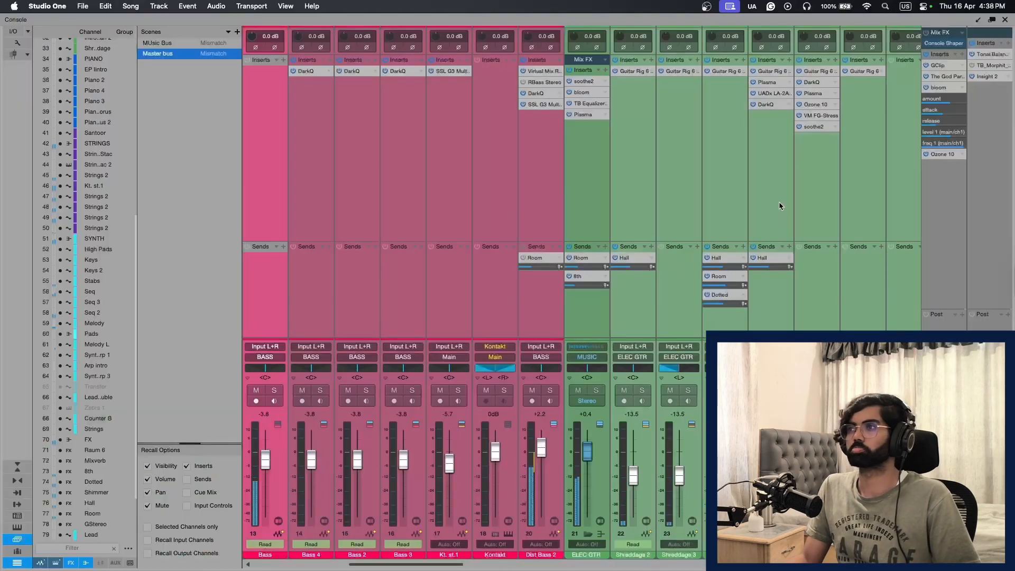
pyautogui.hscroll(3, 779, 206)
pyautogui.click(939, 156)
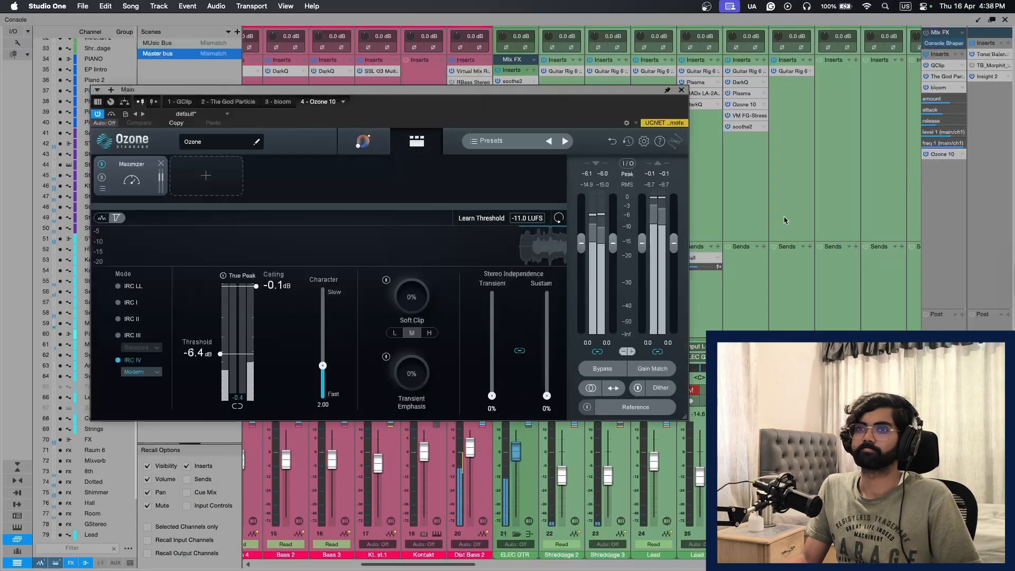
pyautogui.moveTo(223, 360); pyautogui.dragTo(224, 363)
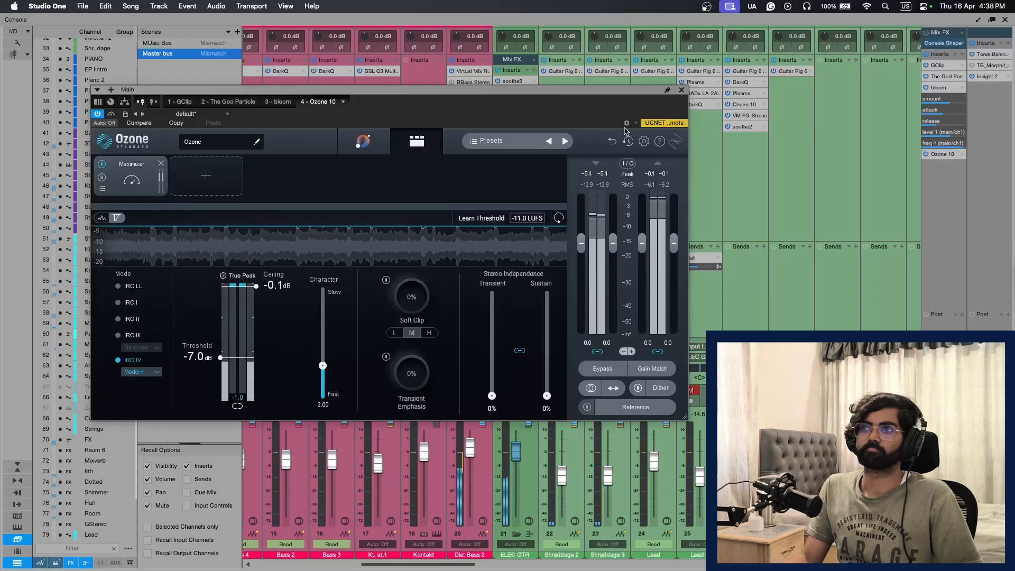
pyautogui.click(682, 90)
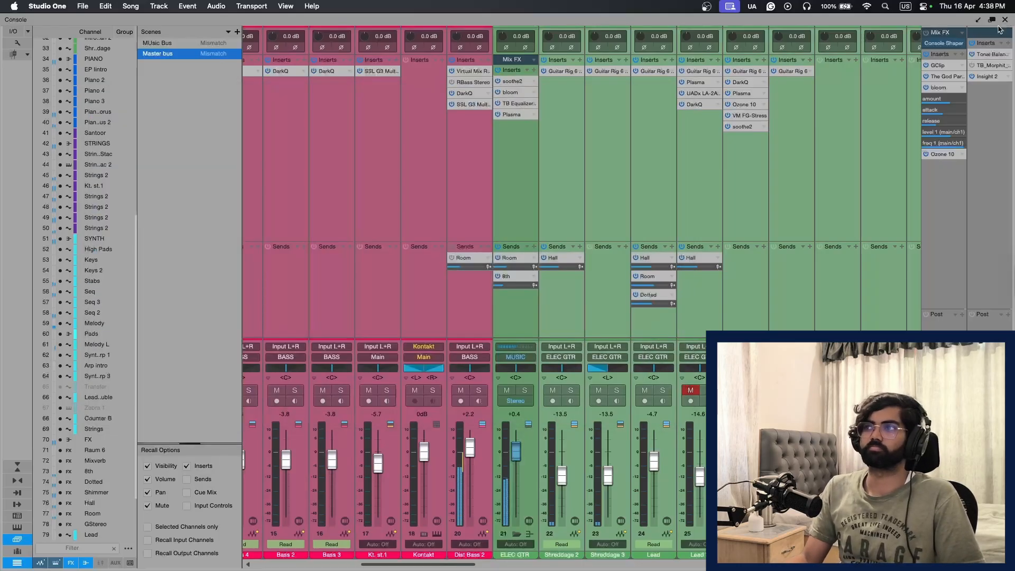
# Step: Check the loudness and levels of the final Chorus in Insight 2 on the Listen Bus, then close the Console
pyautogui.click(990, 78)
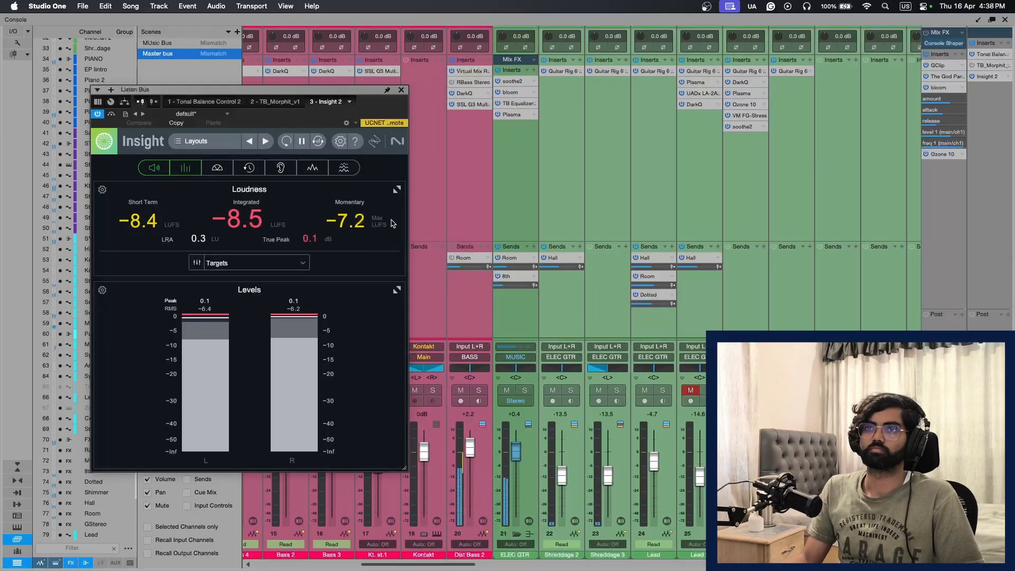
pyautogui.click(401, 91)
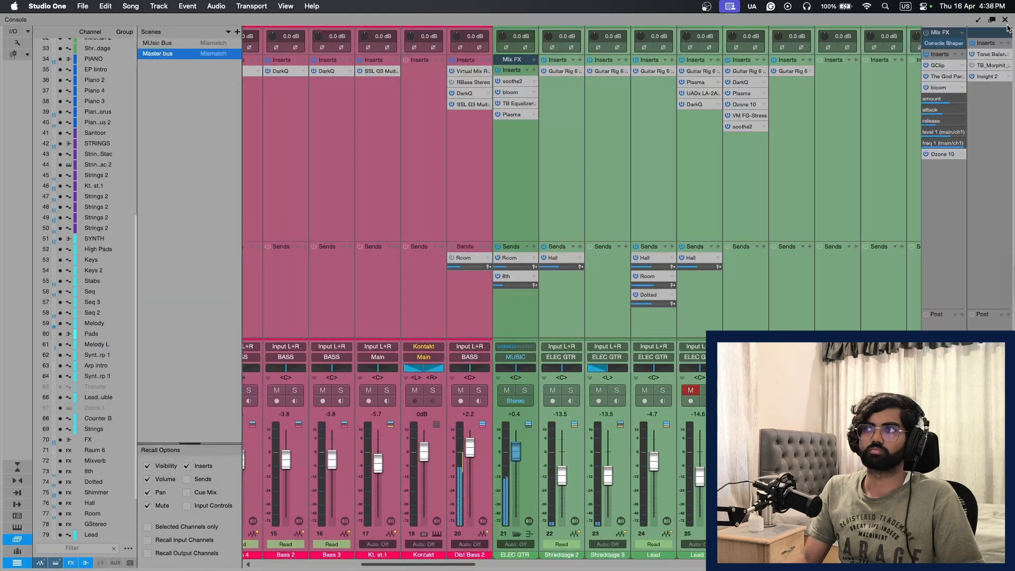
pyautogui.click(1004, 20)
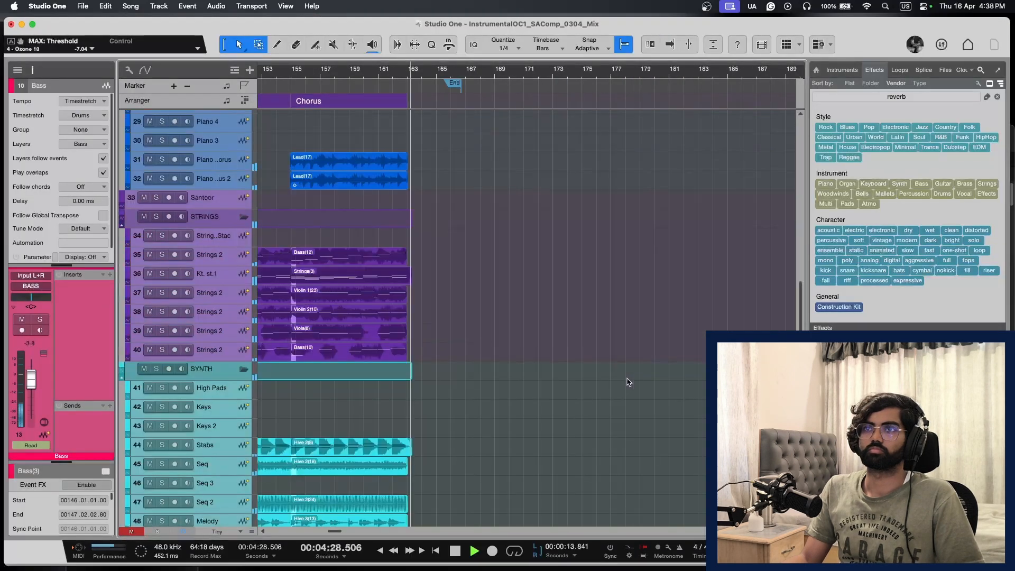
# Step: Examine the tracks around the End marker with automation shown and take a brief look at the Console
pyautogui.scroll(-10, 627, 383)
pyautogui.press('f')
pyautogui.press('a')
pyautogui.press('e')
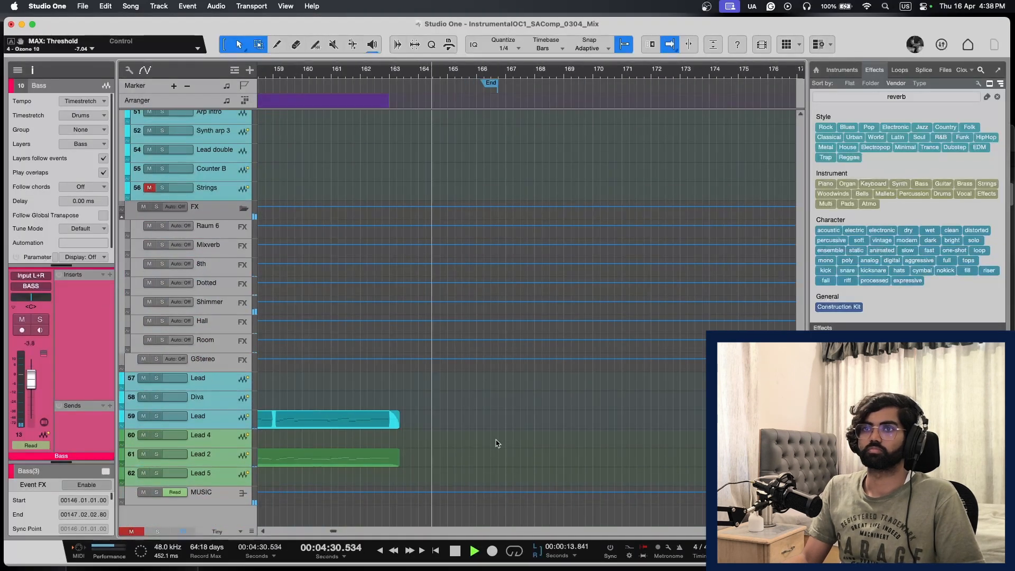
pyautogui.press('F3')
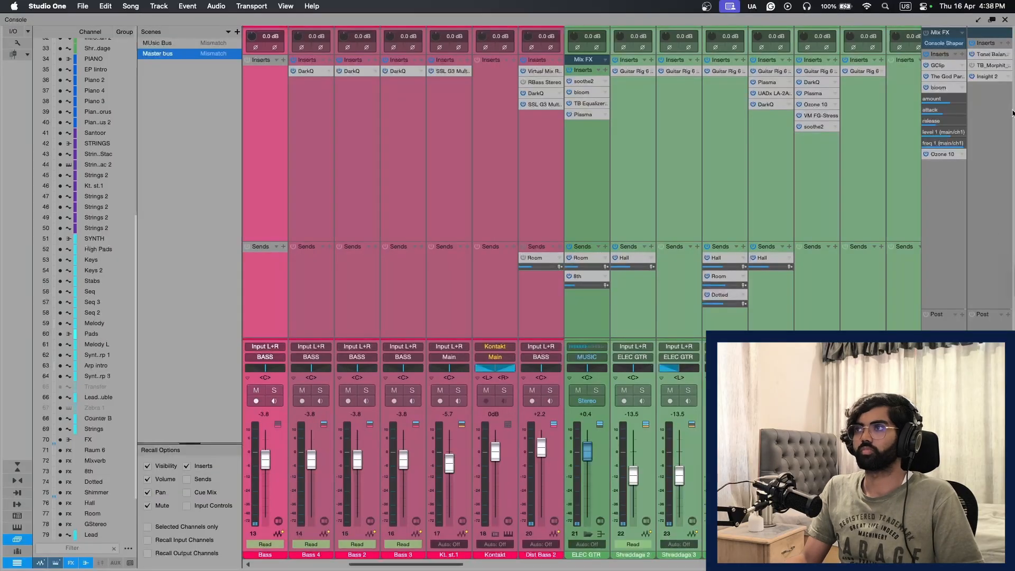
pyautogui.click(1005, 20)
# Step: Stop playback, bring the start of the Intro and the lowest tracks into view and open the Console
pyautogui.press('space')
pyautogui.press('w')
pyautogui.press('w')
pyautogui.hscroll(-10, 529, 311)
pyautogui.scroll(8, 530, 310)
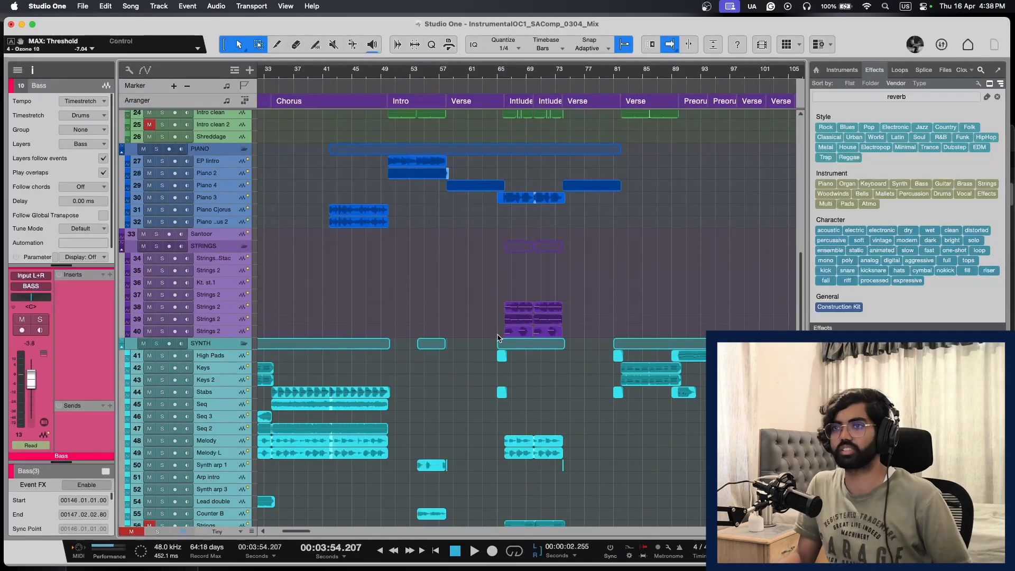
pyautogui.hscroll(-10, 476, 353)
pyautogui.scroll(5, 483, 355)
pyautogui.press('e')
pyautogui.press('e')
pyautogui.press('e')
pyautogui.scroll(-10, 464, 392)
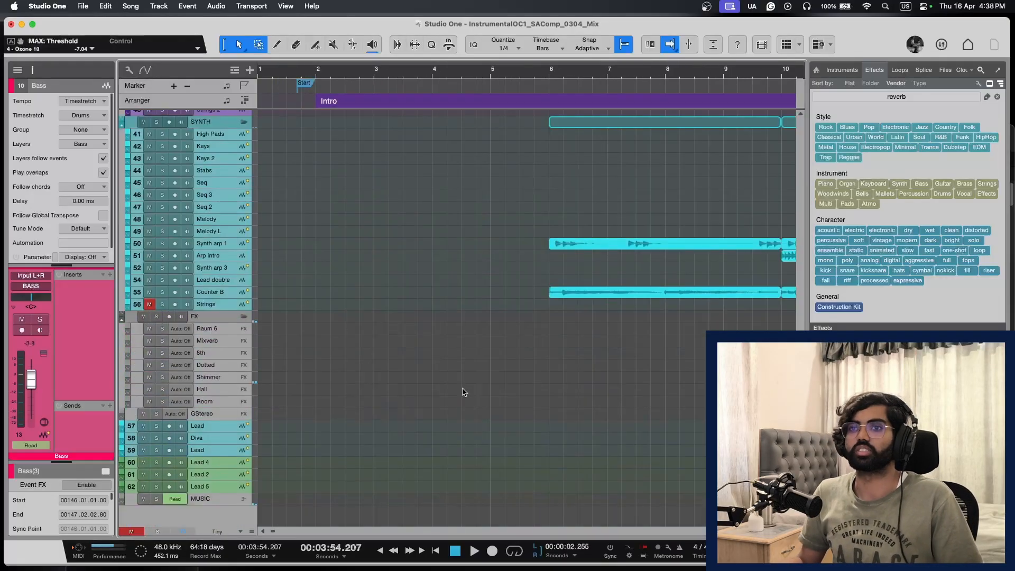
pyautogui.press('F3')
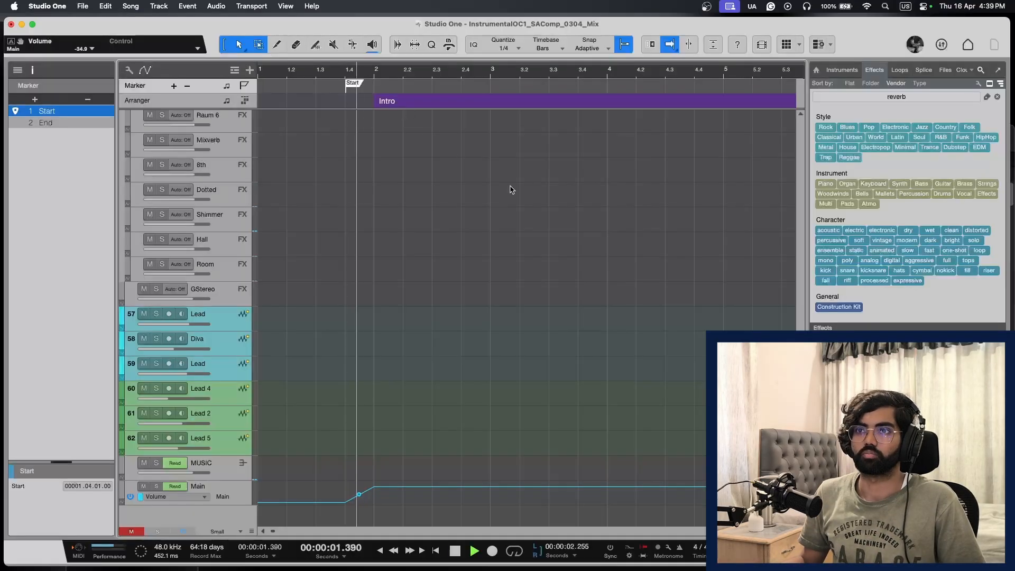
# Step: Play the last bars of the final Chorus and examine the Main volume automation near the End marker
pyautogui.scroll(-10, 509, 194)
pyautogui.hscroll(5, 509, 211)
pyautogui.scroll(-2, 567, 145)
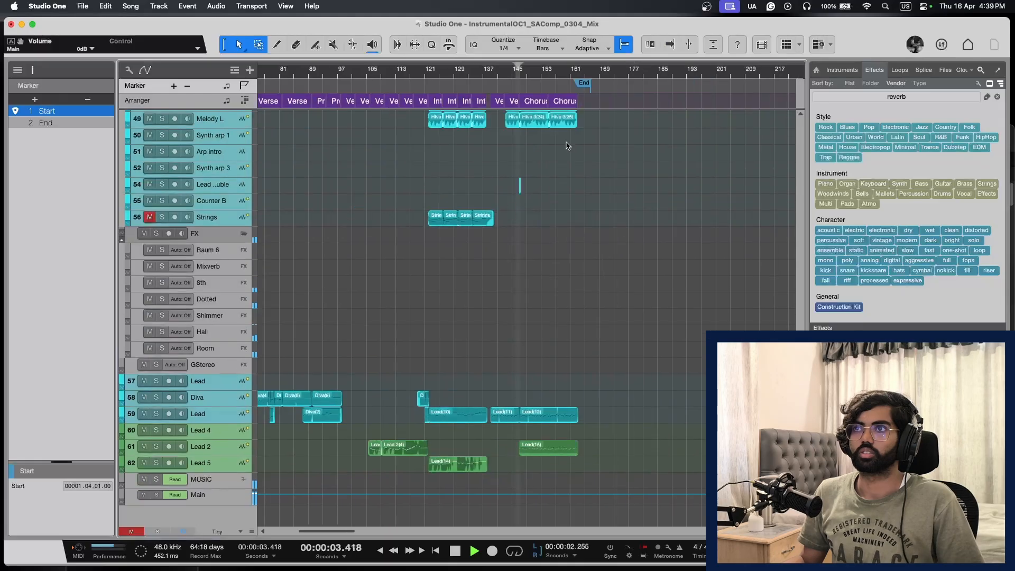
pyautogui.click(571, 73)
pyautogui.press('e')
pyautogui.press('e')
pyautogui.hotkey('shift', 'e')
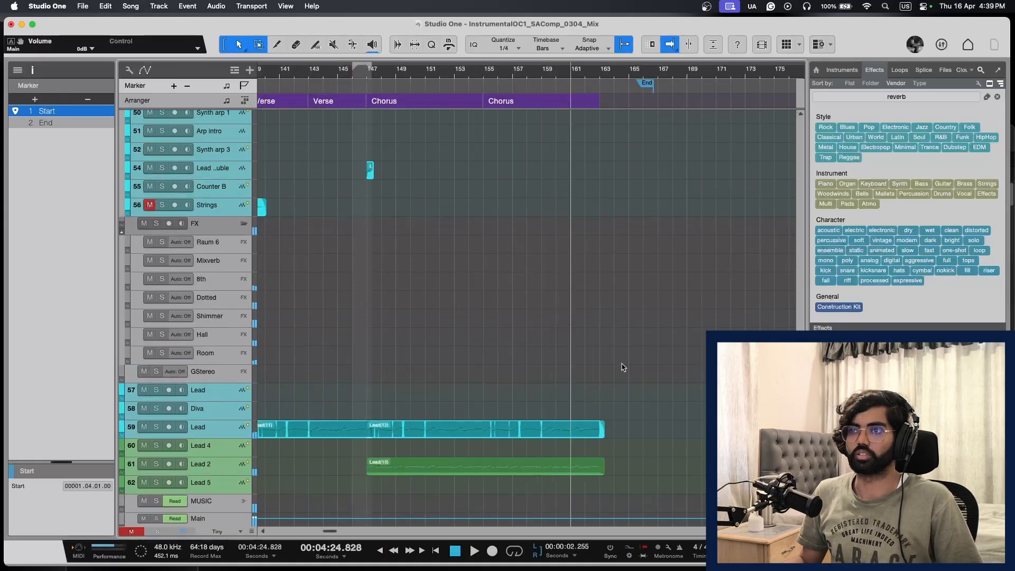
pyautogui.press('e')
pyautogui.hscroll(5, 622, 368)
pyautogui.hotkey('shift', 'w')
pyautogui.hscroll(-1, 466, 423)
pyautogui.hotkey('shift', 'w')
pyautogui.hotkey('shift', 'w')
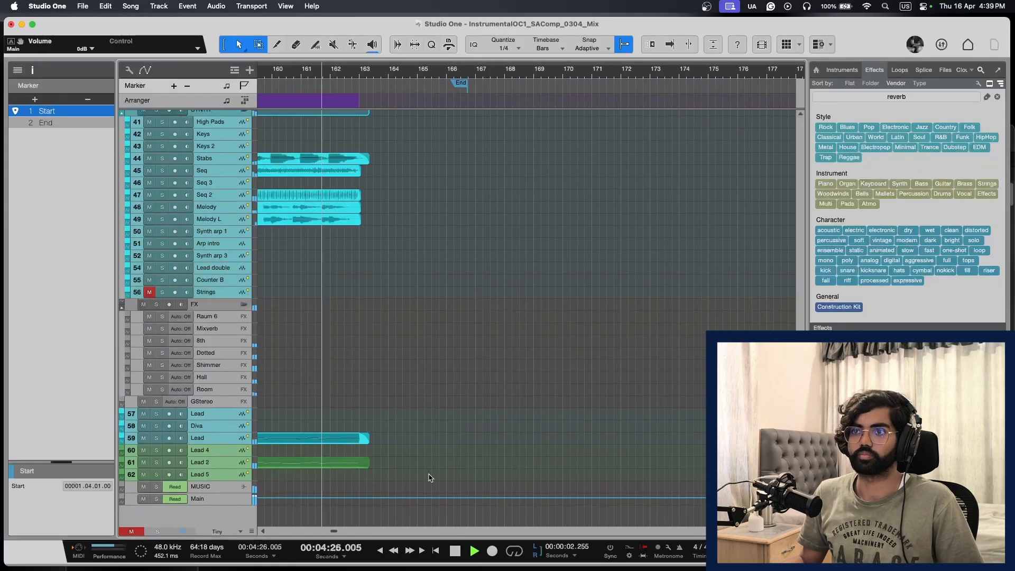
pyautogui.press('e')
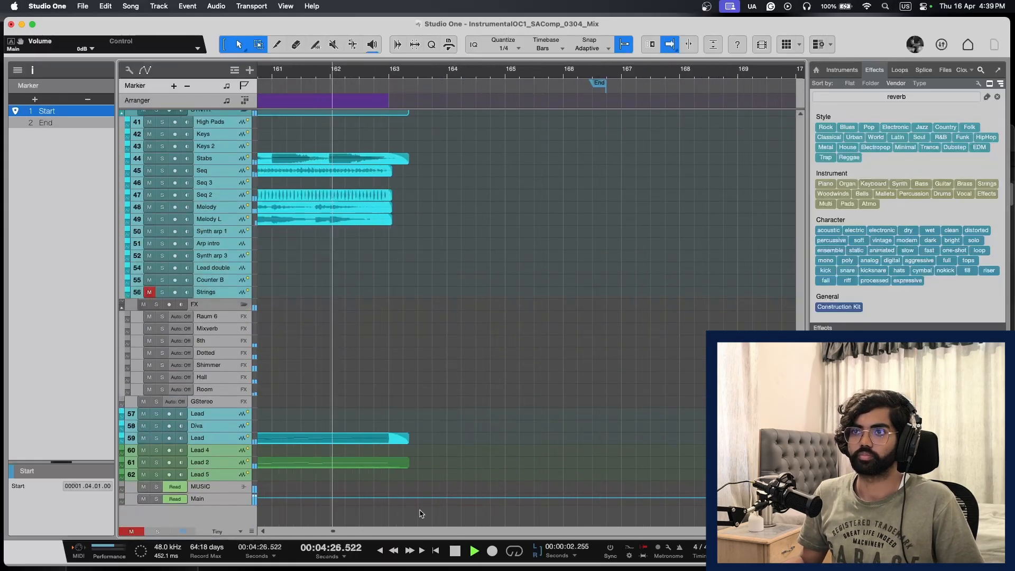
# Step: Fade out the Main volume automation between the end of the final Chorus and the End marker
pyautogui.click(506, 497)
pyautogui.click(599, 83)
pyautogui.press('w')
pyautogui.press('w')
pyautogui.press('w')
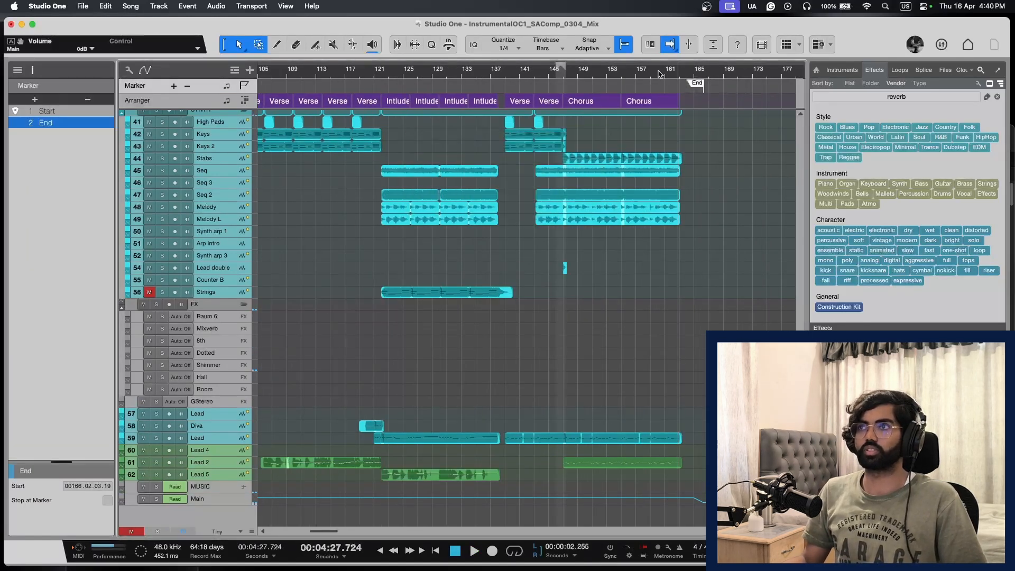
# Step: Replay the final Chorus up to the ending and save the song
pyautogui.press('e')
pyautogui.press('e')
pyautogui.press('space')
pyautogui.press('super+s')
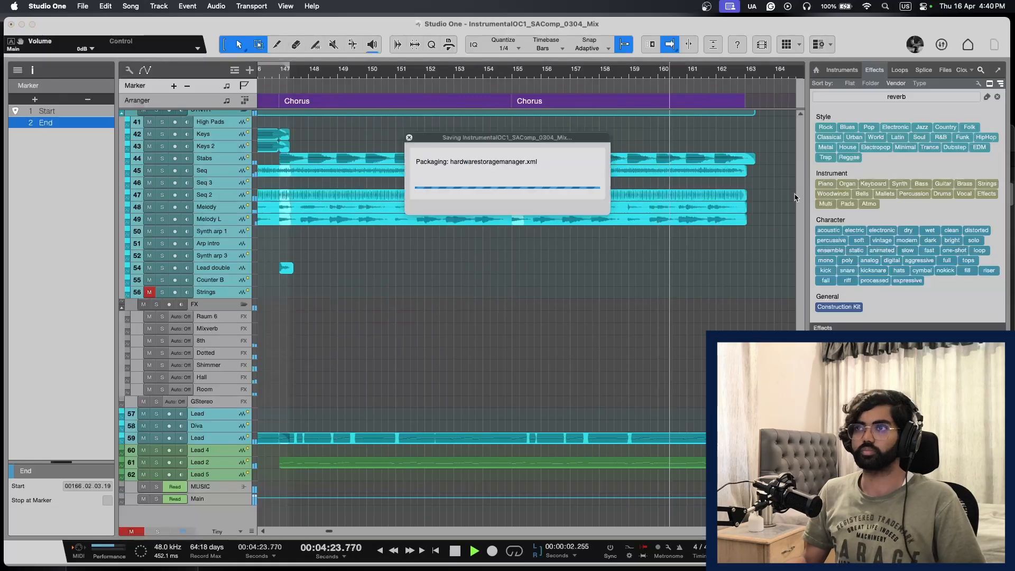
# Step: Listen to the fade-out past the end of the final Chorus up to the End marker and stop playback
pyautogui.hotkey('shift', 'e')
pyautogui.hotkey('shift', 'w')
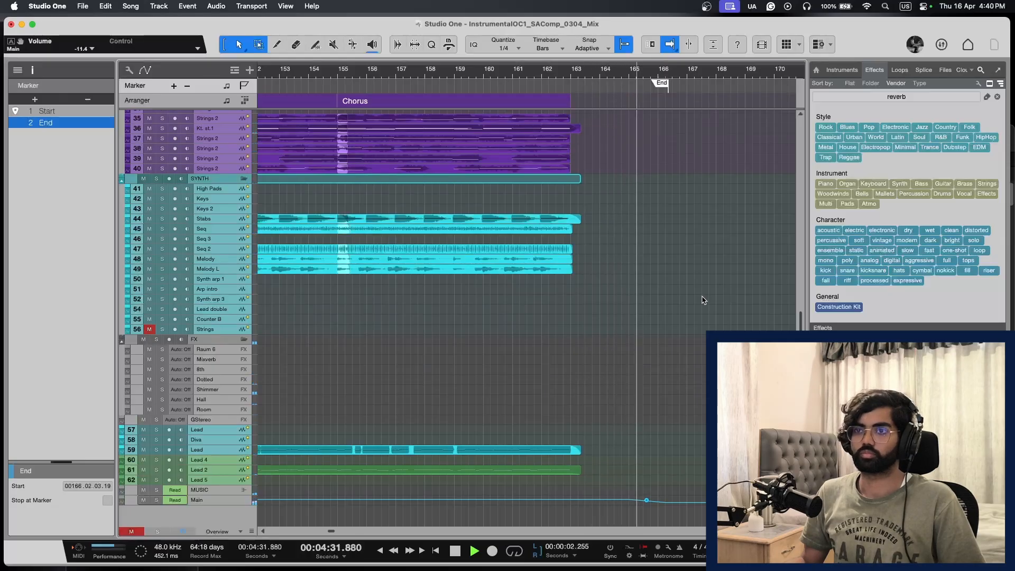
pyautogui.press('w')
pyautogui.press('w')
pyautogui.press('w')
pyautogui.press('w')
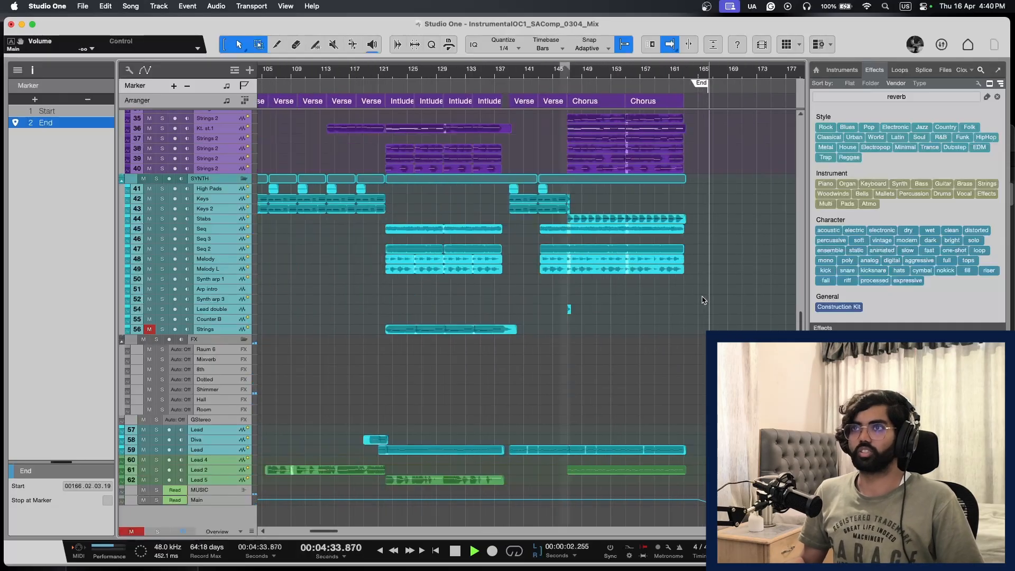
pyautogui.press('space')
# Step: Show the whole arrangement from the Start to the End marker and check the Export Mixdown settings without exporting
pyautogui.hscroll(-20, 702, 300)
pyautogui.scroll(10, 702, 300)
pyautogui.press('w')
pyautogui.press('w')
pyautogui.hotkey('shift', 'w')
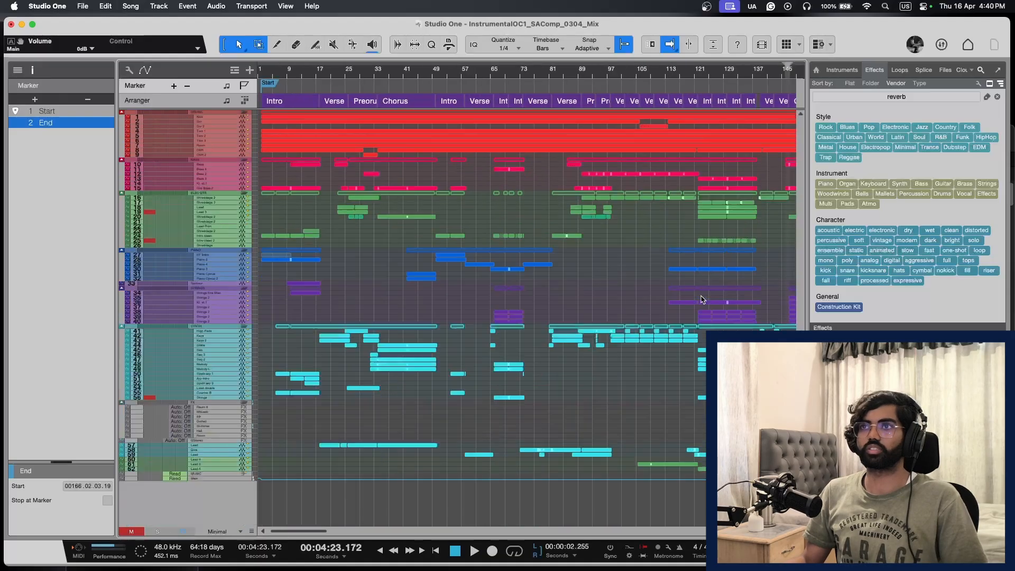
pyautogui.press('w')
pyautogui.press('w')
pyautogui.press('super+e')
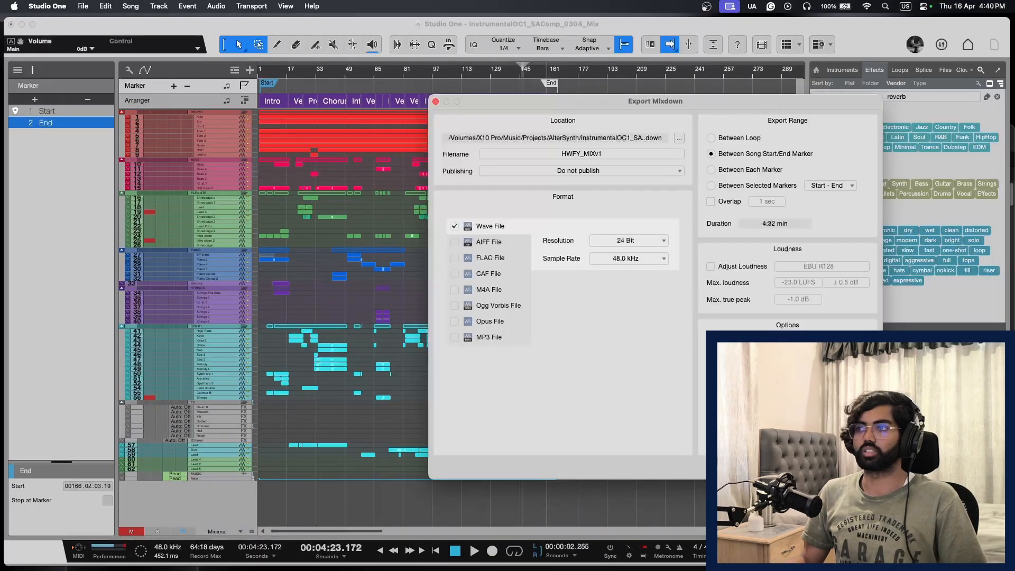
pyautogui.press('Escape')
# Step: Export the mixdown between the song start and end markers as a 24-bit, 48 kHz Wave file named HWFY_MIXFinal
pyautogui.hotkey('shift', 'e')
pyautogui.hotkey('shift', 'e')
pyautogui.scroll(-10, 623, 475)
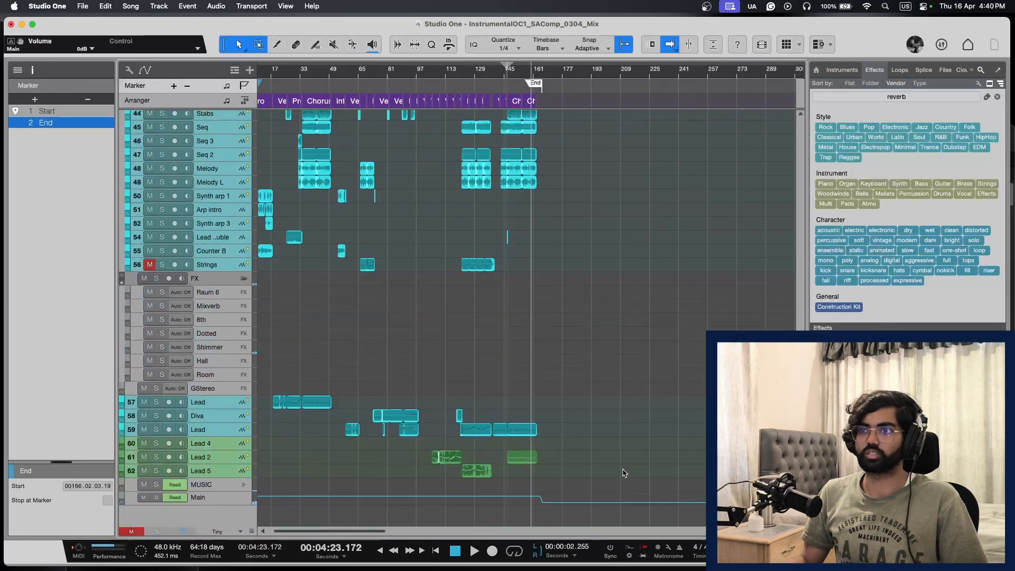
pyautogui.hotkey('shift', 'e')
pyautogui.press('e')
pyautogui.press('e')
pyautogui.press('e')
pyautogui.press('e')
pyautogui.press('super+e')
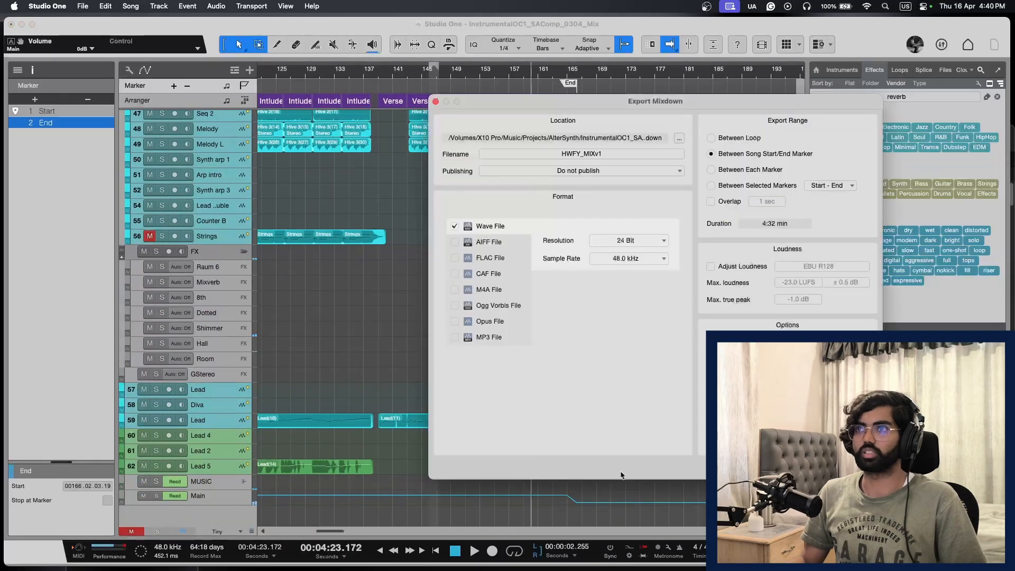
pyautogui.click(634, 153)
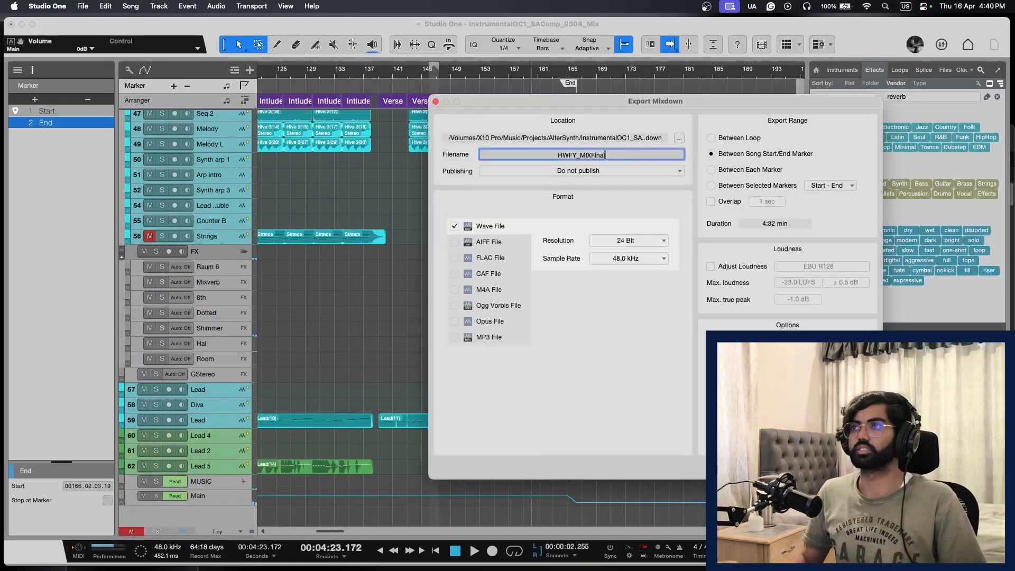
pyautogui.press('Return')
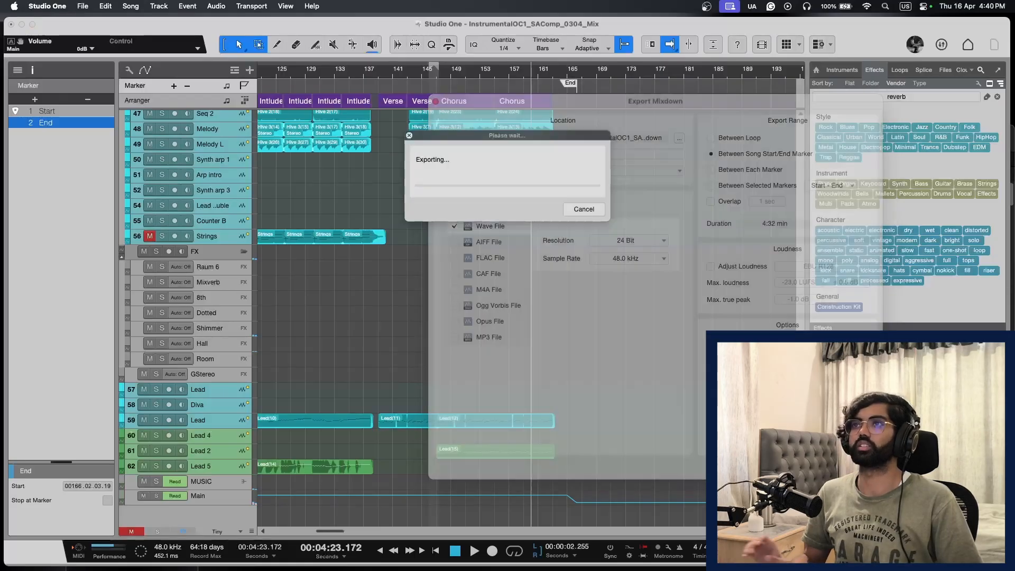